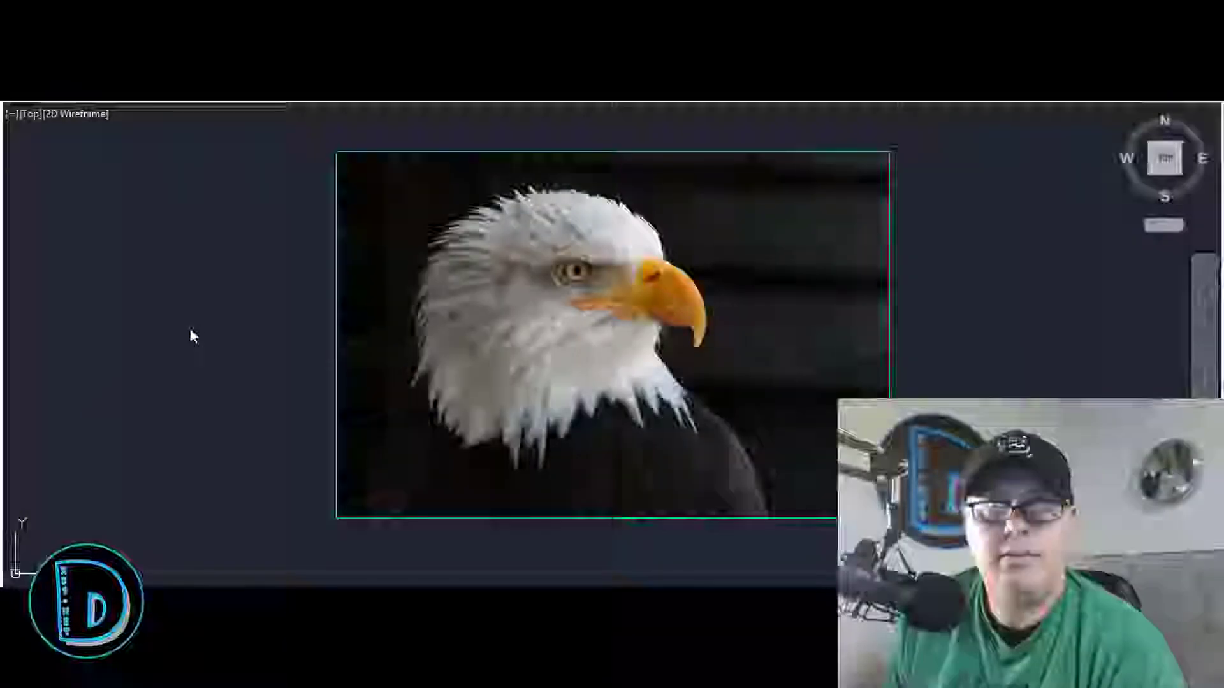
left_click(204, 100)
left_click(201, 128)
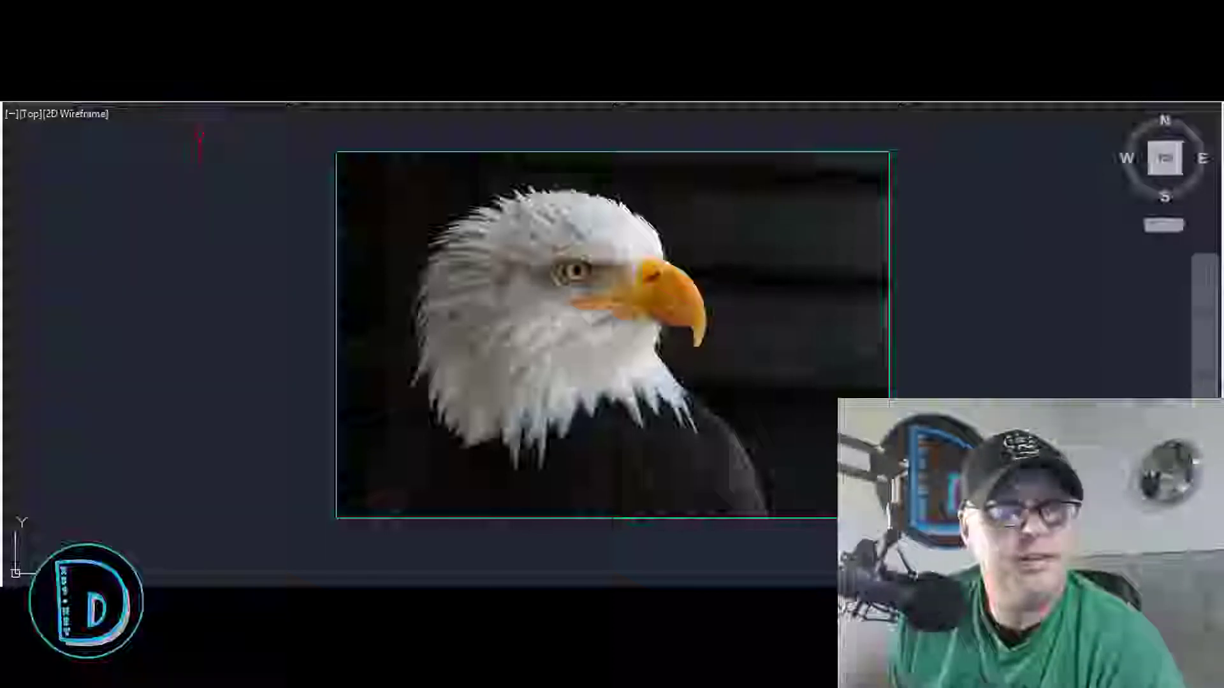
left_click(200, 100)
left_click(196, 132)
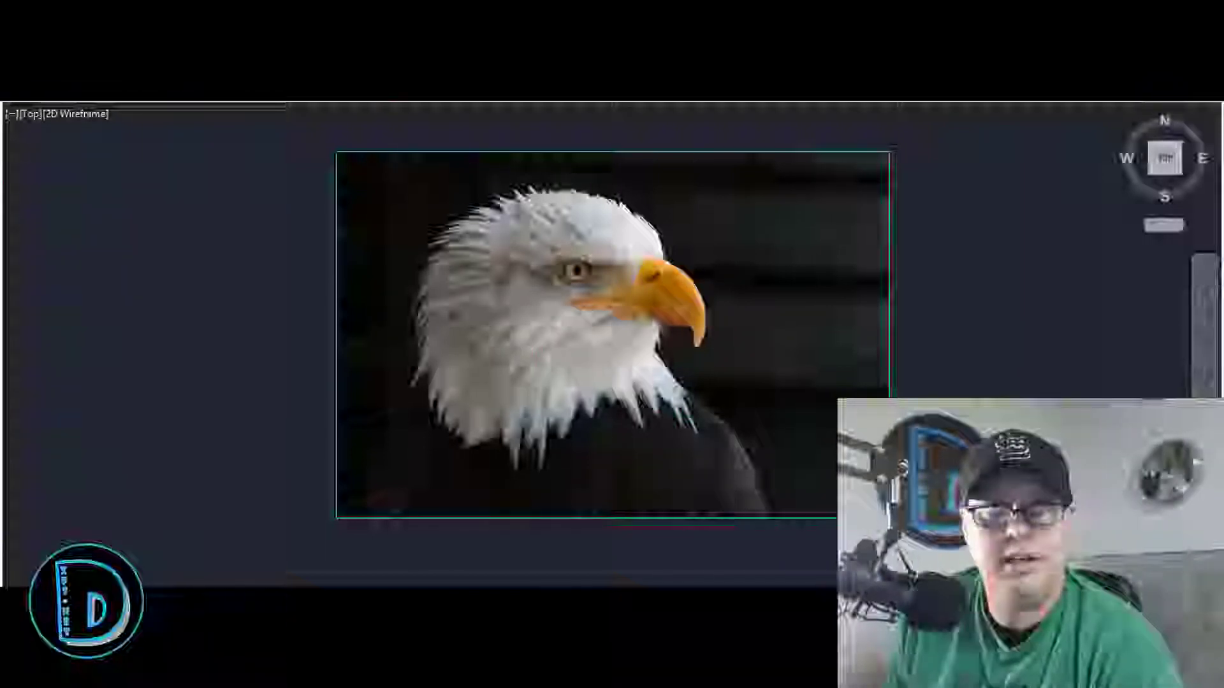
Step: Examine the eagle's head, eye, beak and feather edges in the reference photo
scroll(687, 374, "up", 4)
scroll(677, 253, "down", 6)
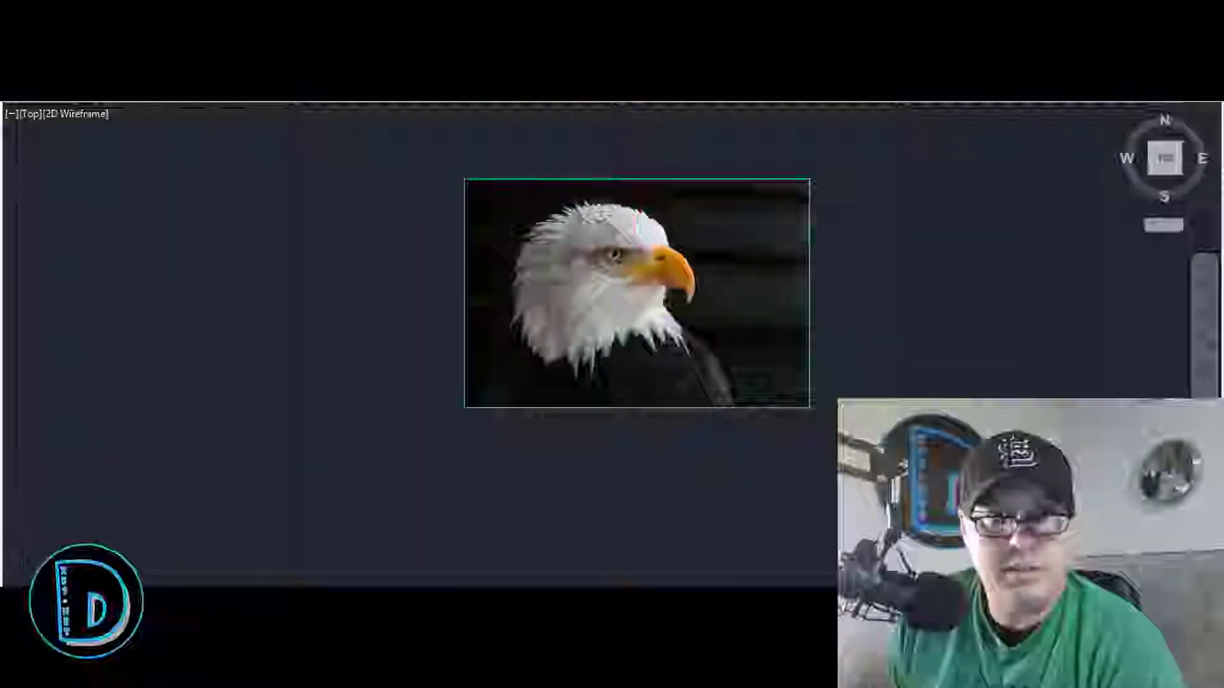
scroll(631, 204, "up", 4)
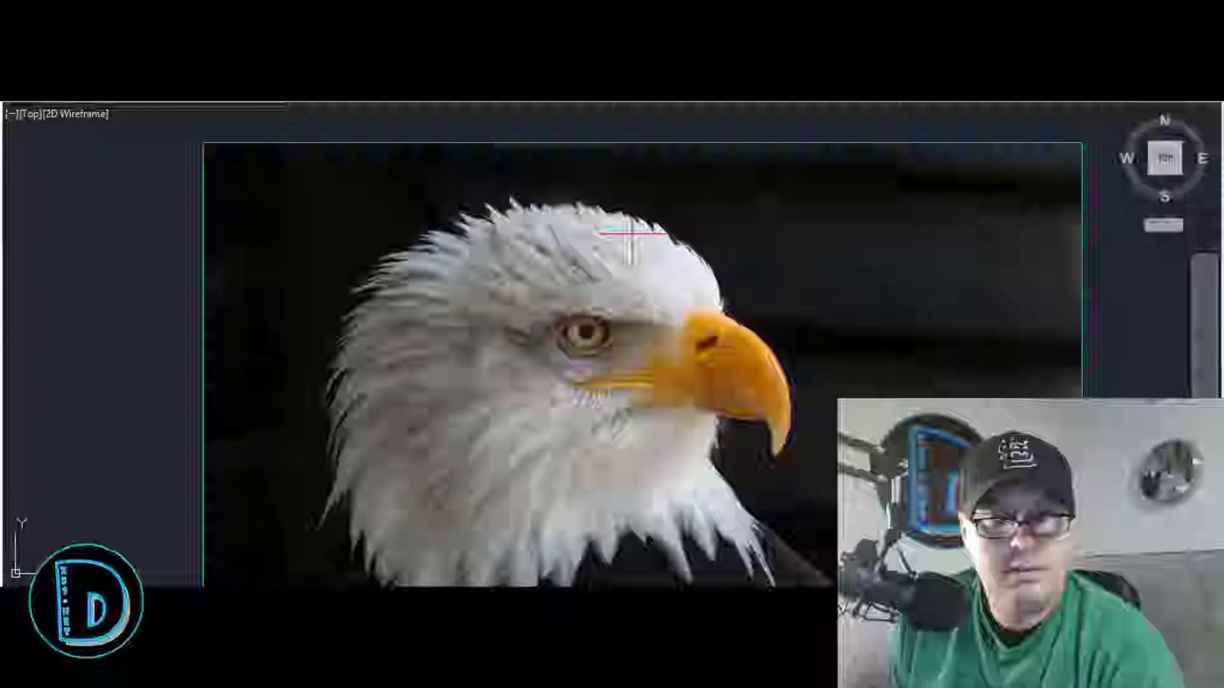
scroll(630, 233, "down", 2)
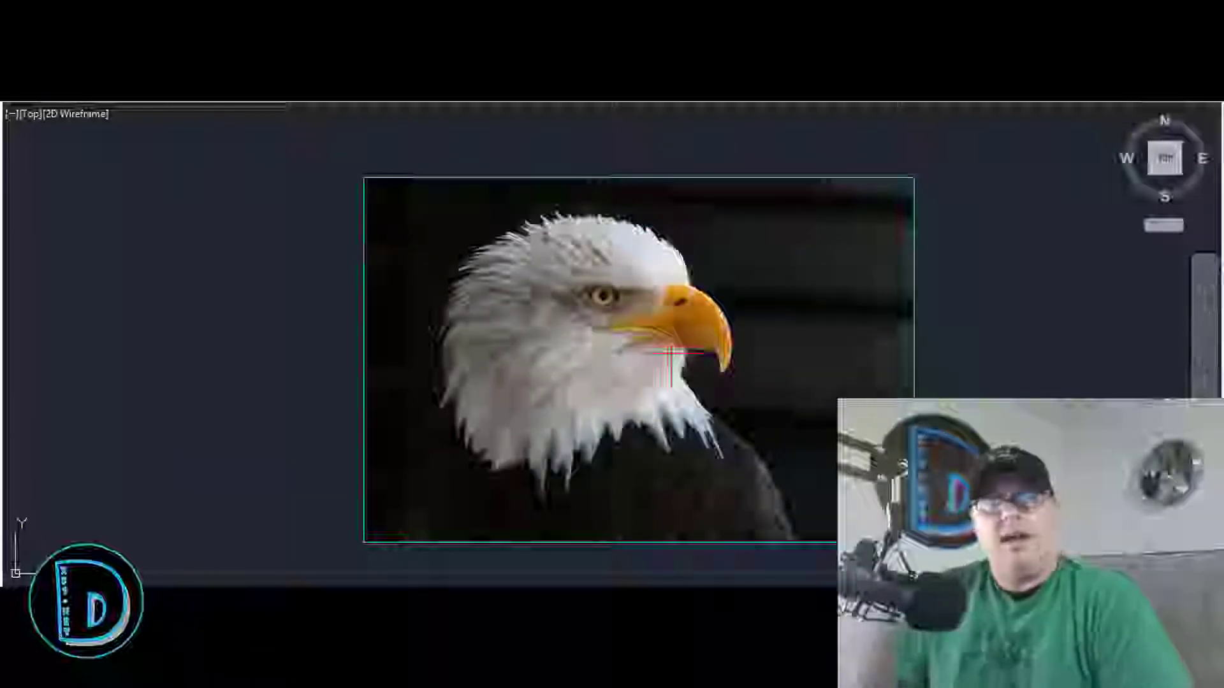
scroll(688, 306, "up", 4)
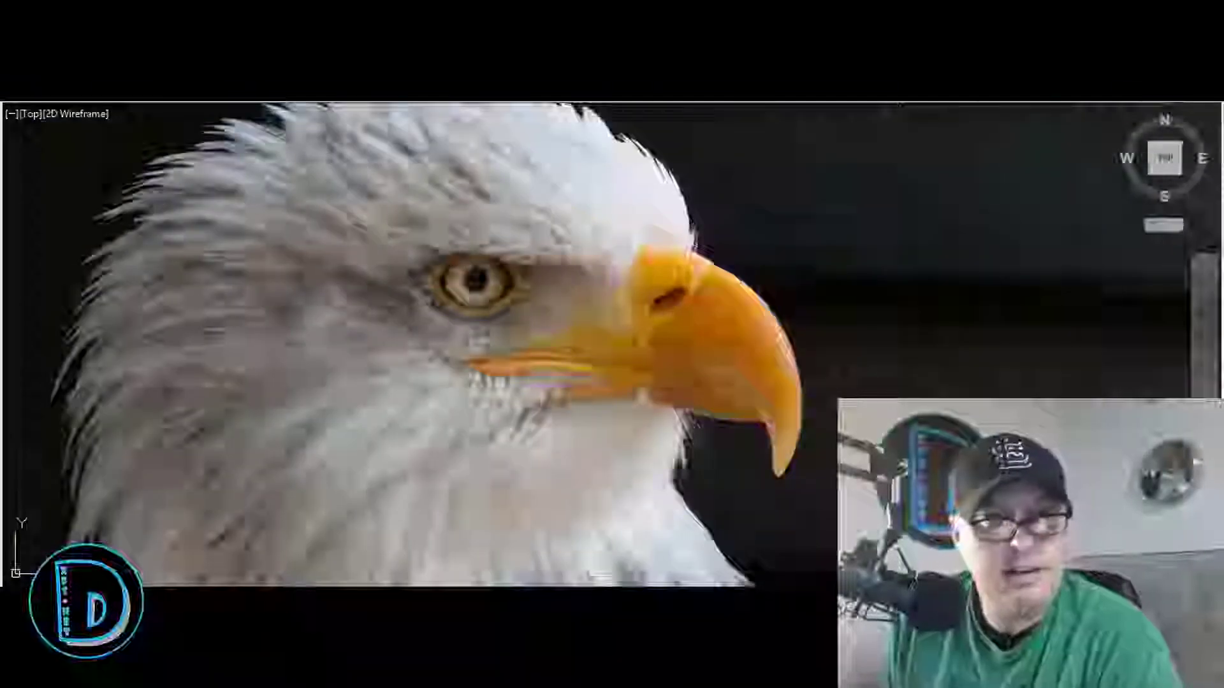
scroll(687, 306, "down", 2)
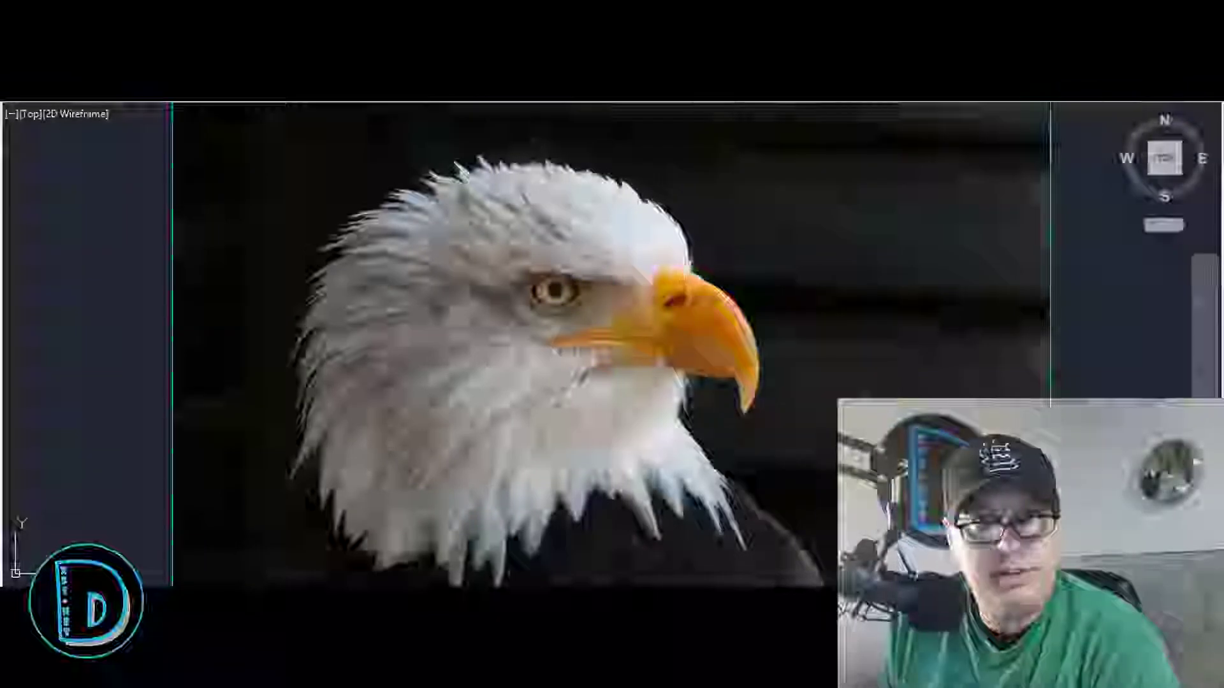
scroll(560, 313, "up", 2)
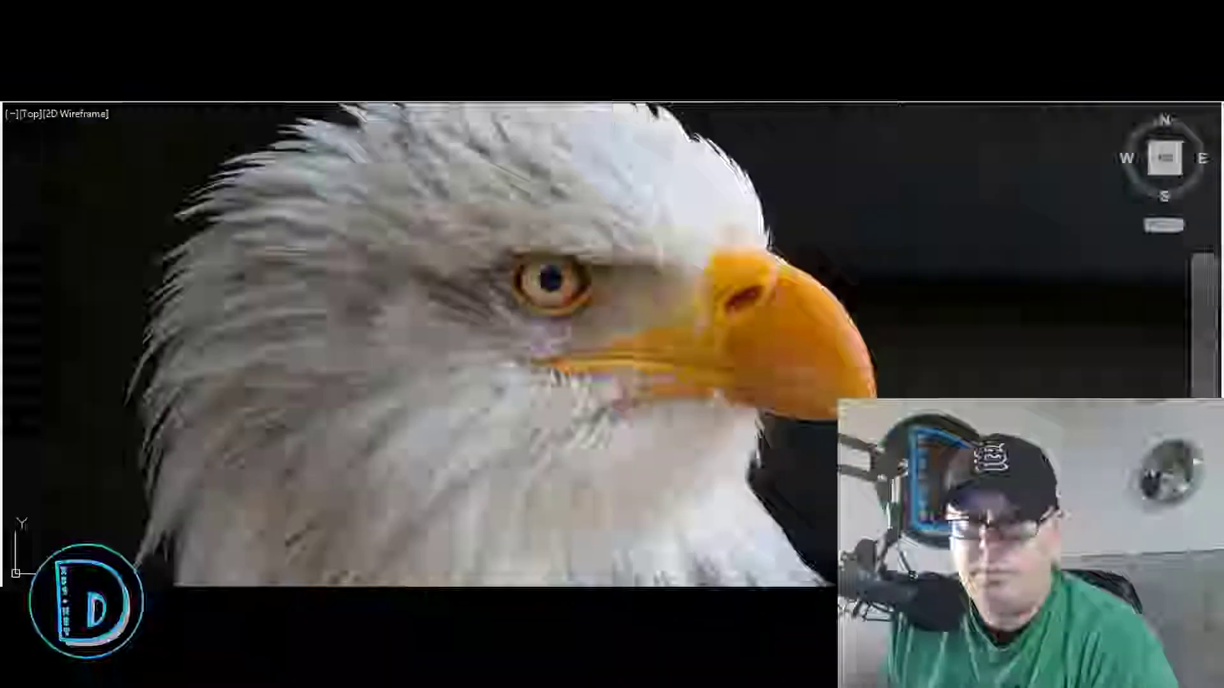
scroll(552, 279, "down", 1)
scroll(560, 271, "down", 4)
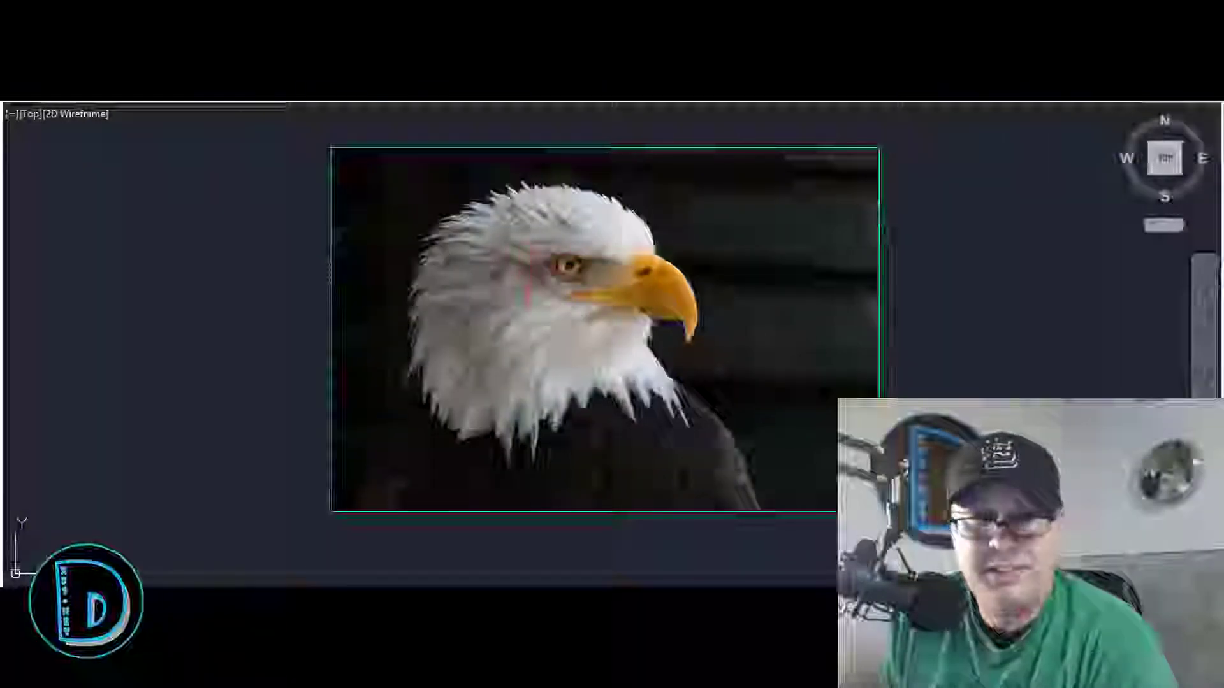
Step: Trace the beak's curved outer edge and the mouth line with arcs over the photo
scroll(624, 314, "up", 3)
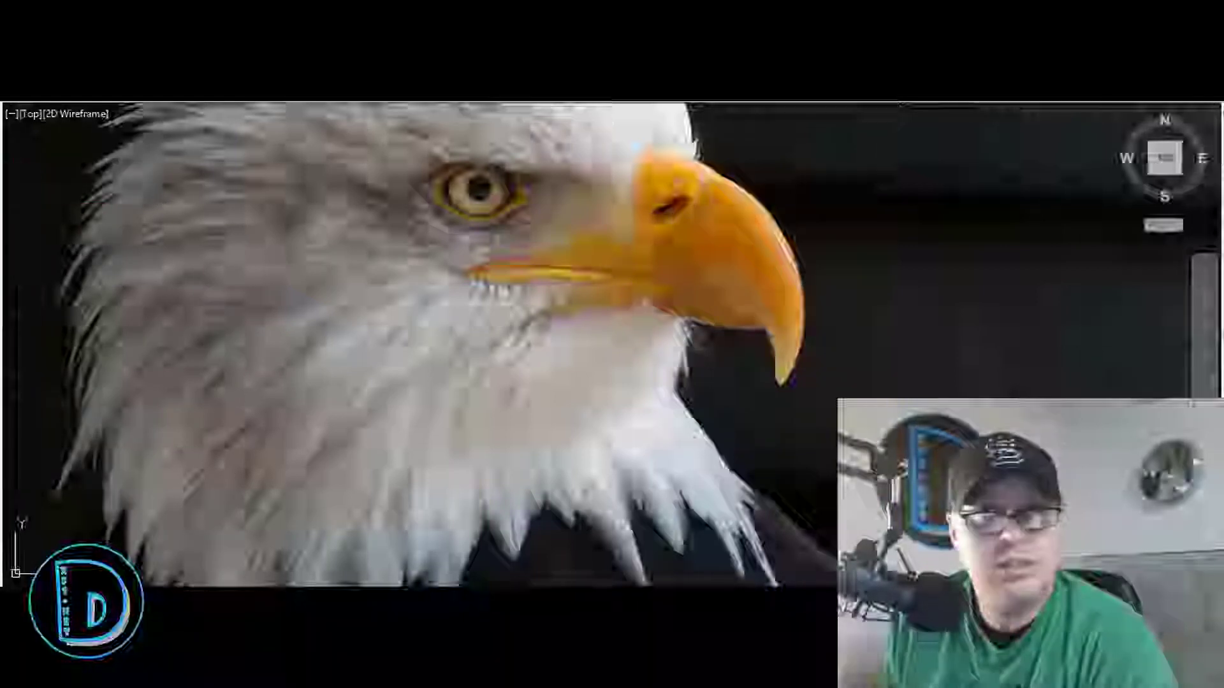
scroll(698, 167, "up", 2)
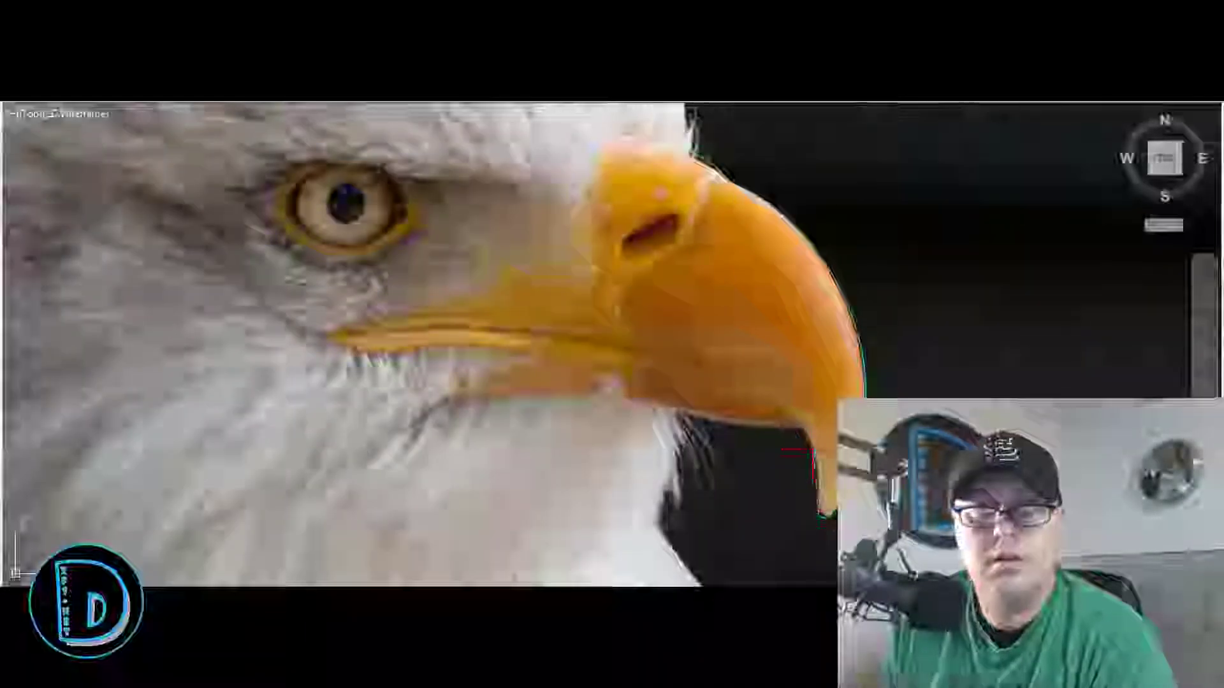
middle_click_drag(539, 329, 529, 445)
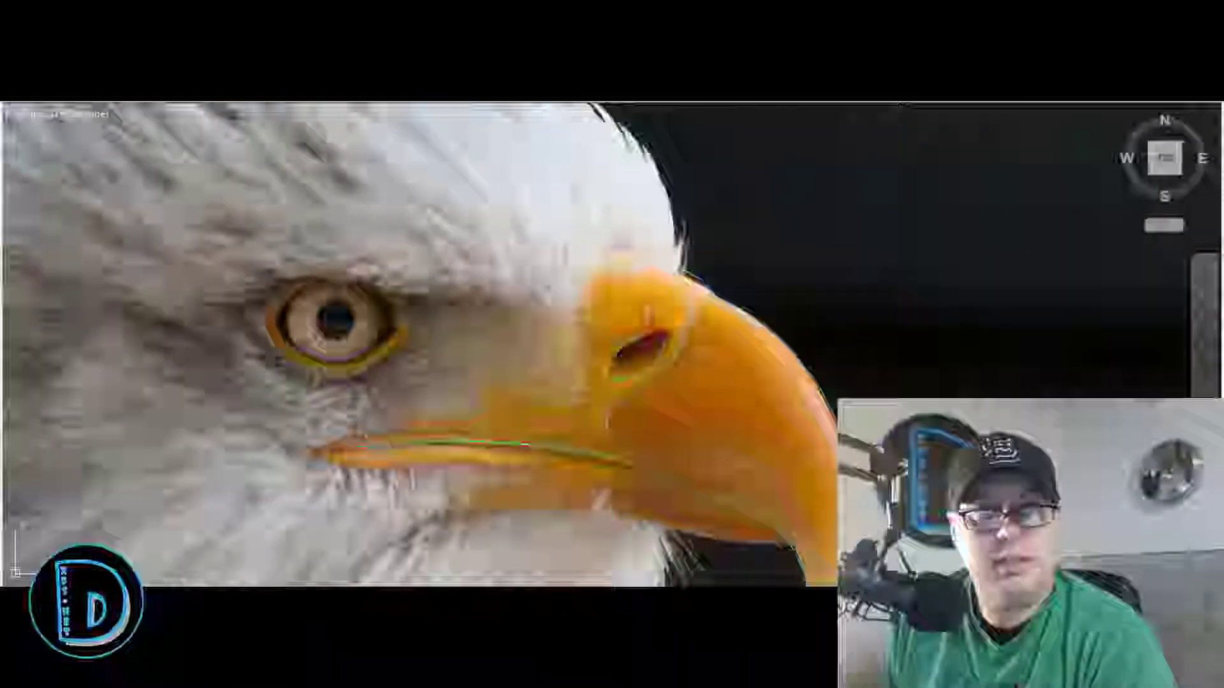
Step: Trace the nostril and the adjoining beak ridge with arcs, and adjust the arcs at the nostril's upper corner
scroll(670, 327, "up", 5)
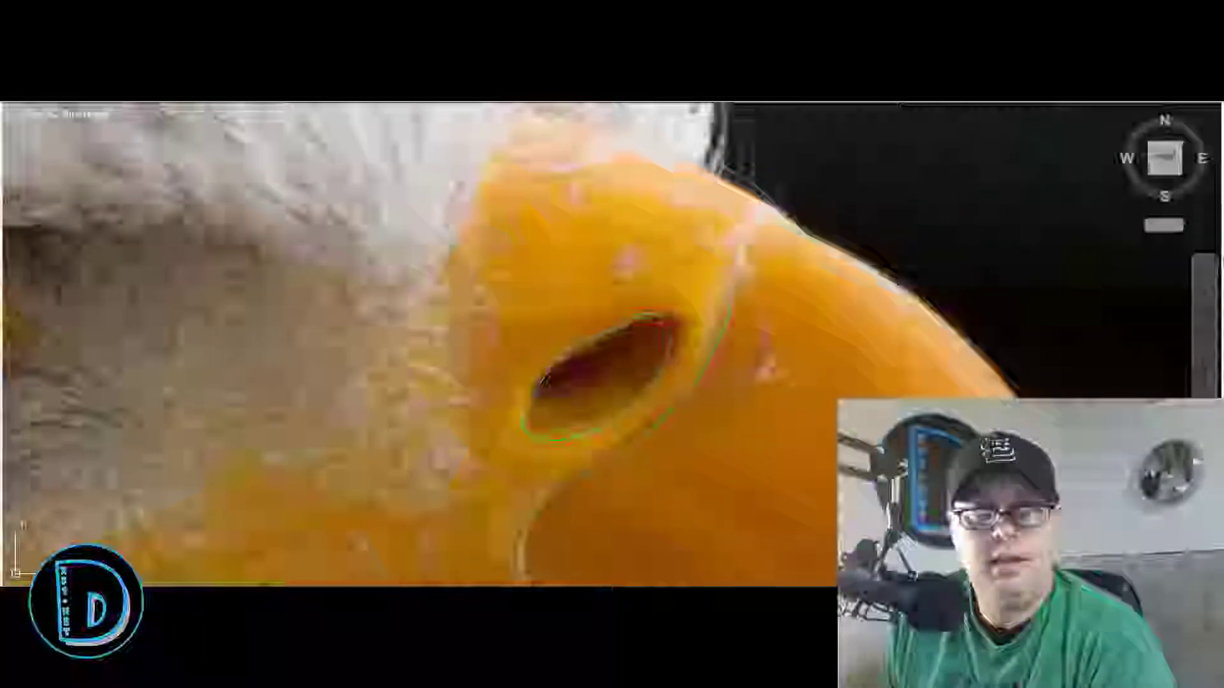
scroll(660, 328, "down", 3)
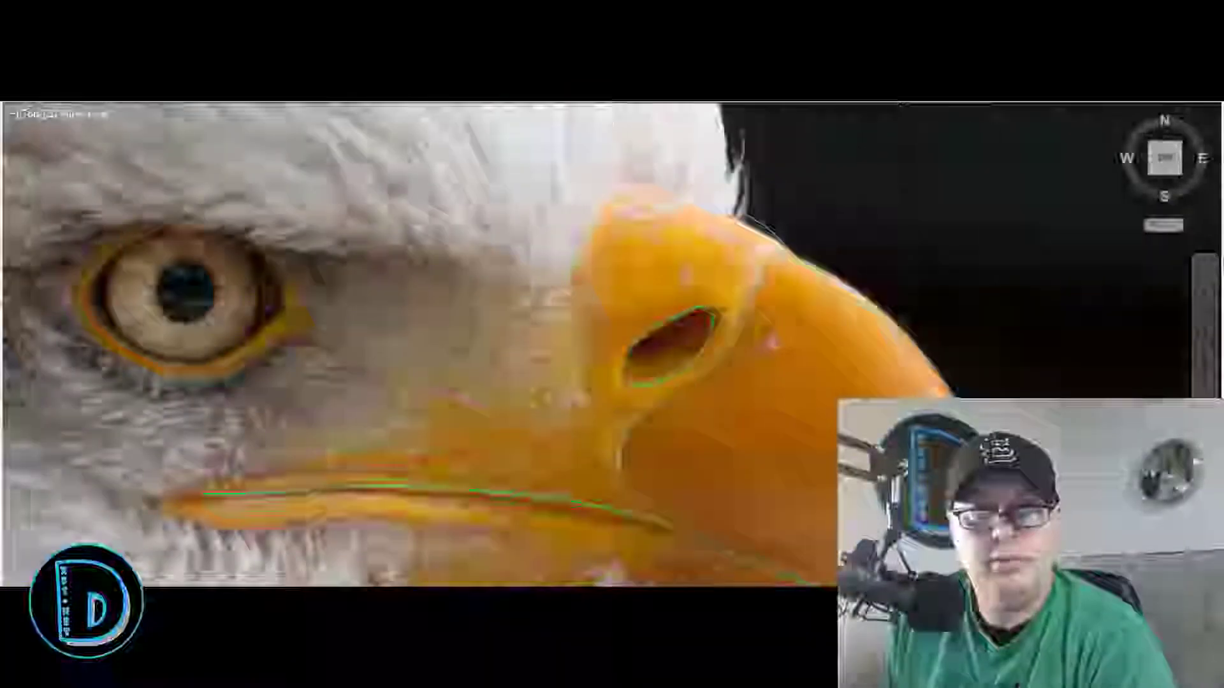
scroll(719, 328, "up", 3)
left_click(706, 321)
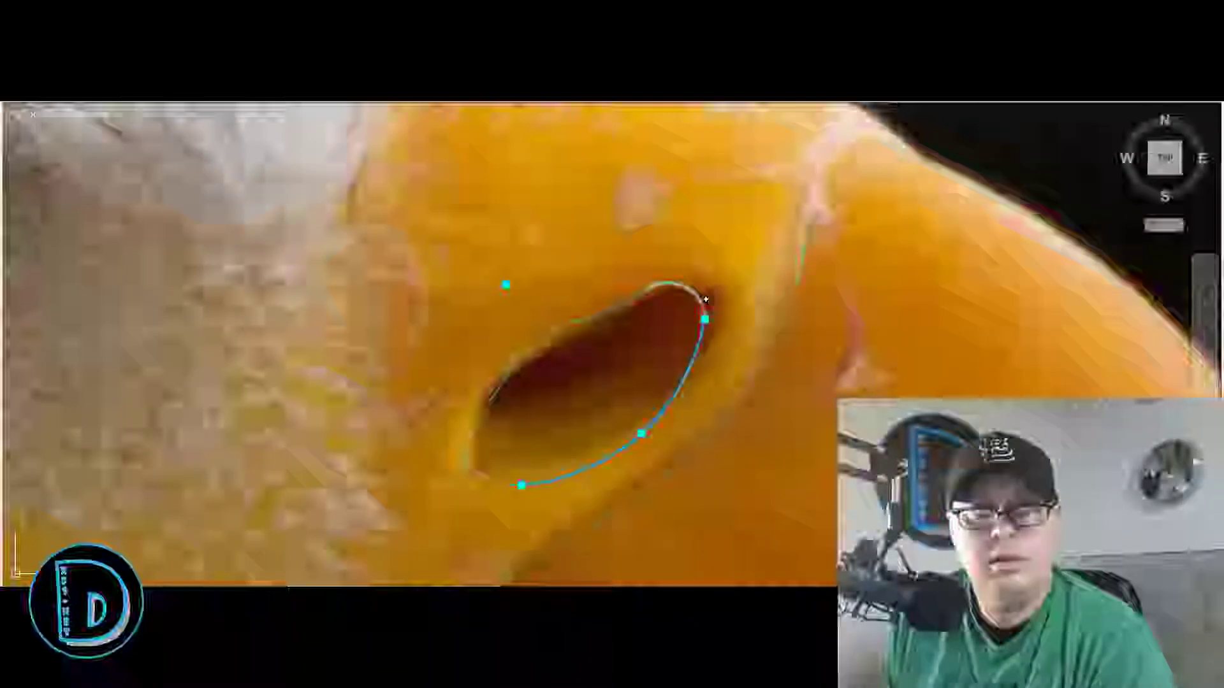
left_click(706, 305)
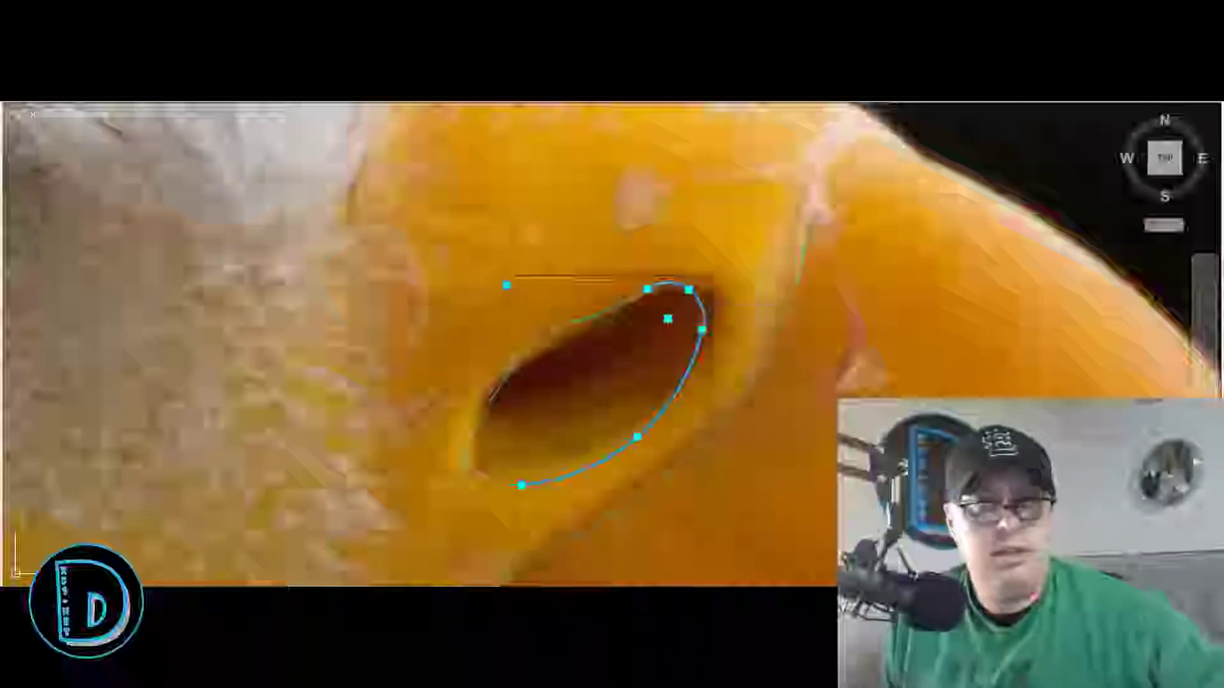
key("Escape")
Step: Trace the lower forehead edge just above the beak with arcs
scroll(775, 294, "down", 2)
scroll(727, 319, "down", 2)
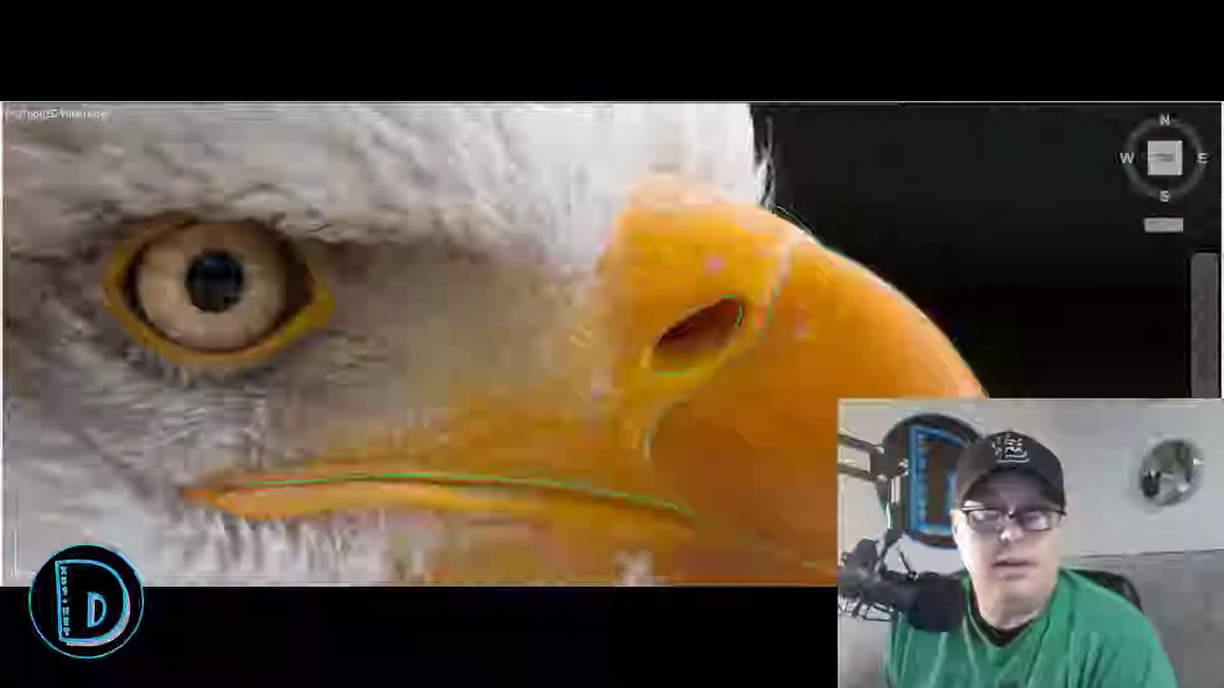
scroll(727, 319, "down", 2)
scroll(759, 286, "down", 2)
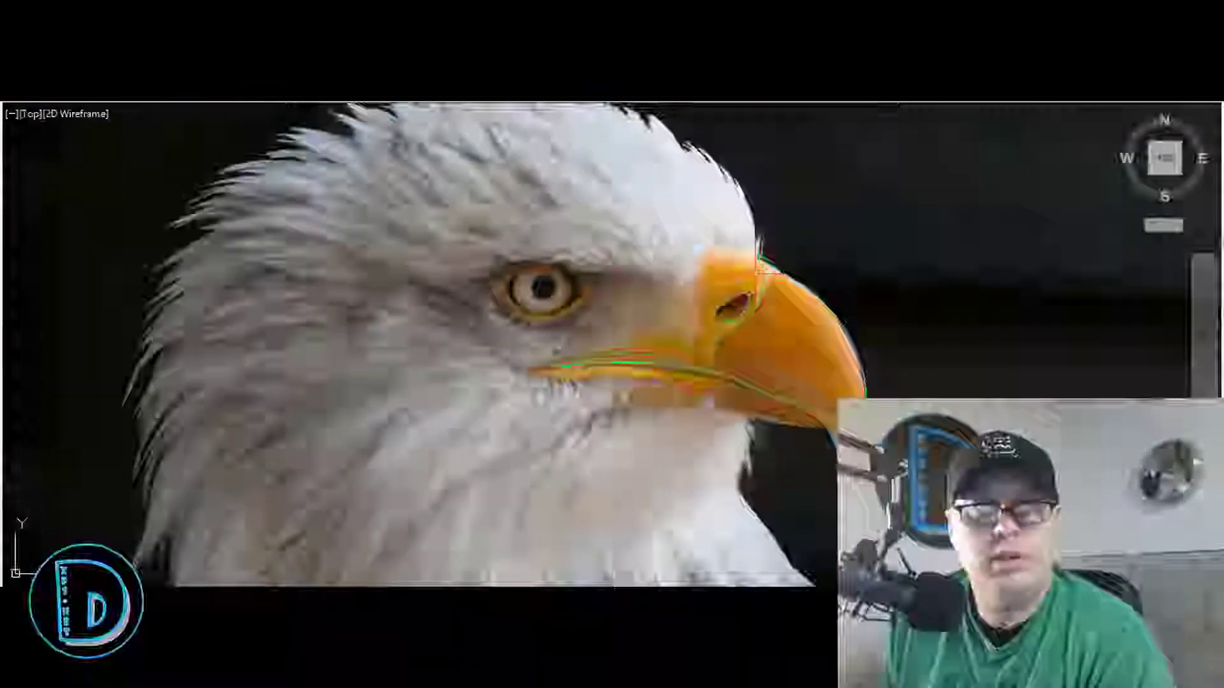
scroll(731, 341, "down", 2)
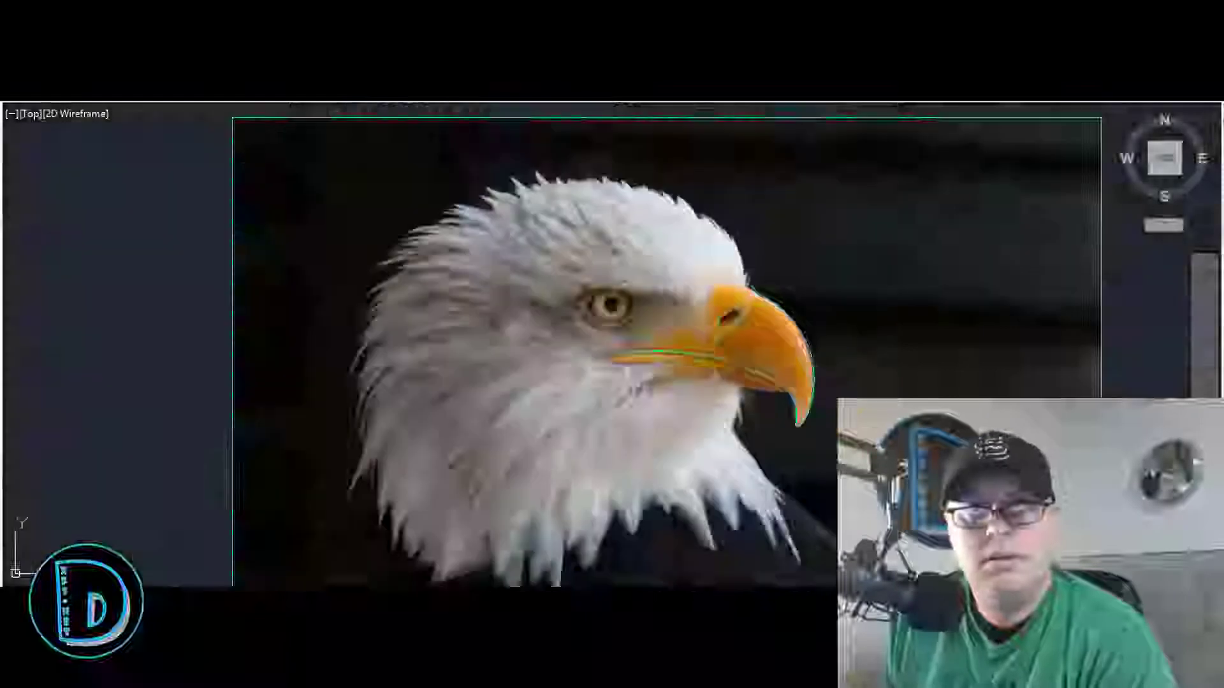
scroll(657, 166, "up", 2)
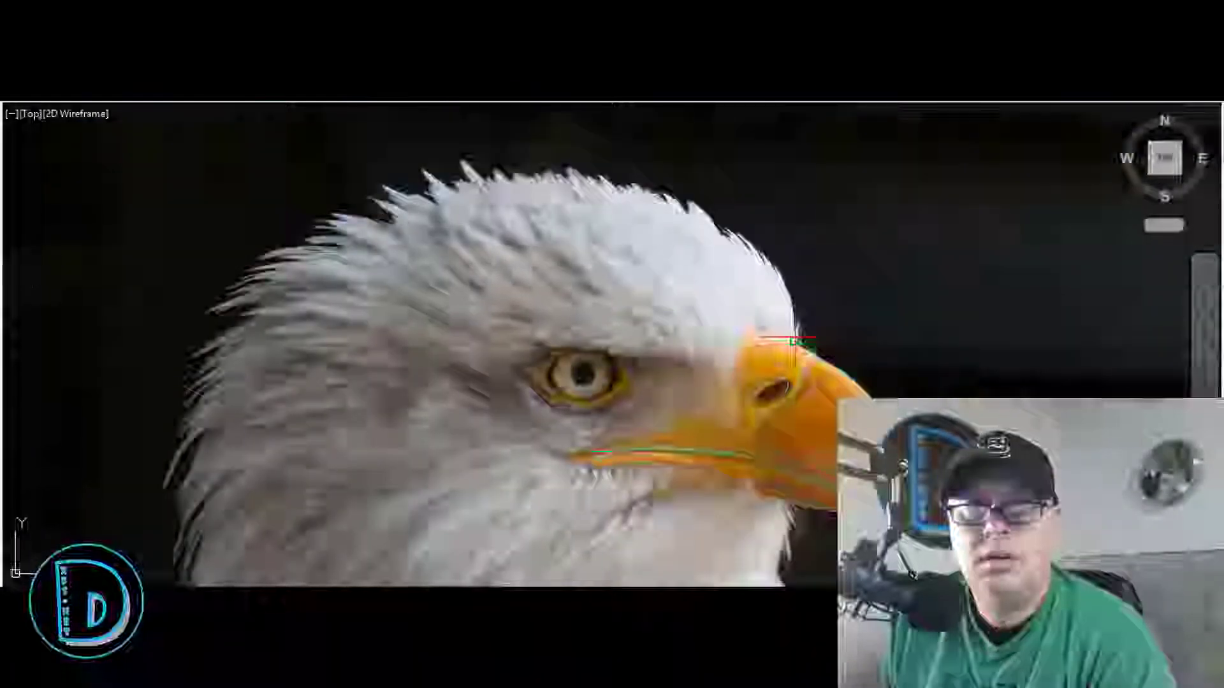
scroll(796, 316, "up", 2)
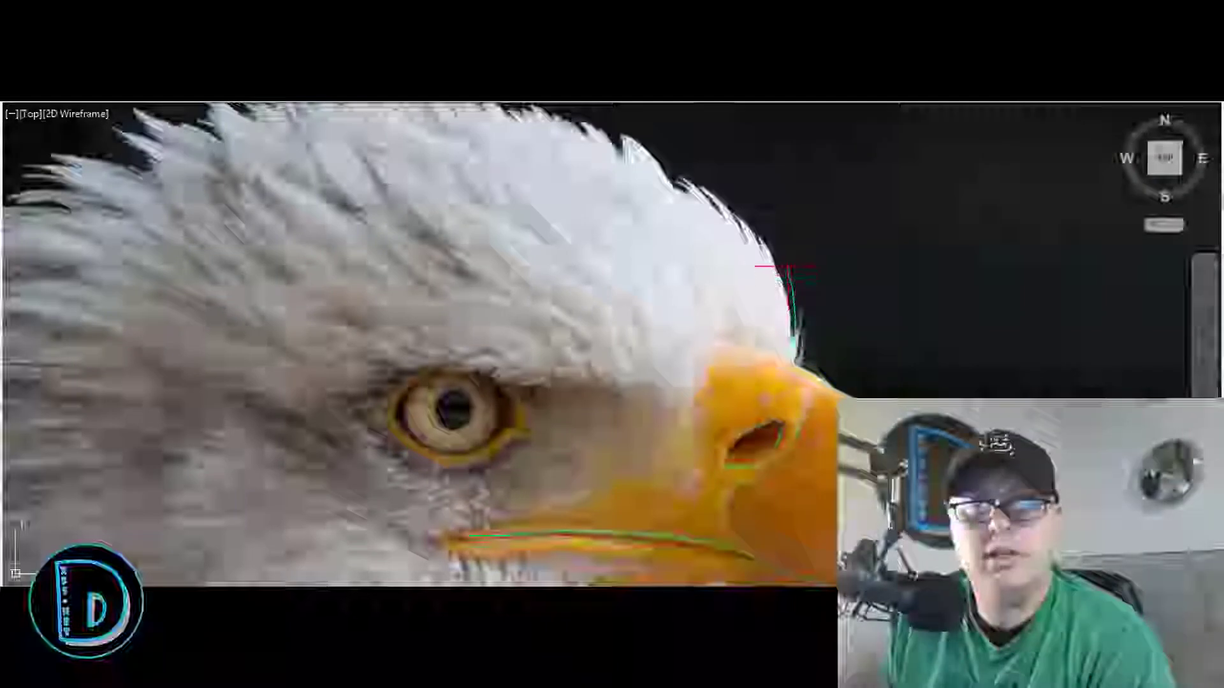
scroll(785, 262, "down", 2)
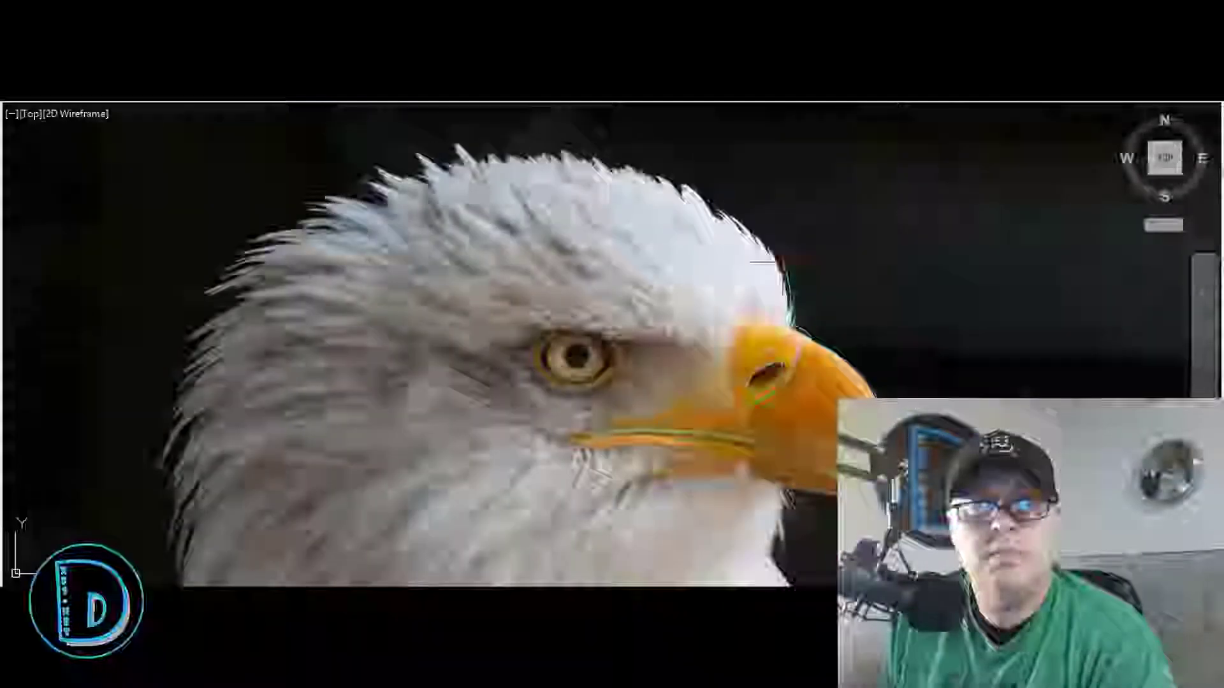
Step: Trace the first feather tips and notches up the forehead edge with short connected arcs
scroll(768, 261, "up", 2)
scroll(771, 268, "up", 5)
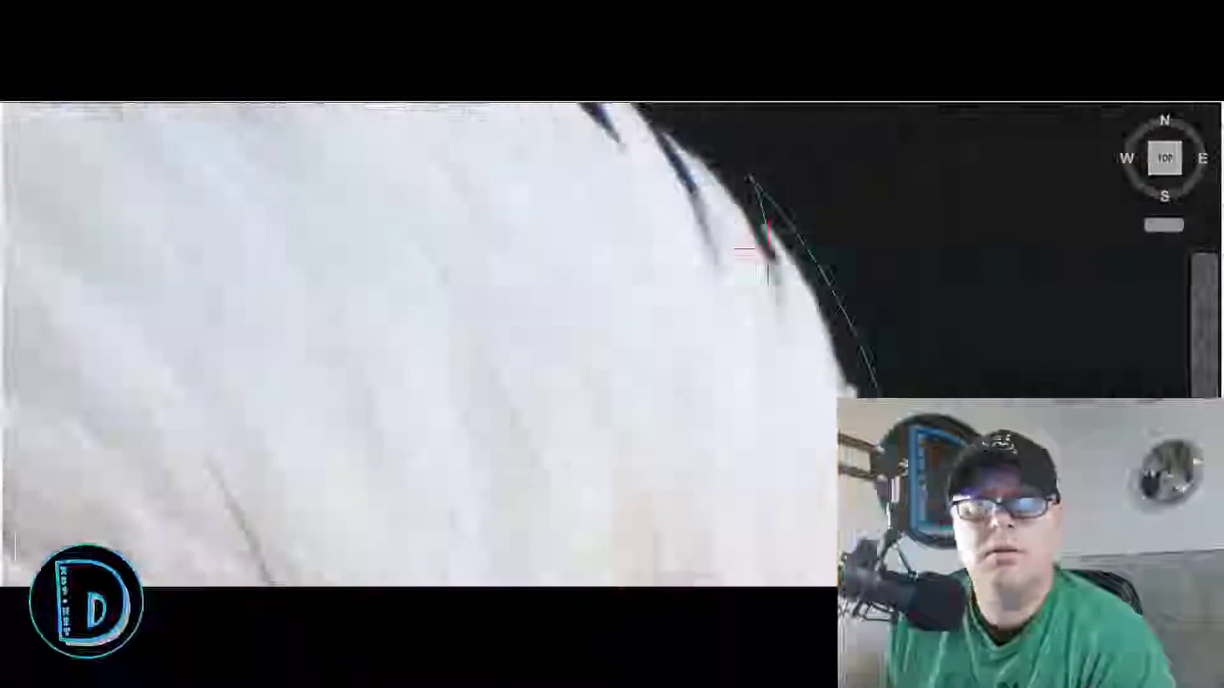
scroll(739, 287, "up", 3)
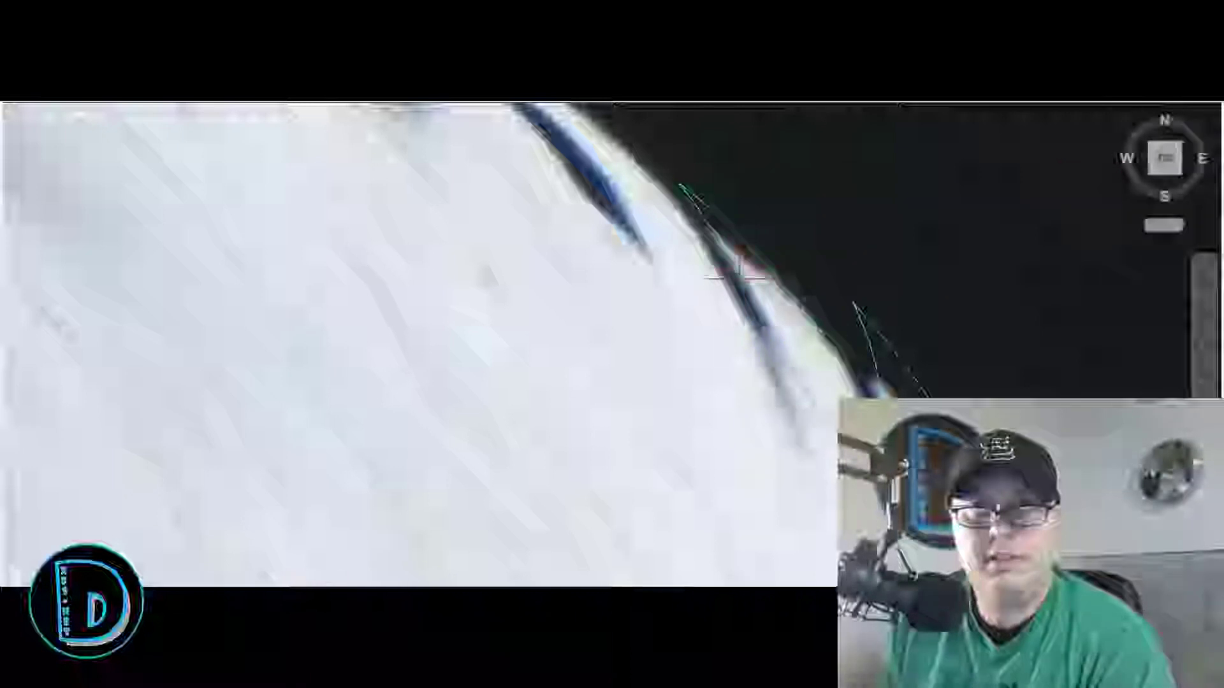
scroll(701, 255, "up", 2)
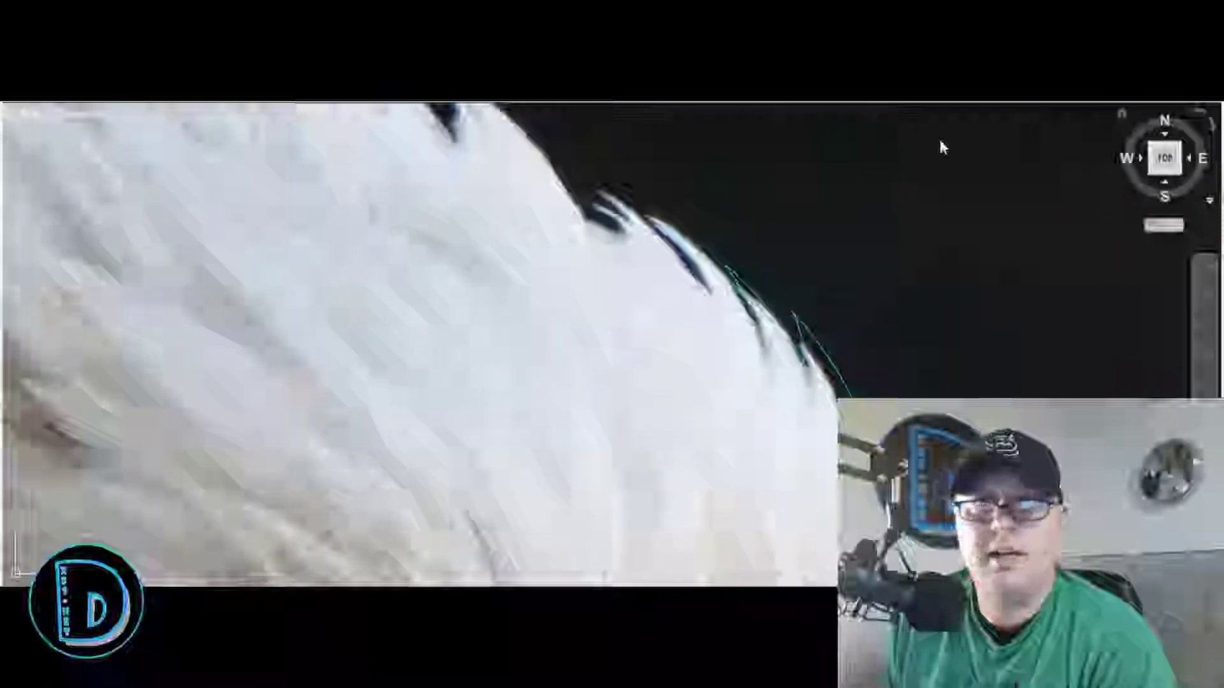
scroll(688, 217, "up", 2)
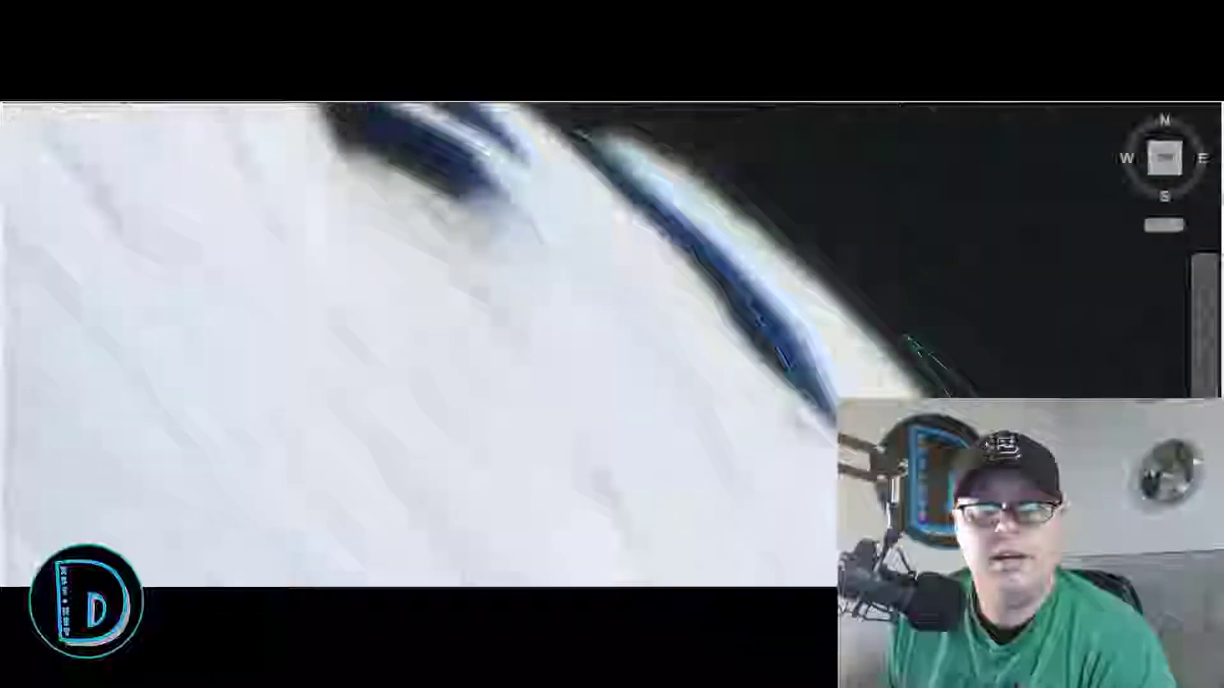
scroll(720, 332, "down", 2)
scroll(650, 284, "down", 2)
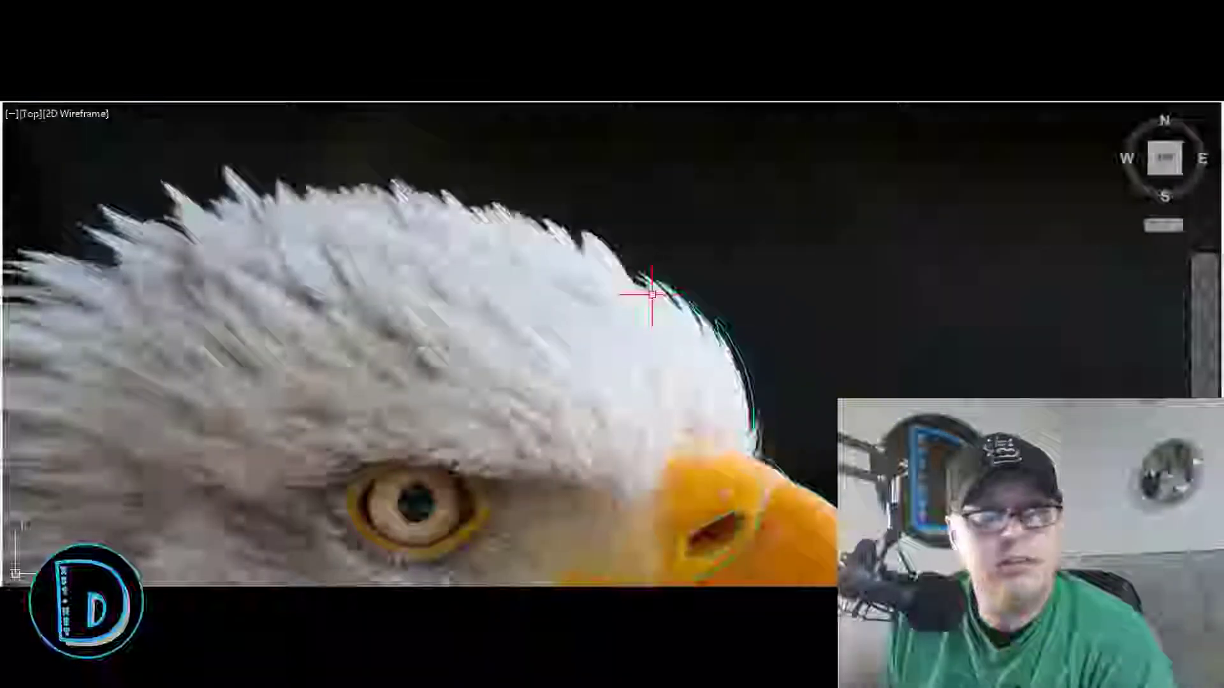
Step: Set the current object colour to red and recolour the traced forehead and beak arcs red
left_click(395, 96)
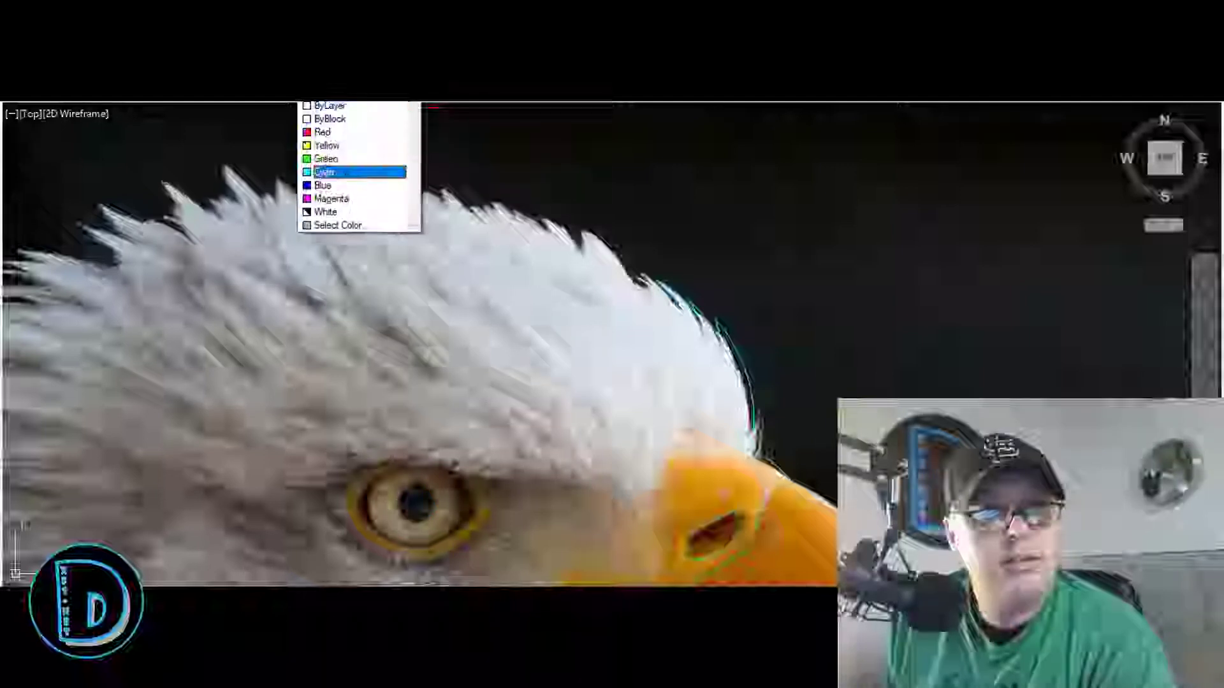
left_click(355, 144)
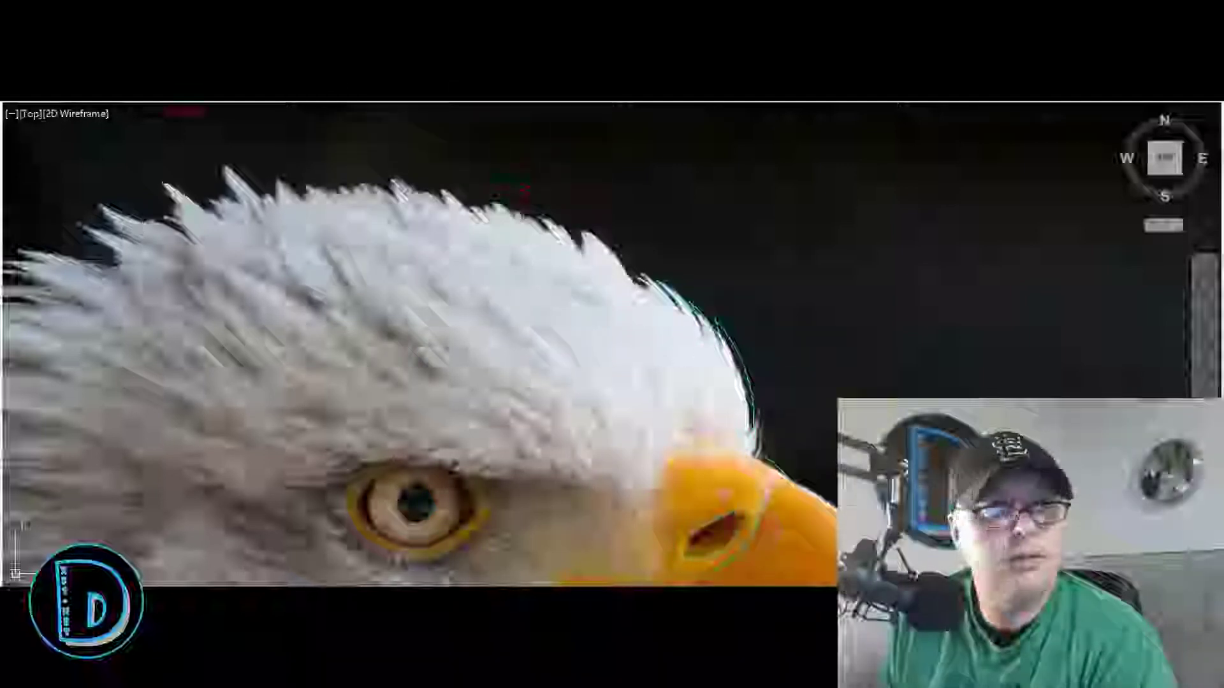
left_click_drag(419, 183, 836, 520)
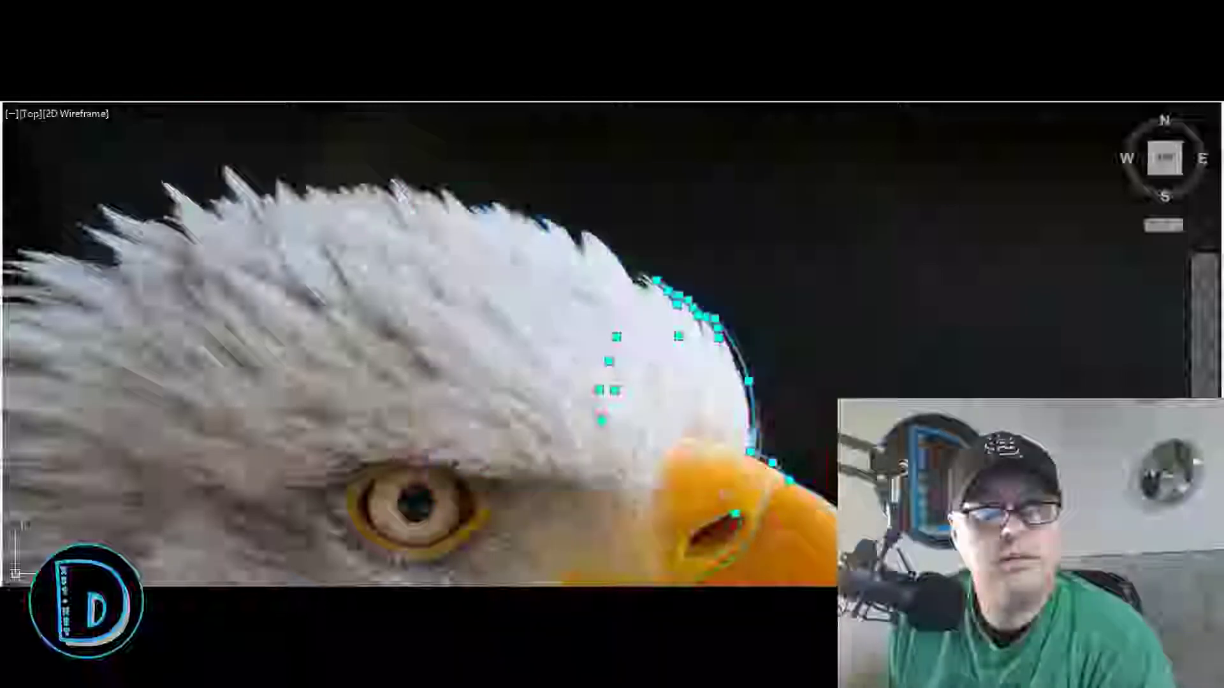
left_click(372, 109)
left_click(351, 119)
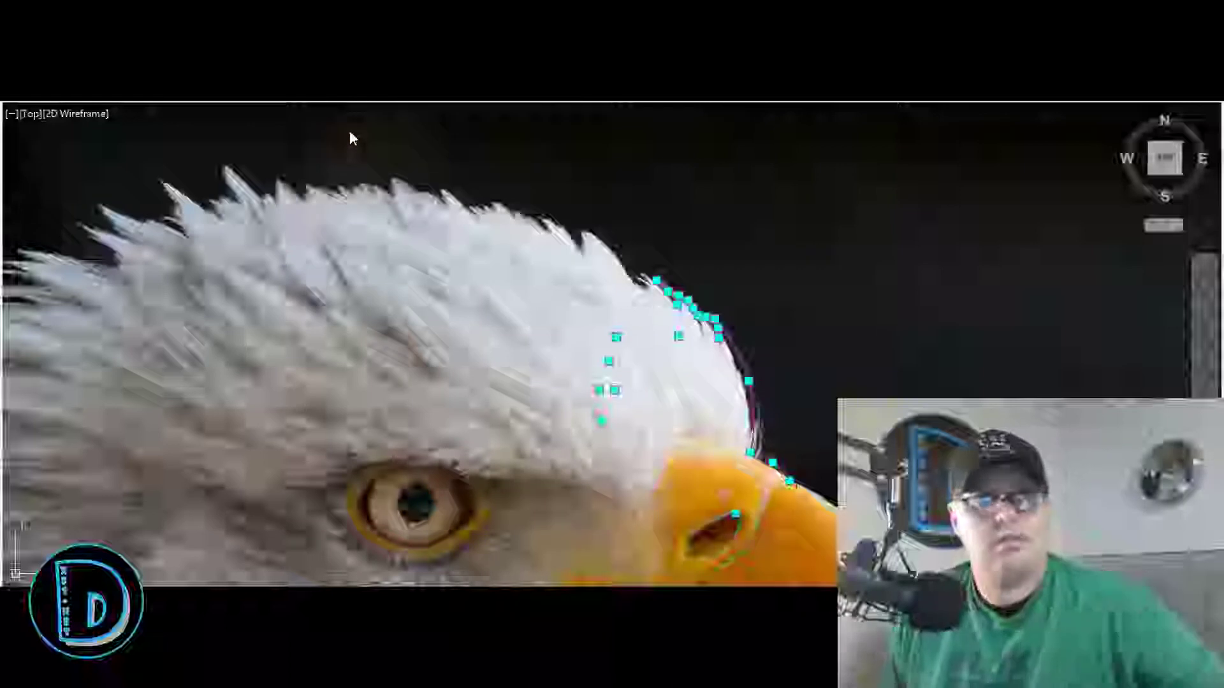
key("Escape")
Step: Trace the large pointed feather on the upper forehead and the deep notch behind it with connected arcs
scroll(683, 437, "up", 4)
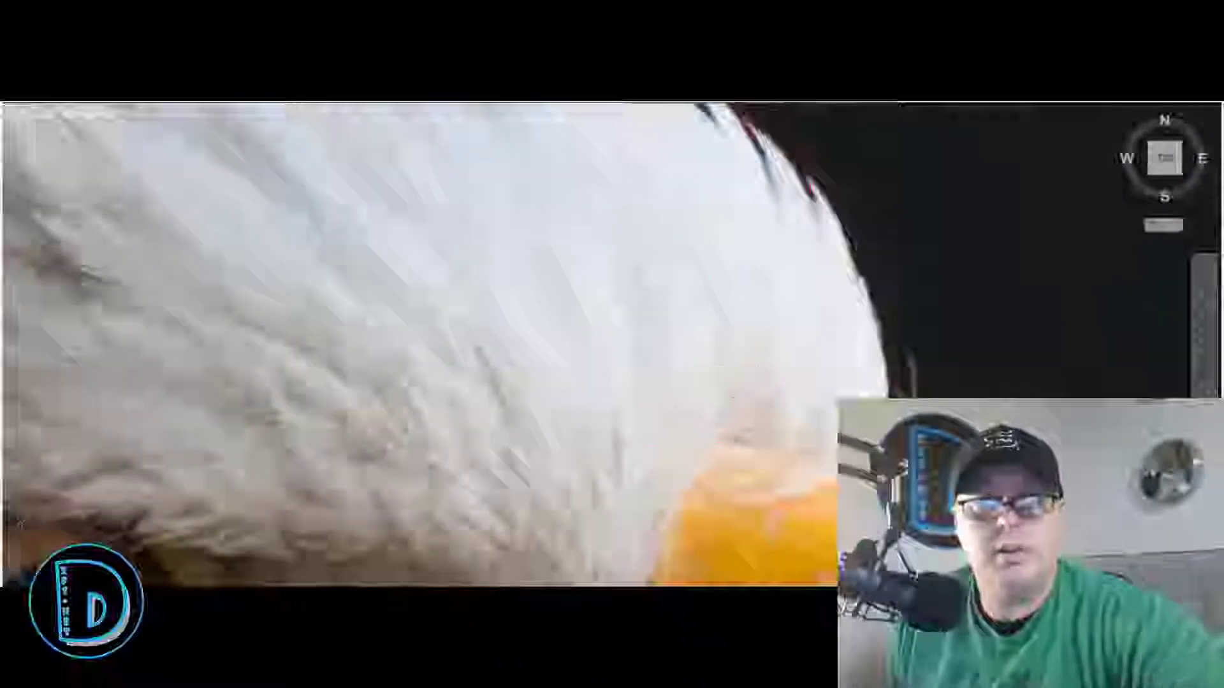
scroll(697, 205, "down", 3)
scroll(697, 204, "up", 3)
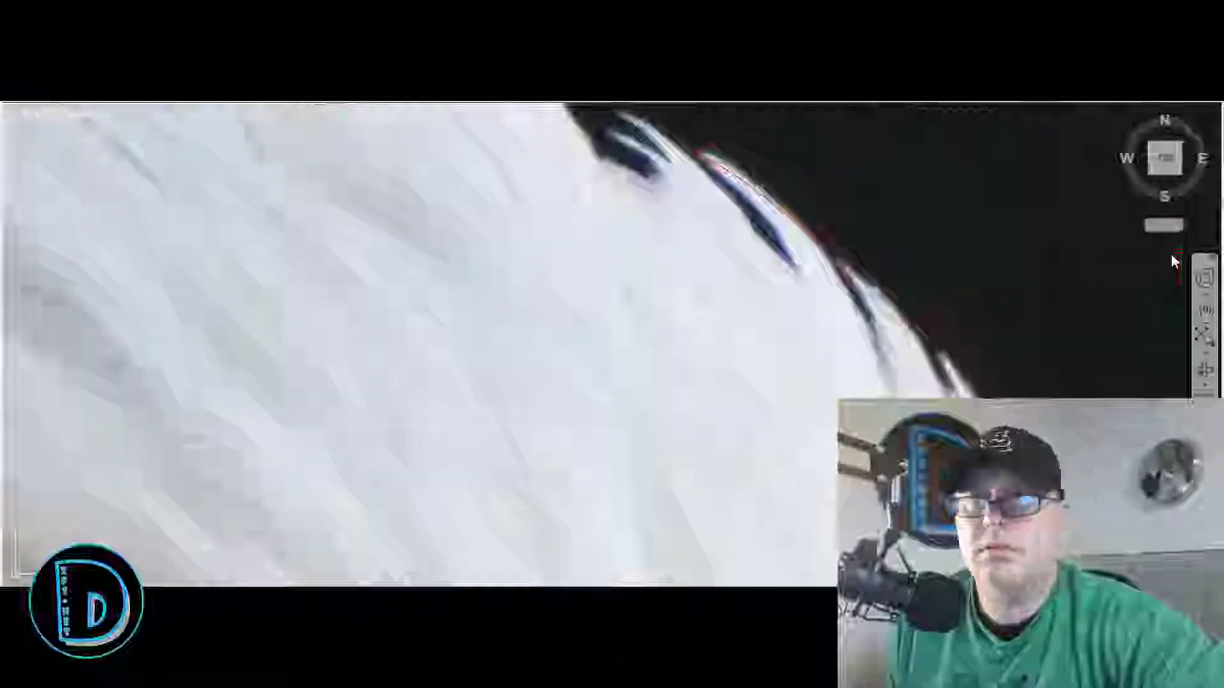
scroll(754, 232, "down", 2)
scroll(662, 275, "up", 5)
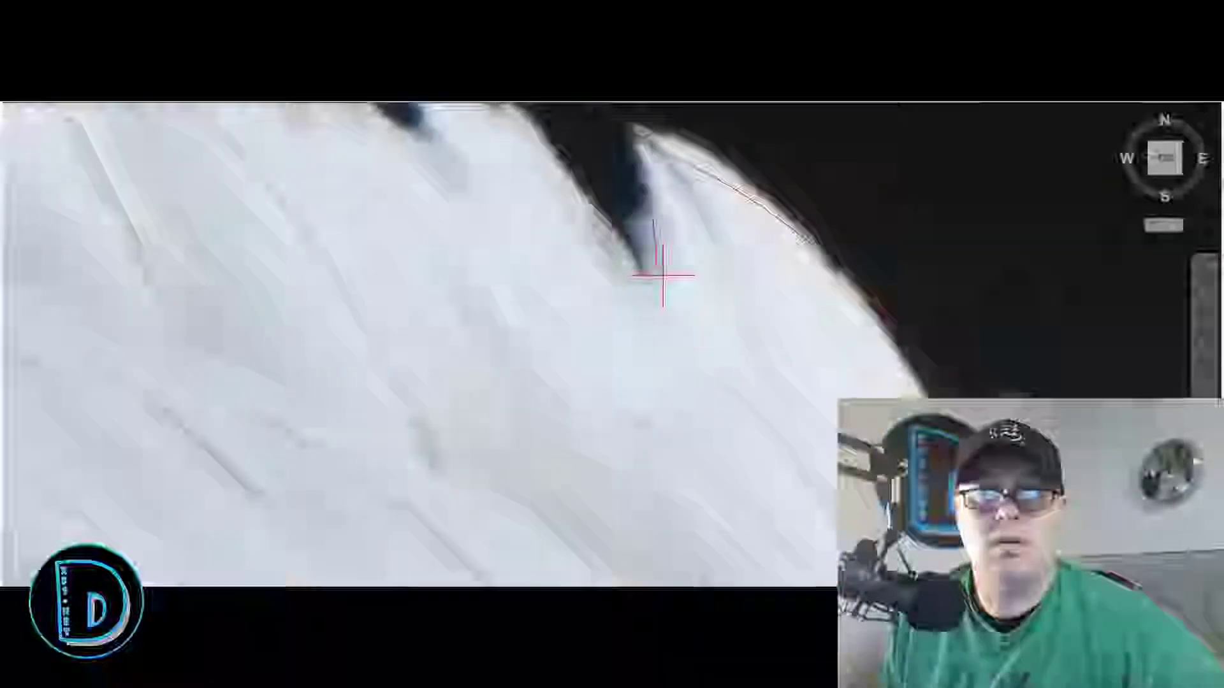
Step: Trace the next feather tips and notches along the front of the crown with short connected arcs
scroll(656, 266, "down", 2)
scroll(669, 322, "up", 1)
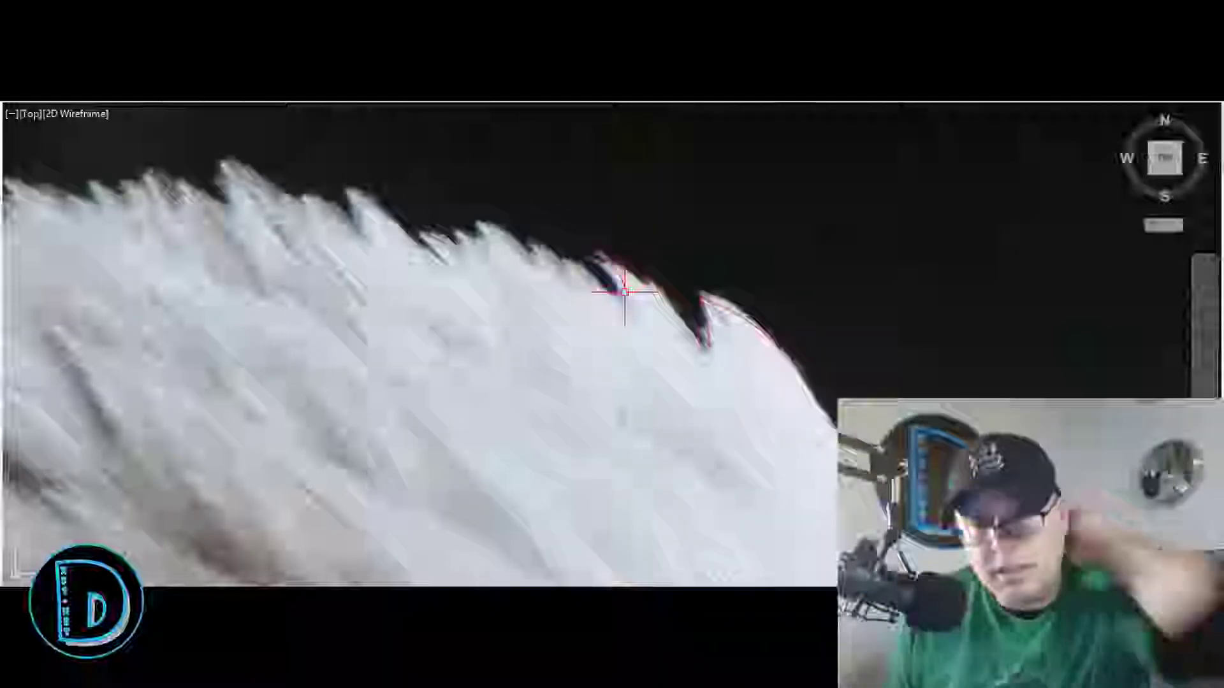
scroll(622, 287, "up", 2)
scroll(615, 281, "down", 6)
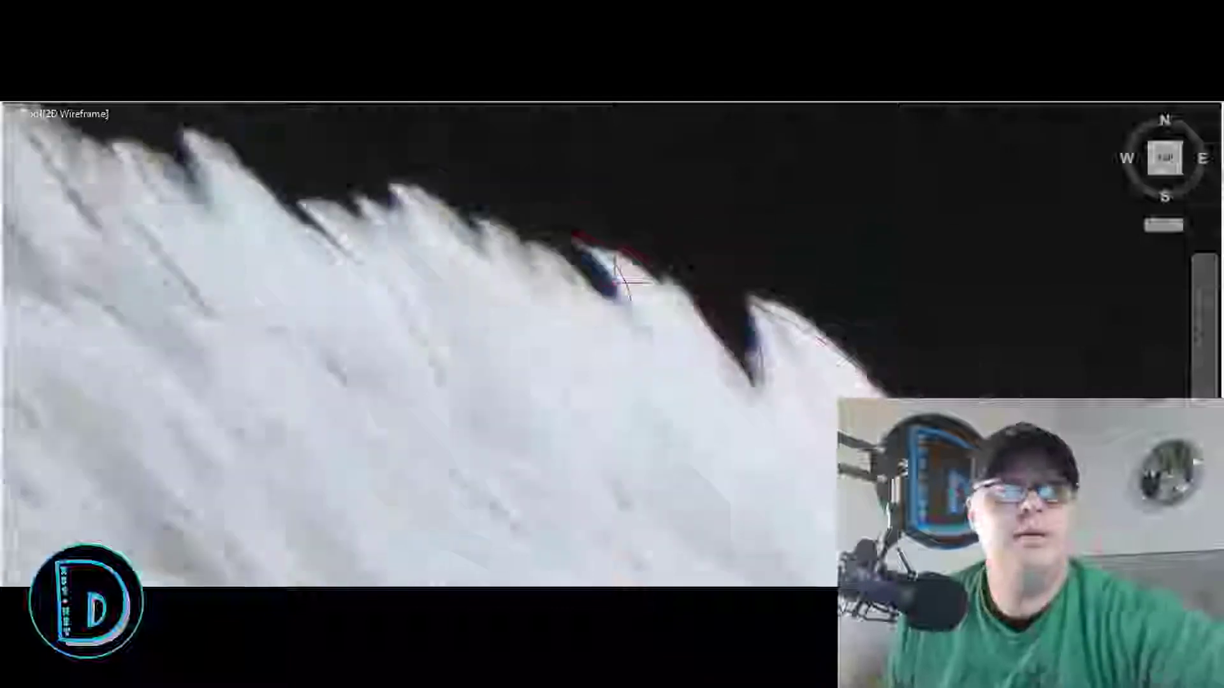
scroll(576, 304, "down", 2)
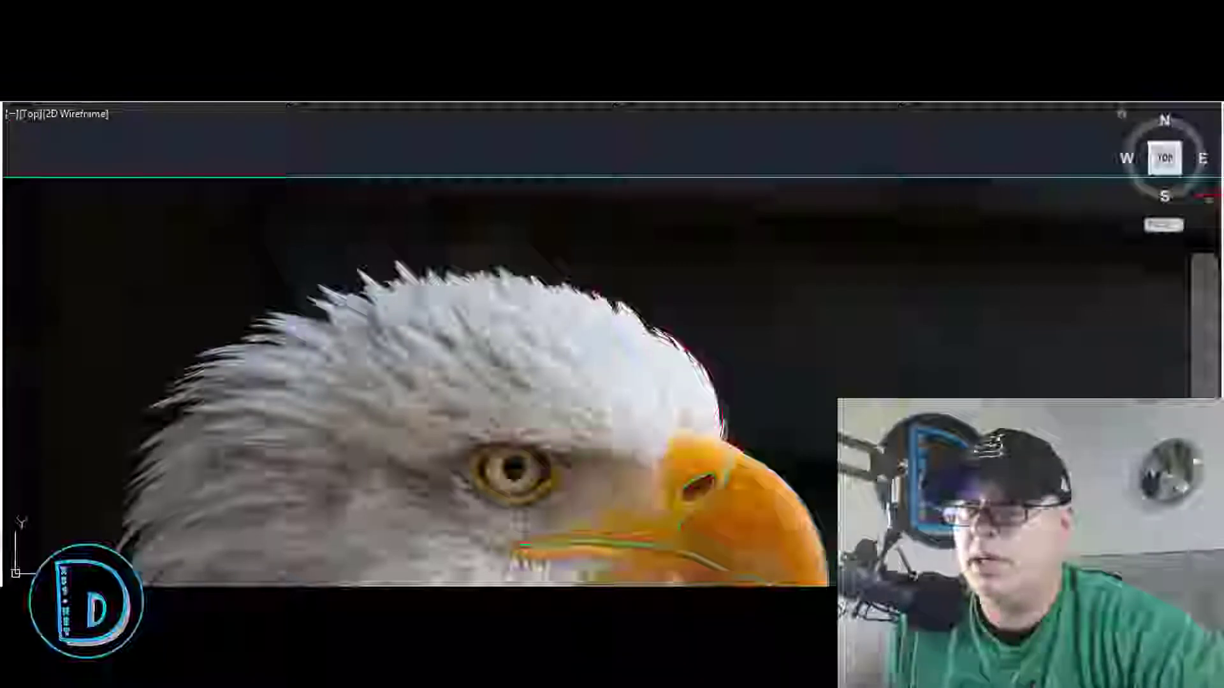
scroll(529, 272, "up", 5)
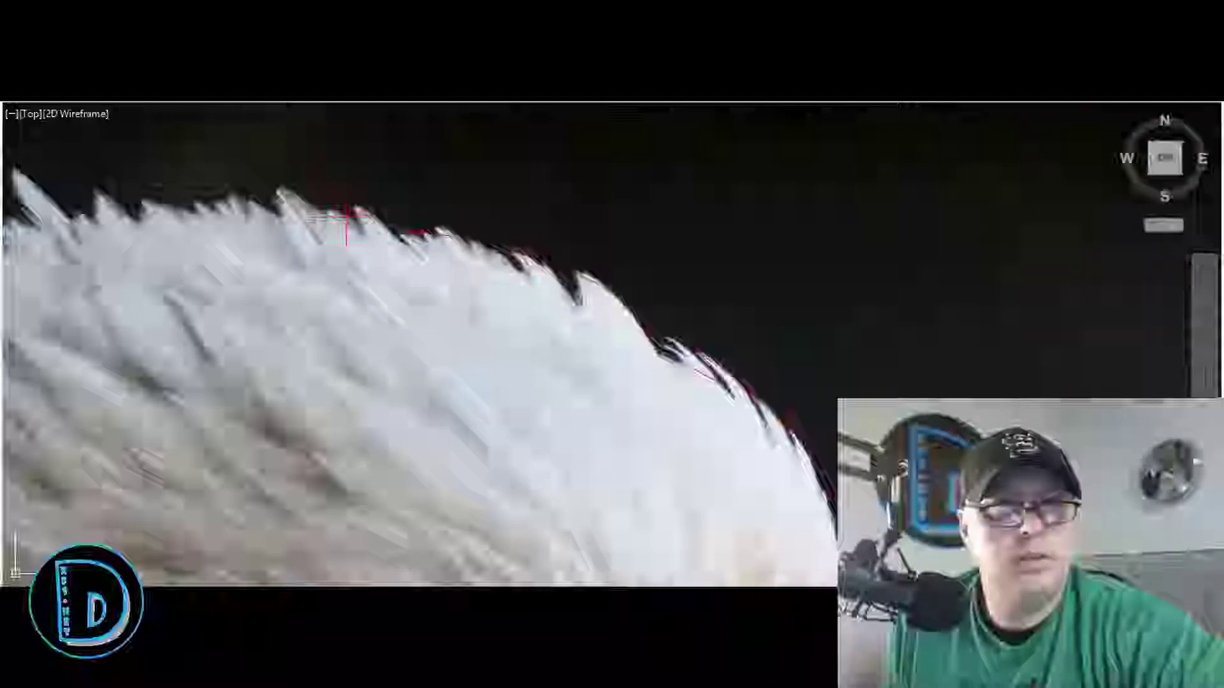
Step: Reshape the arc in the notch behind the small forehead feathers by moving its midpoint into the dark gap
scroll(349, 213, "up", 2)
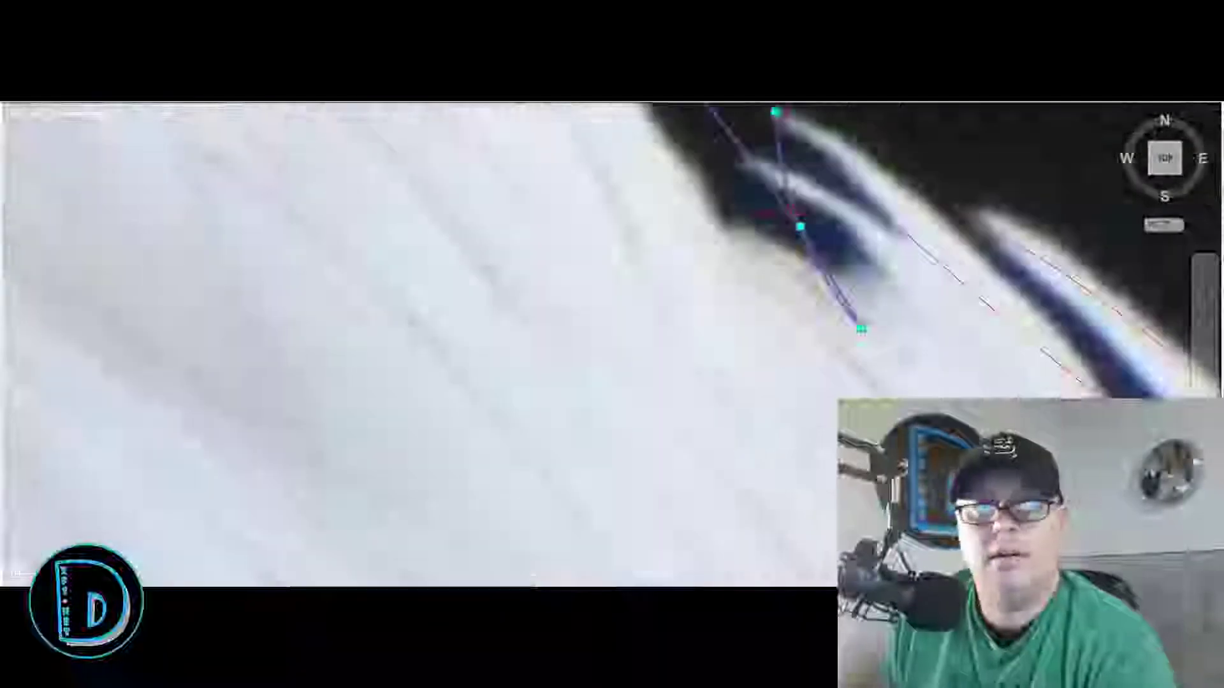
left_click(800, 226)
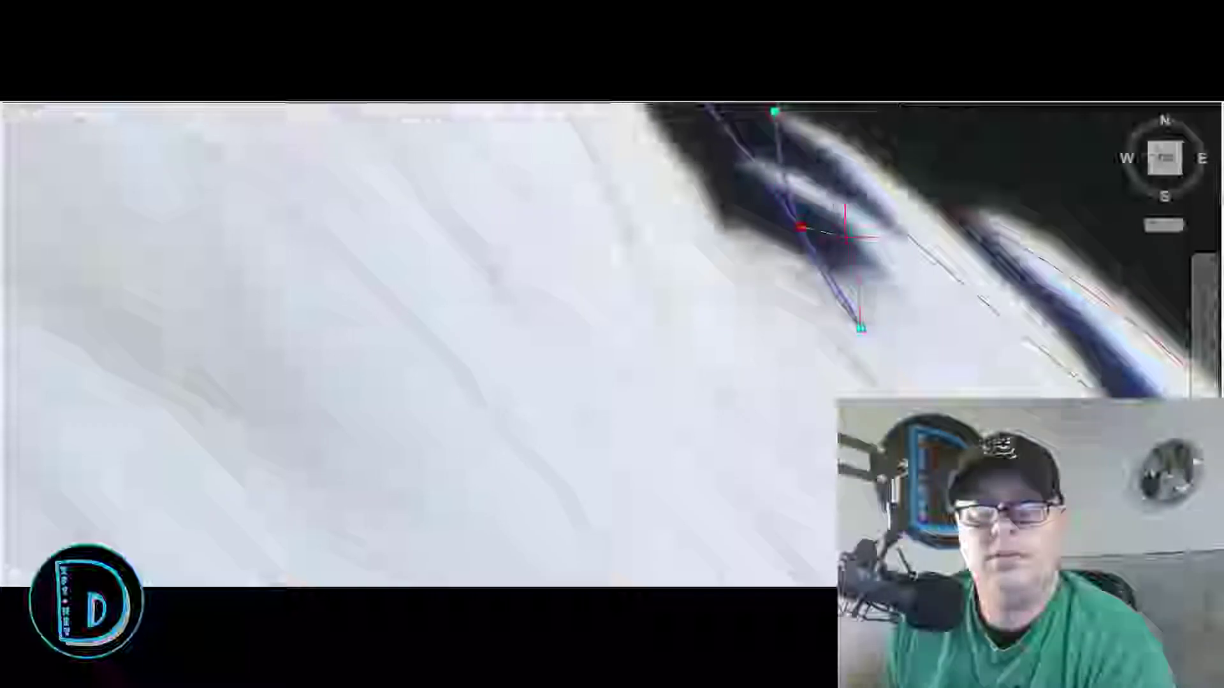
left_click(818, 220)
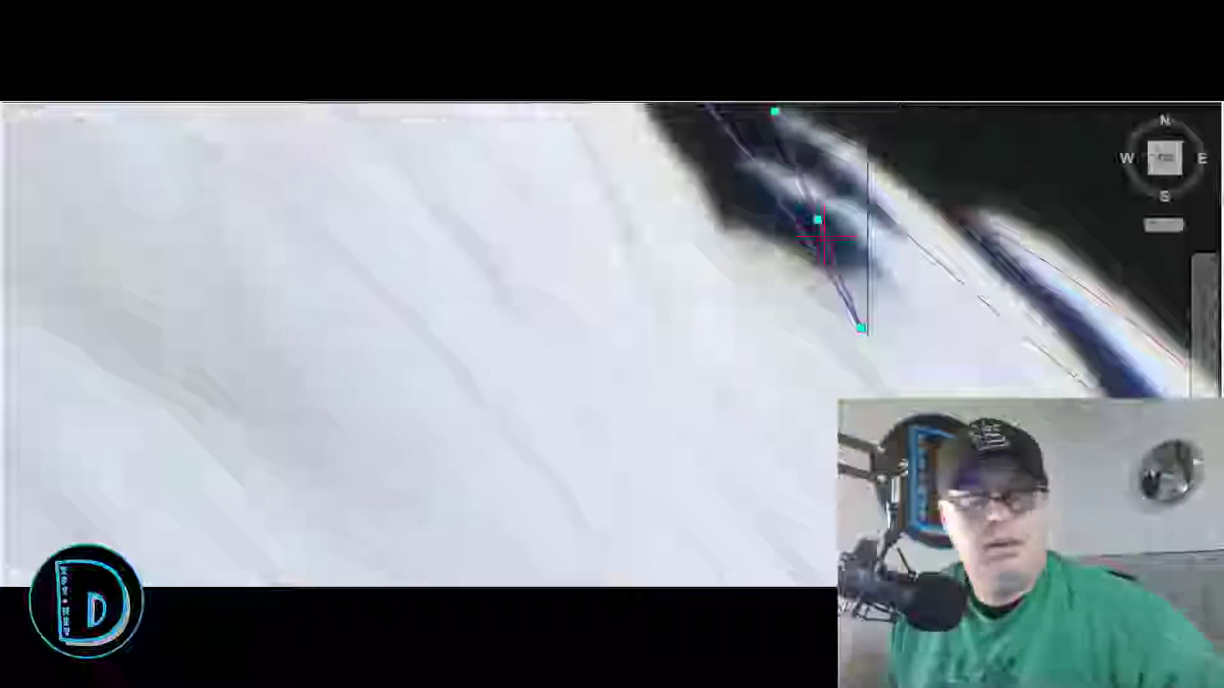
key("Escape")
scroll(912, 290, "down", 2)
scroll(854, 299, "down", 5)
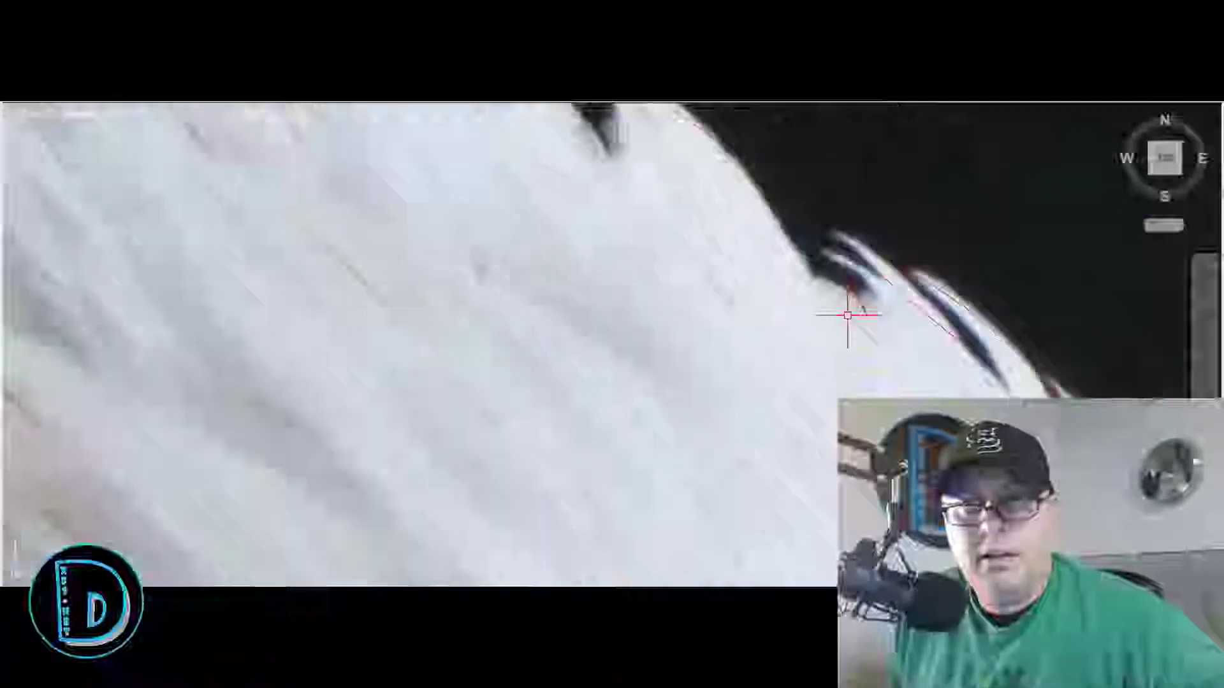
Step: Adjust the arc at the small feather tips on the front of the crown
scroll(675, 198, "up", 4)
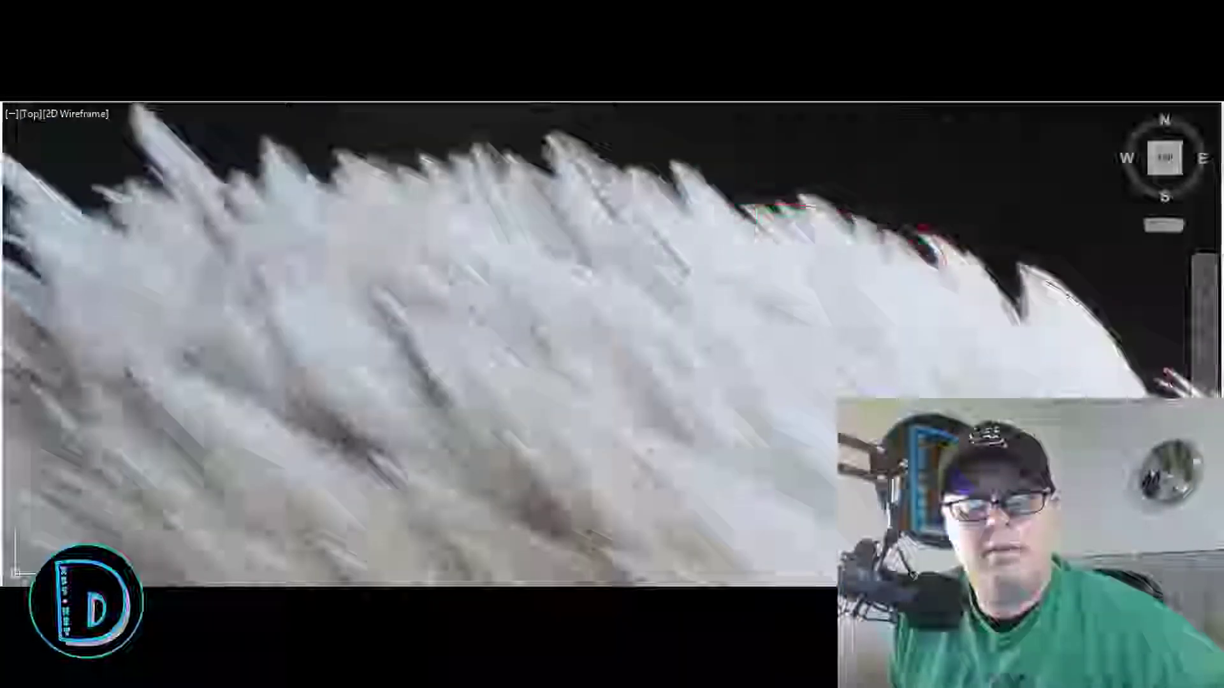
left_click(746, 203)
left_click(755, 191)
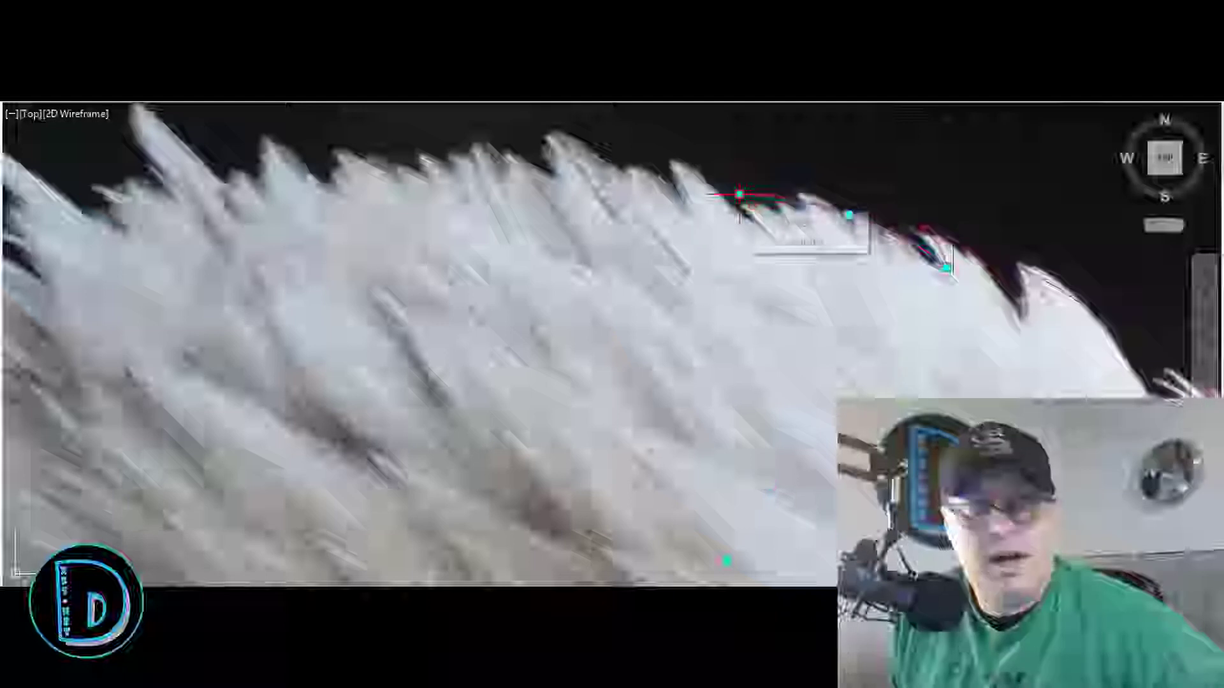
left_click(866, 252)
key("Escape")
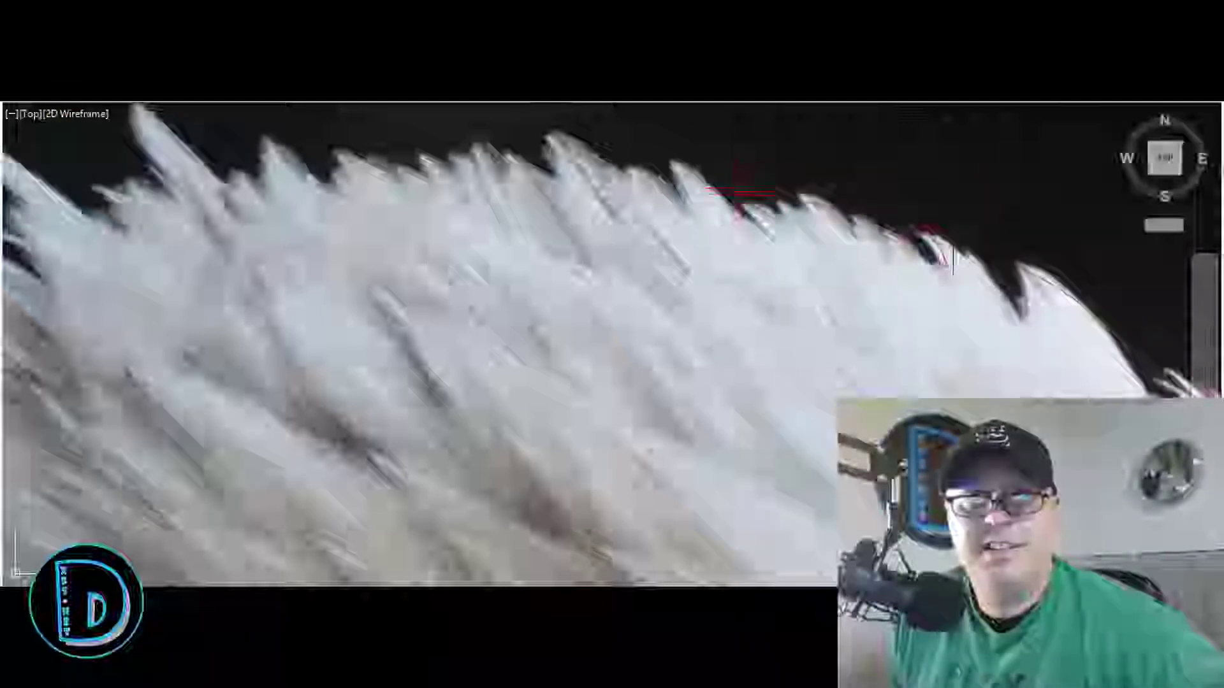
Step: Trace the pointed feather and the short ragged tips across the middle of the crown with arcs
scroll(765, 217, "up", 2)
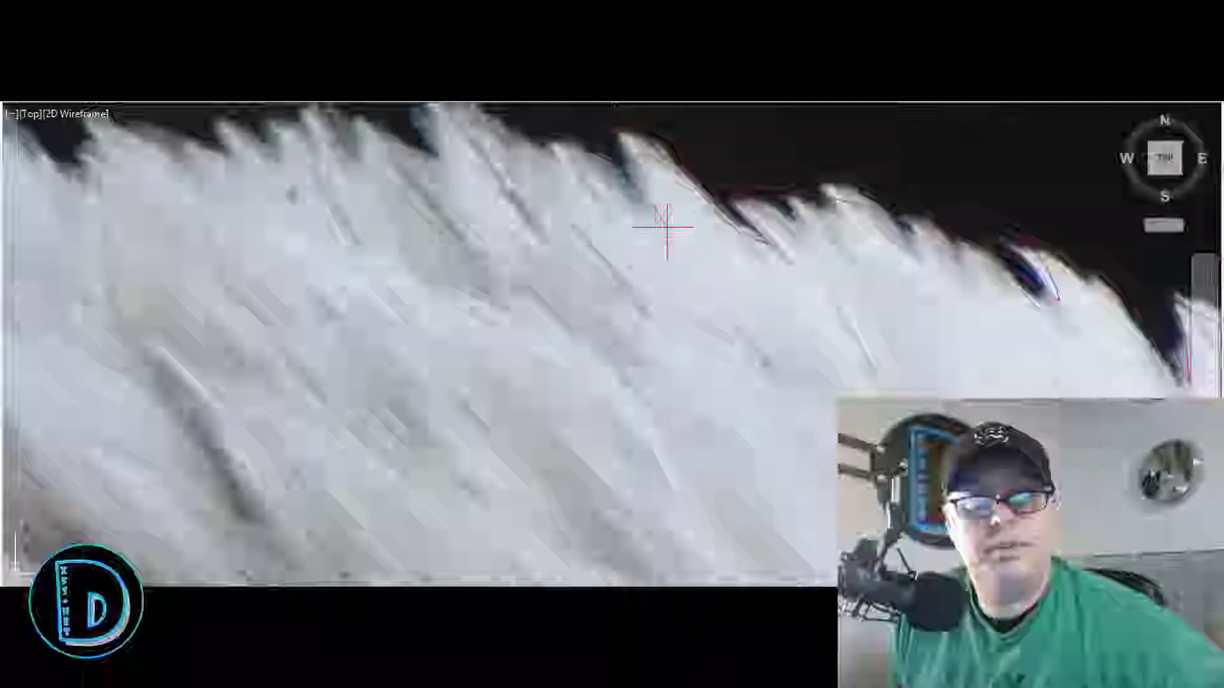
scroll(768, 240, "down", 4)
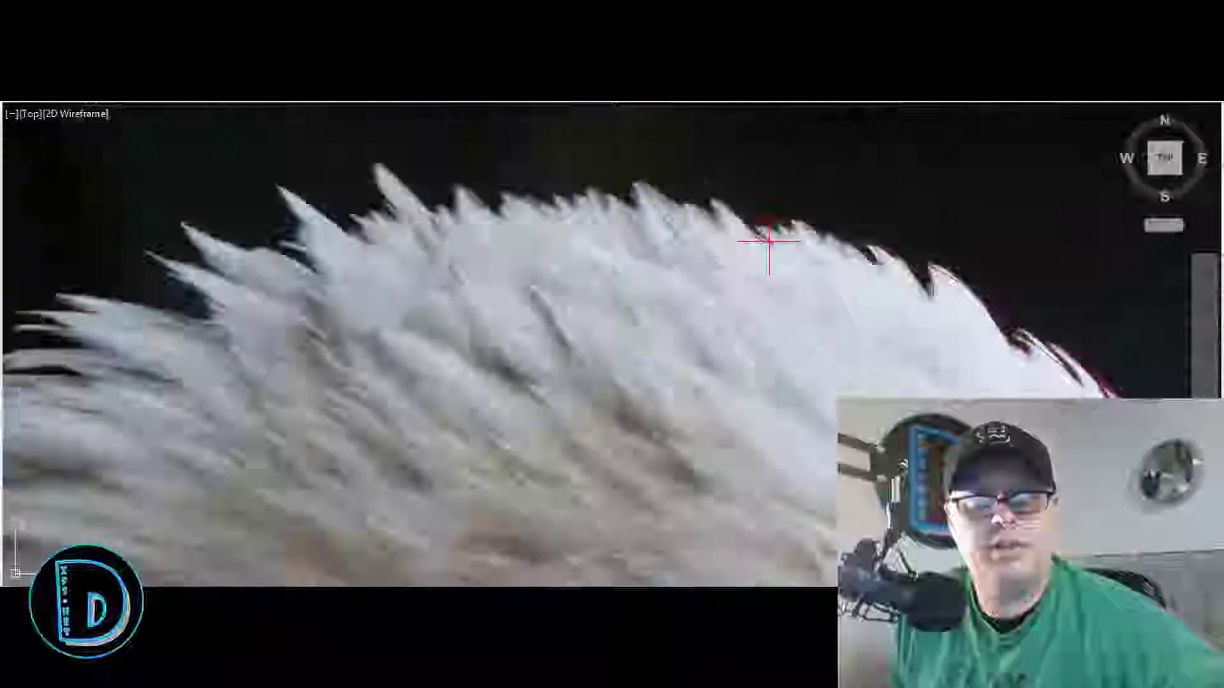
scroll(767, 241, "up", 2)
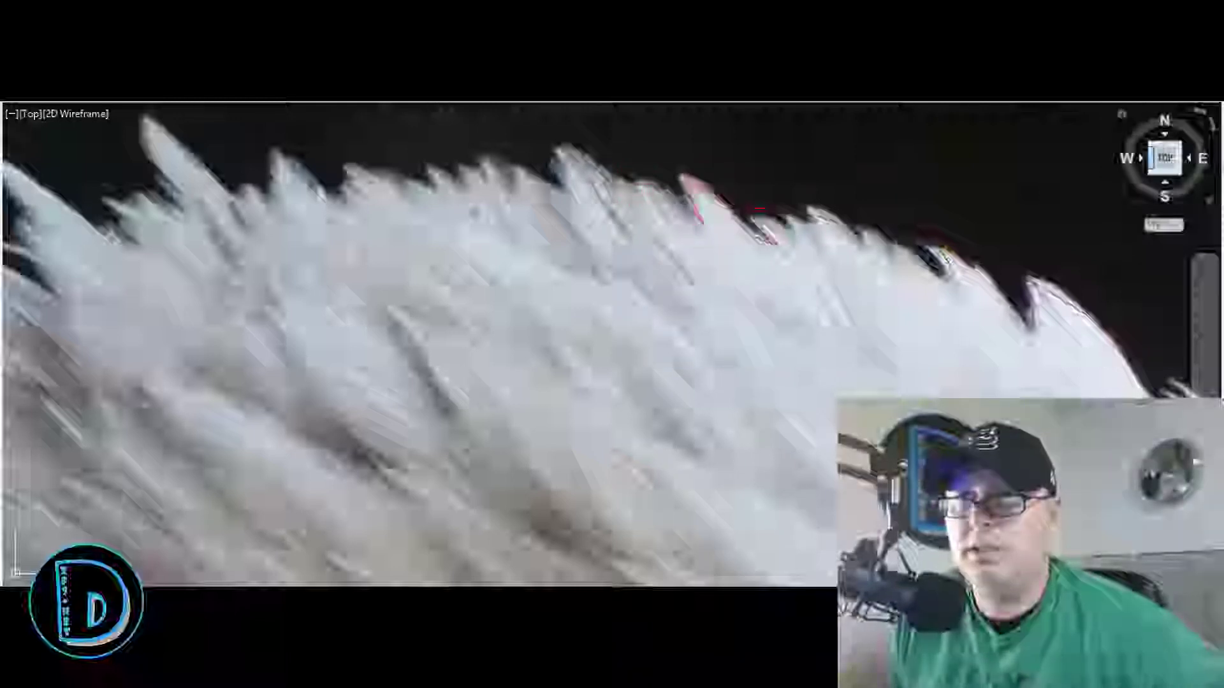
scroll(765, 169, "down", 3)
scroll(621, 169, "up", 3)
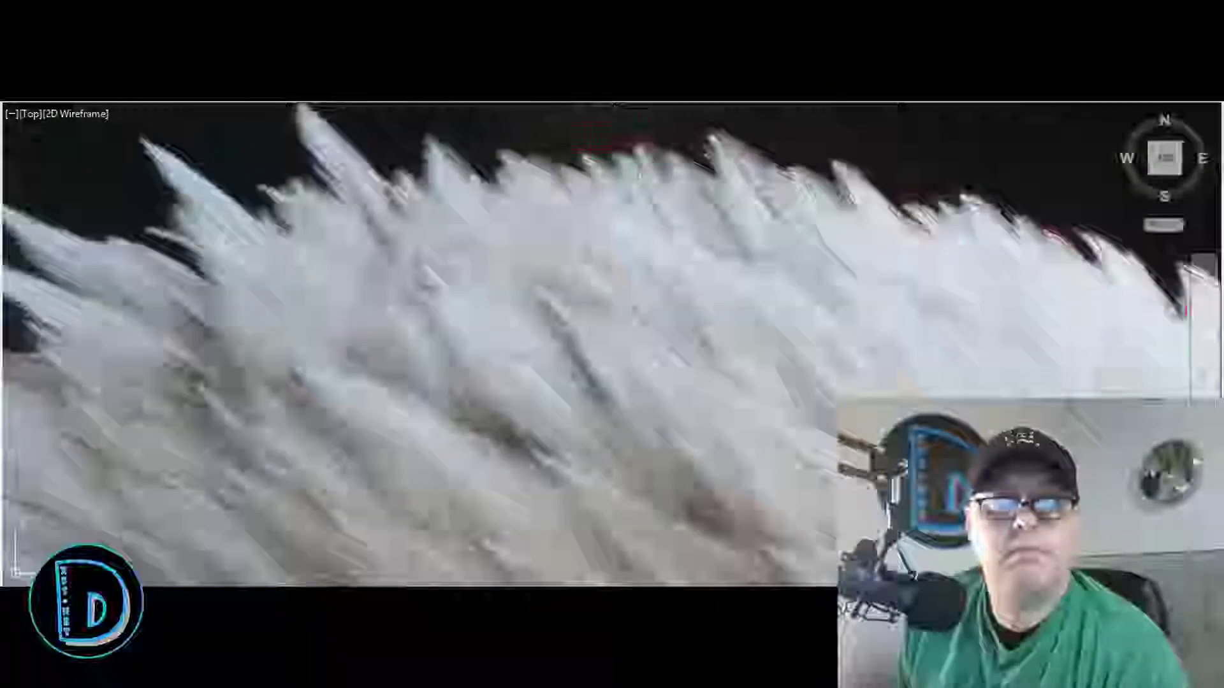
Step: Trace the tall spiky feathers and the gaps between them toward the rear of the crown with arcs
scroll(768, 200, "up", 2)
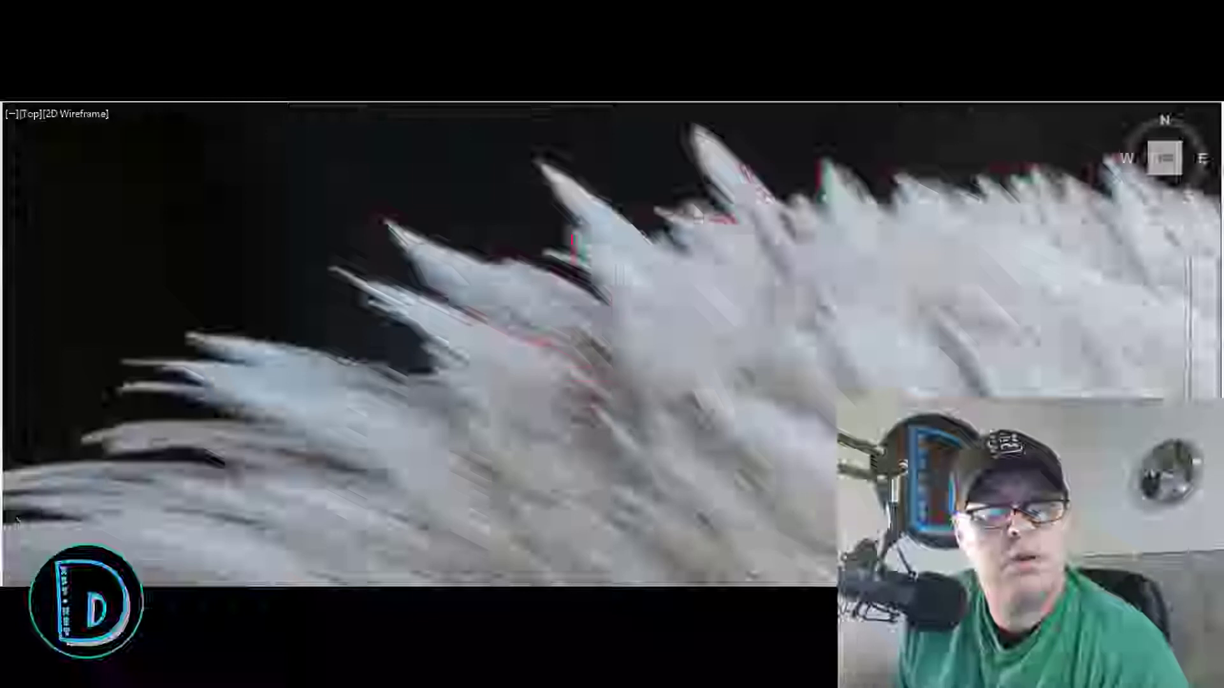
scroll(616, 308, "down", 2)
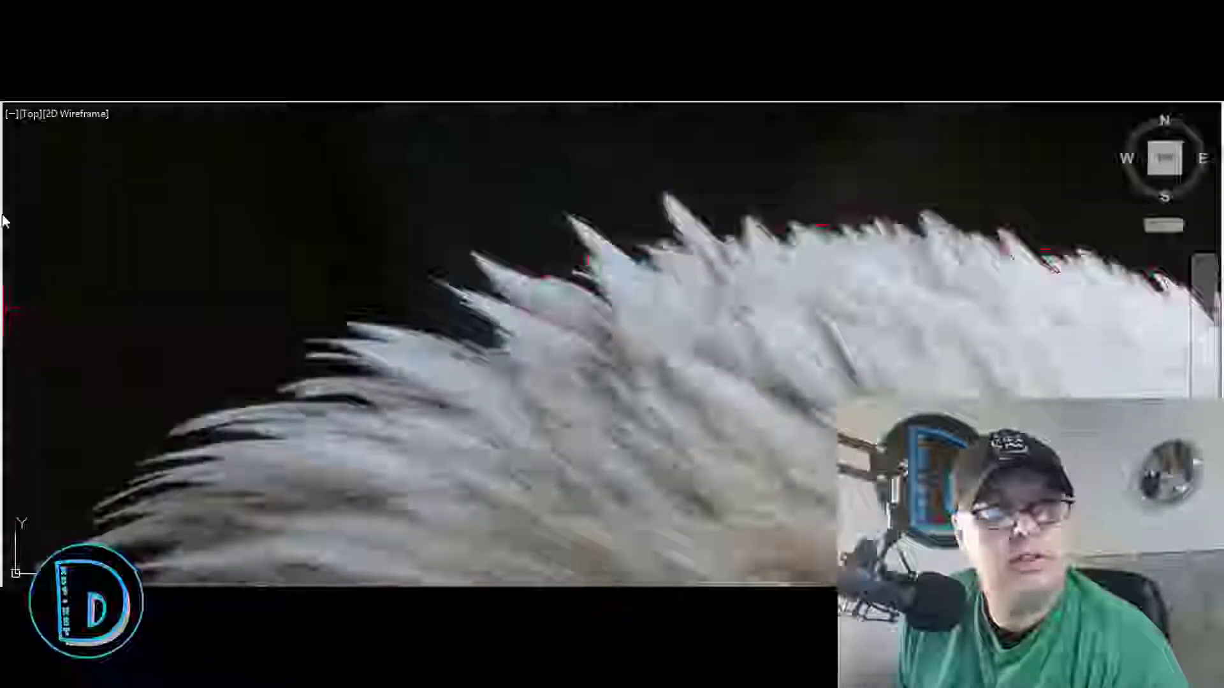
scroll(660, 297, "up", 4)
scroll(800, 274, "down", 4)
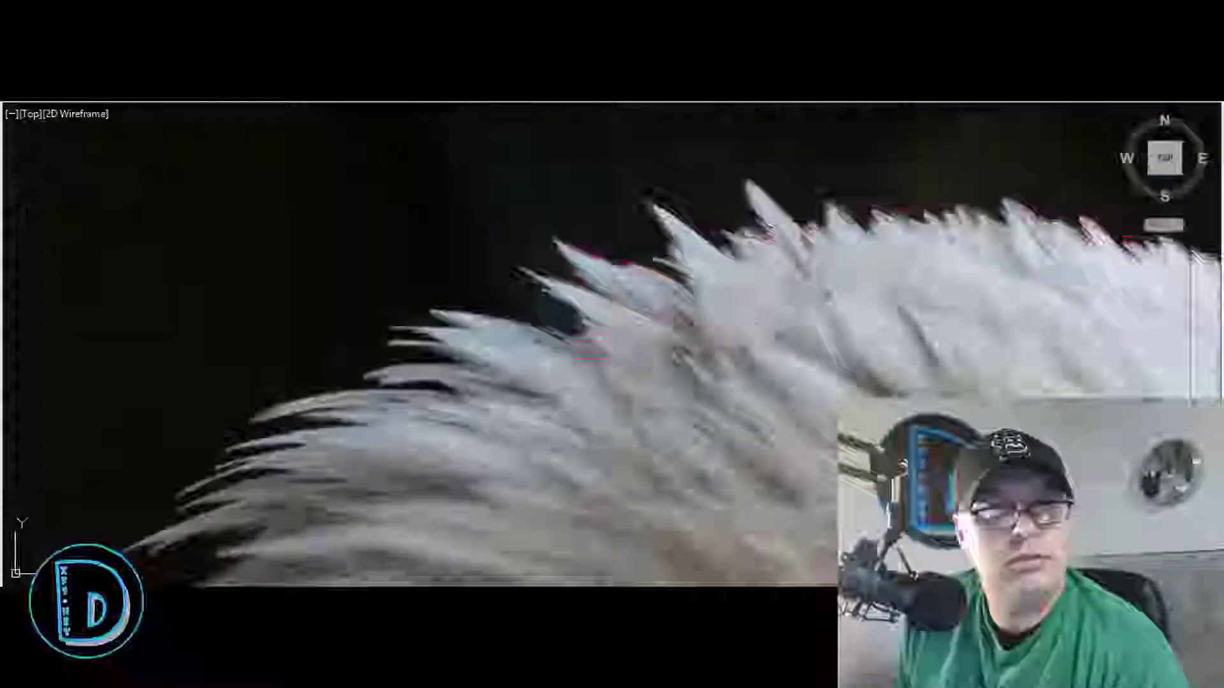
scroll(590, 350, "up", 2)
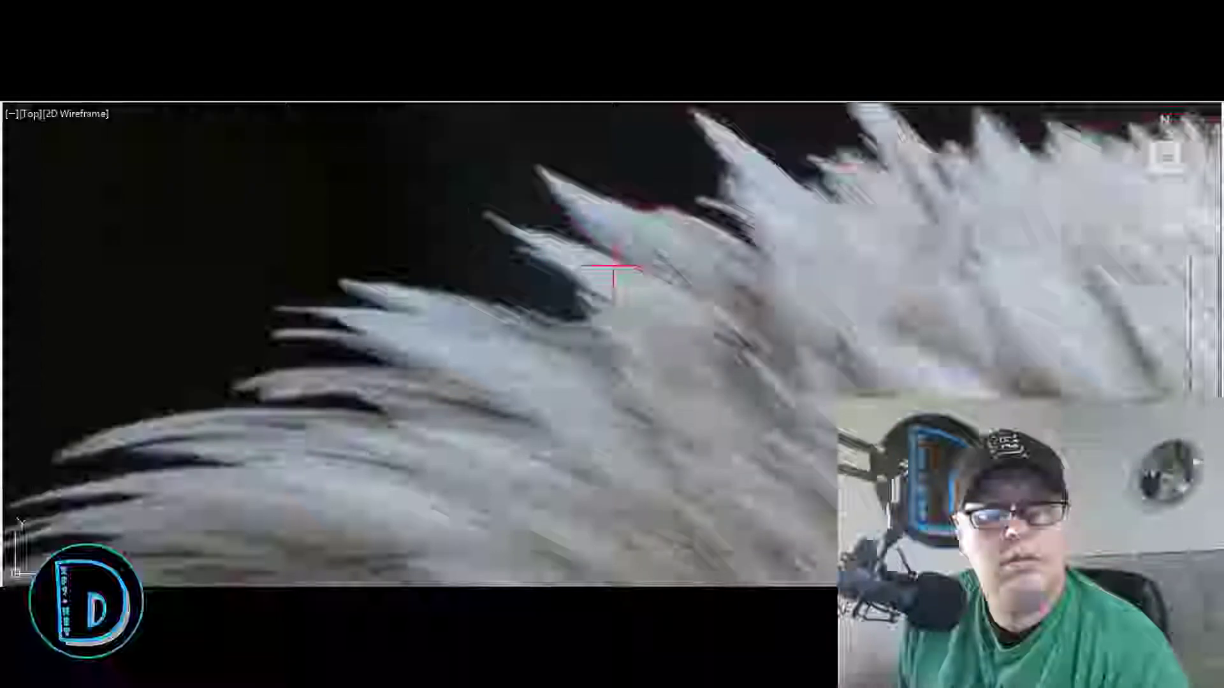
Step: Trace the slender forked feather at the rear of the crown and the top edge of the feather below it
left_click(604, 250)
left_click(546, 230)
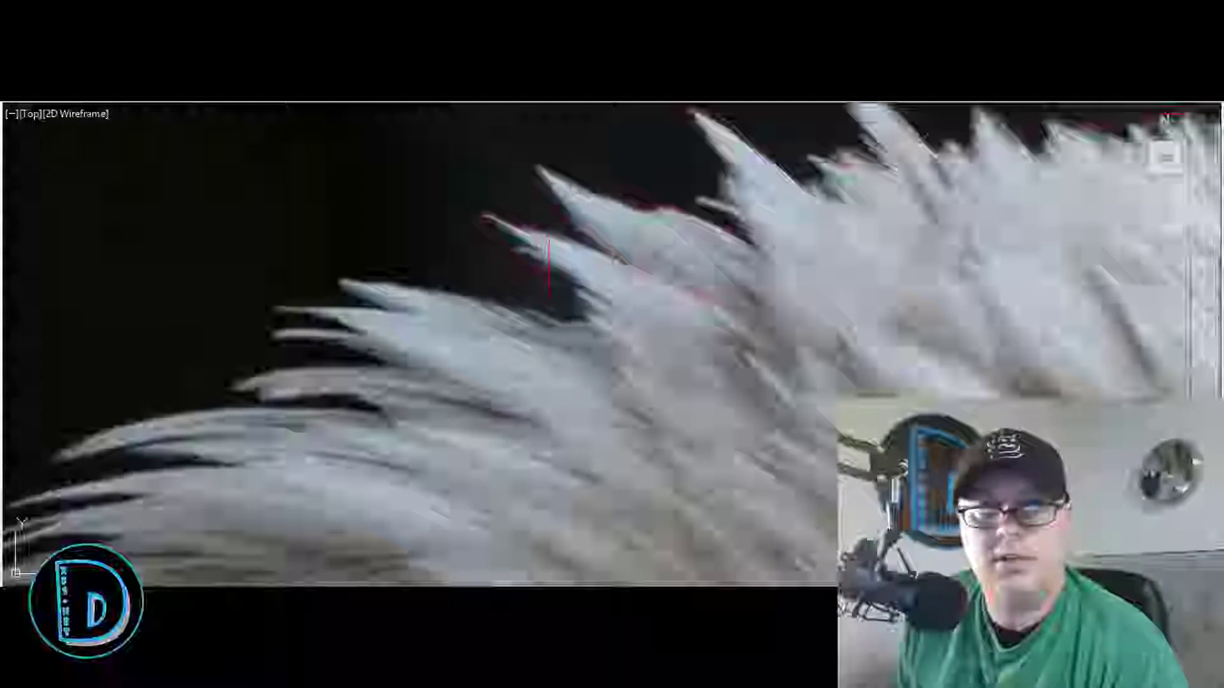
scroll(700, 274, "down", 2)
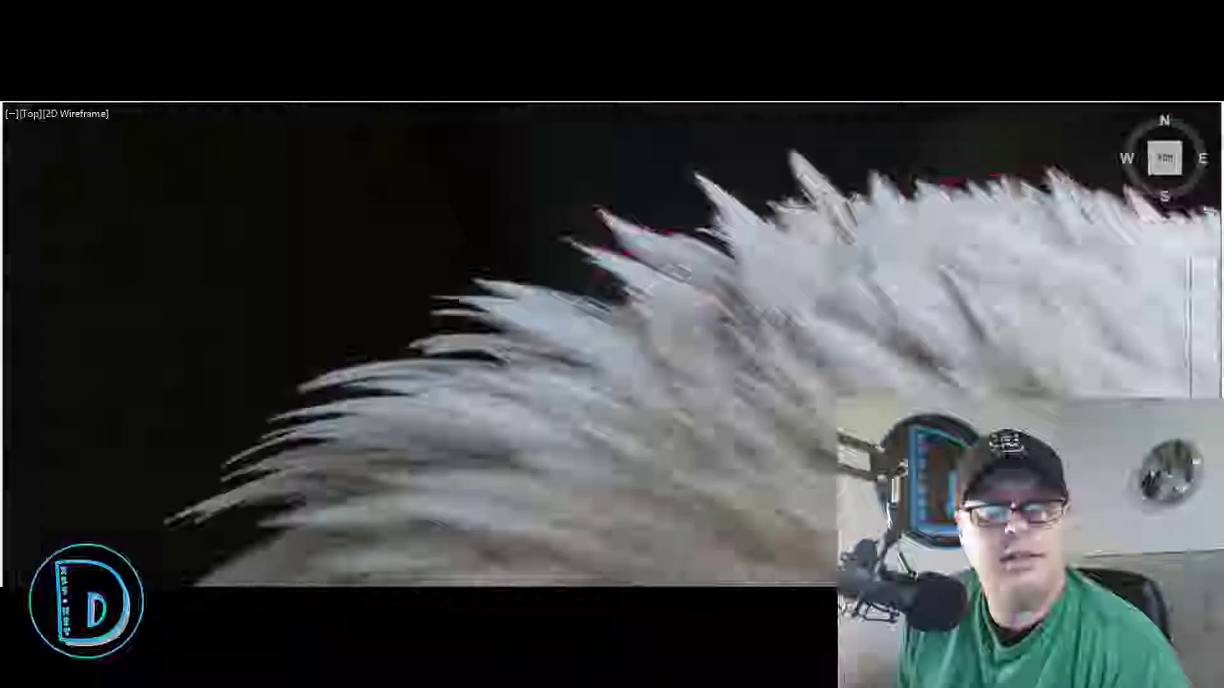
scroll(618, 311, "up", 2)
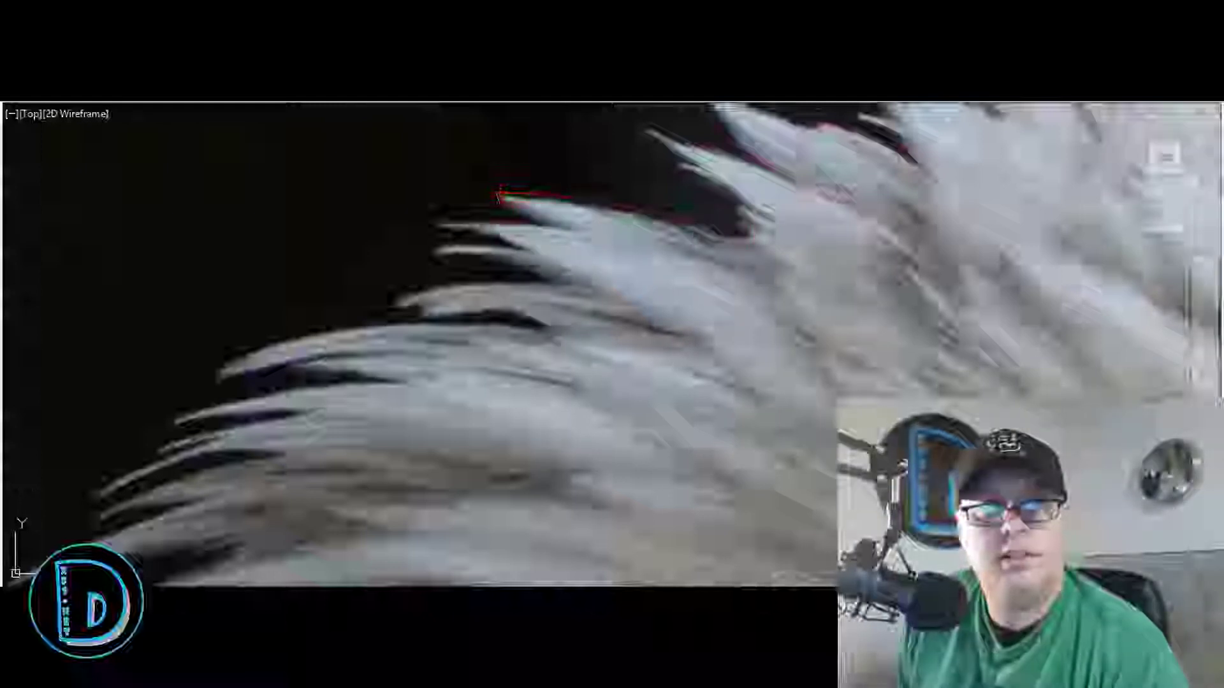
scroll(496, 189, "up", 2)
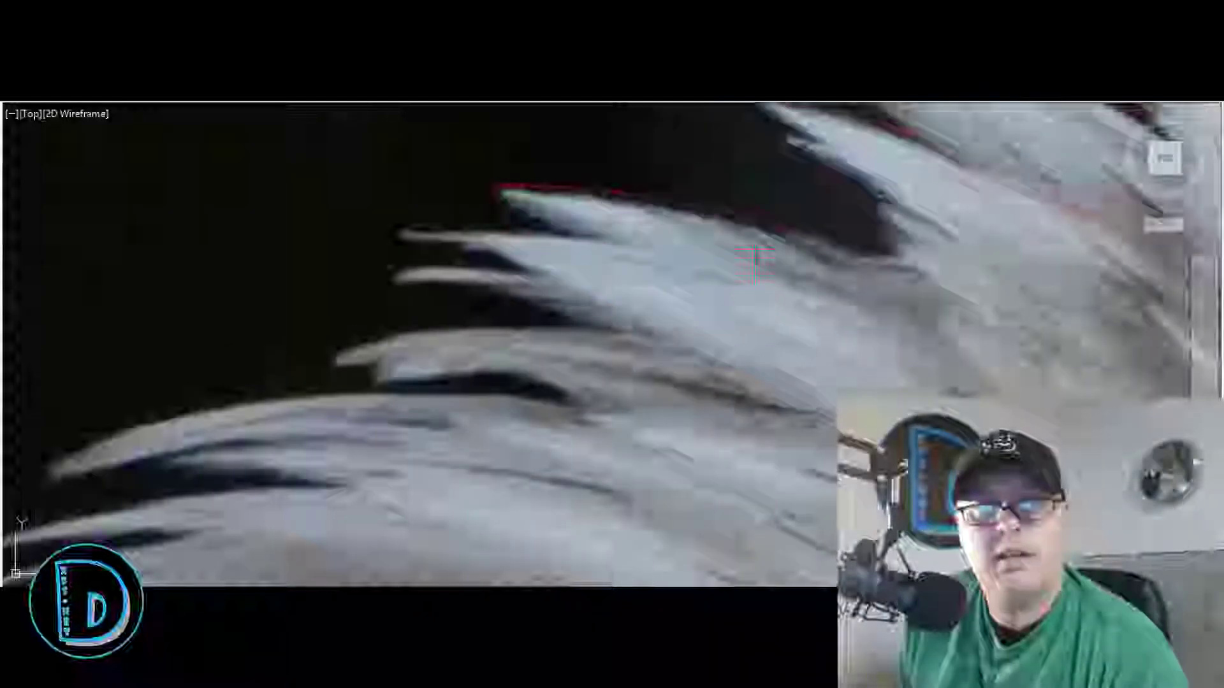
Step: Trace the layered, overlapping feather tips and dark gaps at the upper back of the head with arcs
scroll(752, 245, "down", 1)
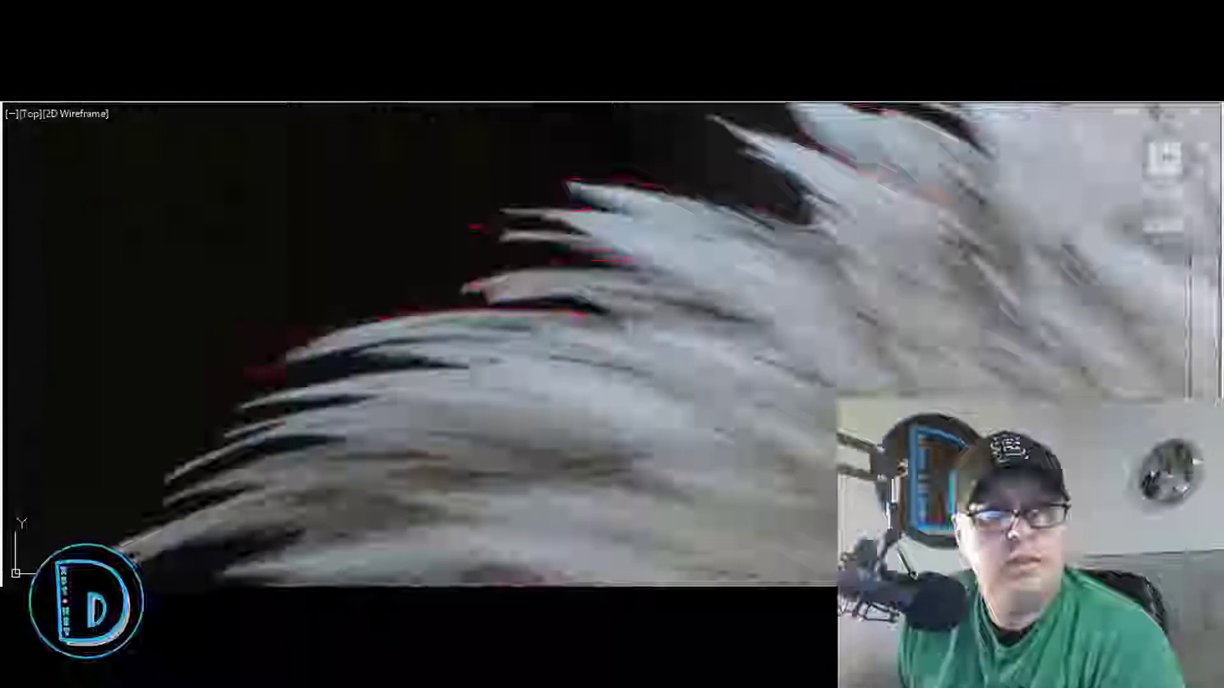
scroll(478, 250, "down", 3)
scroll(478, 250, "up", 4)
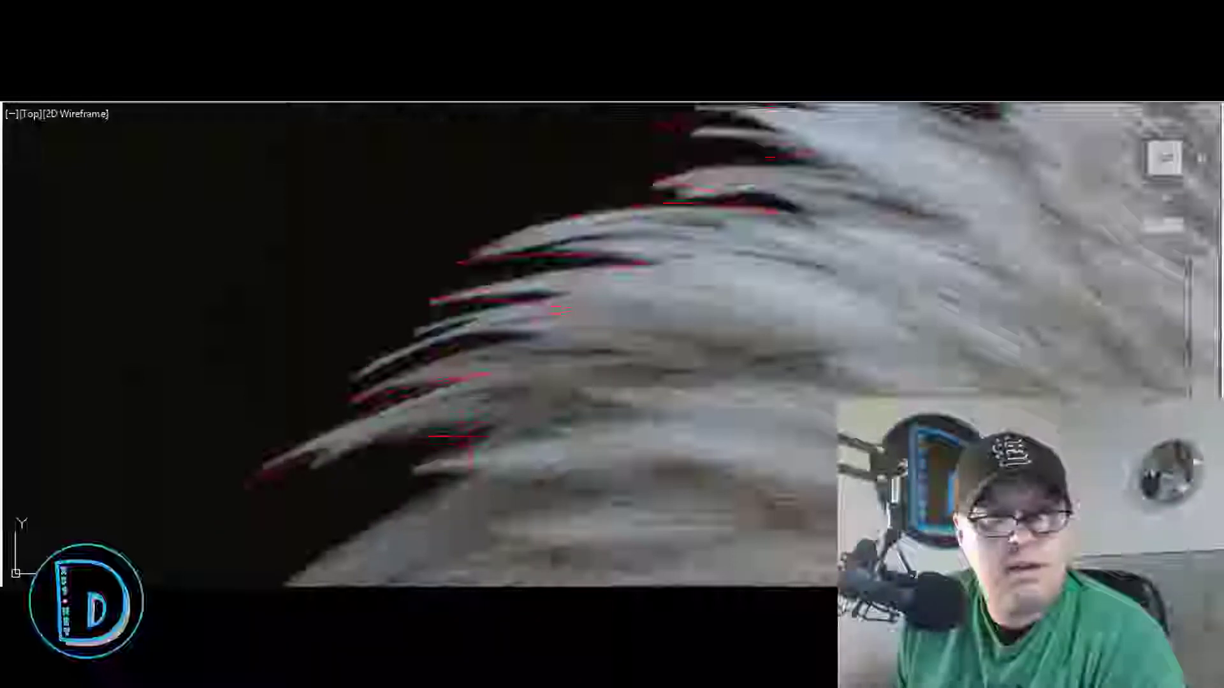
scroll(472, 437, "down", 5)
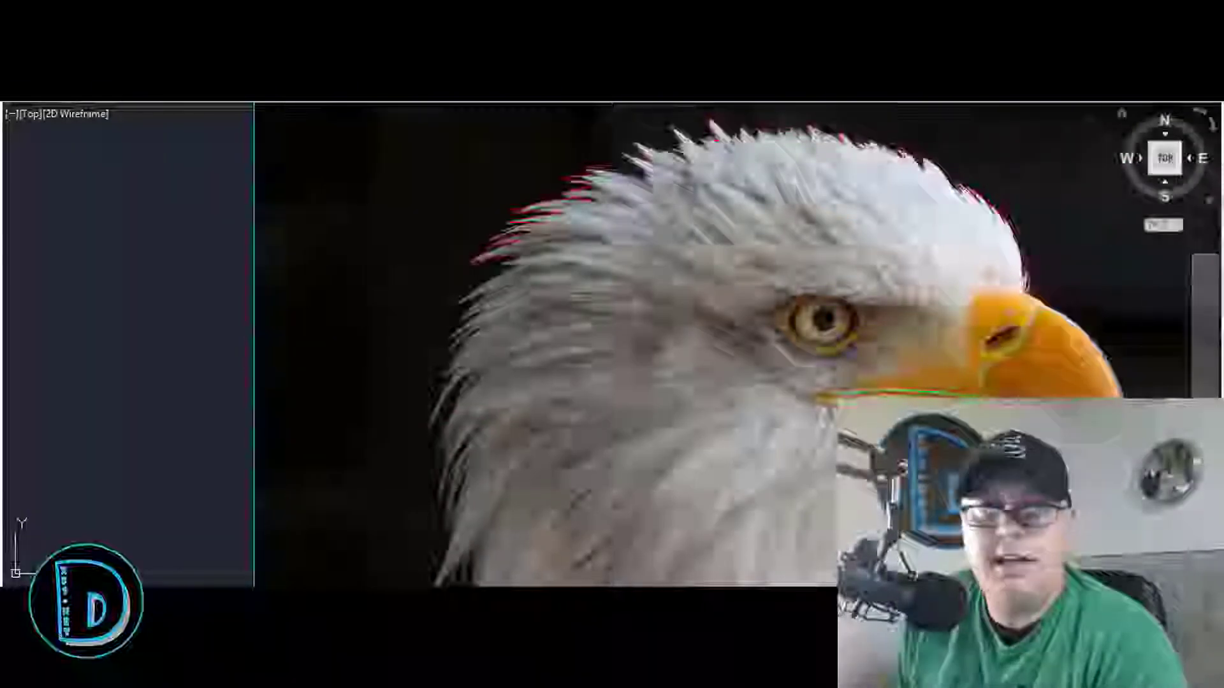
Step: Trace the feather tips down the back of the head to the long curved feather at the nape
scroll(500, 223, "up", 5)
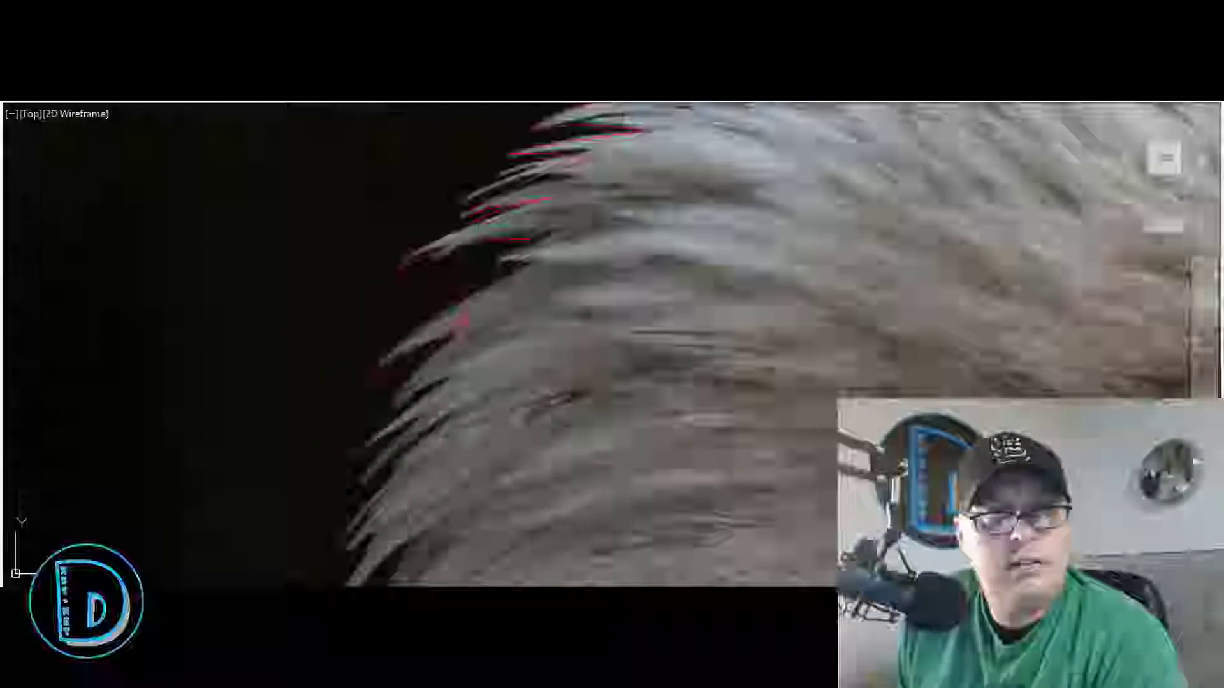
scroll(456, 321, "down", 2)
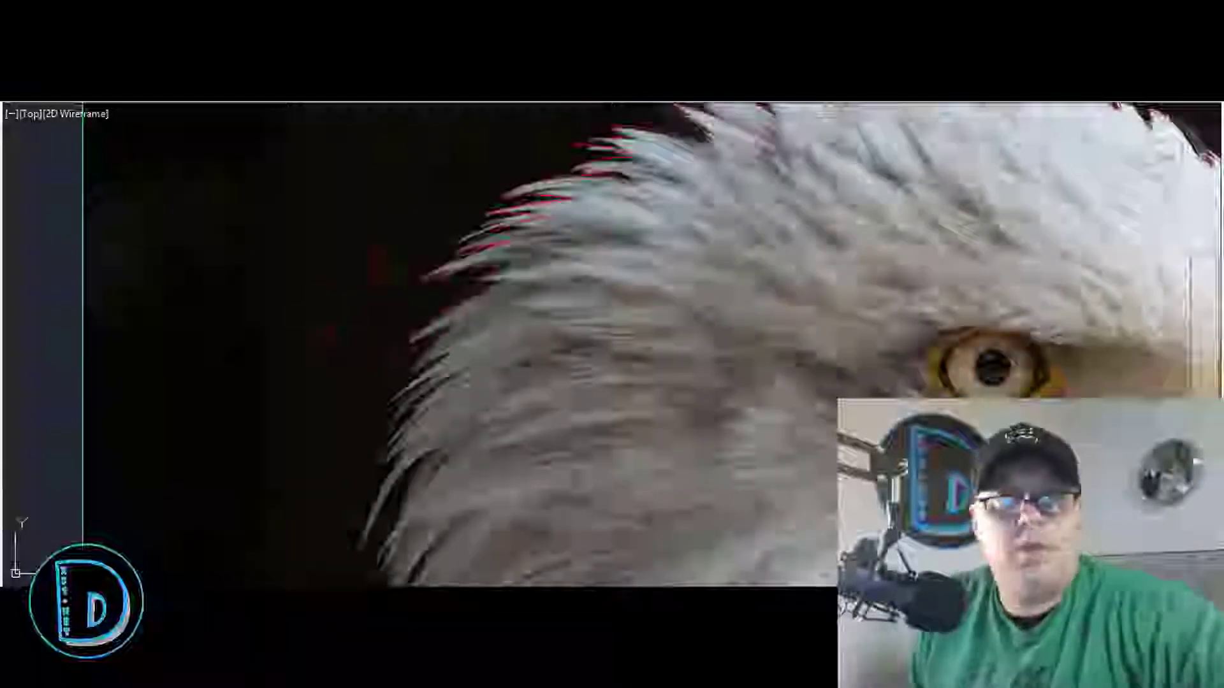
scroll(408, 293, "down", 3)
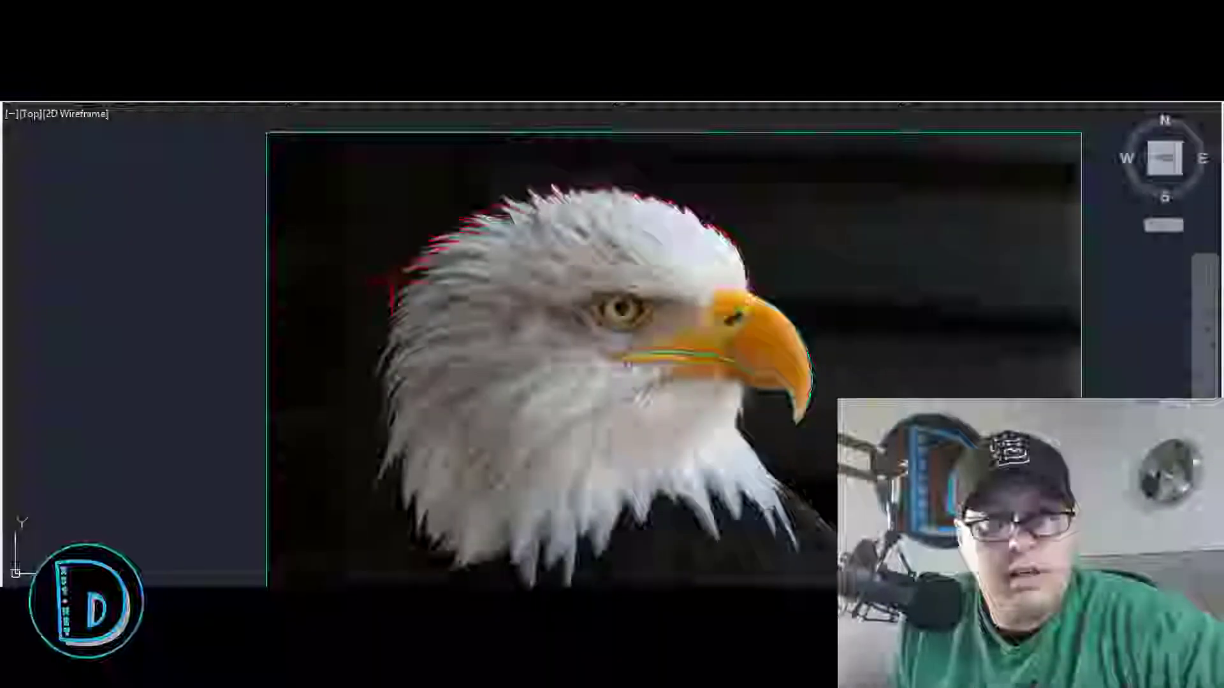
scroll(395, 299, "up", 2)
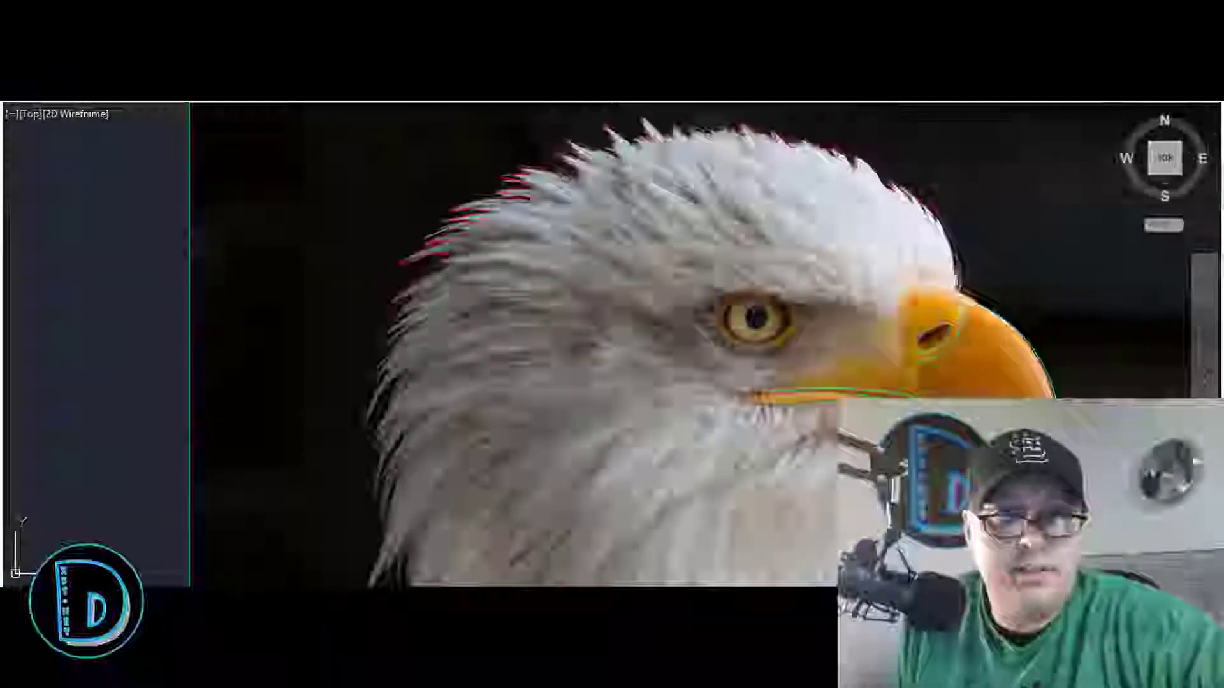
scroll(472, 306, "up", 4)
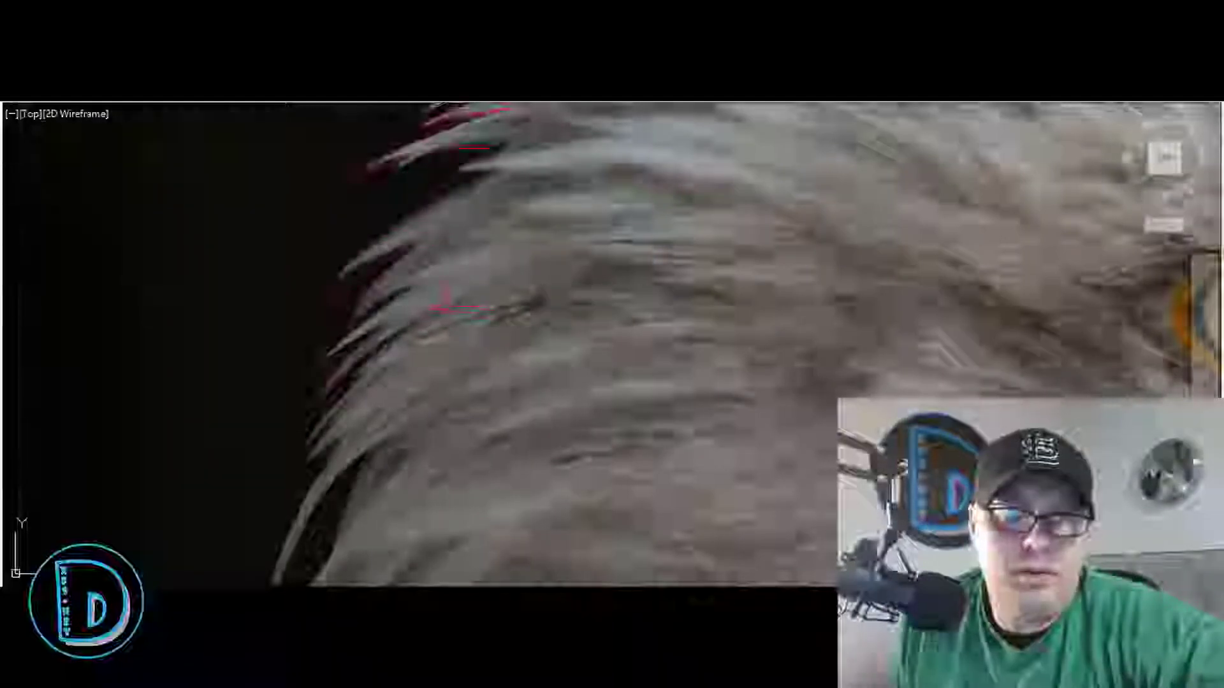
scroll(446, 307, "down", 4)
scroll(307, 510, "up", 3)
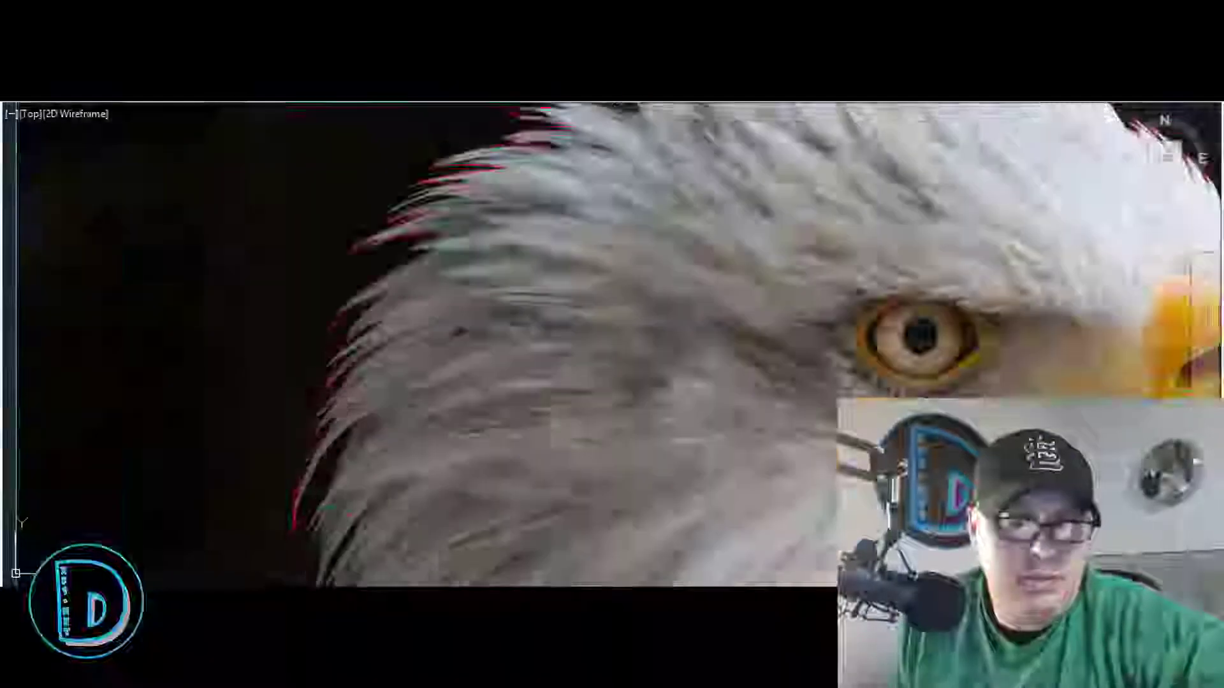
Step: Trace the inner edge of the long curved feather at the nape with arcs, closing it at the feather's tip
scroll(583, 271, "down", 6)
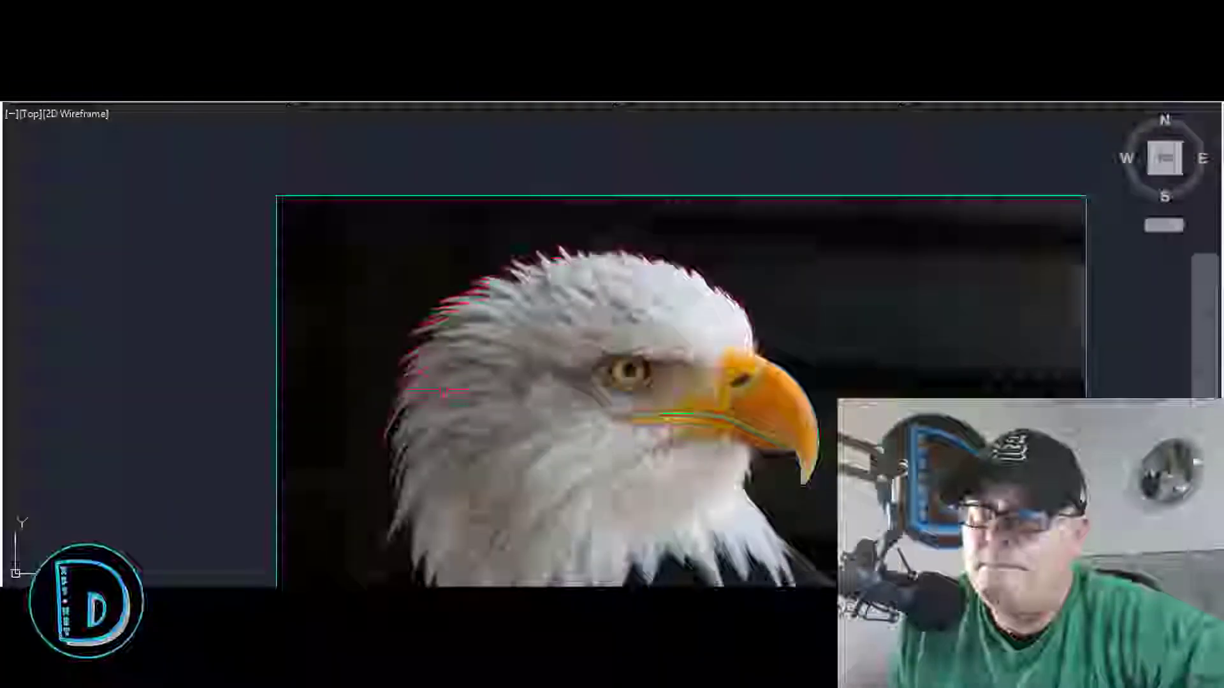
scroll(495, 323, "up", 4)
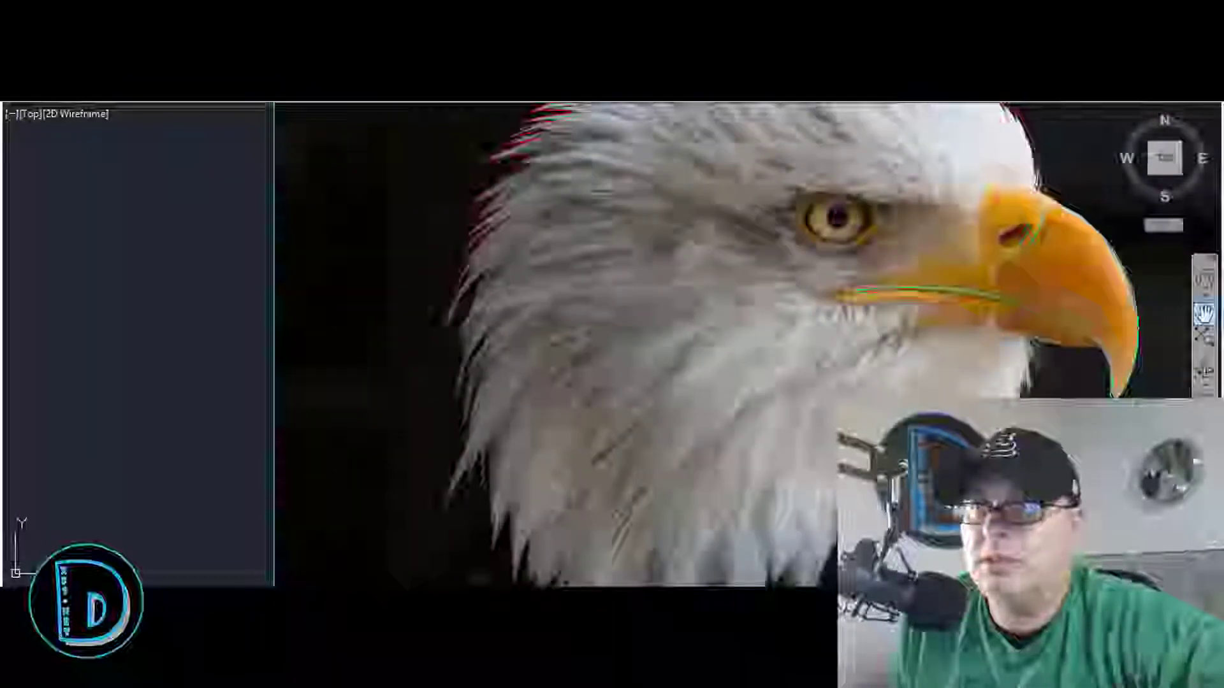
left_click(444, 336)
scroll(470, 293, "up", 4)
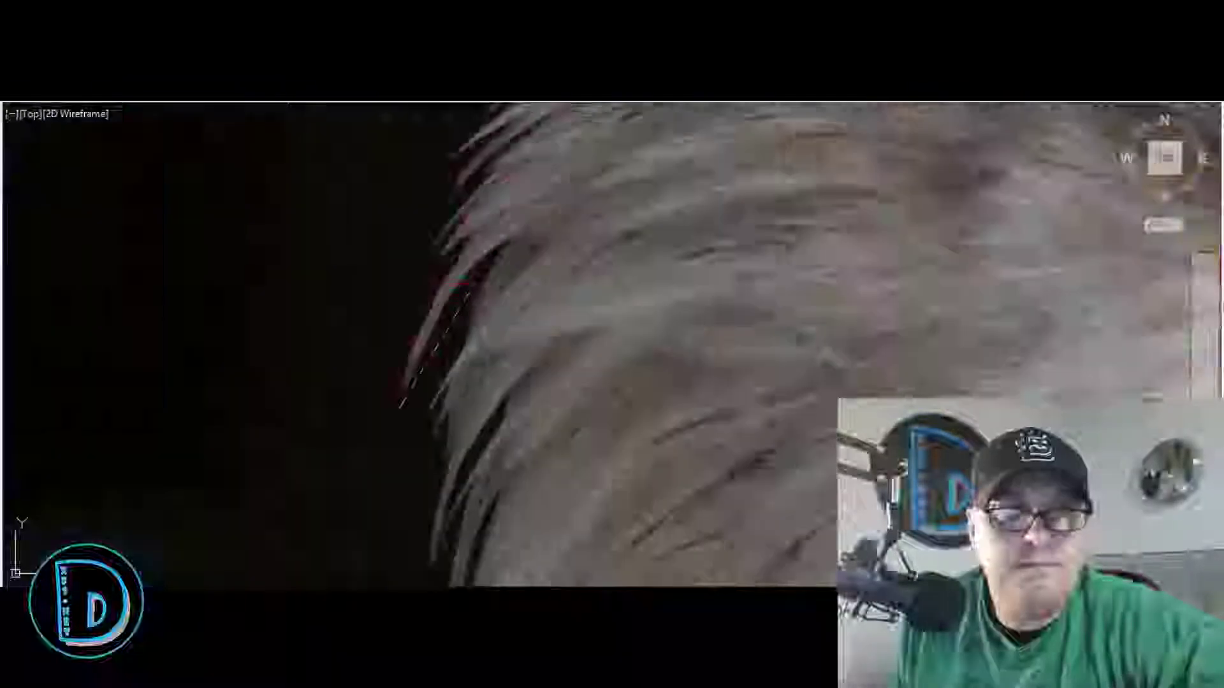
scroll(469, 291, "down", 5)
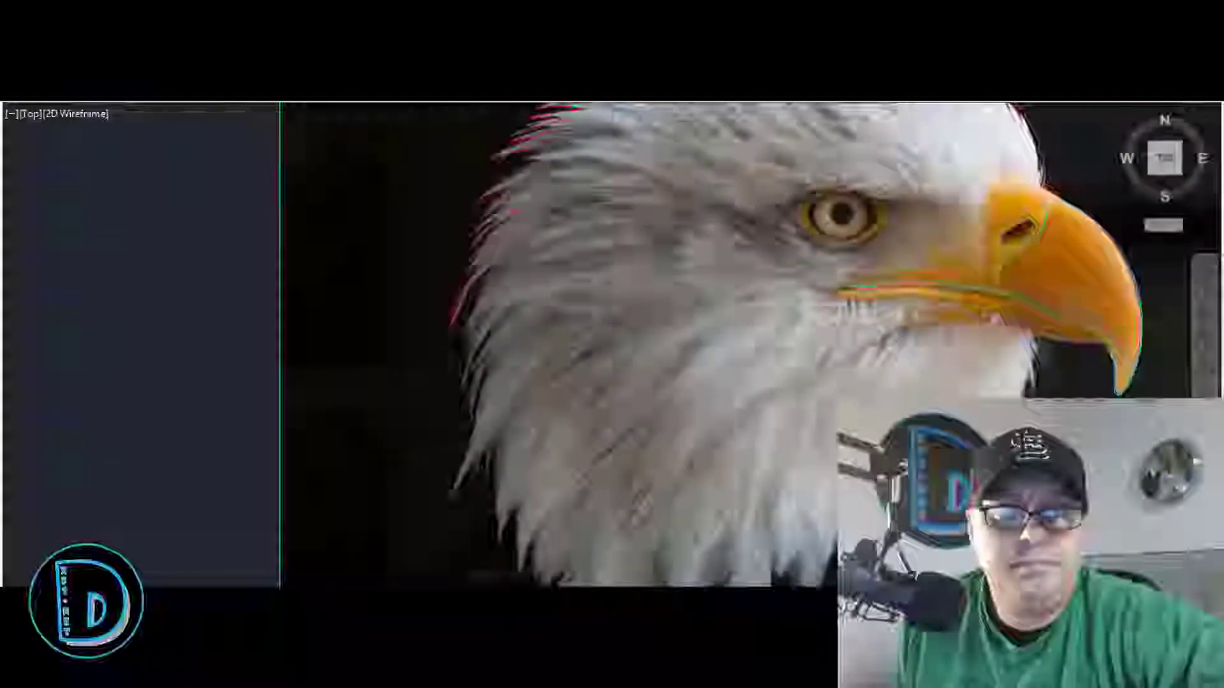
scroll(530, 255, "down", 2)
scroll(426, 252, "up", 2)
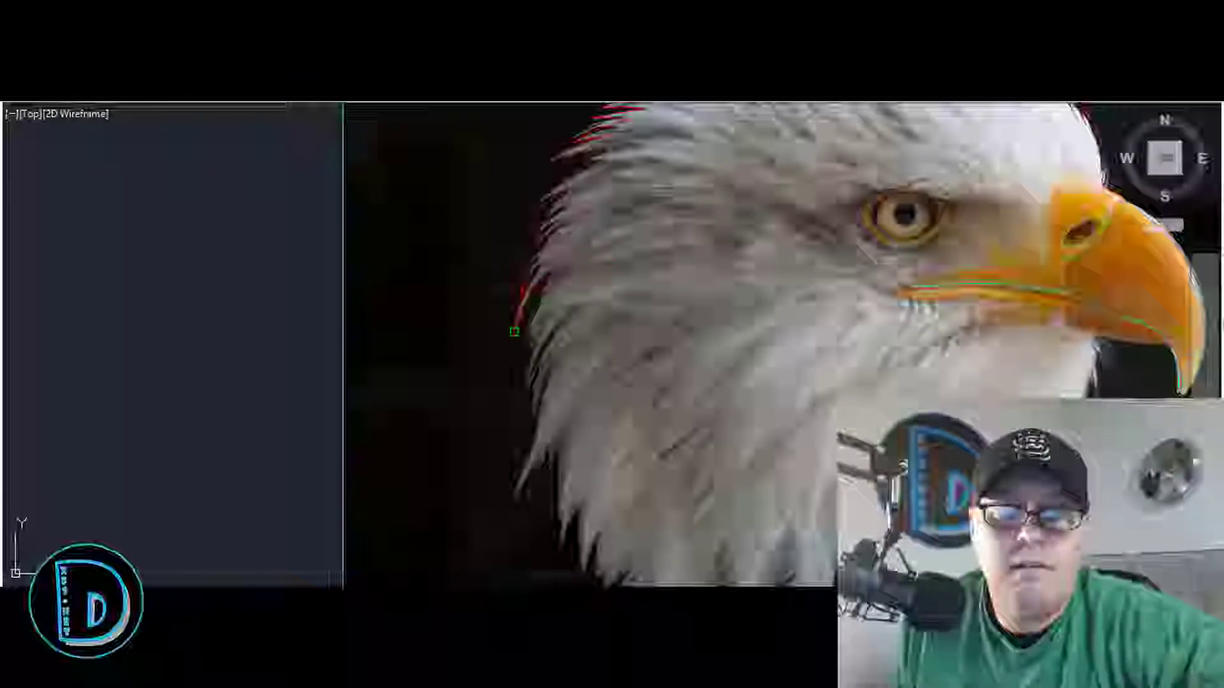
scroll(514, 331, "up", 4)
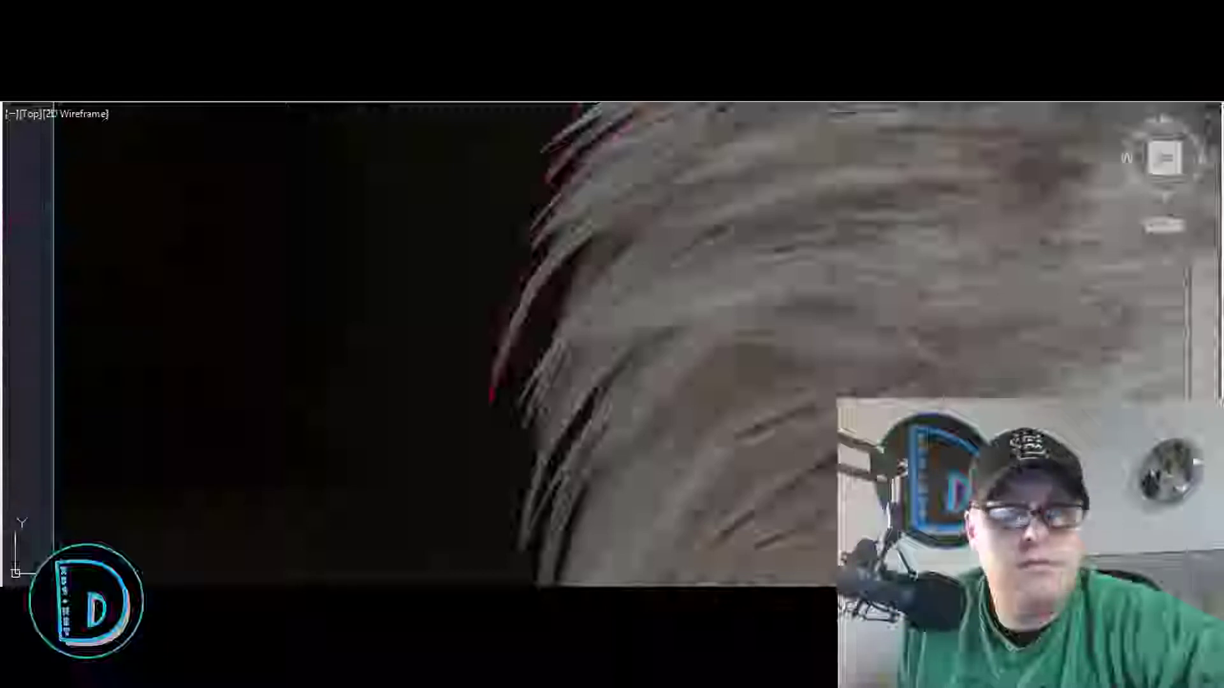
Step: Trace the small feather tips directly below the long nape feather with short arcs
scroll(574, 226, "down", 4)
scroll(574, 226, "up", 4)
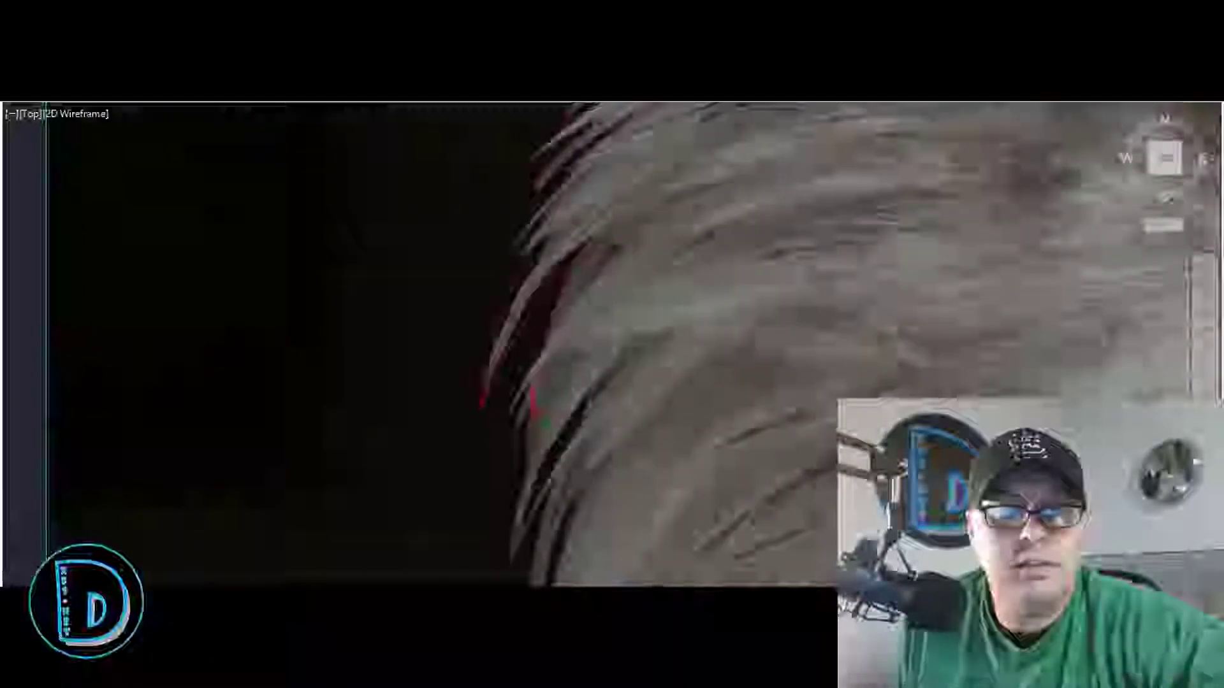
scroll(529, 408, "down", 4)
scroll(529, 408, "up", 4)
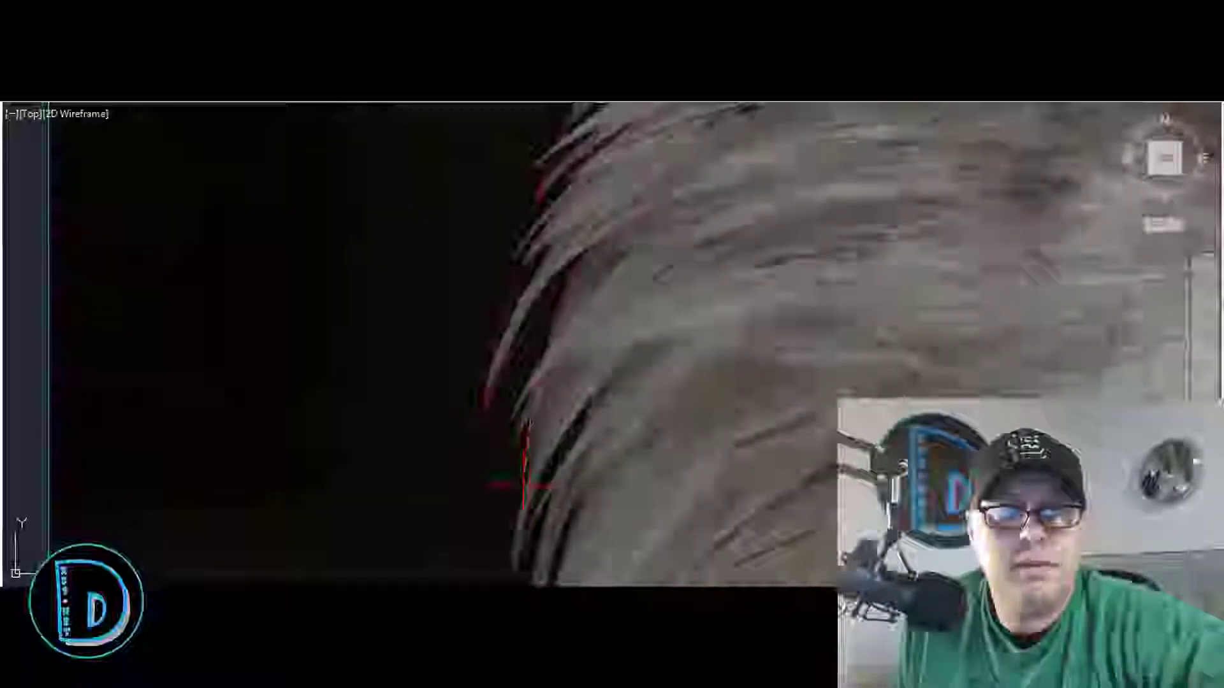
scroll(510, 456, "down", 4)
mouse_move(510, 456)
middle_mouse_down()
mouse_move(794, 184)
mouse_move(510, 456)
middle_mouse_up()
Step: Trace the narrow, layered feathers and dark gaps down the back of the neck with arcs
scroll(510, 455, "up", 2)
scroll(809, 293, "down", 3)
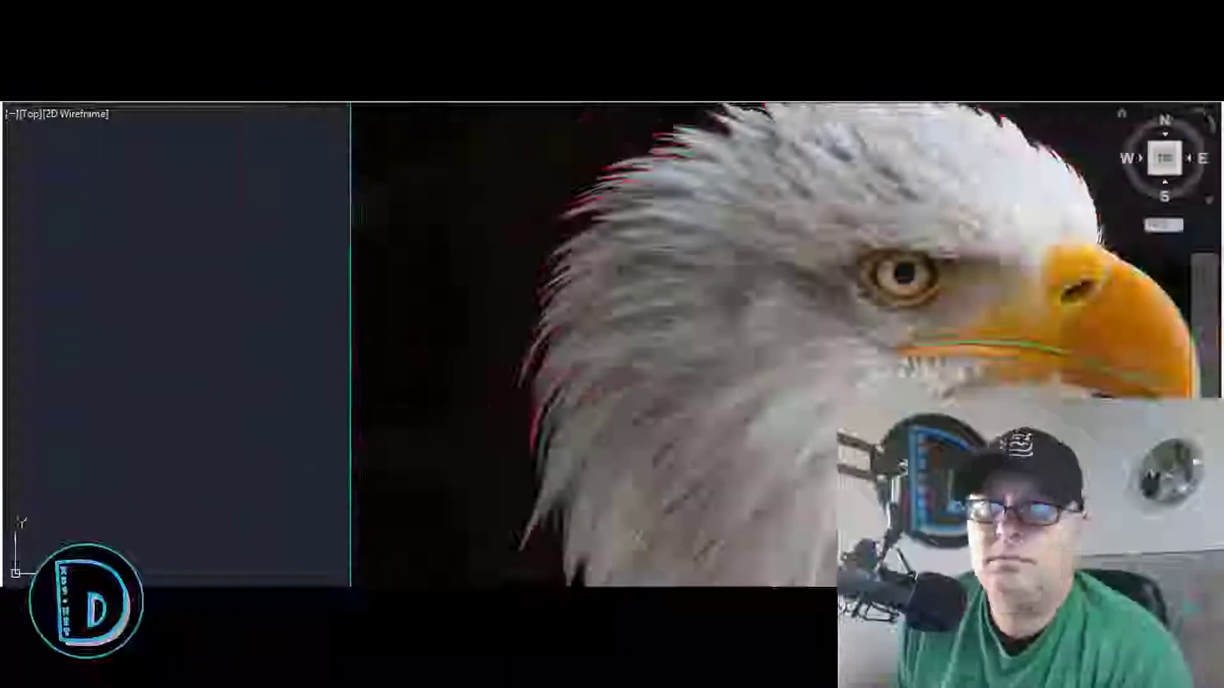
scroll(809, 293, "up", 4)
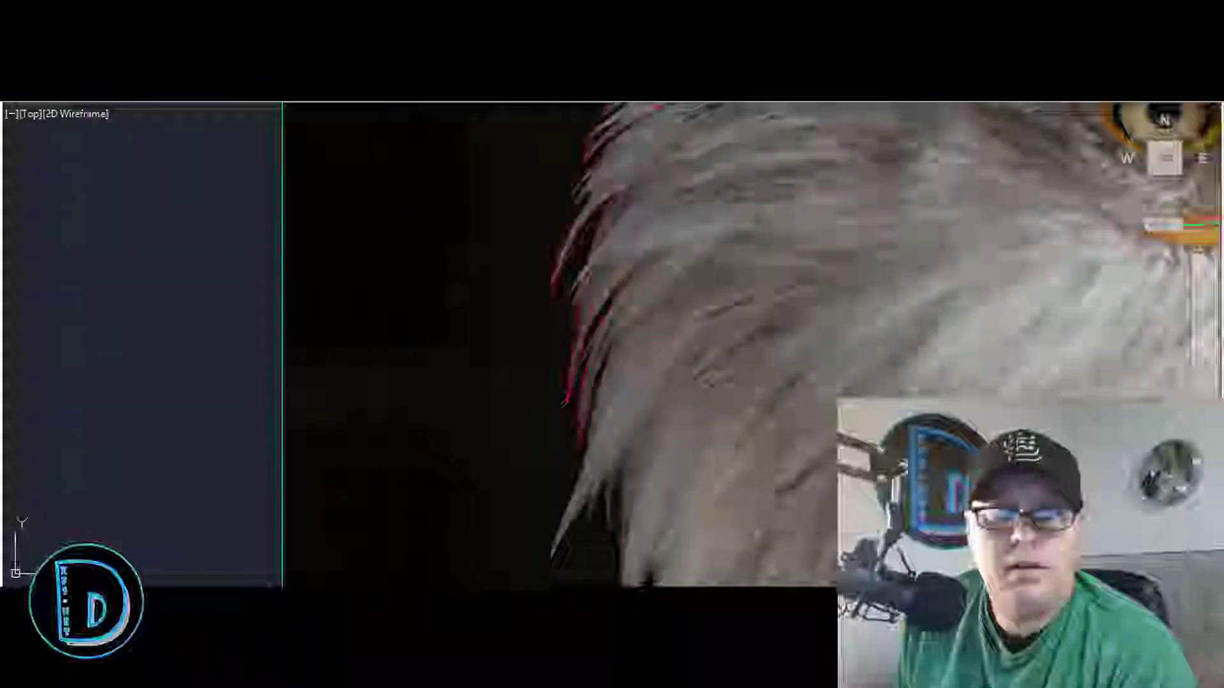
scroll(755, 265, "down", 3)
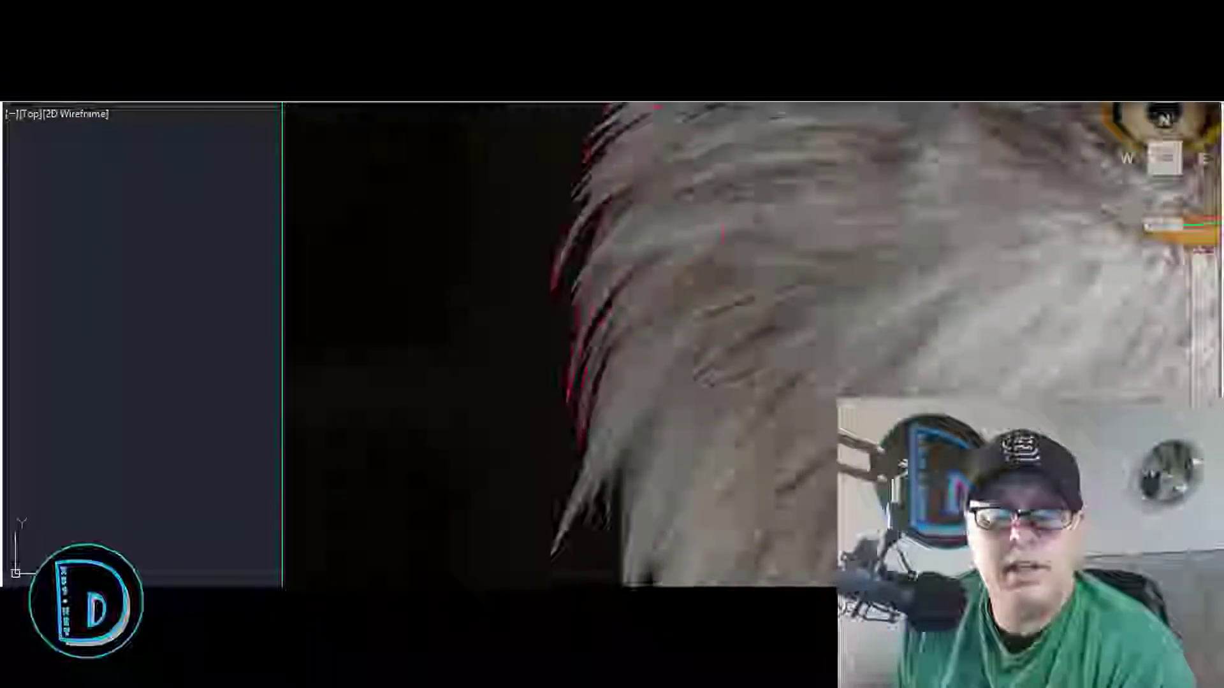
Step: Trace both edges of the long pointed feather protruding from the lower back of the neck
scroll(755, 265, "up", 3)
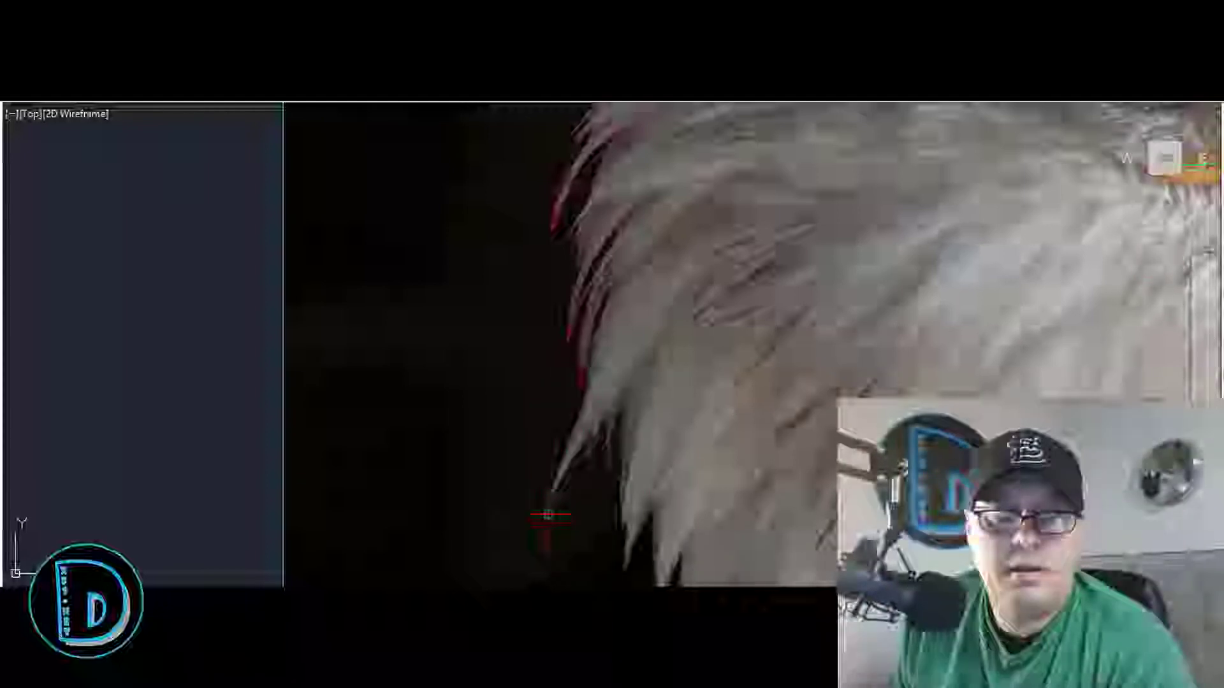
left_click(551, 497)
left_click(567, 440)
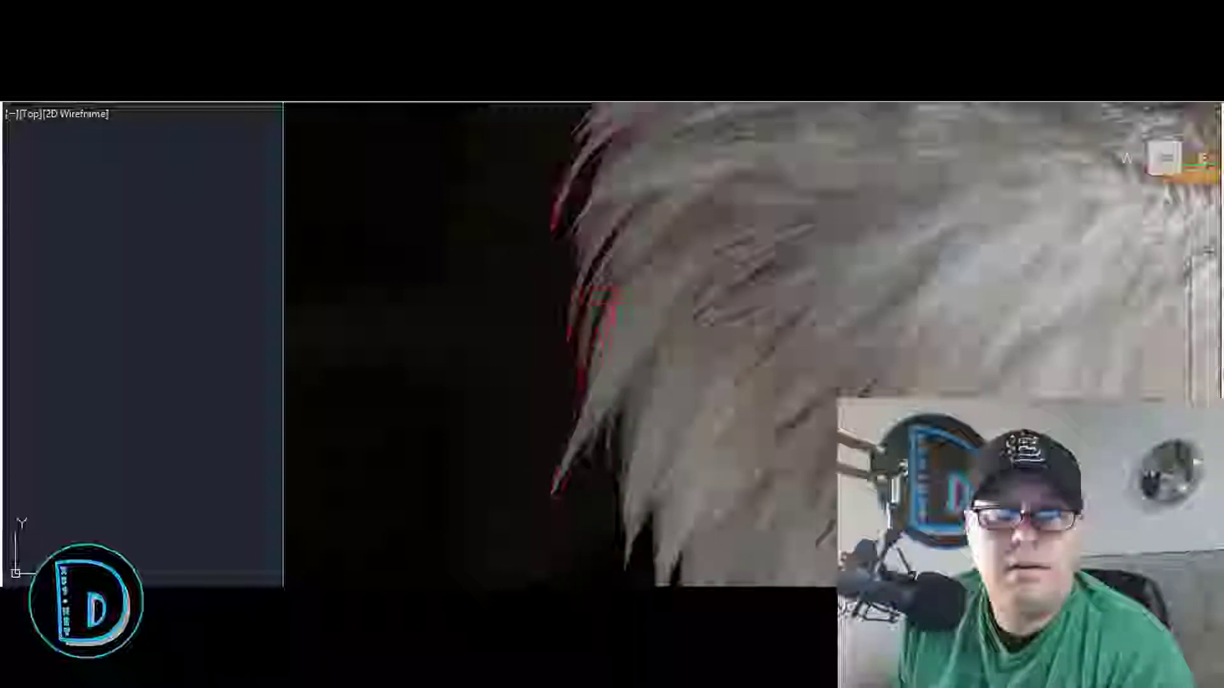
scroll(611, 309, "down", 3)
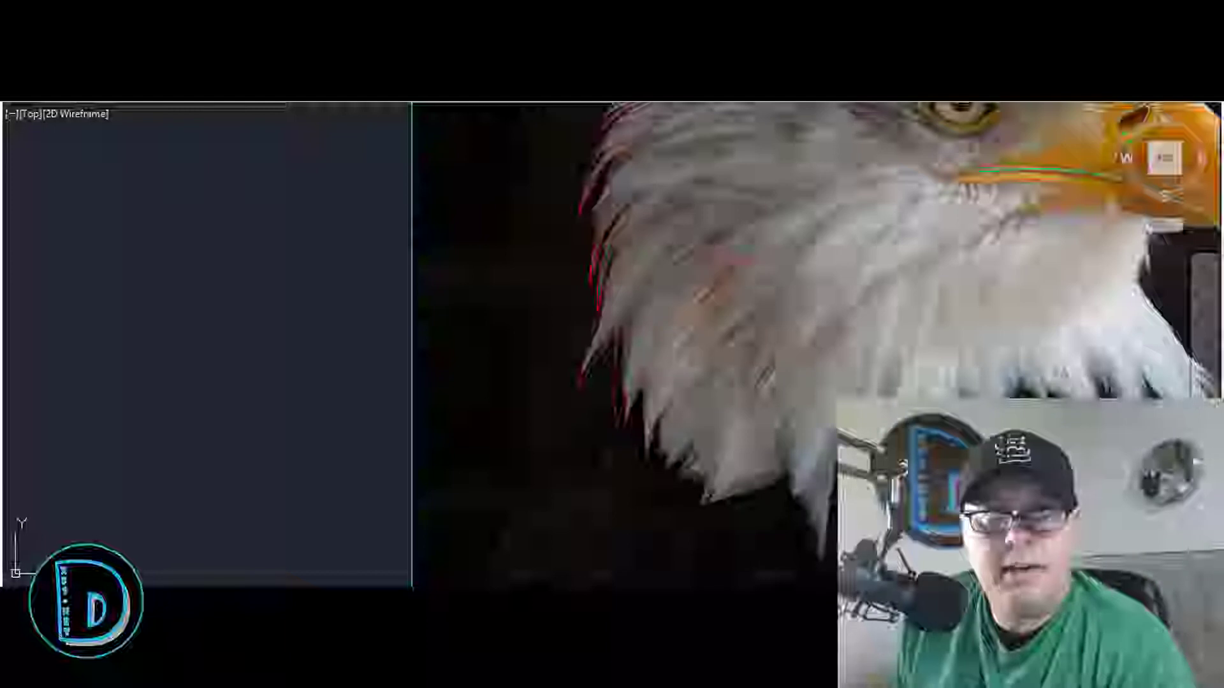
Step: Trace the downward-pointing feather tips below the protruding neck feather with arcs
scroll(639, 376, "down", 5)
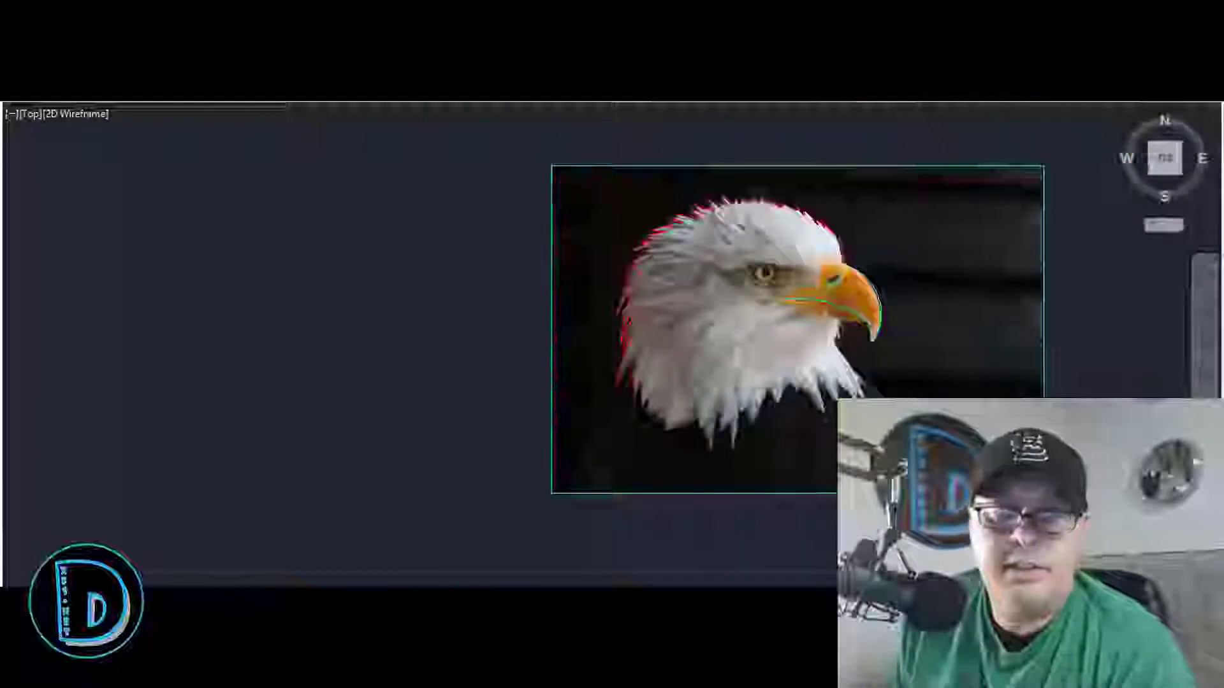
scroll(695, 239, "up", 2)
scroll(613, 365, "down", 2)
scroll(606, 484, "up", 3)
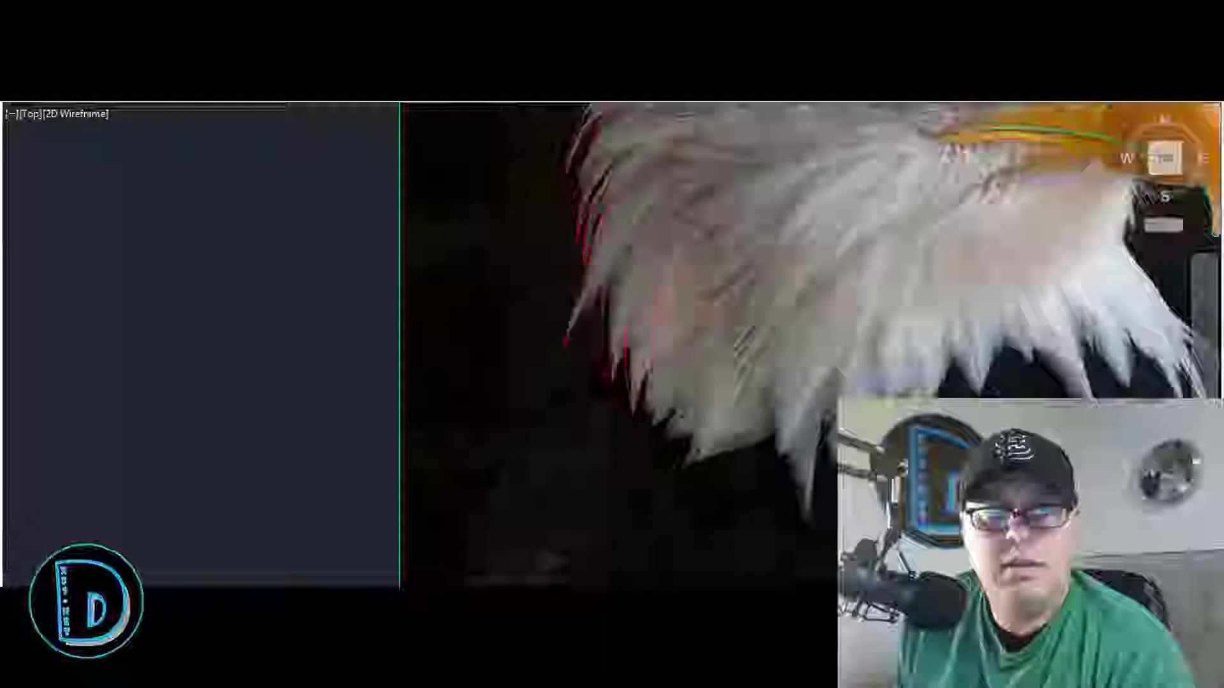
scroll(663, 299, "down", 4)
scroll(656, 325, "up", 4)
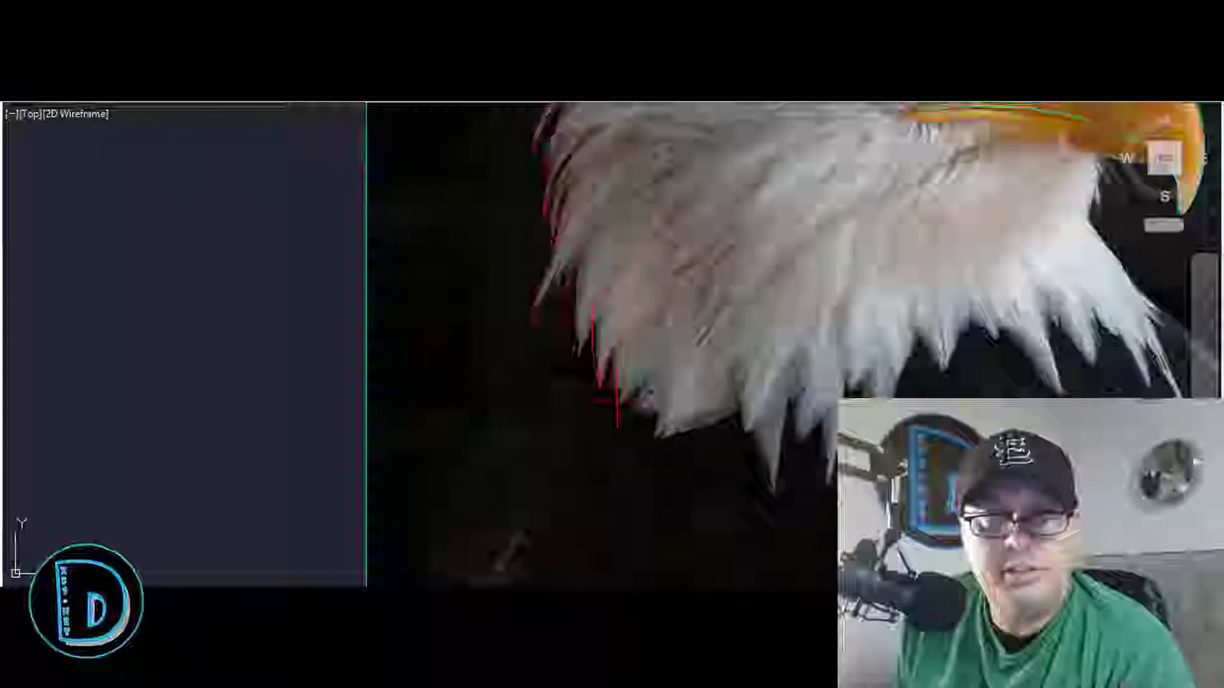
Step: Trace the next feather tips along the lower neck toward the rear corner of the bottom feather edge
scroll(1074, 242, "up", 2)
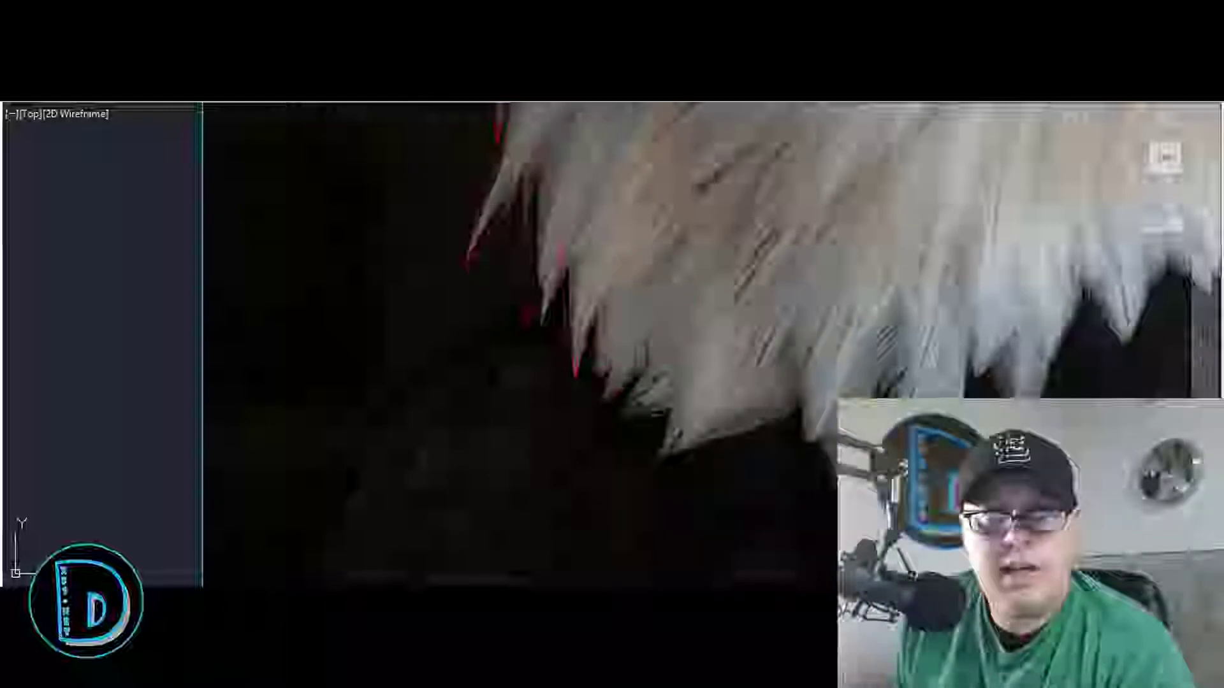
middle_click_drag(664, 447, 673, 360)
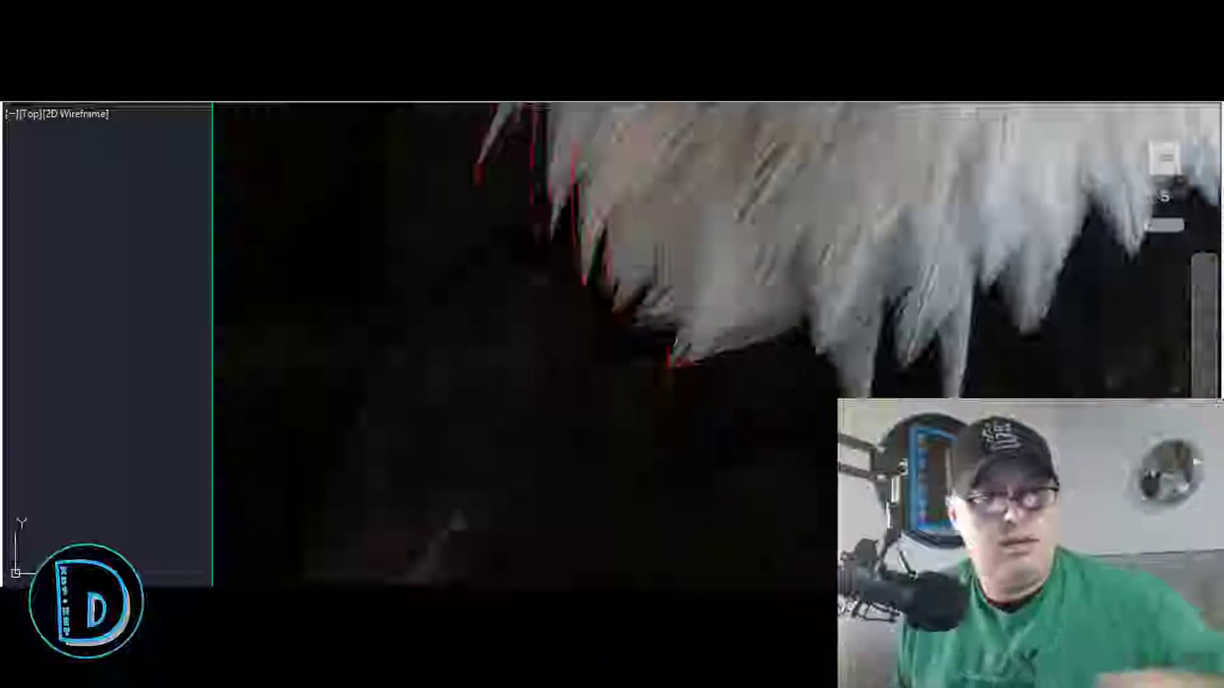
scroll(659, 287, "up", 2)
scroll(483, 349, "down", 4)
scroll(482, 349, "down", 4)
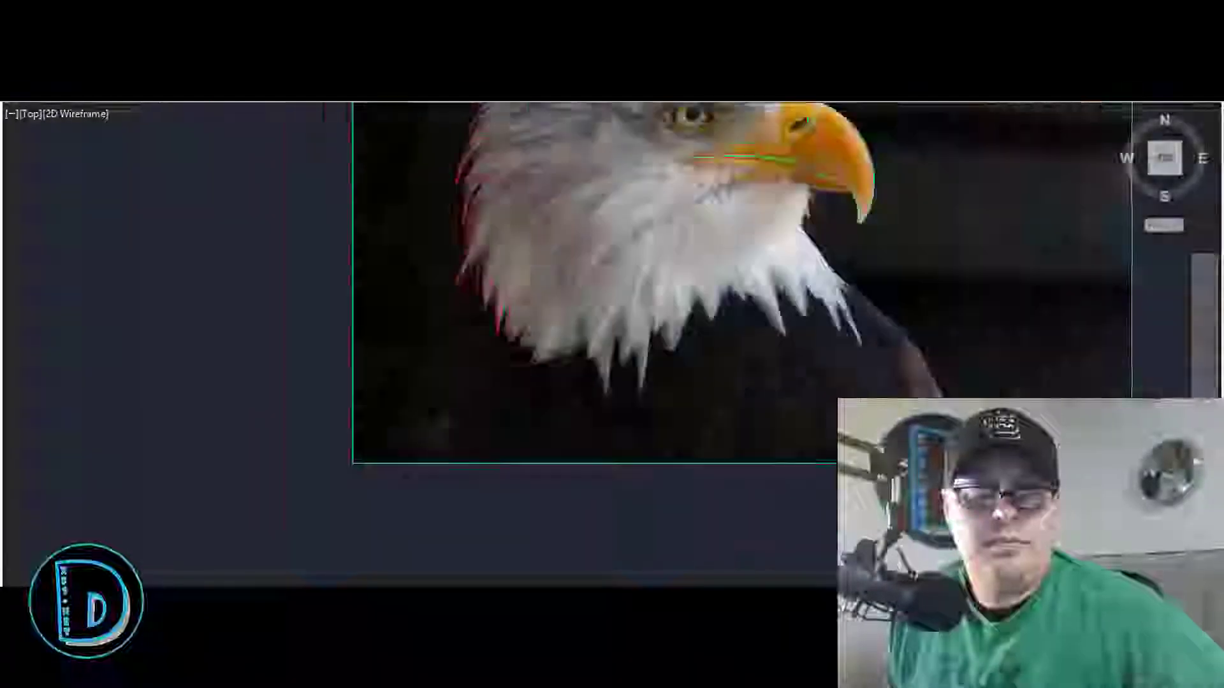
Step: Examine the traced outline along the back of the head and the remaining feathers along the lower neck
scroll(504, 240, "up", 2)
scroll(513, 213, "up", 4)
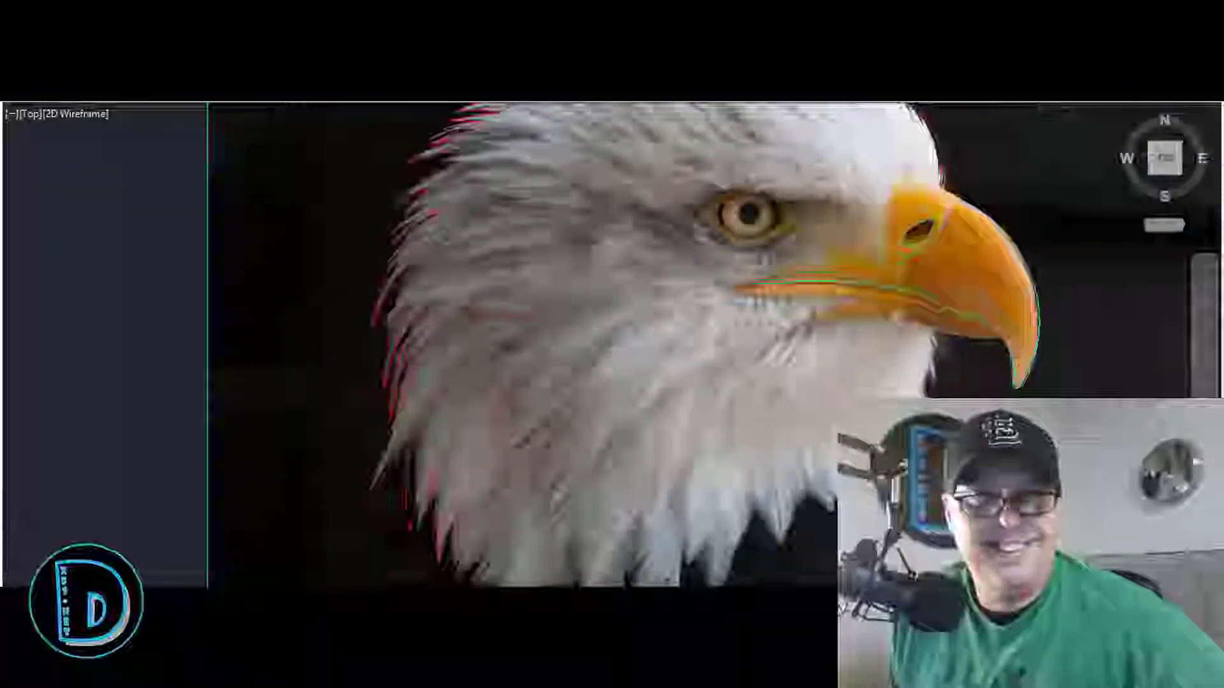
scroll(306, 334, "down", 4)
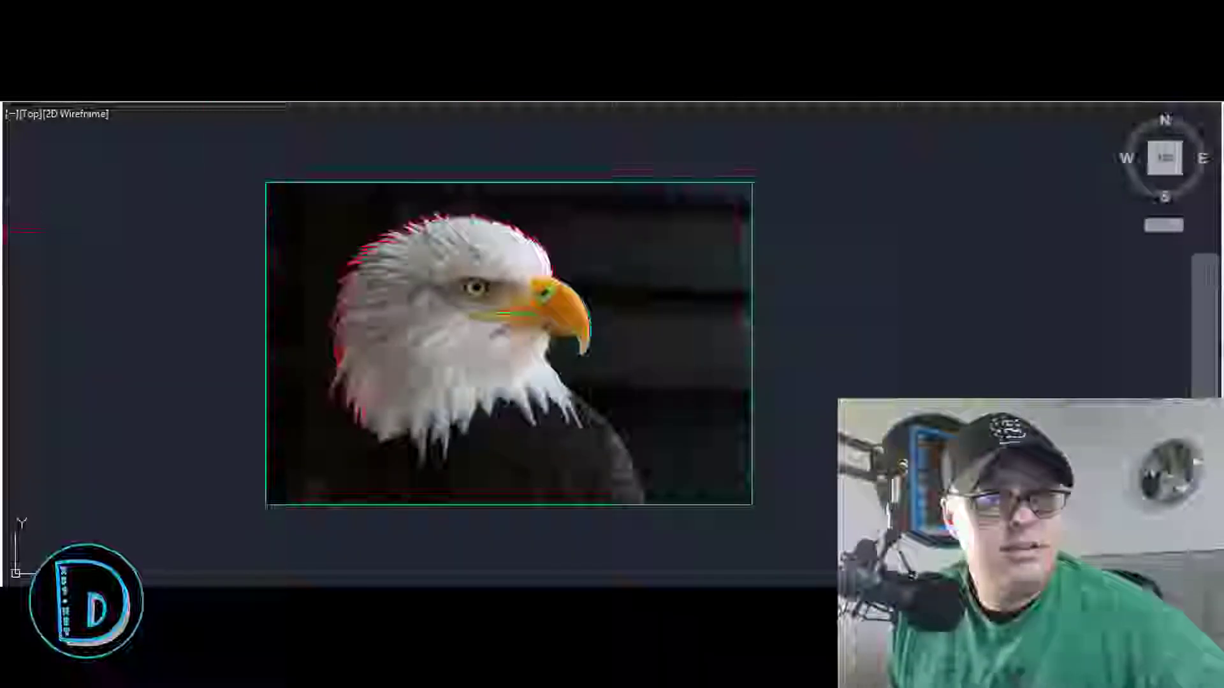
scroll(665, 246, "down", 2)
middle_click_drag(574, 287, 642, 271)
scroll(574, 300, "up", 5)
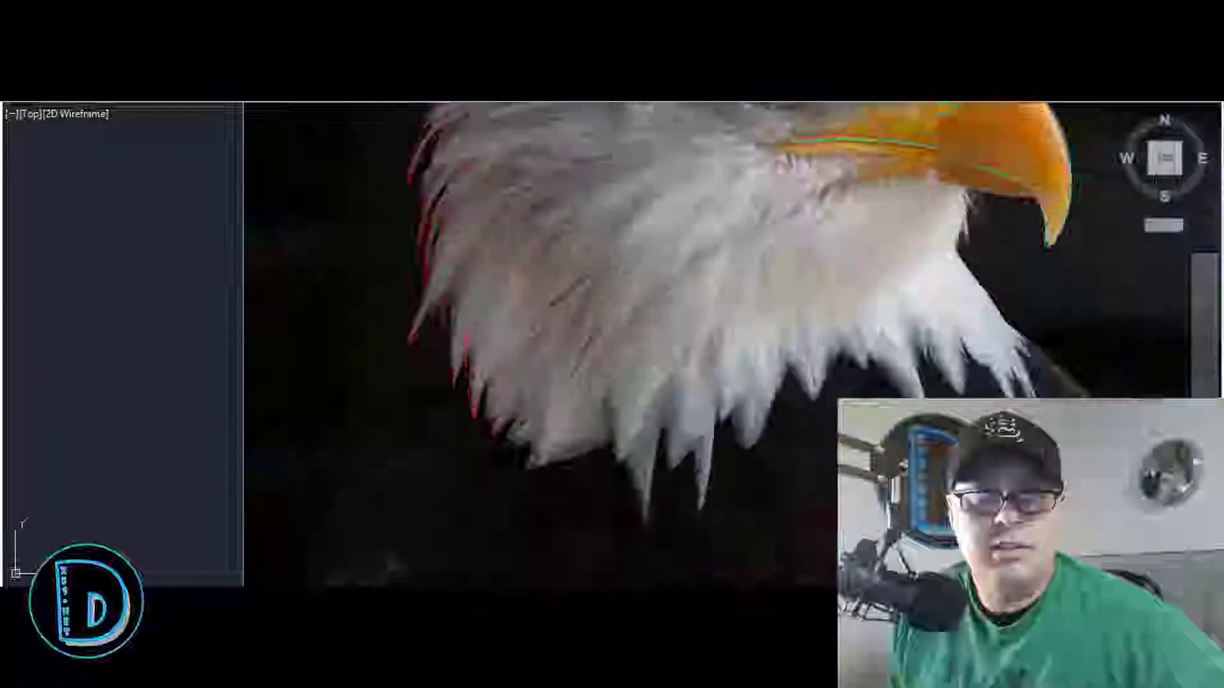
scroll(732, 286, "down", 3)
scroll(701, 319, "up", 3)
scroll(701, 318, "down", 2)
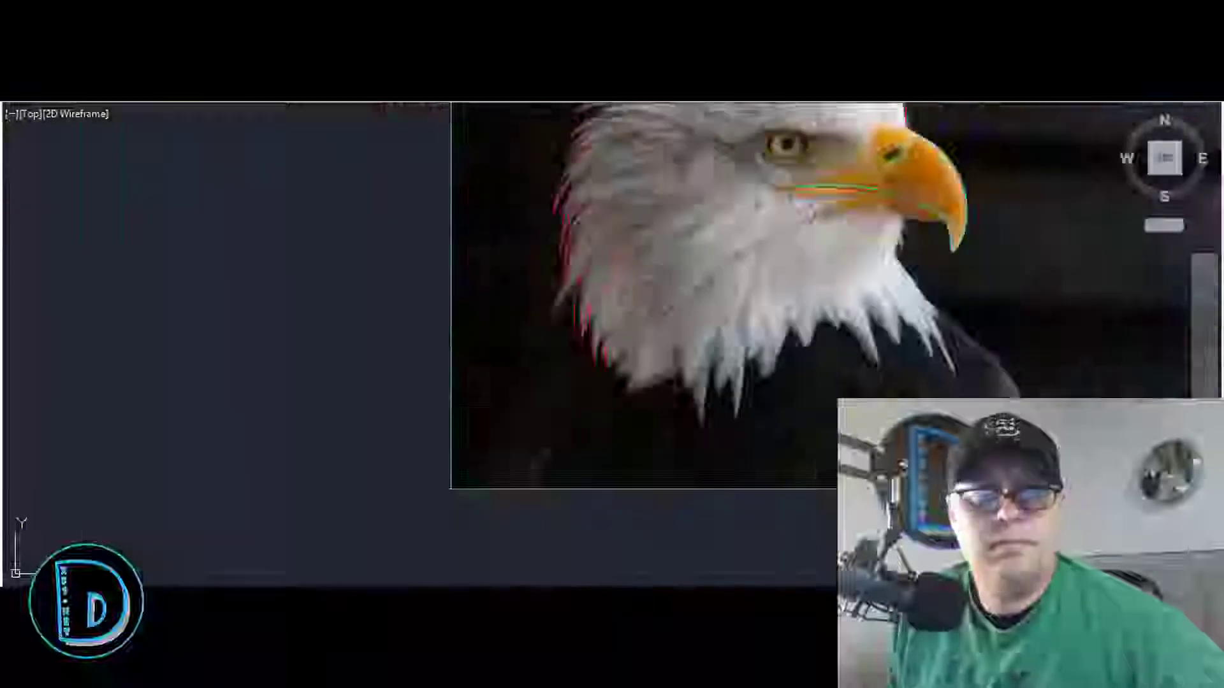
Step: Trace the eye's outer rim, iris and pupil, and the brow line running from the eye toward the beak
scroll(948, 184, "up", 6)
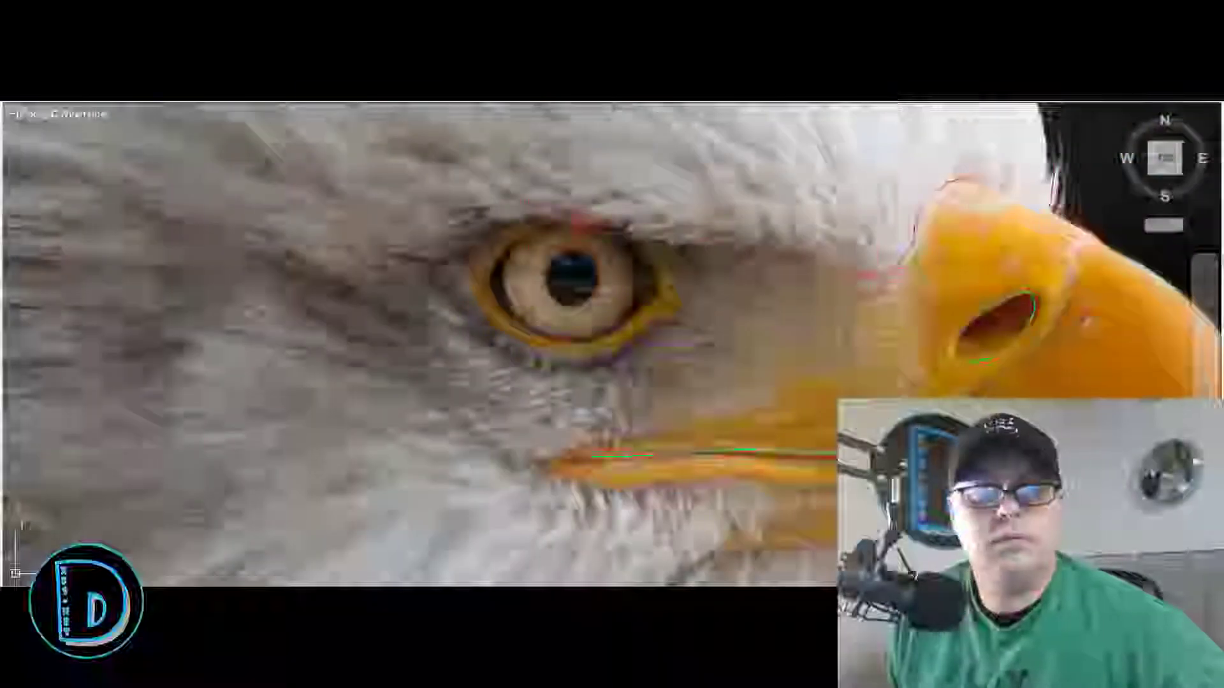
middle_click_drag(571, 280, 493, 238)
scroll(500, 234, "up", 3)
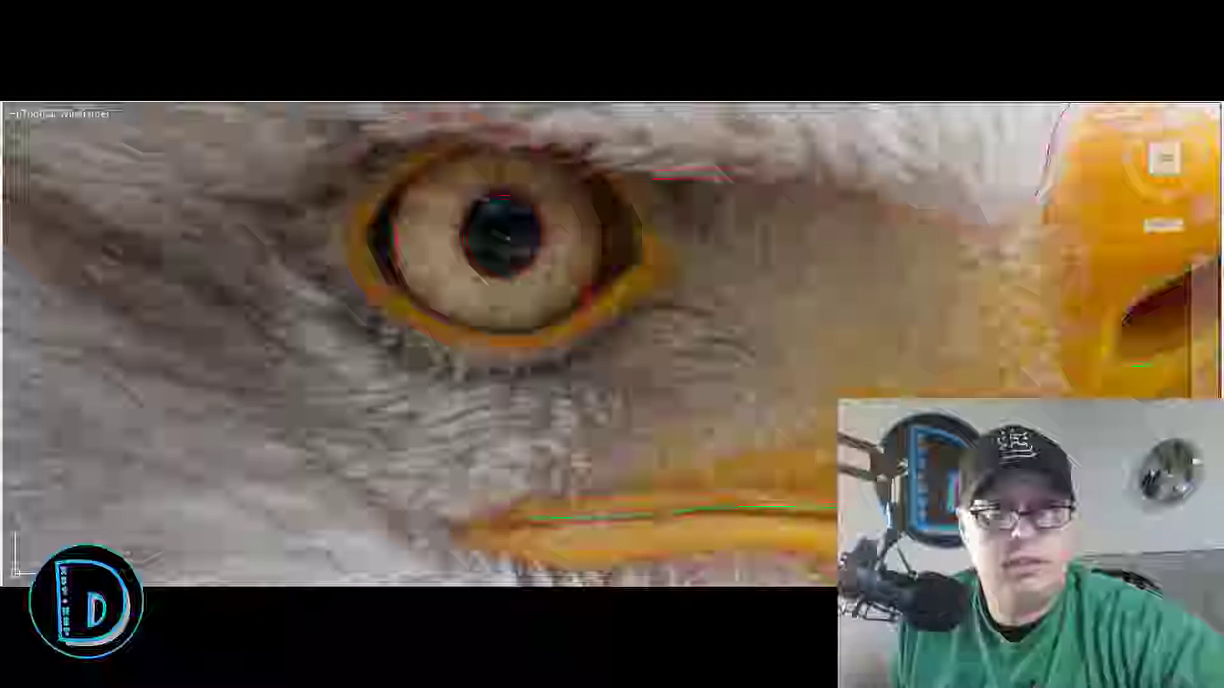
left_click(609, 133)
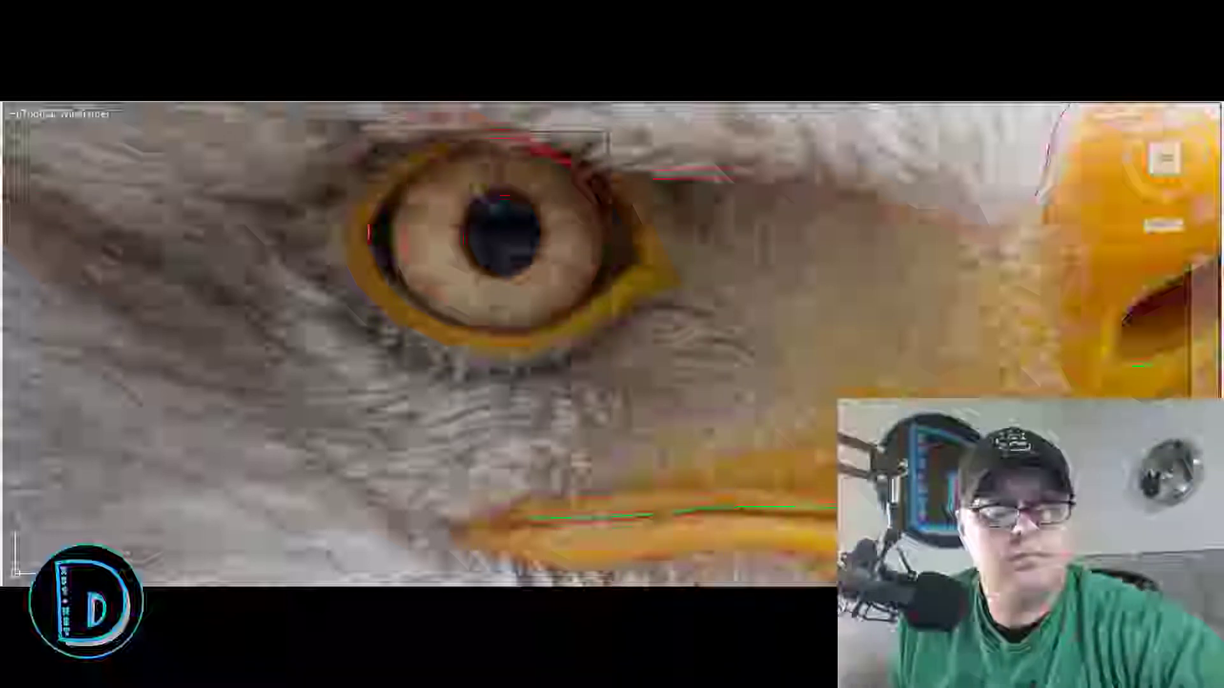
scroll(724, 300, "up", 10)
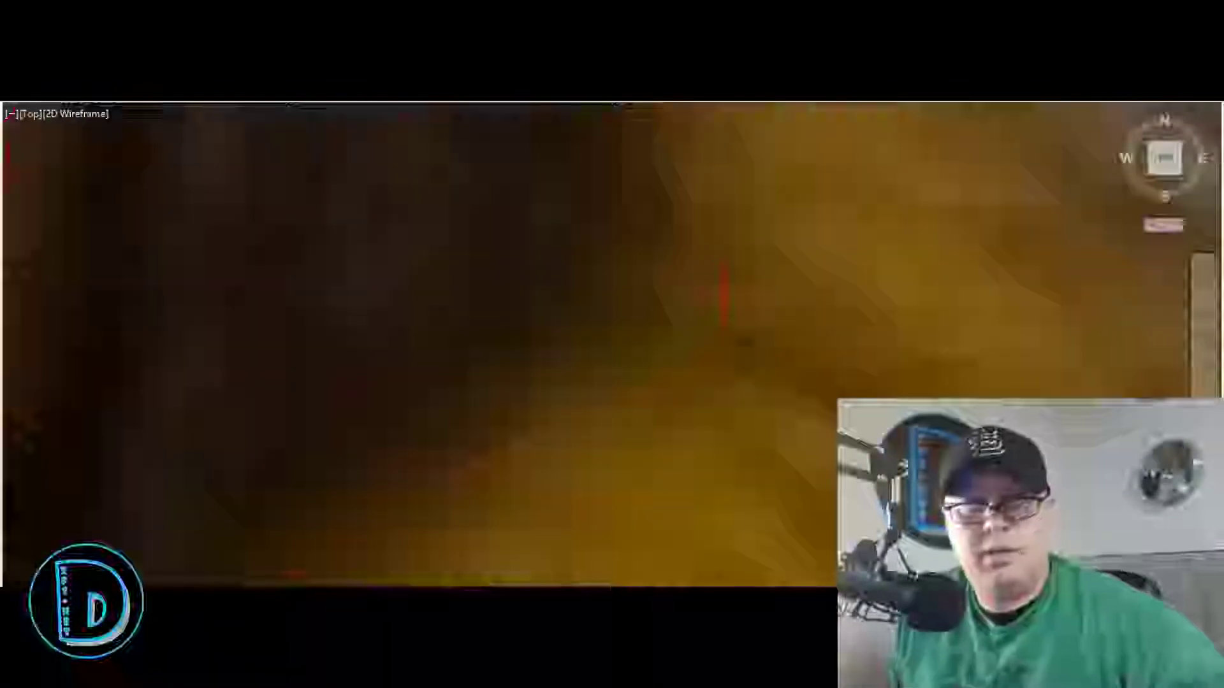
scroll(723, 293, "down", 10)
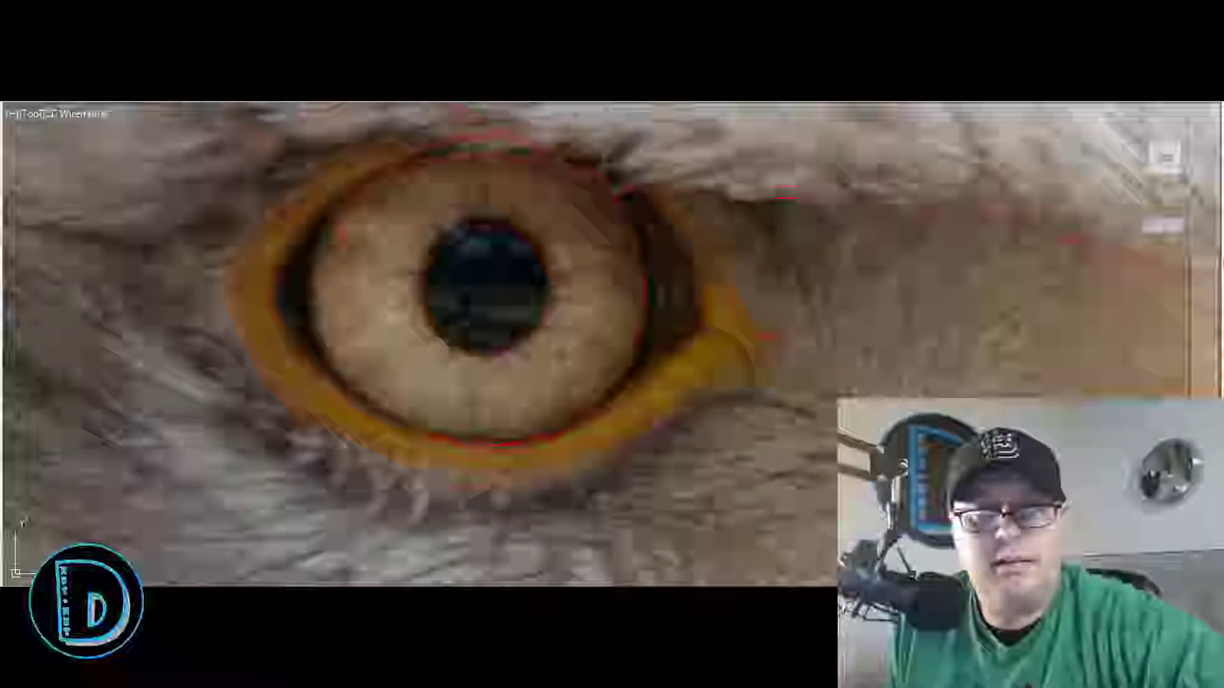
Step: Trace the yellow edges of the mouth from its rear corner and the lower edge of the beak with arcs
scroll(631, 250, "down", 3)
scroll(577, 248, "down", 2)
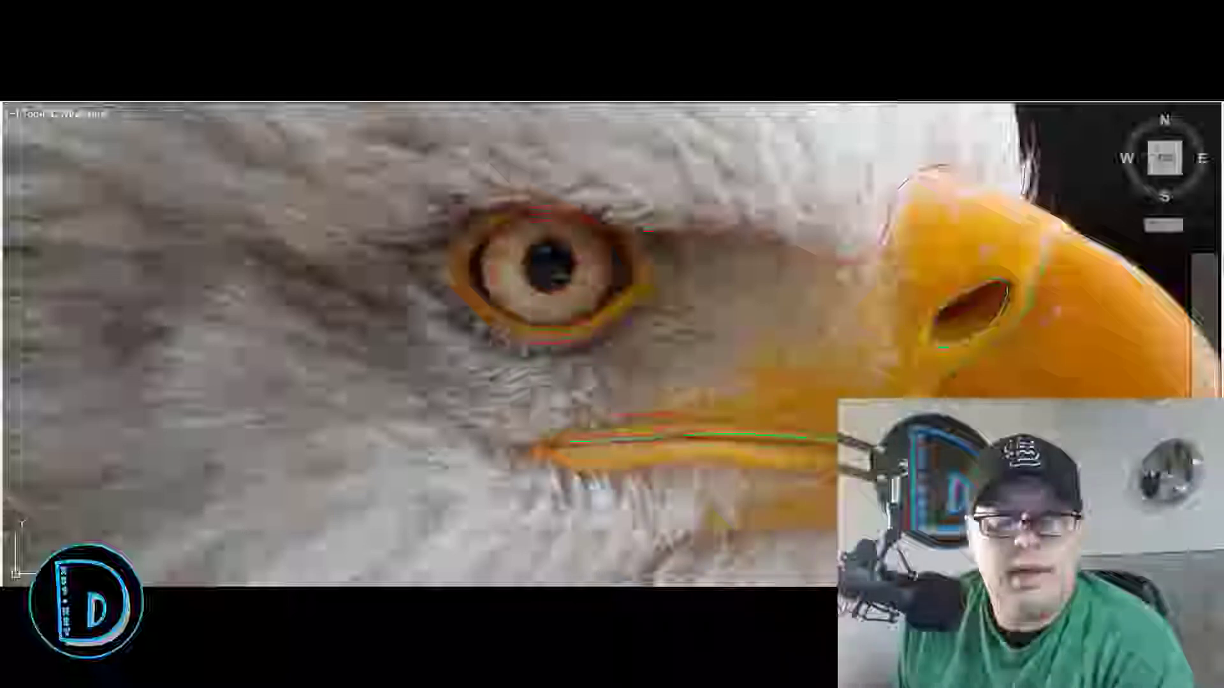
scroll(574, 379, "down", 4)
scroll(719, 450, "up", 4)
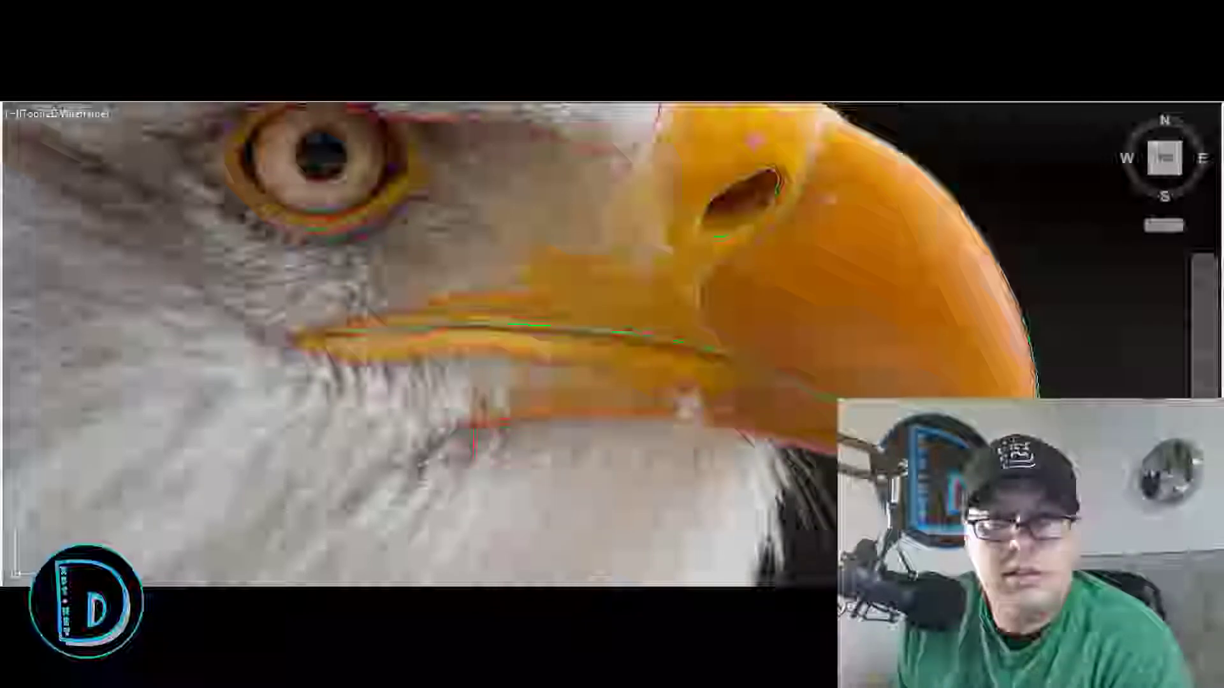
scroll(664, 373, "down", 2)
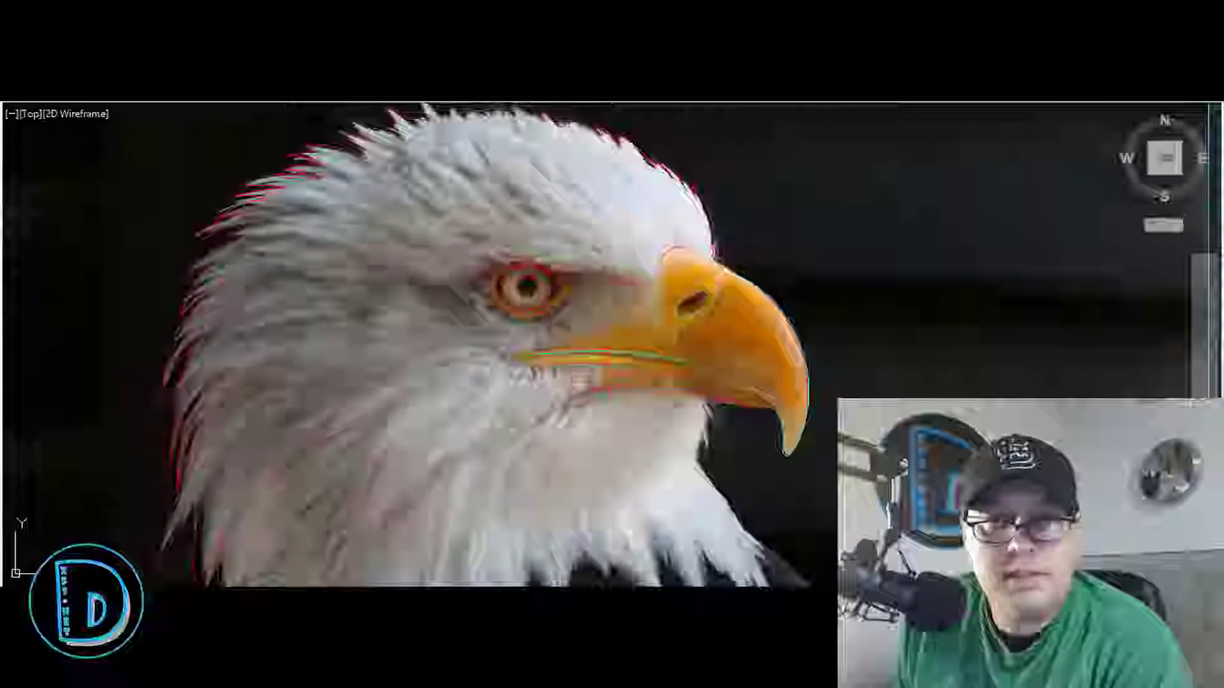
Step: Trace the inner feather strokes on the forehead and the front of the crown with arcs
scroll(541, 382, "up", 2)
scroll(545, 388, "down", 2)
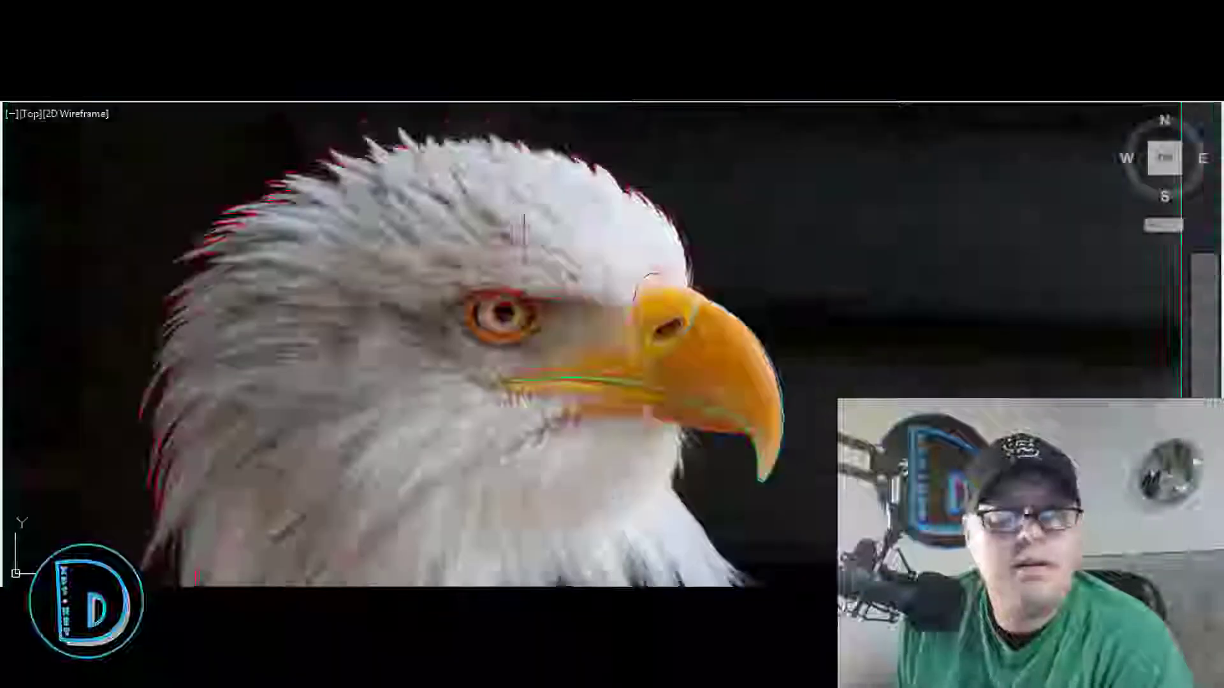
scroll(545, 389, "up", 1)
middle_click_drag(544, 389, 422, 389)
scroll(584, 215, "up", 3)
scroll(584, 215, "down", 2)
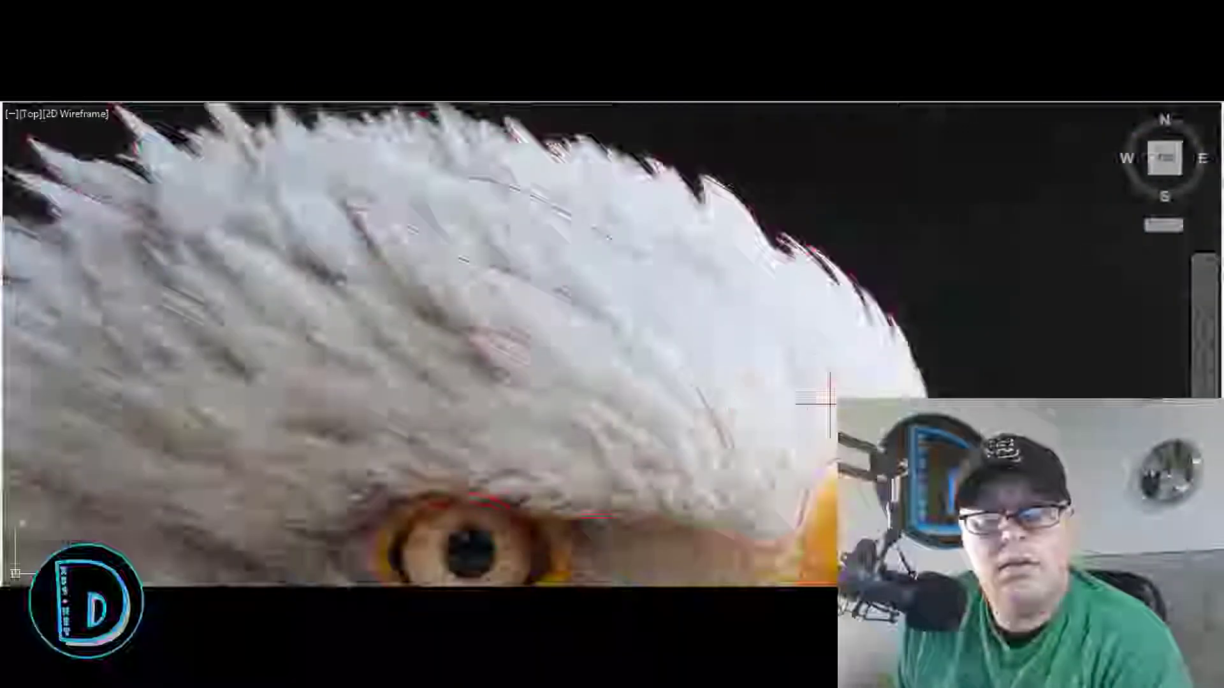
scroll(650, 218, "up", 3)
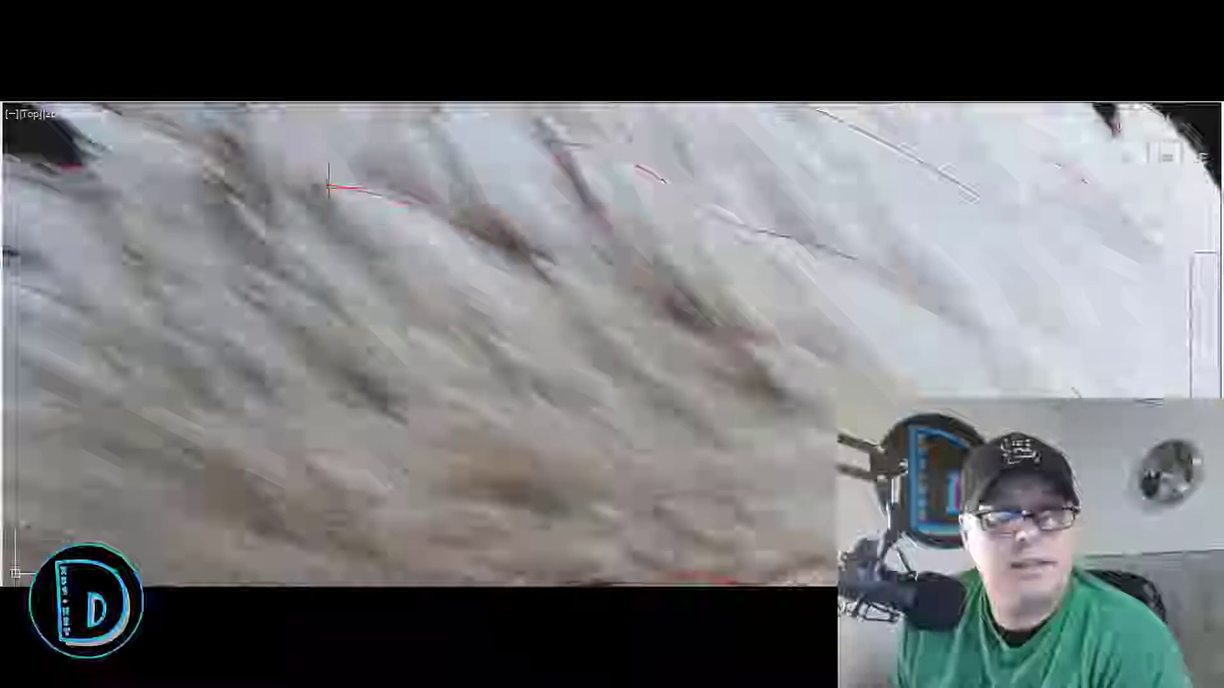
scroll(650, 219, "down", 3)
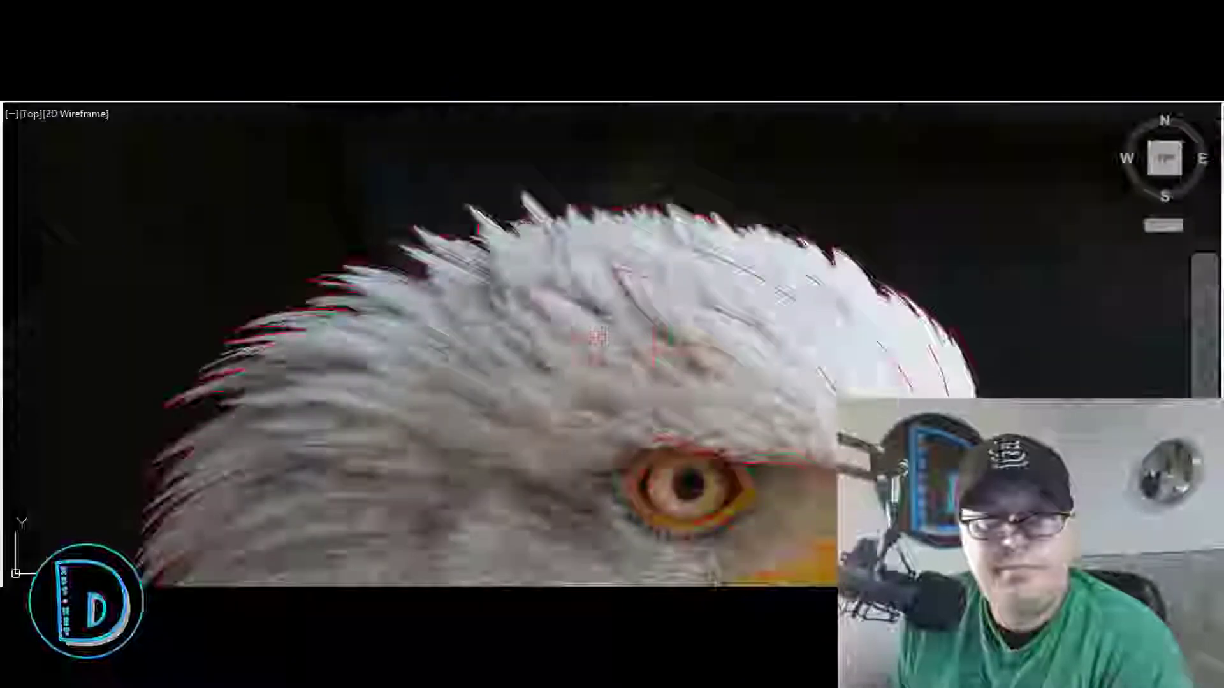
Step: Trace more inner feather strokes from above the eye toward the rear of the crown
scroll(650, 218, "up", 3)
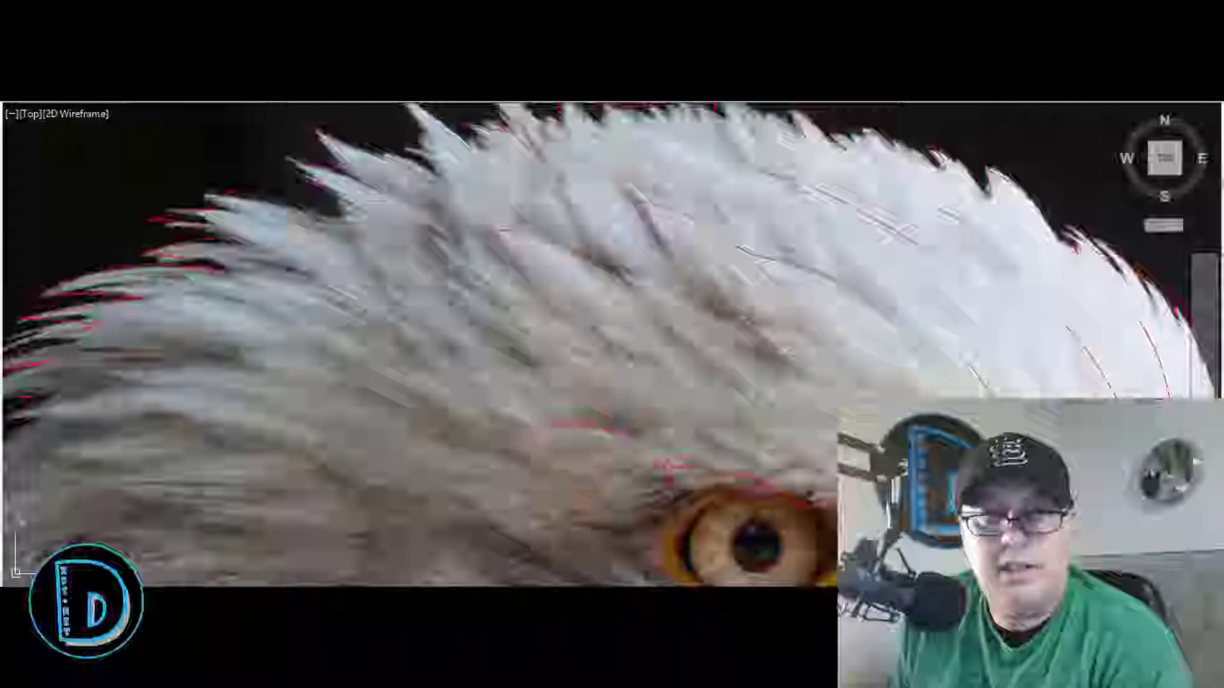
scroll(567, 408, "down", 3)
scroll(562, 393, "up", 4)
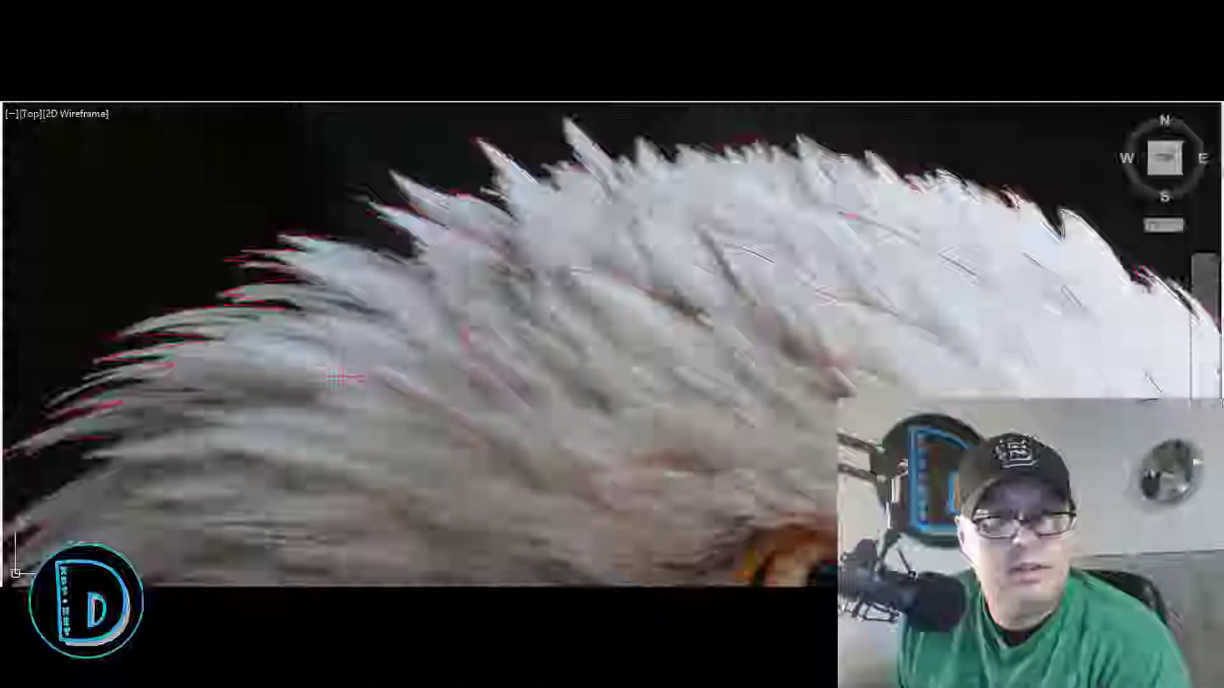
scroll(637, 446, "down", 3)
scroll(770, 457, "up", 3)
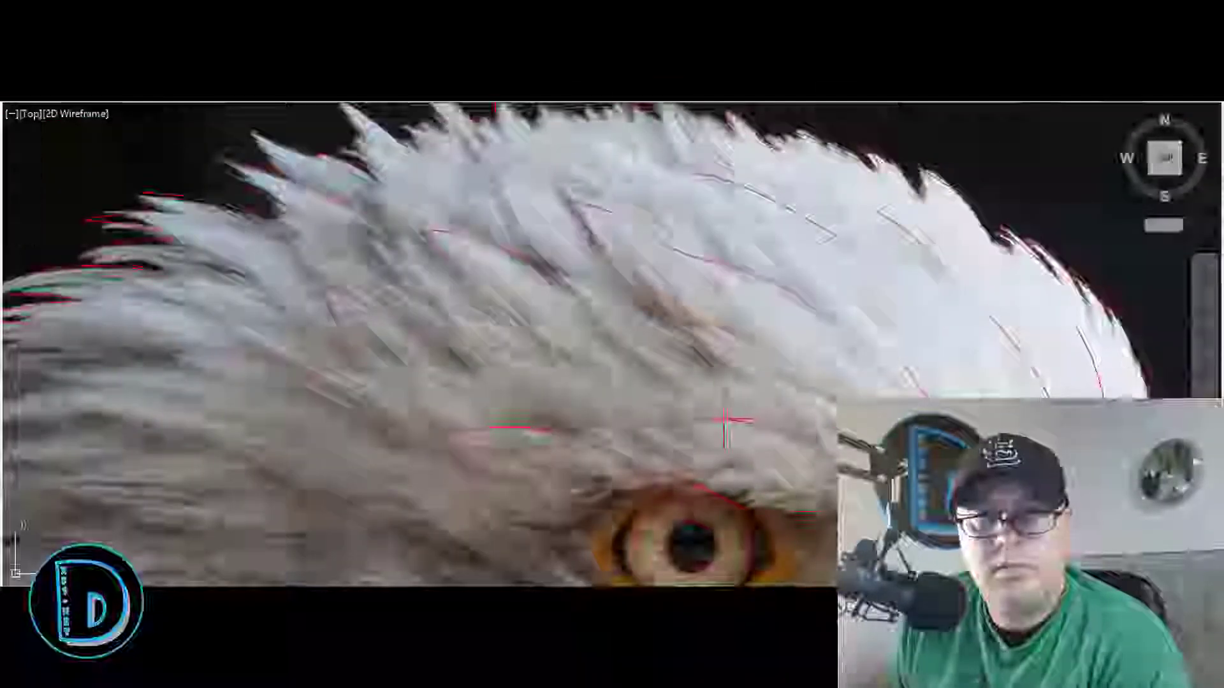
scroll(739, 423, "down", 3)
scroll(598, 258, "up", 5)
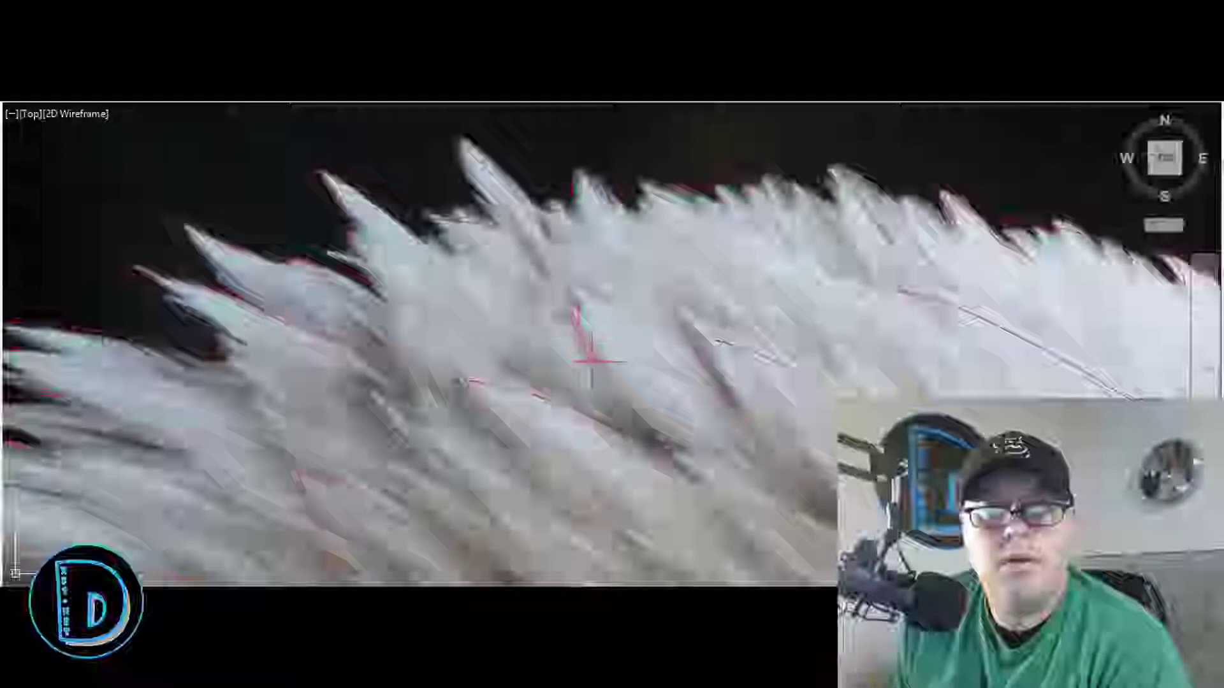
Step: Trace the inner feather strokes at the back of the head, behind the eye
scroll(590, 317, "down", 5)
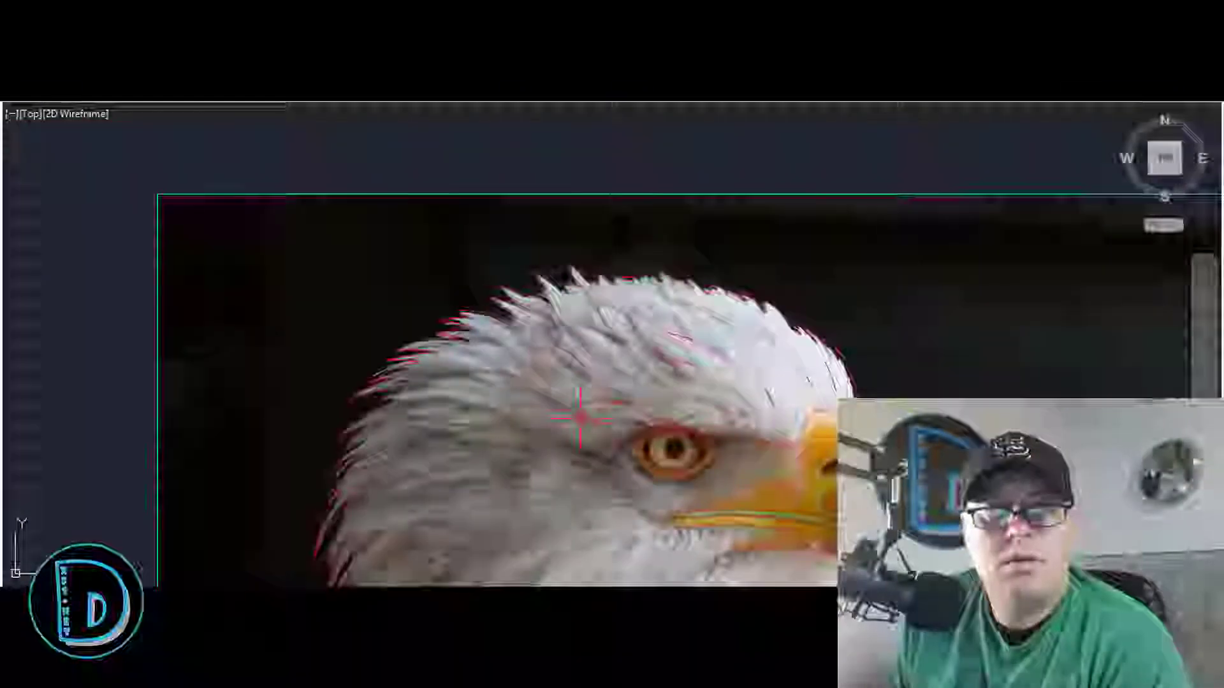
scroll(663, 378, "down", 2)
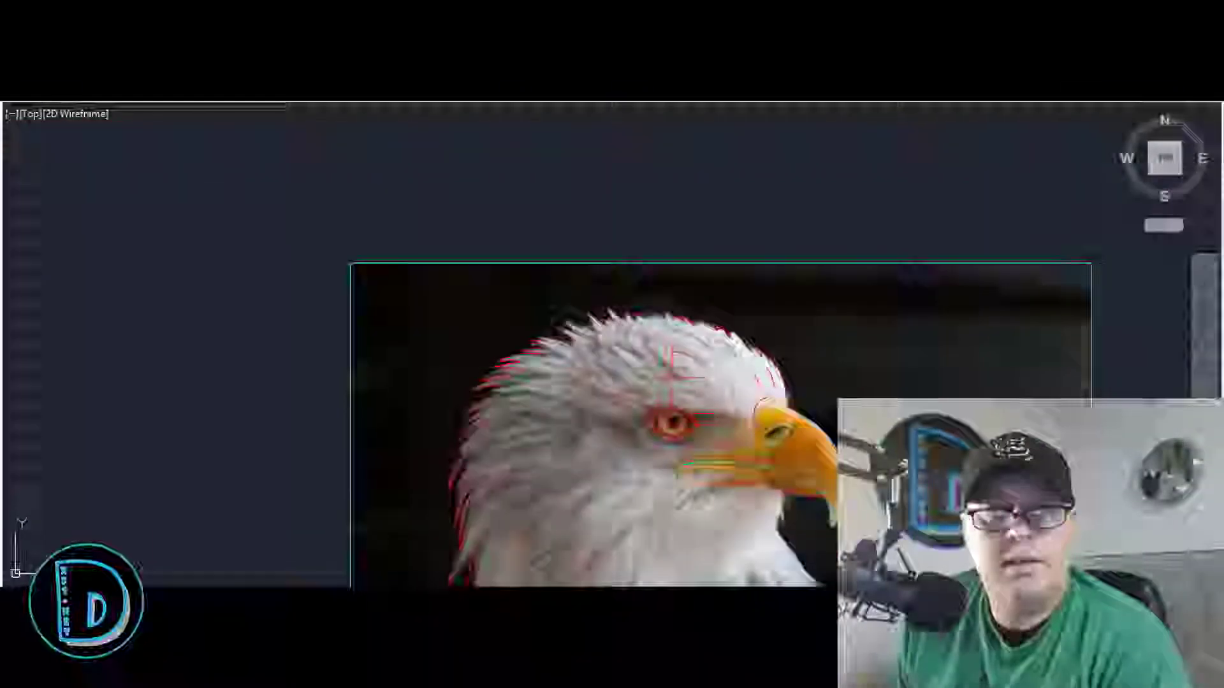
scroll(502, 460, "up", 2)
scroll(504, 462, "up", 2)
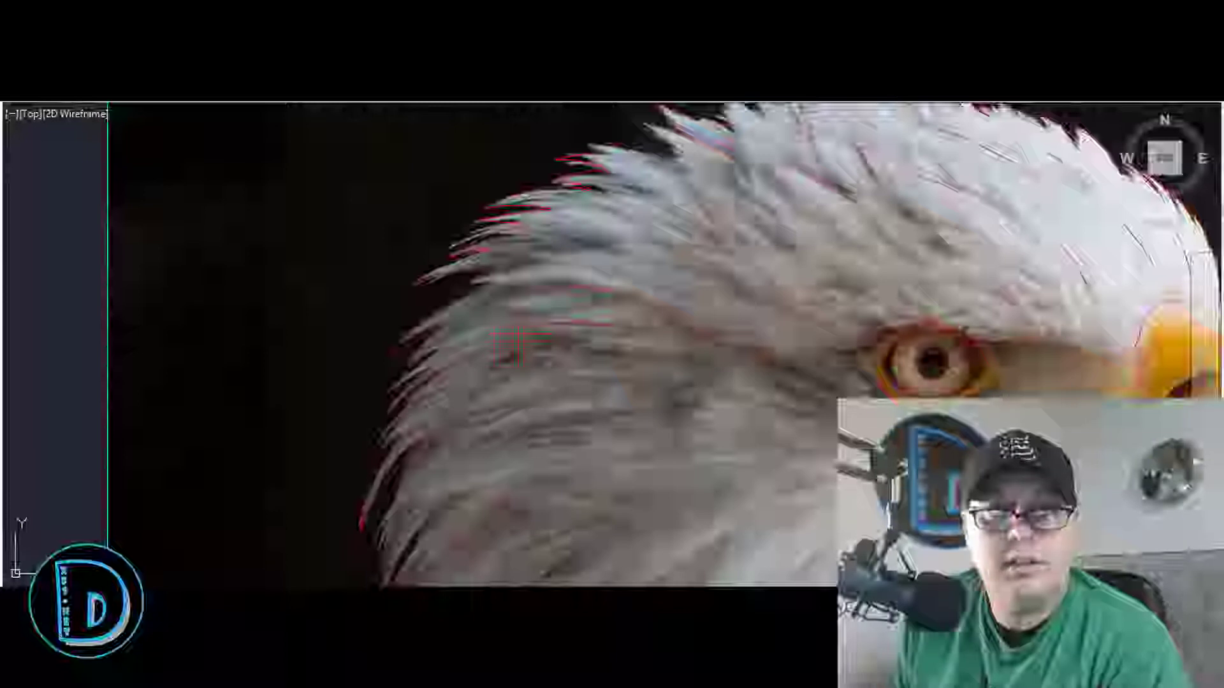
scroll(540, 321, "up", 5)
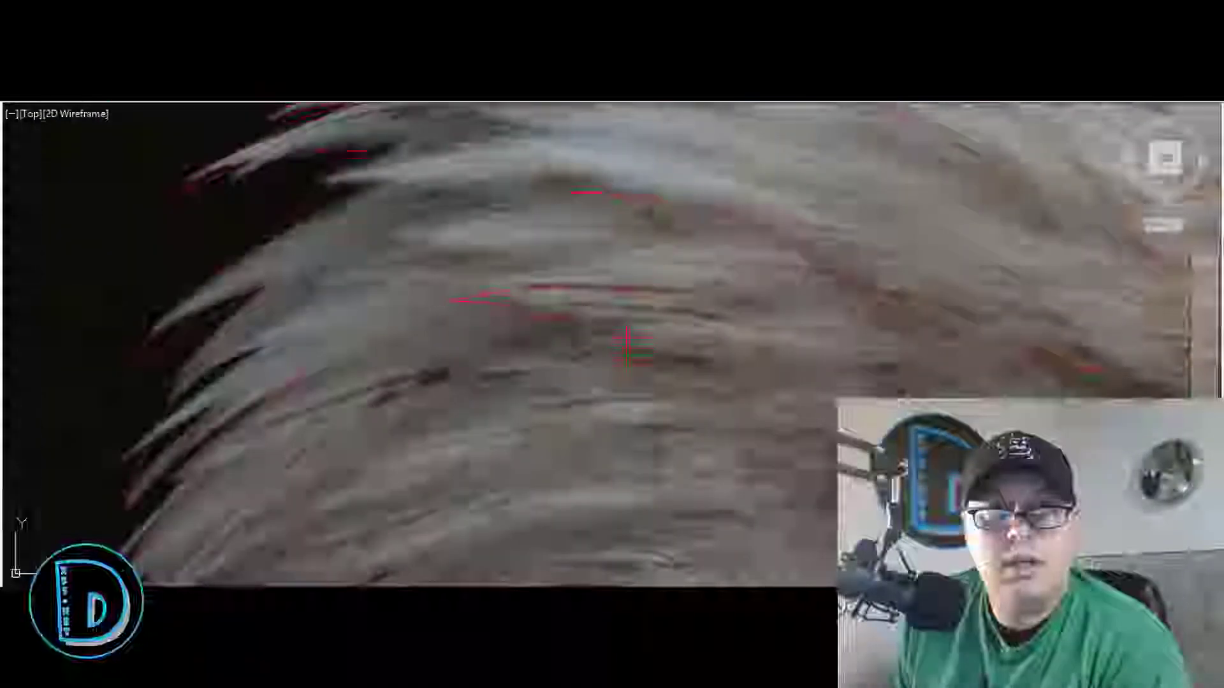
scroll(626, 352, "down", 2)
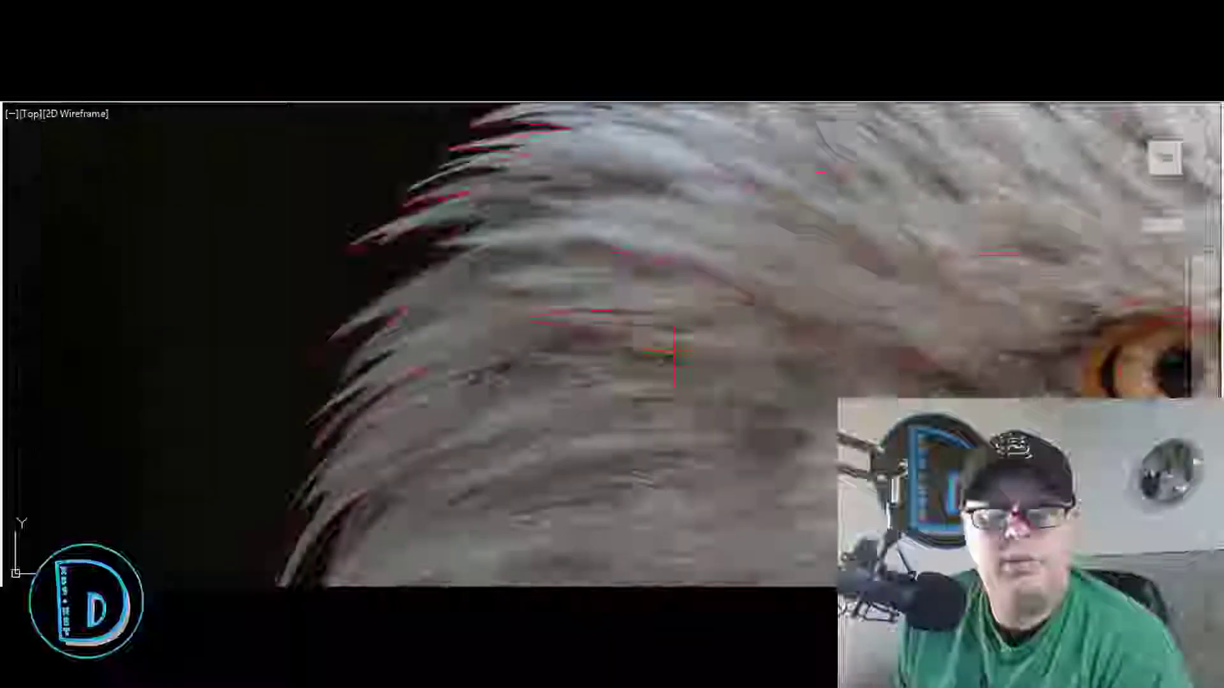
scroll(642, 382, "down", 3)
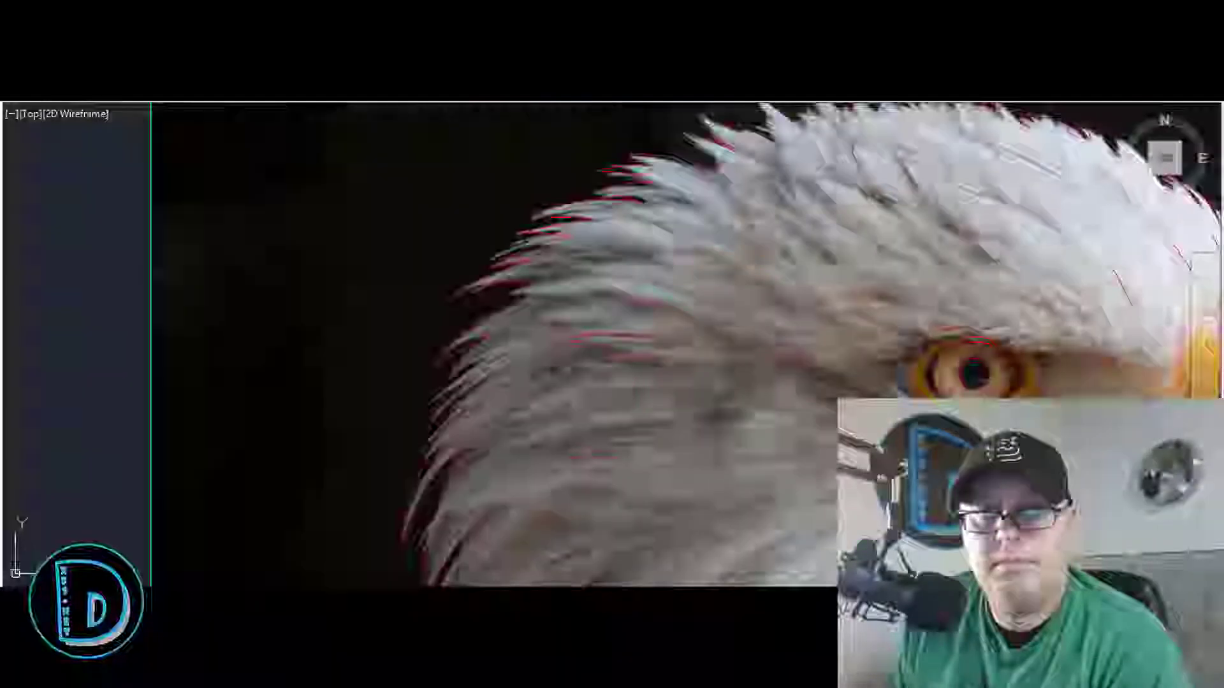
Step: Trace the inner feather strokes down the side of the neck behind the cheek
scroll(593, 560, "up", 3)
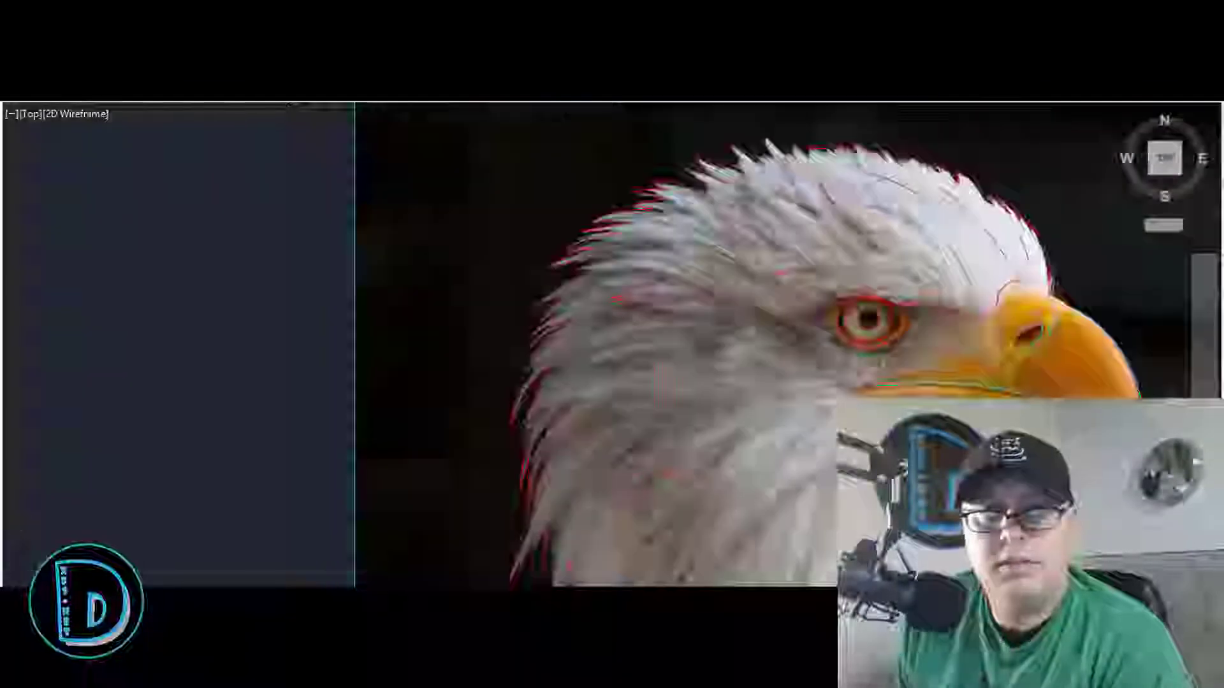
scroll(623, 342, "down", 3)
scroll(623, 341, "up", 2)
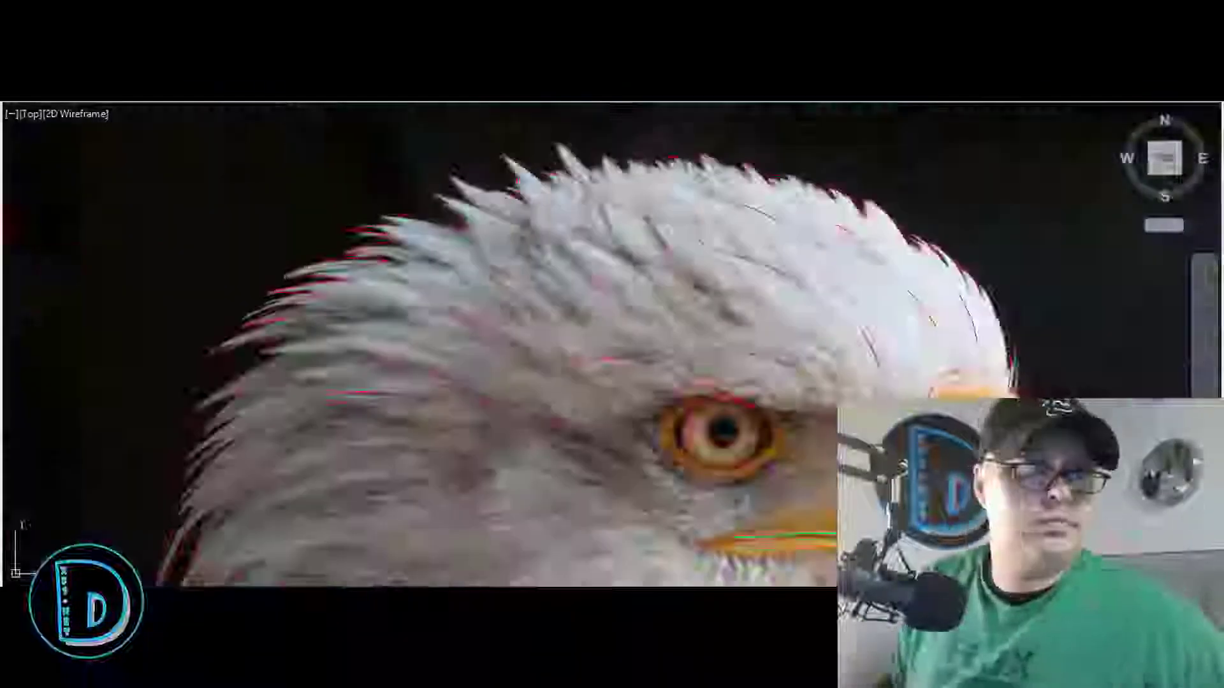
scroll(623, 342, "down", 2)
scroll(623, 342, "up", 2)
scroll(622, 341, "down", 2)
scroll(623, 341, "up", 2)
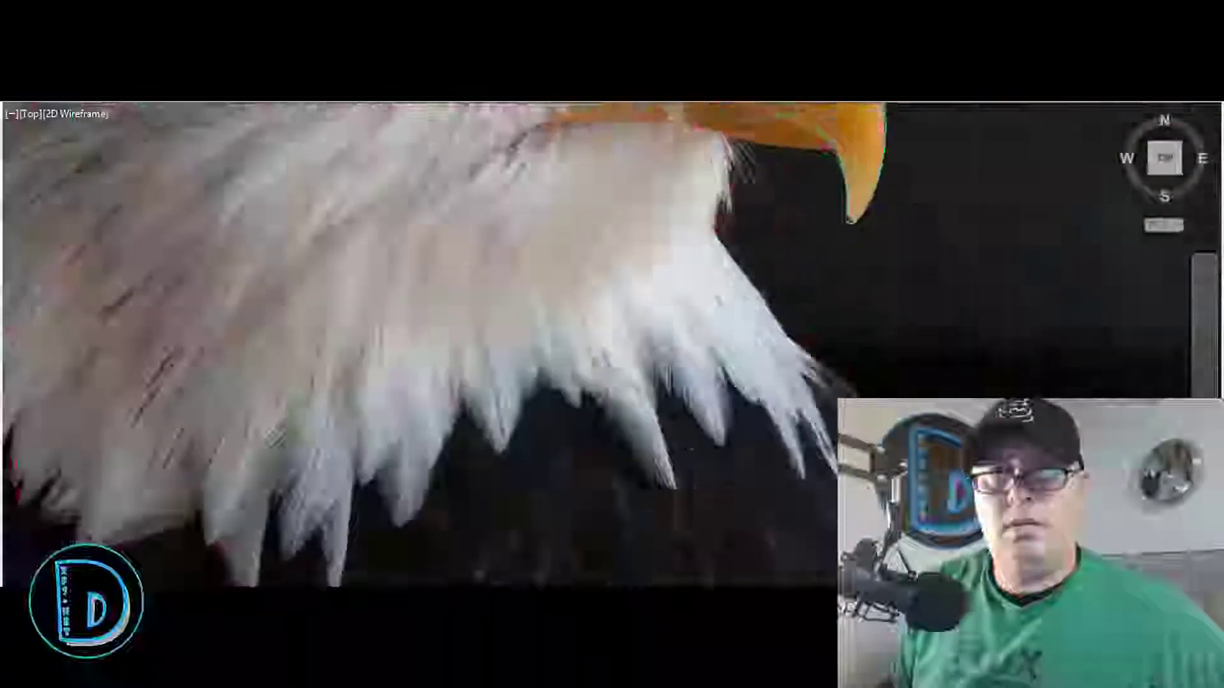
Step: Trace the fine feather strokes within the pointed tips along the lower neck
scroll(622, 342, "down", 4)
scroll(816, 319, "up", 3)
scroll(573, 382, "down", 3)
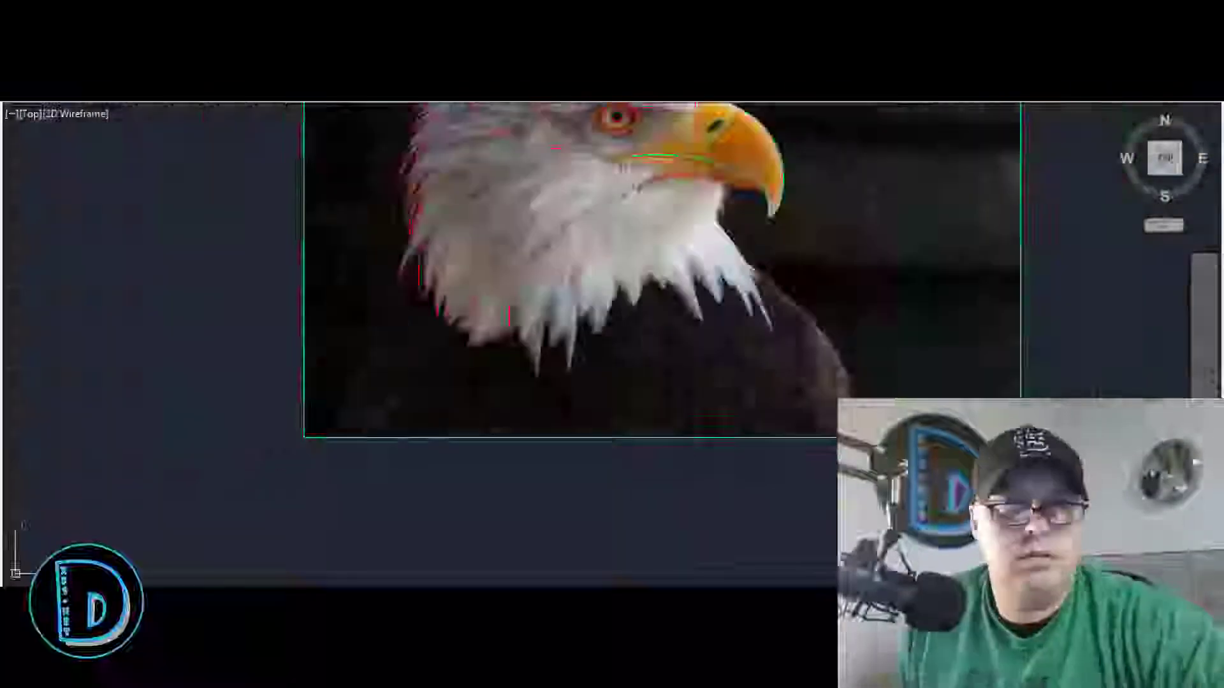
scroll(282, 437, "up", 3)
scroll(282, 436, "down", 3)
scroll(355, 428, "up", 3)
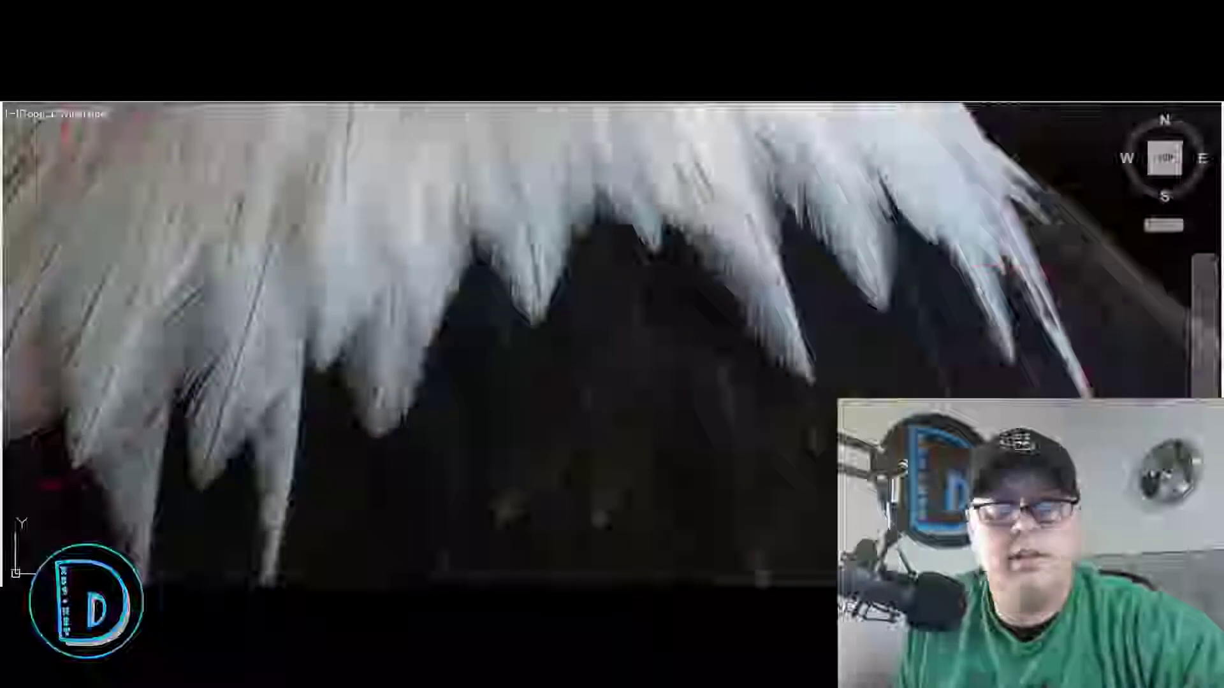
scroll(637, 382, "down", 3)
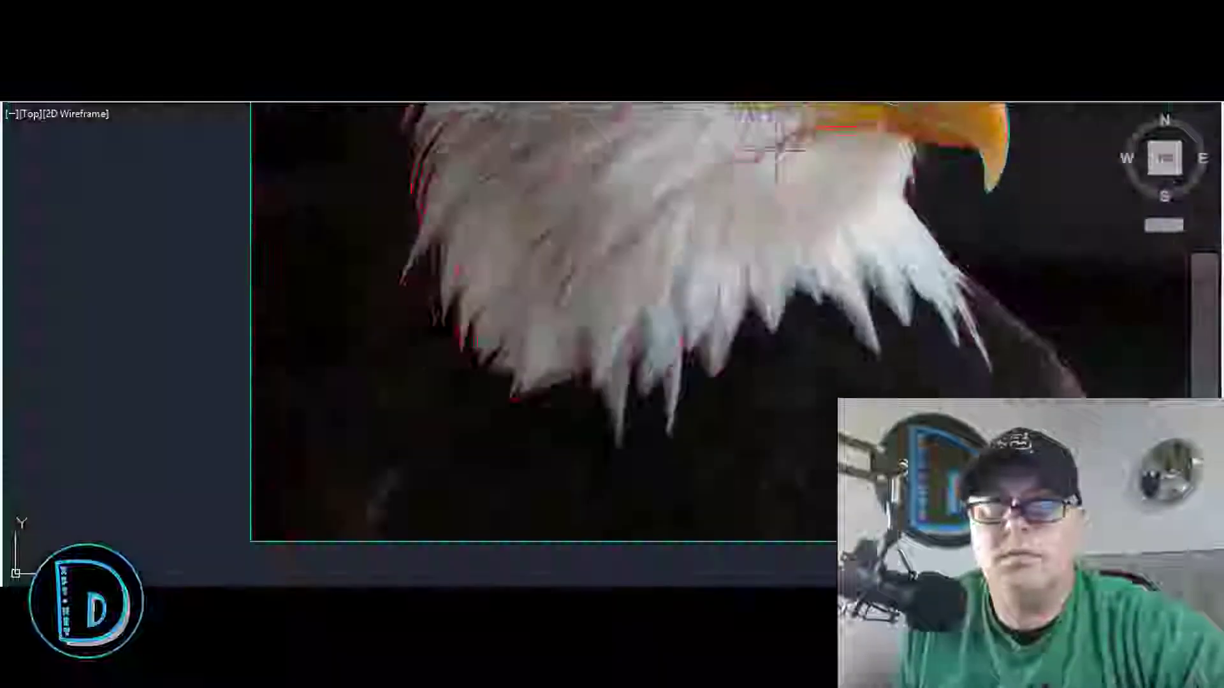
Step: Trace the remaining feather strokes on the cheek and beneath the mouth
scroll(582, 376, "up", 5)
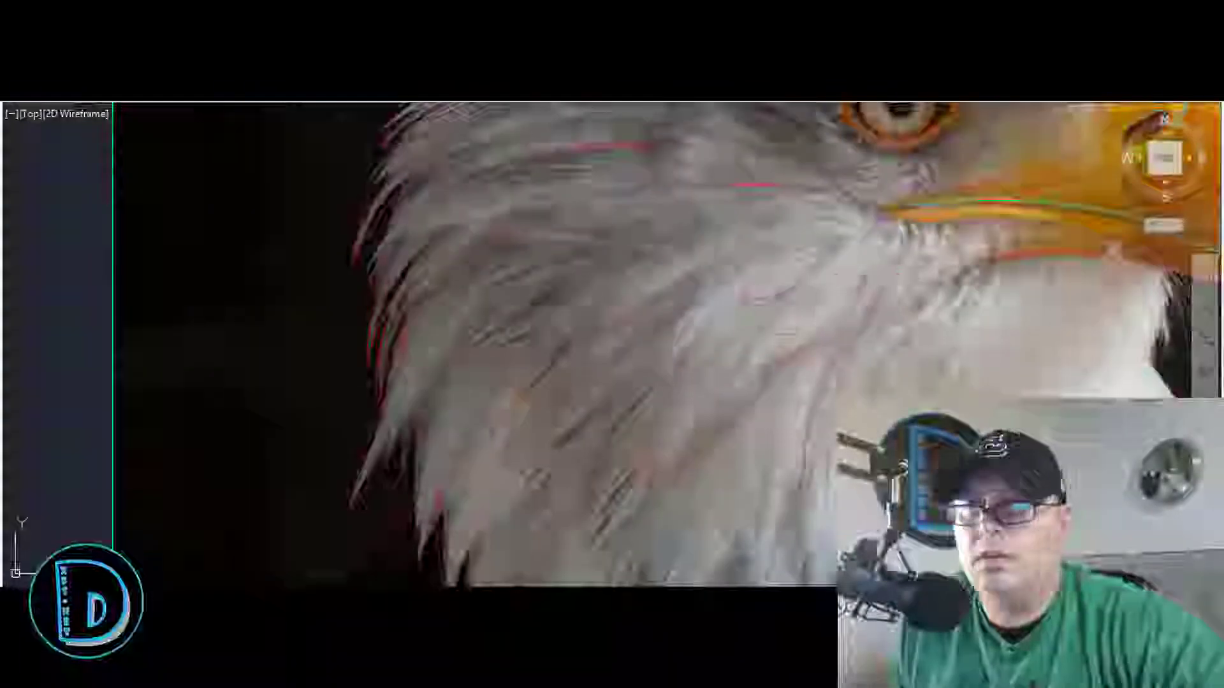
scroll(574, 421, "down", 3)
scroll(574, 382, "up", 3)
middle_click_drag(811, 344, 614, 376)
middle_click_drag(856, 326, 638, 271)
scroll(637, 271, "up", 3)
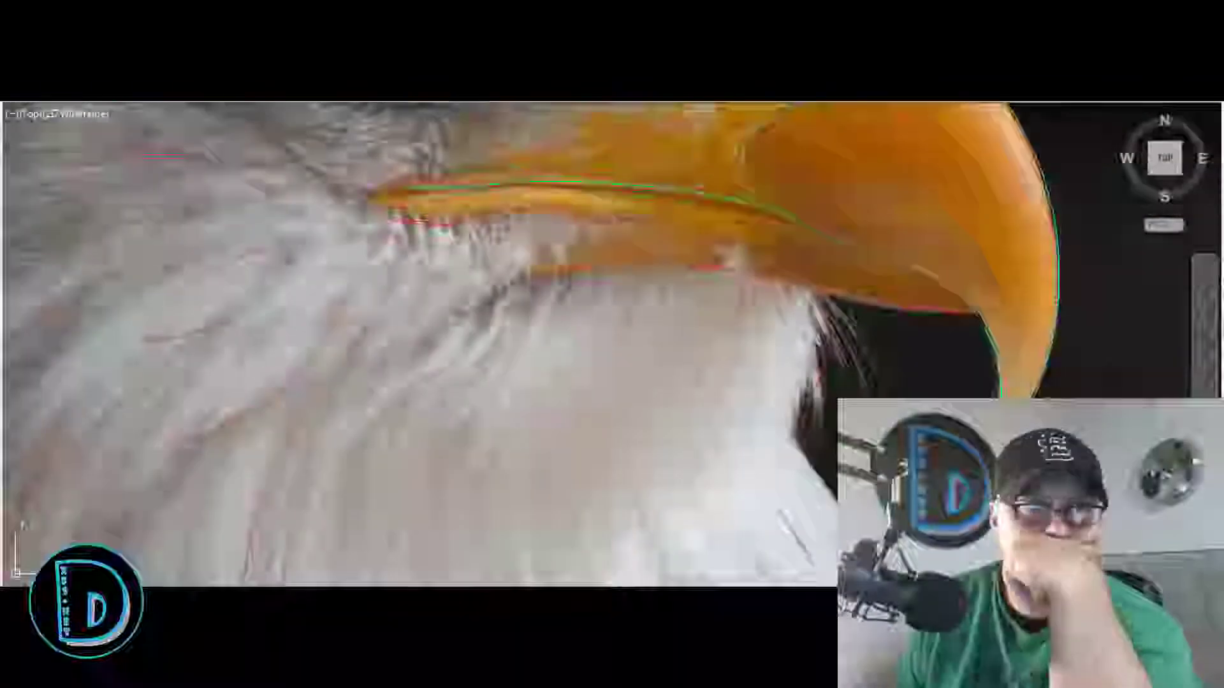
Step: Copy the whole eagle tracing to the empty space beside the photo and examine the linework without the image
scroll(593, 274, "down", 6)
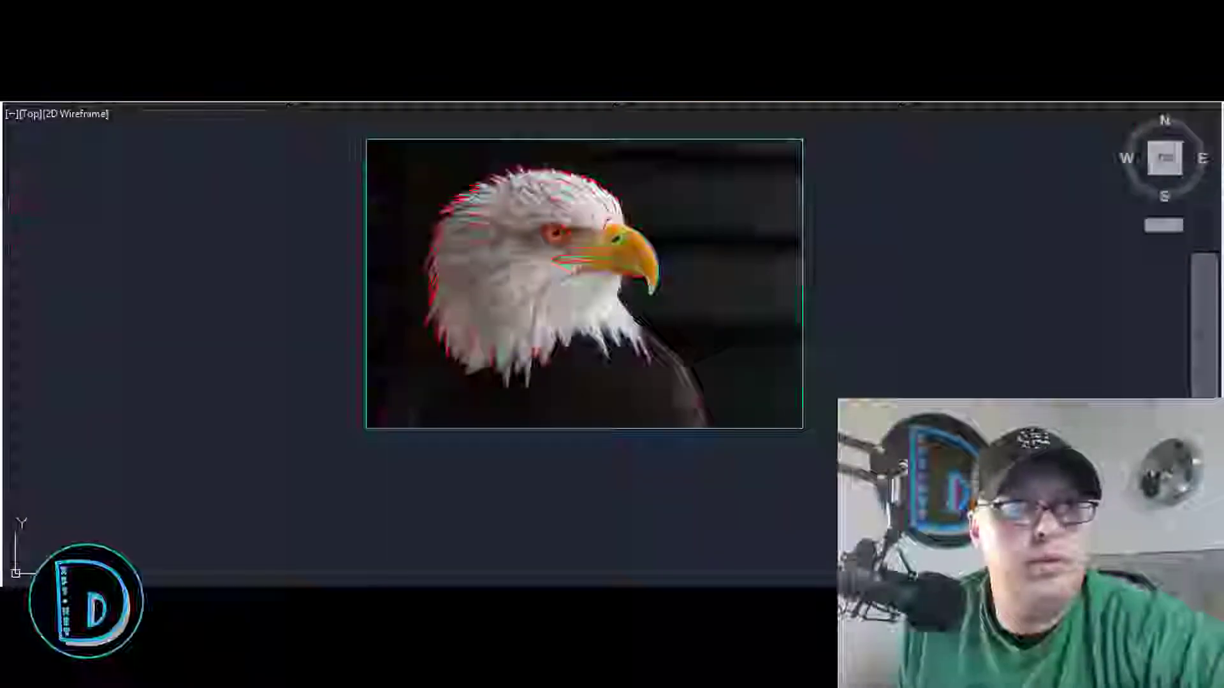
left_click(290, 161)
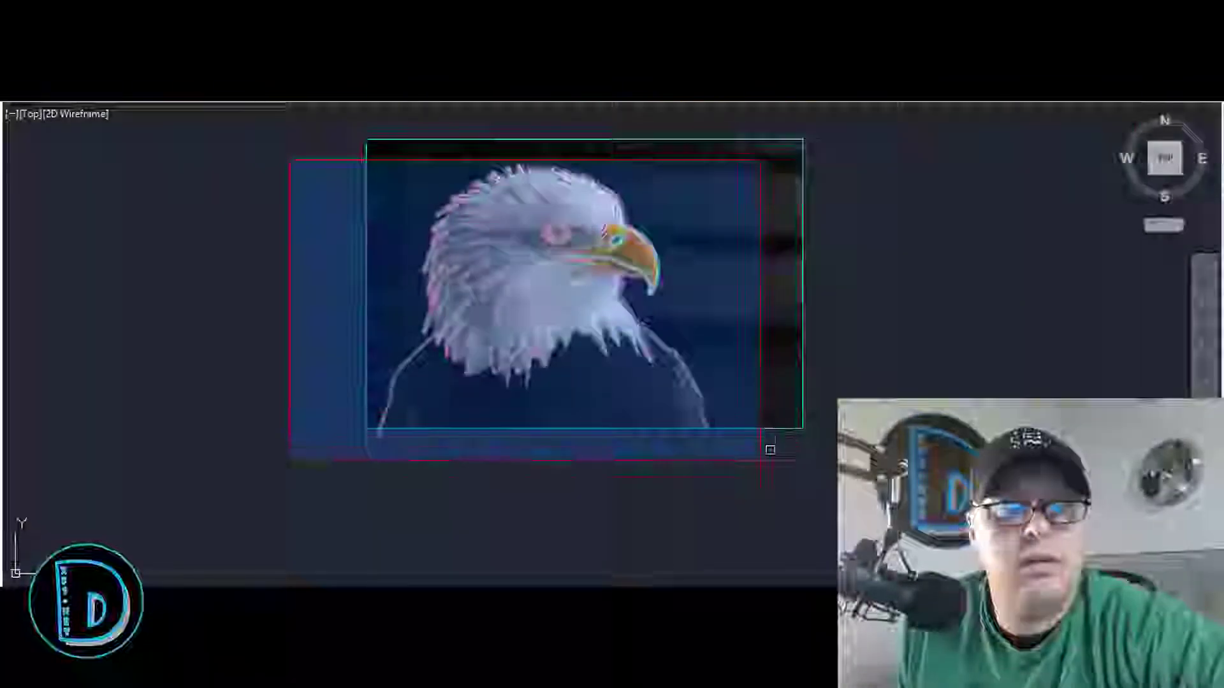
left_click(762, 461)
type("co")
key("Return")
scroll(876, 396, "down", 4)
left_click(877, 395)
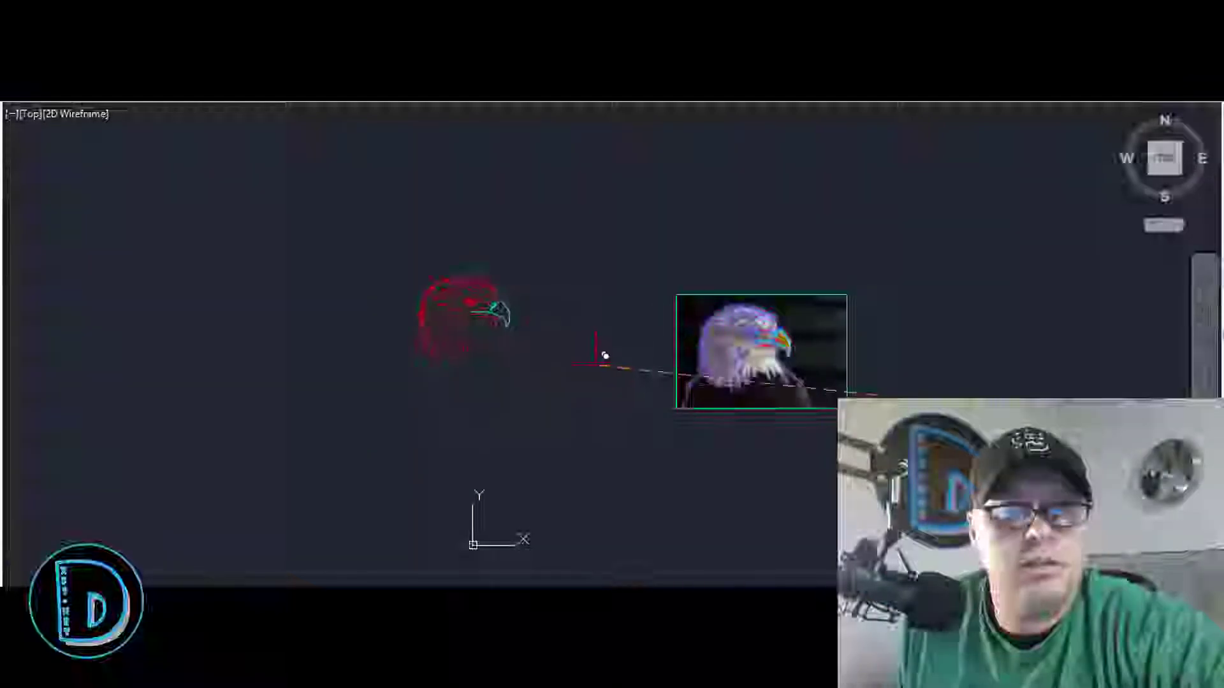
left_click(596, 365)
key("Escape")
scroll(462, 309, "up", 6)
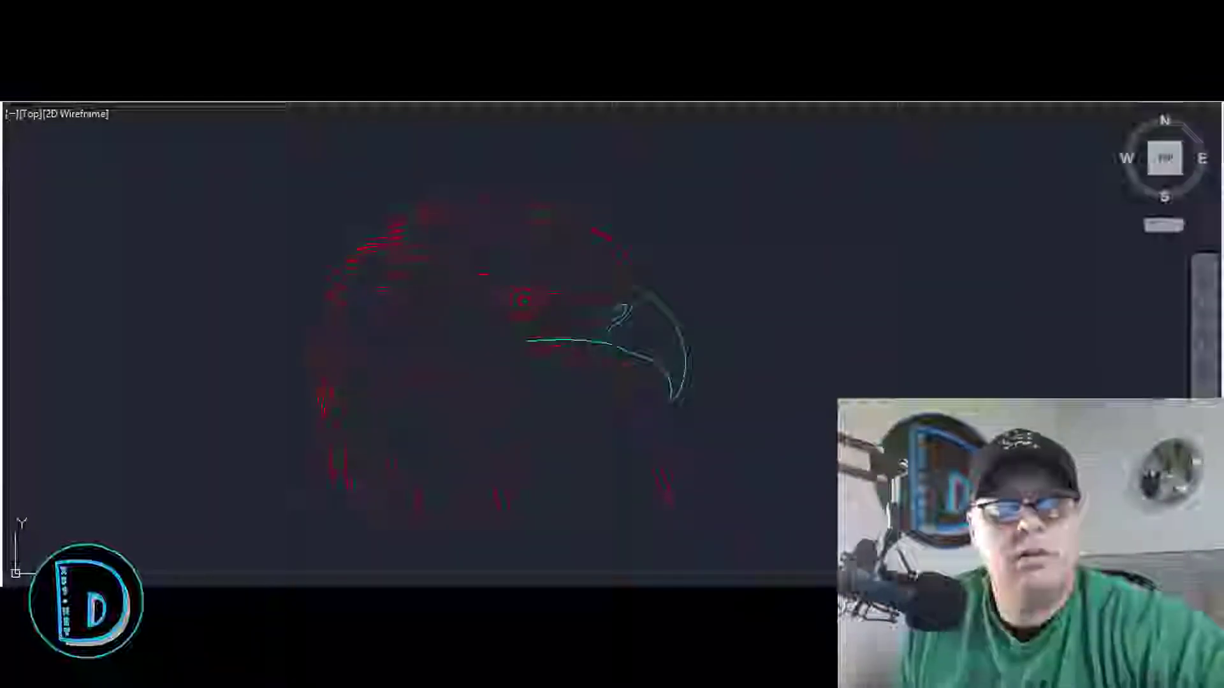
scroll(455, 308, "up", 2)
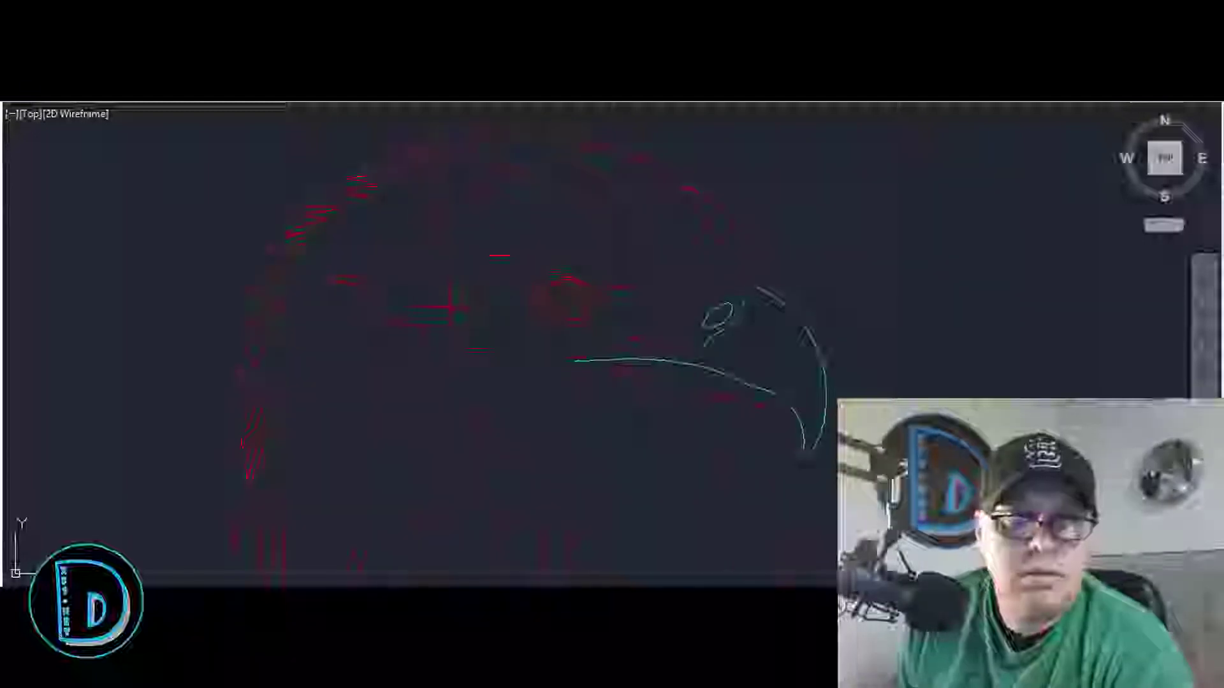
scroll(453, 308, "down", 4)
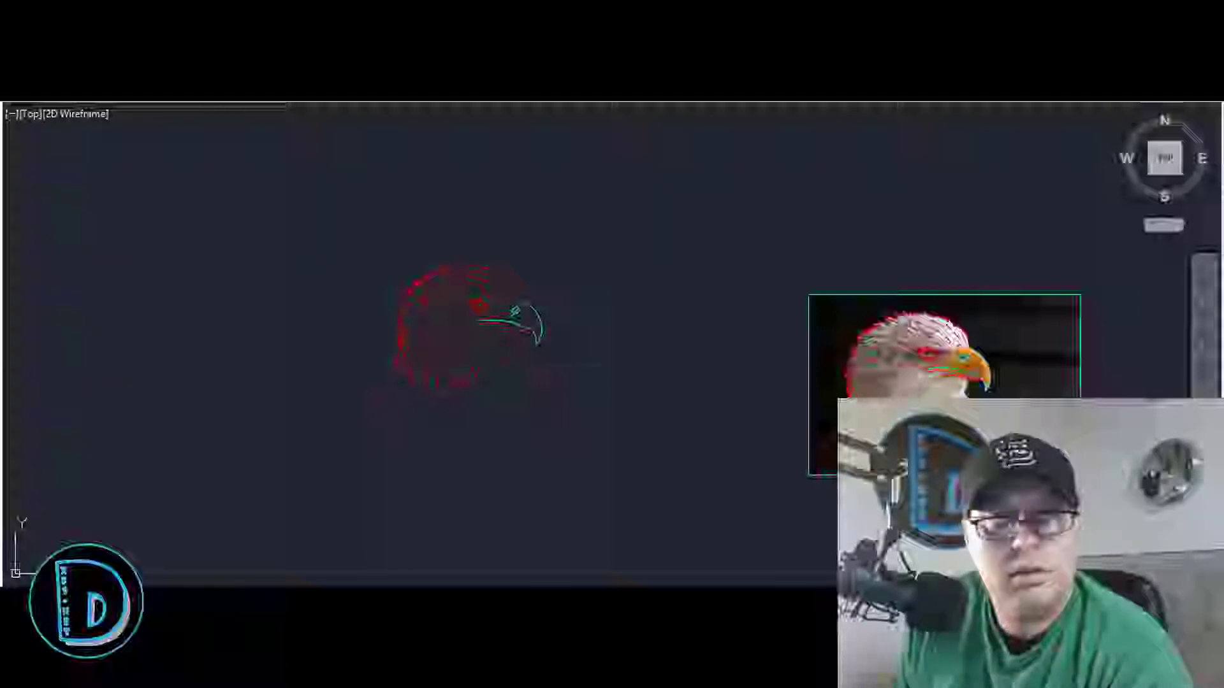
Step: Delete the copied tracing beside the photo
left_click(604, 451)
left_click(288, 169)
key("Delete")
Step: Trace the feather strokes on the throat and the feather tips at the front of the lower neck
scroll(1046, 419, "up", 2)
scroll(959, 386, "up", 5)
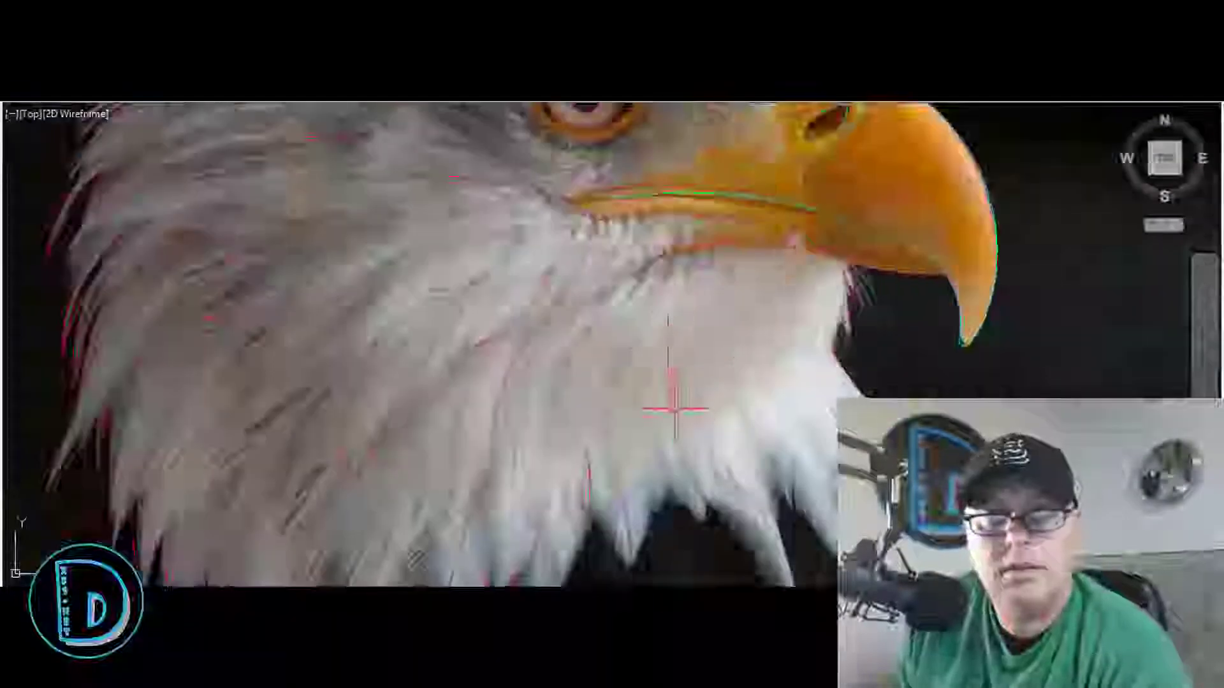
scroll(688, 424, "up", 3)
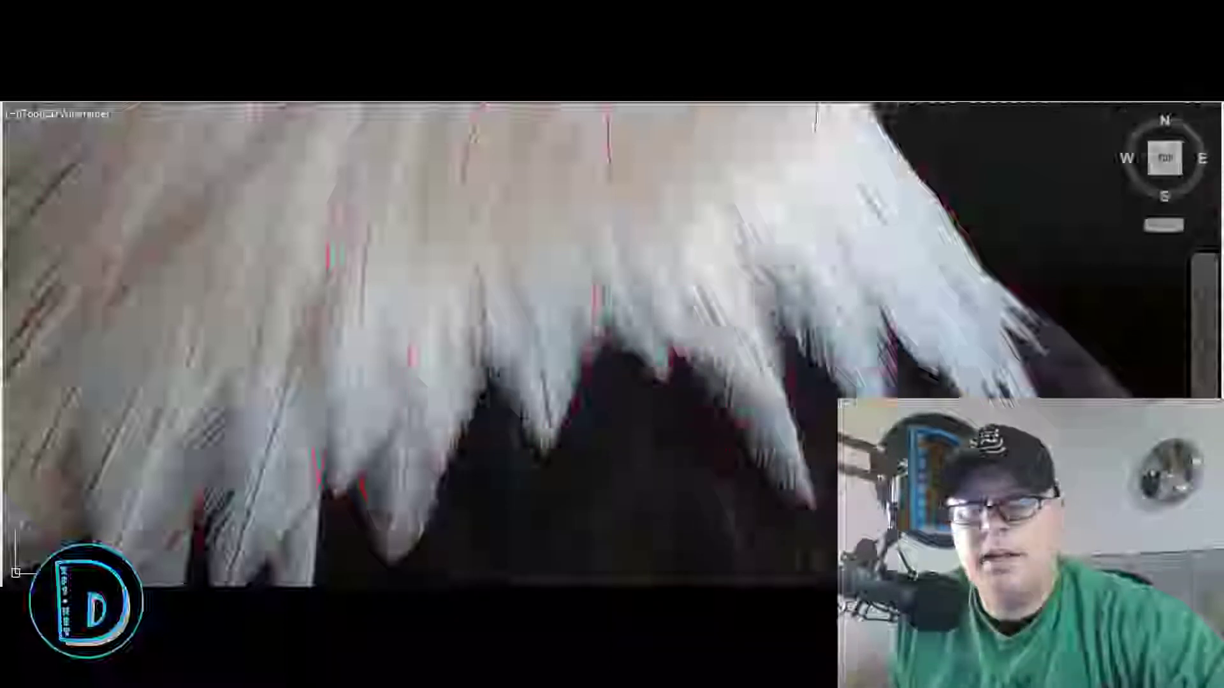
middle_click_drag(886, 337, 560, 293)
scroll(559, 293, "up", 2)
scroll(503, 255, "down", 8)
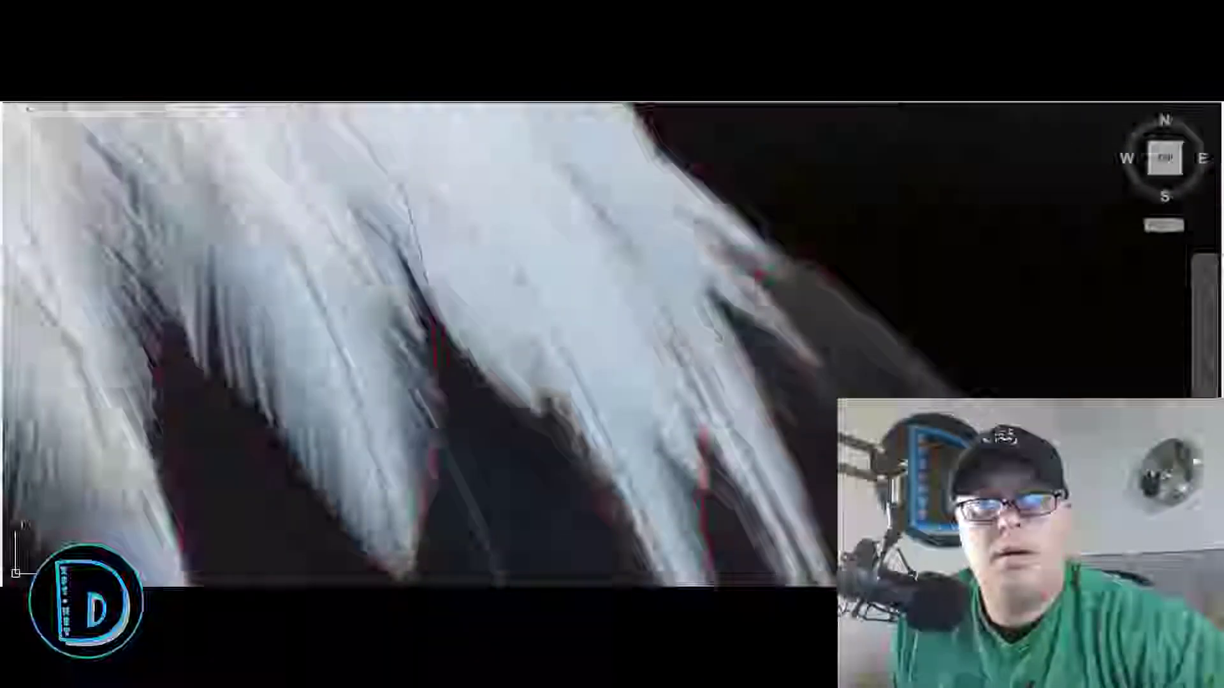
scroll(509, 229, "up", 8)
scroll(504, 200, "down", 9)
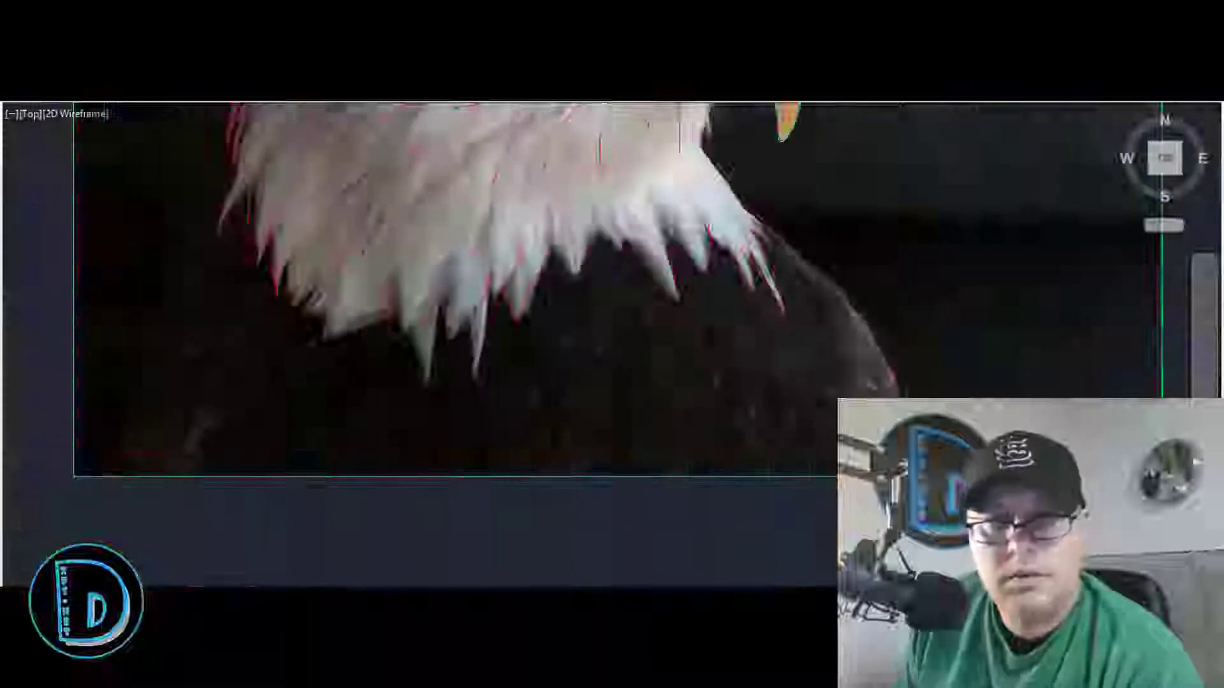
Step: Trace the curved edge of the dark shoulder below the beak and the feather marks on the front of the chest
scroll(1072, 462, "up", 2)
scroll(669, 318, "down", 2)
scroll(336, 418, "up", 2)
middle_click_drag(337, 418, 214, 368)
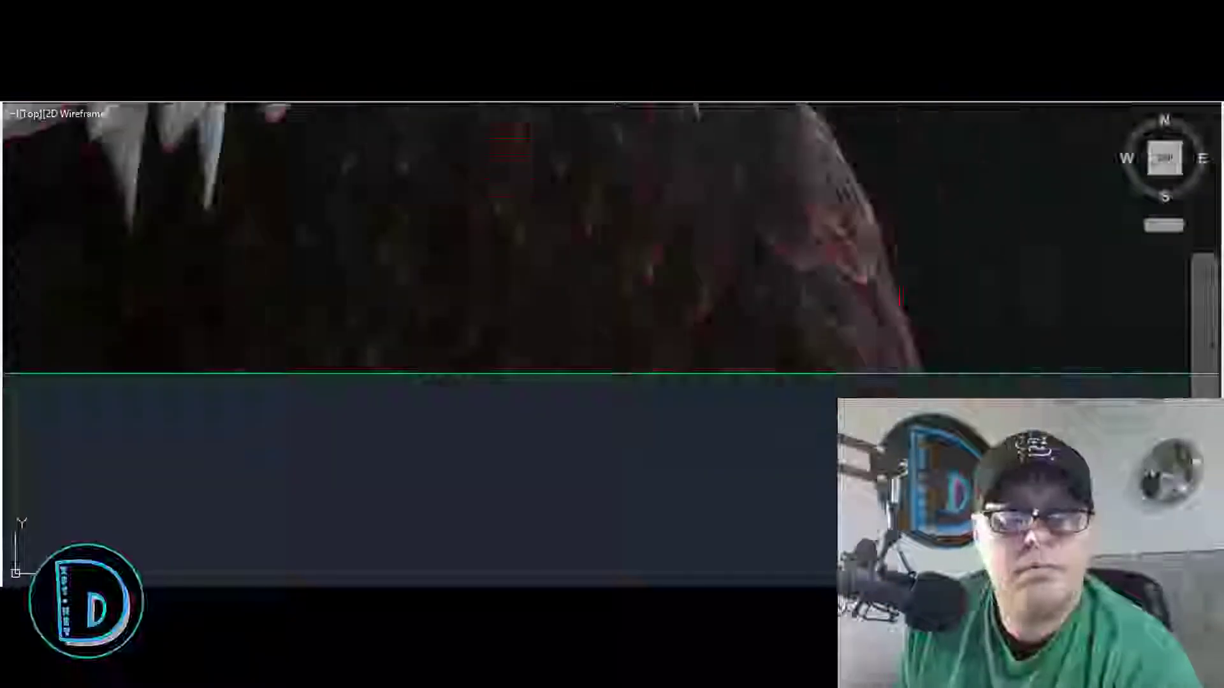
middle_click_drag(1015, 136, 998, 201)
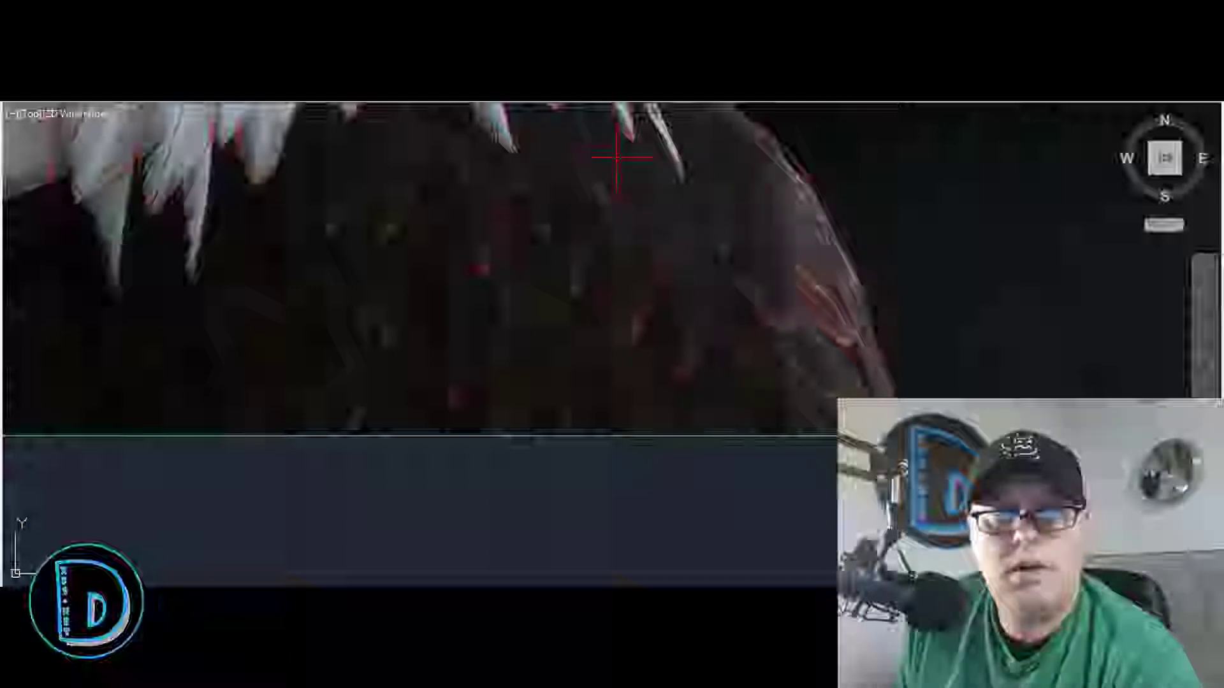
scroll(622, 163, "down", 2)
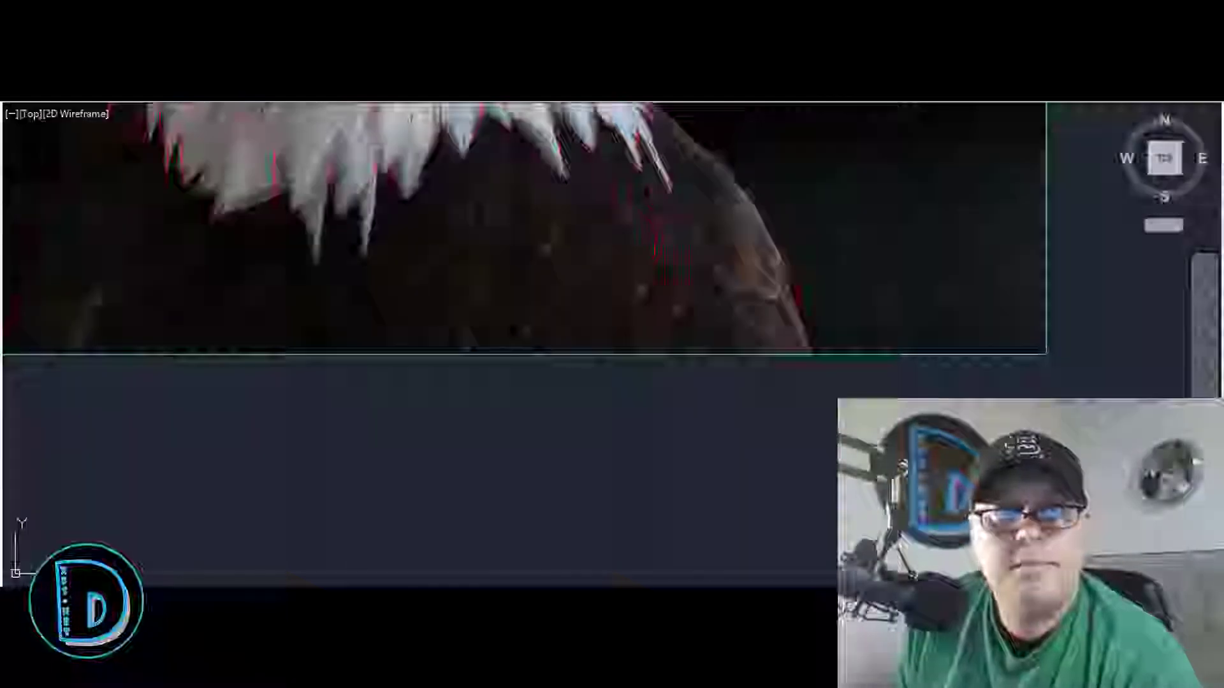
scroll(666, 239, "up", 4)
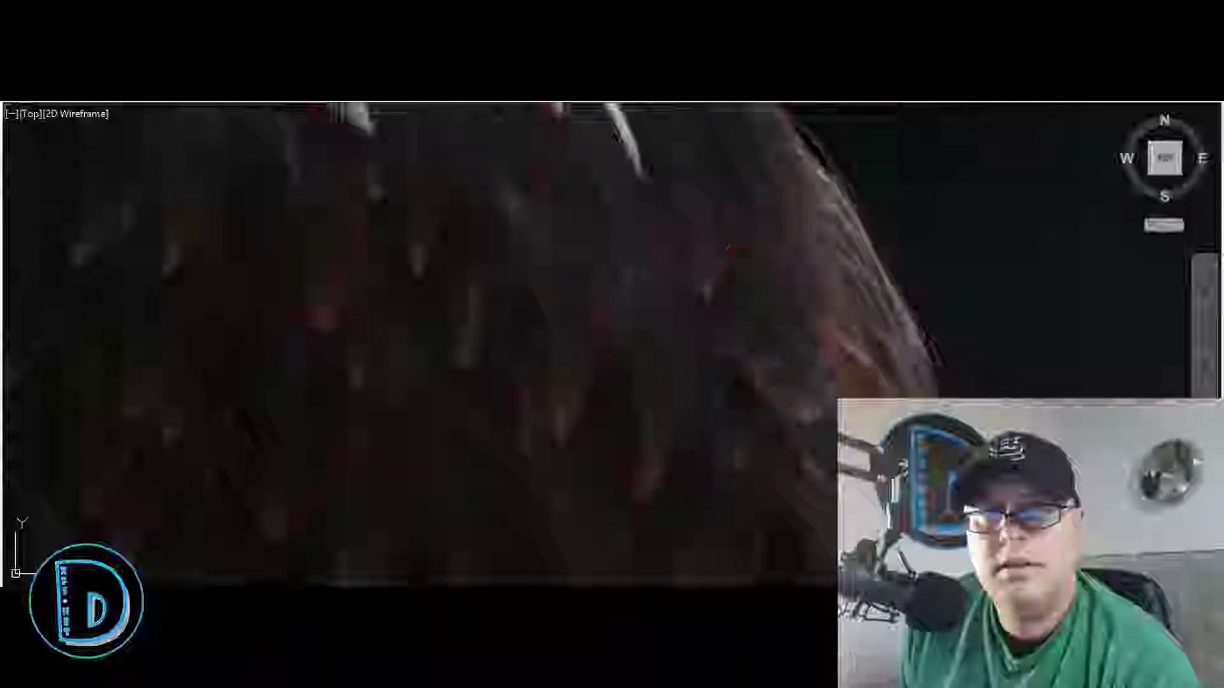
scroll(886, 376, "down", 1)
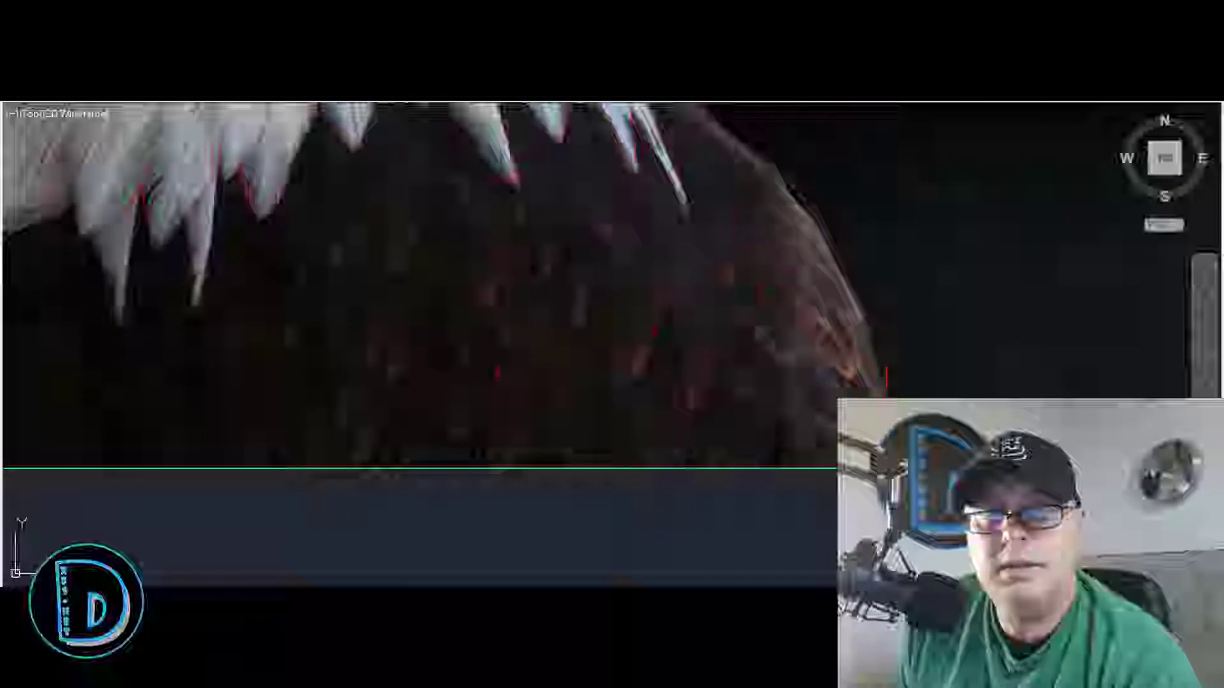
scroll(886, 376, "down", 1)
scroll(893, 143, "up", 4)
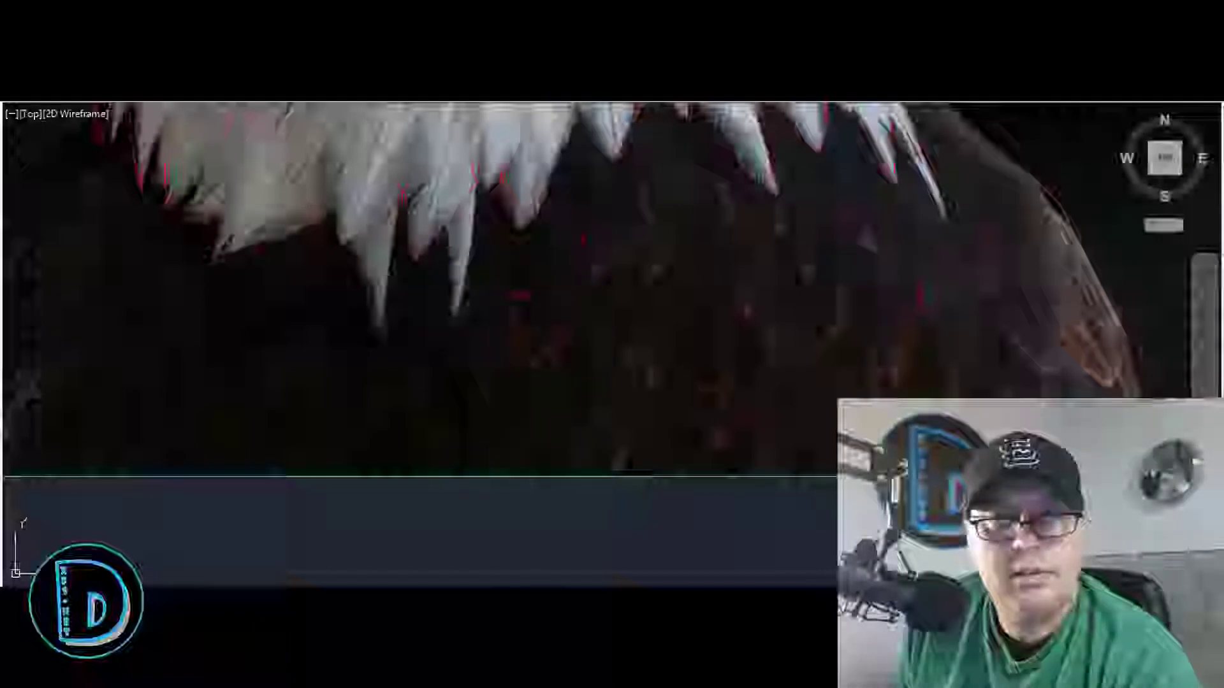
Step: Trace the remaining feathers across the dark body below the neck and the edge of the eagle's back near the photo's lower-left corner
scroll(529, 357, "down", 2)
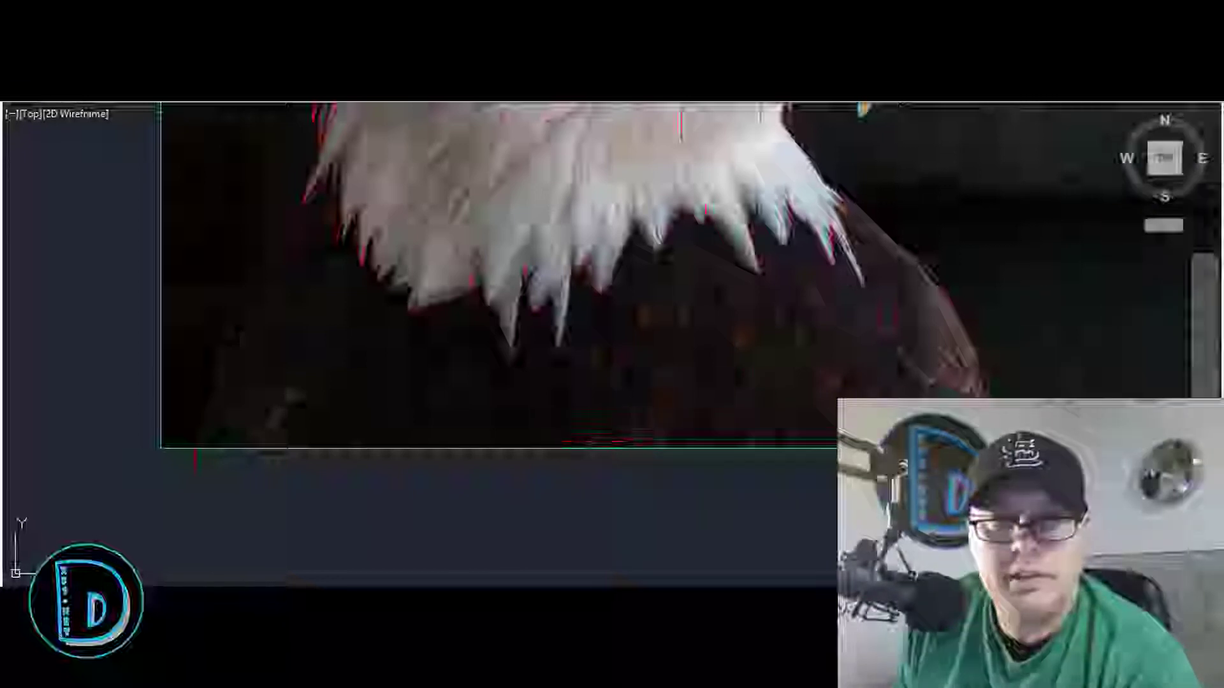
scroll(641, 433, "up", 2)
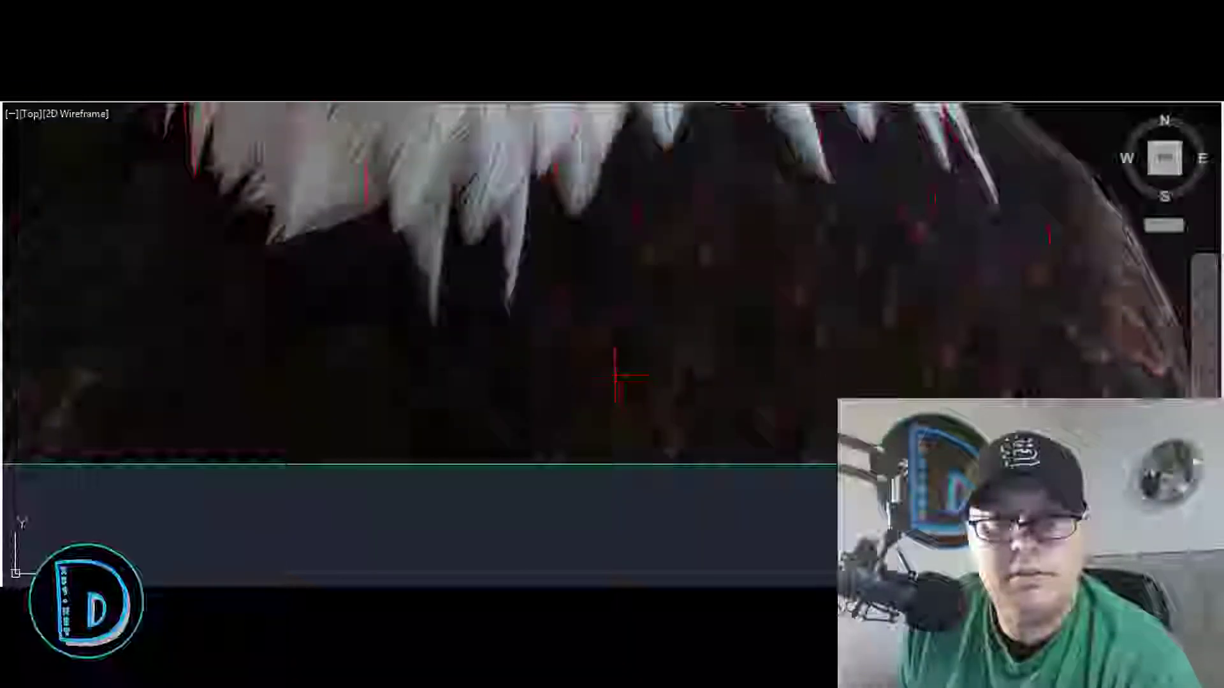
scroll(618, 408, "down", 3)
scroll(657, 450, "up", 3)
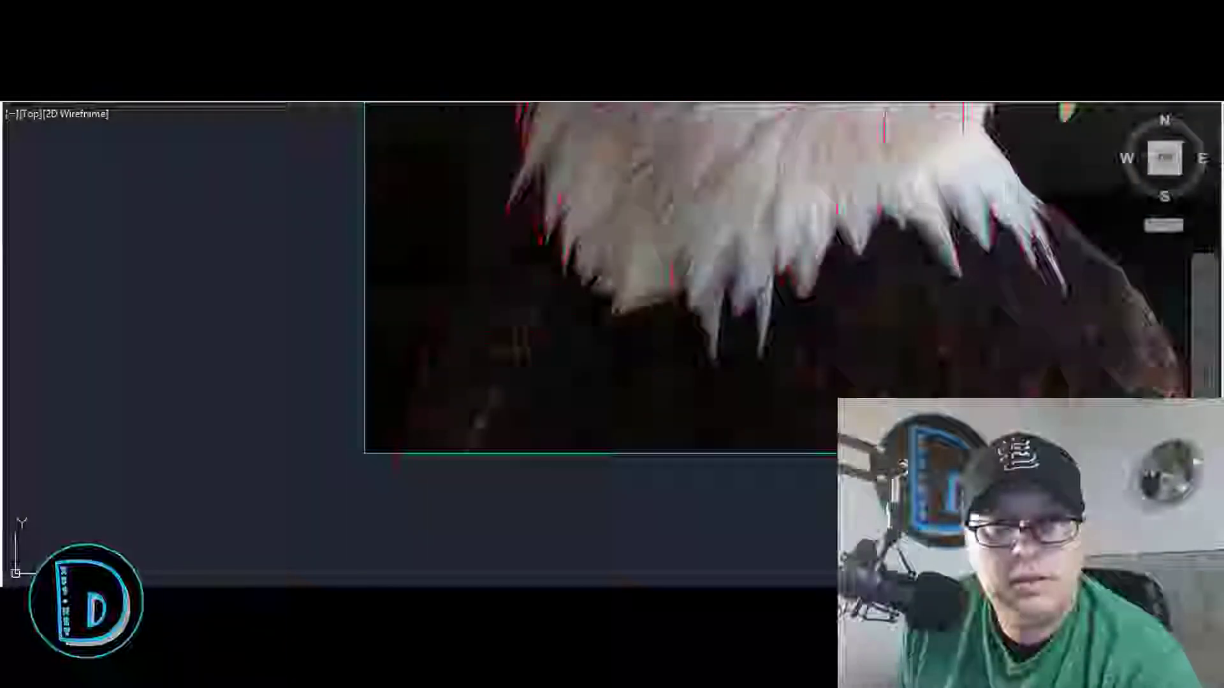
scroll(599, 395, "down", 5)
scroll(606, 395, "up", 5)
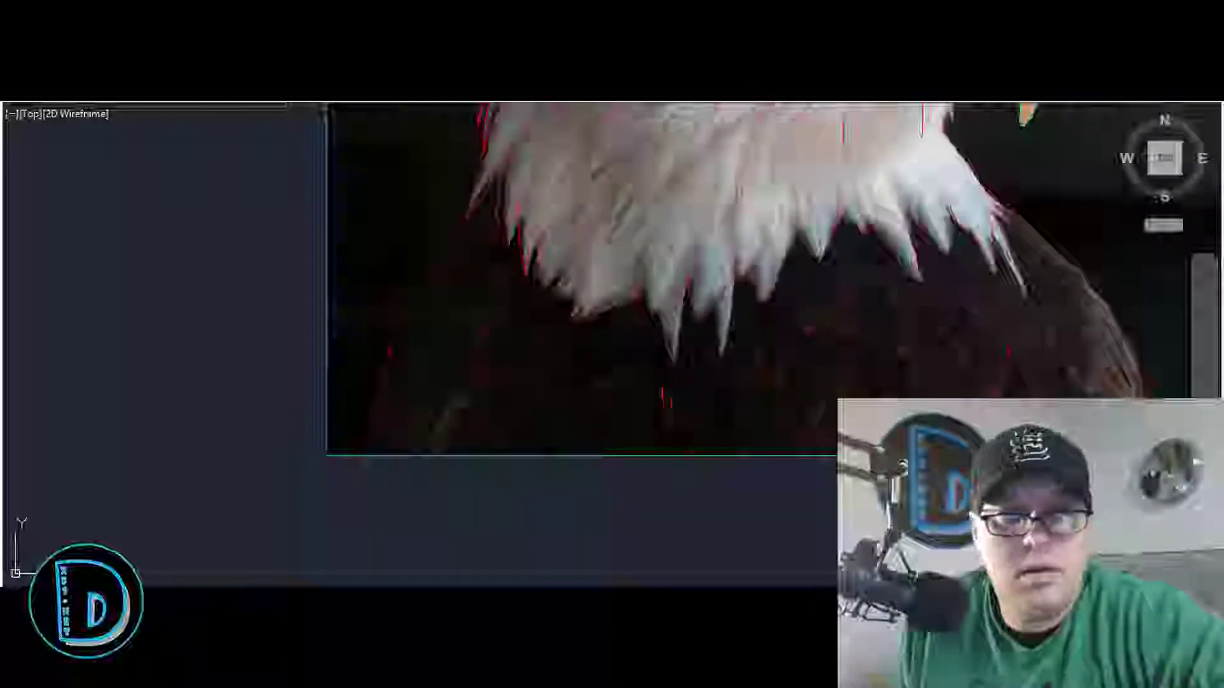
scroll(456, 308, "up", 2)
middle_click_drag(385, 391, 410, 236)
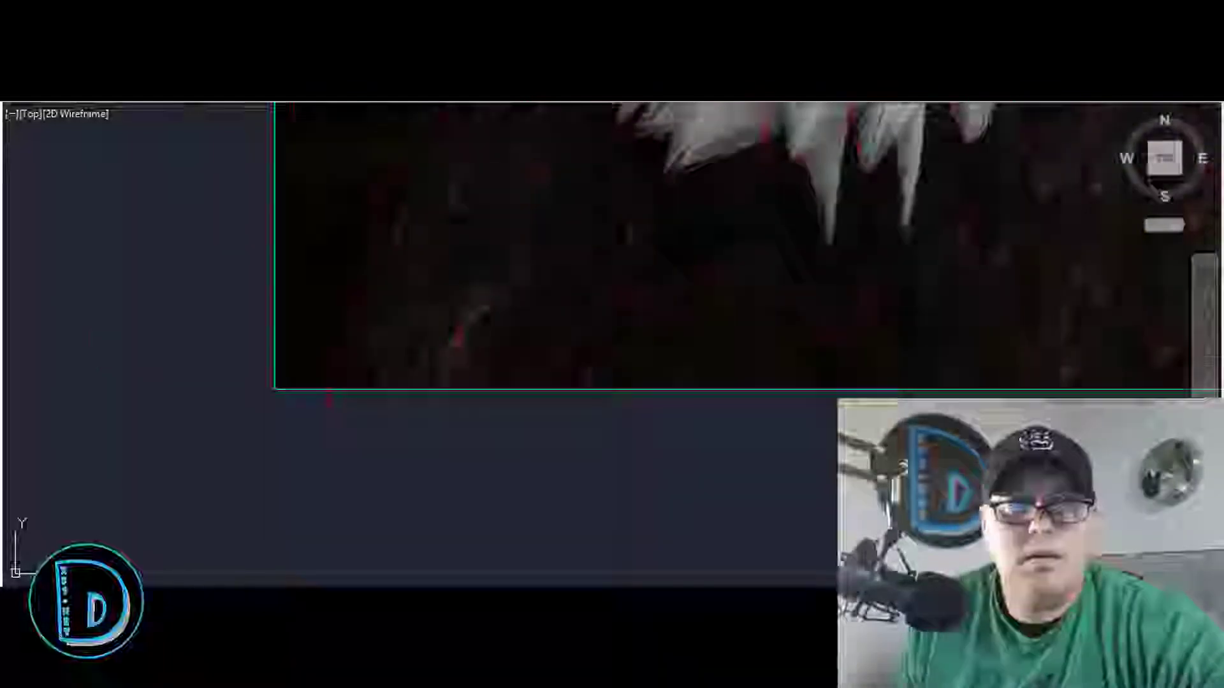
scroll(561, 411, "up", 2)
scroll(357, 383, "down", 6)
middle_click_drag(357, 382, 413, 514)
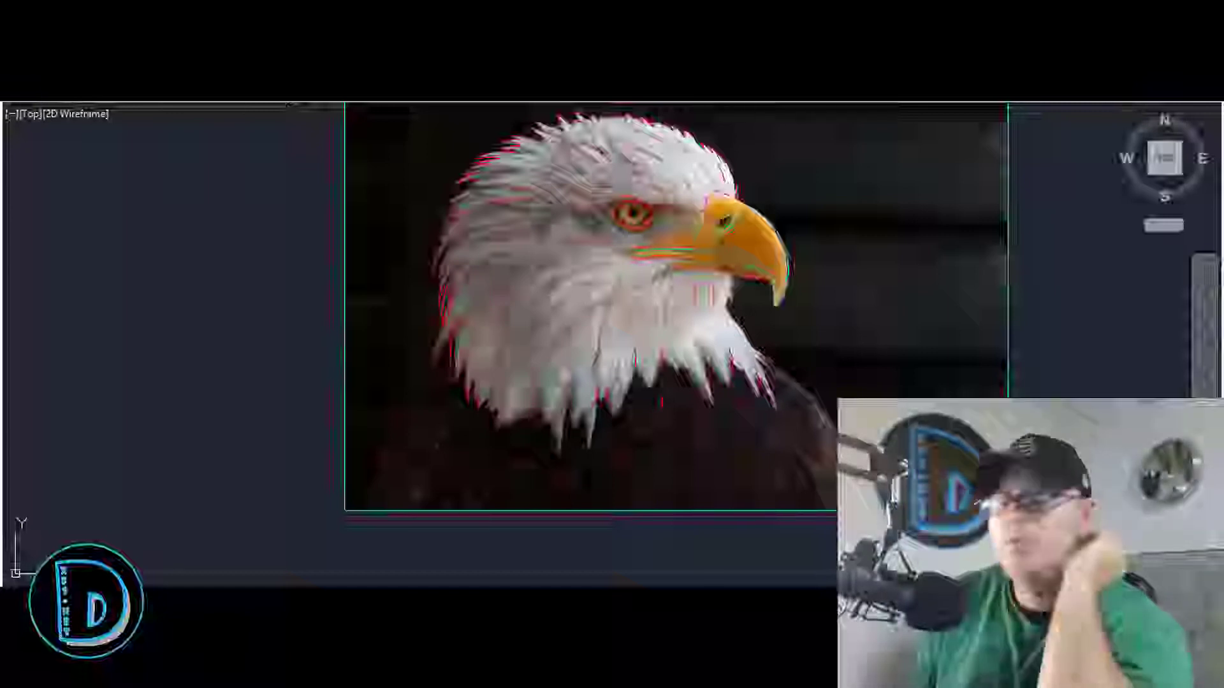
Step: Examine the traced head, neck and shoulder against the photo for missing feather strokes
scroll(448, 331, "up", 2)
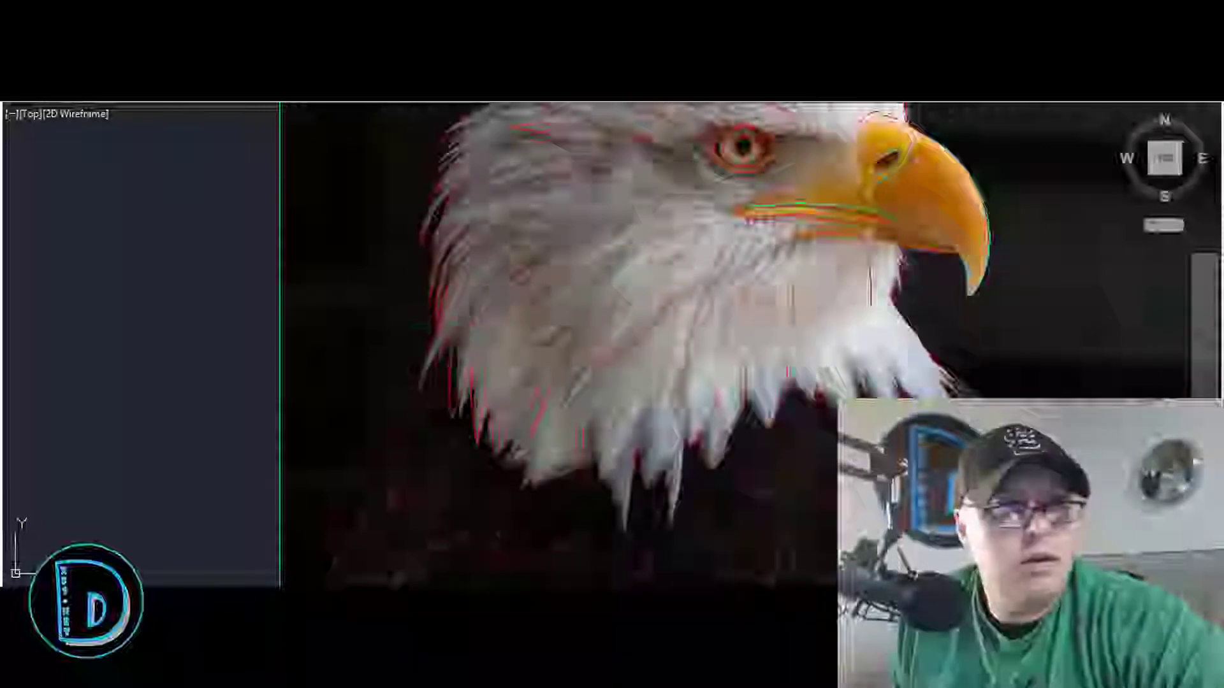
scroll(575, 402, "down", 3)
scroll(617, 230, "up", 3)
scroll(617, 229, "up", 2)
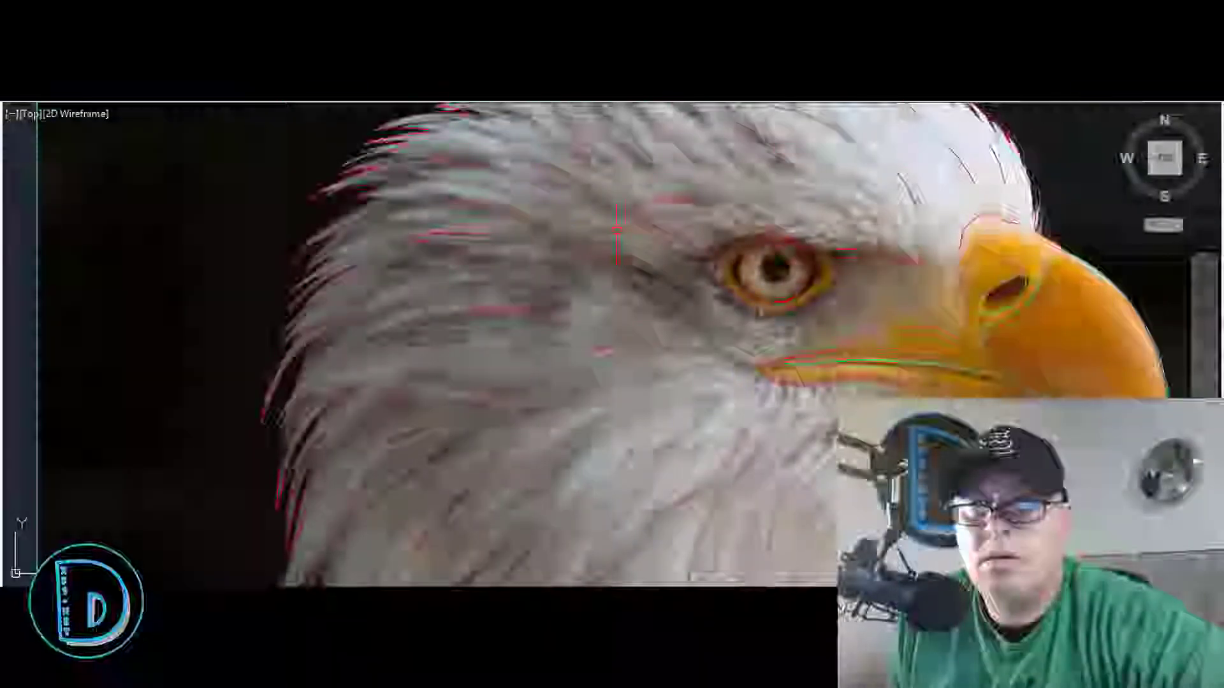
scroll(733, 319, "down", 3)
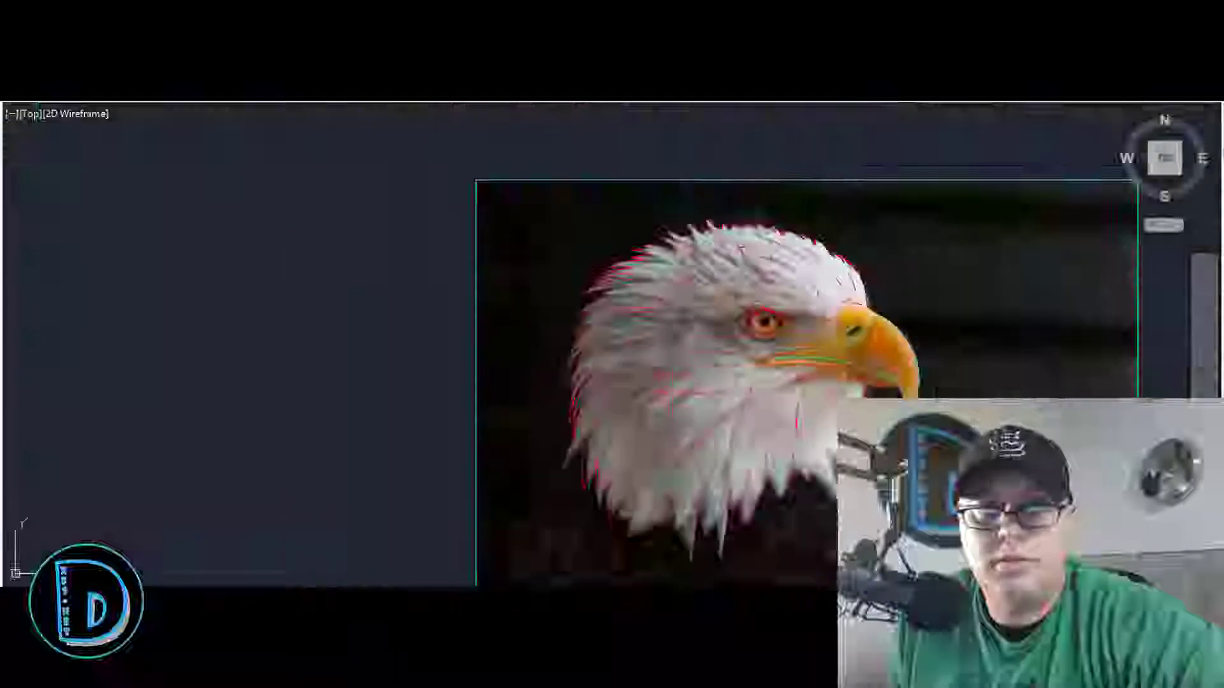
scroll(695, 285, "down", 2)
scroll(662, 397, "up", 2)
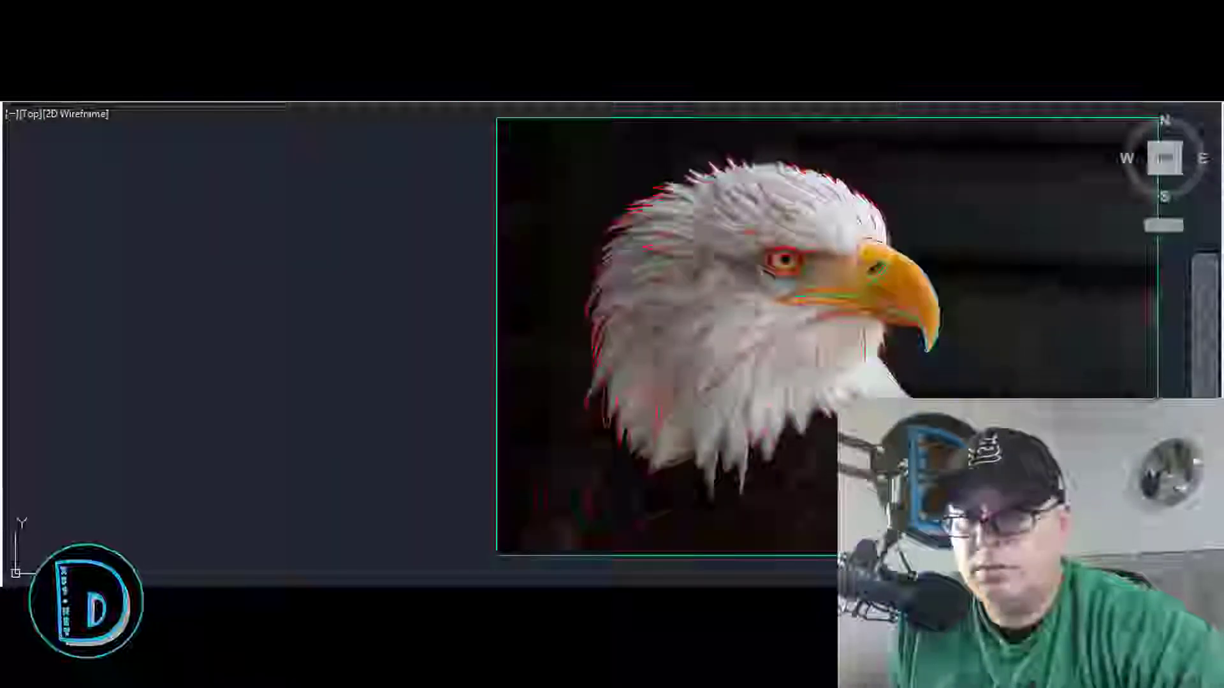
scroll(678, 337, "down", 2)
scroll(880, 506, "up", 4)
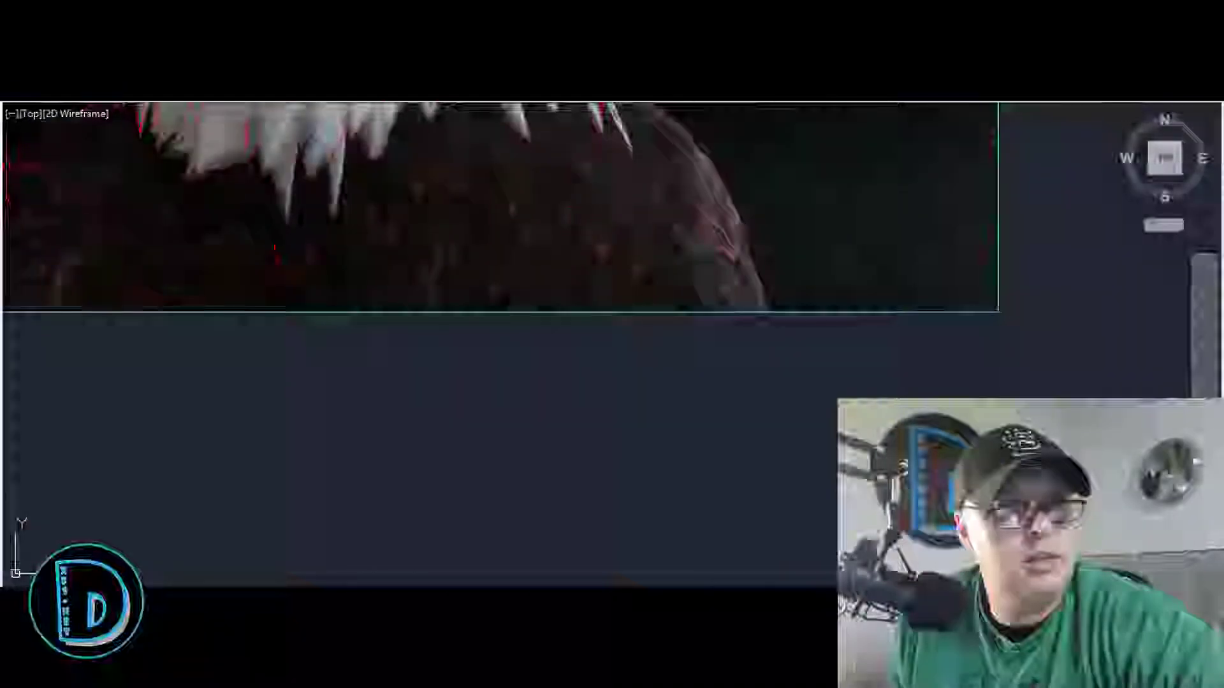
scroll(506, 264, "up", 2)
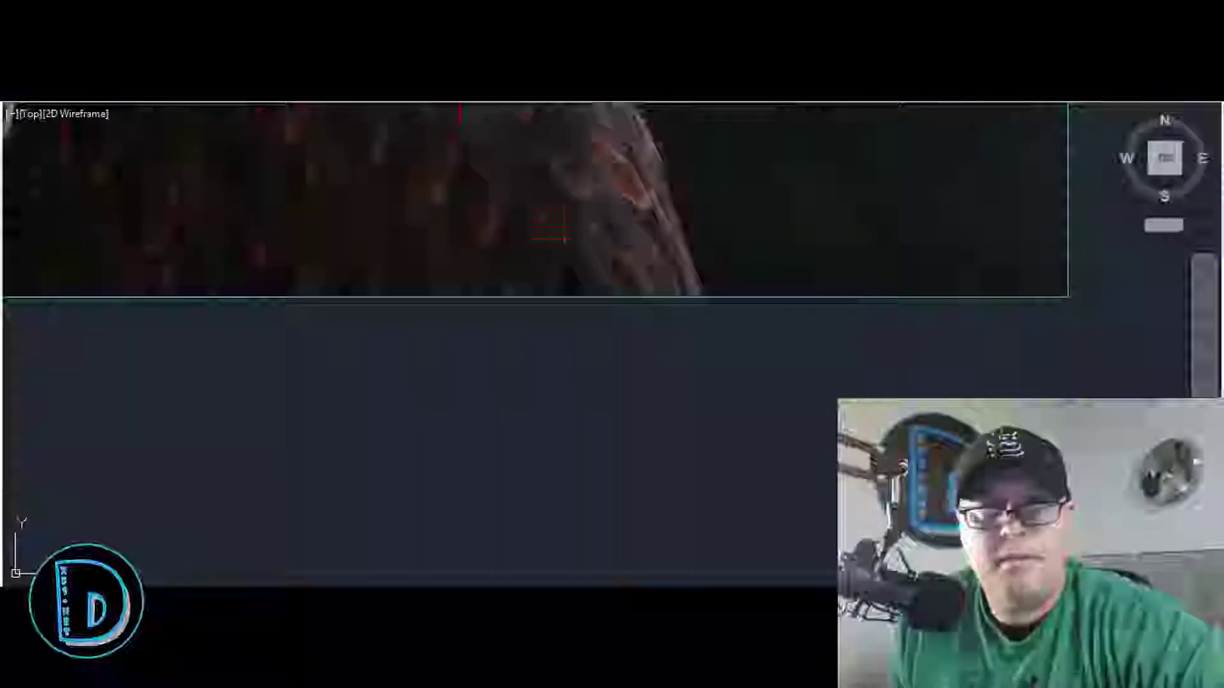
scroll(507, 264, "up", 2)
Step: Move the whole eagle tracing off the photo into the empty space to its left
scroll(637, 315, "down", 8)
left_click(402, 151)
left_click(706, 394)
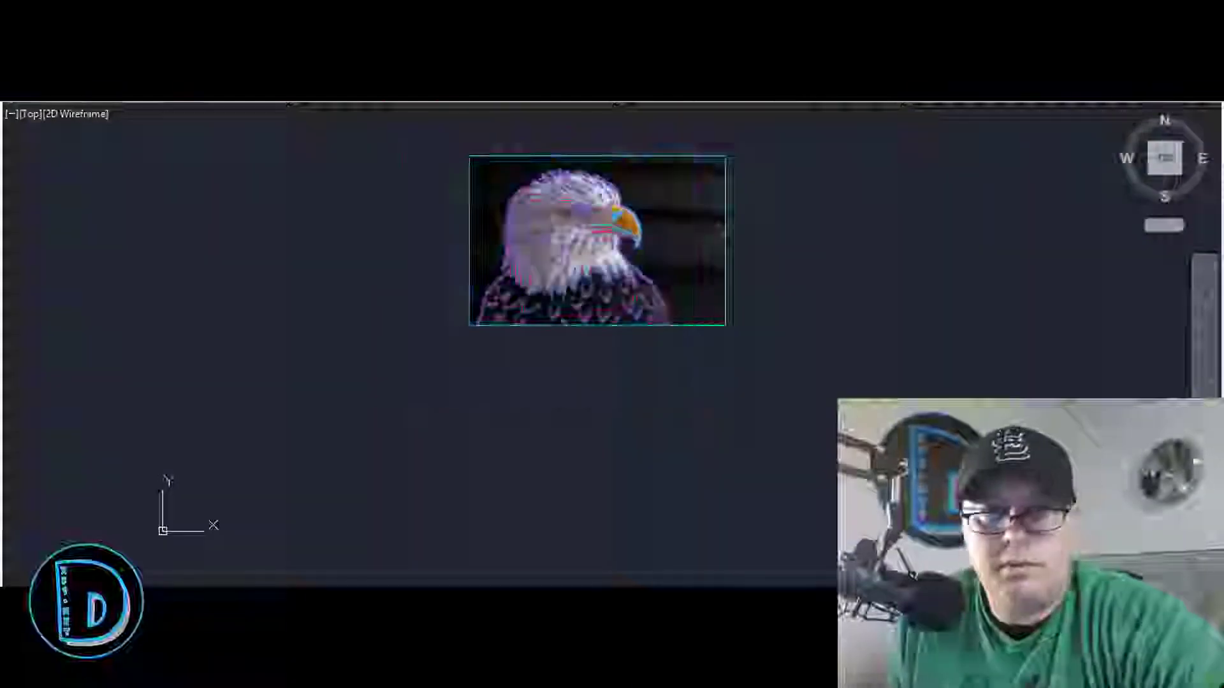
type("m")
key("Return")
left_click(699, 392)
scroll(962, 413, "down", 4)
left_click(641, 381)
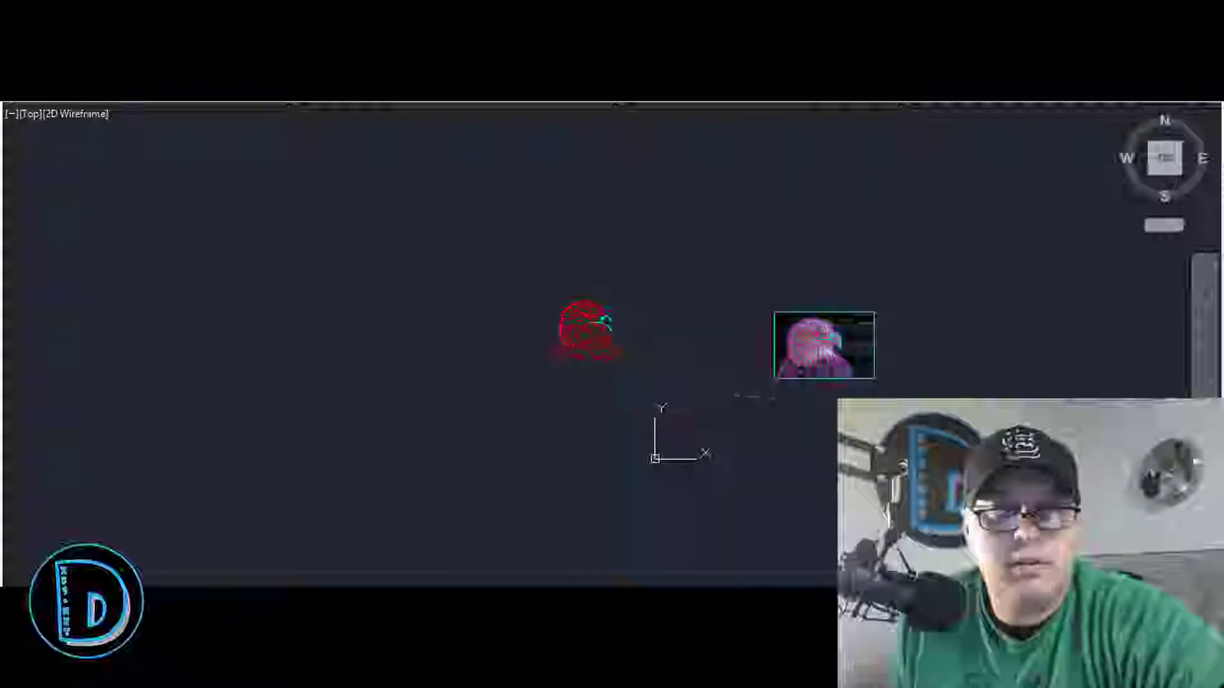
Step: Change all of the moved eagle linework to the same cyan-green as the beak lines
scroll(645, 273, "up", 5)
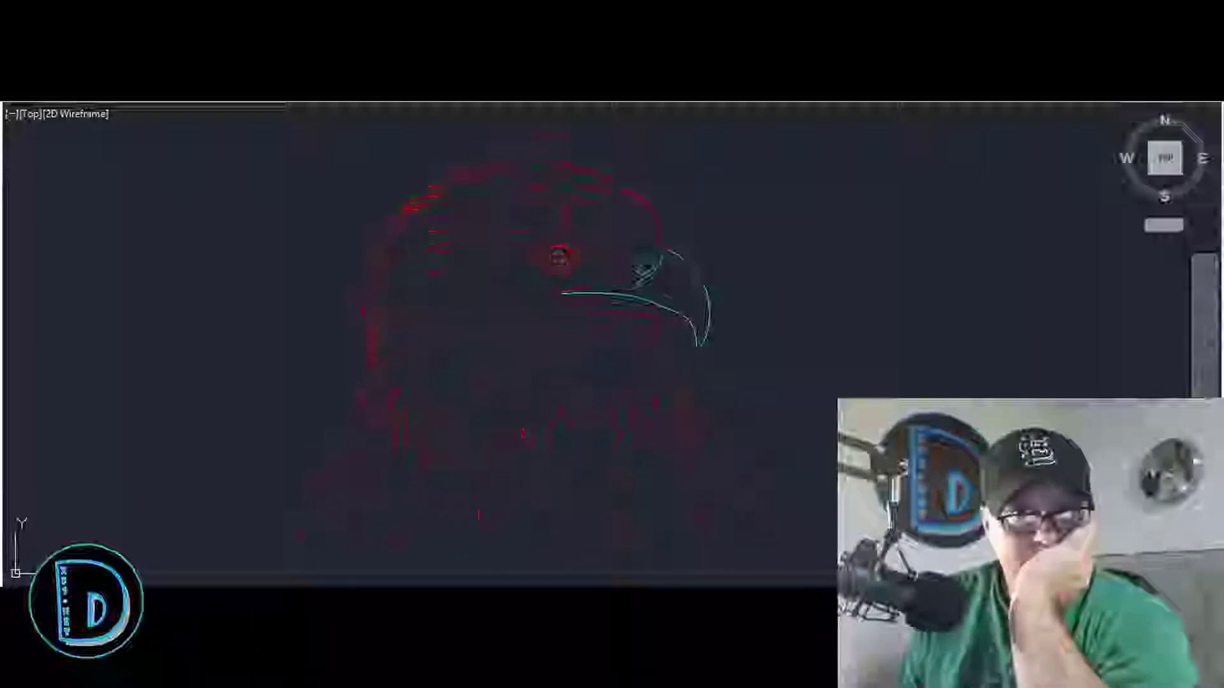
scroll(557, 175, "up", 3)
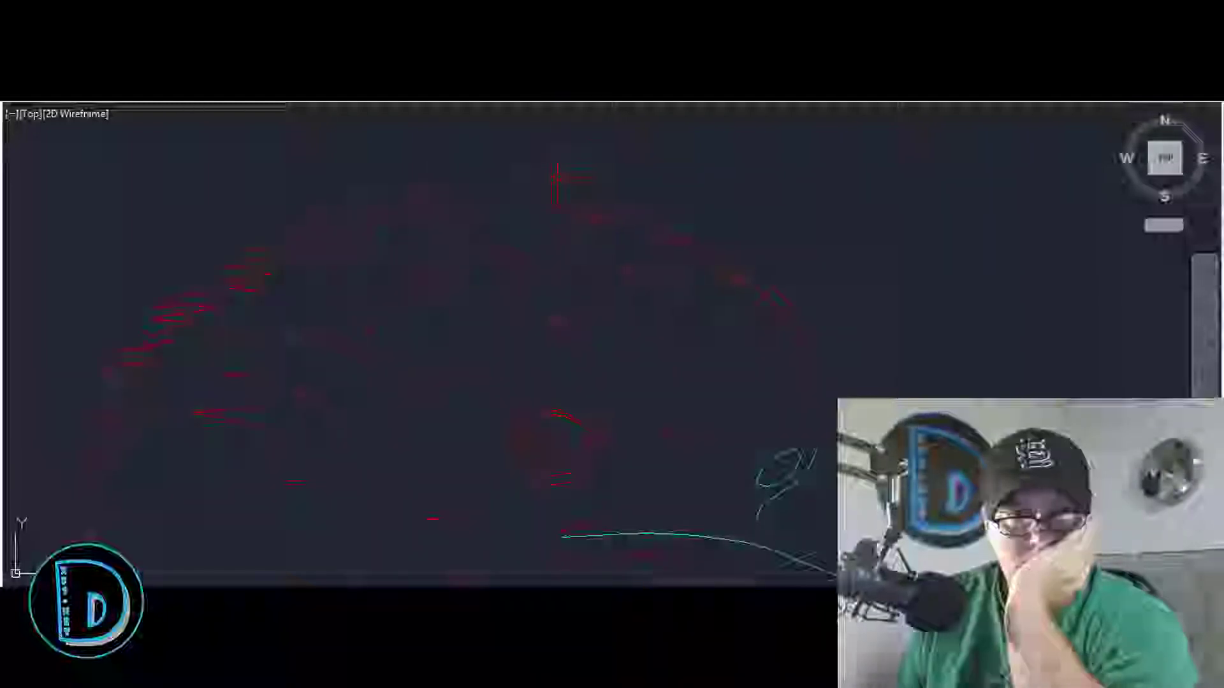
scroll(557, 180, "down", 3)
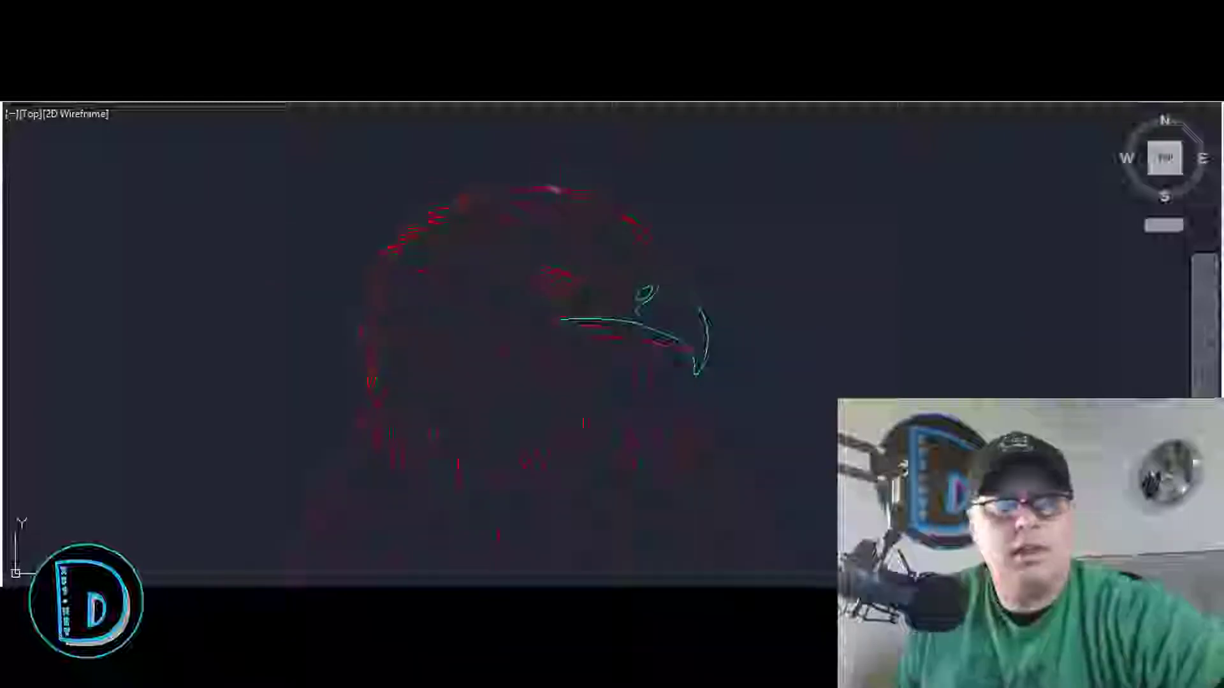
scroll(491, 247, "down", 3)
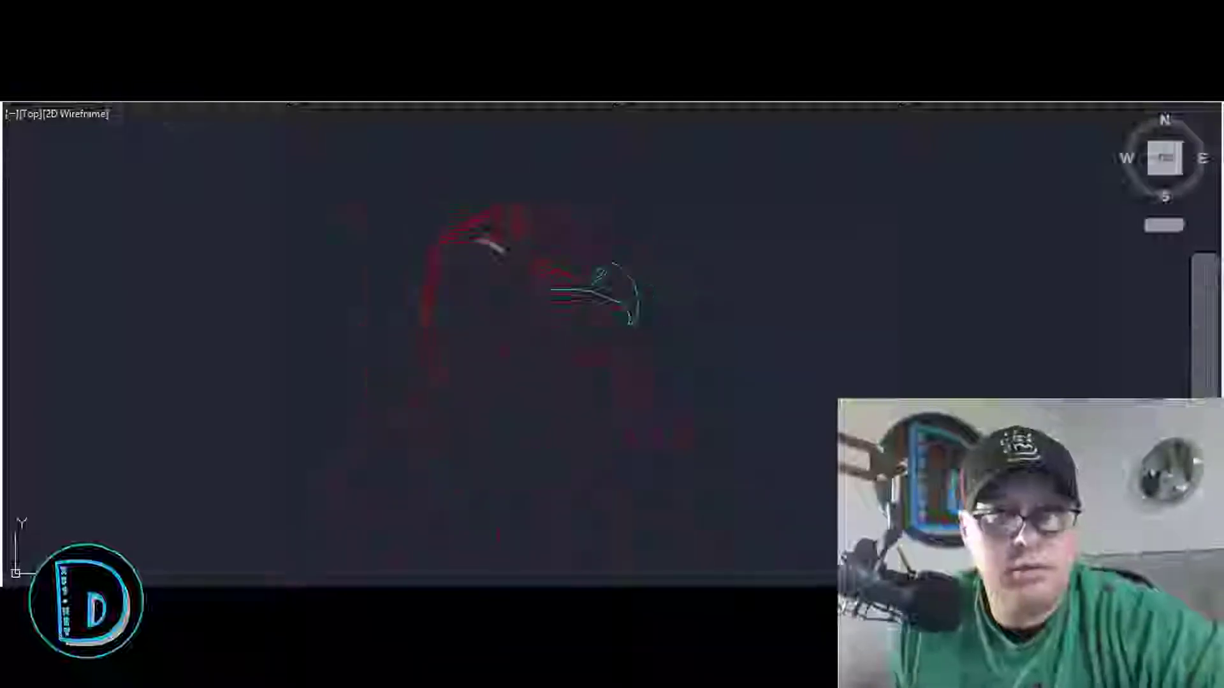
left_click(332, 185)
left_click(765, 498)
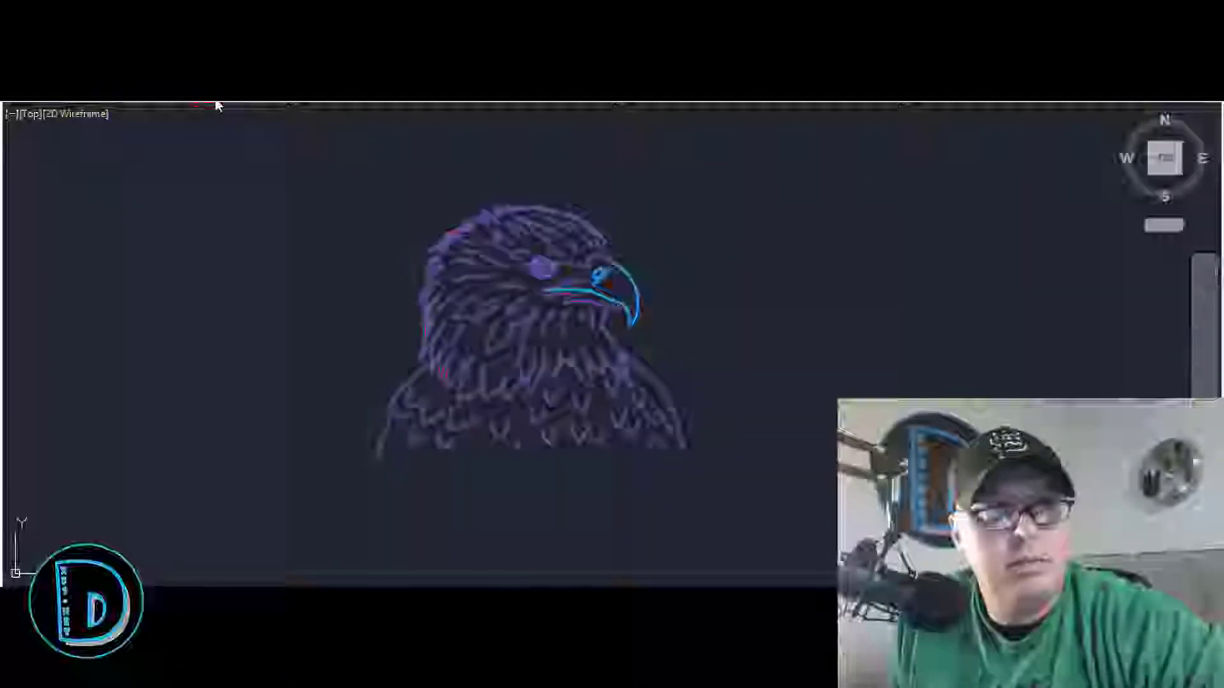
left_click(331, 102)
left_click(341, 177)
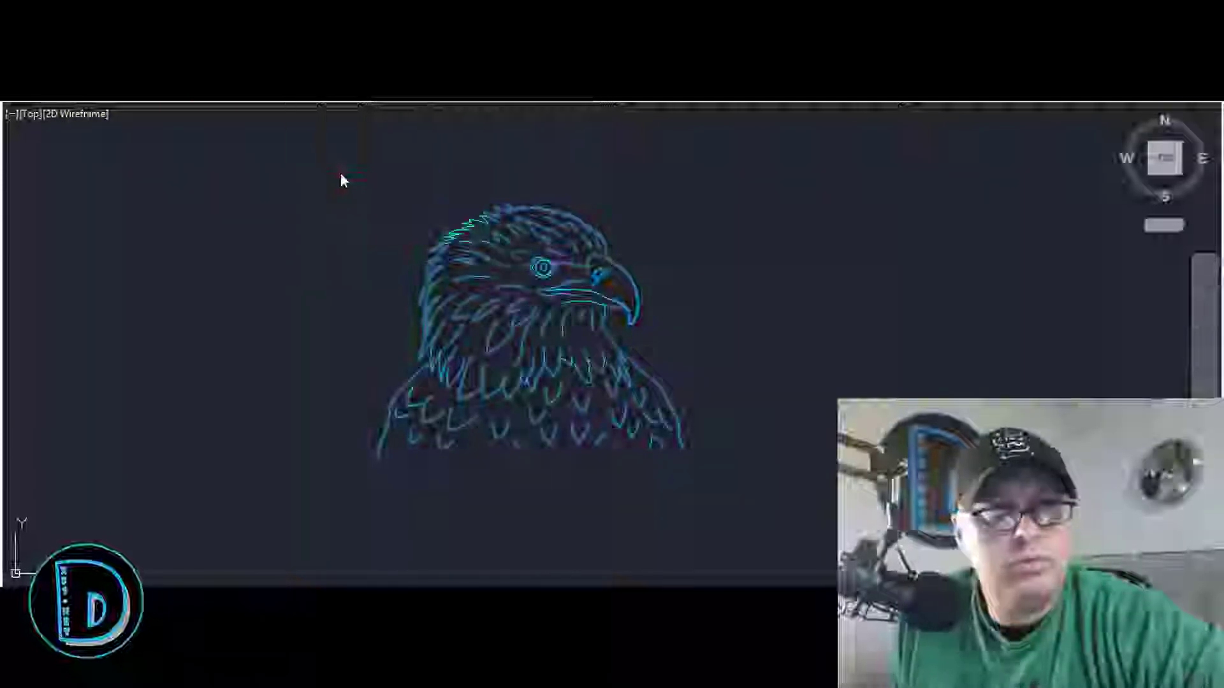
key("Escape")
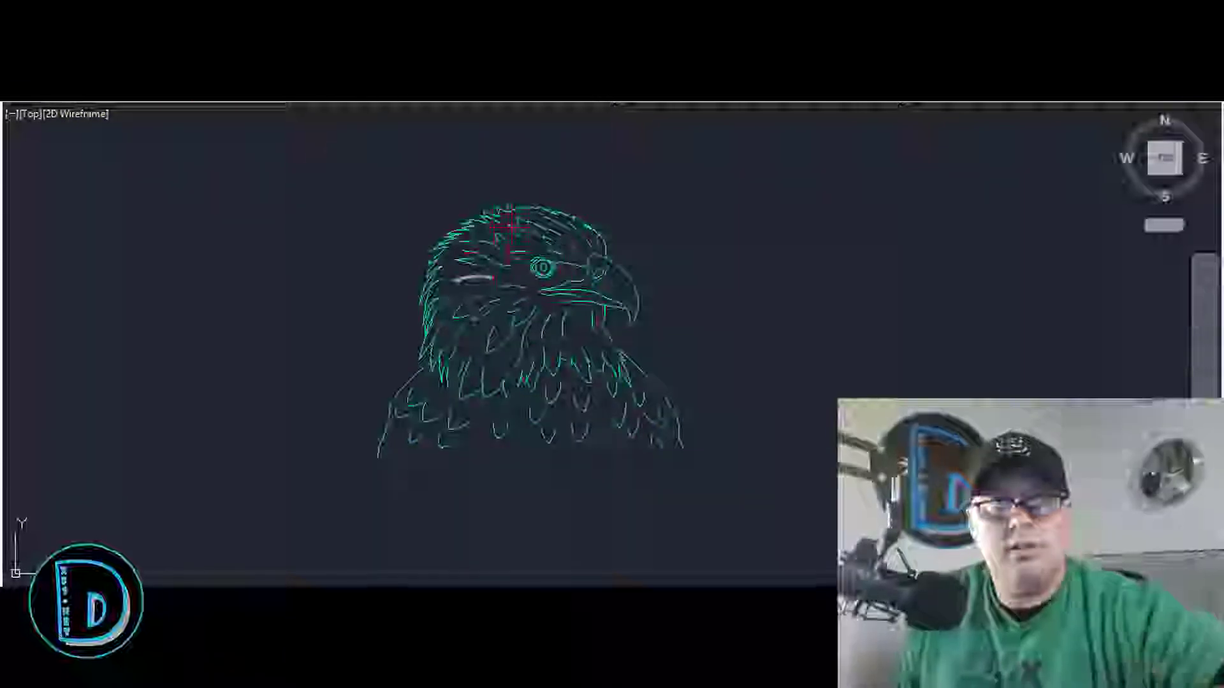
Step: Delete the stray arc running past the point where two feather strokes meet at the upper back of the head
scroll(508, 228, "up", 5)
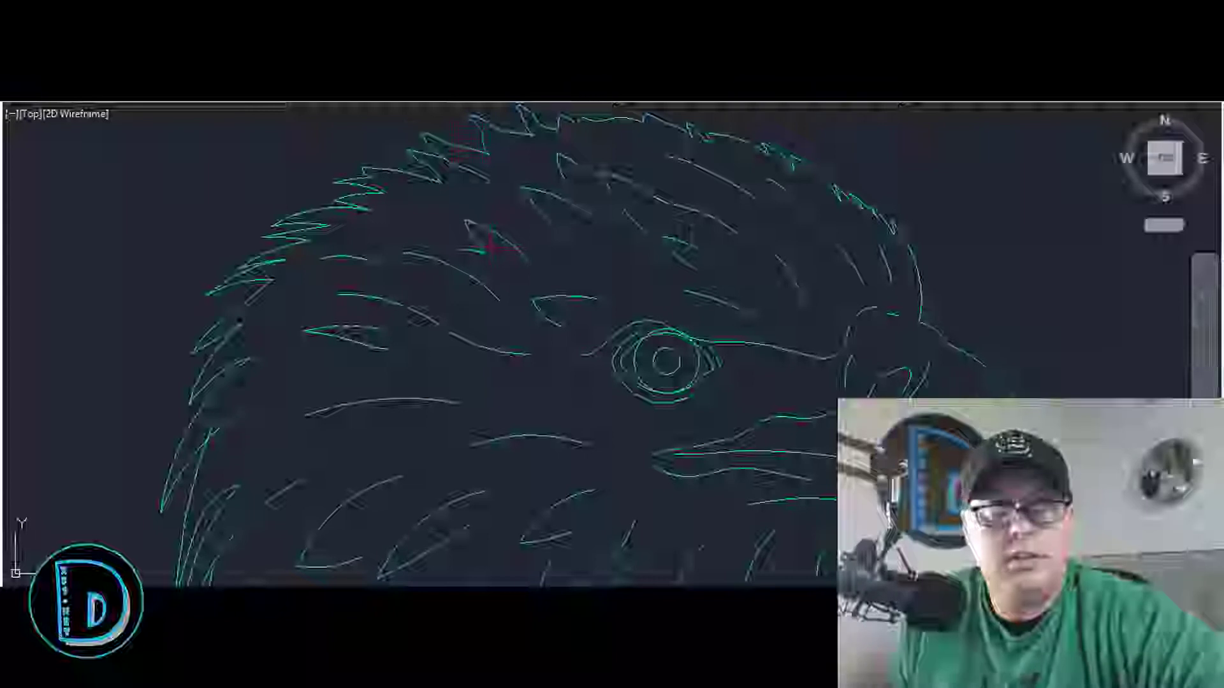
scroll(414, 128, "up", 6)
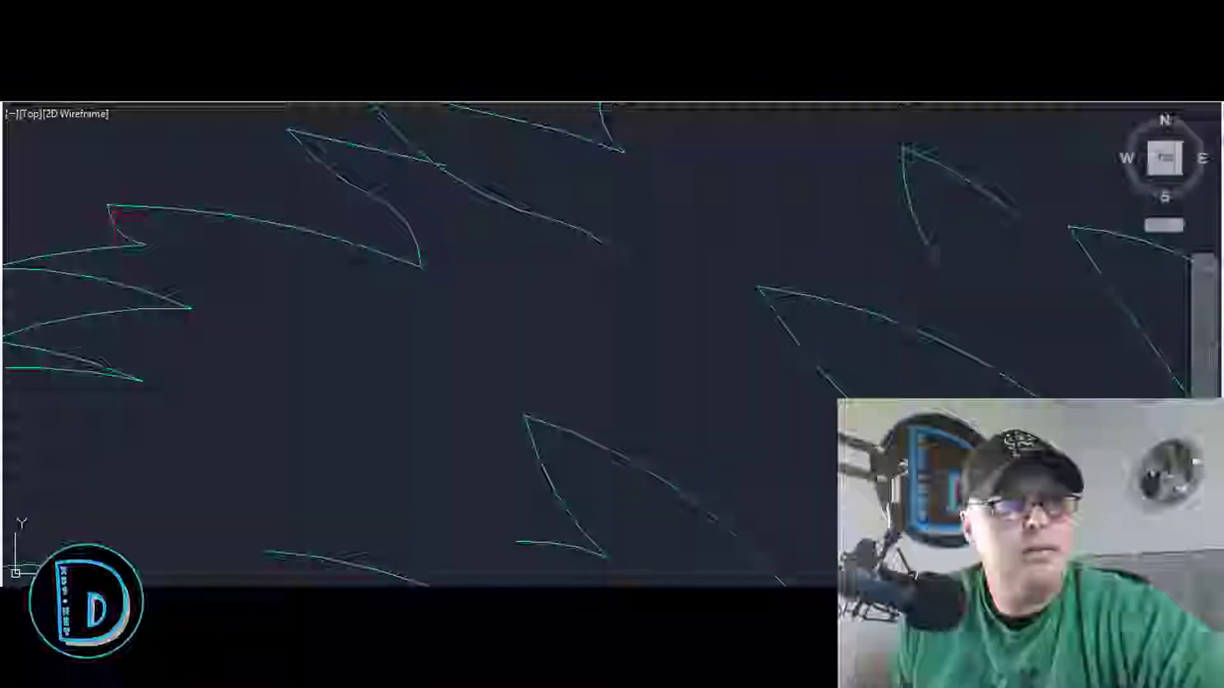
scroll(410, 116, "up", 3)
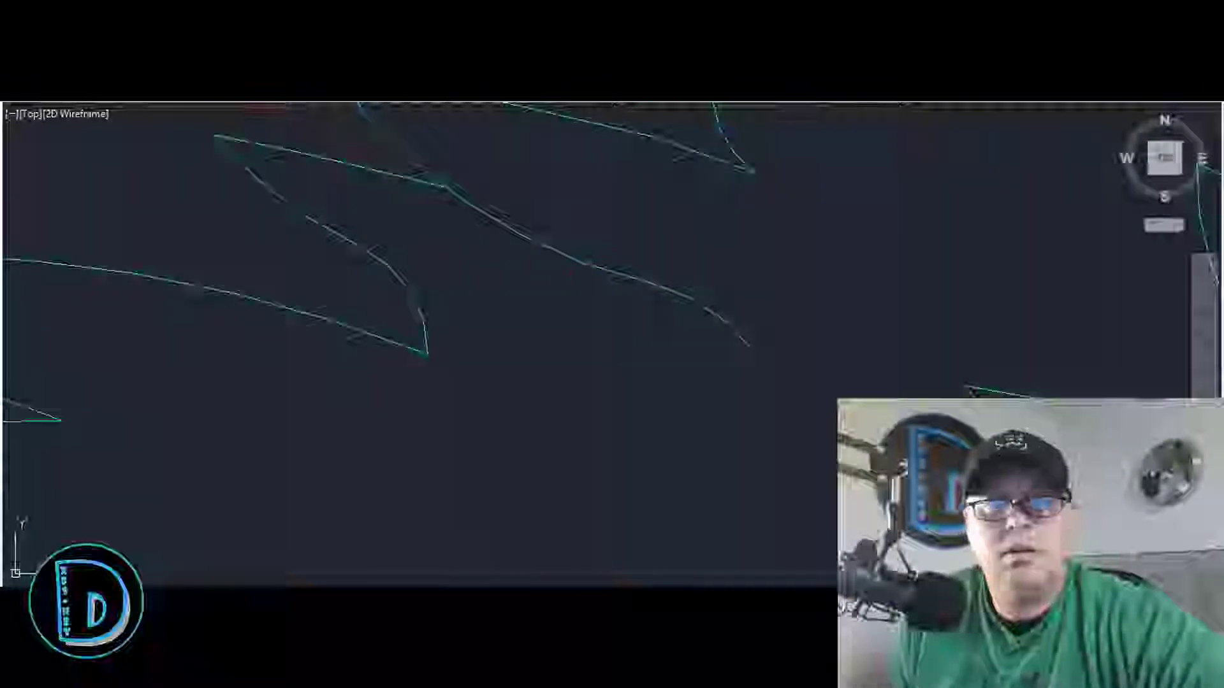
left_click(347, 142)
left_click(647, 281)
left_click(480, 246)
left_click(410, 179)
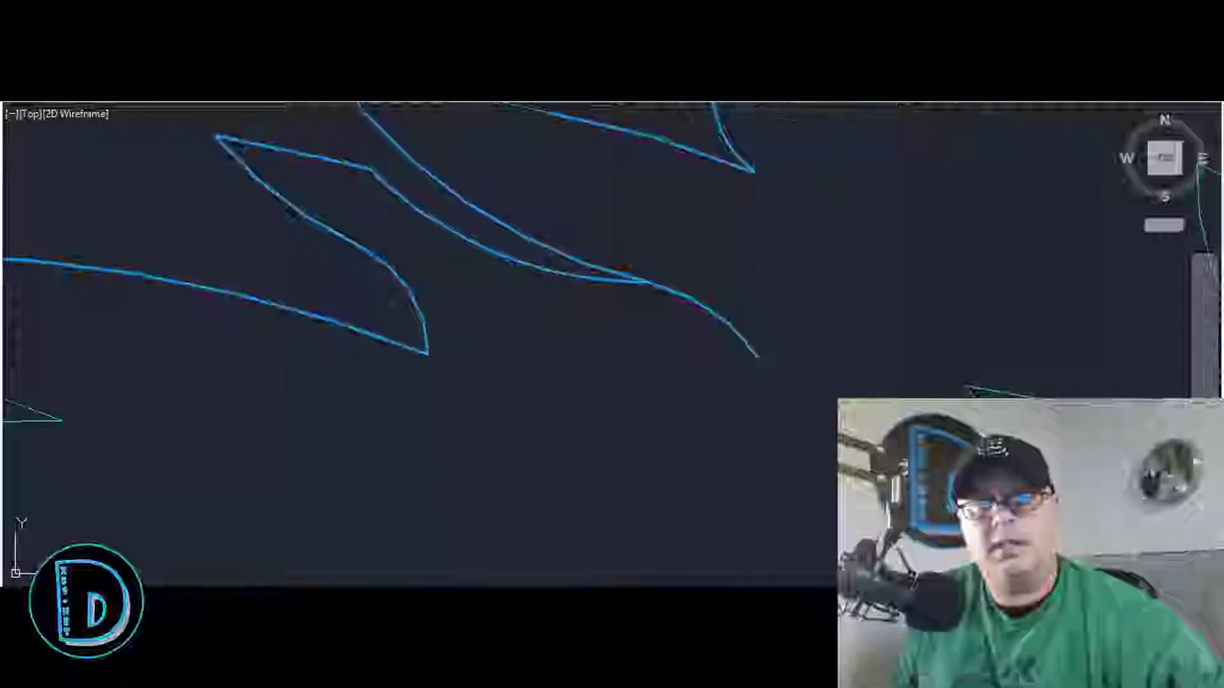
scroll(682, 281, "down", 2)
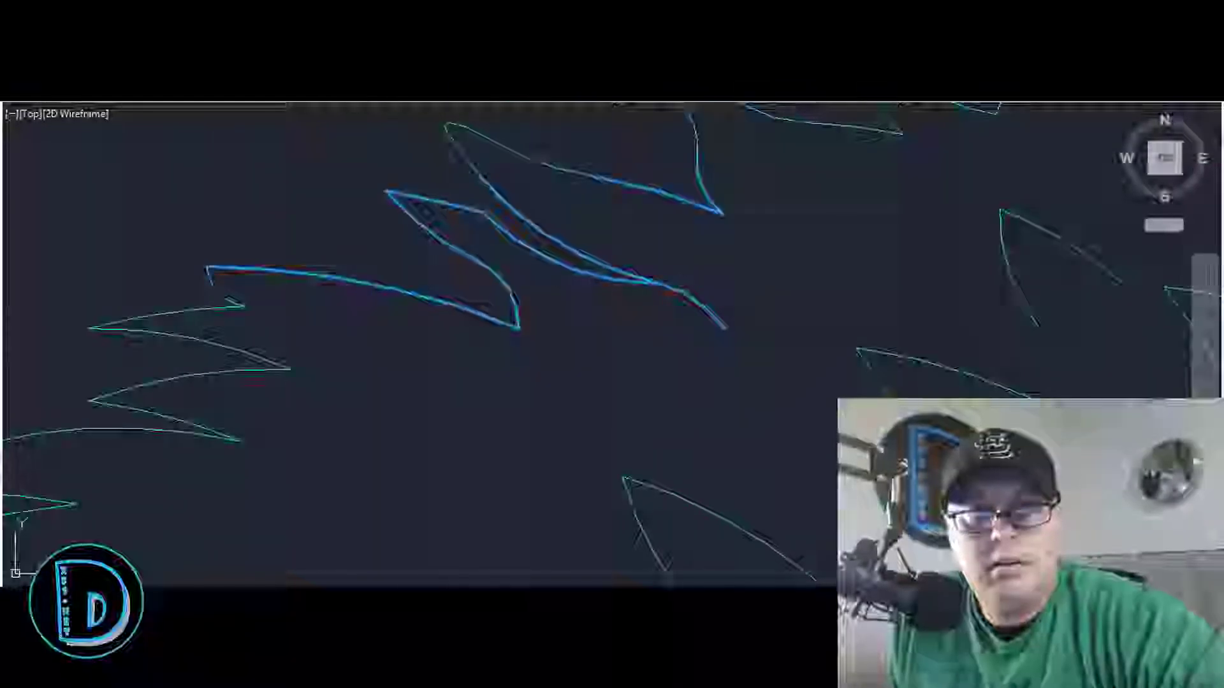
scroll(637, 274, "up", 6)
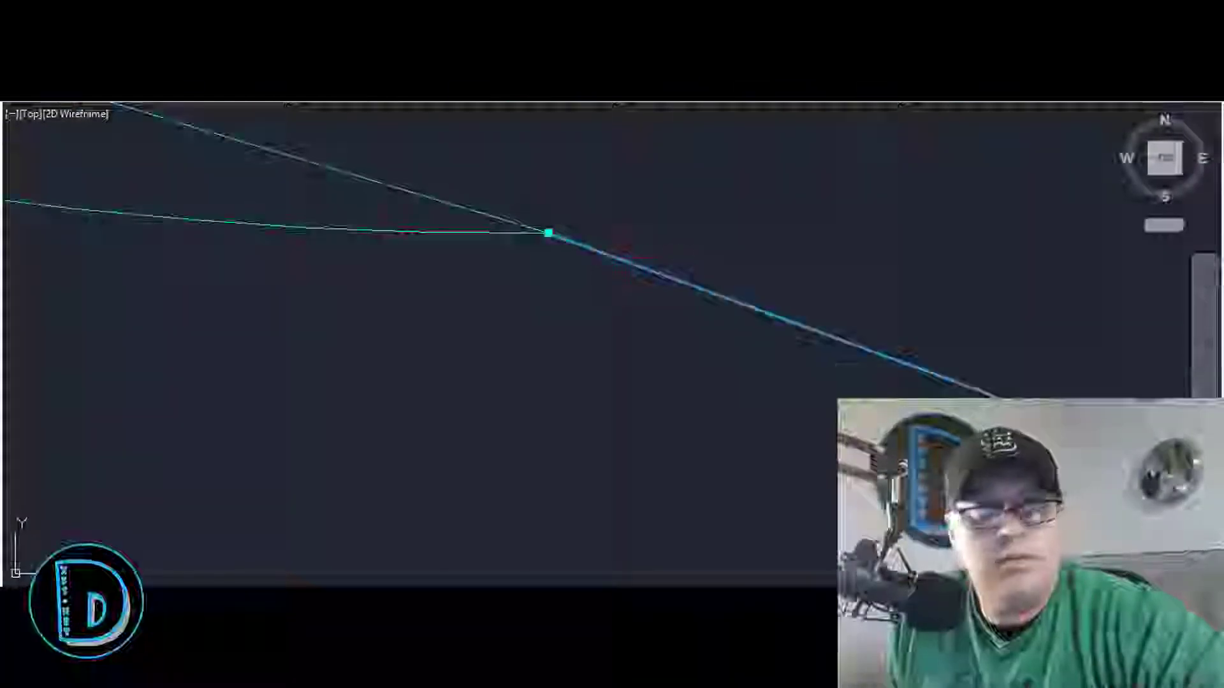
key("Delete")
scroll(566, 240, "up", 5)
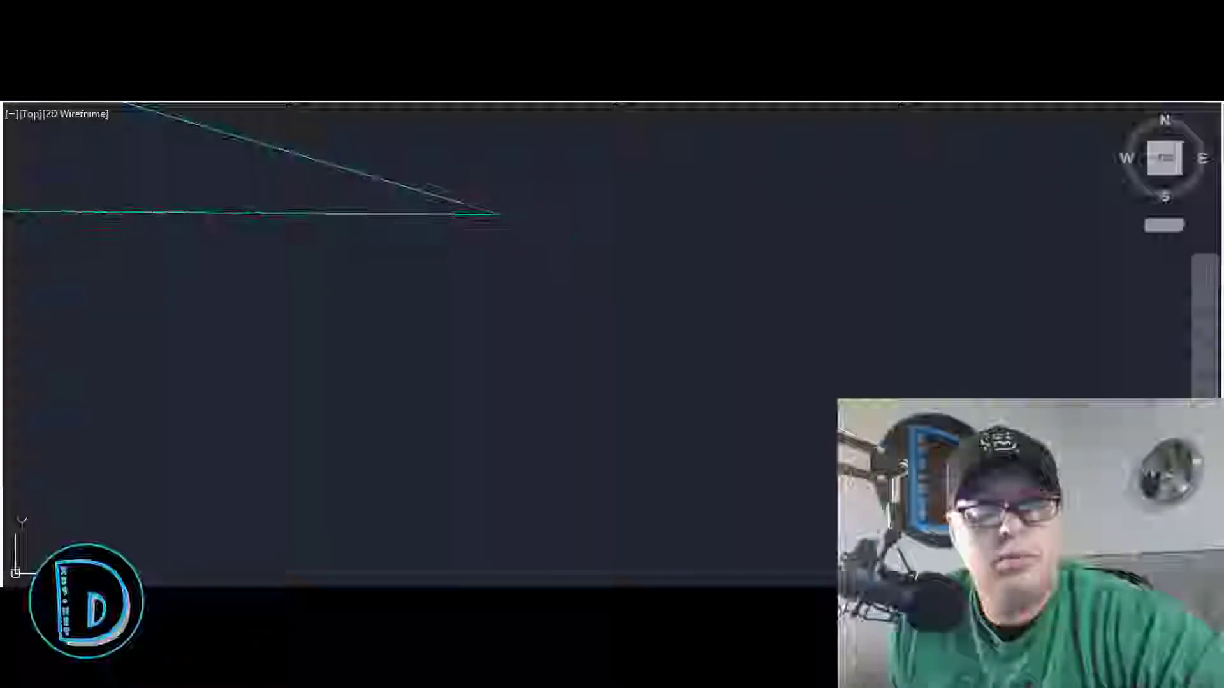
mouse_move(414, 207)
middle_mouse_down()
mouse_move(550, 275)
mouse_move(712, 296)
middle_mouse_up()
scroll(712, 295, "down", 8)
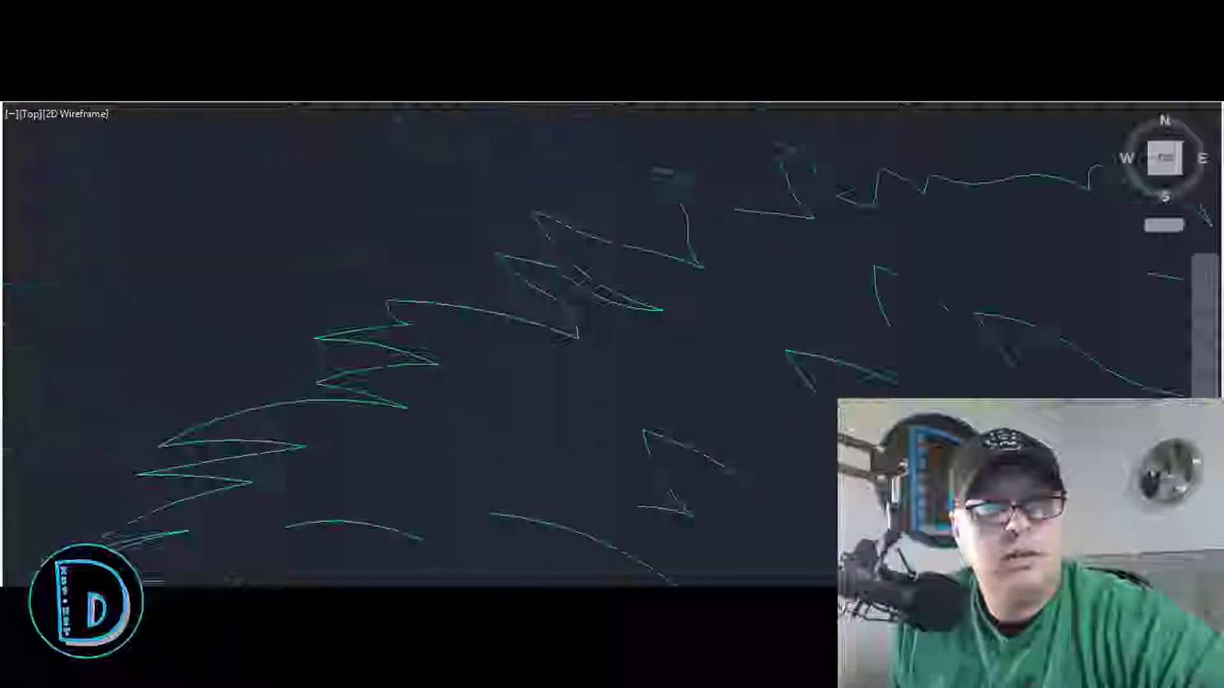
Step: Draw a second arc along the lower edge of the leaf-shaped feather on the upper head, starting from its tip
scroll(529, 258, "down", 5)
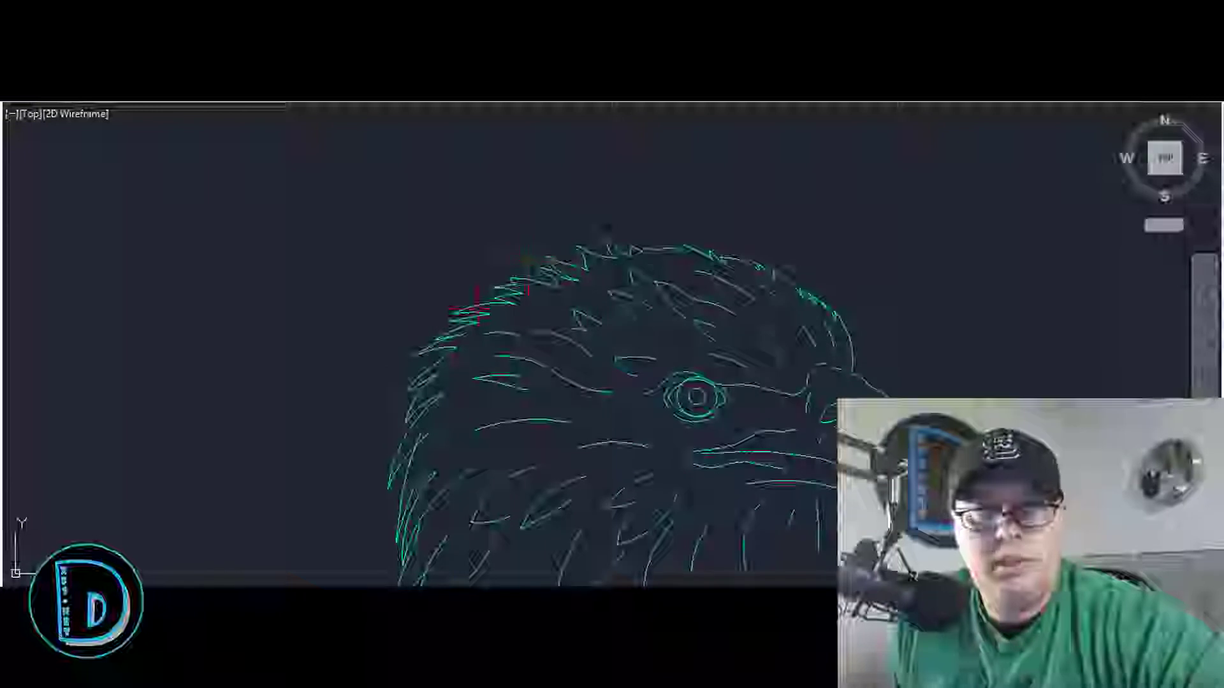
scroll(524, 280, "up", 5)
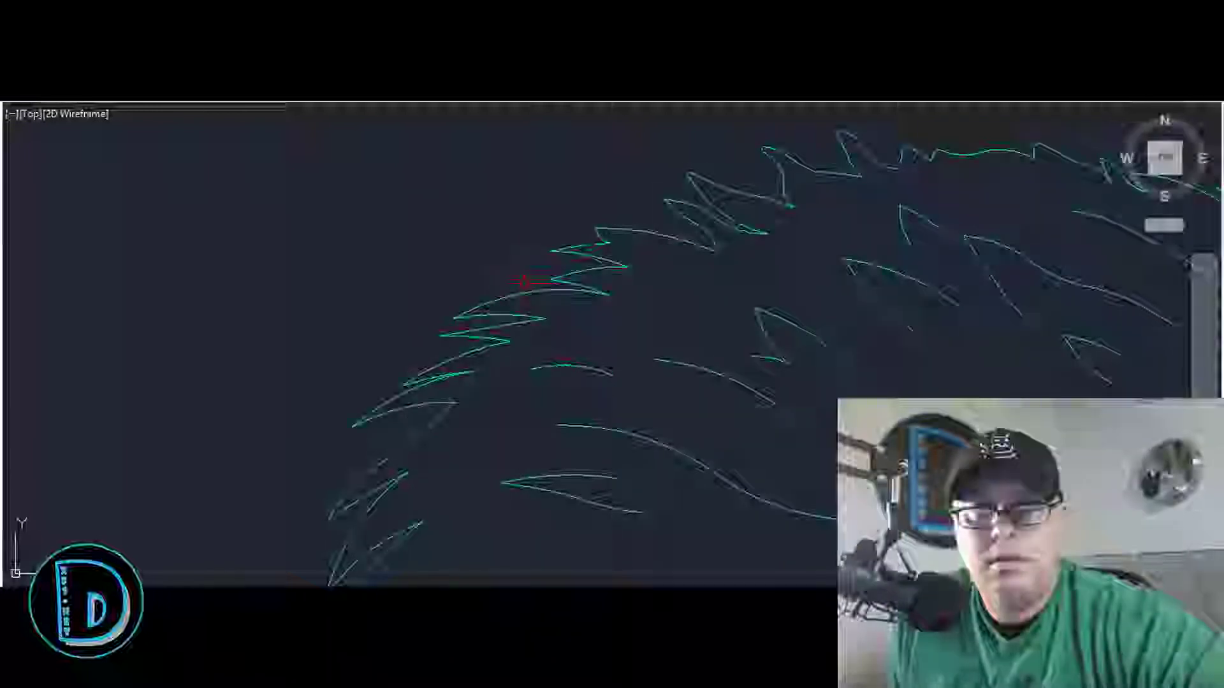
scroll(524, 282, "down", 2)
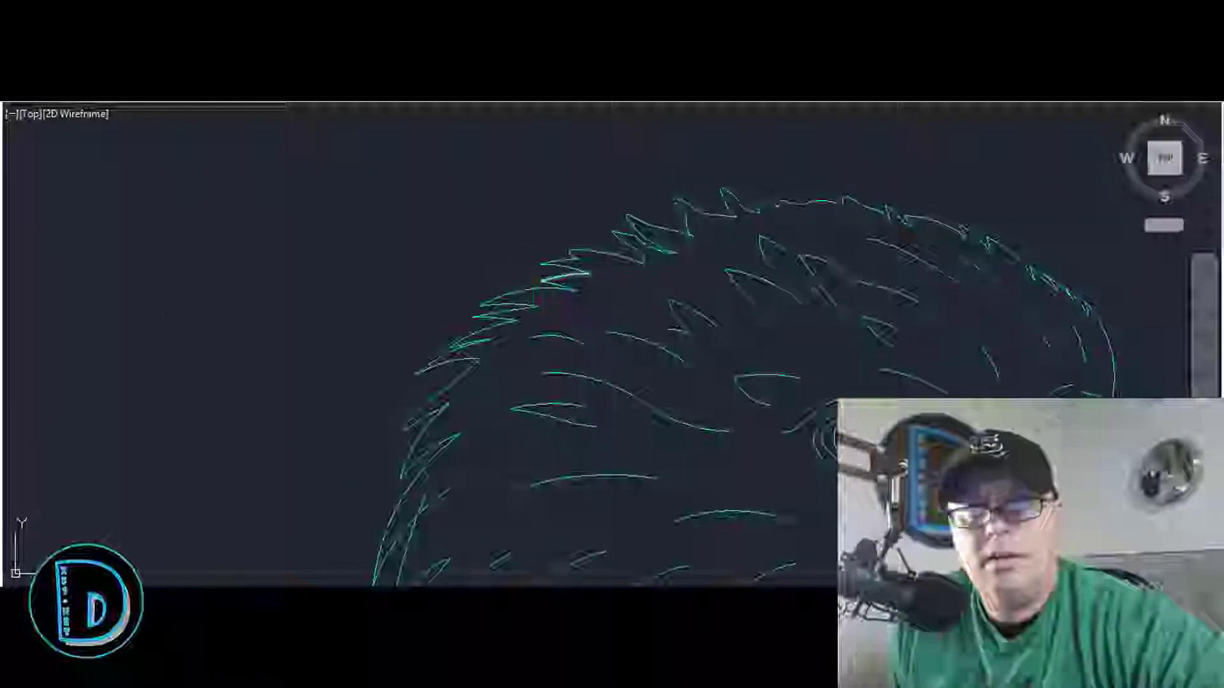
scroll(1014, 293, "up", 4)
scroll(481, 207, "down", 2)
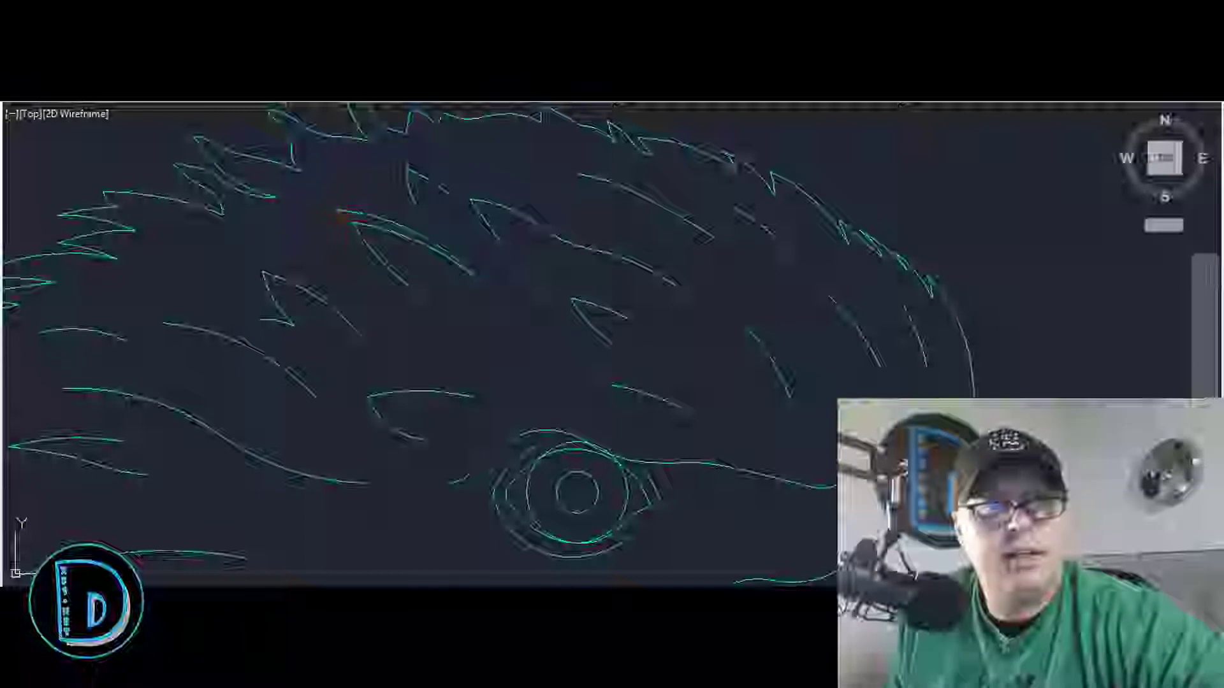
left_click(338, 209)
left_click(357, 255)
left_click(422, 294)
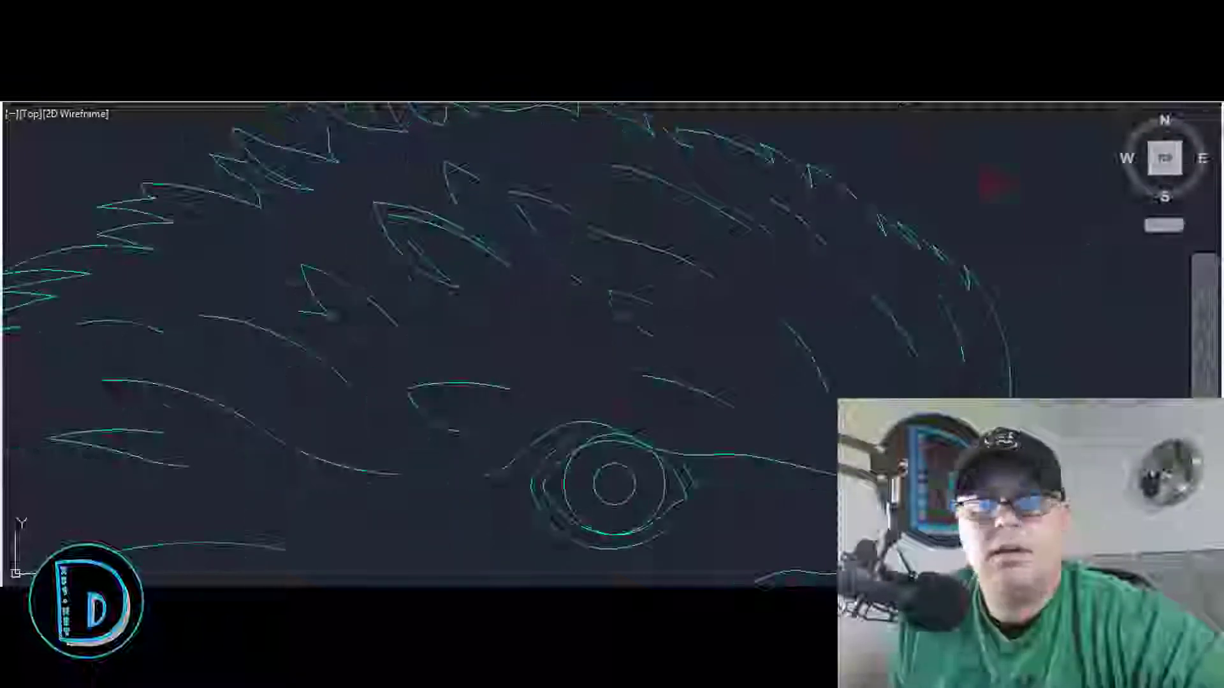
Step: Double the edges of the small feather and the neighbouring large wavy feather with second arcs to form inner and outer outlines
scroll(446, 202, "up", 3)
left_click(421, 112)
left_click(431, 164)
left_click(466, 203)
left_click(431, 164)
key("Escape")
scroll(583, 199, "down", 3)
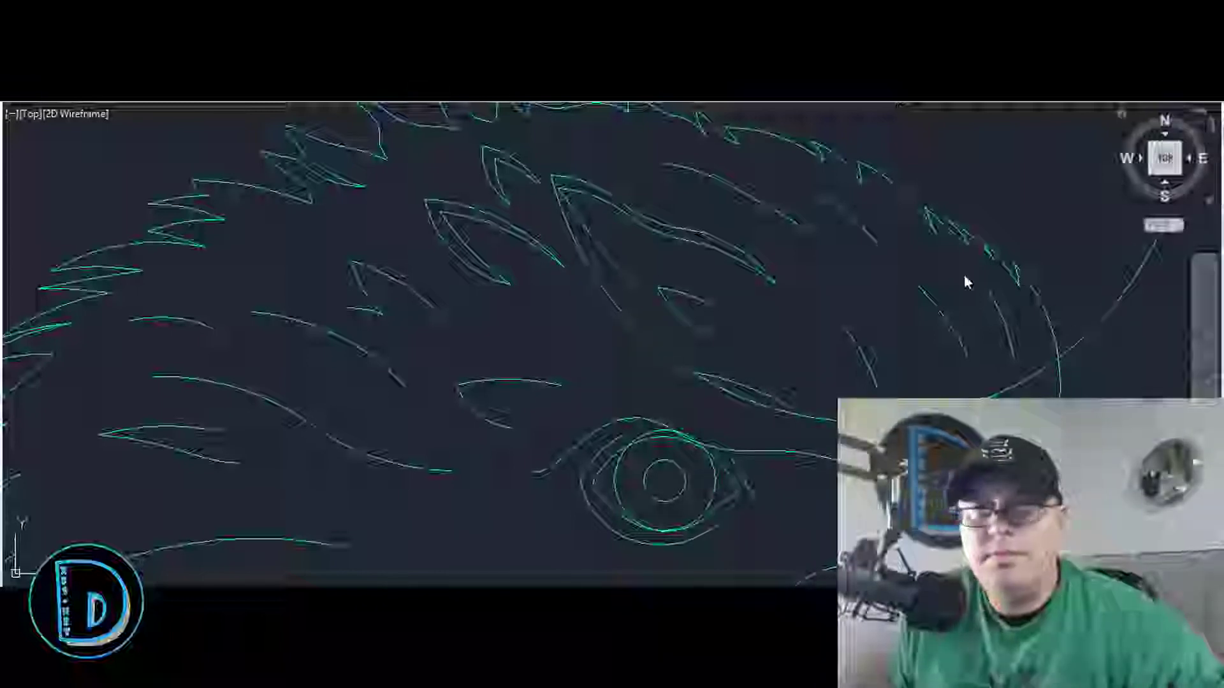
Step: Bow the midpoint of the inner arc on the large wavy feather's lower edge slightly inward
scroll(592, 227, "up", 2)
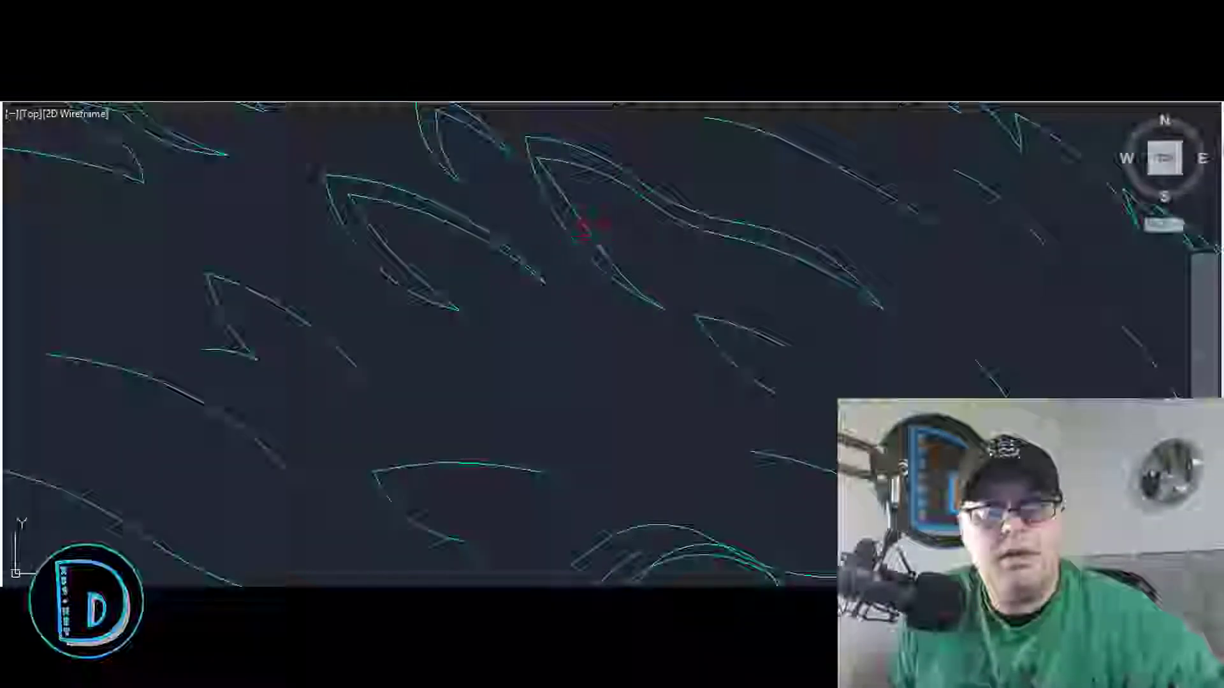
left_click(571, 199)
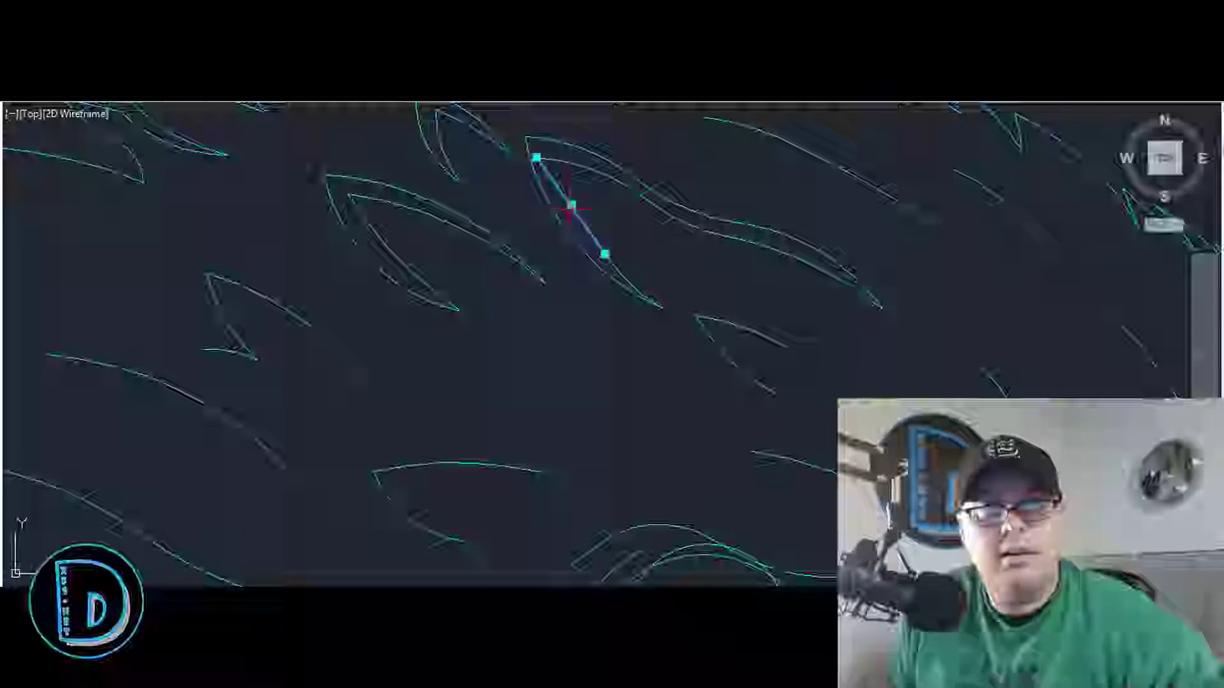
left_click(572, 205)
left_click(575, 202)
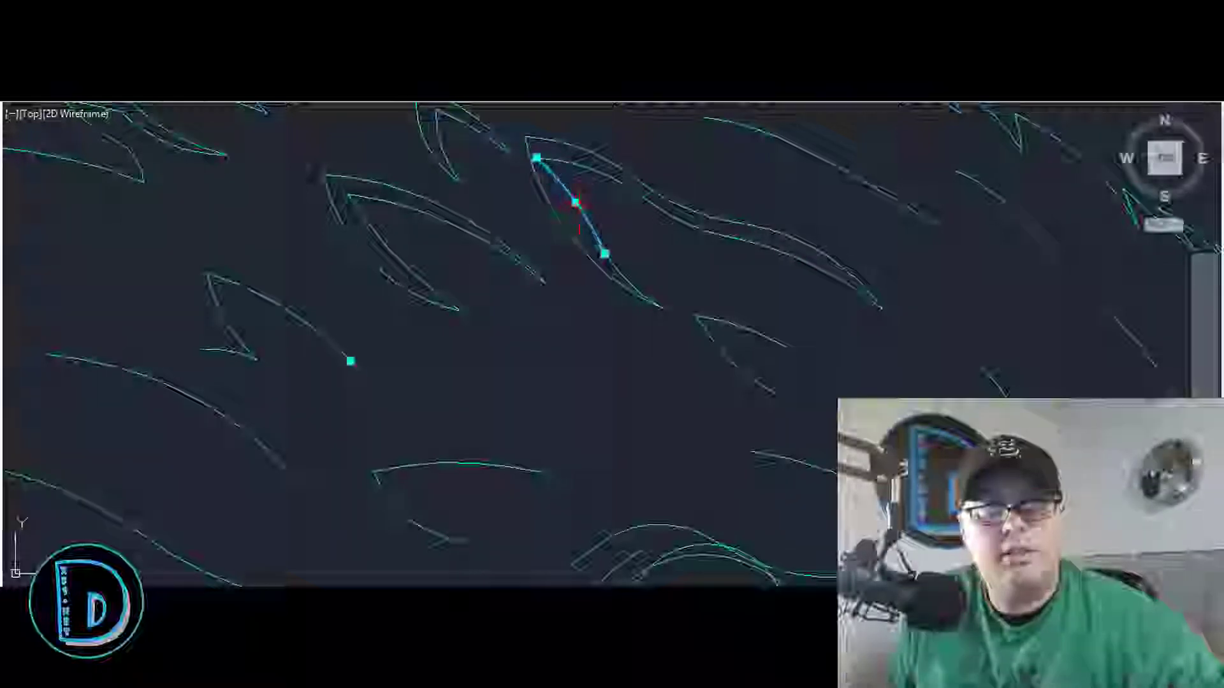
left_click(567, 154)
left_click(536, 158)
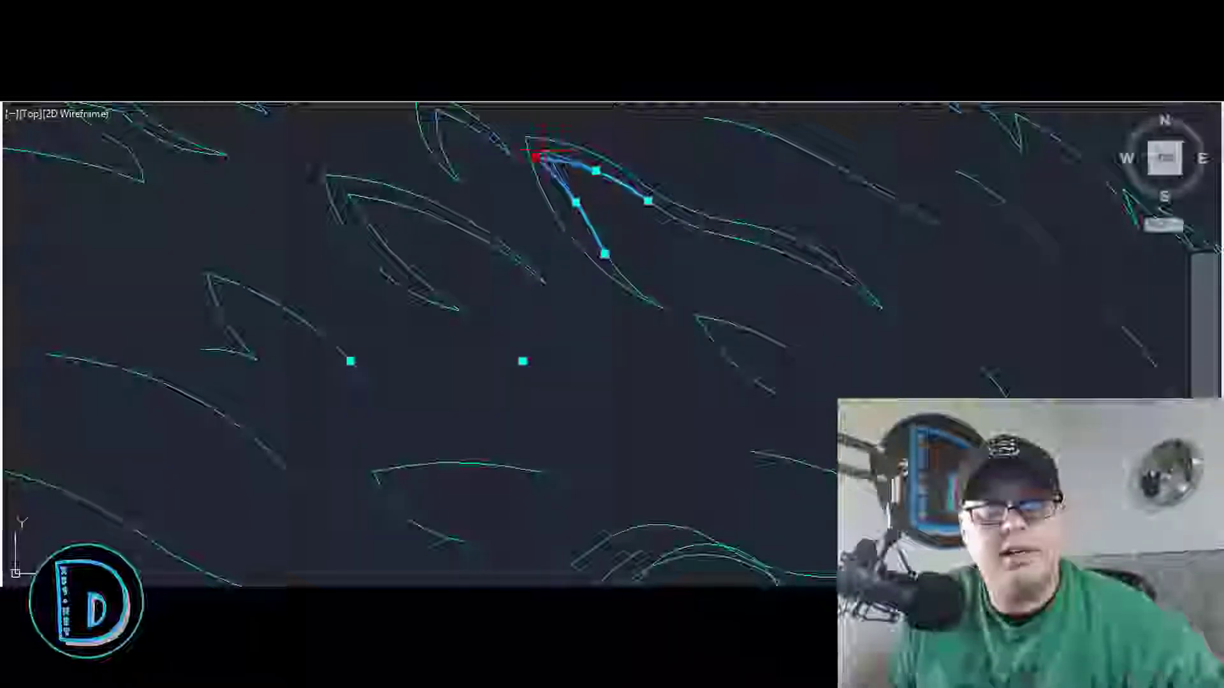
key("Escape")
key("Escape")
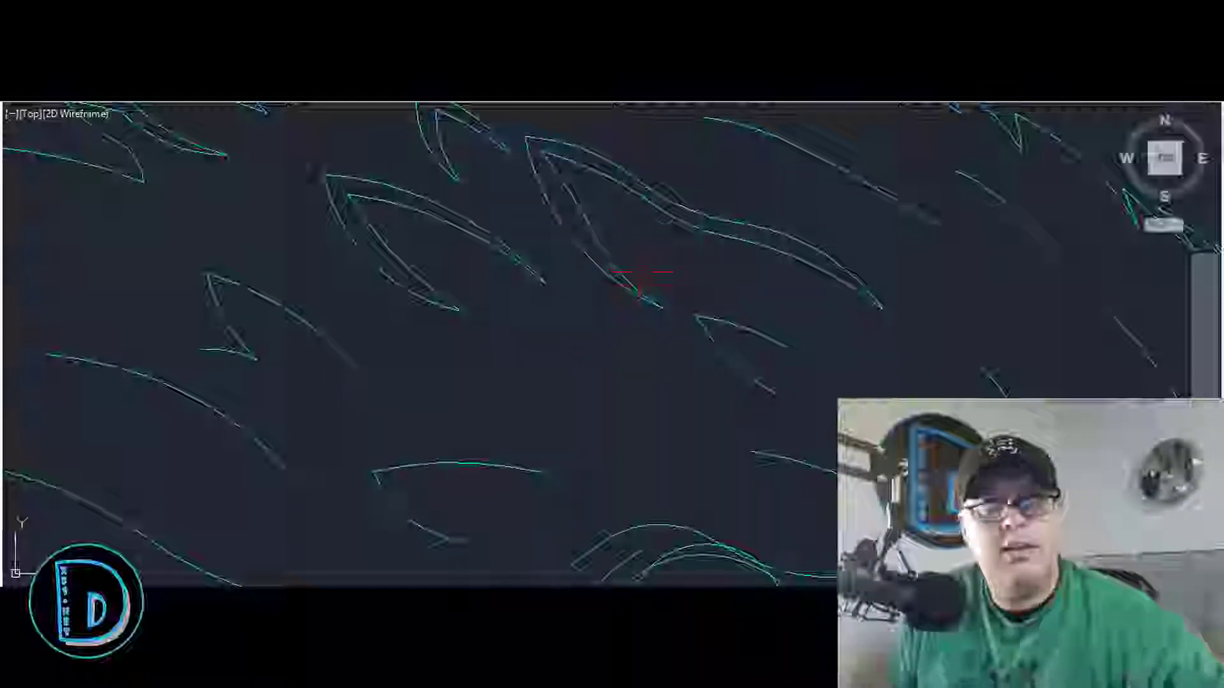
Step: Shift the midpoint of the large wavy feather's outer lower arc slightly toward the inner arc
scroll(637, 271, "down", 3)
scroll(593, 248, "up", 5)
left_click(550, 224)
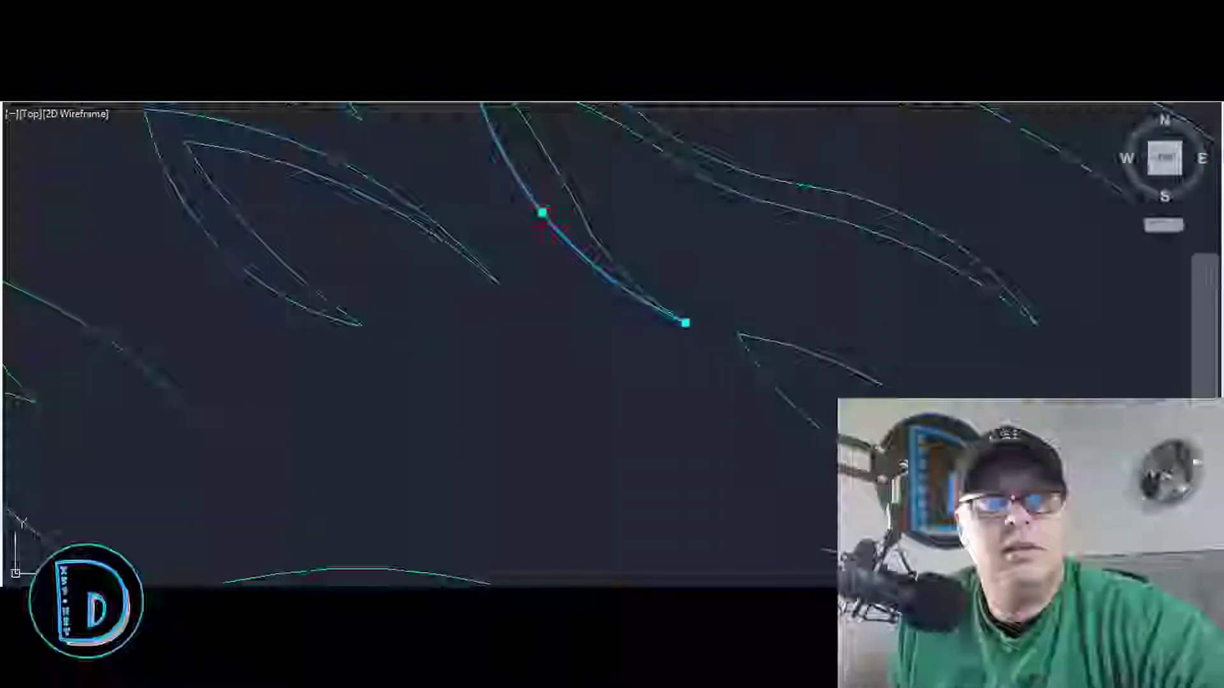
left_click(542, 213)
left_click(547, 209)
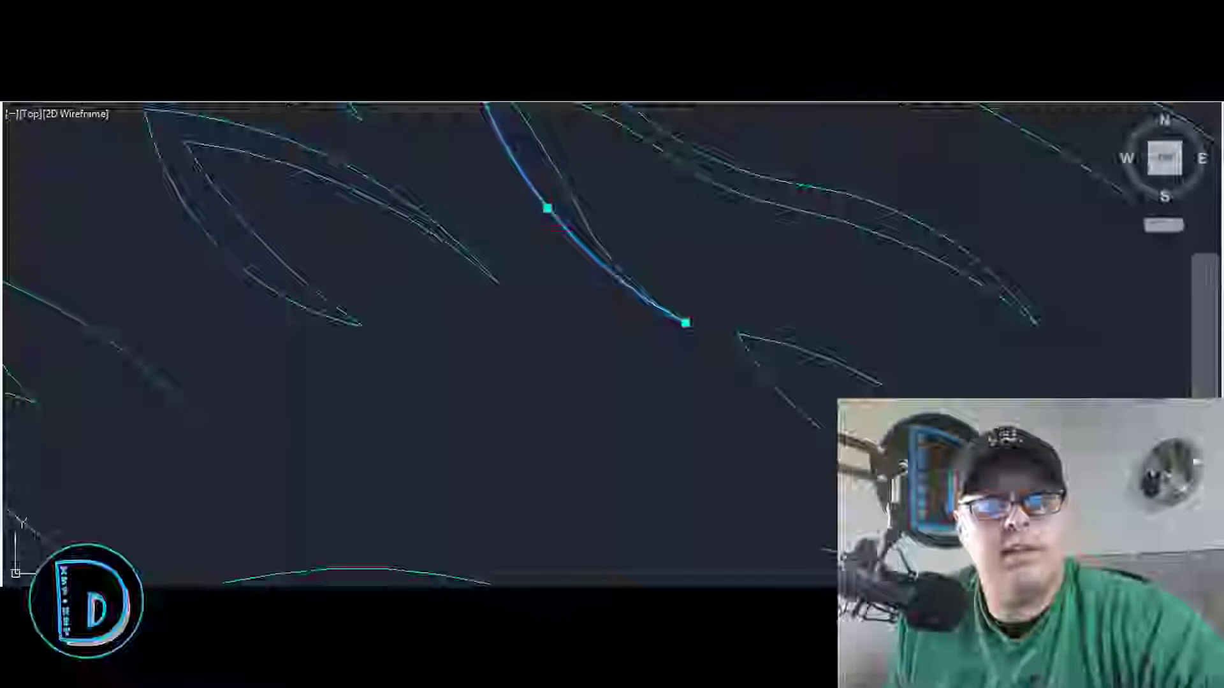
Step: Move the joint of the two inner arcs up along the large feather's lower edge and adjust the midpoint of the arc below it
left_click(593, 235)
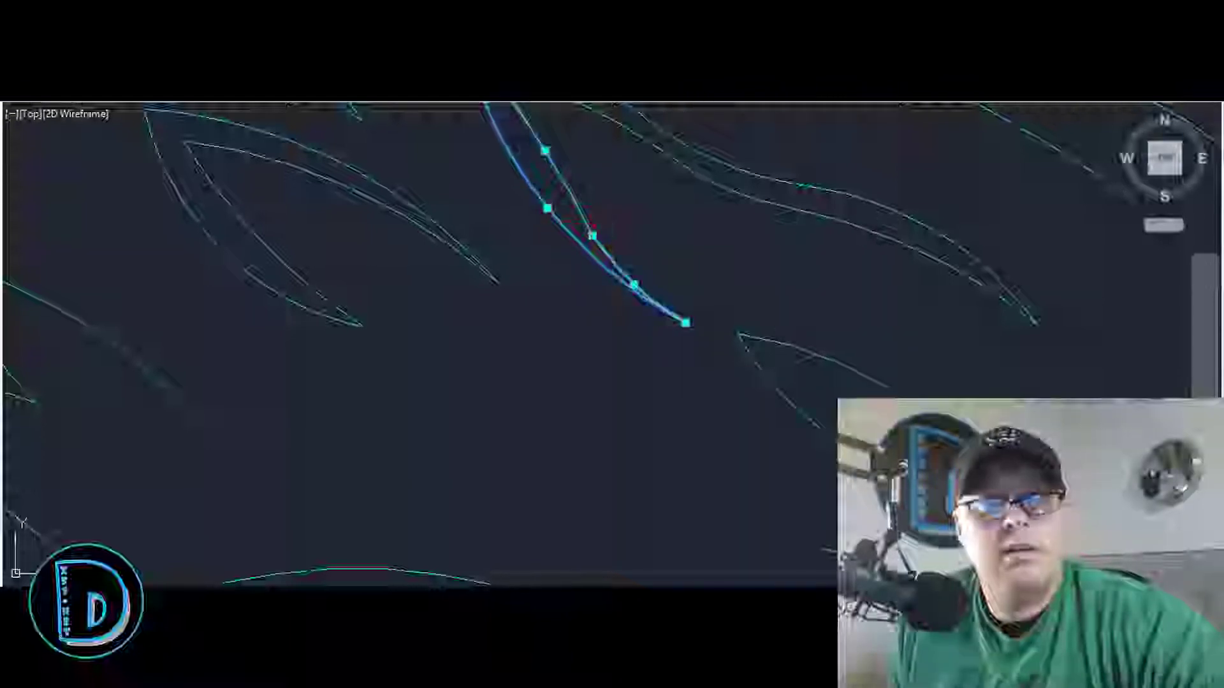
left_click(578, 207)
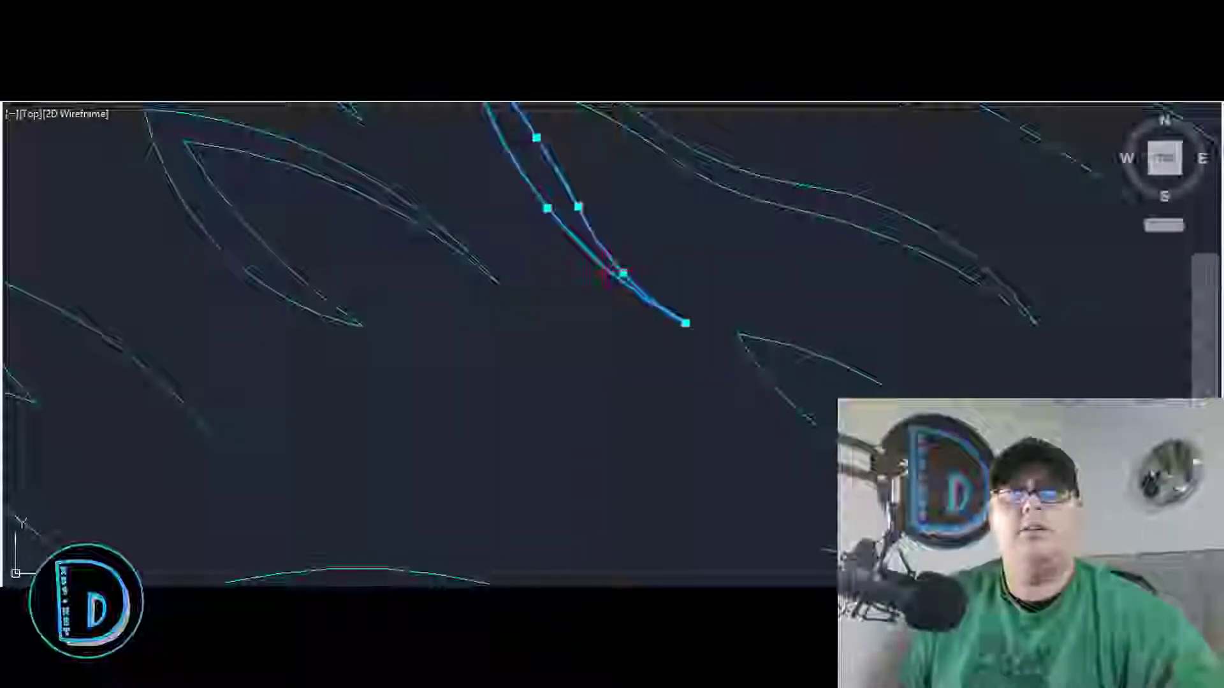
left_click(623, 274)
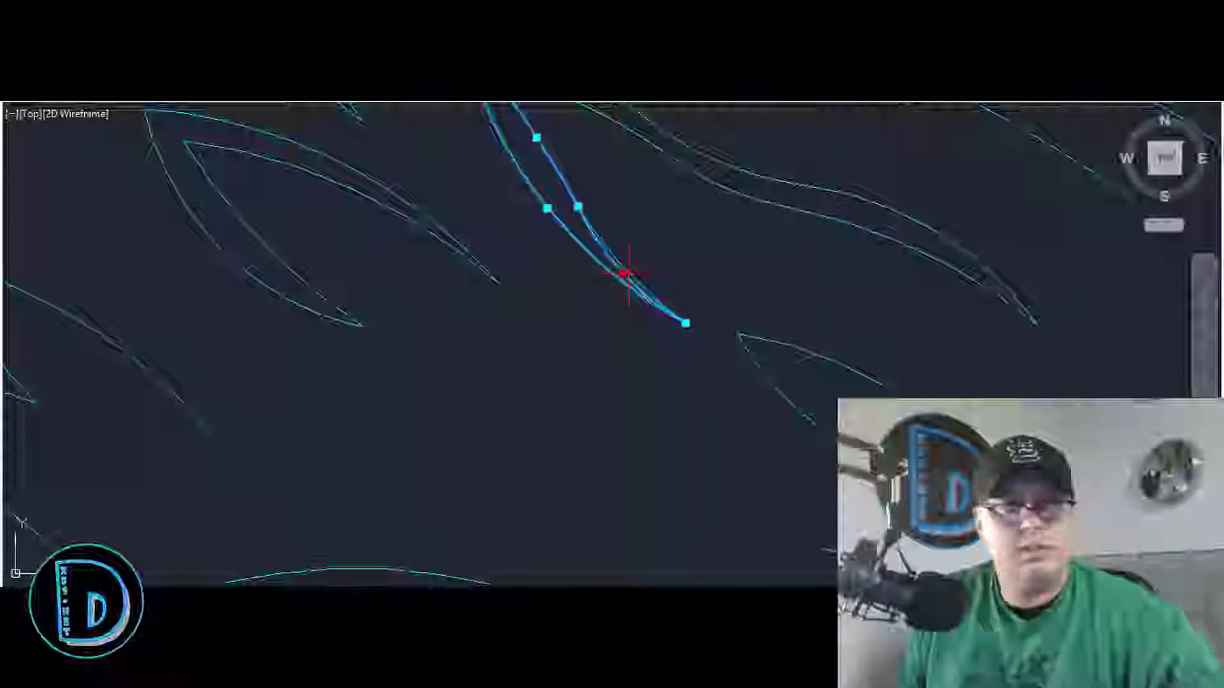
left_click(623, 274)
key("Escape")
scroll(528, 269, "down", 5)
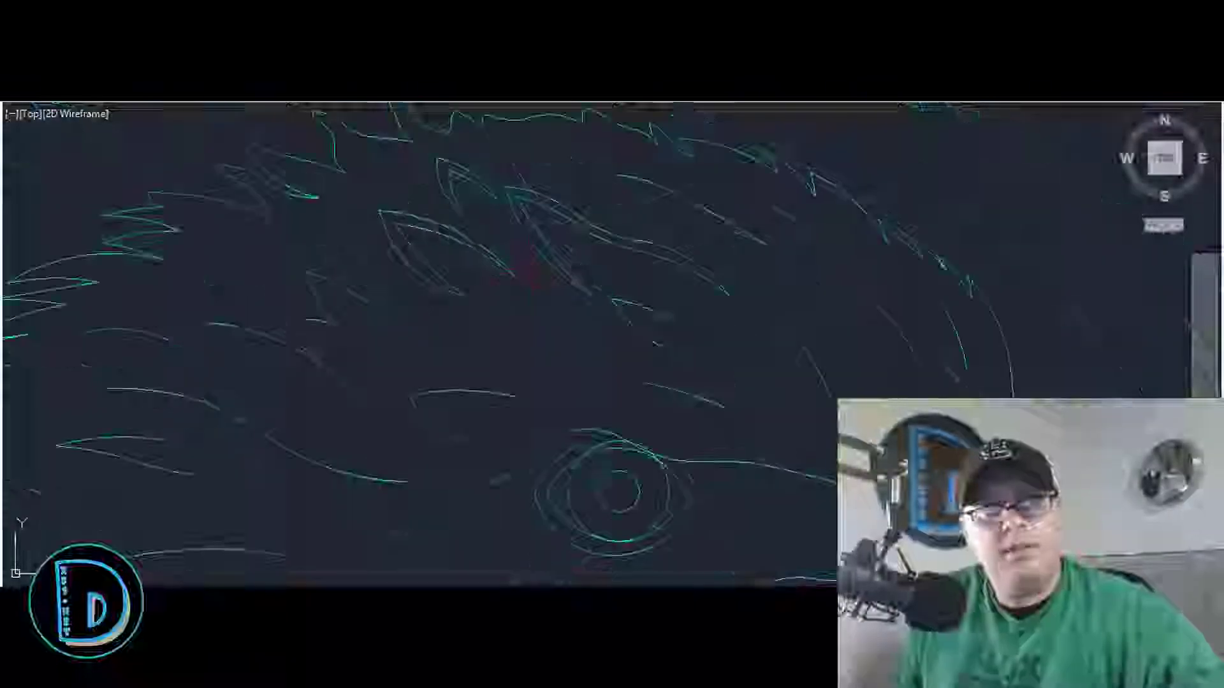
Step: Draw a second arc beneath the long feather stroke near the crown, joining both of its ends
scroll(532, 255, "down", 3)
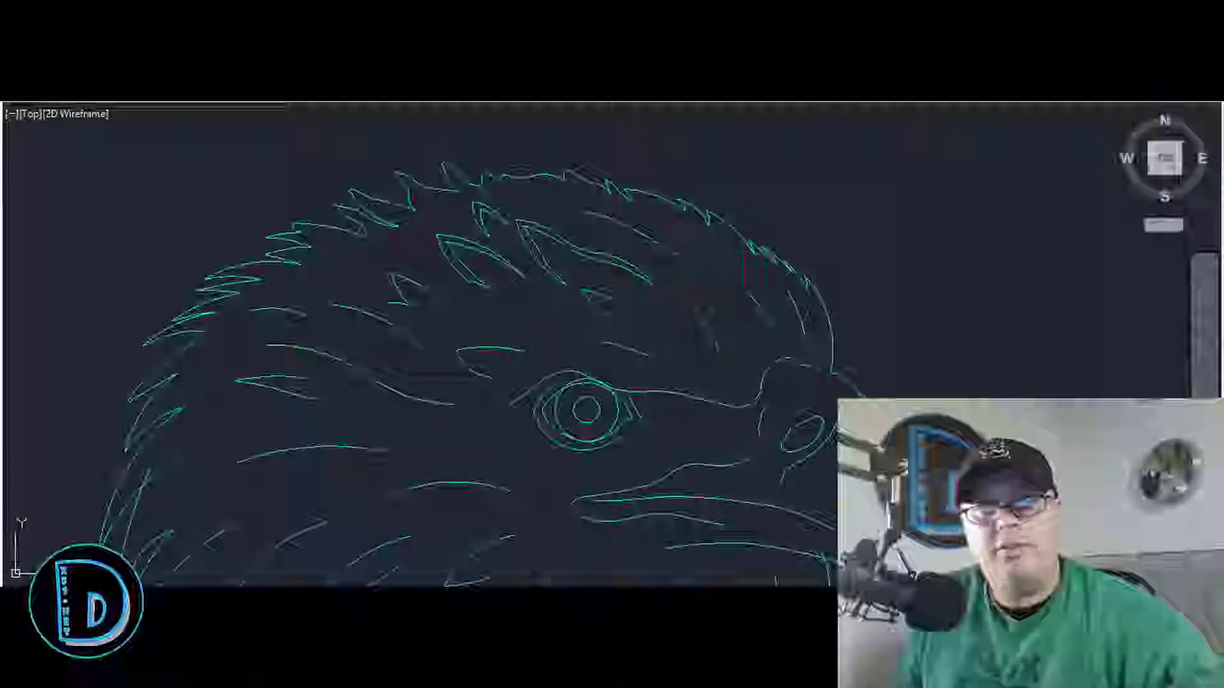
scroll(516, 255, "up", 2)
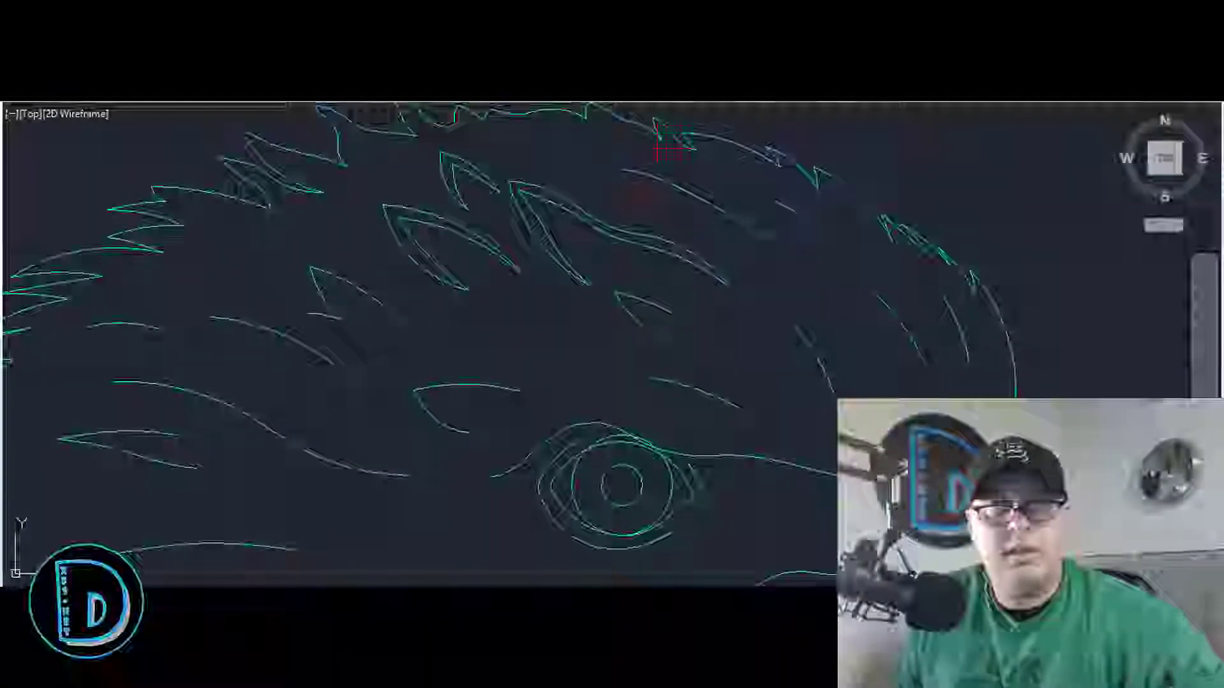
scroll(659, 170, "up", 2)
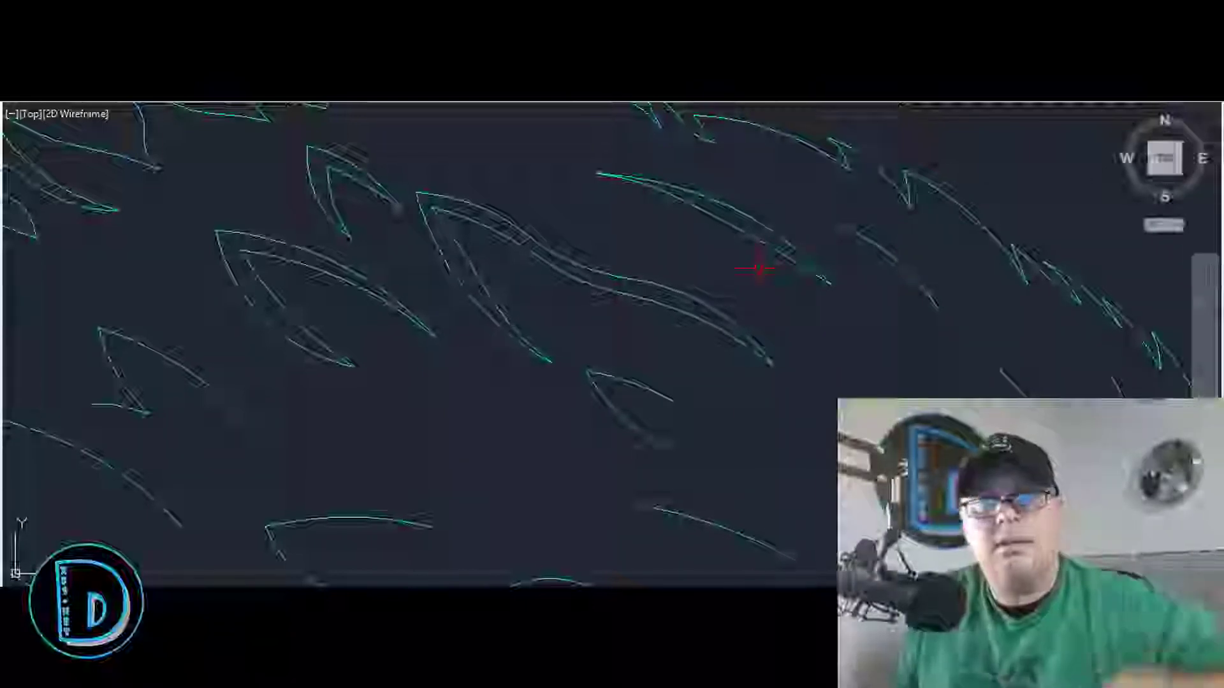
Step: Add inner arcs to the small feather above the eye and stretch its upper arc to the end of the inner one
scroll(758, 268, "down", 2)
scroll(670, 344, "up", 3)
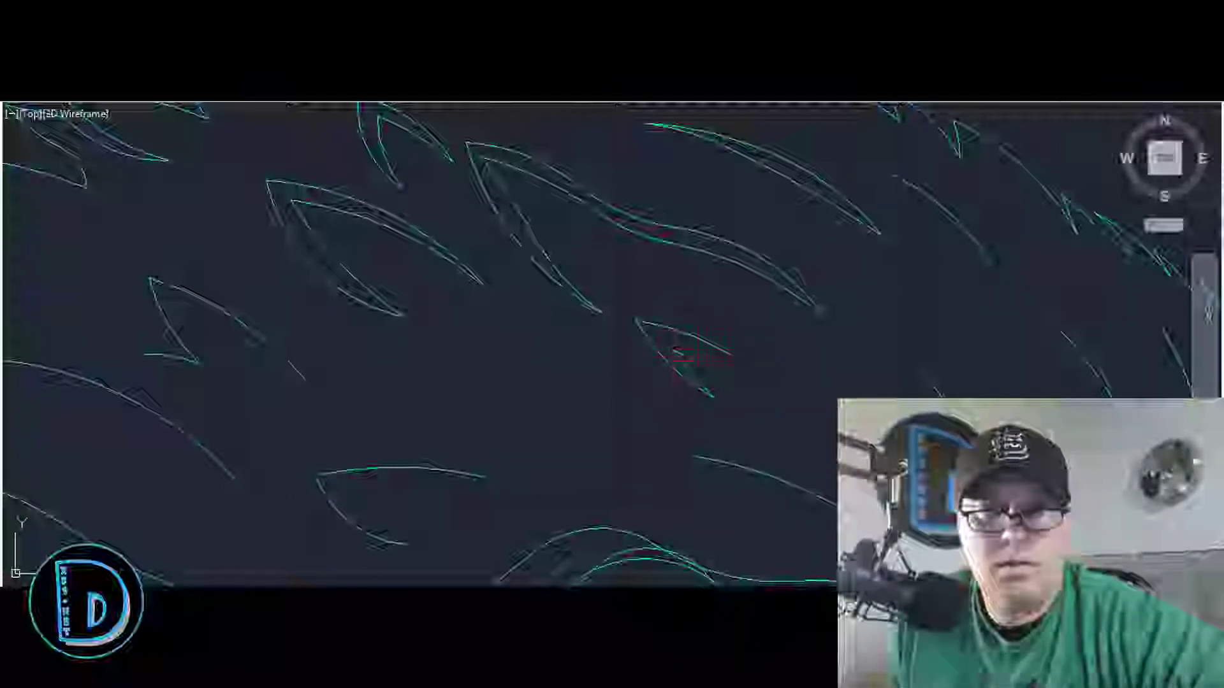
left_click(635, 321)
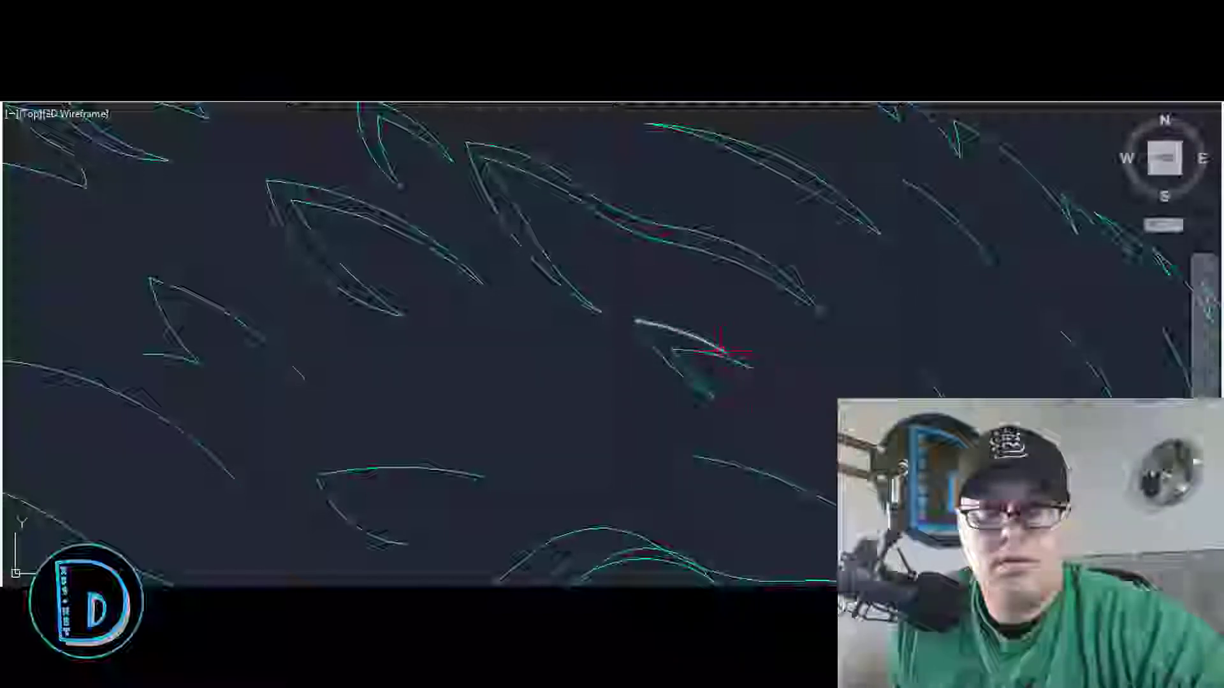
left_click(683, 332)
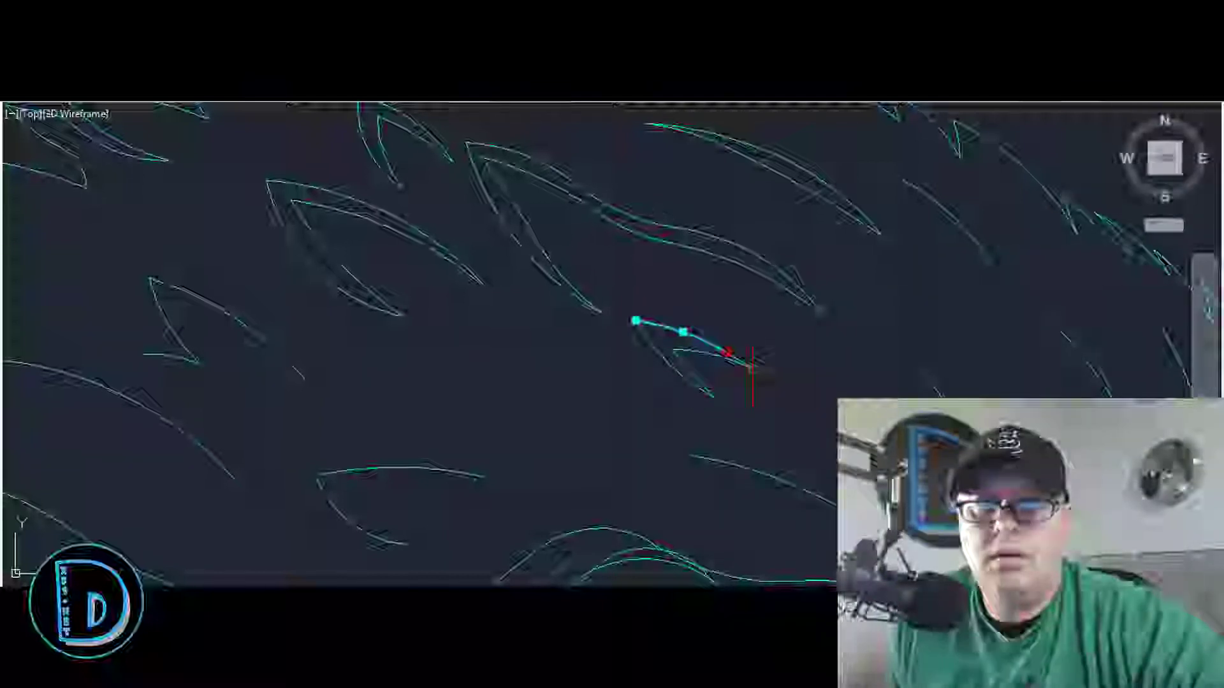
left_click(753, 370)
key("Return")
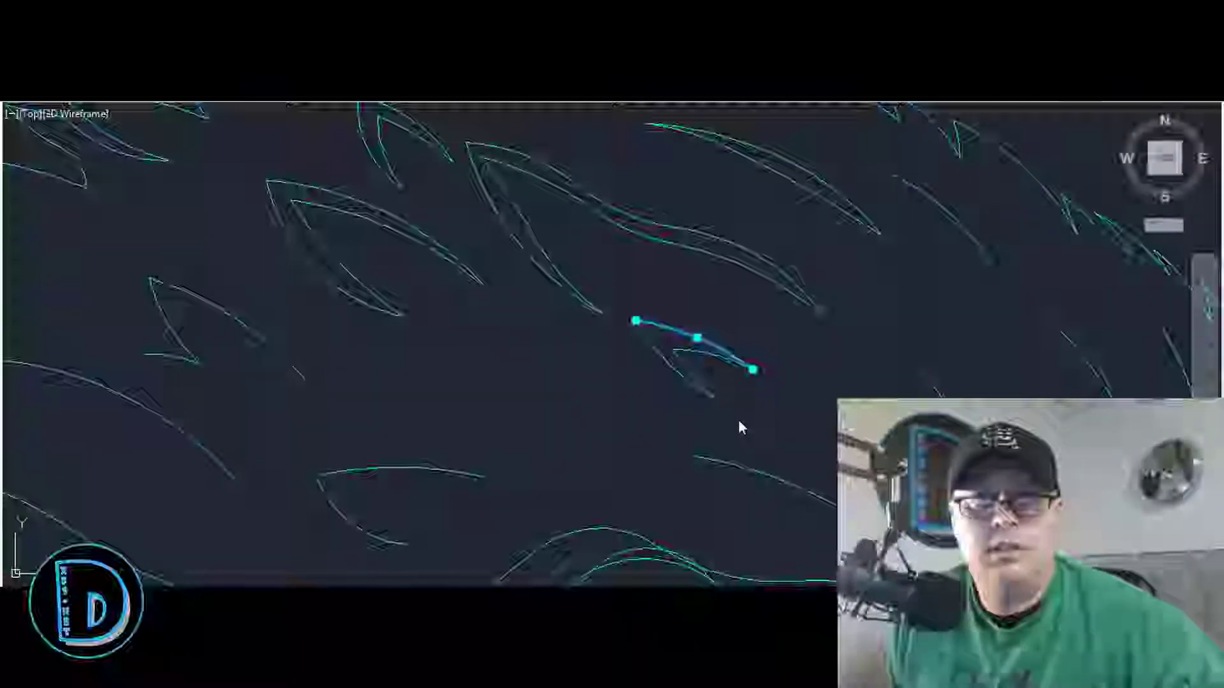
key("Escape")
scroll(739, 427, "down", 3)
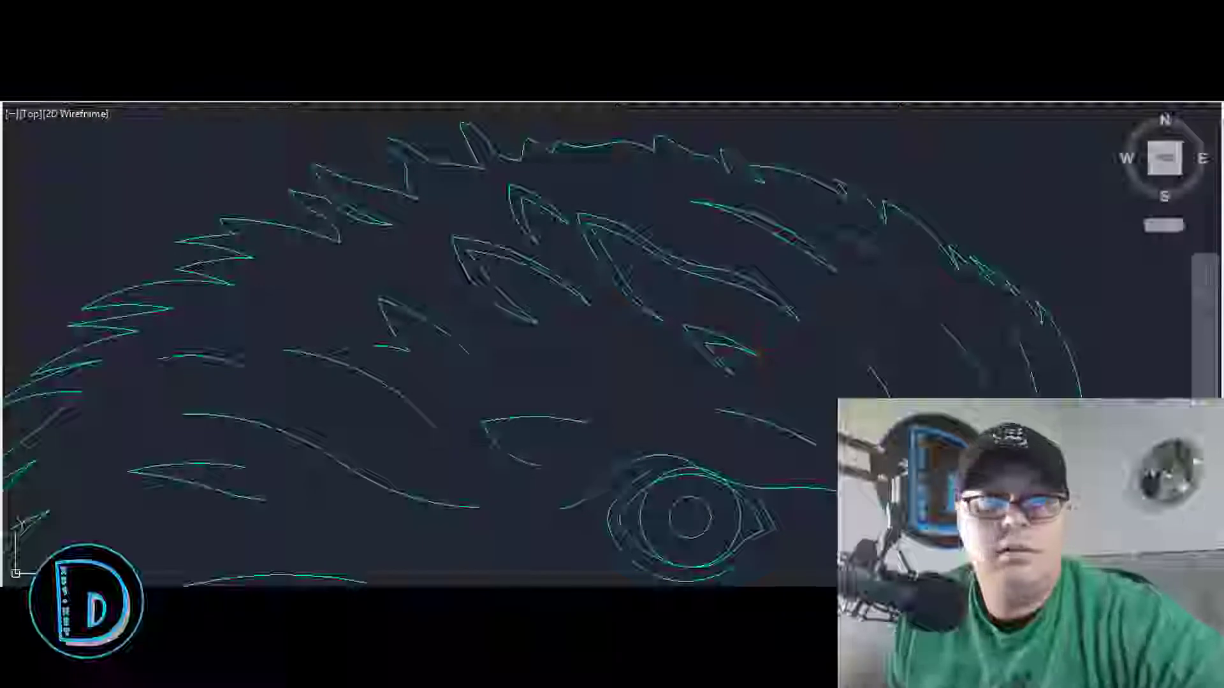
Step: Draw inner and lower arcs on the notched feather behind the eye to double its zigzag outline
scroll(318, 364, "up", 3)
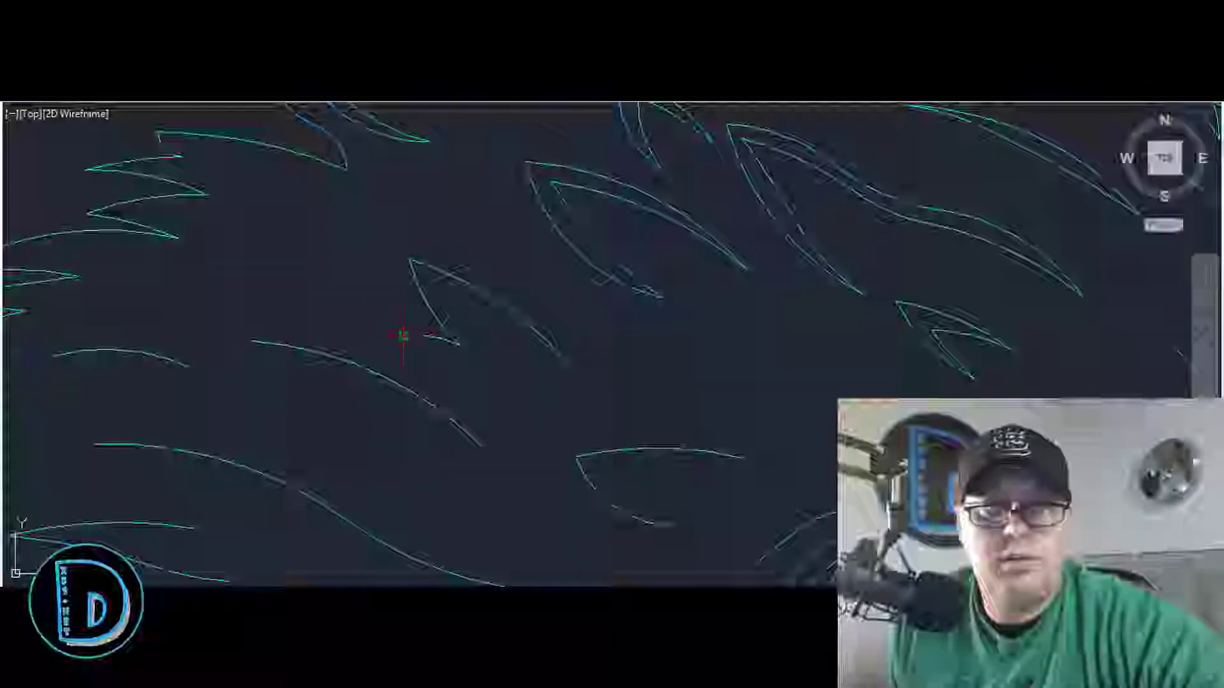
scroll(403, 336, "up", 4)
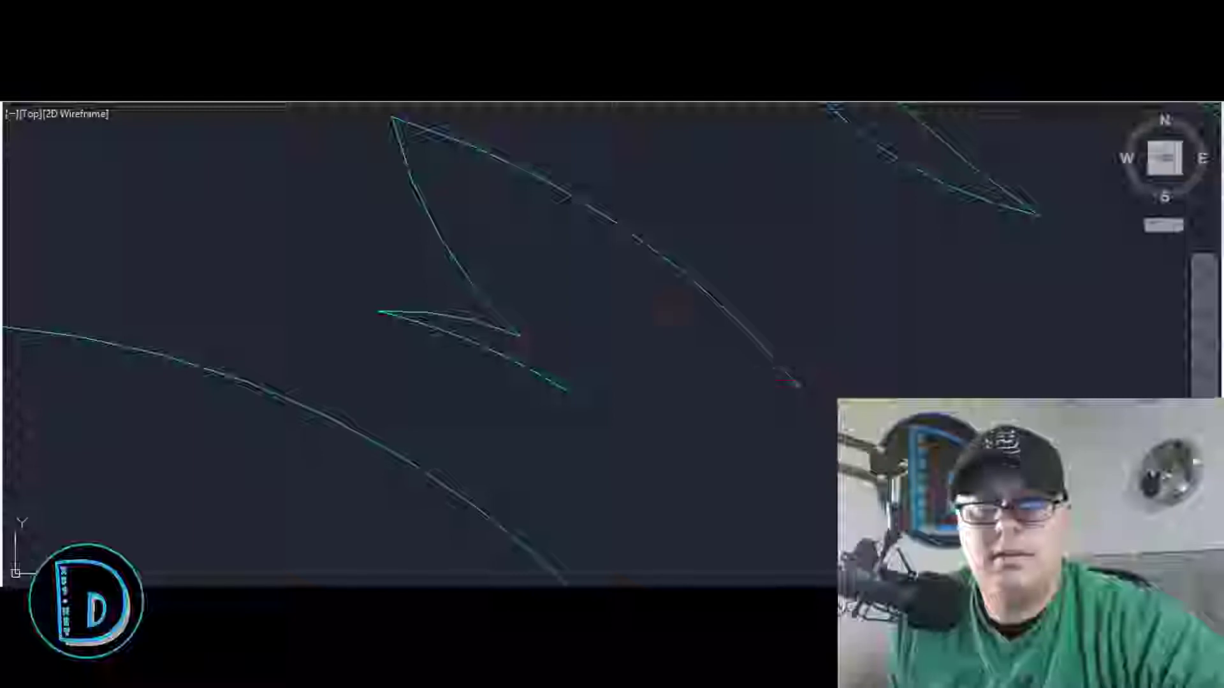
left_click(480, 199)
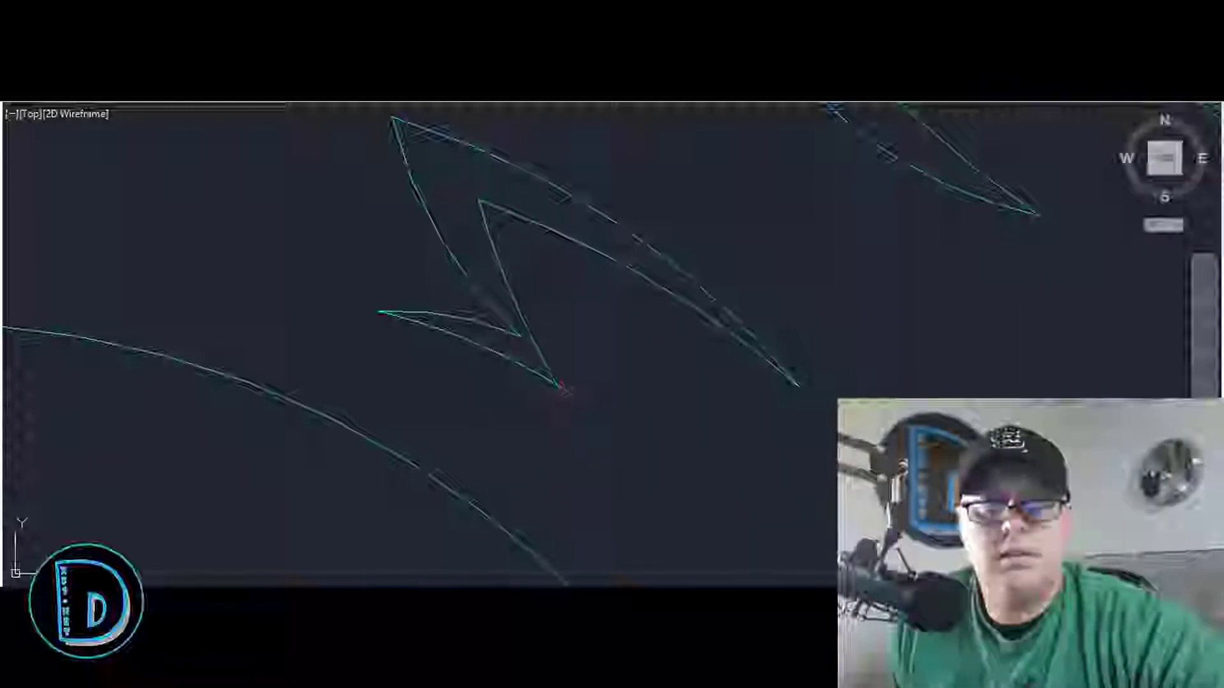
left_click(576, 396)
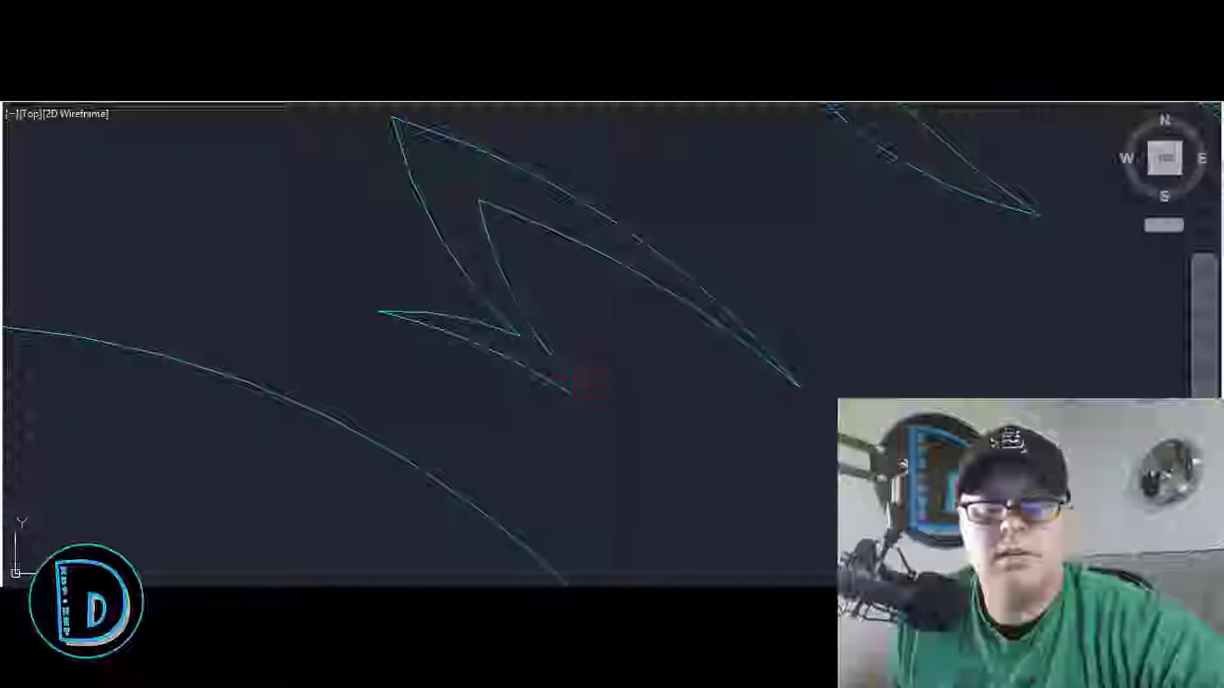
Step: Pull the shared endpoint of the notched feather's two outer arcs back toward the feather's outer side, clear of the inner strokes
middle_click_drag(628, 309, 689, 296)
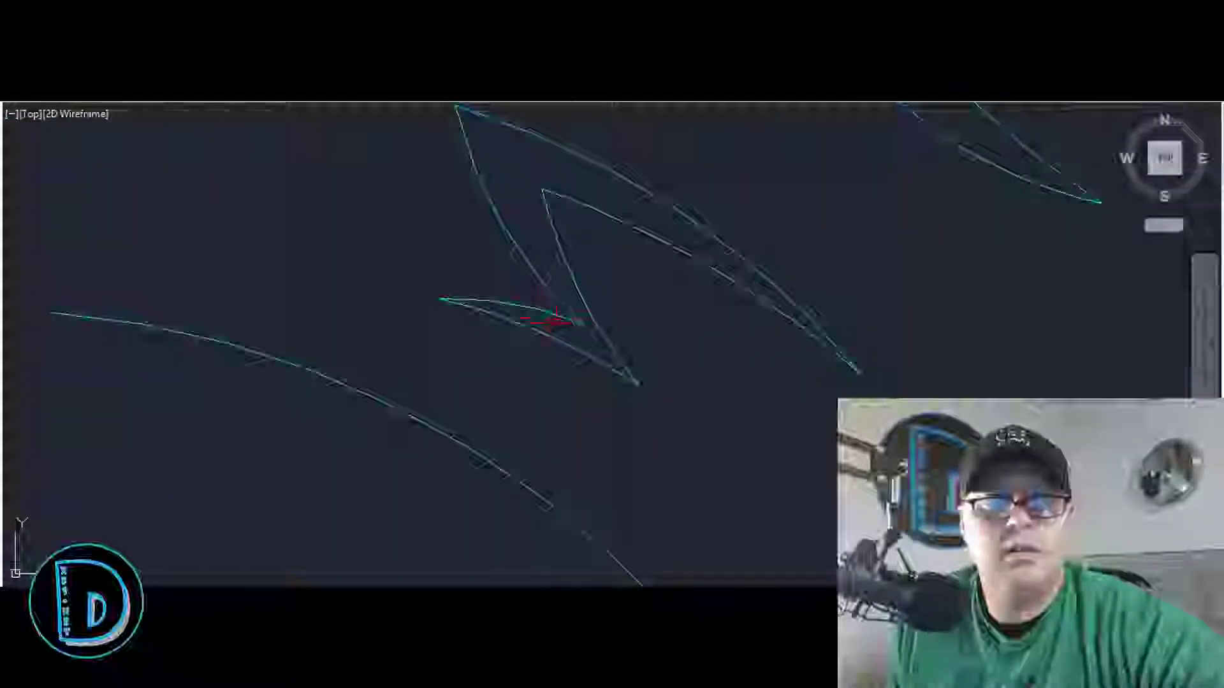
left_click(553, 312)
left_click(549, 295)
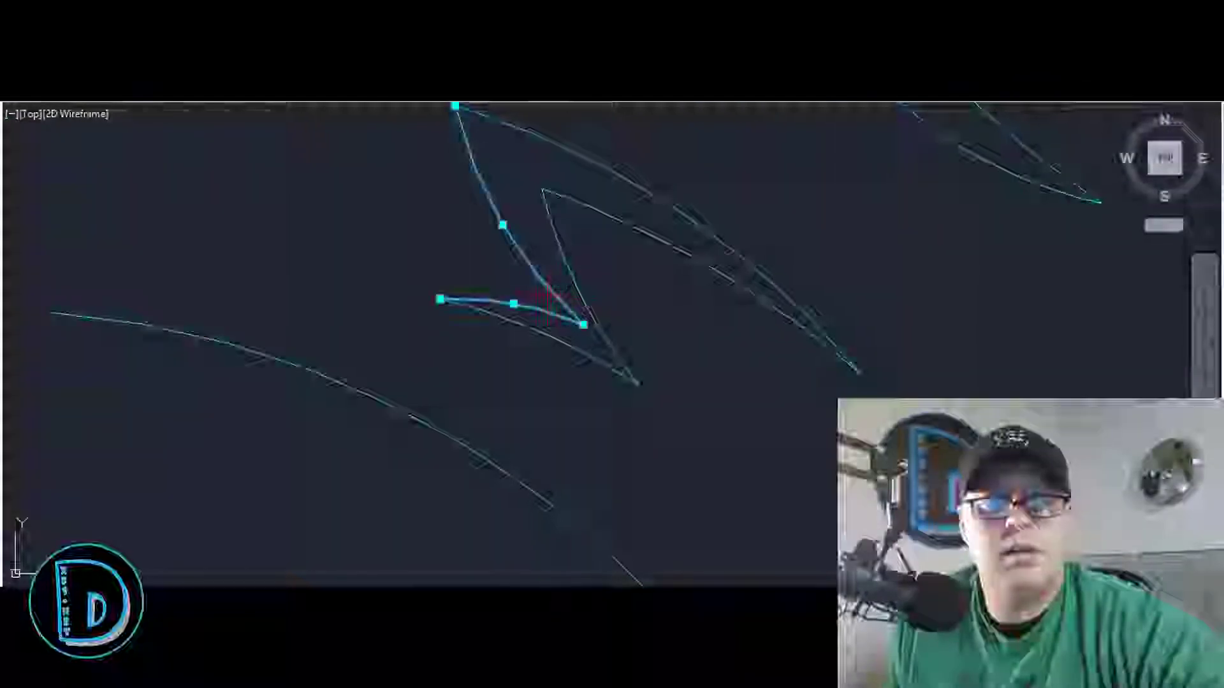
left_click(583, 325)
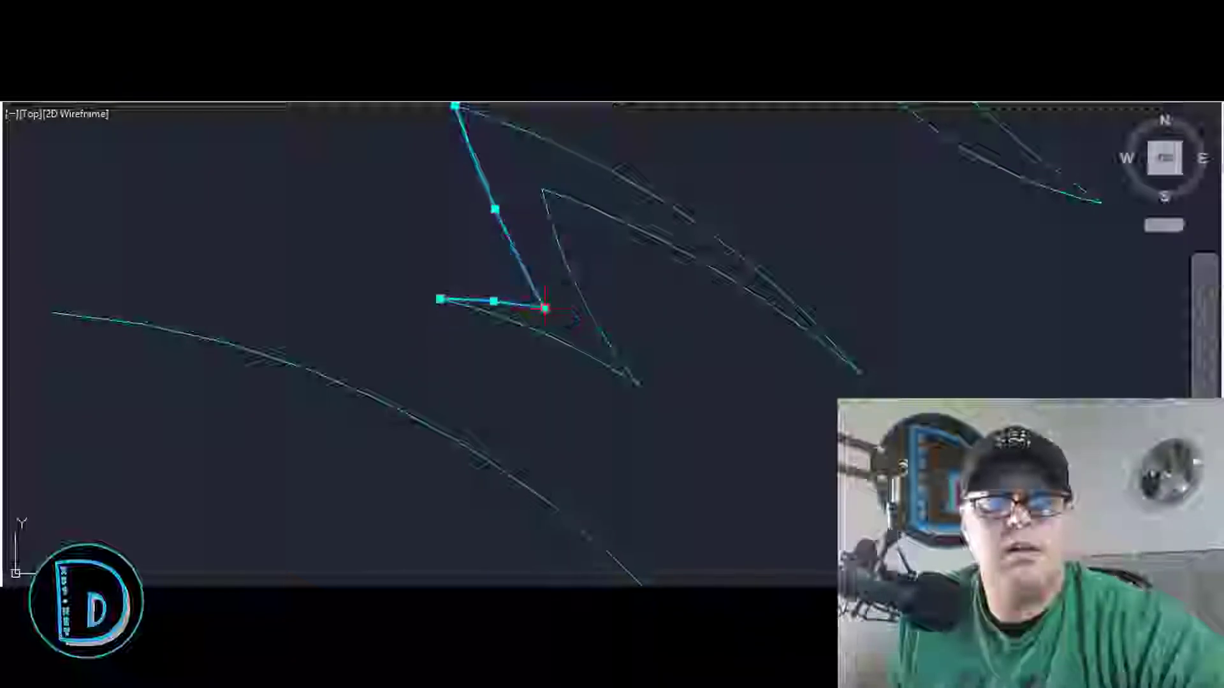
left_click(545, 309)
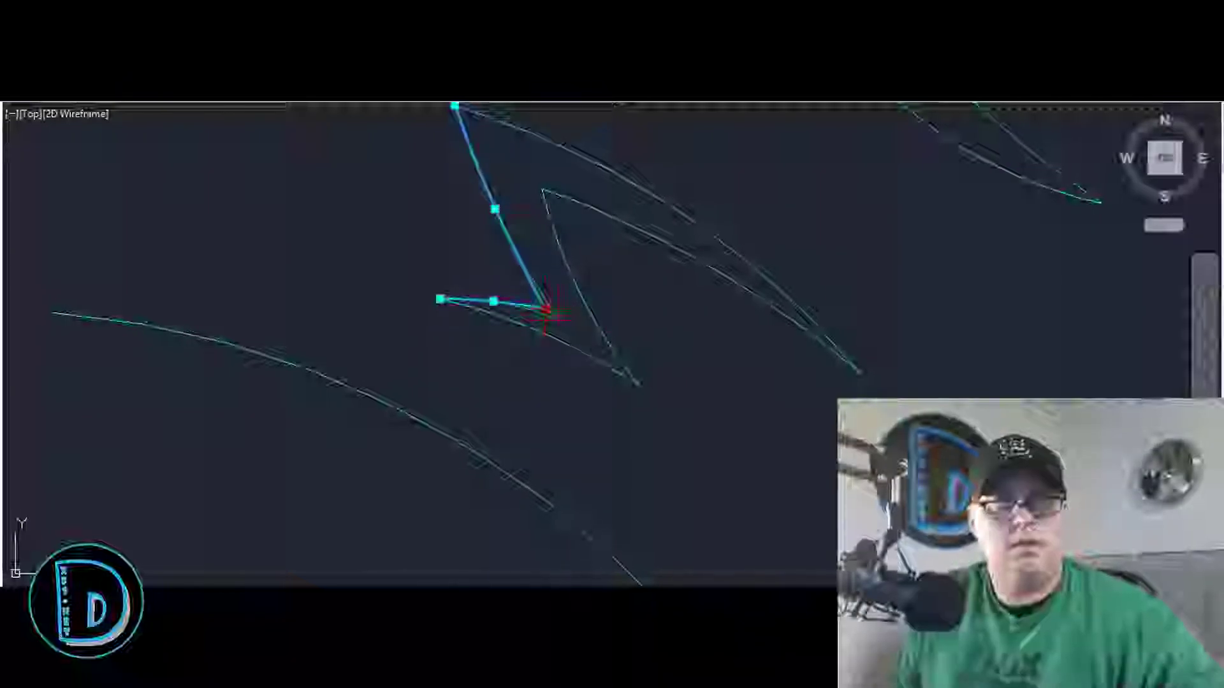
key("Escape")
scroll(548, 307, "down", 5)
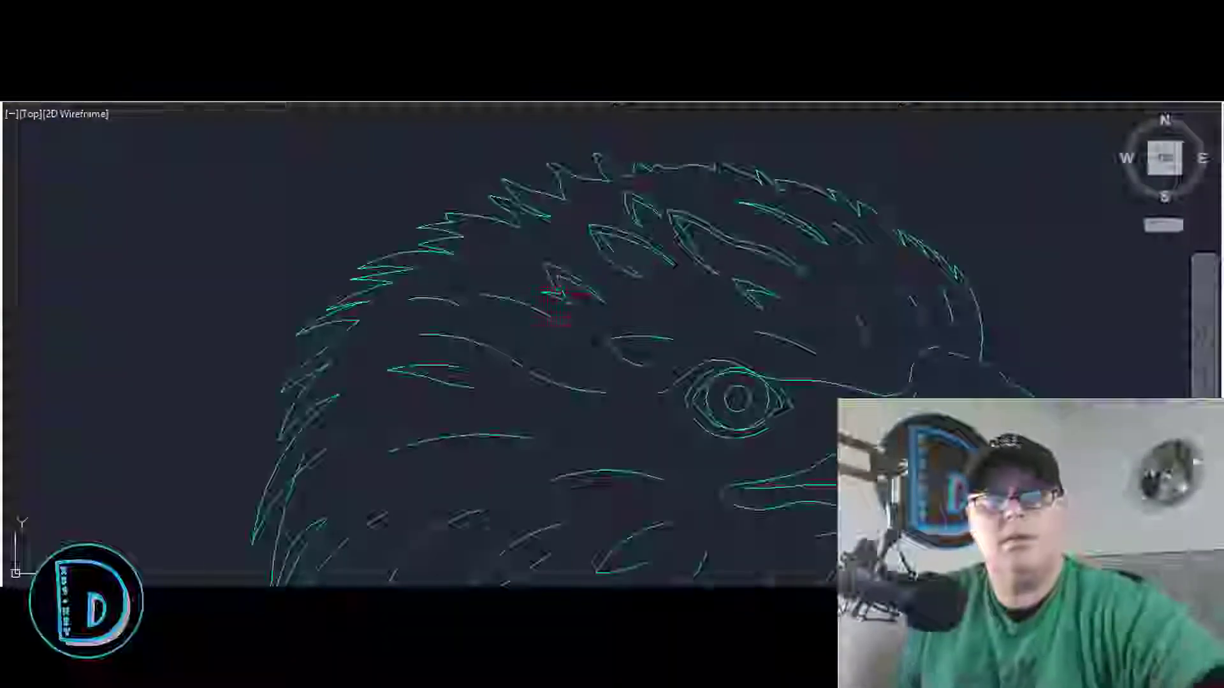
scroll(535, 358, "up", 2)
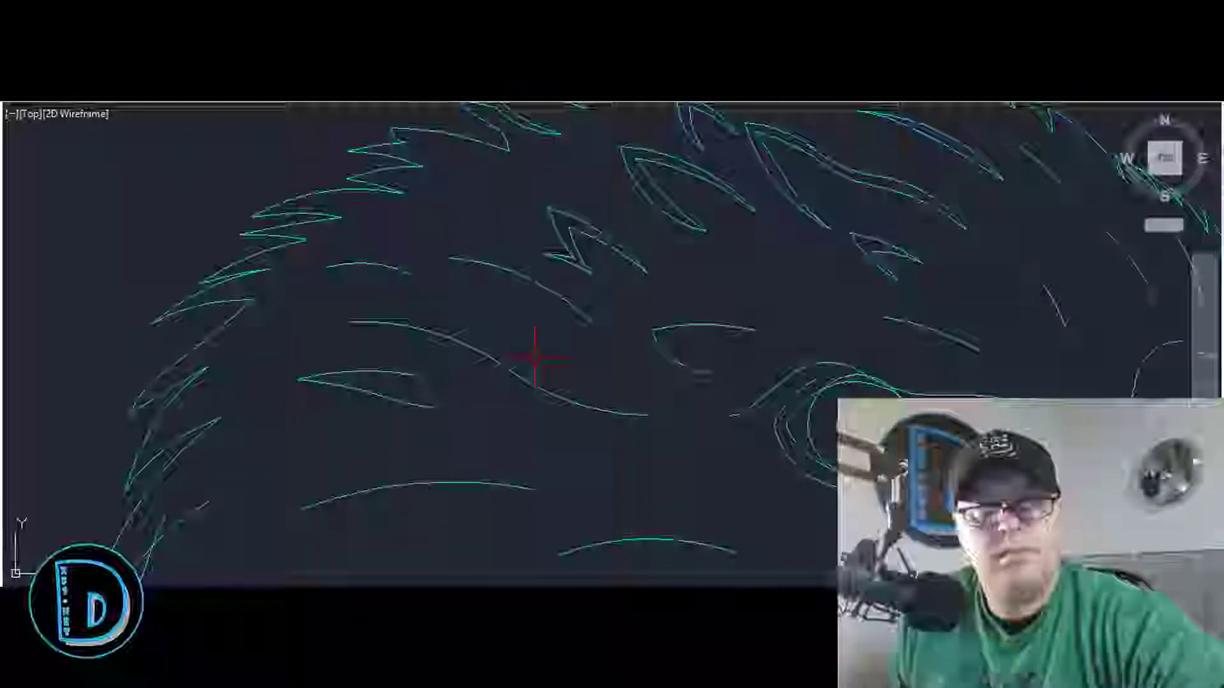
Step: Draw a second arc joining the ends of the long stroke below the notched feather, and bend it into a slim taper
scroll(535, 358, "down", 2)
scroll(536, 358, "up", 2)
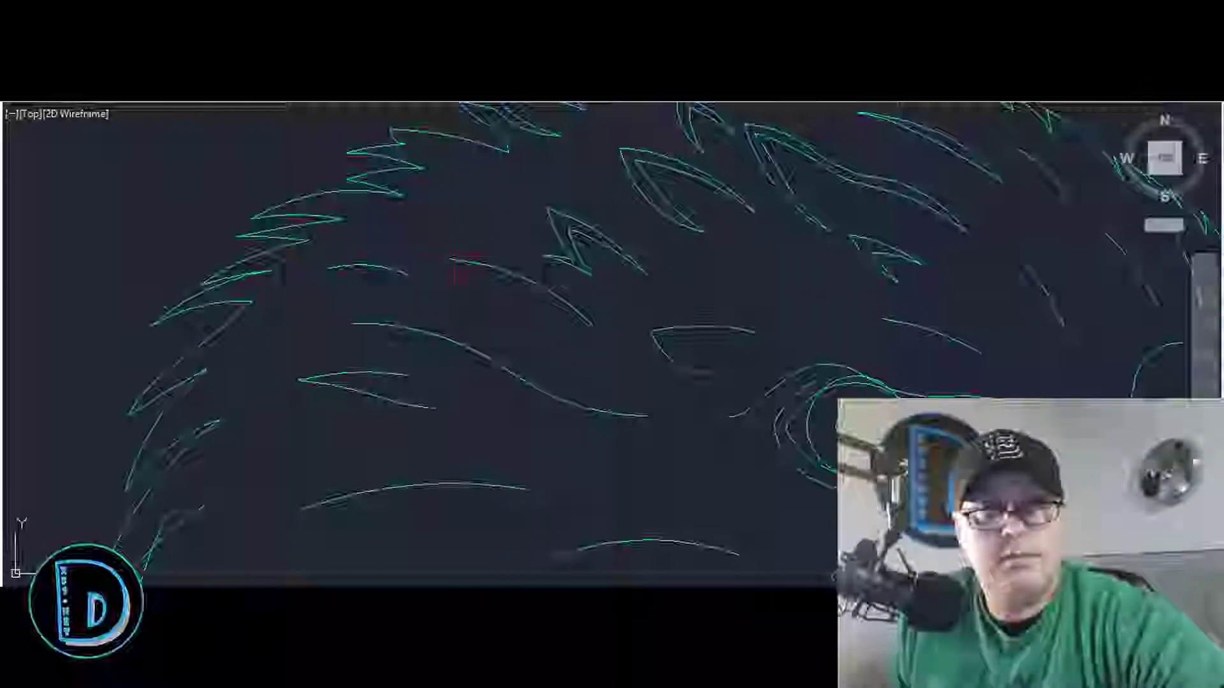
scroll(453, 255, "up", 2)
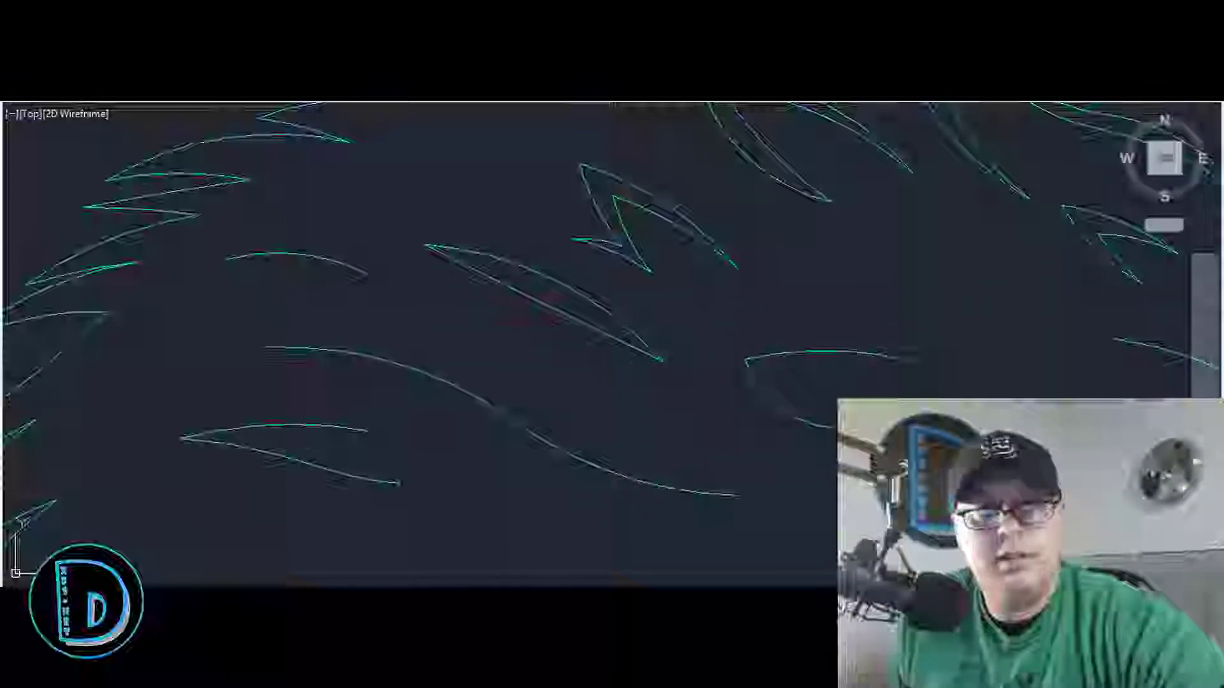
left_click(509, 287)
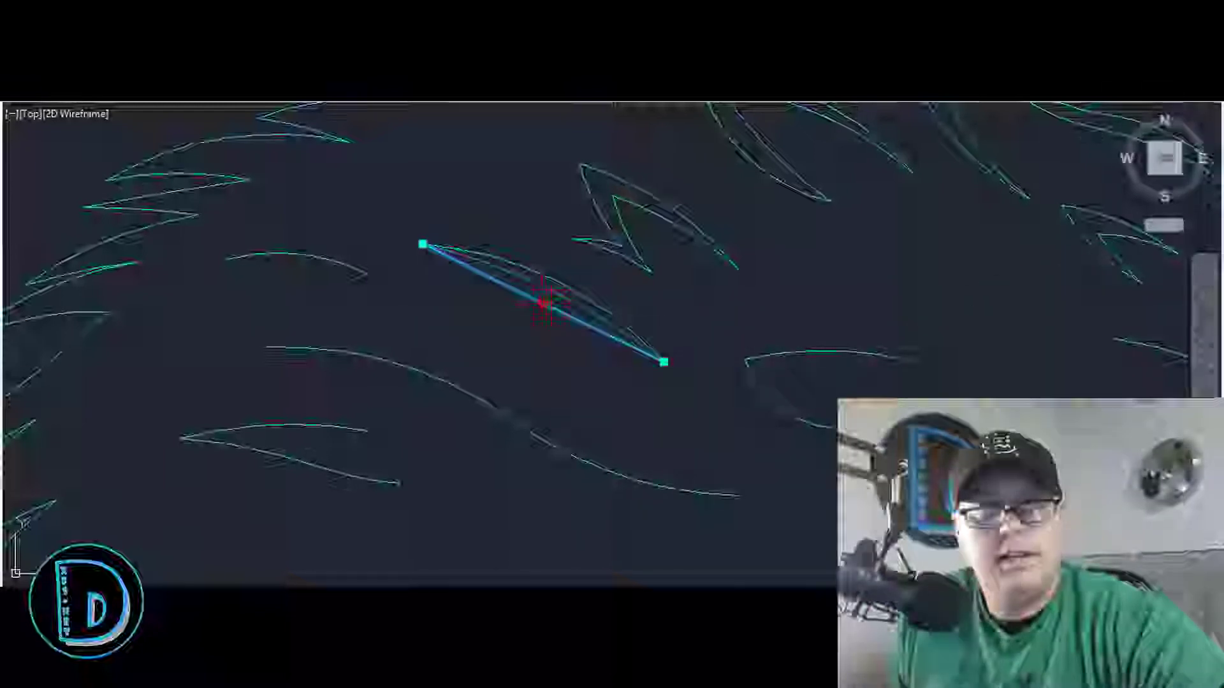
mouse_move(547, 295)
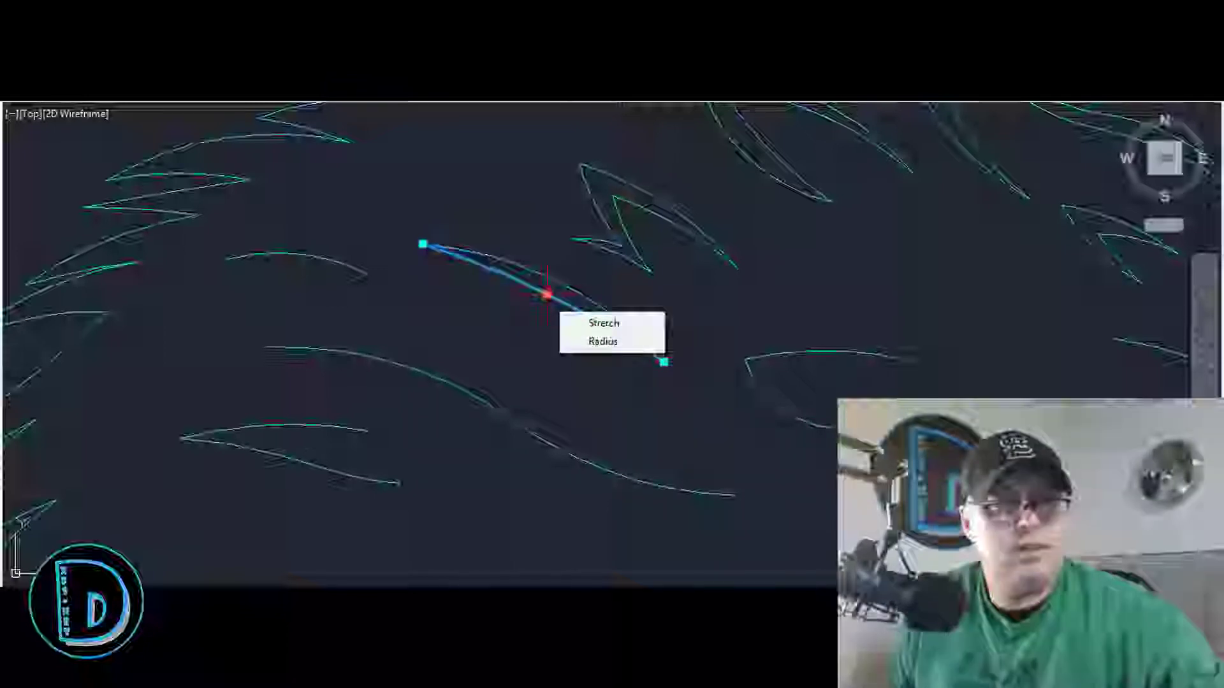
key("Escape")
scroll(255, 287, "up", 2)
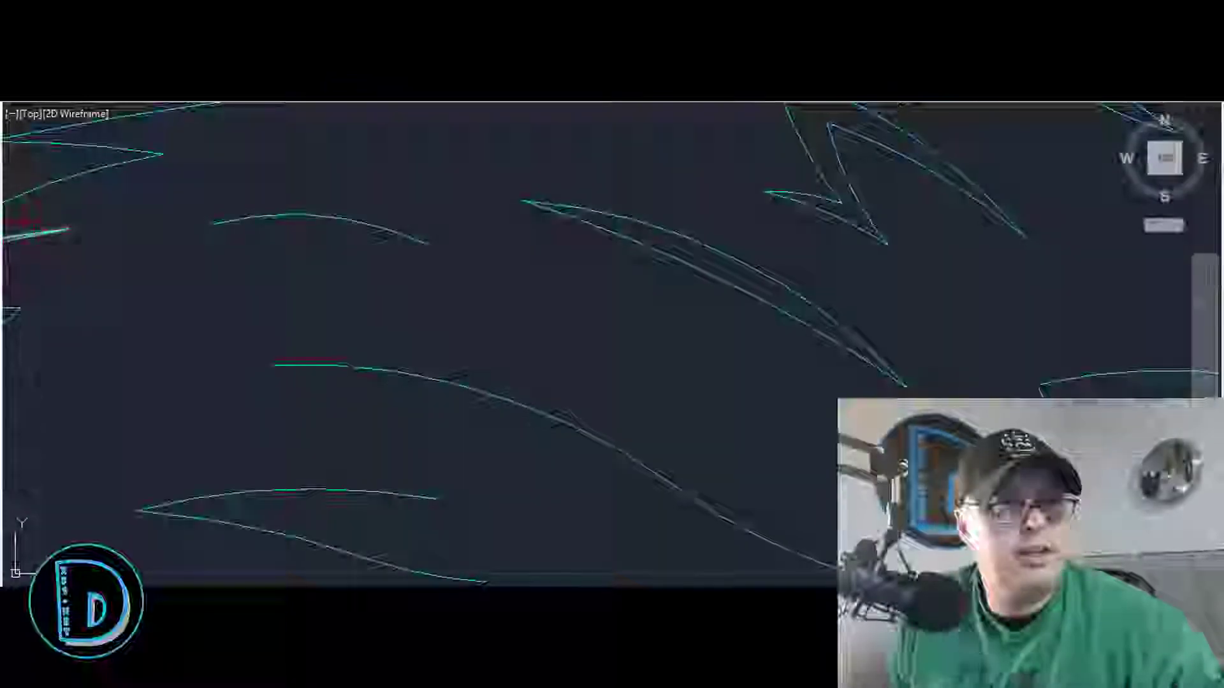
Step: Double the short feather stroke near the back of the head and the hooked feather behind the eye with matching arcs
scroll(404, 245, "down", 5)
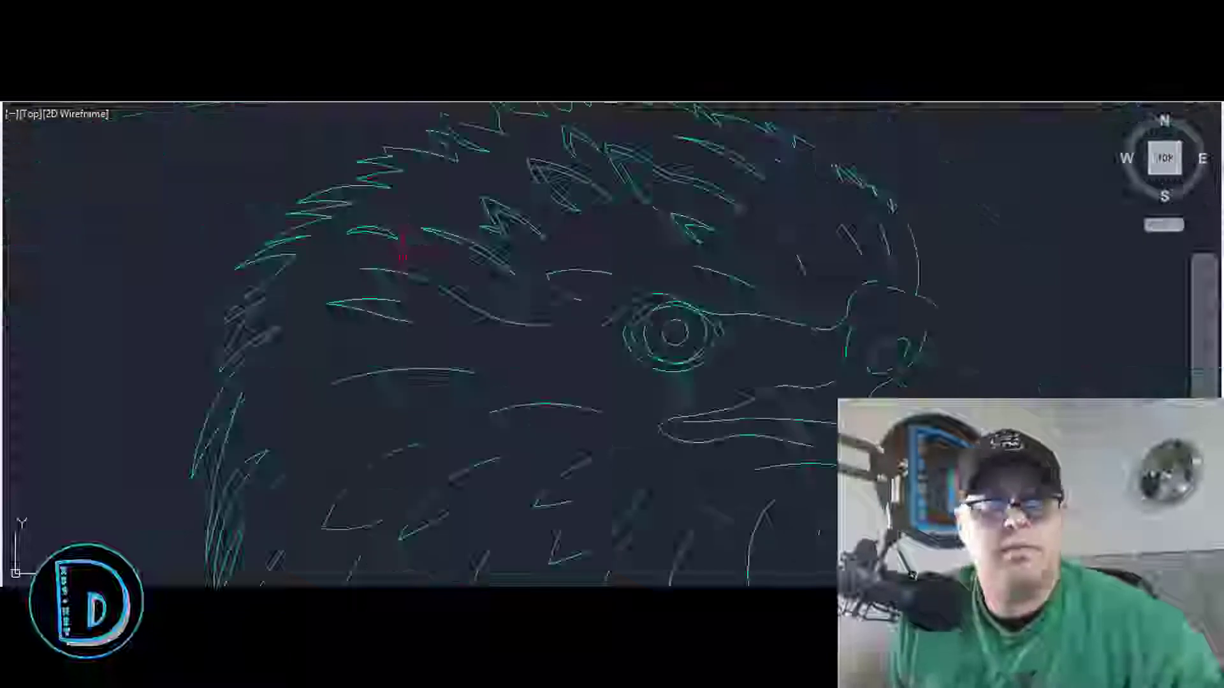
scroll(552, 256, "up", 2)
scroll(599, 333, "down", 2)
scroll(831, 239, "up", 4)
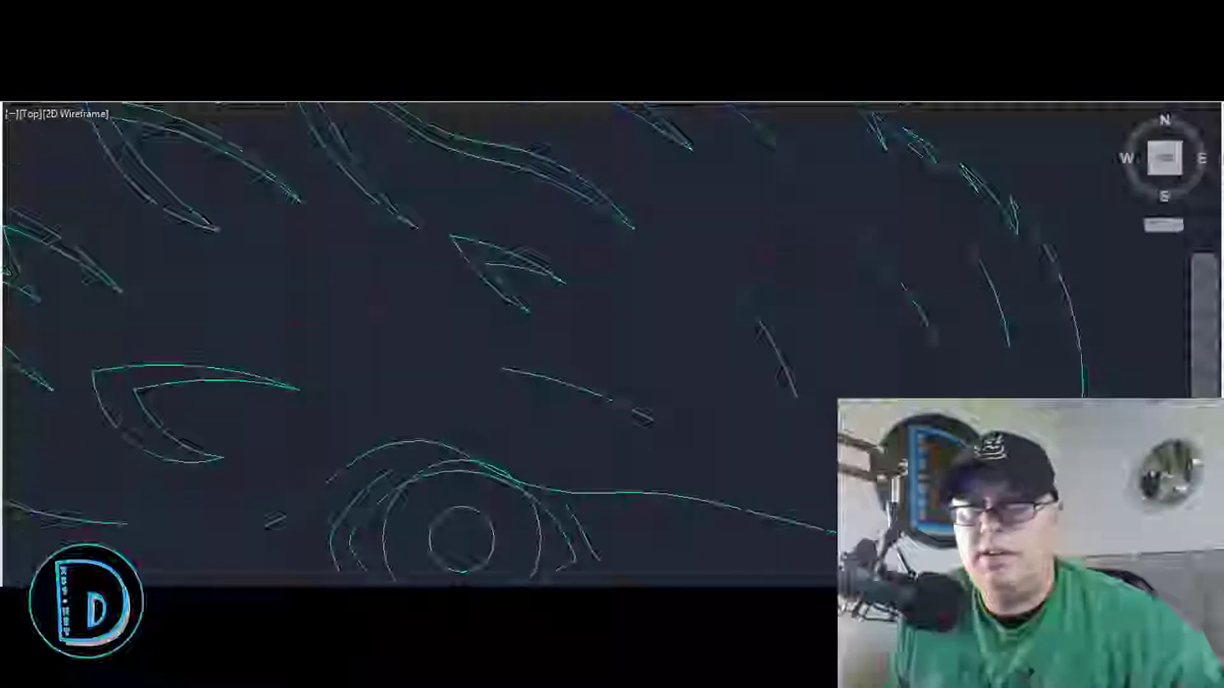
Step: Draw a second arc between the ends of the short stroke just inside the upper forehead outline
scroll(373, 322, "down", 2)
scroll(563, 212, "up", 2)
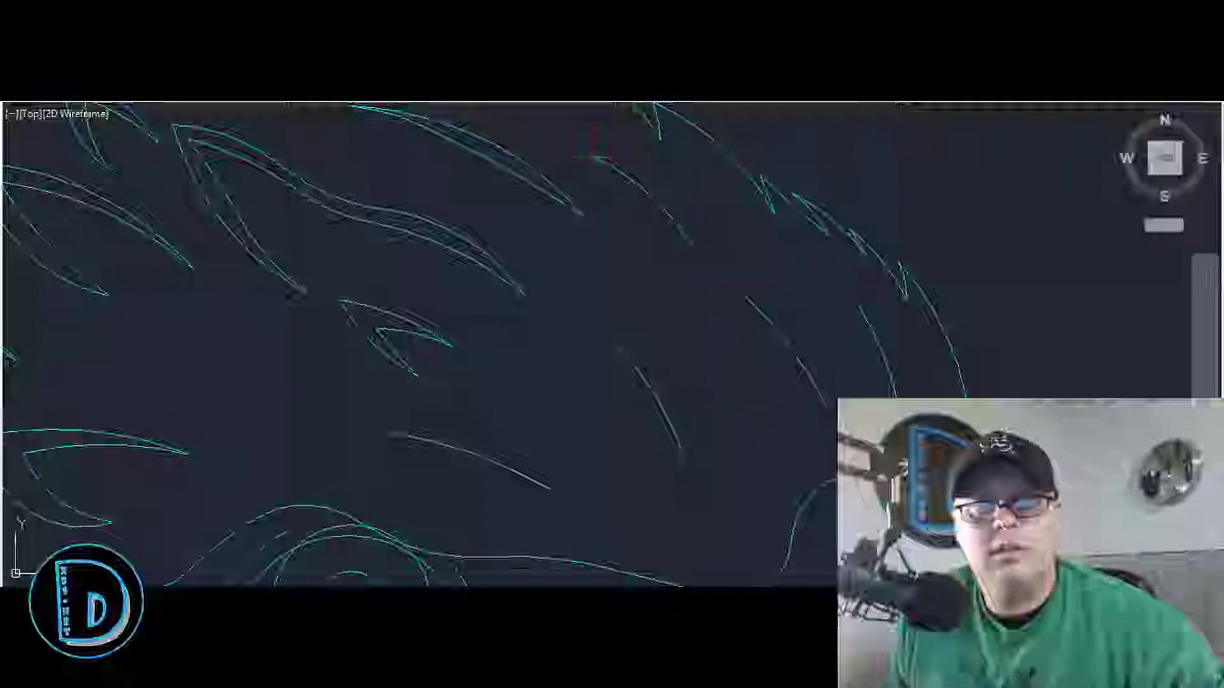
left_click(669, 176)
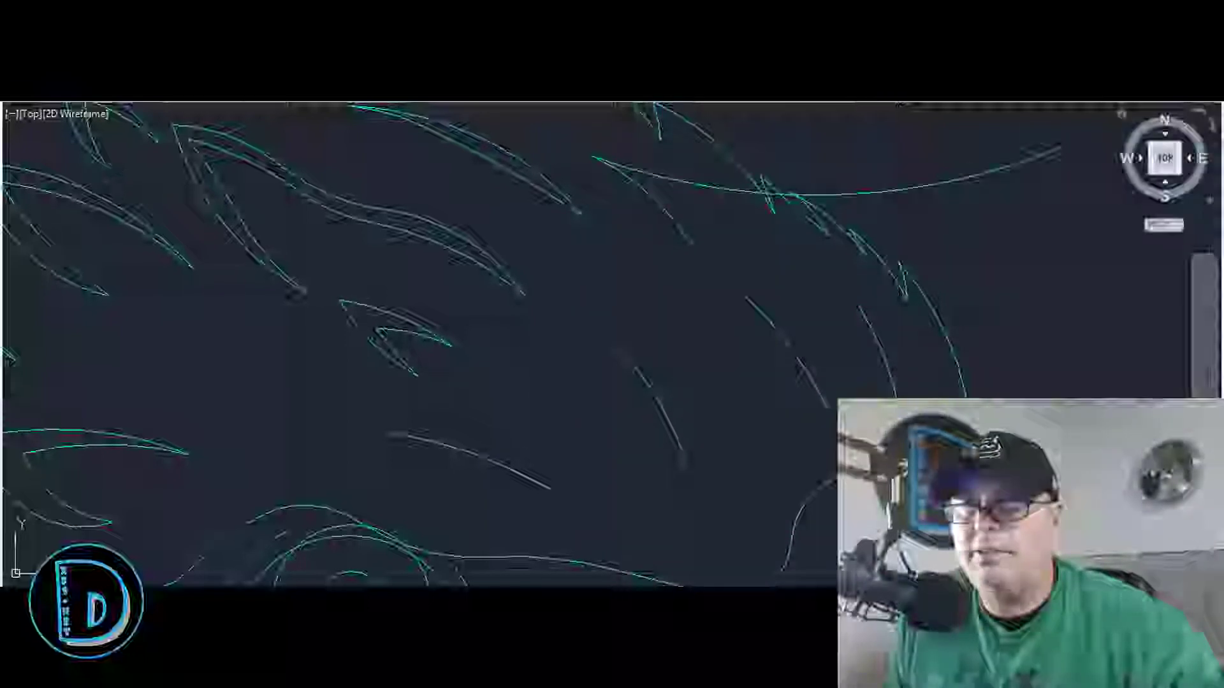
key("Delete")
scroll(669, 210, "down", 3)
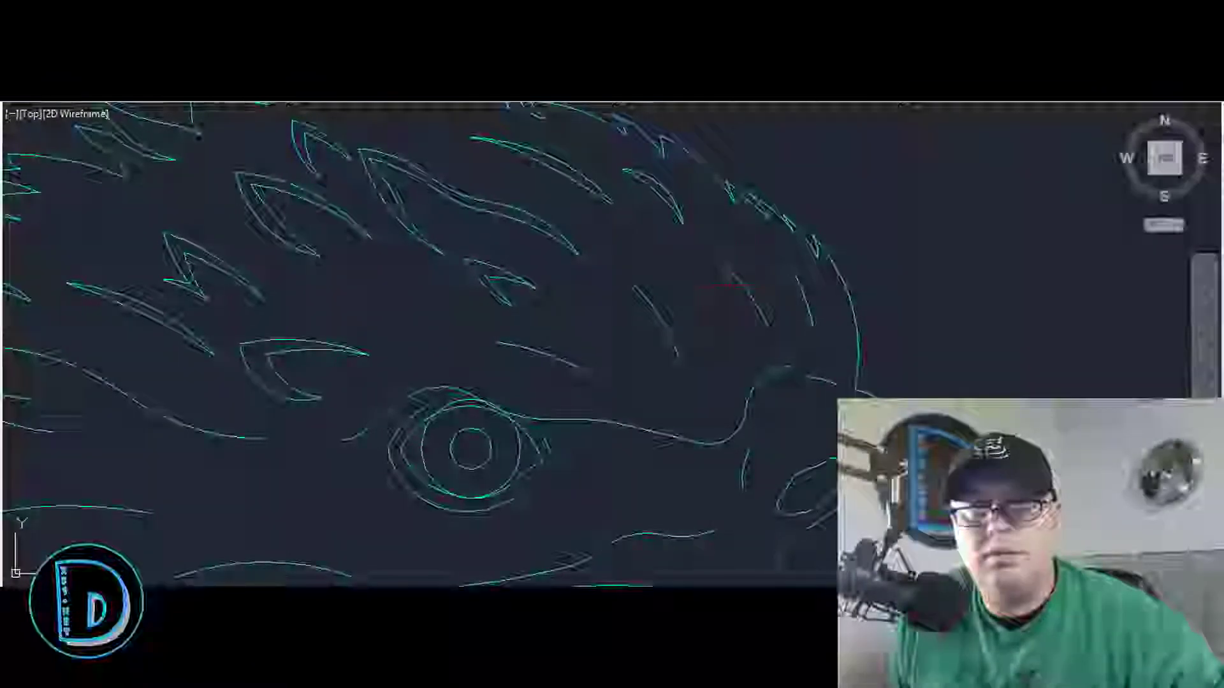
Step: Add a second arc to the next forehead stroke down and adjust the inner arc's curvature to form a slim crescent
scroll(718, 262, "up", 2)
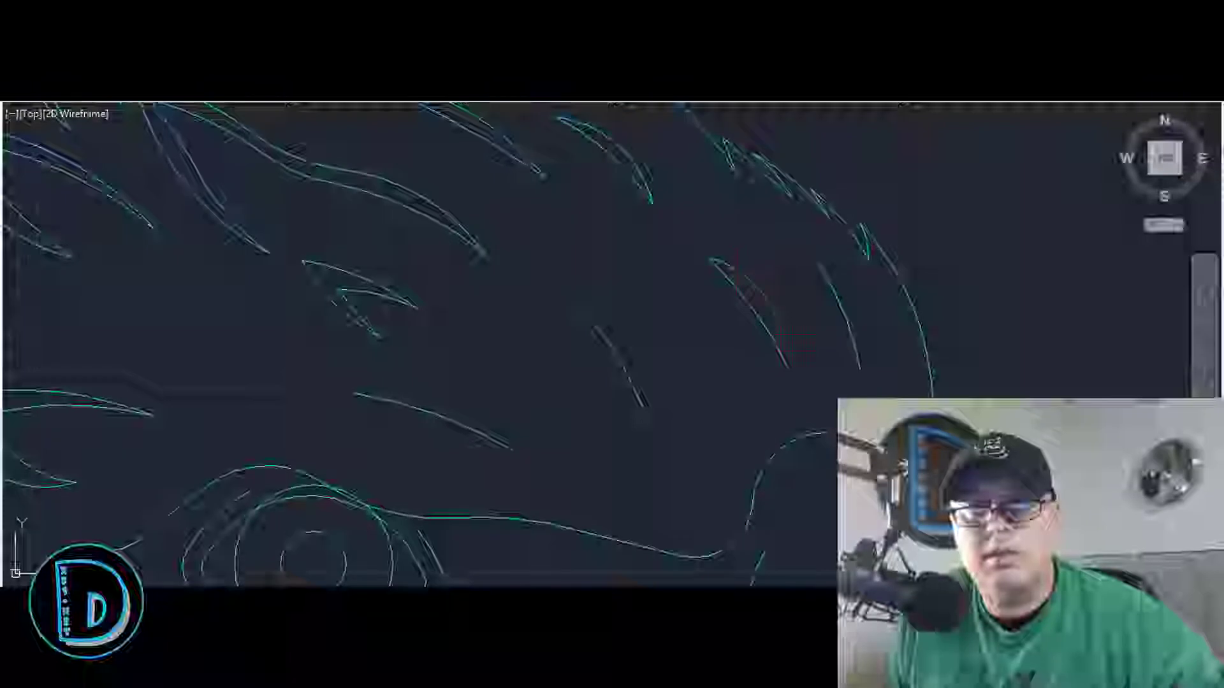
left_click(788, 368)
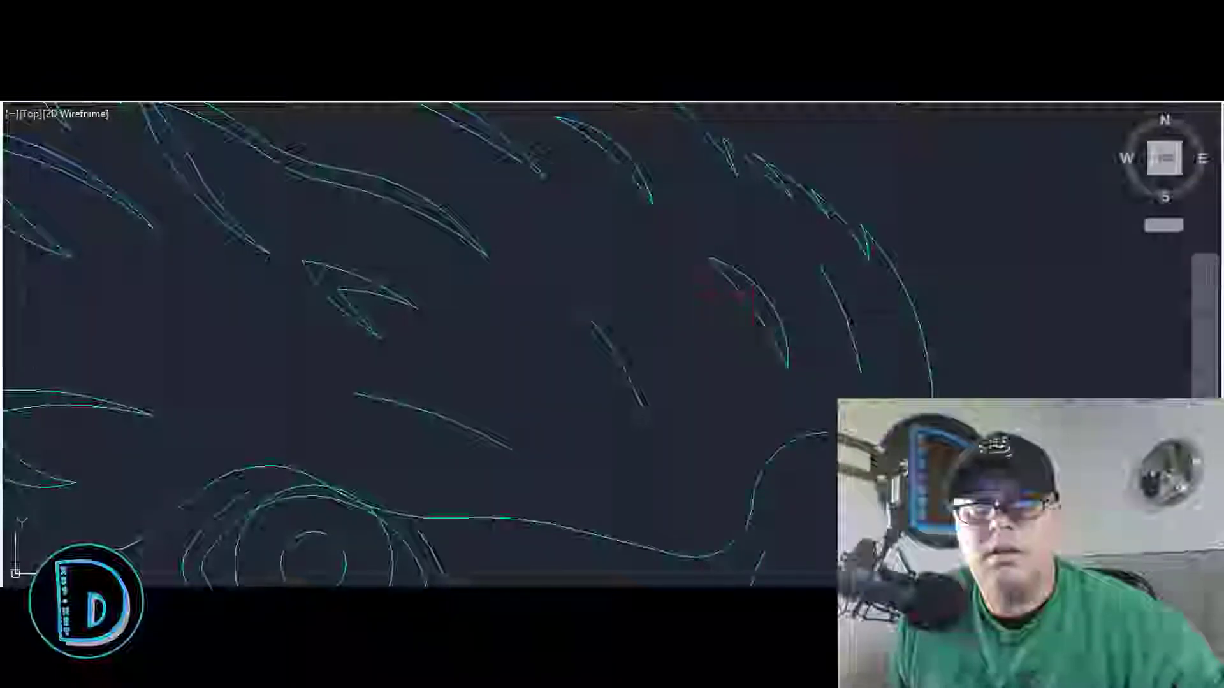
left_click(746, 294)
scroll(746, 293, "up", 2)
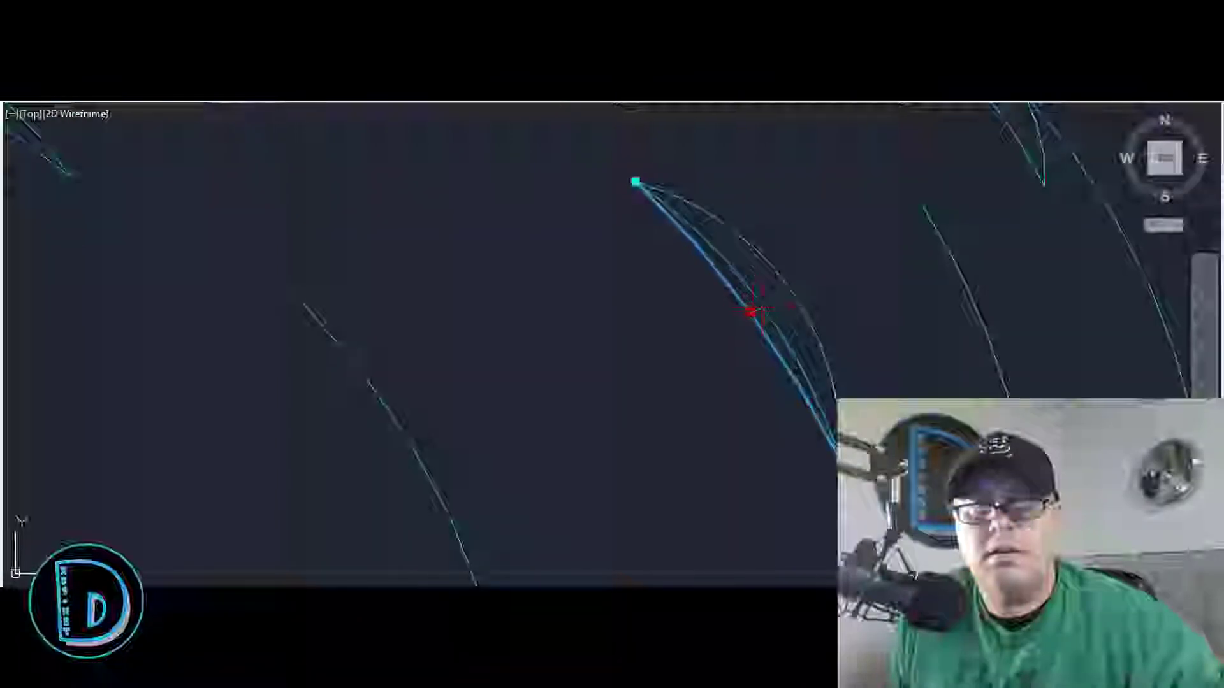
key("Escape")
scroll(862, 261, "down", 2)
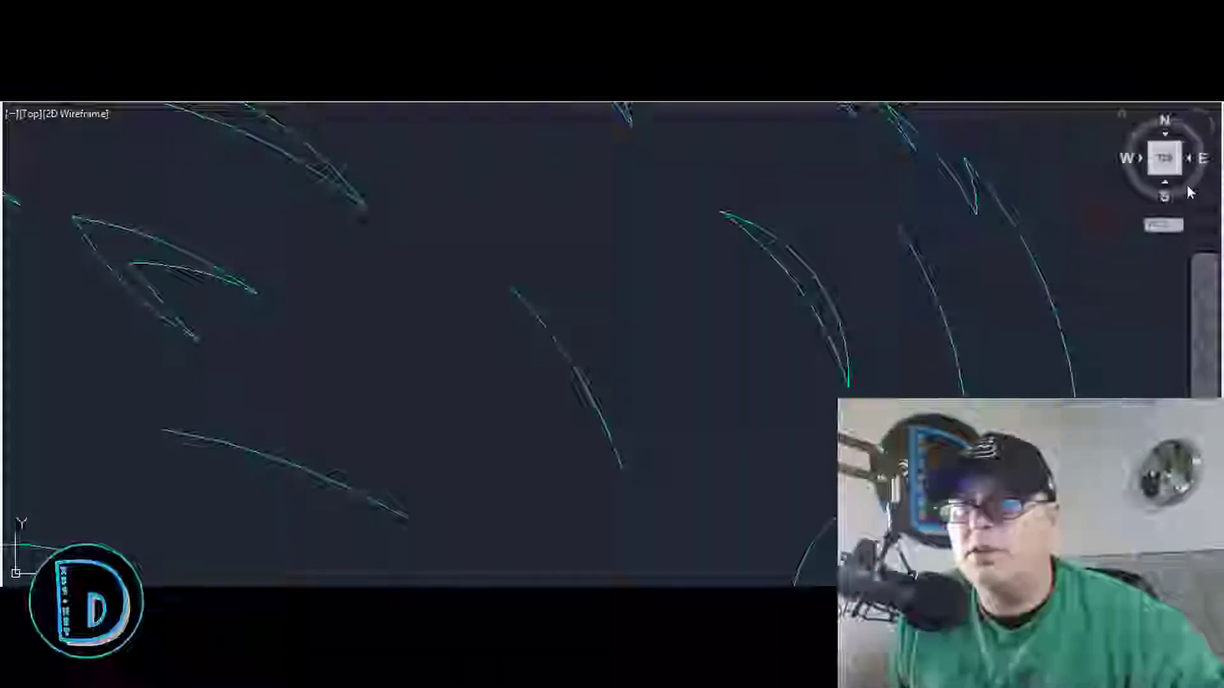
Step: Draw a second arc joining both ends of the forehead stroke closest to the outline above the beak
left_click(900, 227)
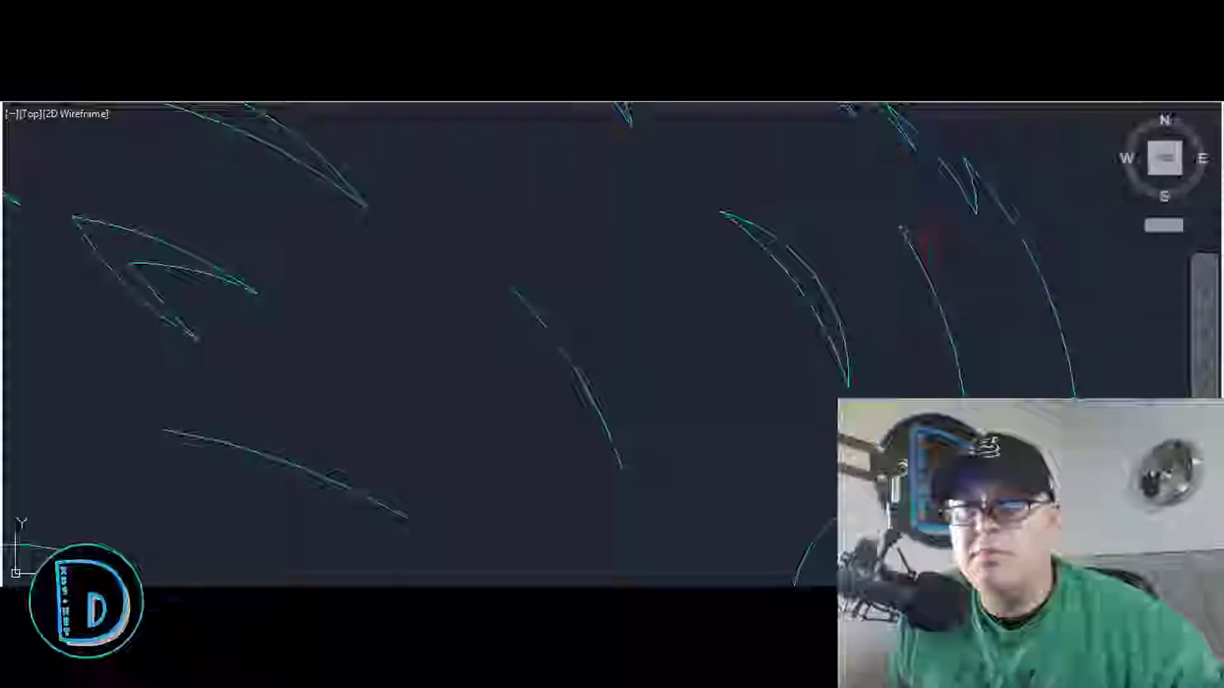
left_click(928, 242)
left_click(959, 393)
scroll(847, 338, "down", 4)
Step: Draw a bowed arc between both ends of the isolated steep stroke farther inside the forehead
scroll(747, 352, "up", 6)
left_click(610, 222)
left_click(736, 296)
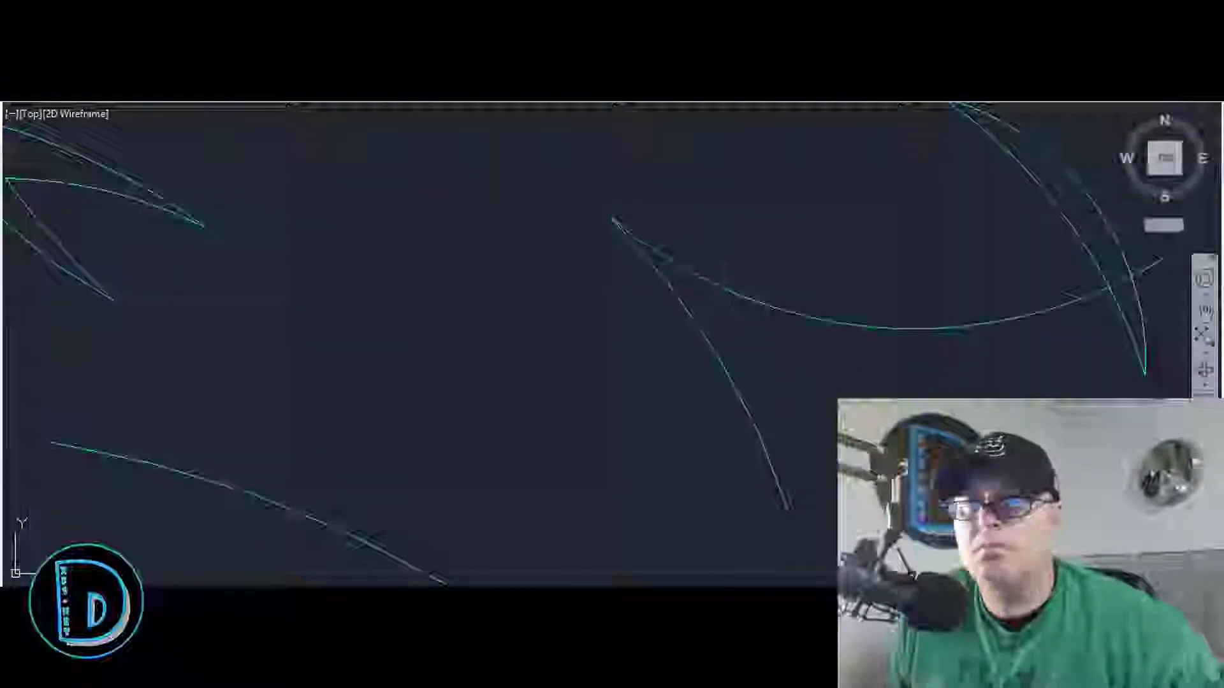
left_click(788, 508)
scroll(729, 344, "down", 2)
Step: Close the brow stroke directly above the eye with a second arc joining its two ends
scroll(673, 219, "down", 5)
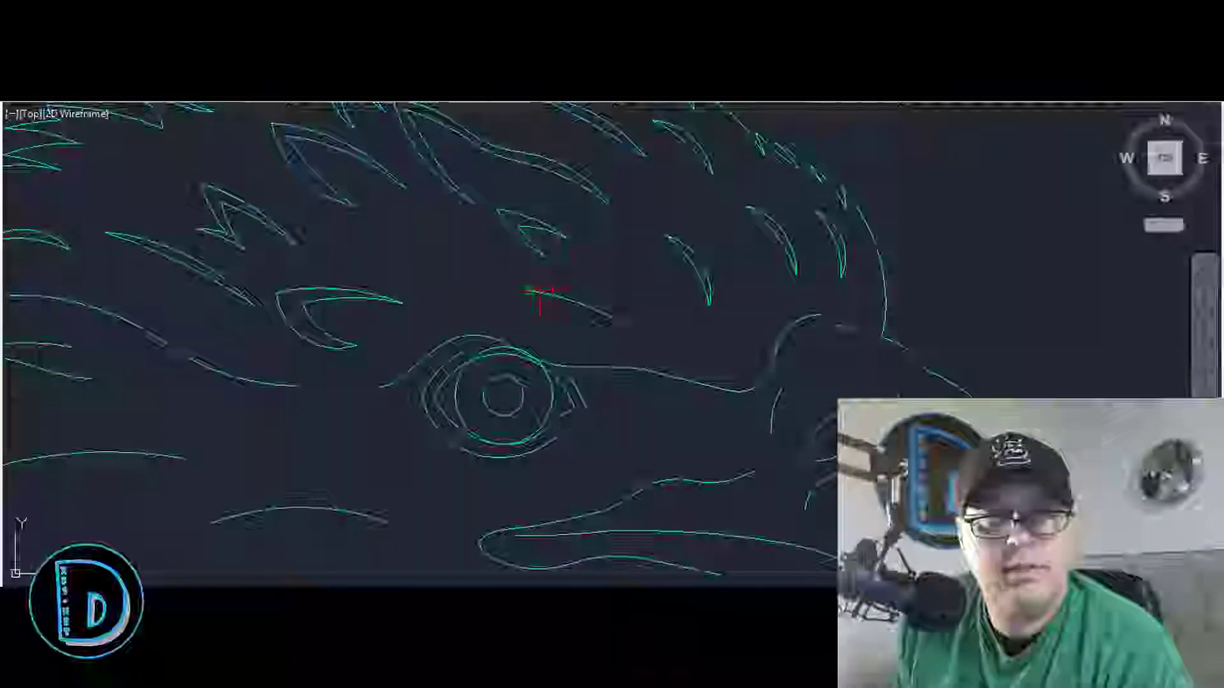
scroll(548, 292, "up", 2)
left_click(517, 292)
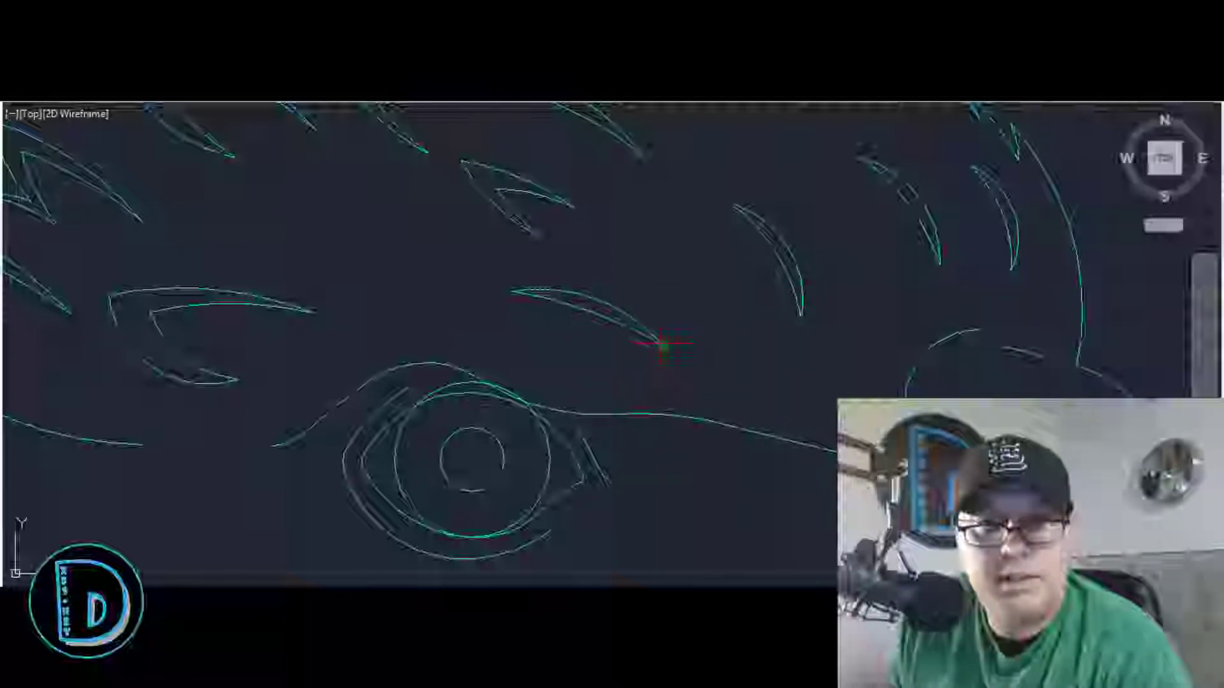
scroll(861, 341, "down", 2)
scroll(656, 338, "down", 4)
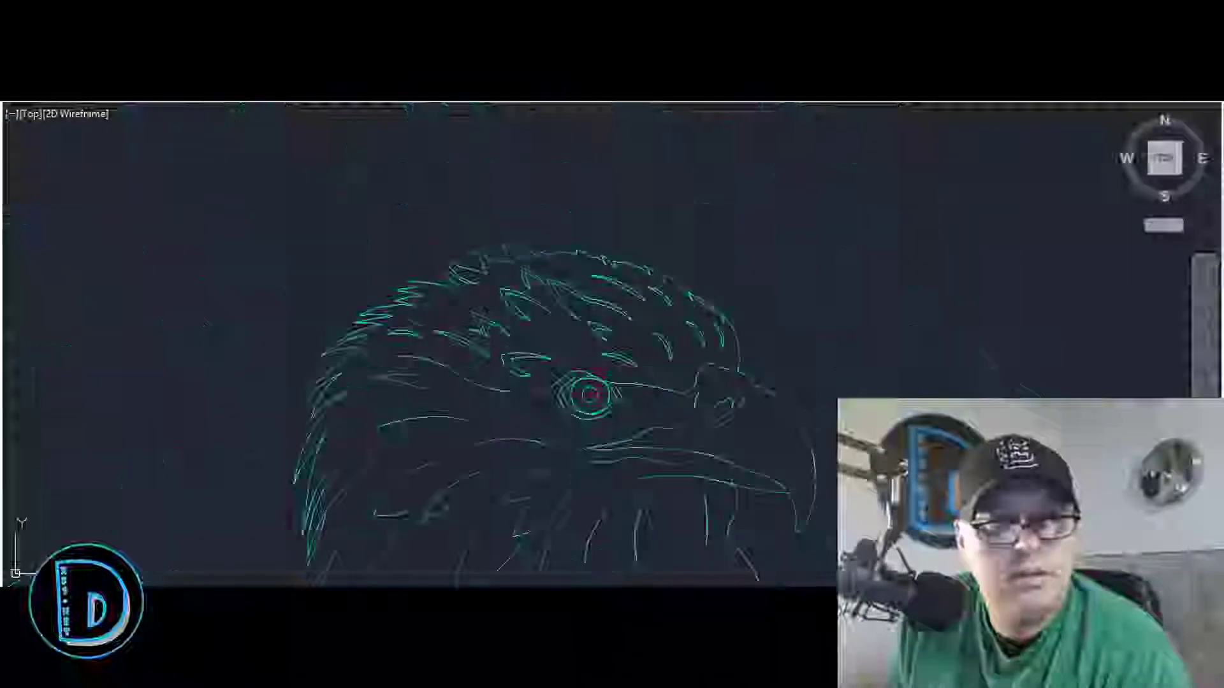
Step: Double the long S-shaped feather behind the eye and reshape its upper arcs by moving a midpoint and their shared endpoint
scroll(300, 382, "up", 2)
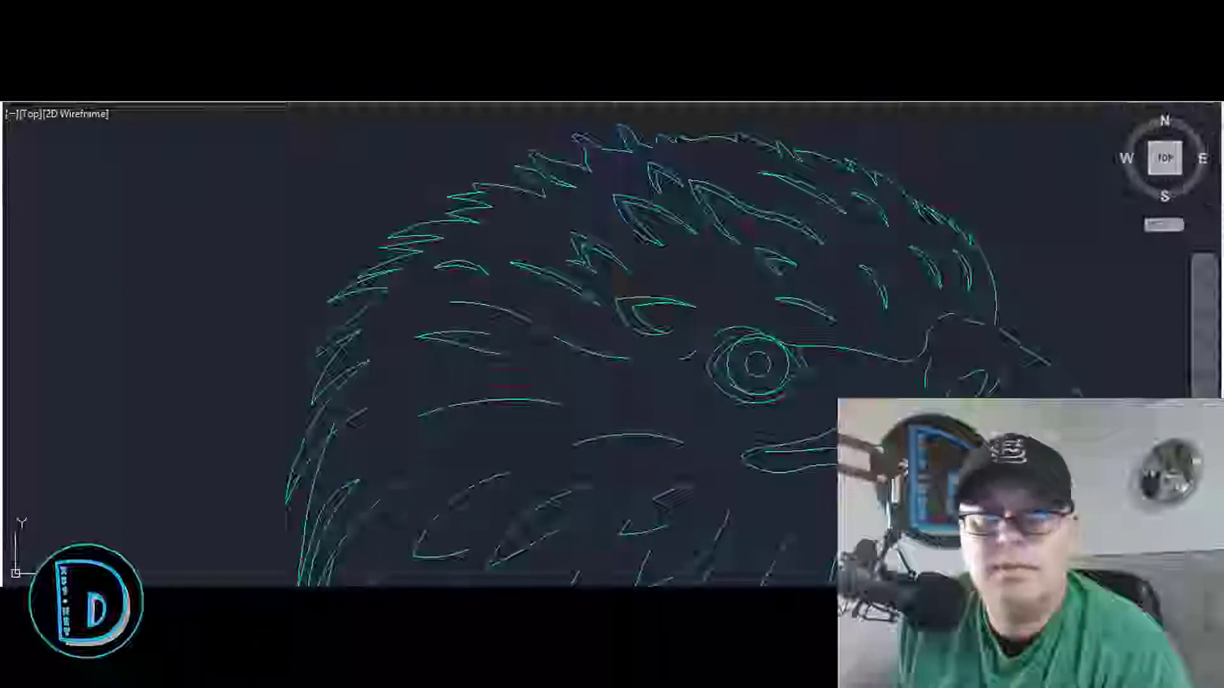
scroll(491, 299, "up", 2)
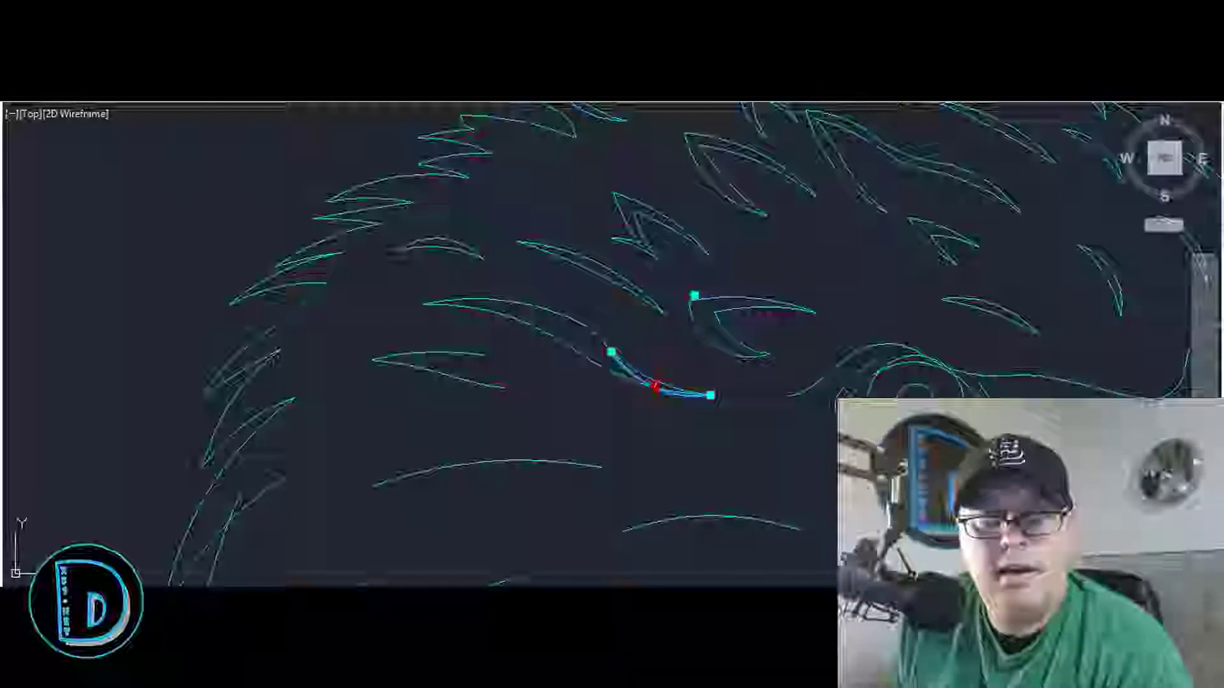
left_click(658, 380)
left_click(602, 342)
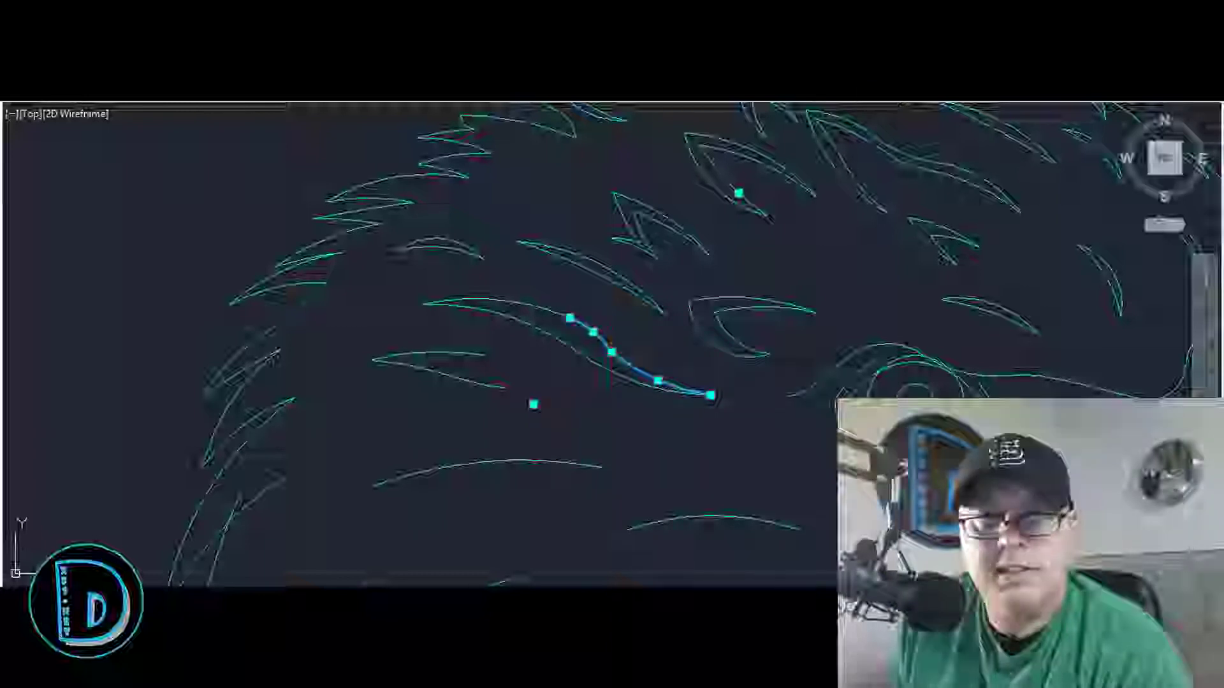
scroll(612, 354, "up", 3)
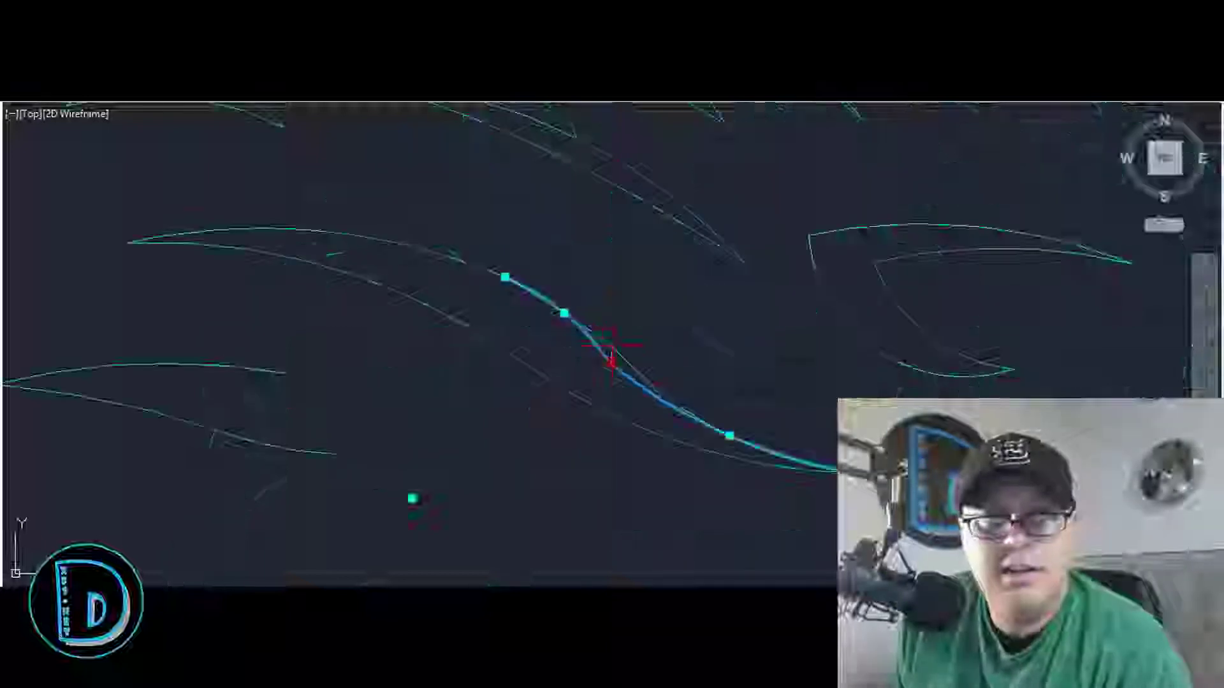
left_click(610, 347)
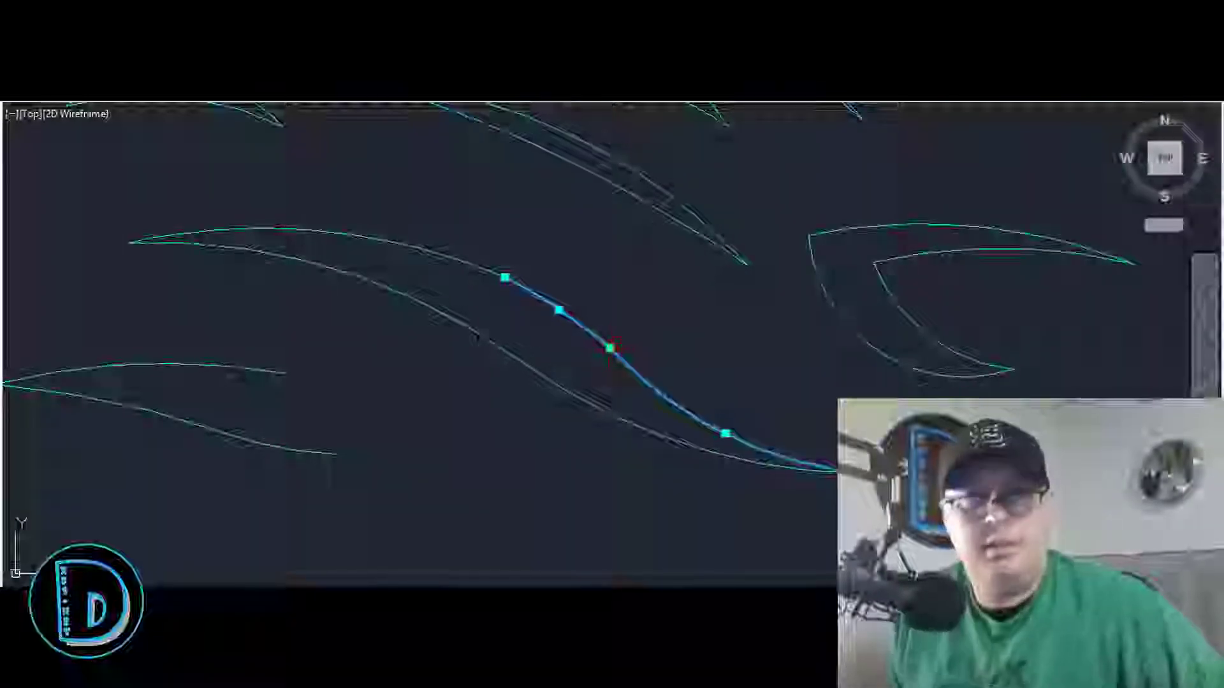
scroll(611, 347, "down", 5)
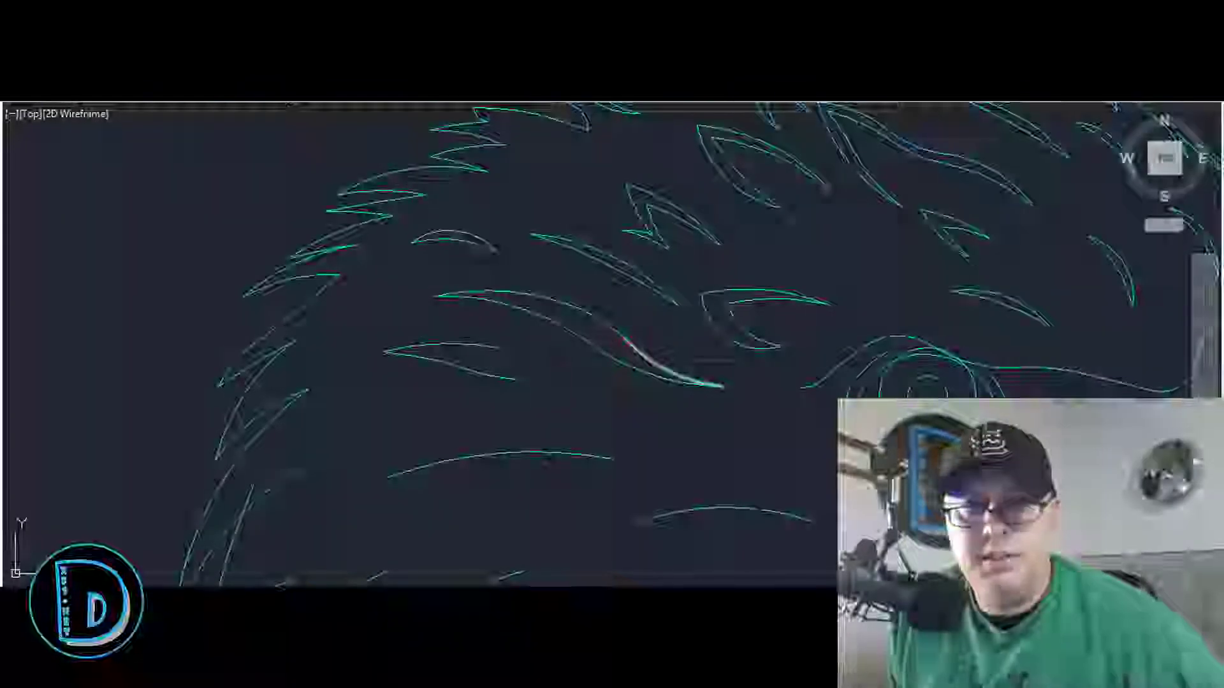
Step: Draw outer arcs above and below the forked feather beneath the S-shaped one, ending at its two tips
scroll(478, 410, "down", 5)
scroll(354, 401, "up", 5)
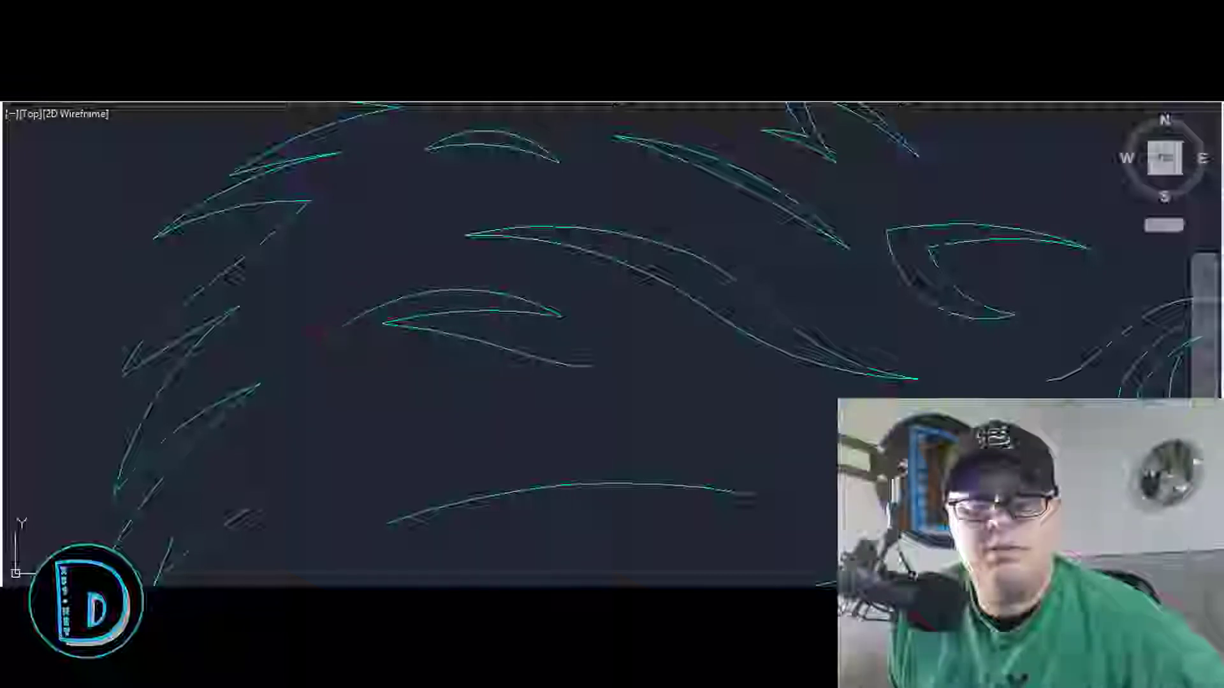
left_click(455, 361)
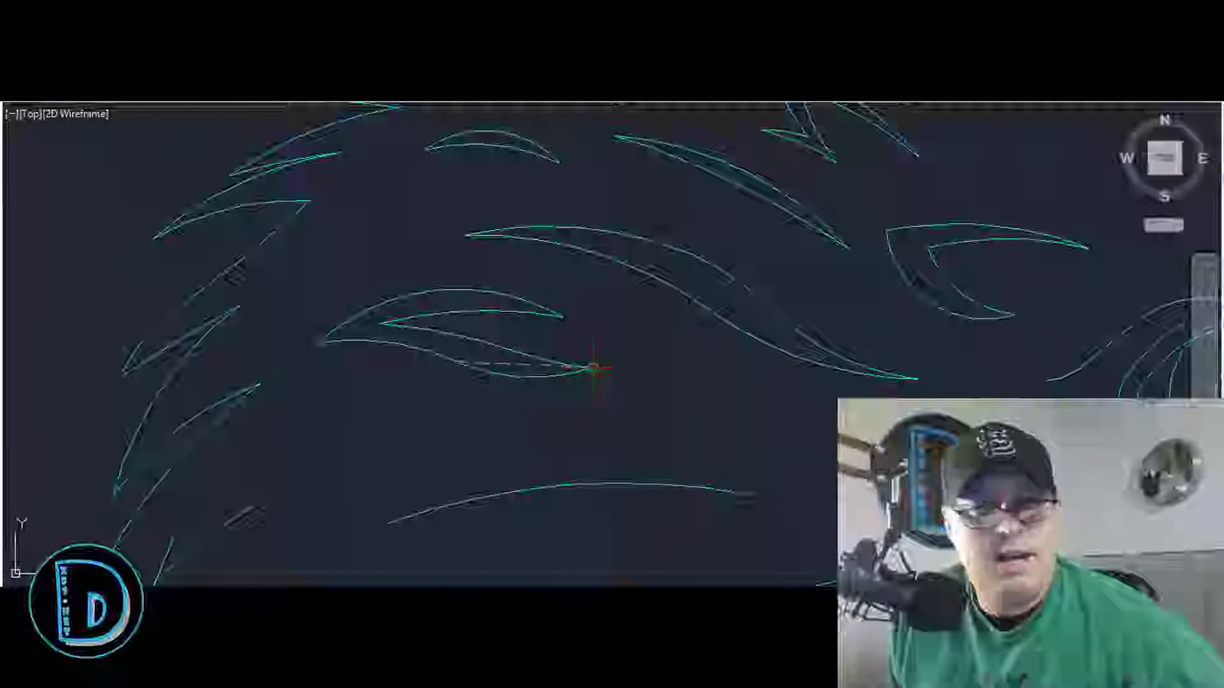
left_click(591, 367)
Step: Draw a second arc above the long cheek stroke below the forked feather, joining both of its ends
scroll(631, 341, "down", 3)
scroll(593, 383, "up", 3)
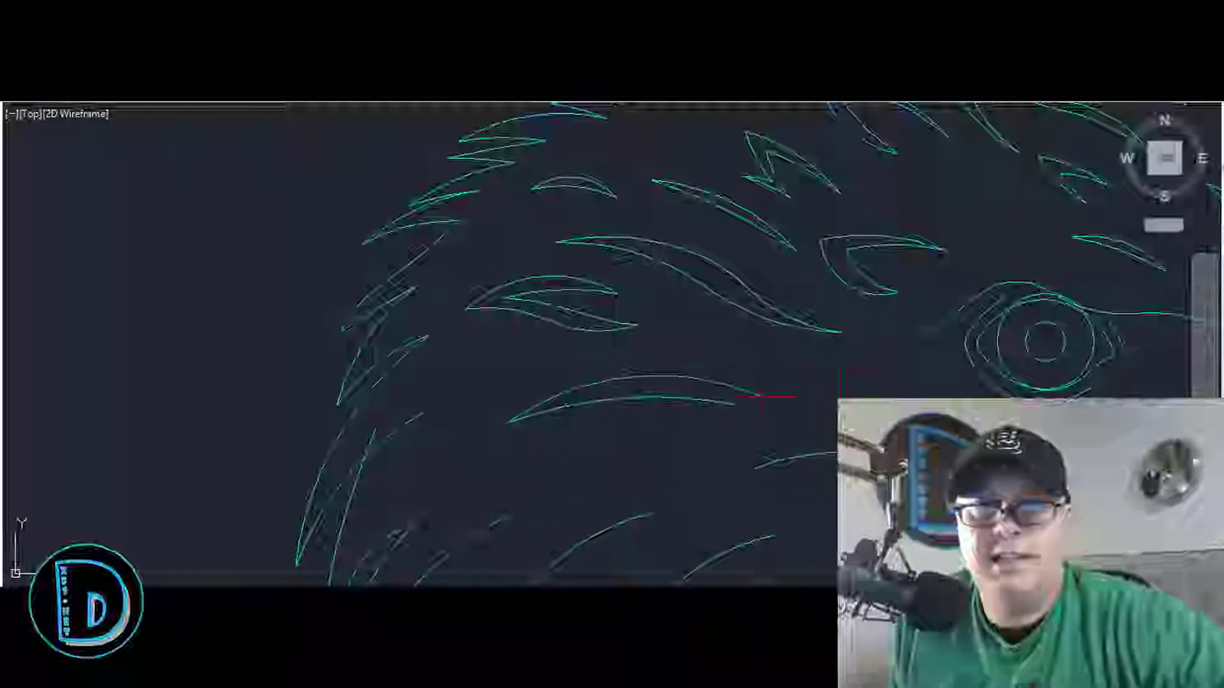
scroll(742, 402, "down", 3)
Step: Draw a second arc above the cheek stroke between the eye and the neck feathers, joining both of its ends
scroll(742, 403, "up", 2)
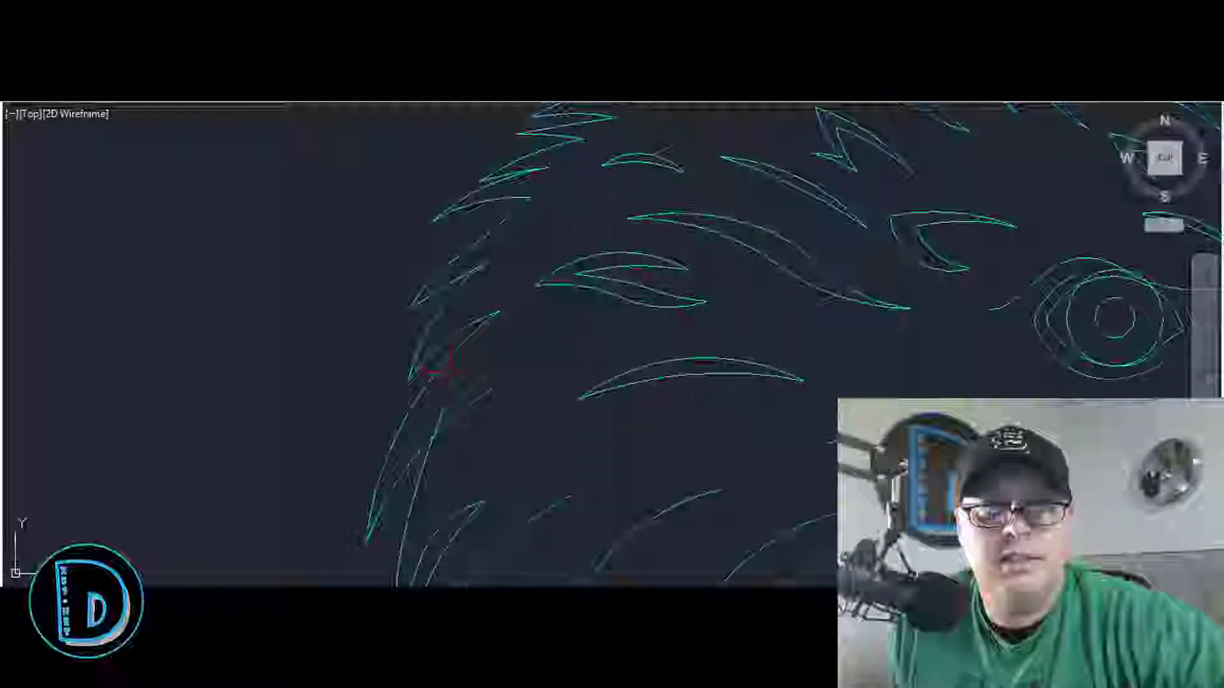
scroll(798, 385, "down", 2)
scroll(799, 384, "up", 2)
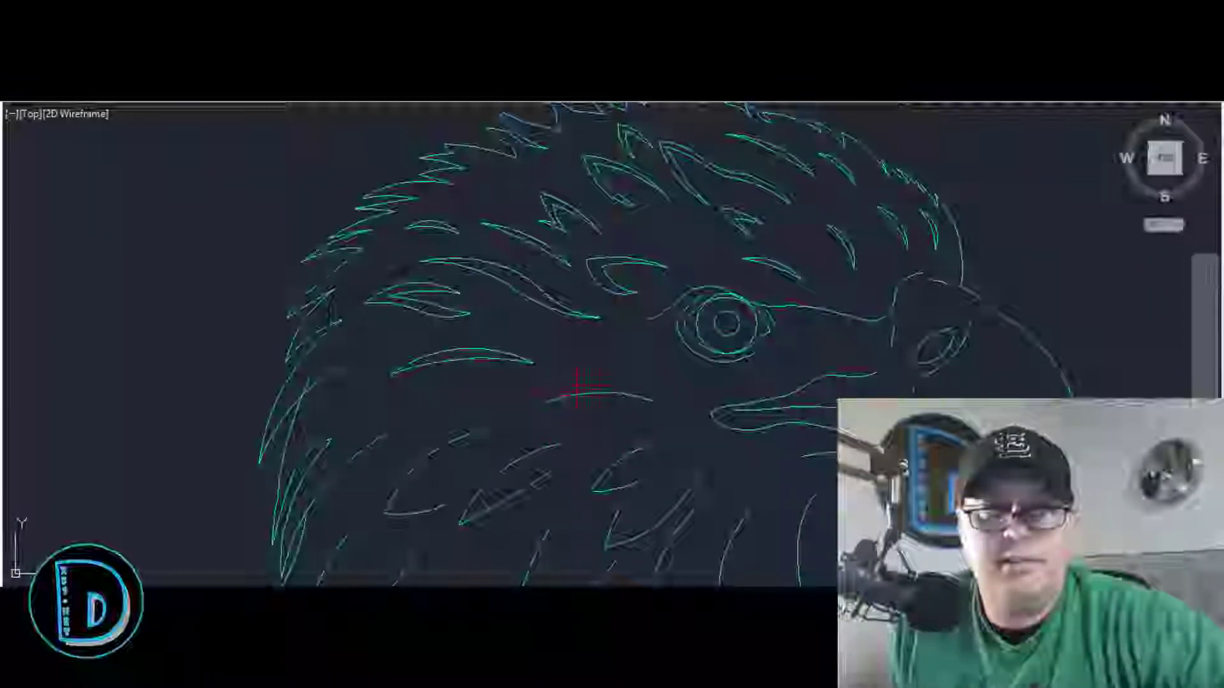
scroll(549, 399, "up", 4)
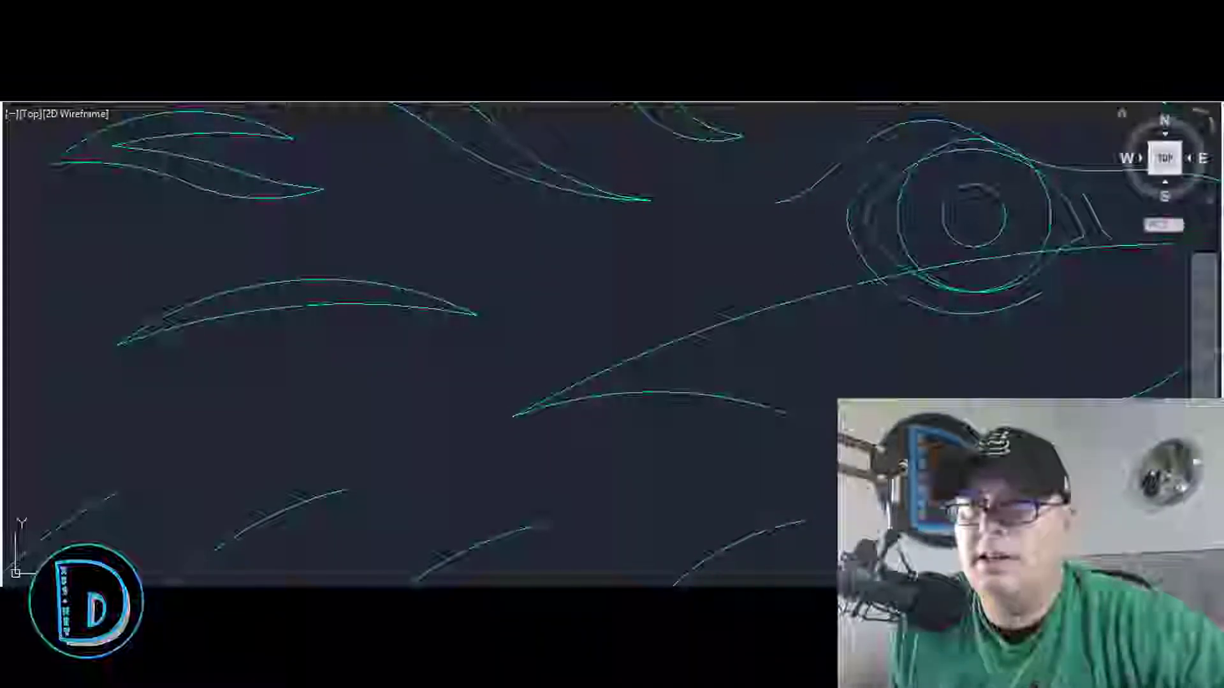
left_click(792, 413)
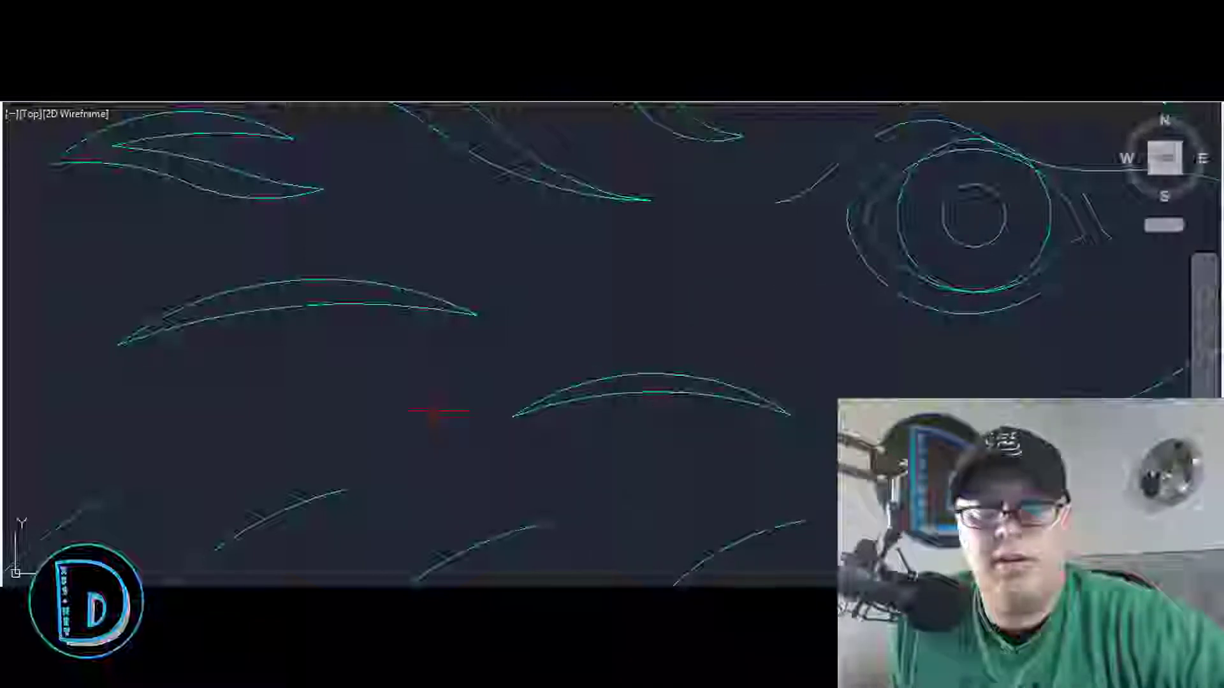
Step: Trim the two overlapping arc ends where the feathers cross at the upper back of the neck
scroll(437, 415, "down", 4)
scroll(476, 355, "up", 3)
middle_click_drag(476, 355, 757, 210)
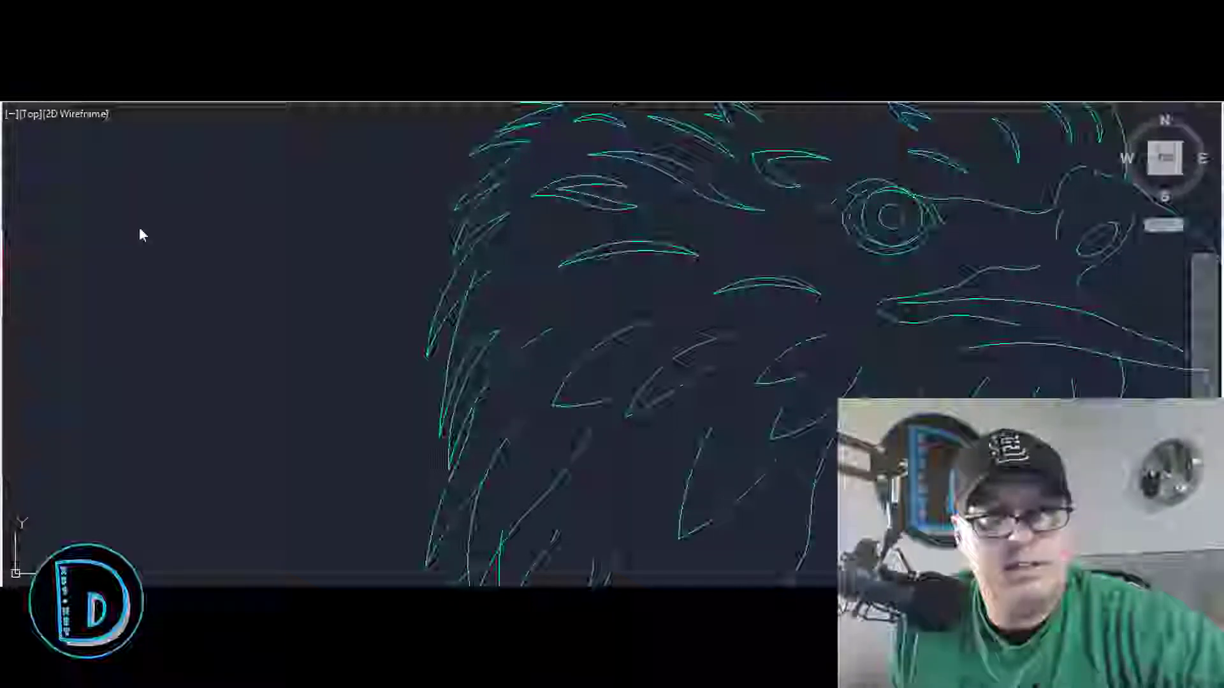
scroll(419, 319, "up", 3)
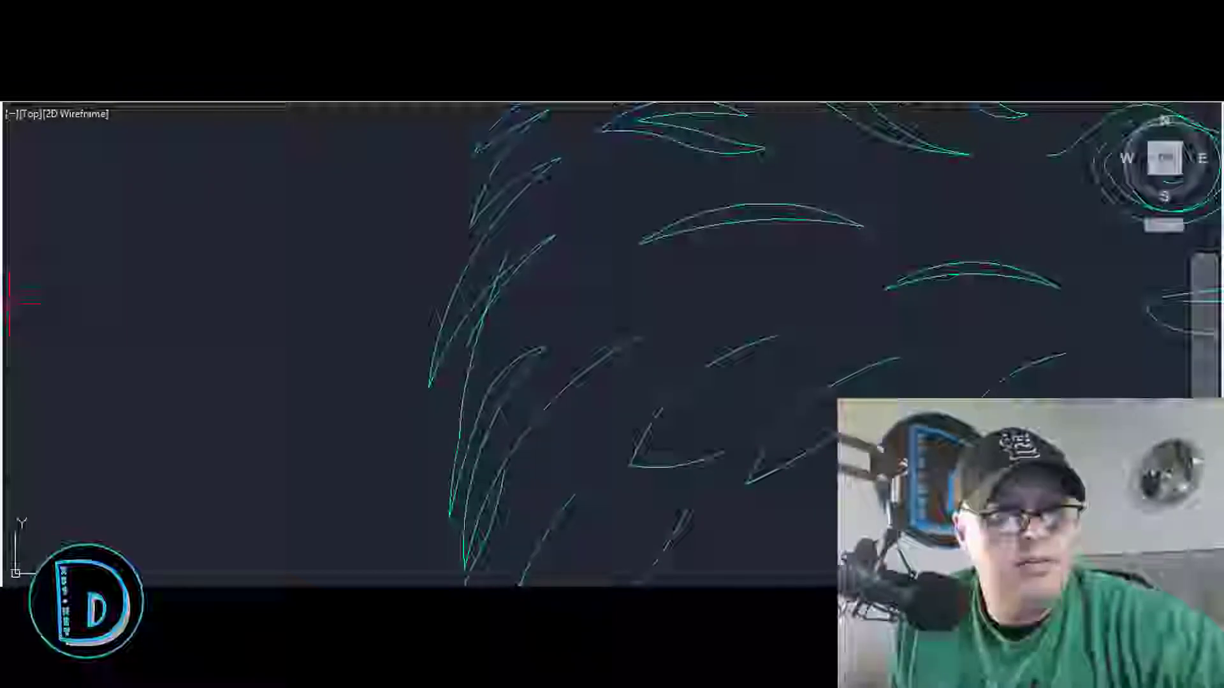
left_click(618, 410)
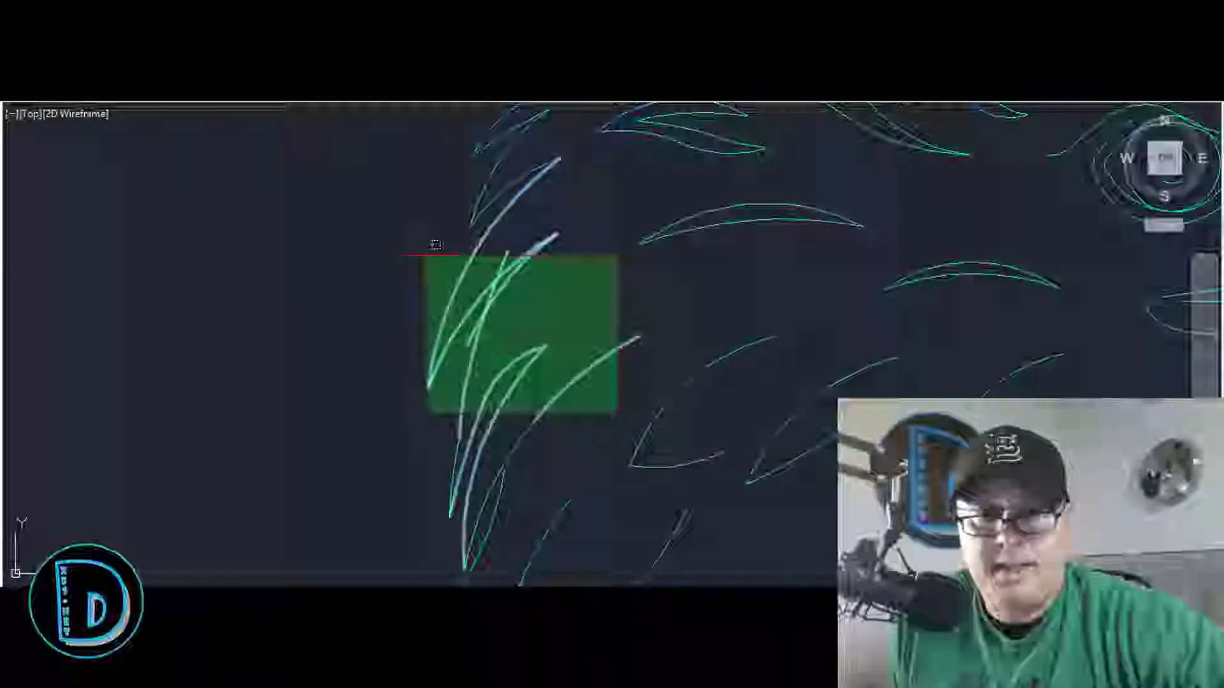
left_click(424, 251)
left_click(500, 266)
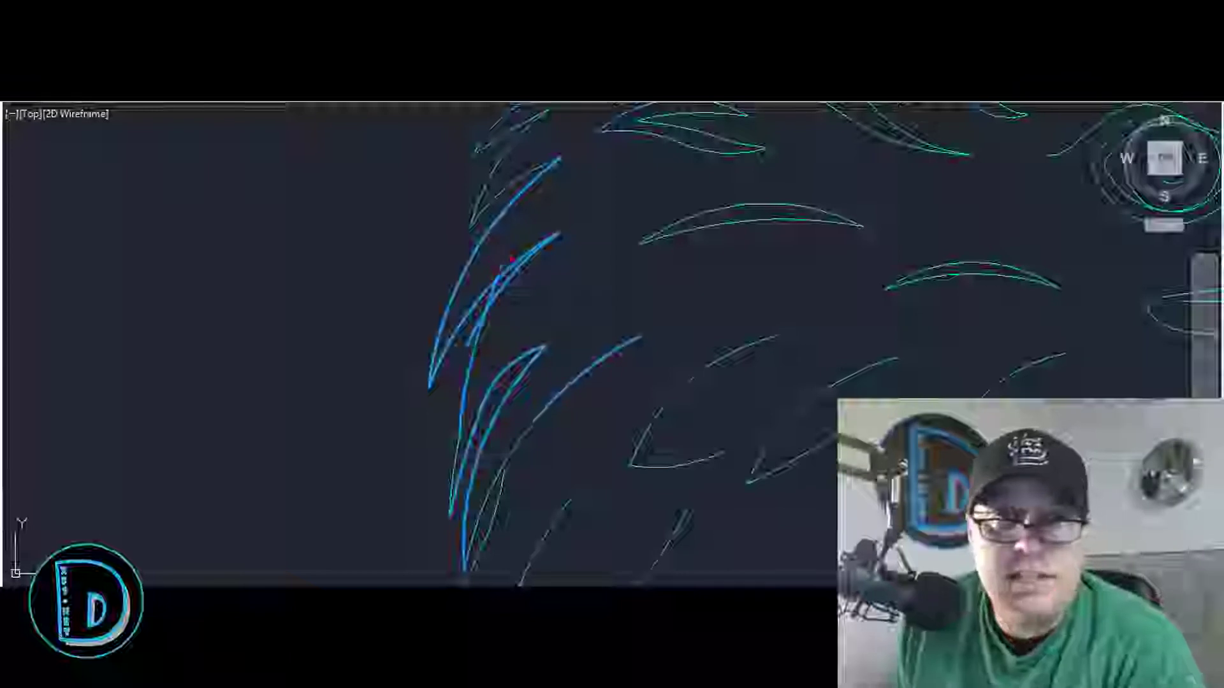
left_click(501, 286)
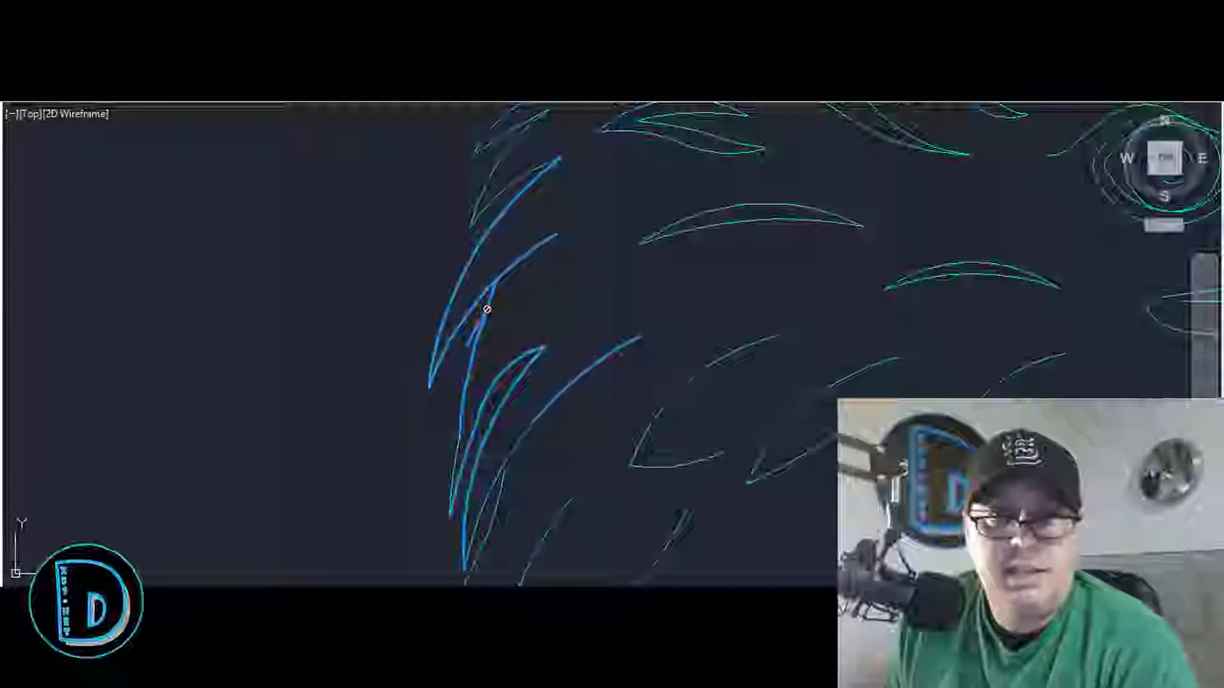
key("Escape")
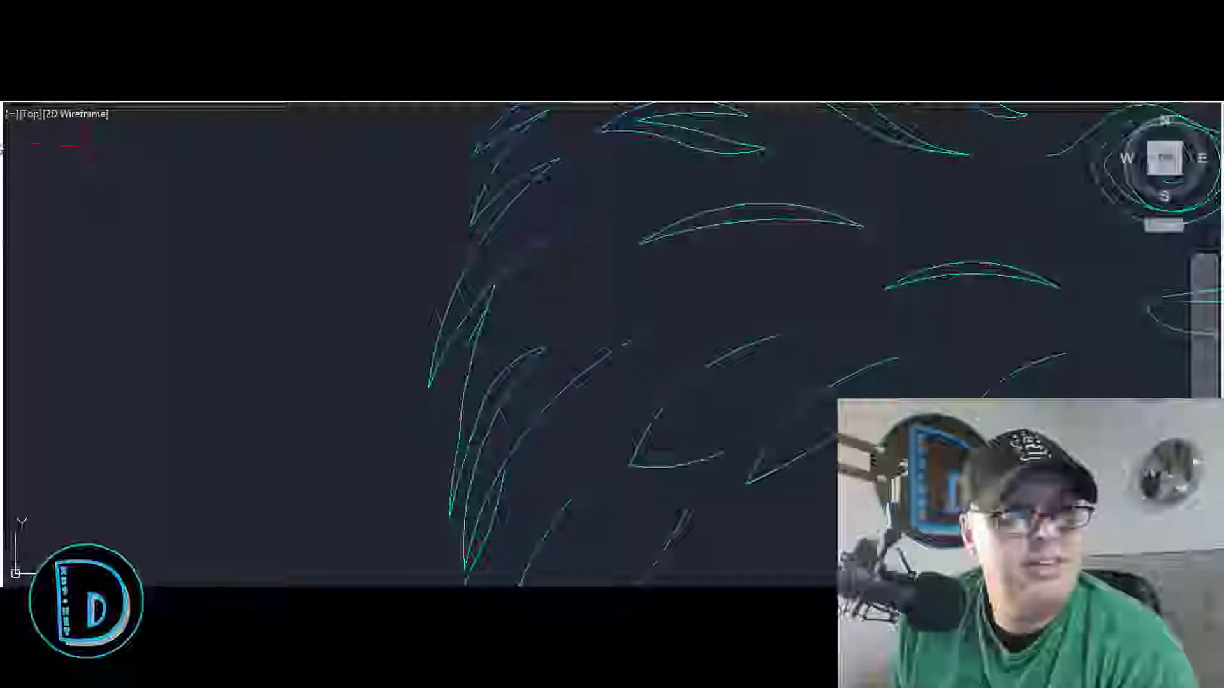
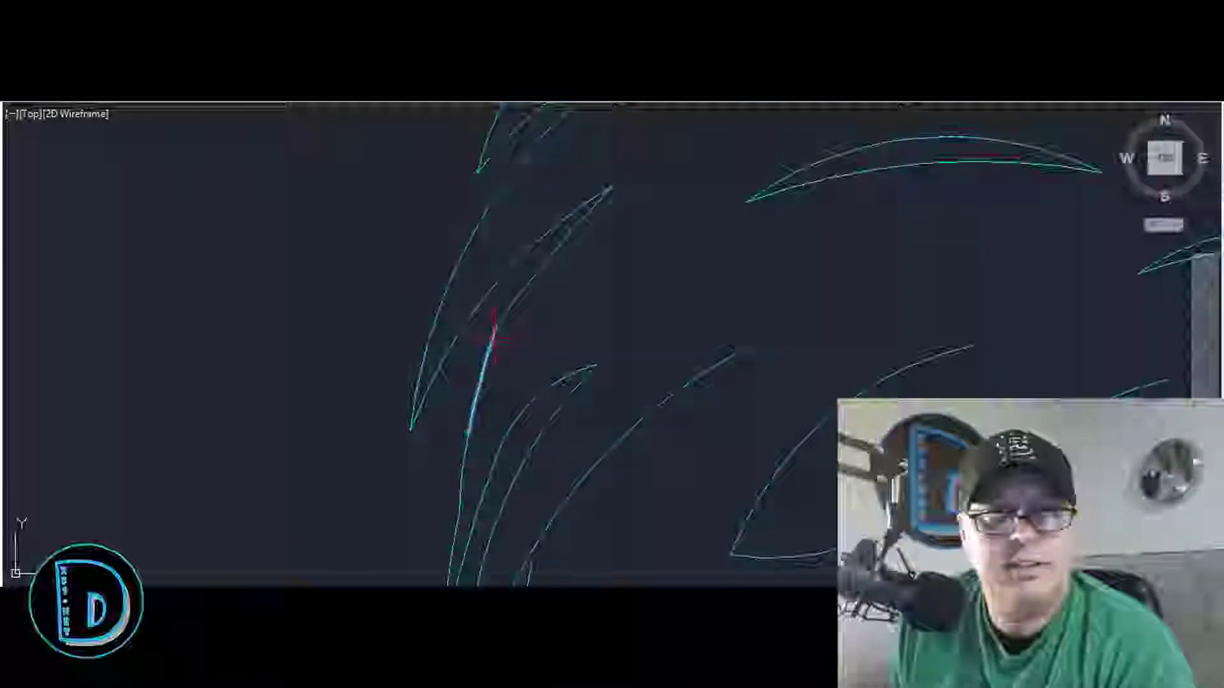
Step: Reshape the trimmed neck feather's edge by raising its arcs' shared endpoint and moving the upper arc's midpoint slightly outward
left_click(494, 335)
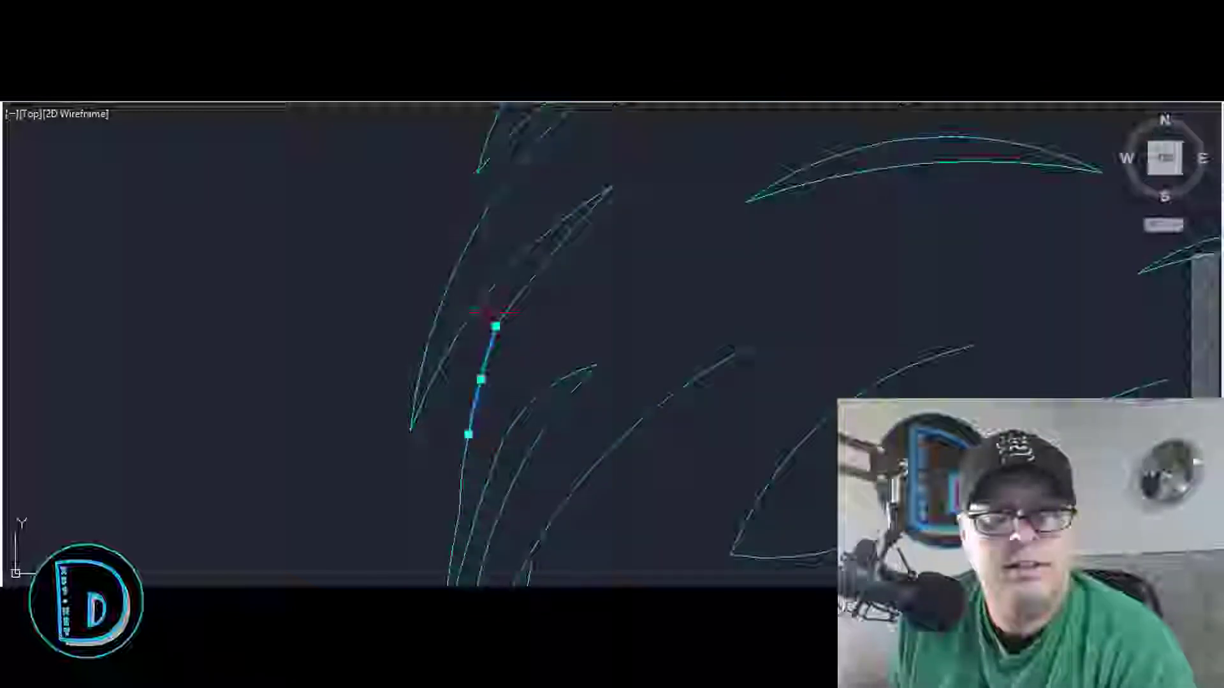
left_click(495, 324)
left_click(495, 316)
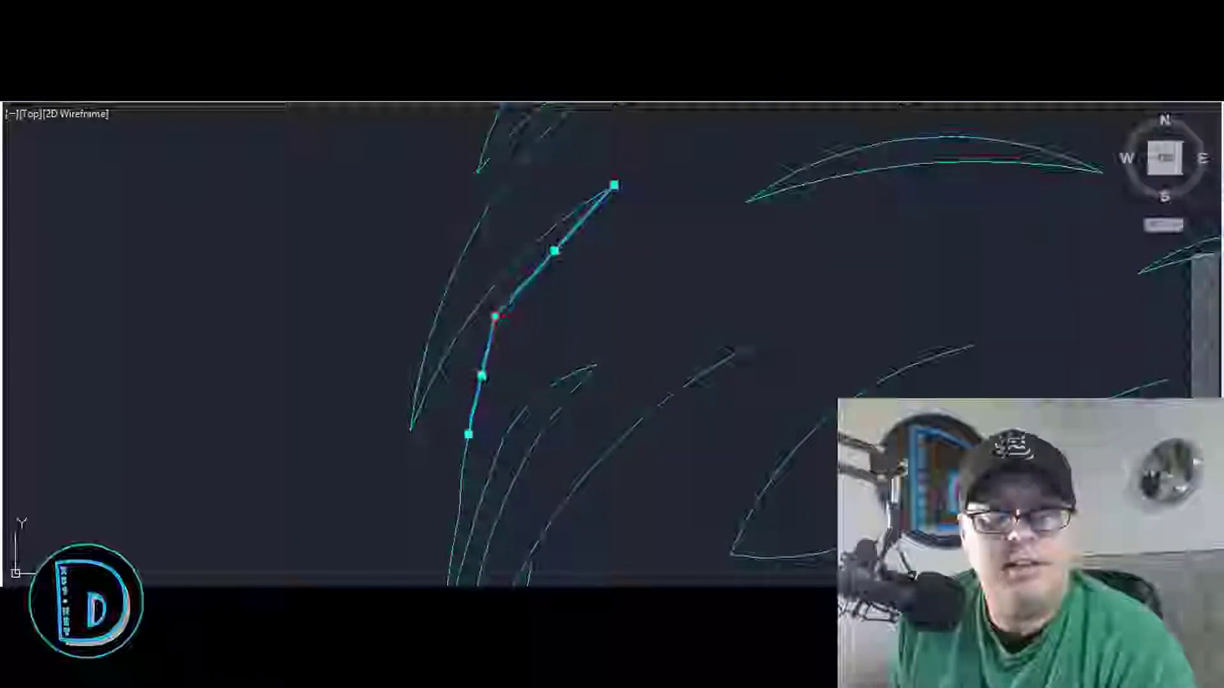
left_click(552, 253)
left_click(547, 244)
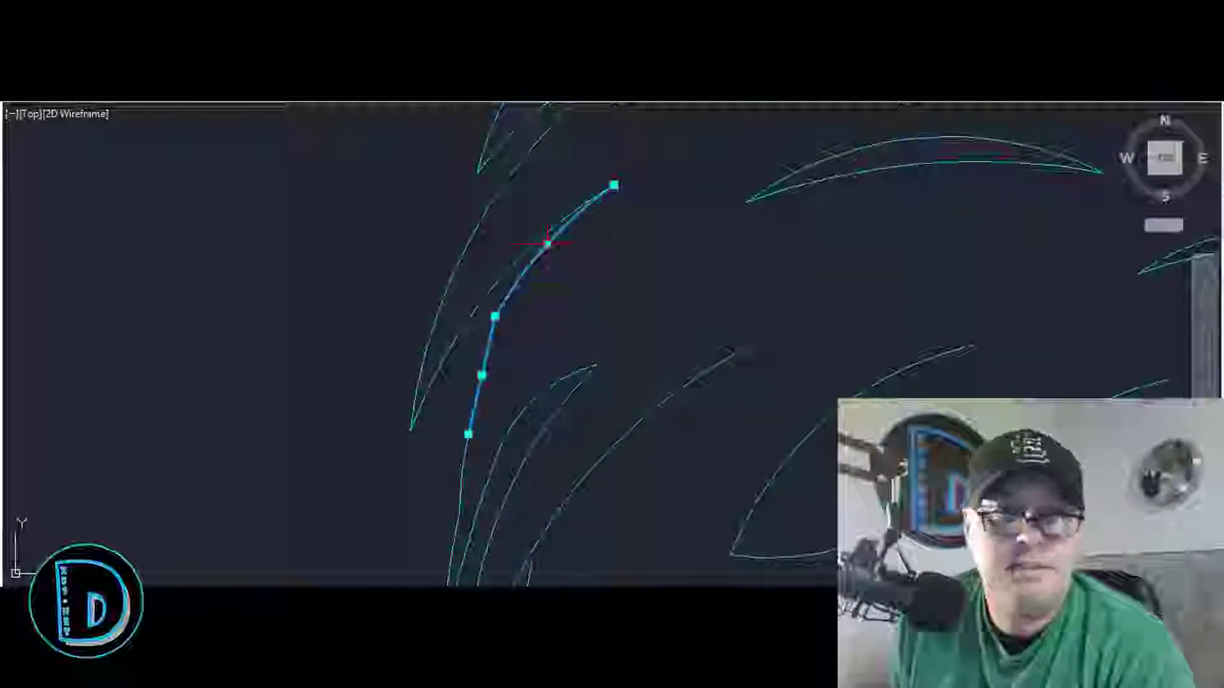
scroll(552, 250, "down", 6)
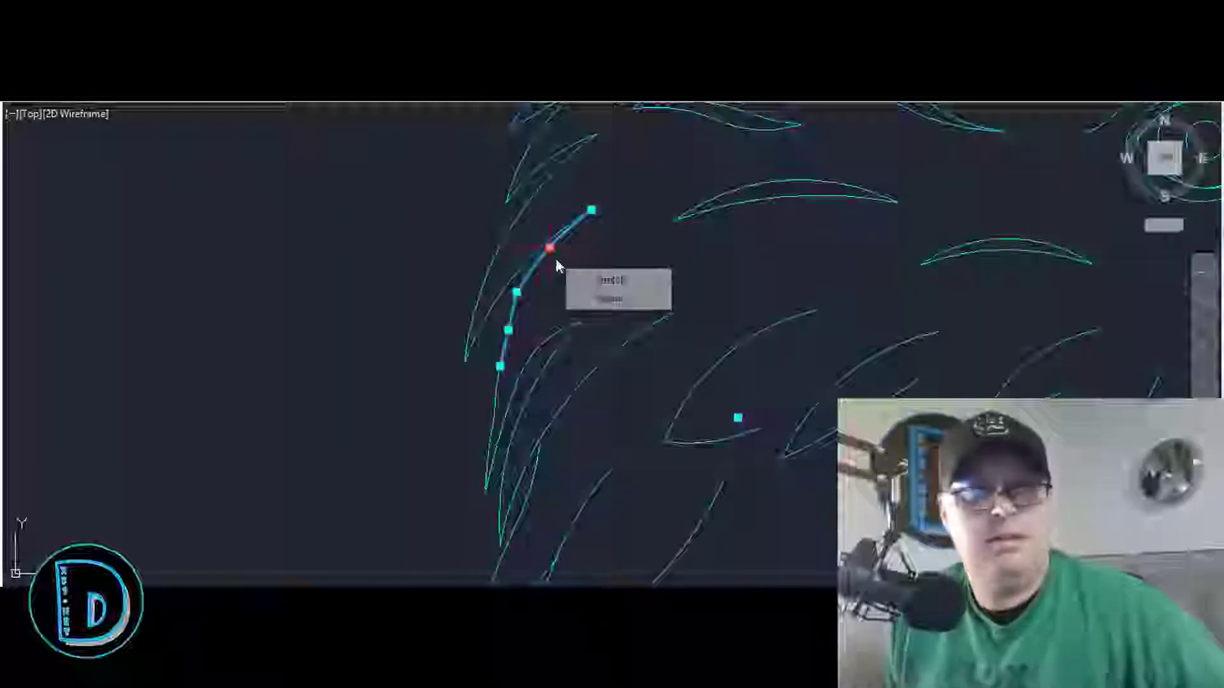
key("Escape")
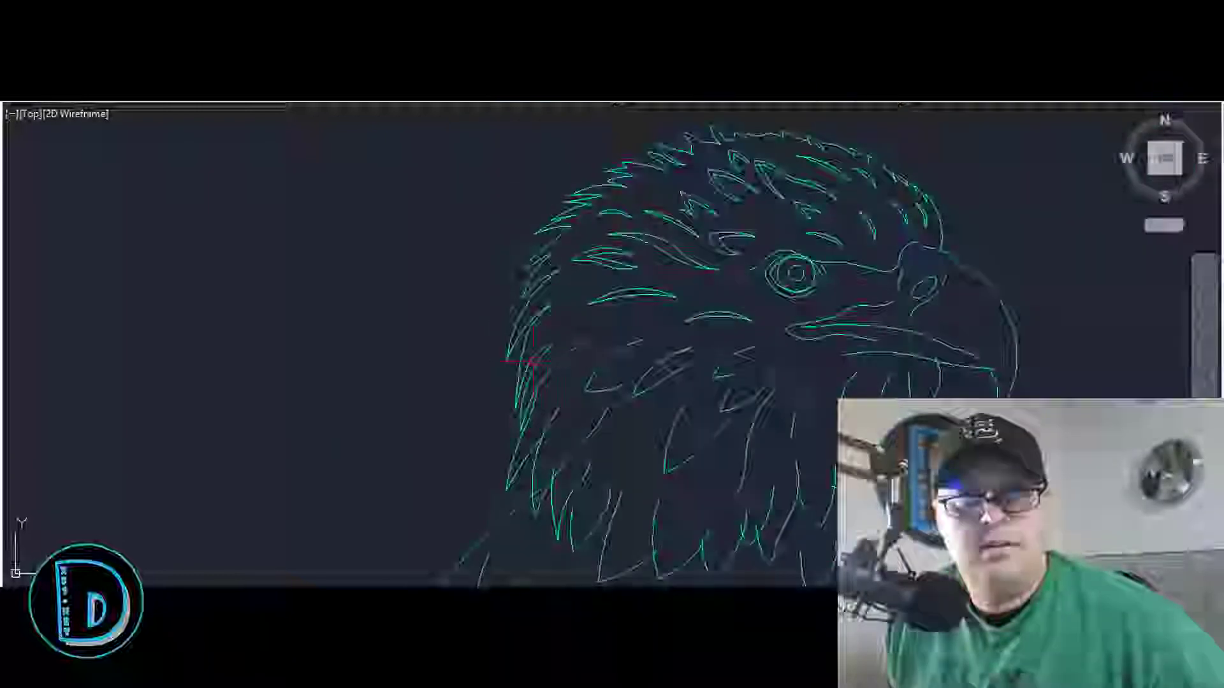
Step: Trim the overlapping arc pieces near the lower tip of the long doubled feather on the back of the neck
scroll(683, 251, "up", 4)
scroll(684, 249, "down", 5)
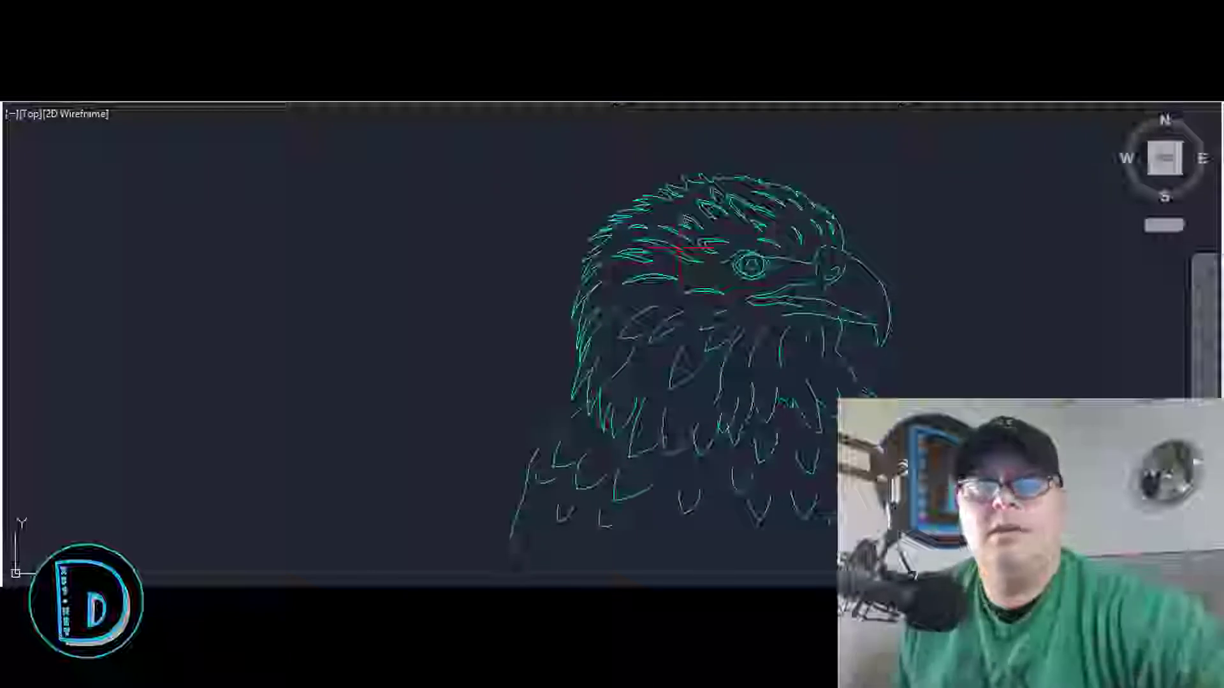
scroll(684, 250, "up", 8)
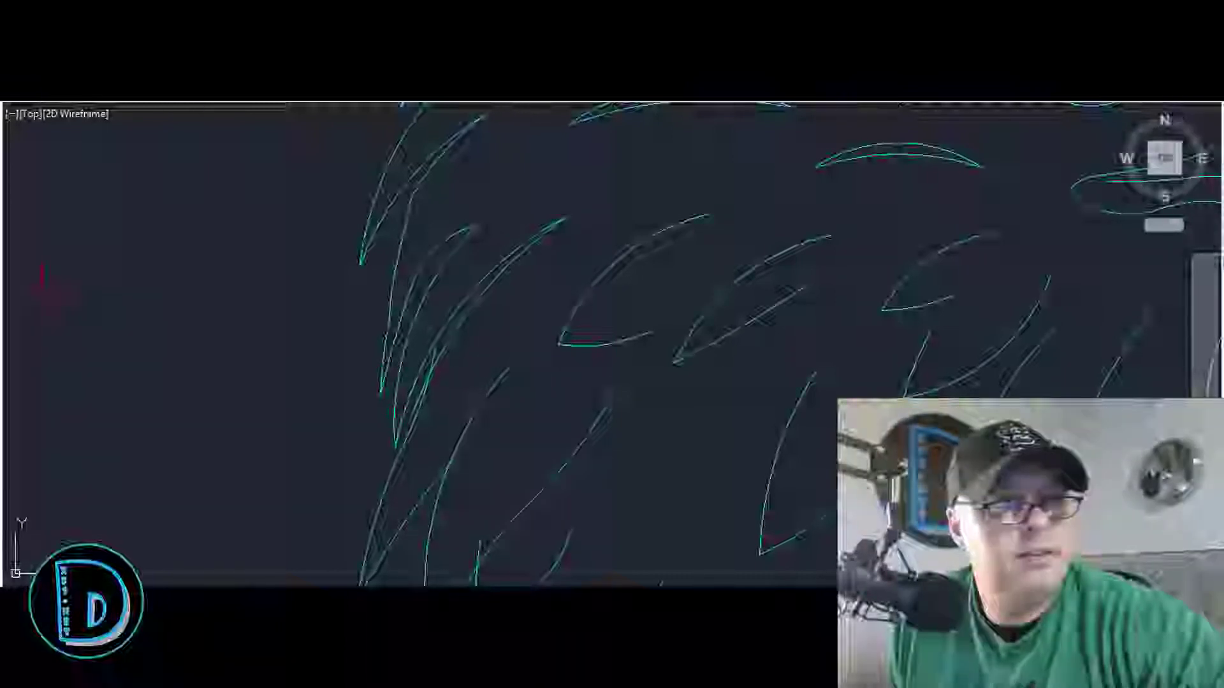
left_click(617, 450)
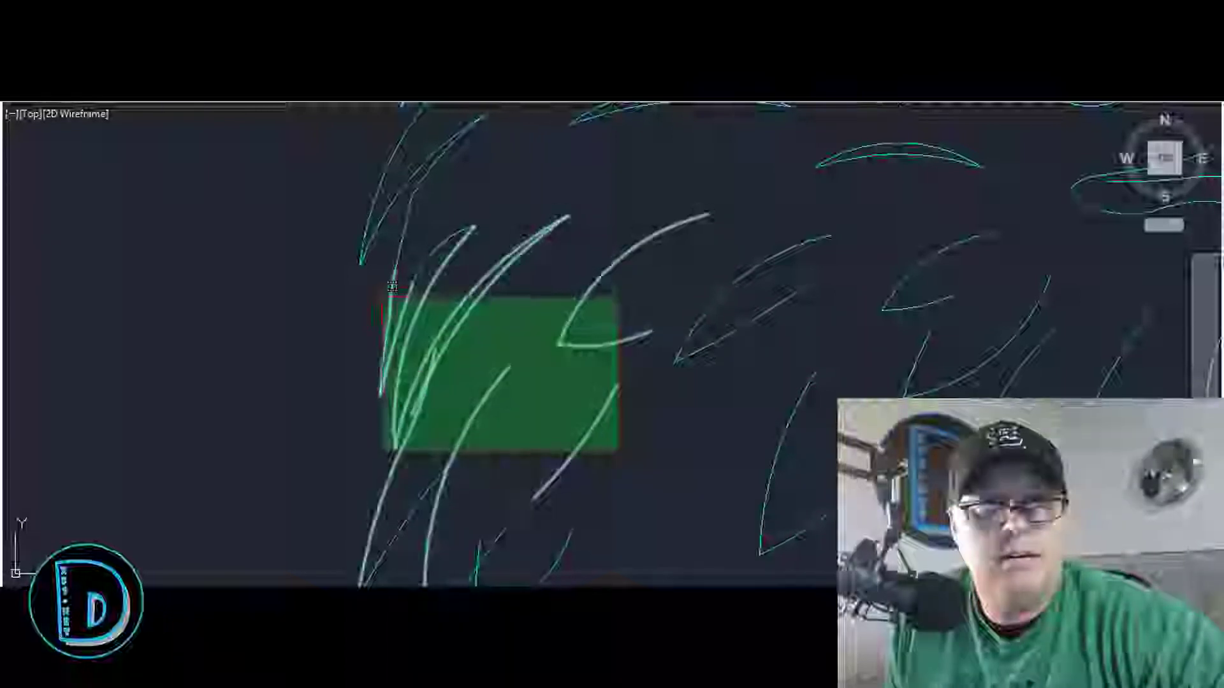
left_click(382, 295)
scroll(395, 395, "up", 3)
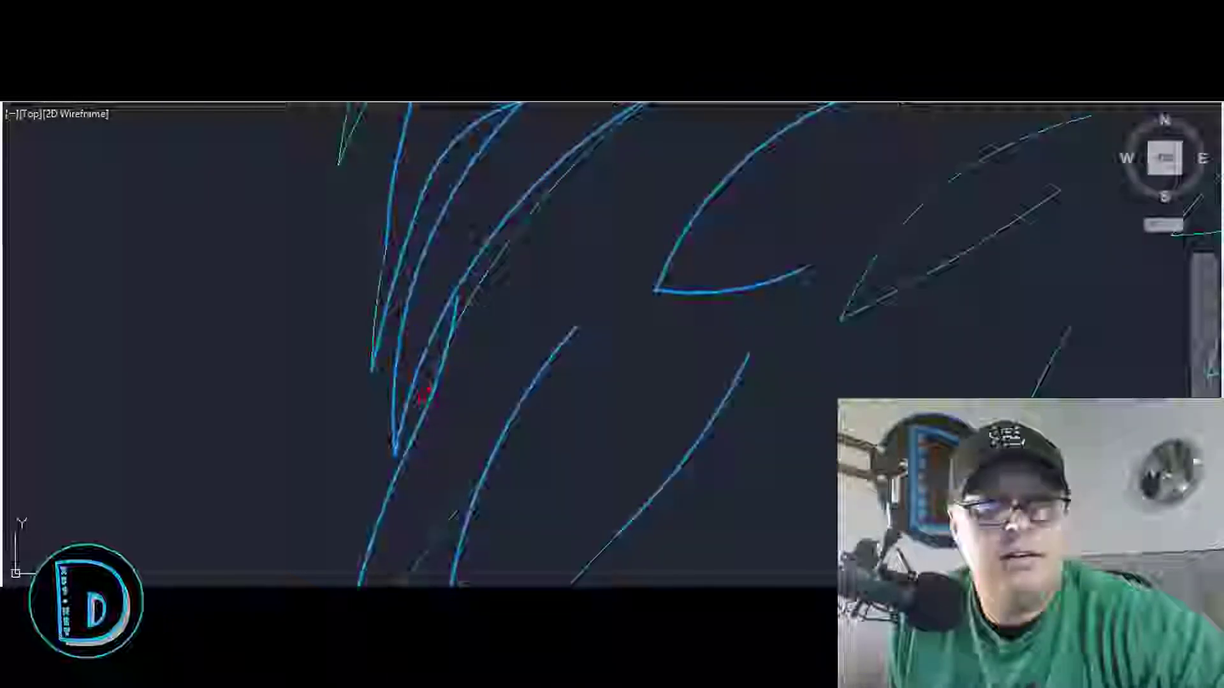
left_click(423, 390)
left_click(457, 308)
scroll(452, 320, "down", 5)
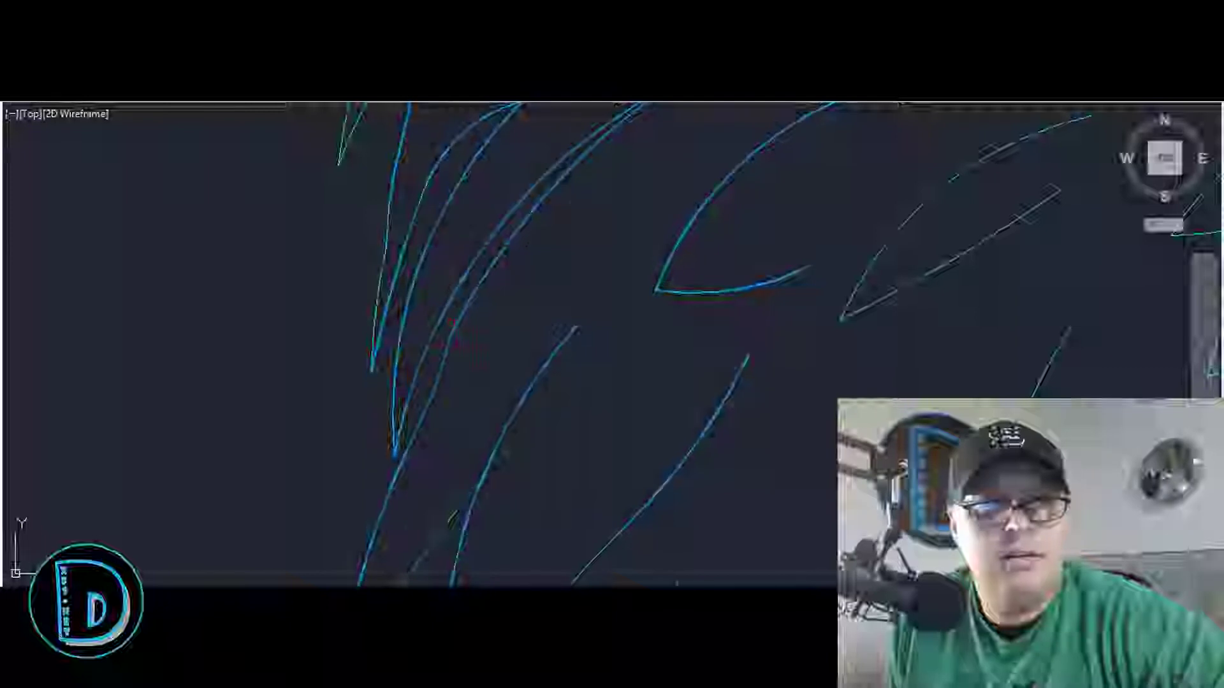
scroll(467, 363, "up", 2)
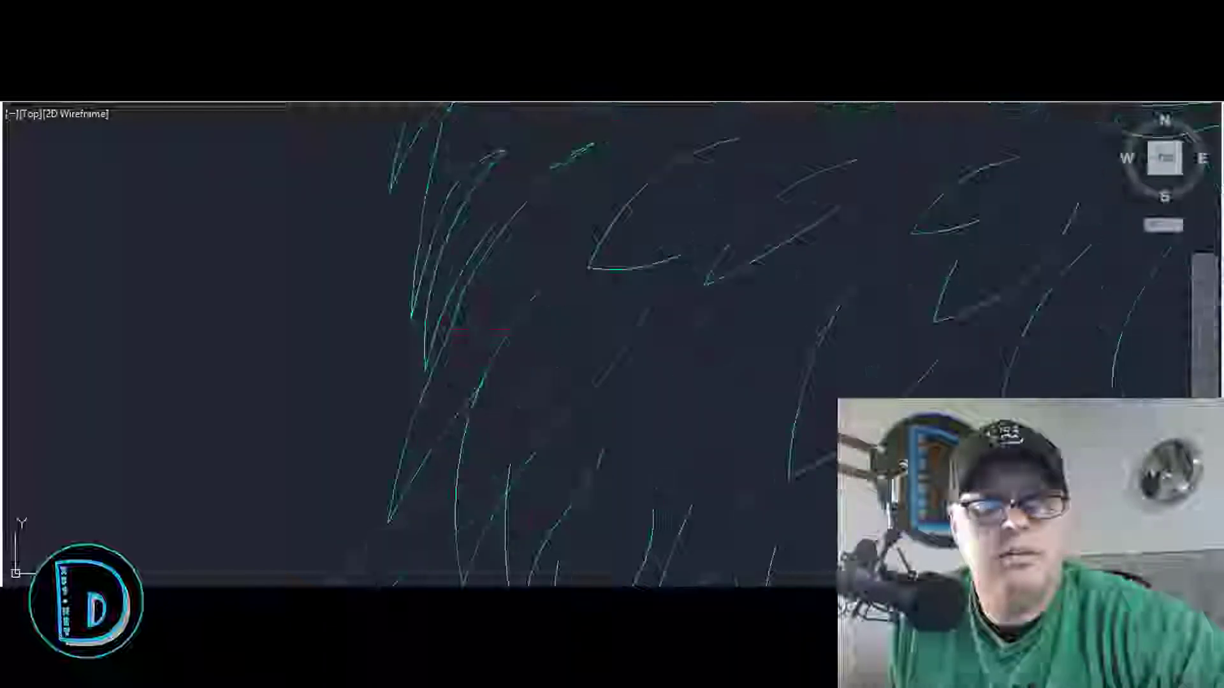
scroll(477, 338, "down", 2)
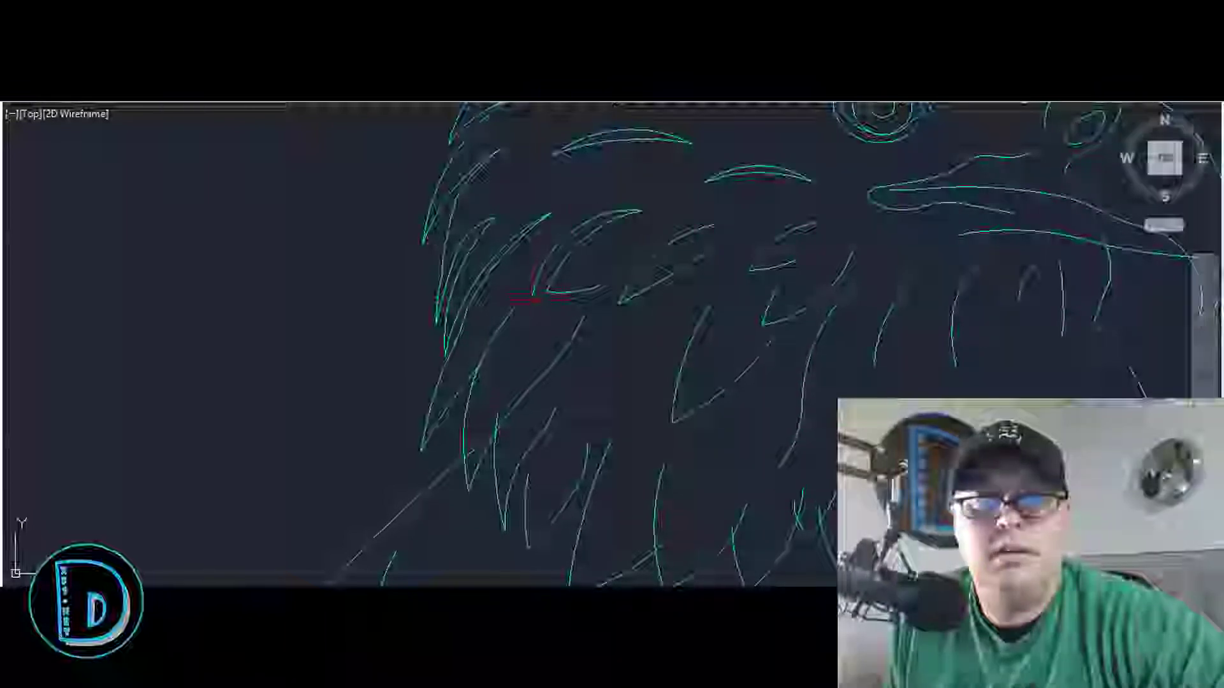
Step: Adjust the outer arc of the open V-shaped feather beside the neck by moving its midpoint and extending its lower endpoint
left_click(552, 247)
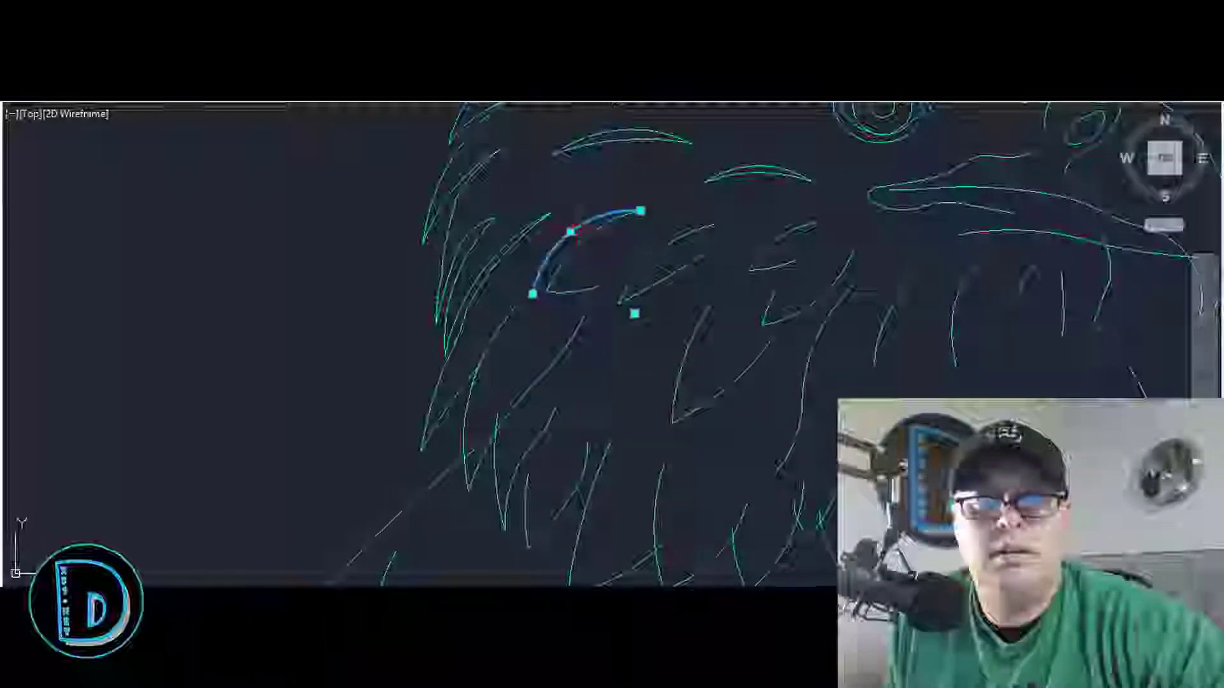
left_click(571, 232)
left_click(572, 236)
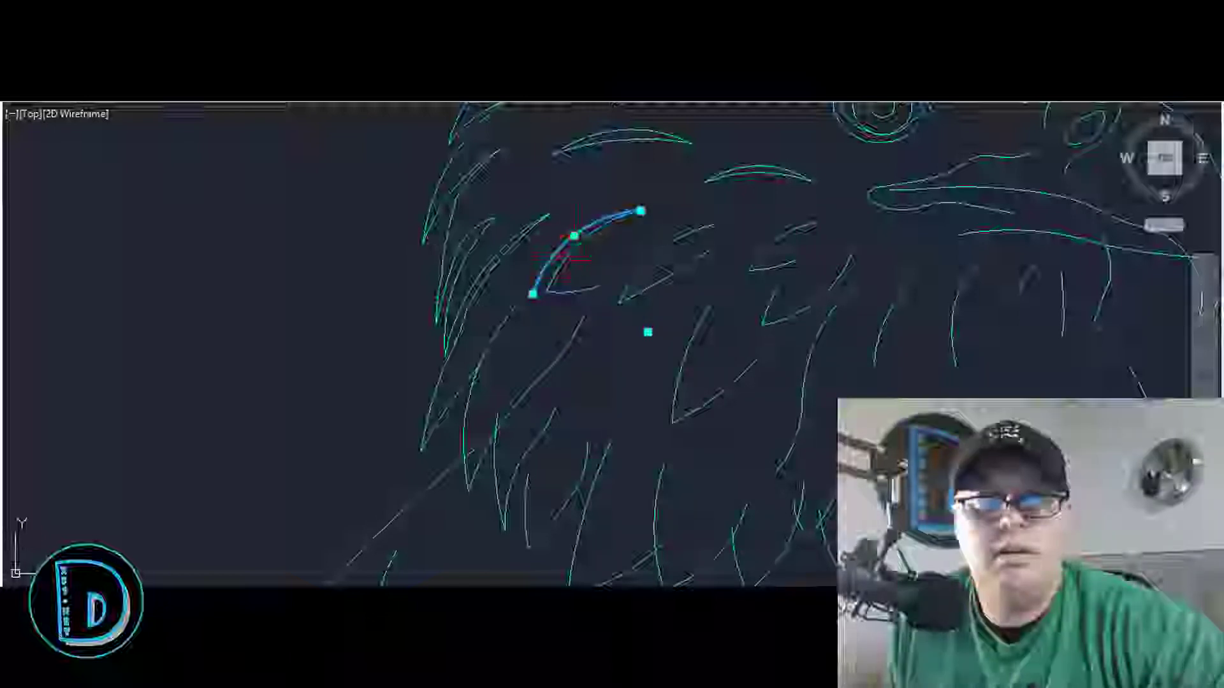
left_click(533, 293)
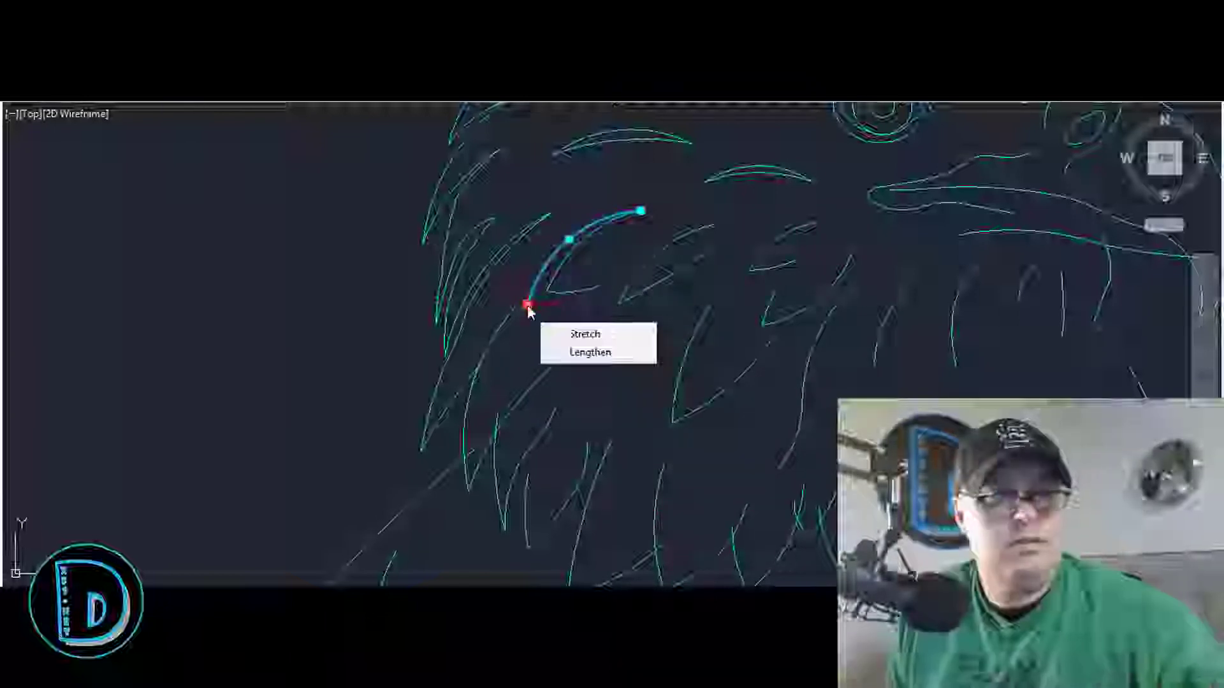
key("Escape")
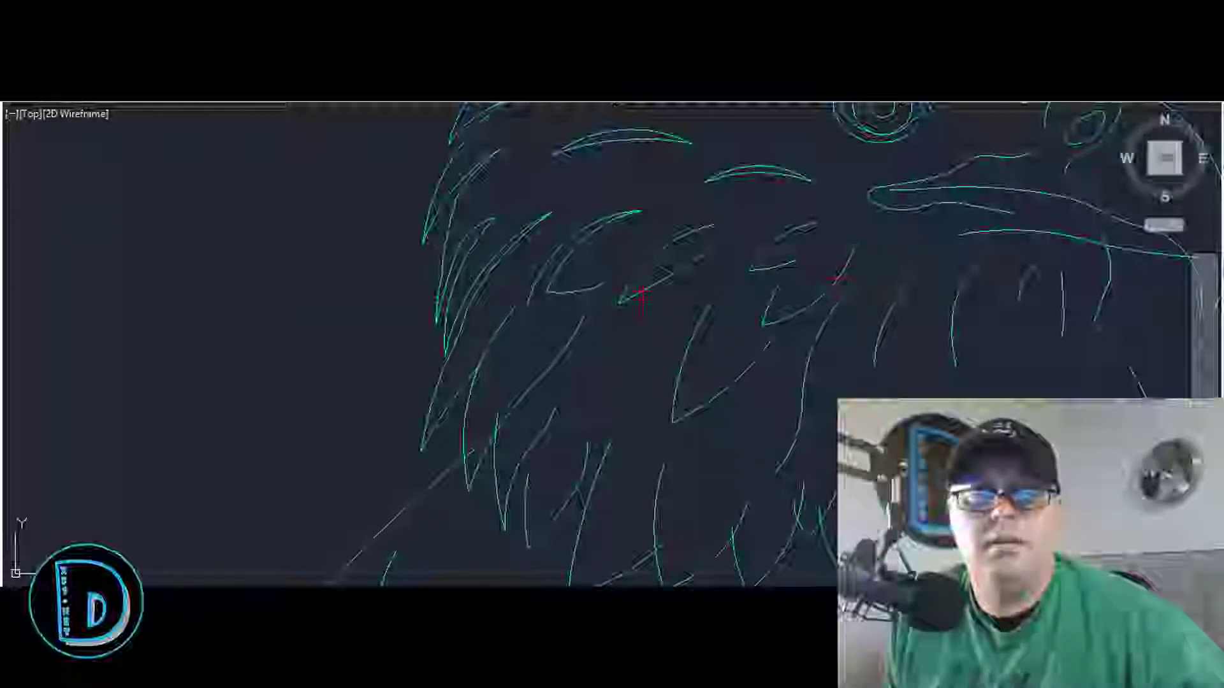
Step: Draw an outer arc beneath the V-shaped feather's lower stroke, joining it to the lower end of the upper outer arc
scroll(561, 299, "up", 3)
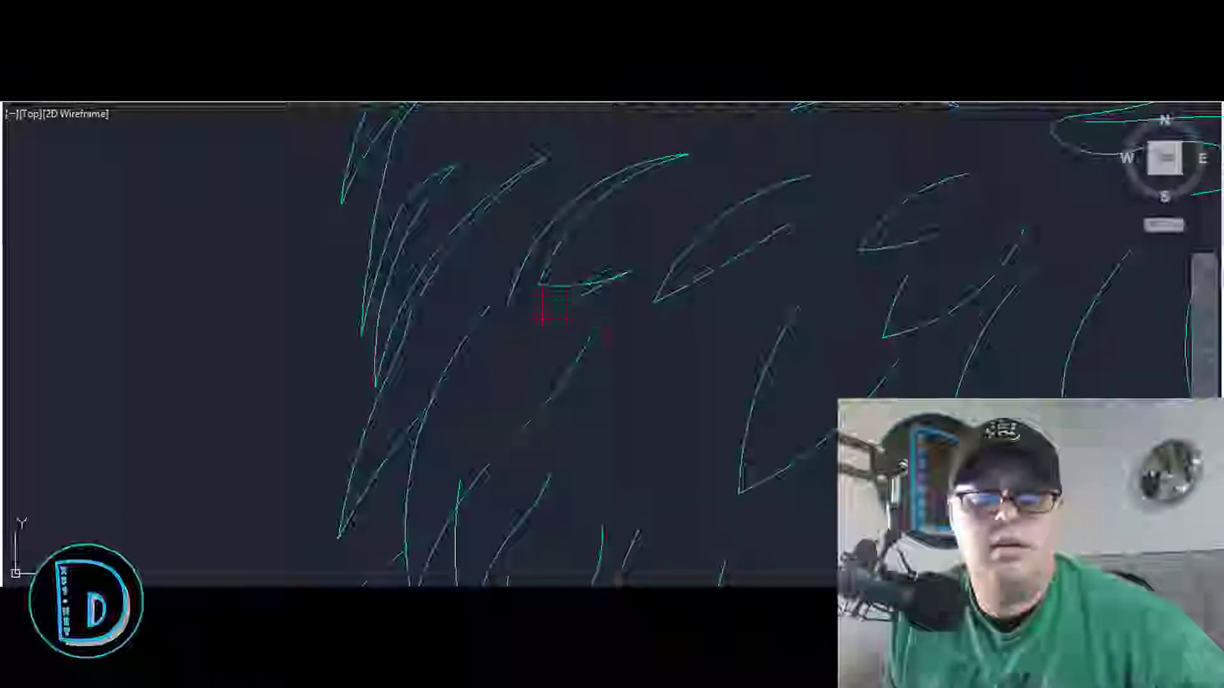
left_click(511, 306)
scroll(649, 227, "down", 2)
scroll(488, 341, "down", 5)
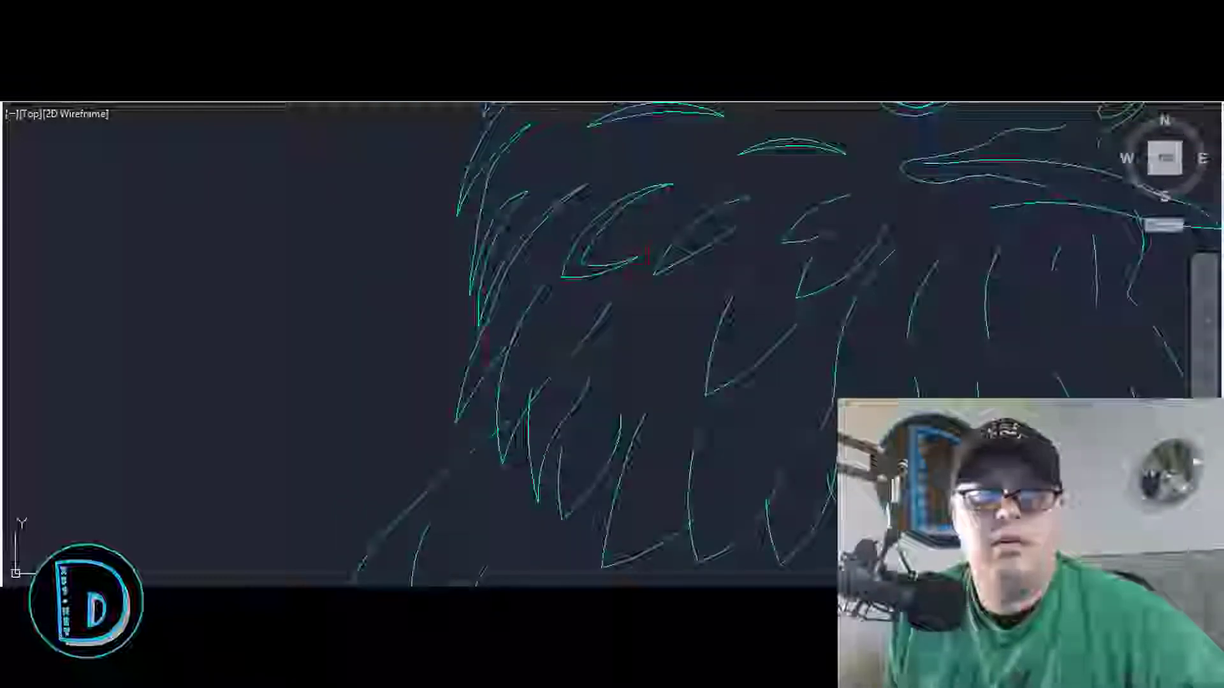
Step: Reshape the outer arc of the neck feather below the V-shaped feather by moving its midpoint
scroll(488, 341, "up", 6)
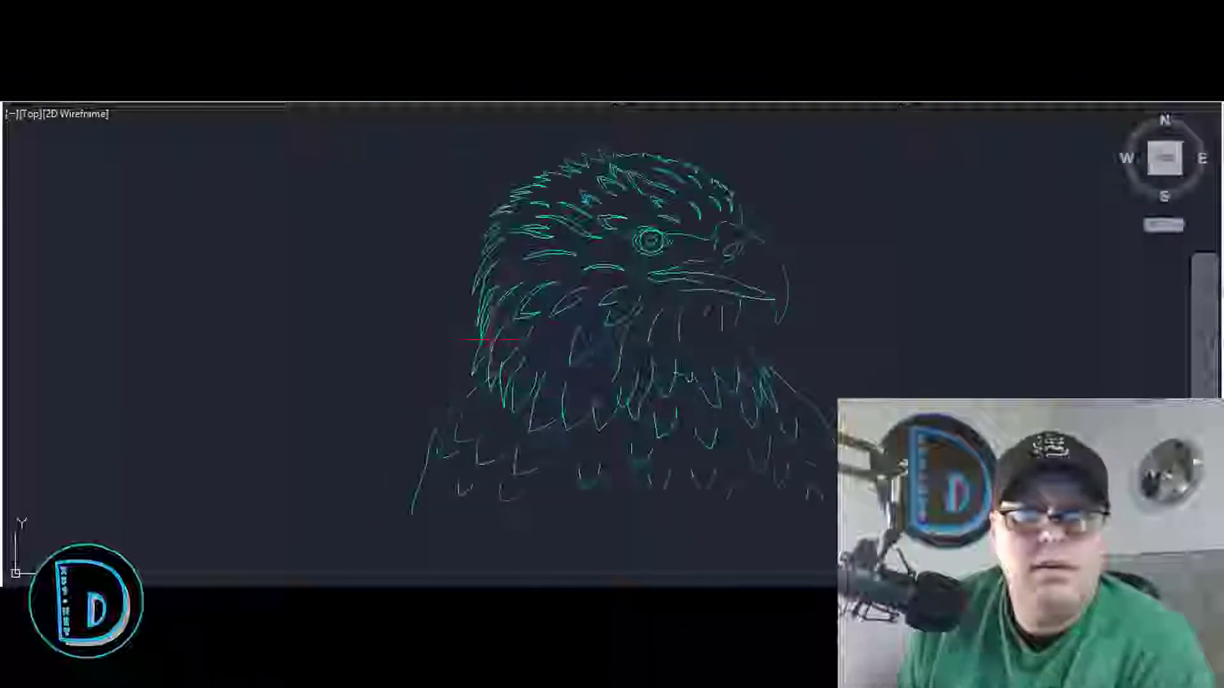
scroll(498, 334, "up", 2)
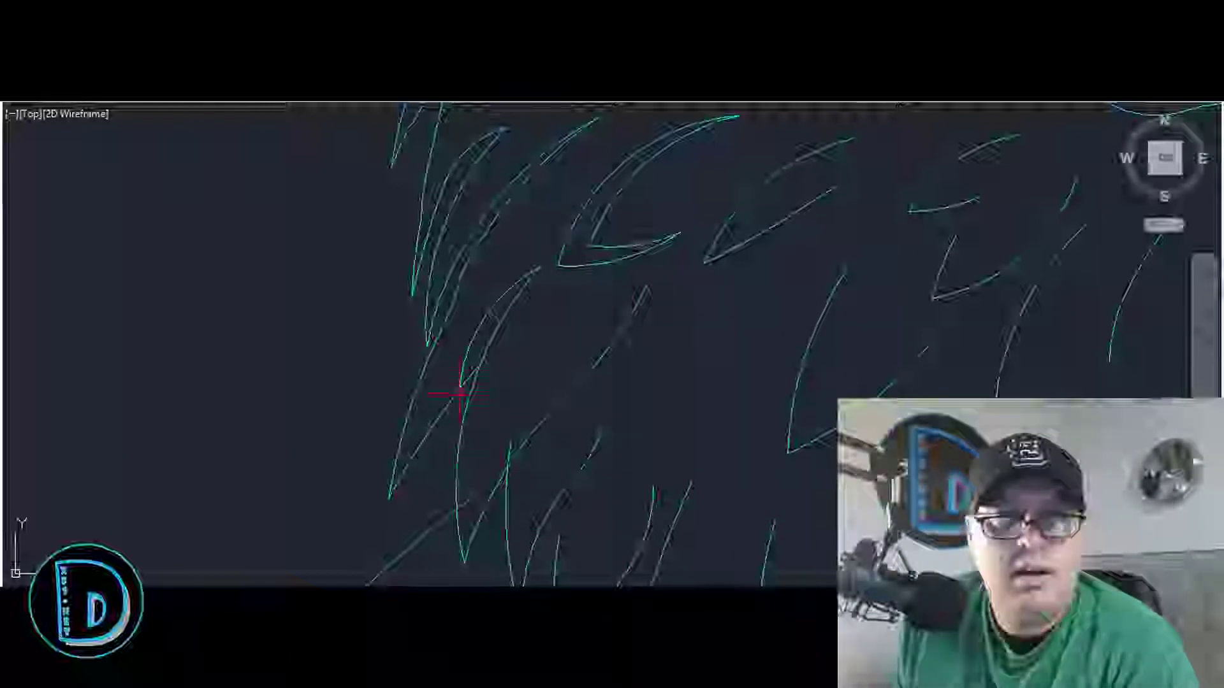
left_click(477, 336)
scroll(474, 336, "up", 4)
left_click(491, 301)
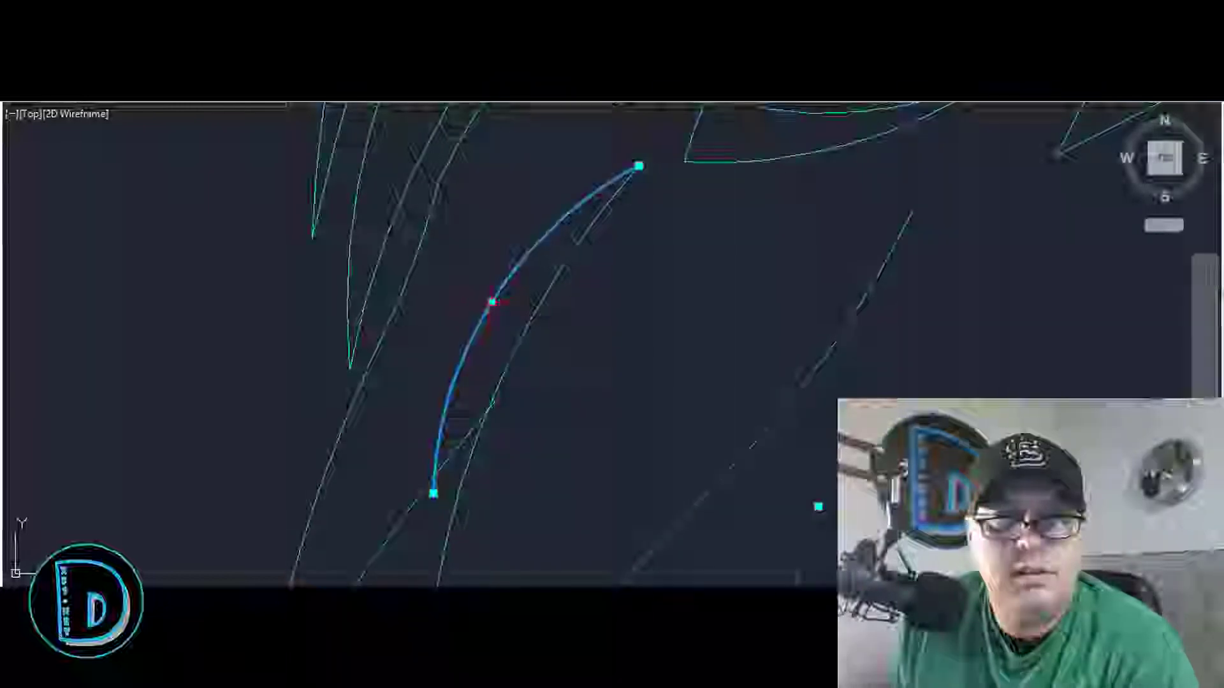
Step: Reshape the outer arc of the neck feather at the back of the eagle's neck by moving its midpoint
left_click(503, 309)
scroll(502, 309, "down", 4)
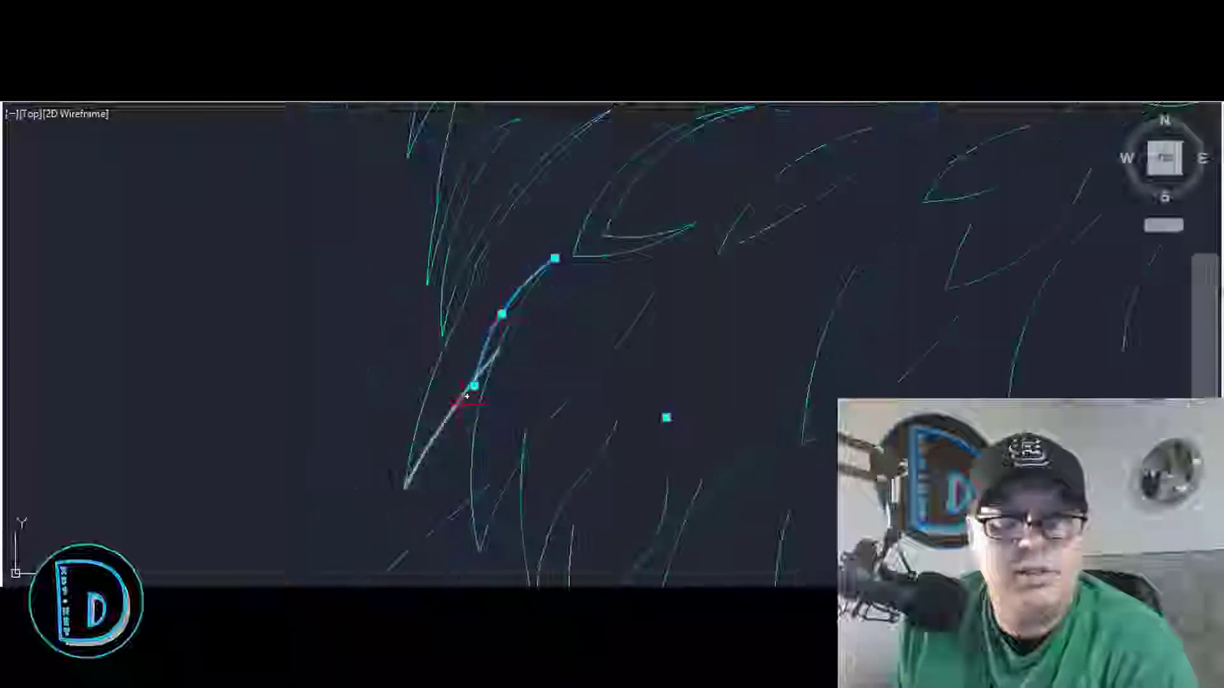
key("Escape")
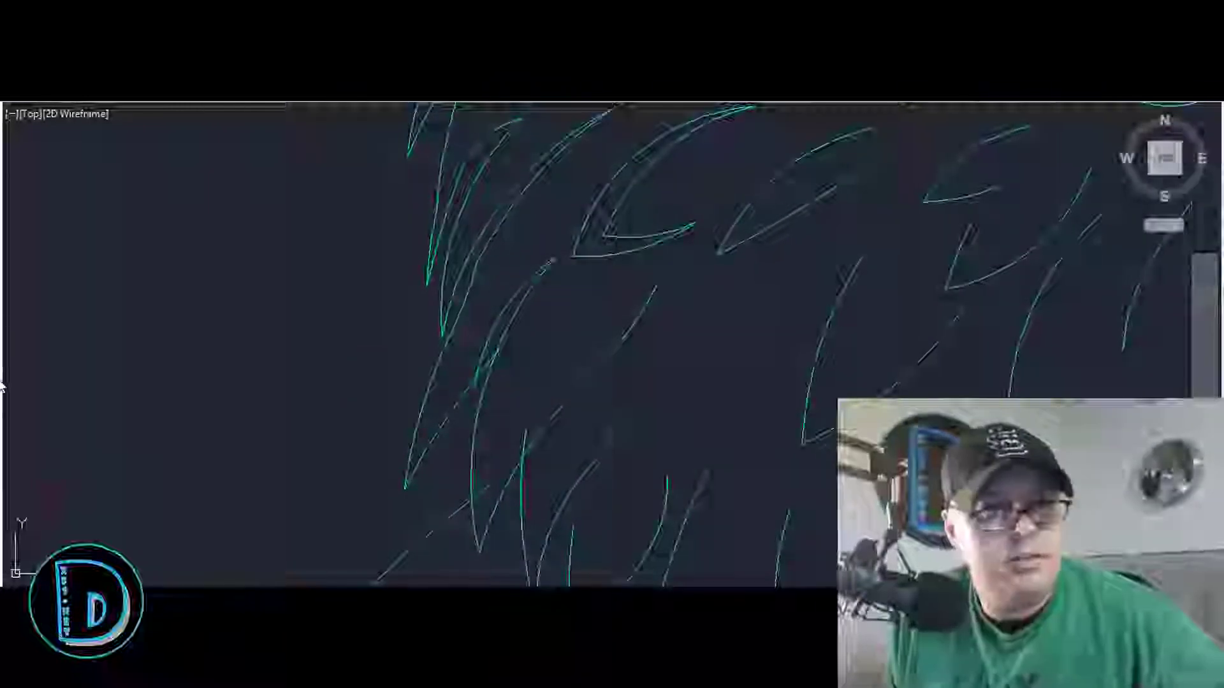
Step: Trim the end of the outer feather arc where it overshoots the neighbouring feather's edge, using the surrounding curves as cutting edges
left_click(700, 446)
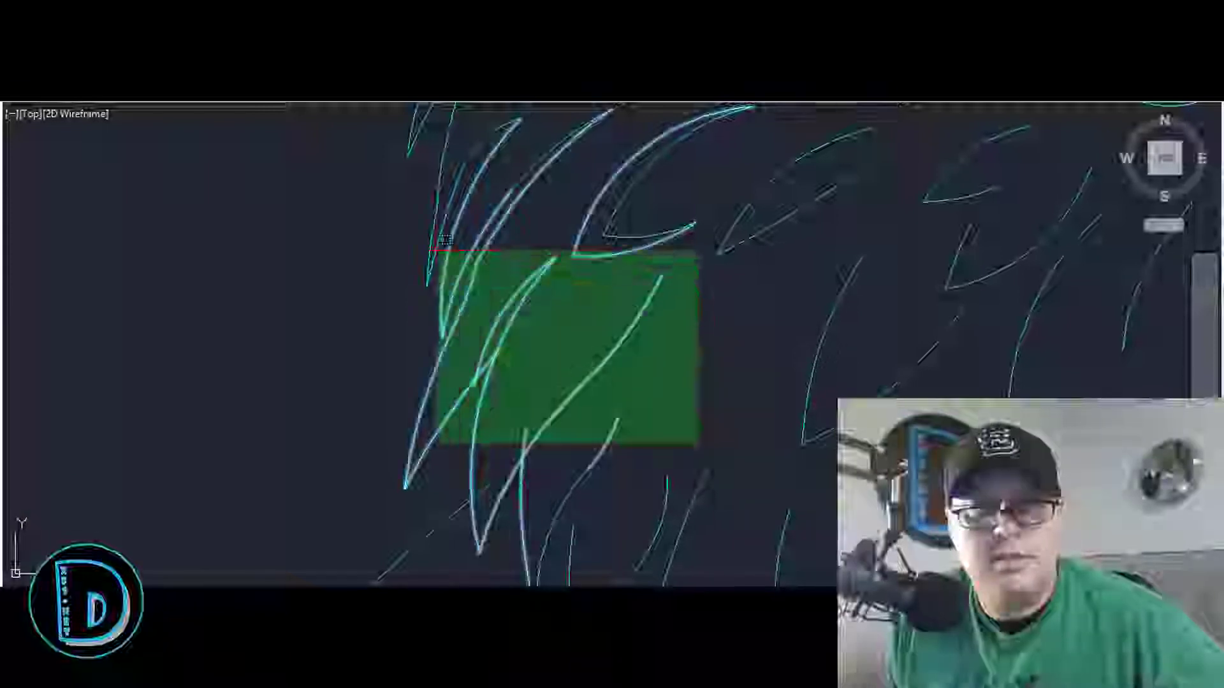
left_click(438, 252)
scroll(462, 366, "up", 4)
left_click(520, 371)
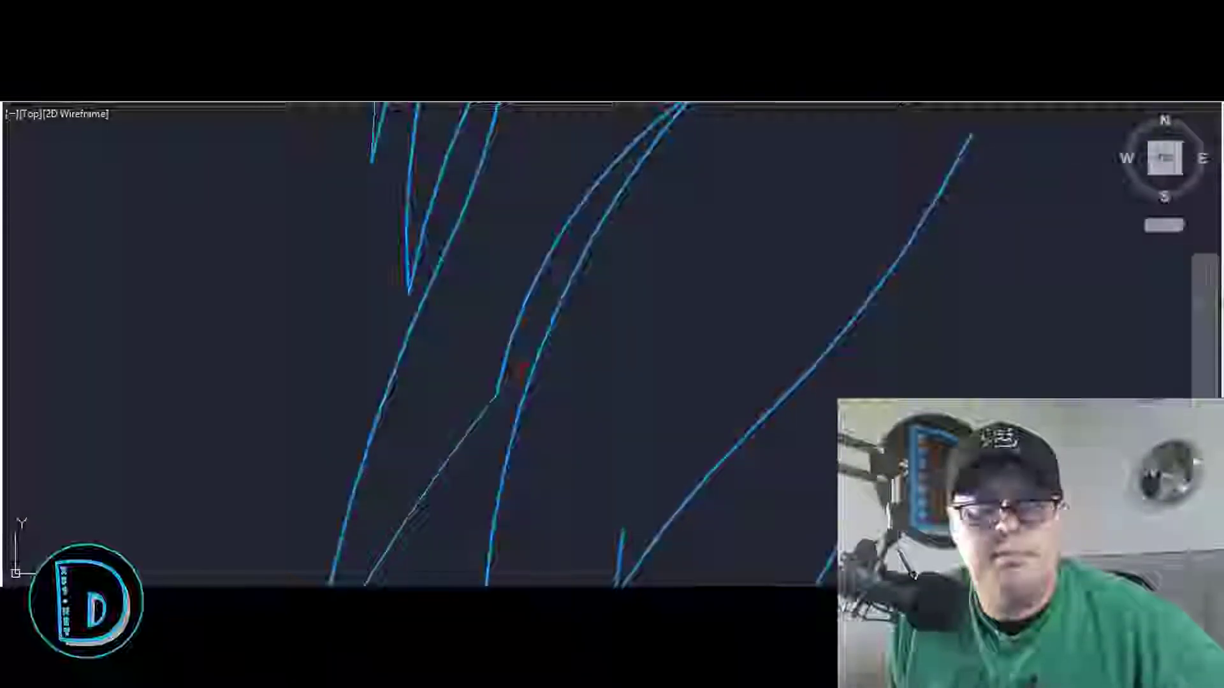
key("Escape")
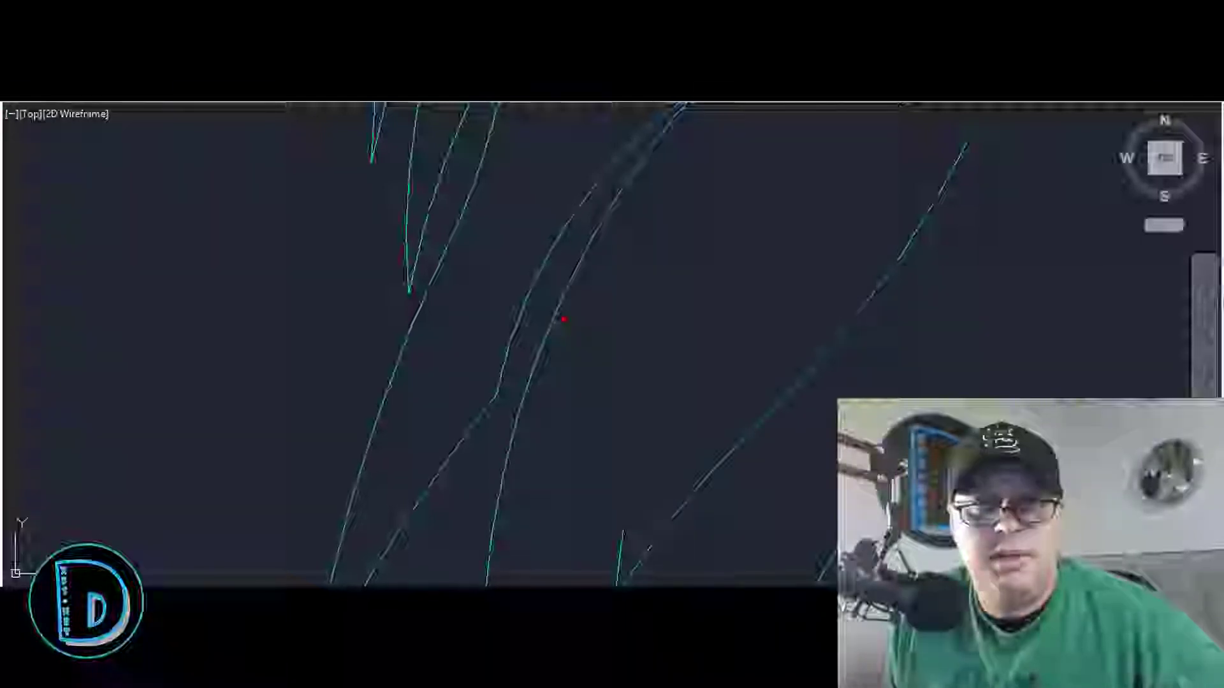
Step: Adjust the curvature of the trimmed feather arc so it runs closer to the feather's inner curve
scroll(556, 323, "down", 3)
left_click(524, 345)
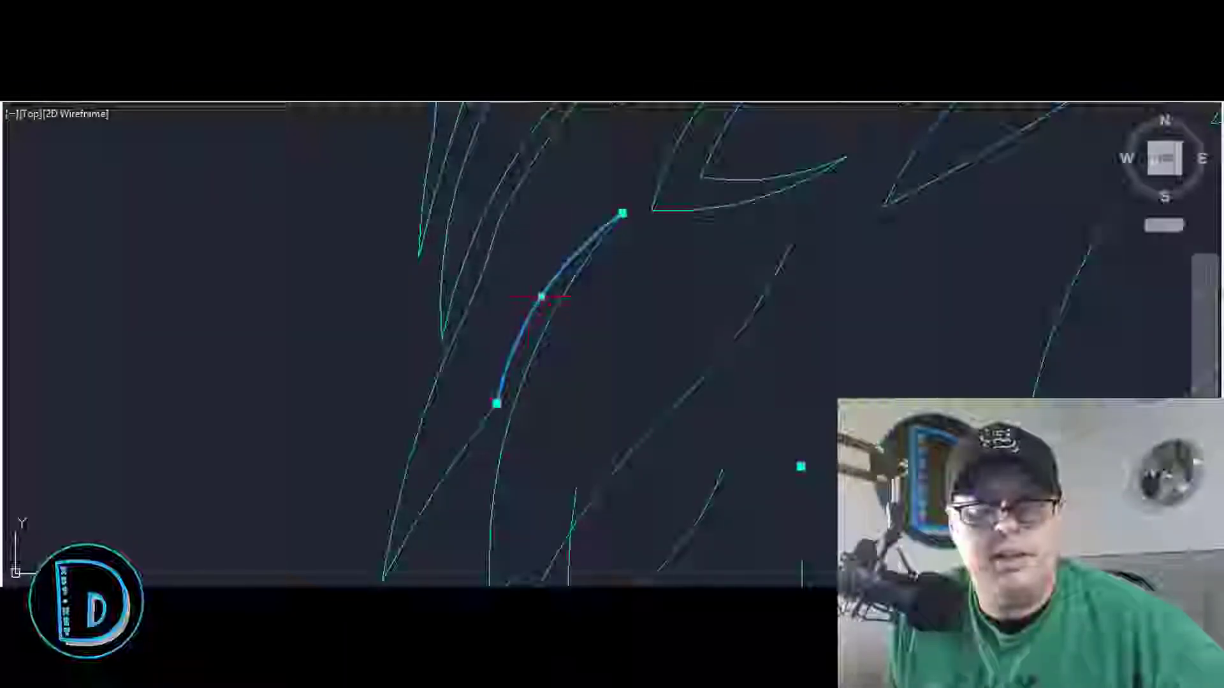
key("Escape")
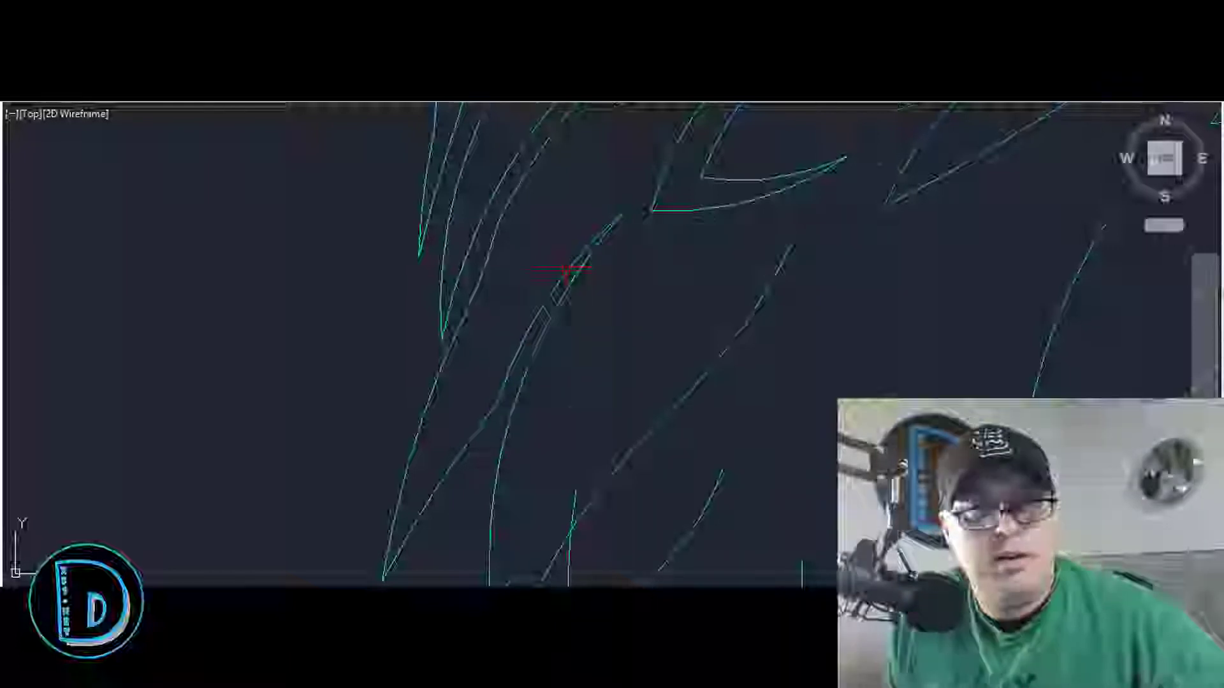
Step: Draw arcs alongside the open curve of the next neck feather to give it a second edge from its upper tip
scroll(548, 300, "down", 6)
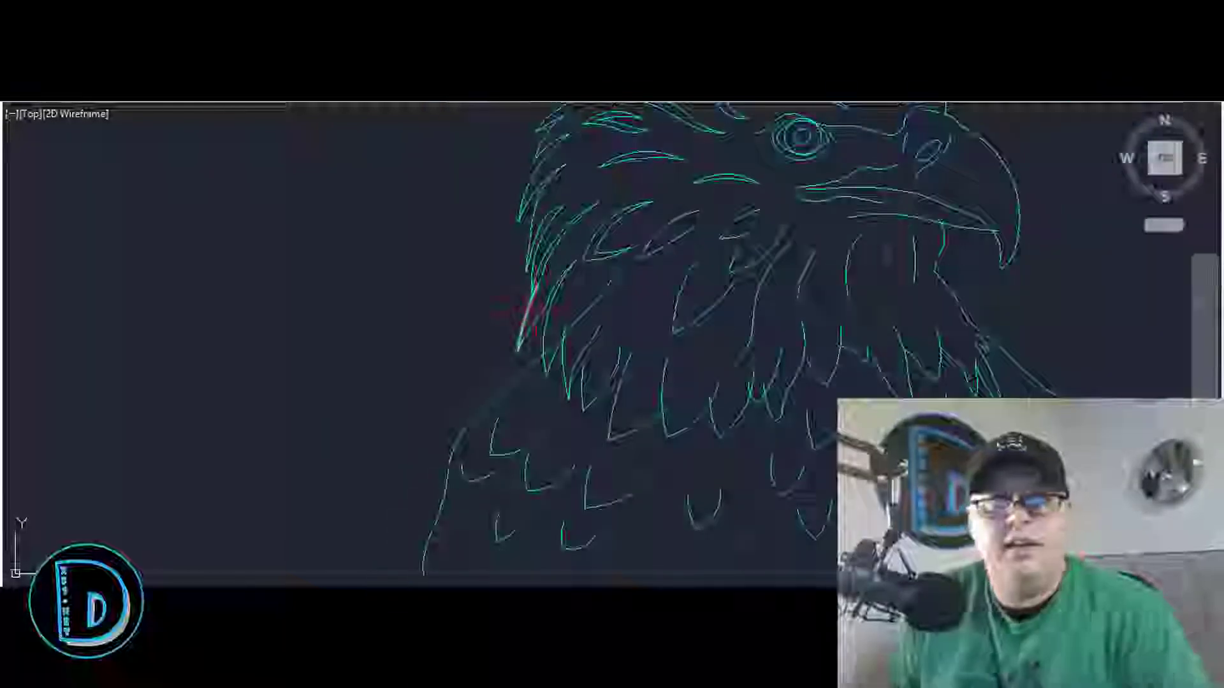
scroll(592, 266, "up", 4)
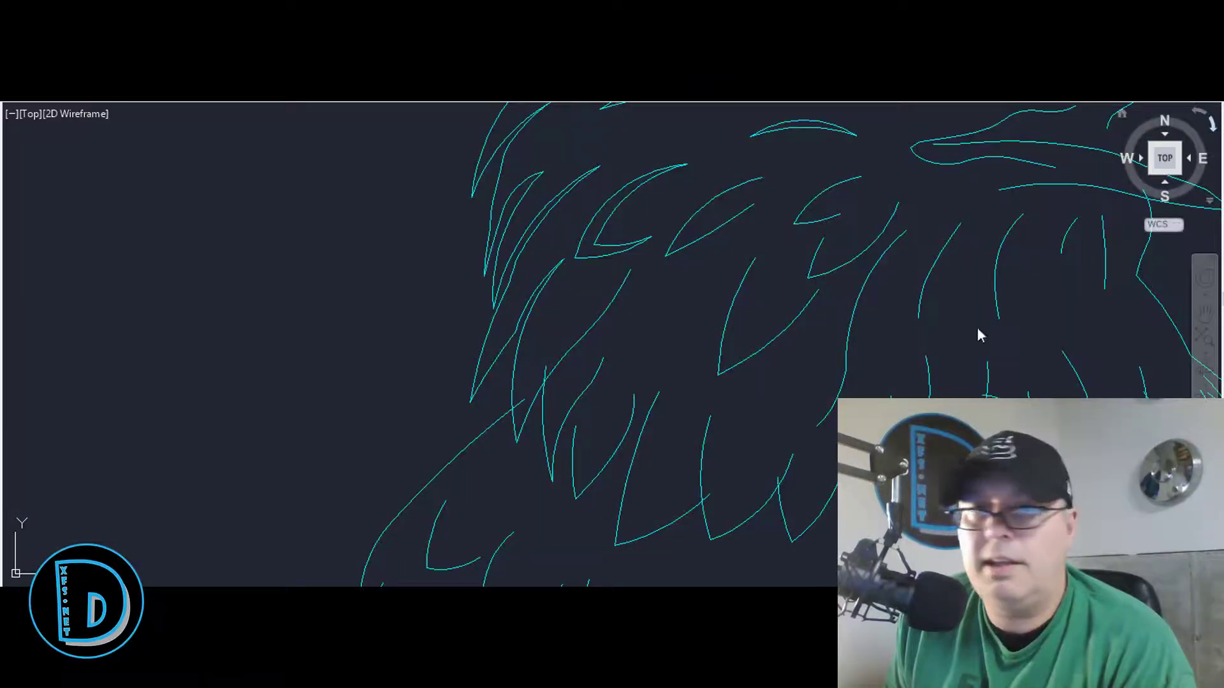
scroll(629, 279, "up", 2)
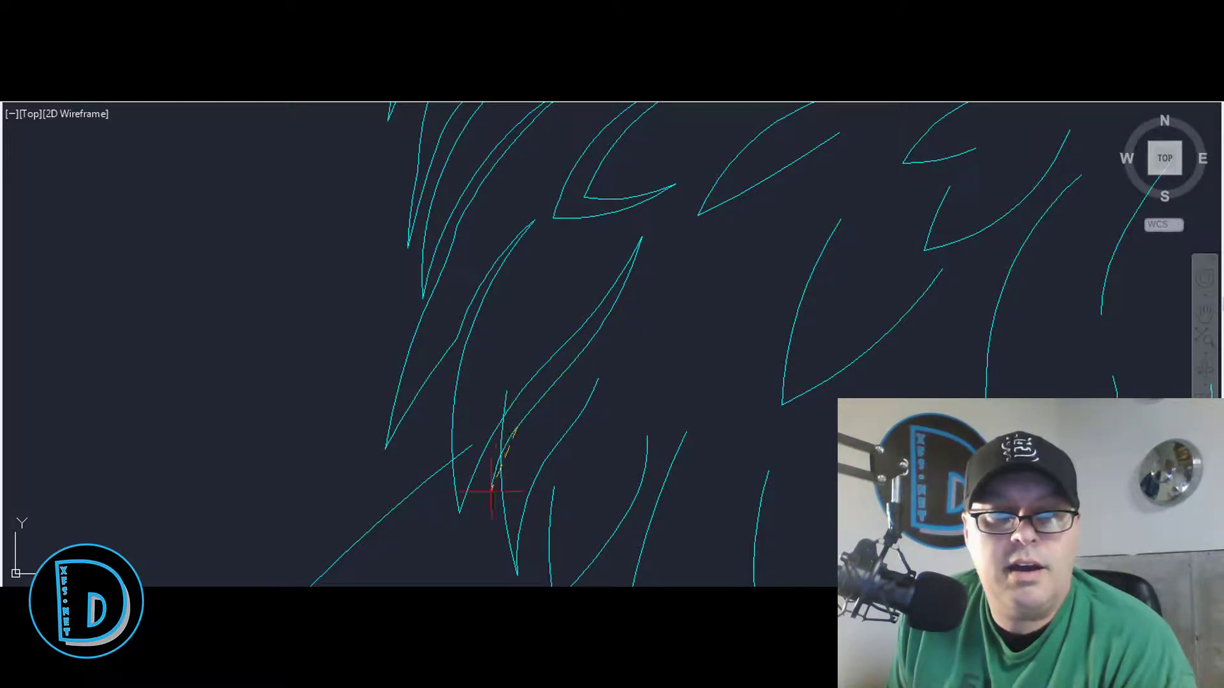
scroll(637, 275, "down", 2)
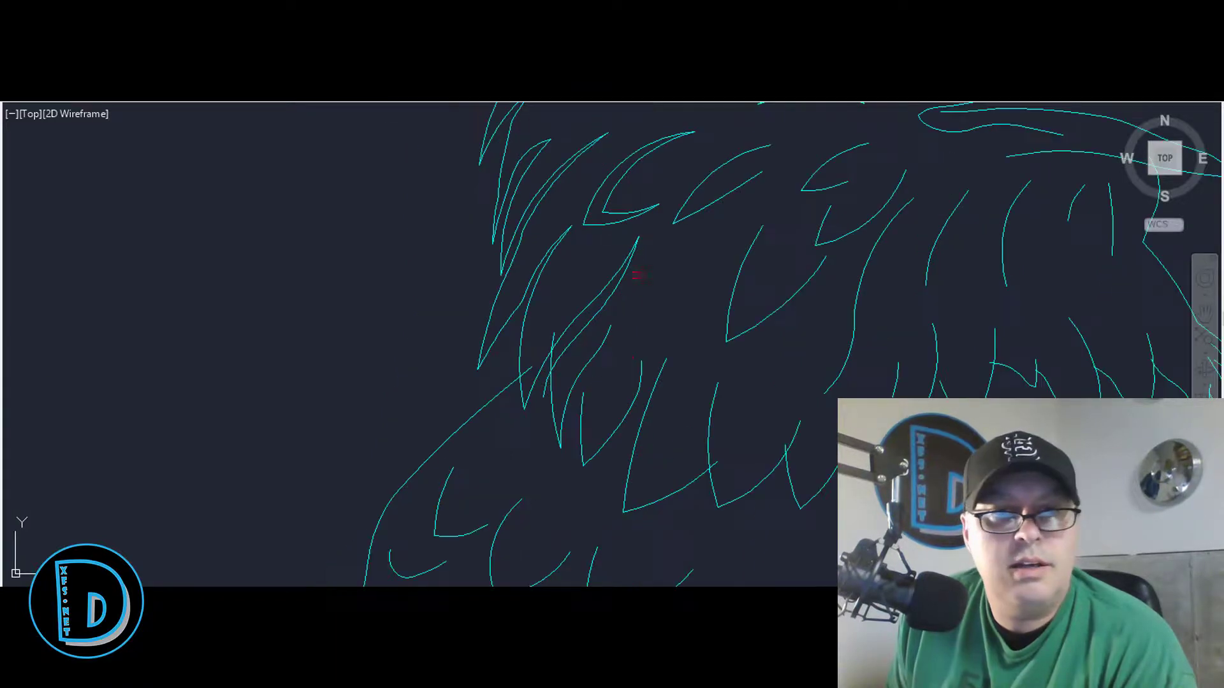
Step: Trim the new feather edge and the short feather at their crossings, and delete the leftover stub
left_click(671, 486)
left_click(457, 240)
scroll(539, 354, "up", 3)
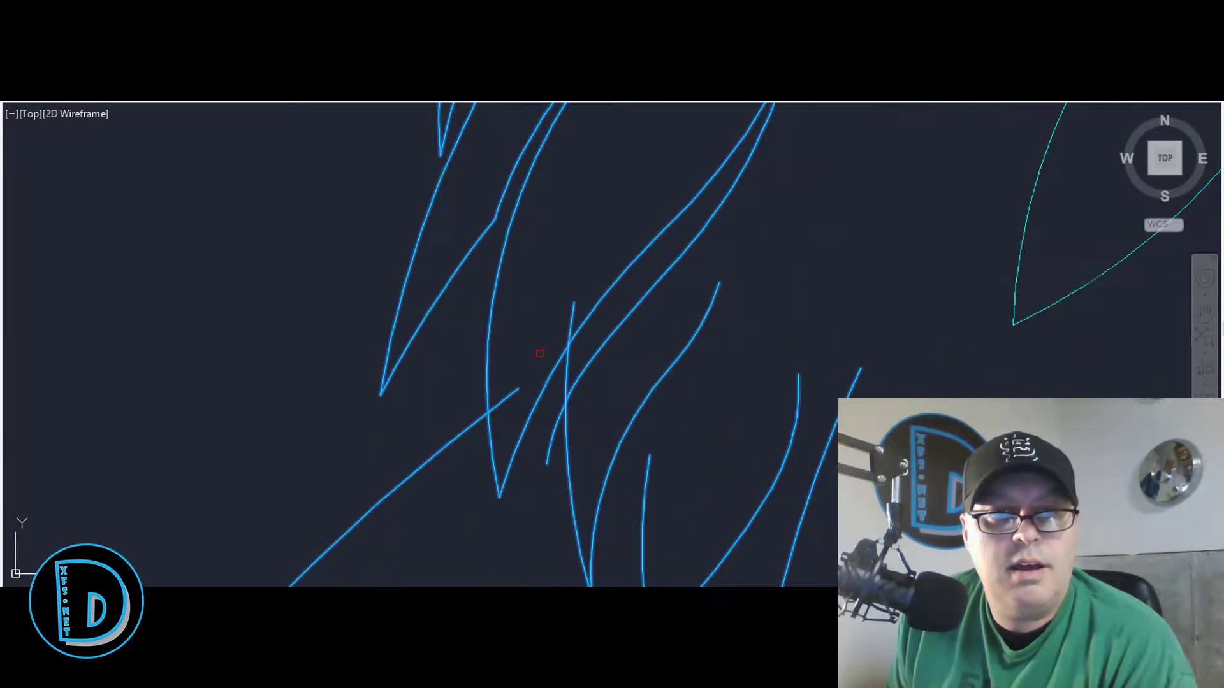
left_click(566, 373)
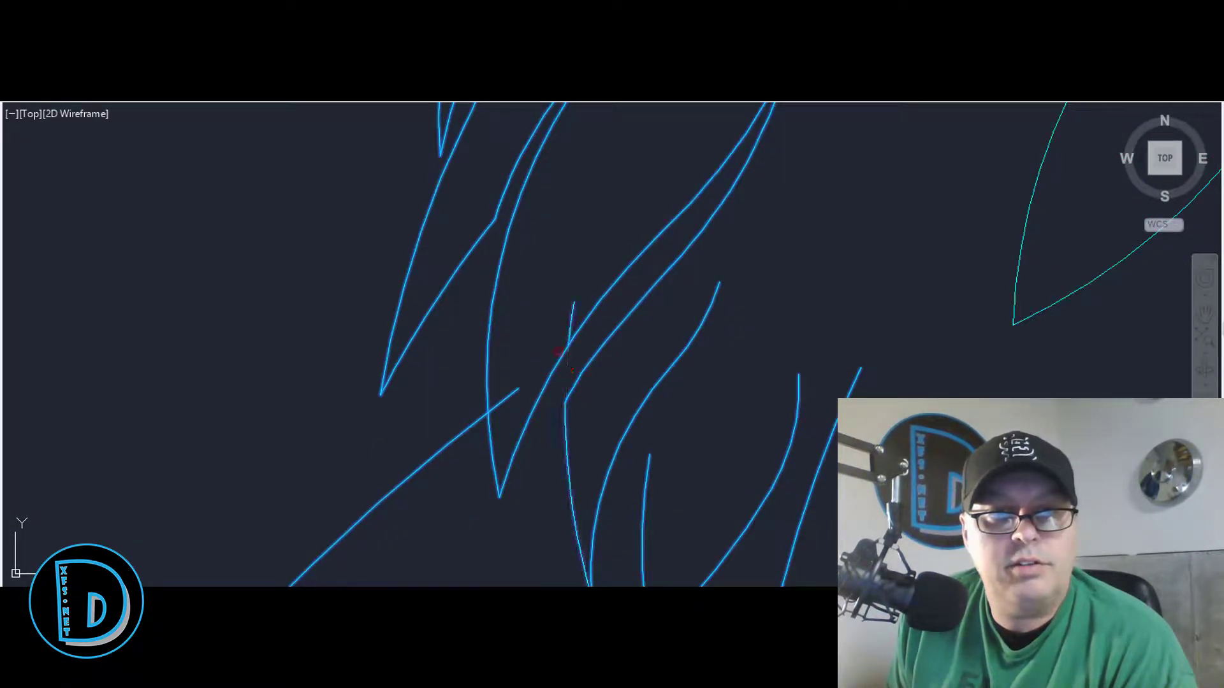
key("Escape")
left_click(568, 316)
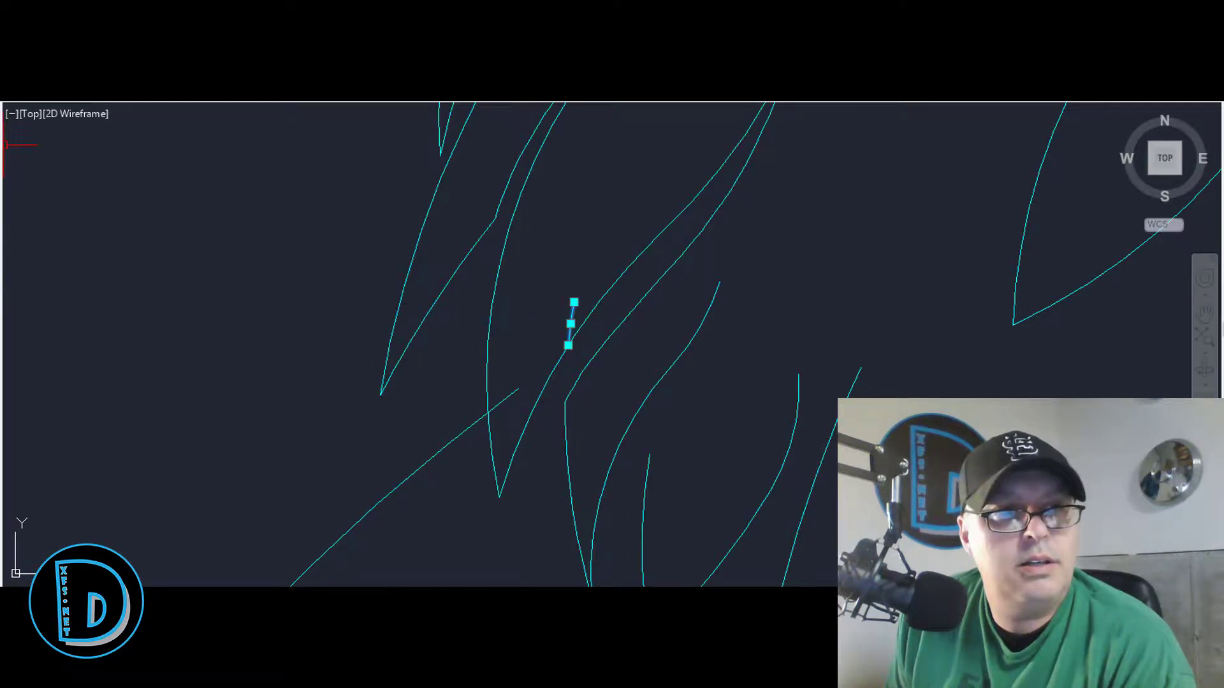
key("Delete")
scroll(628, 274, "down", 5)
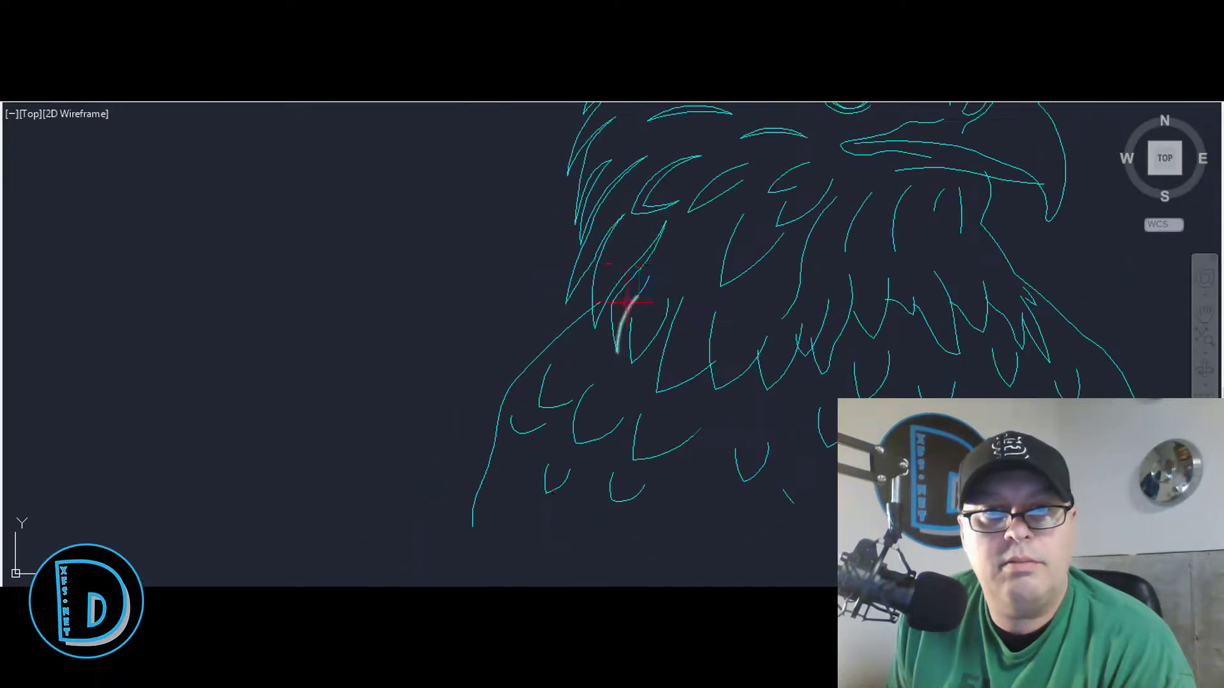
Step: Draw outer arcs around the open cheek feather so both of its sides have a tapered double outline
scroll(640, 236, "down", 3)
scroll(637, 240, "up", 3)
scroll(635, 254, "down", 2)
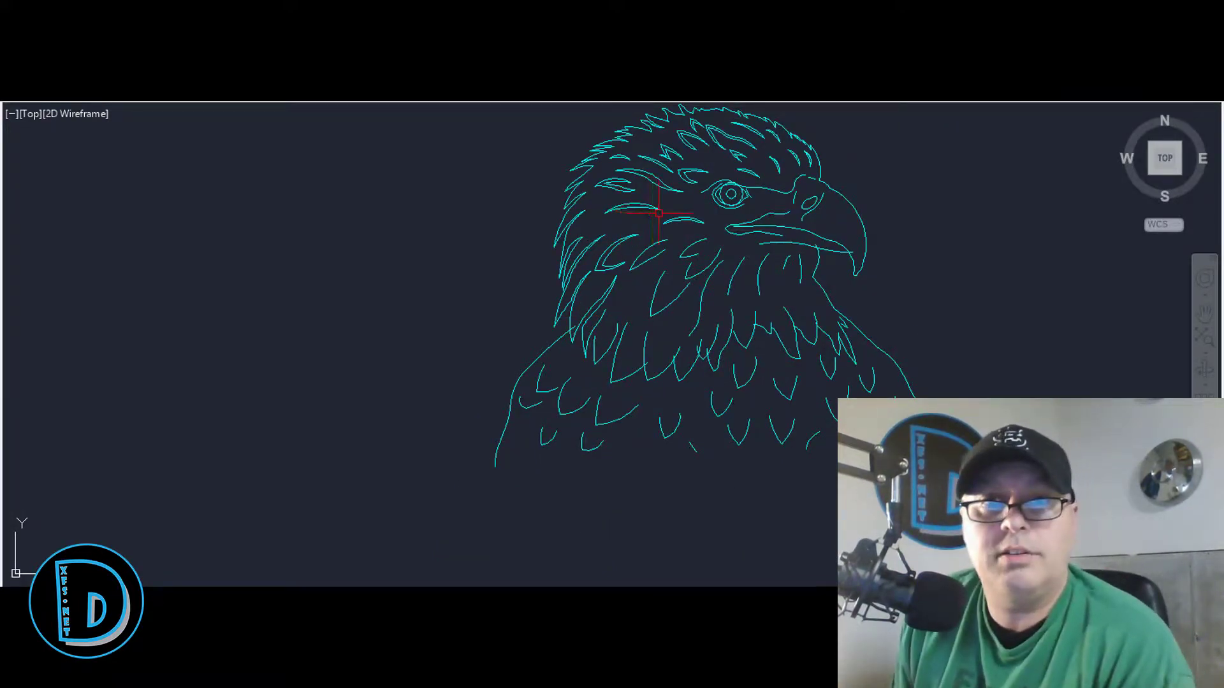
scroll(658, 213, "up", 6)
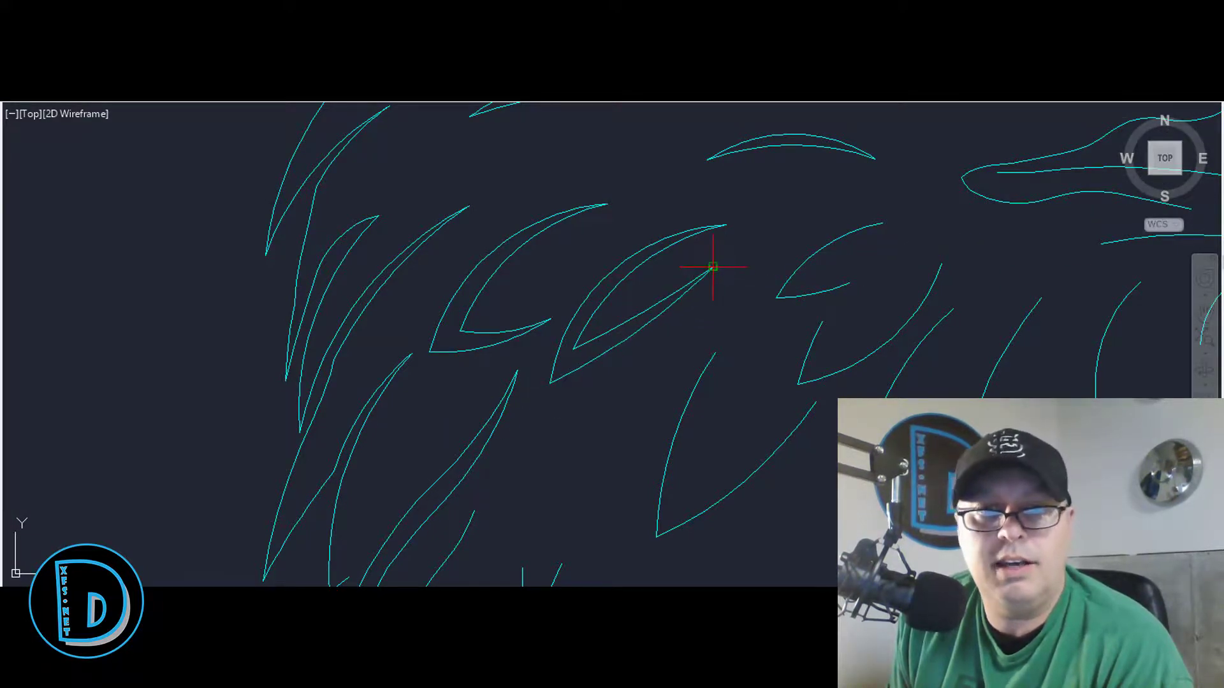
scroll(650, 317, "down", 4)
scroll(597, 320, "down", 2)
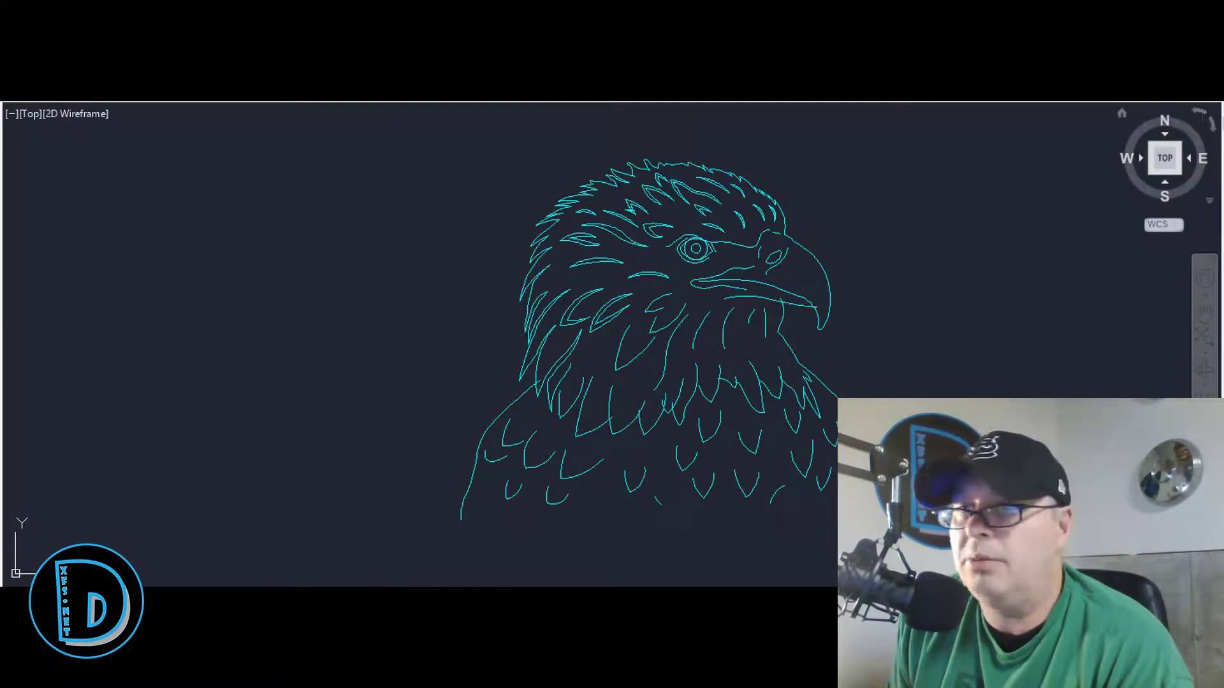
Step: Add an outer arc beside the large neck feather, adjust its bulge and lower end, and close the outline with a lower arc
scroll(651, 341, "up", 2)
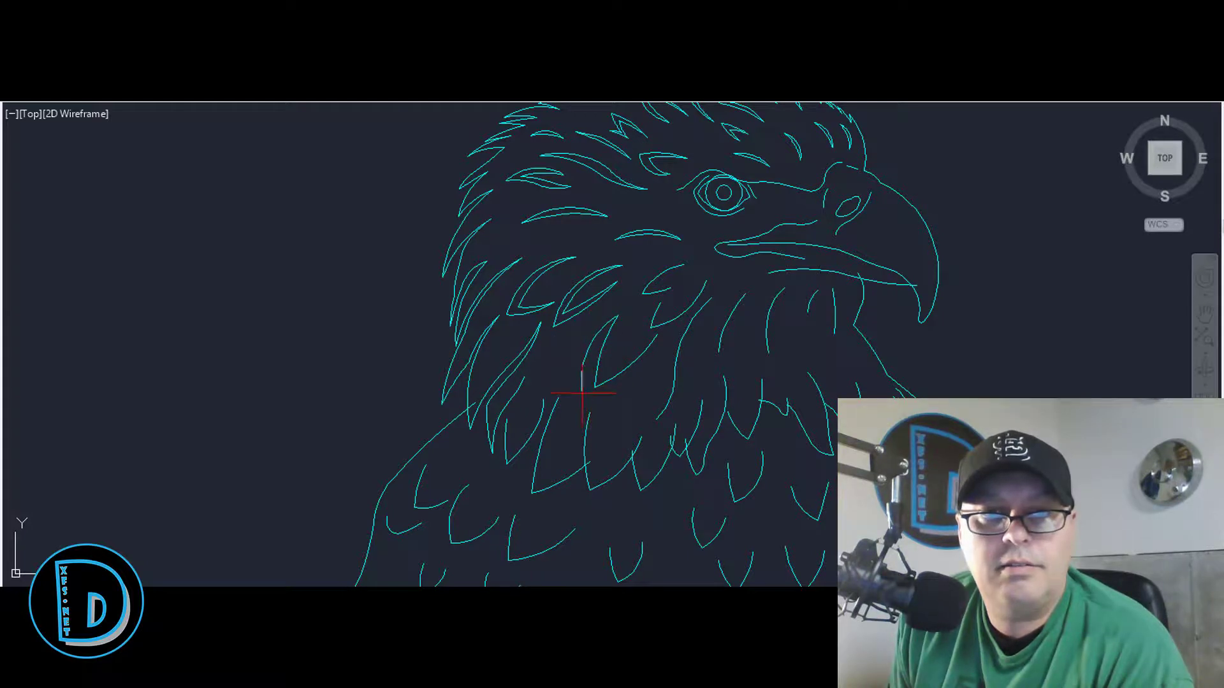
left_click(592, 356)
scroll(598, 354, "up", 2)
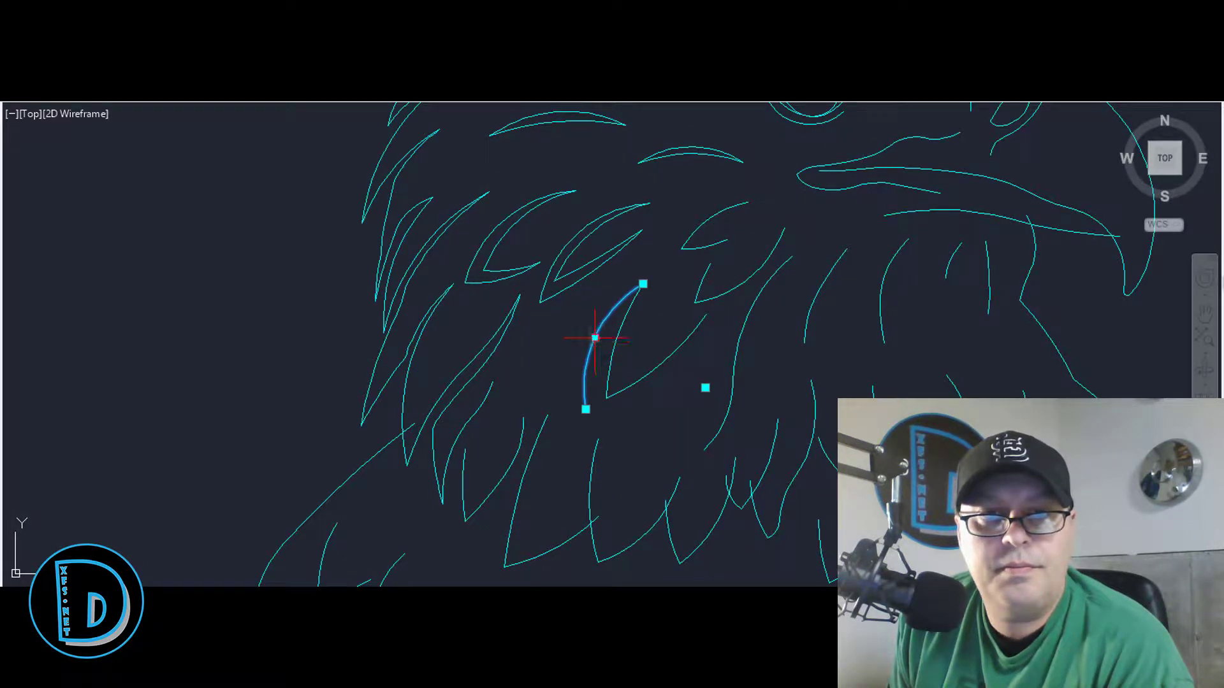
left_click(604, 343)
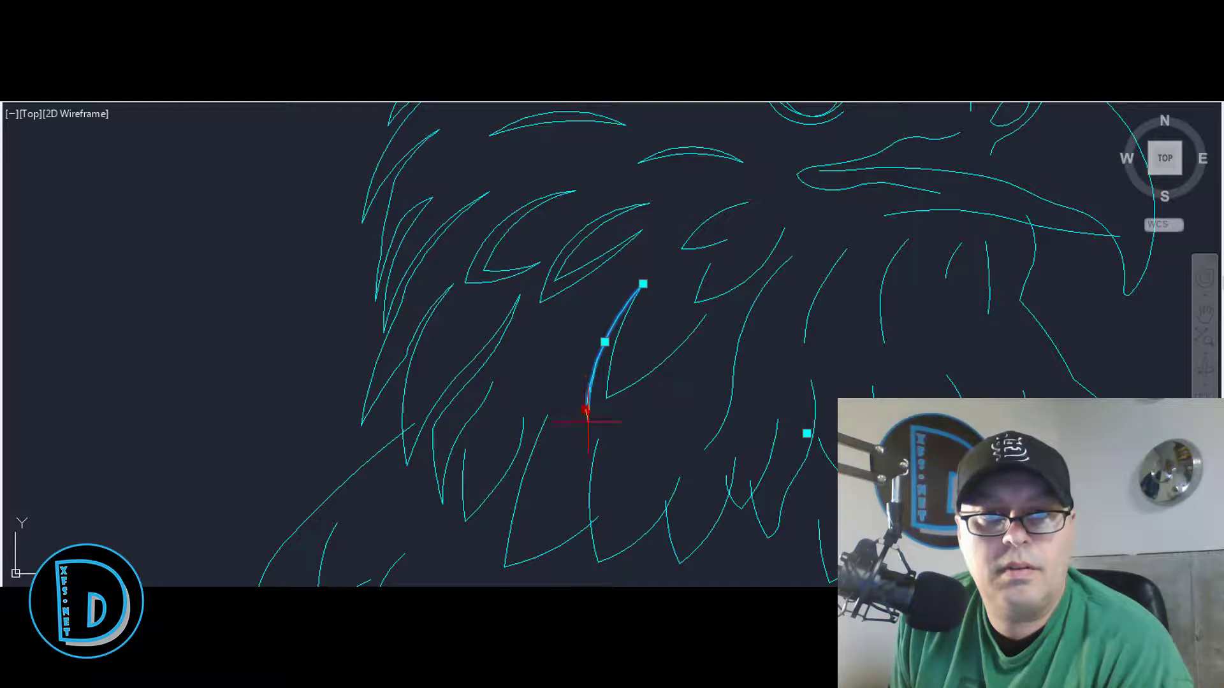
key("Escape")
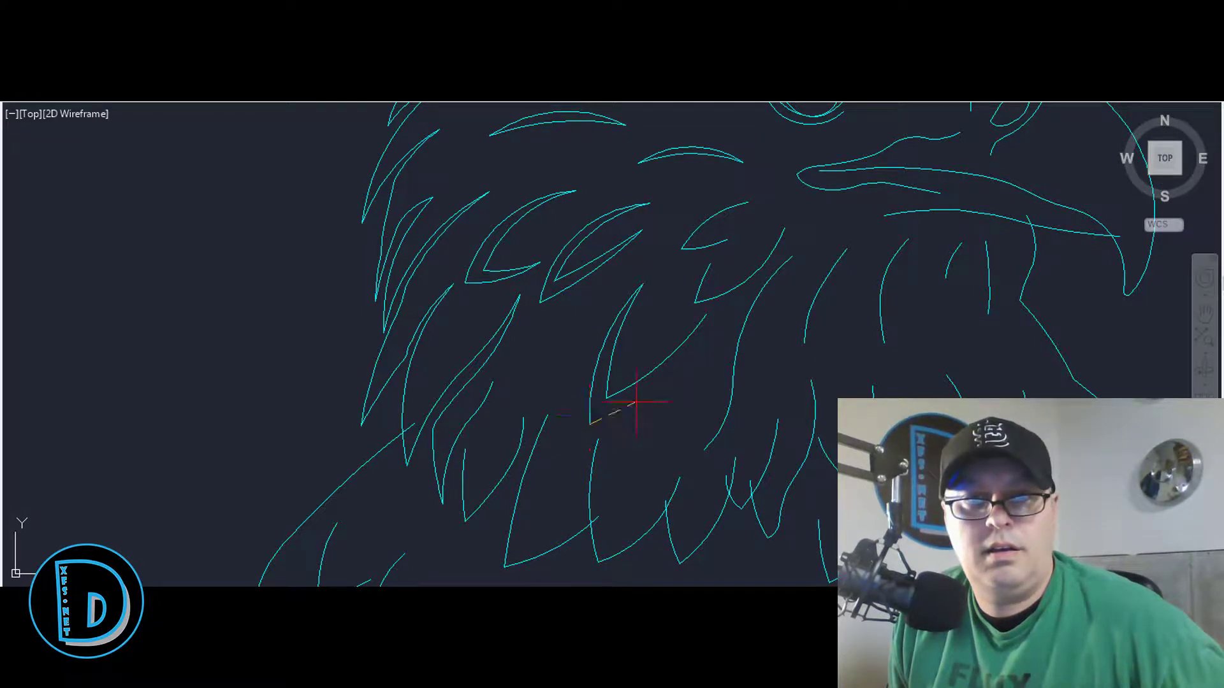
left_click(591, 422)
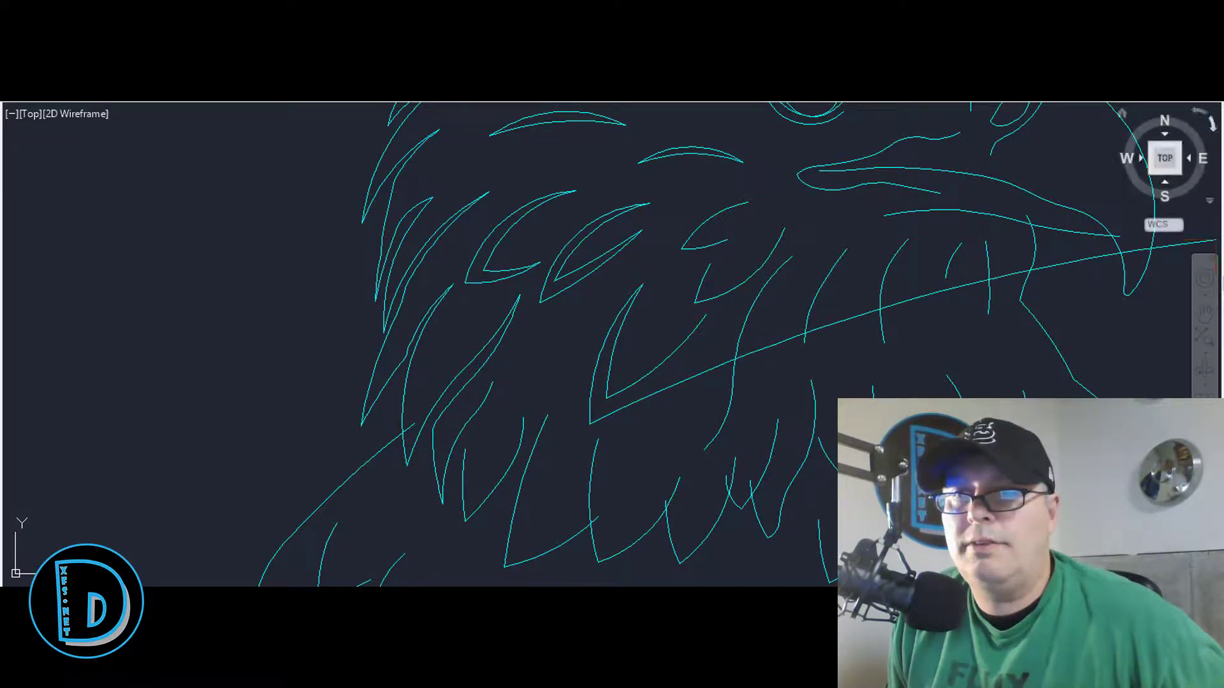
key("Escape")
scroll(685, 317, "down", 4)
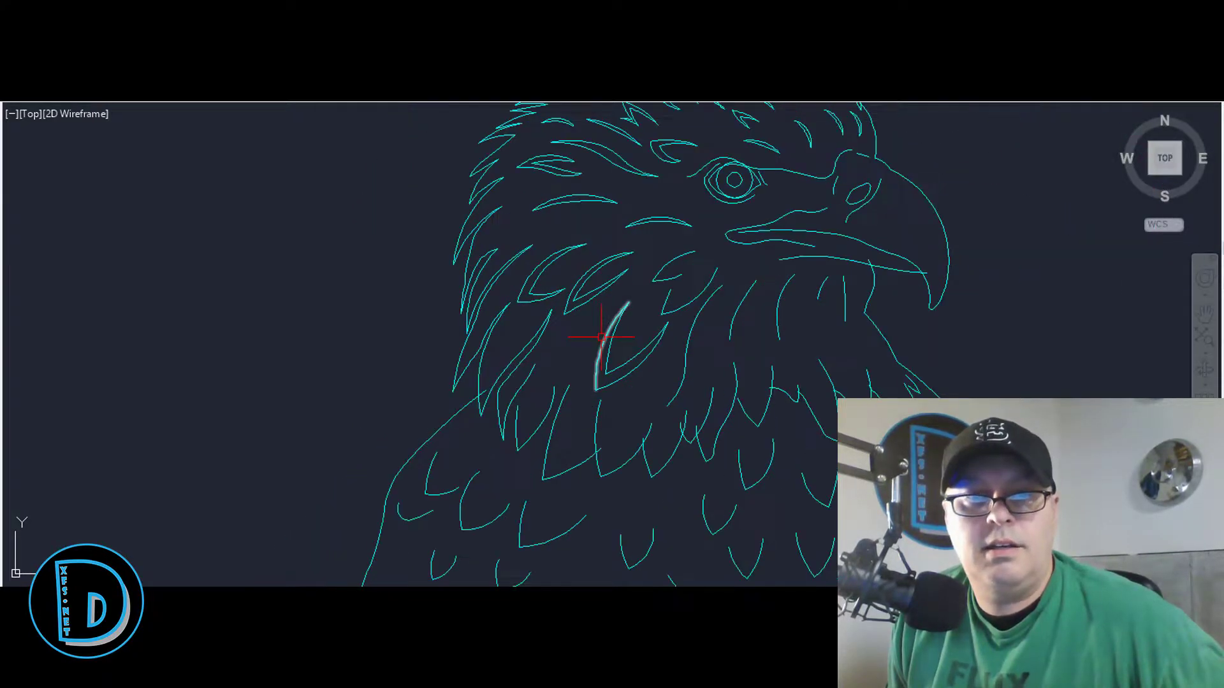
Step: Draw outer arcs around the small open feather below the mouth corner, meeting at a point and at both tips
scroll(612, 261, "up", 2)
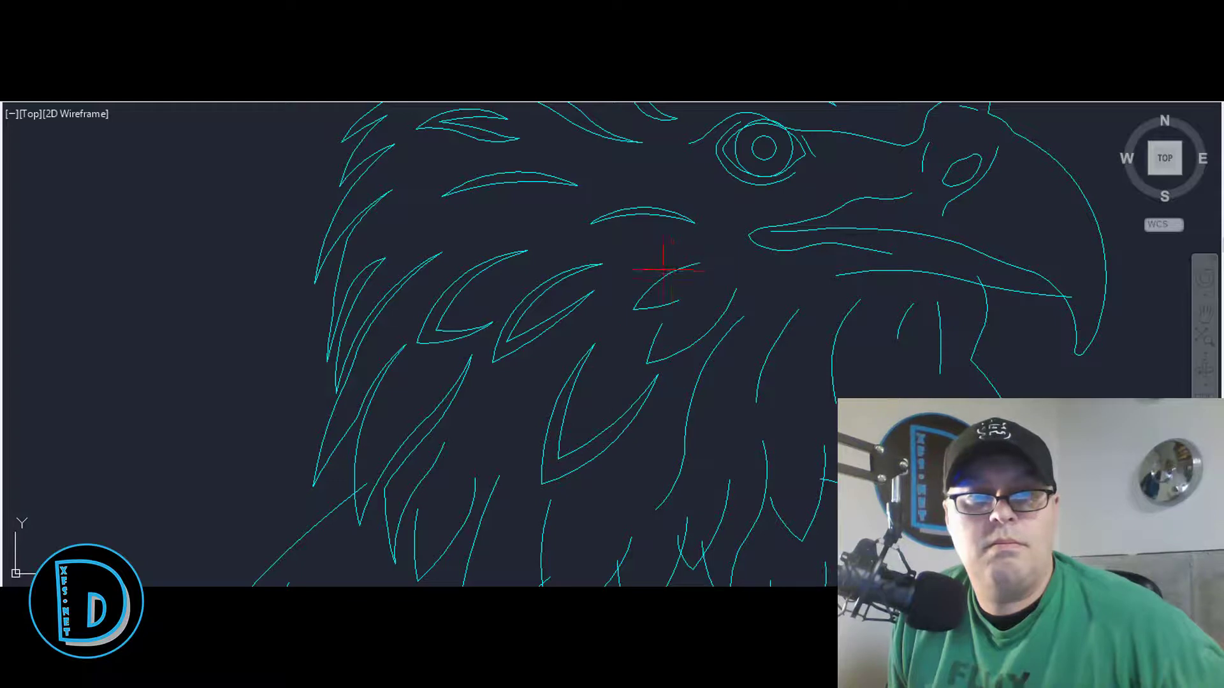
scroll(680, 265, "up", 2)
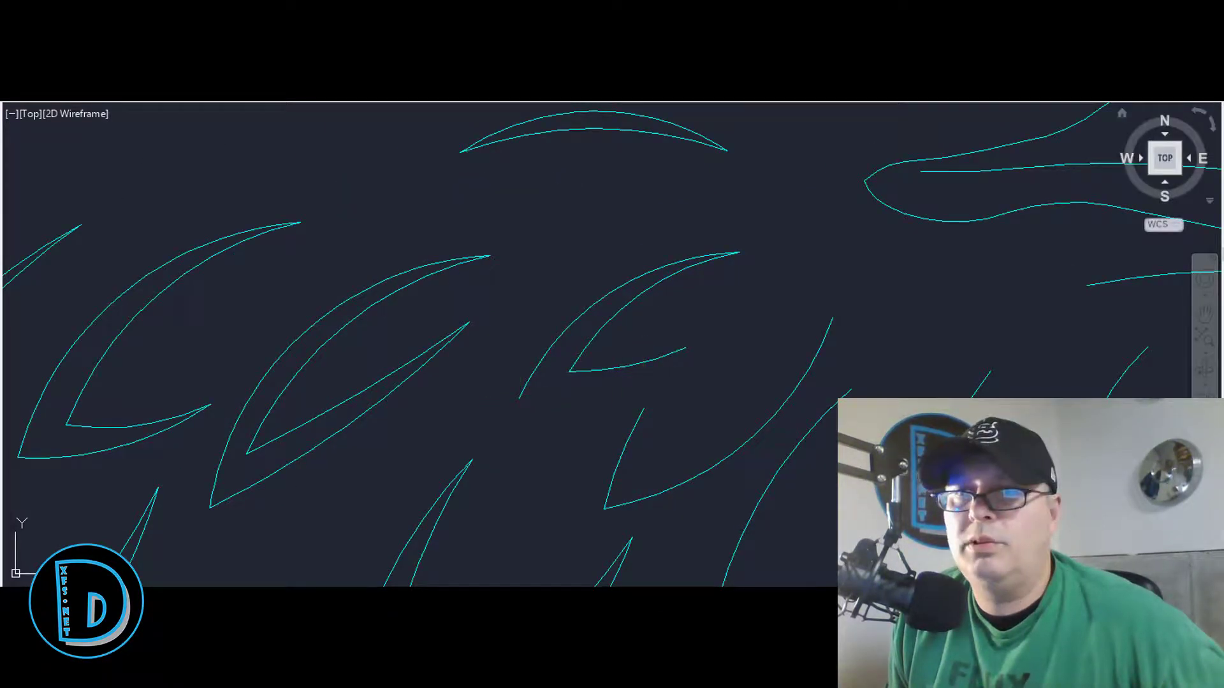
left_click(614, 387)
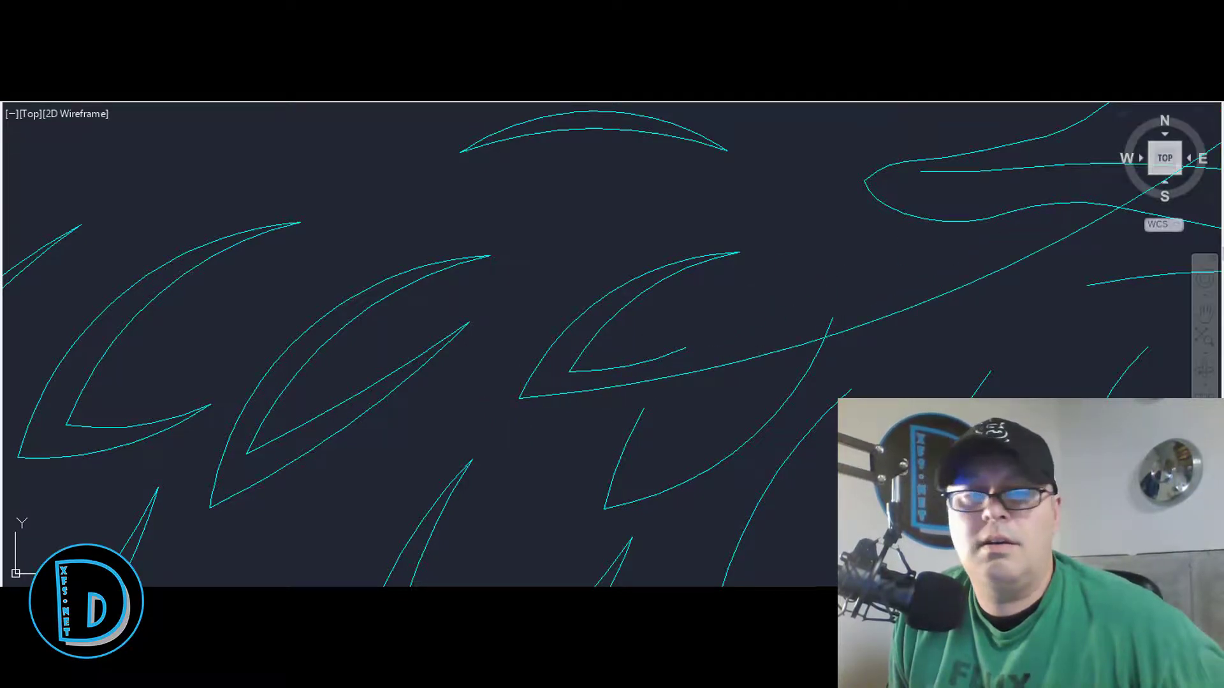
left_click(694, 340)
scroll(685, 347, "down", 3)
scroll(797, 247, "up", 3)
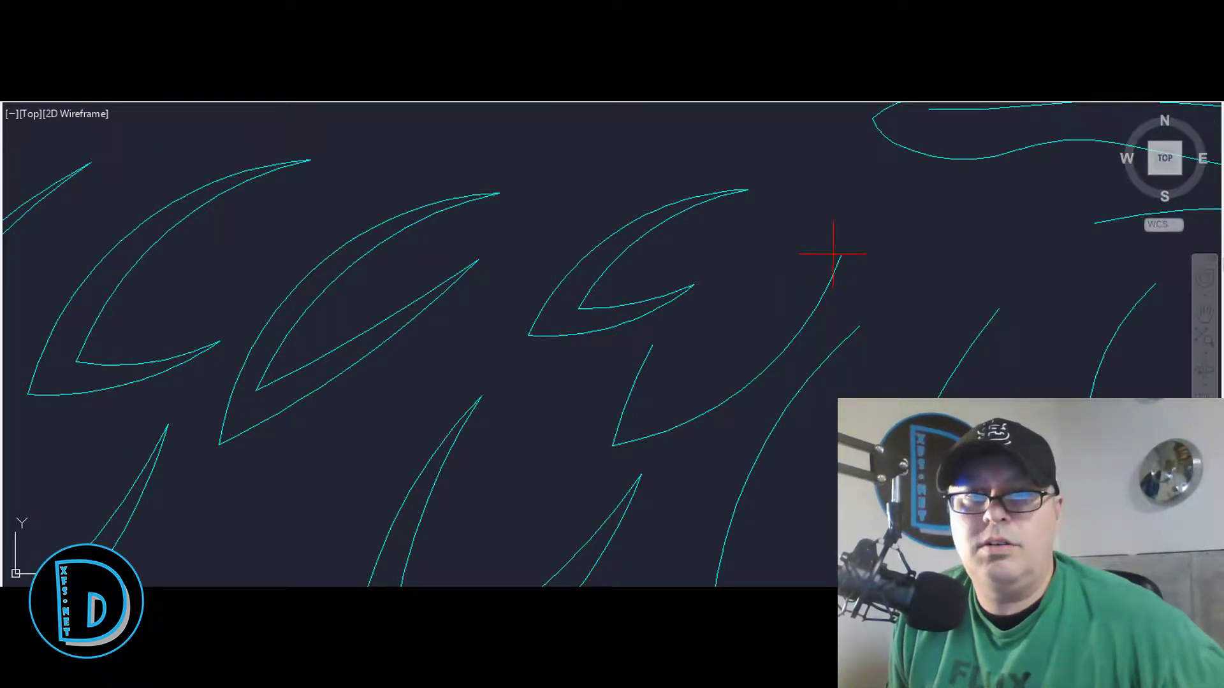
Step: Draw inner arcs inside the hooked feather below the mouth corner and stretch the longer arc's end to meet the shorter one
left_click(777, 338)
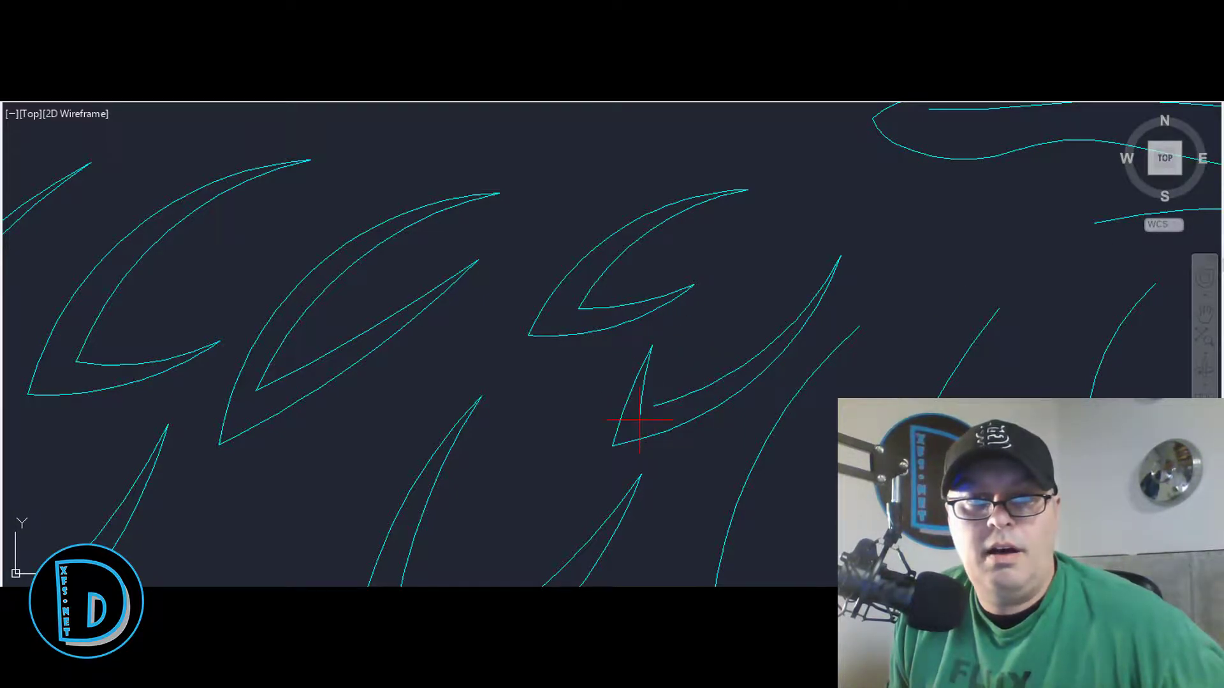
left_click(658, 403)
left_click(653, 406)
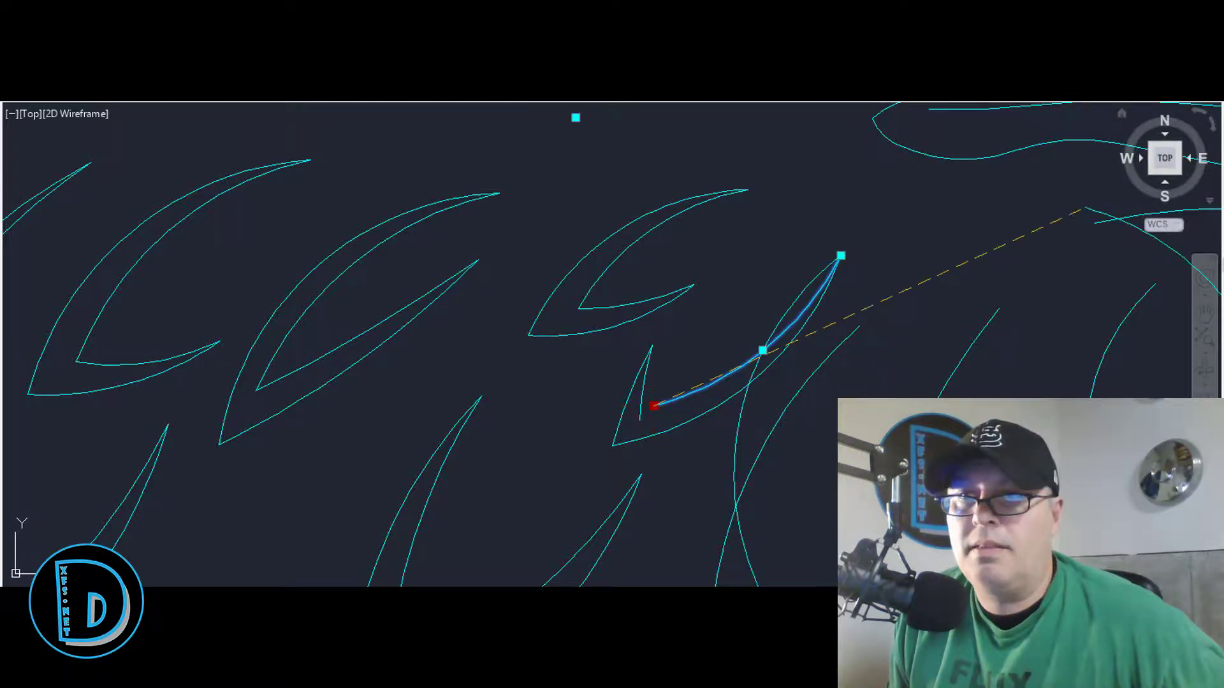
left_click(639, 420)
key("Escape")
scroll(784, 259, "down", 2)
scroll(641, 306, "down", 3)
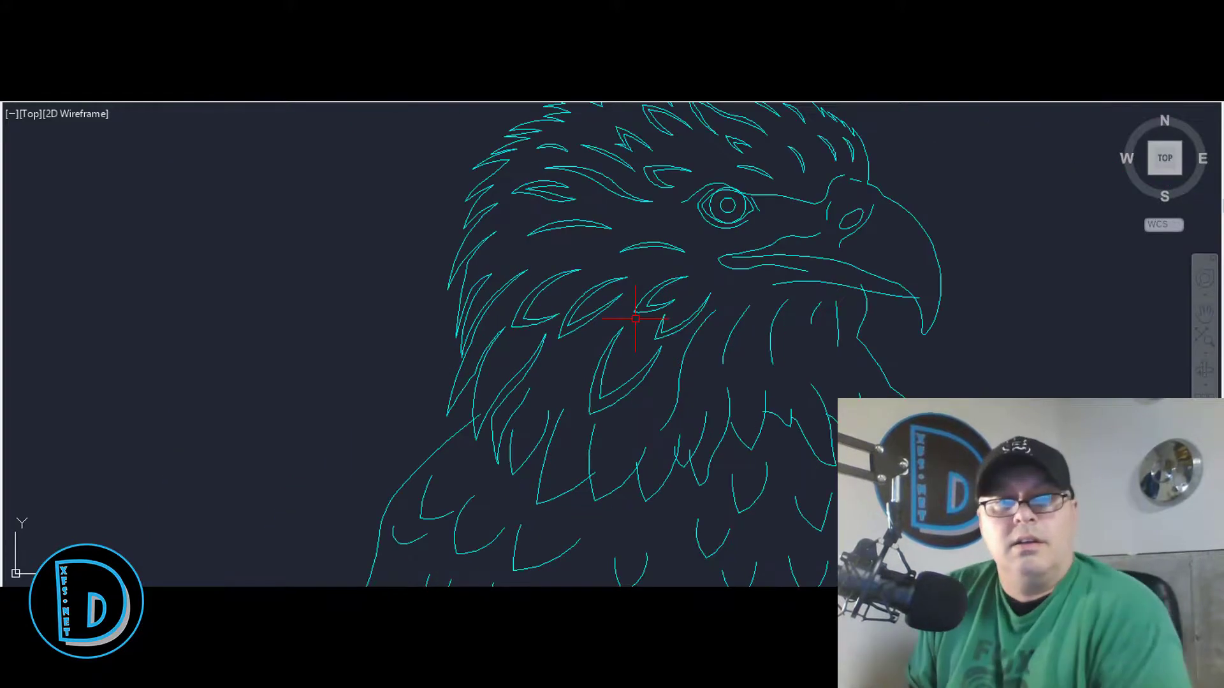
Step: Draw arcs along the inner side of the long S-shaped neck feather to give it a tapered double outline
scroll(675, 357, "up", 2)
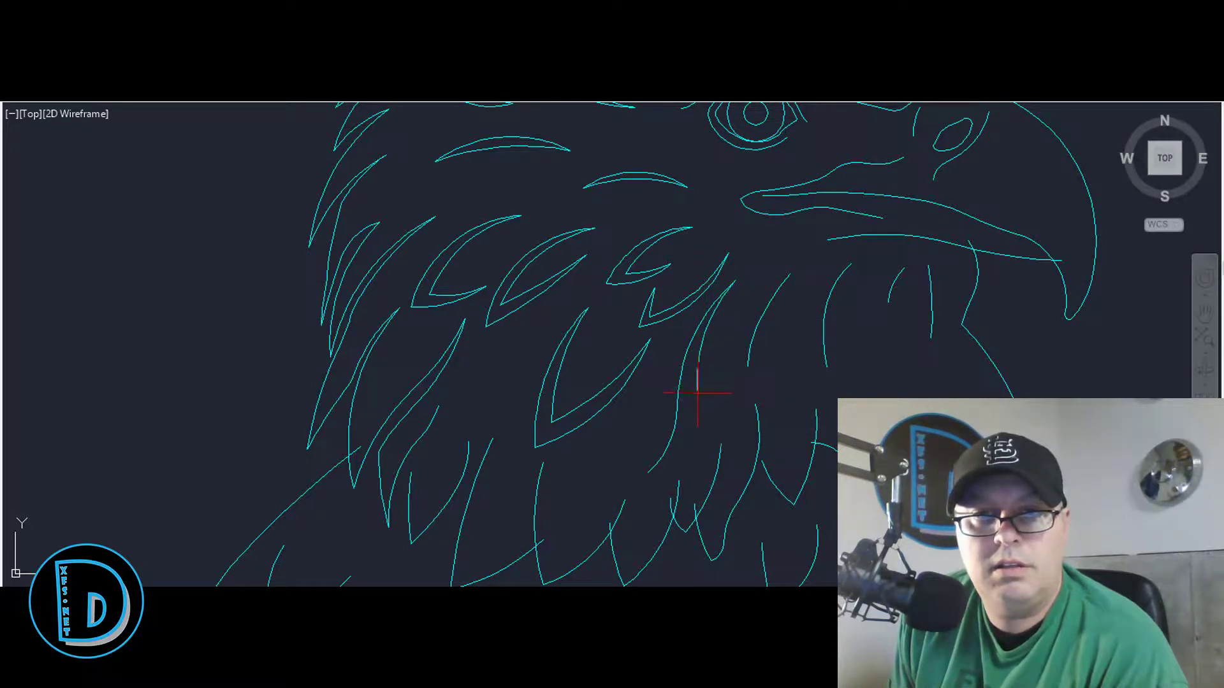
key("Return")
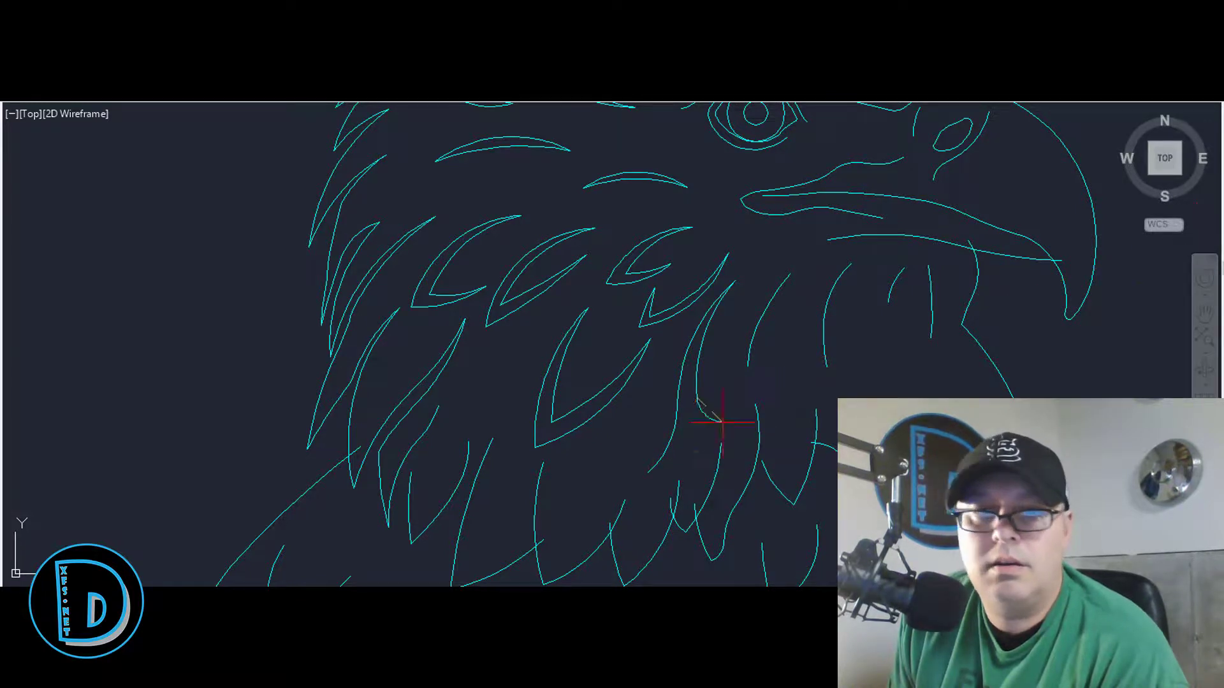
scroll(714, 388, "down", 4)
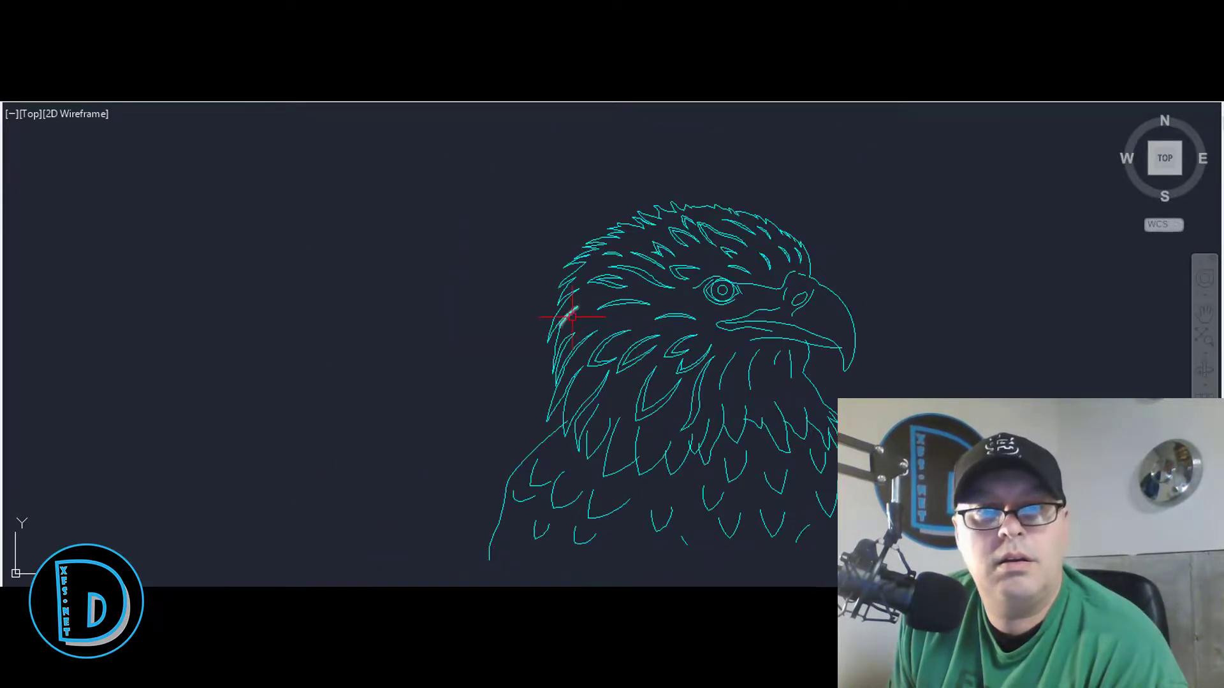
scroll(713, 264, "up", 3)
scroll(602, 251, "down", 3)
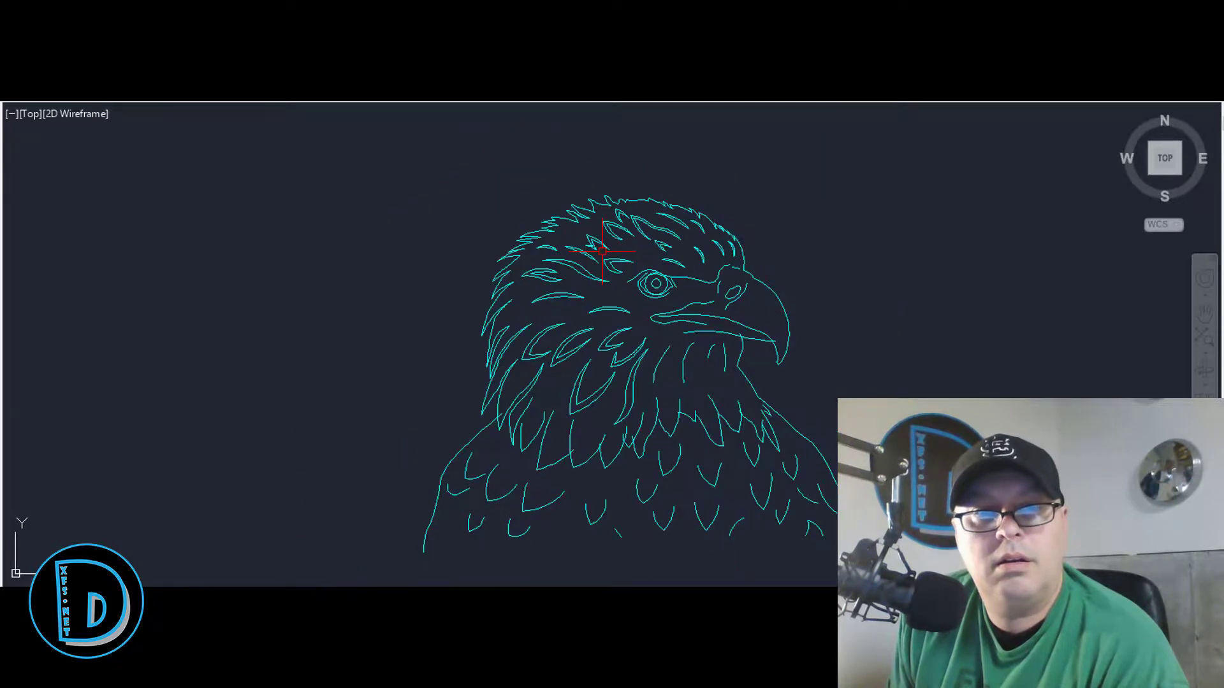
Step: Draw an arc along the single-line throat feather below the mouth corner and stretch the original line's lower end to meet its tip
scroll(596, 384, "up", 2)
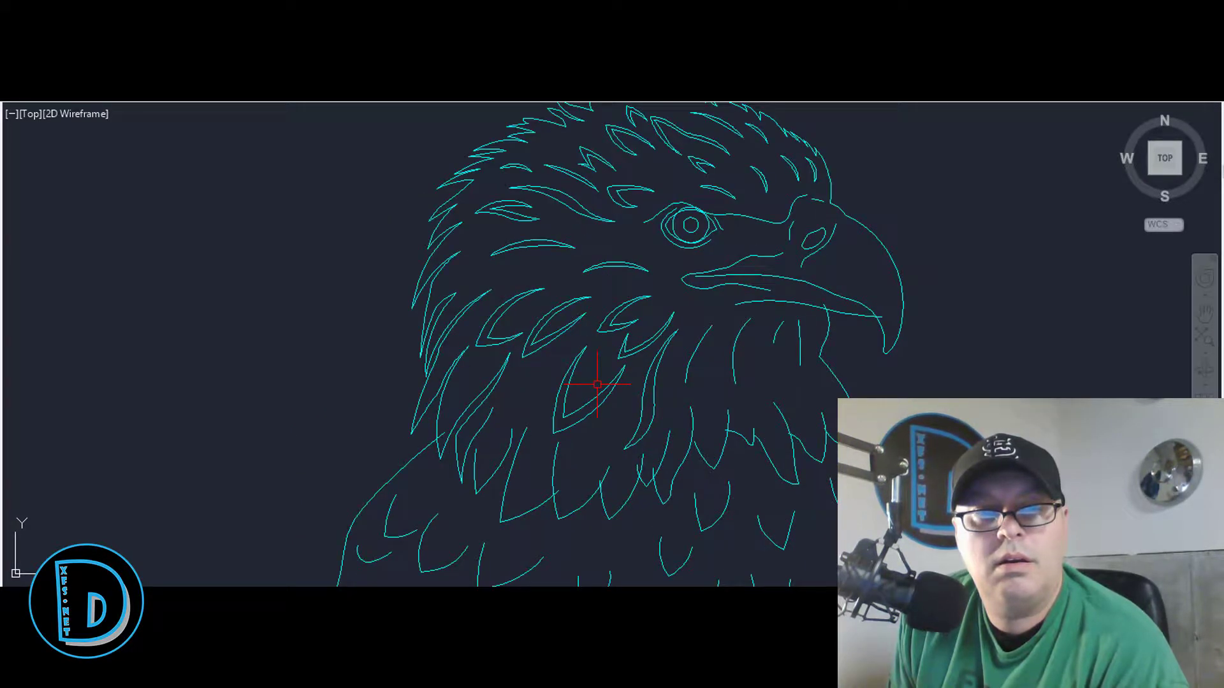
scroll(452, 403, "up", 2)
scroll(453, 379, "down", 3)
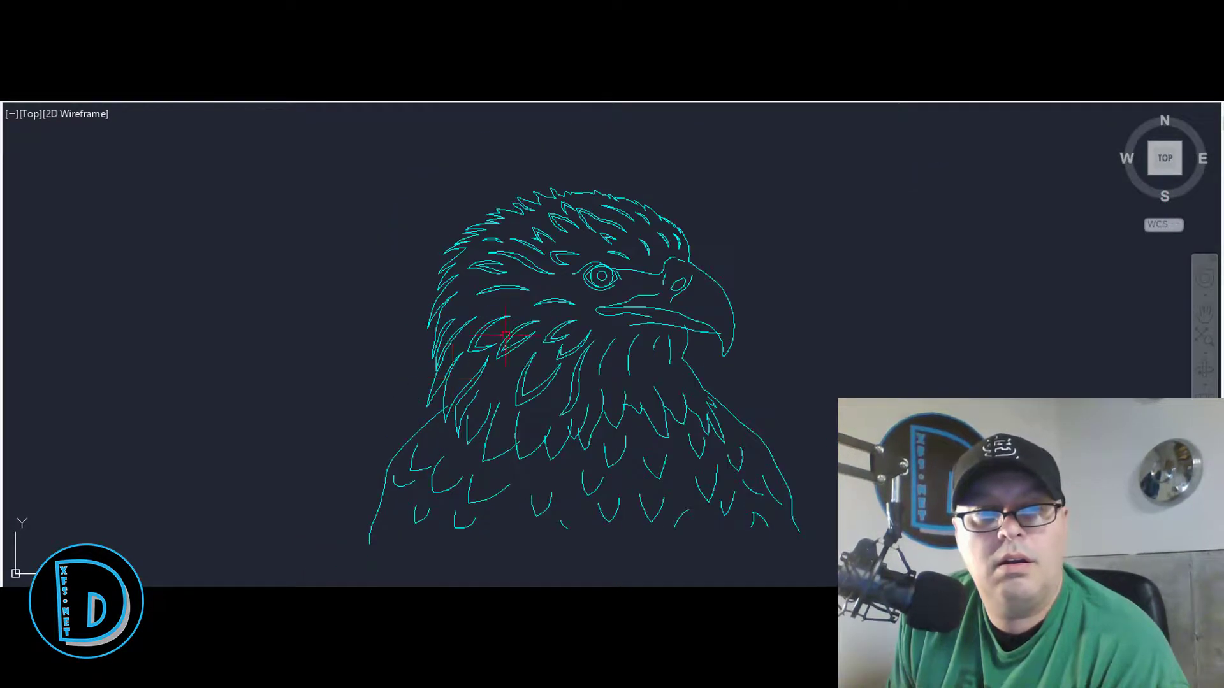
scroll(508, 334, "up", 2)
scroll(508, 334, "down", 2)
scroll(576, 190, "up", 2)
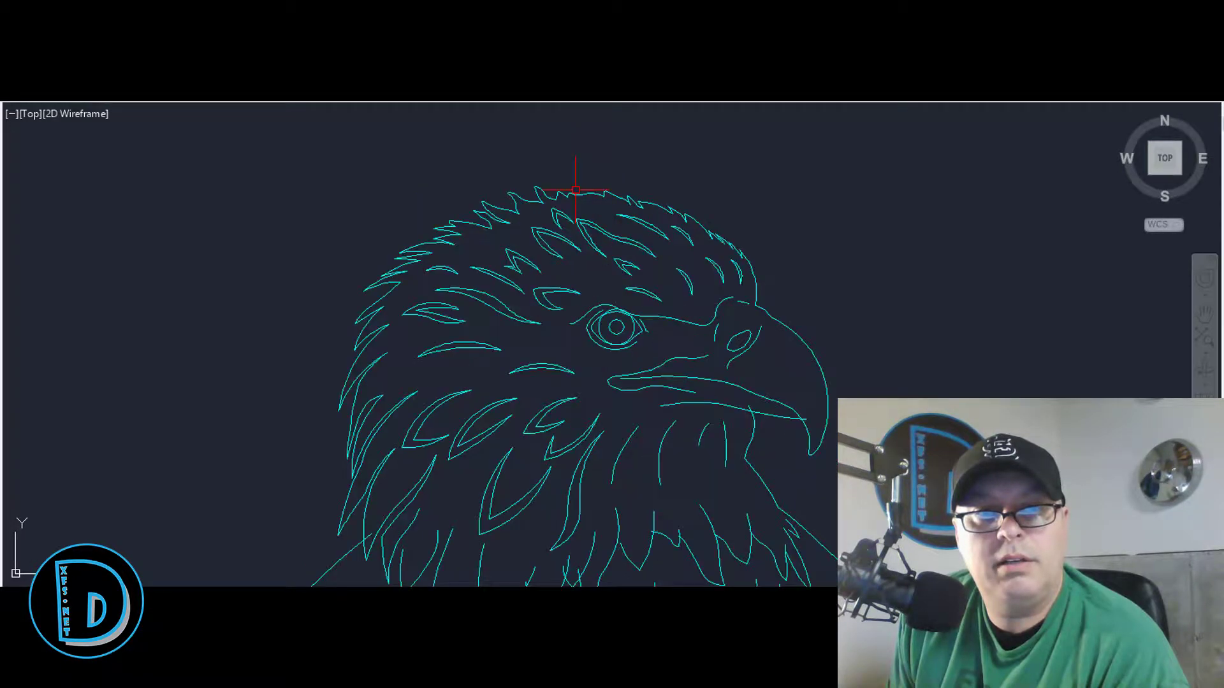
middle_click_drag(548, 517, 564, 406)
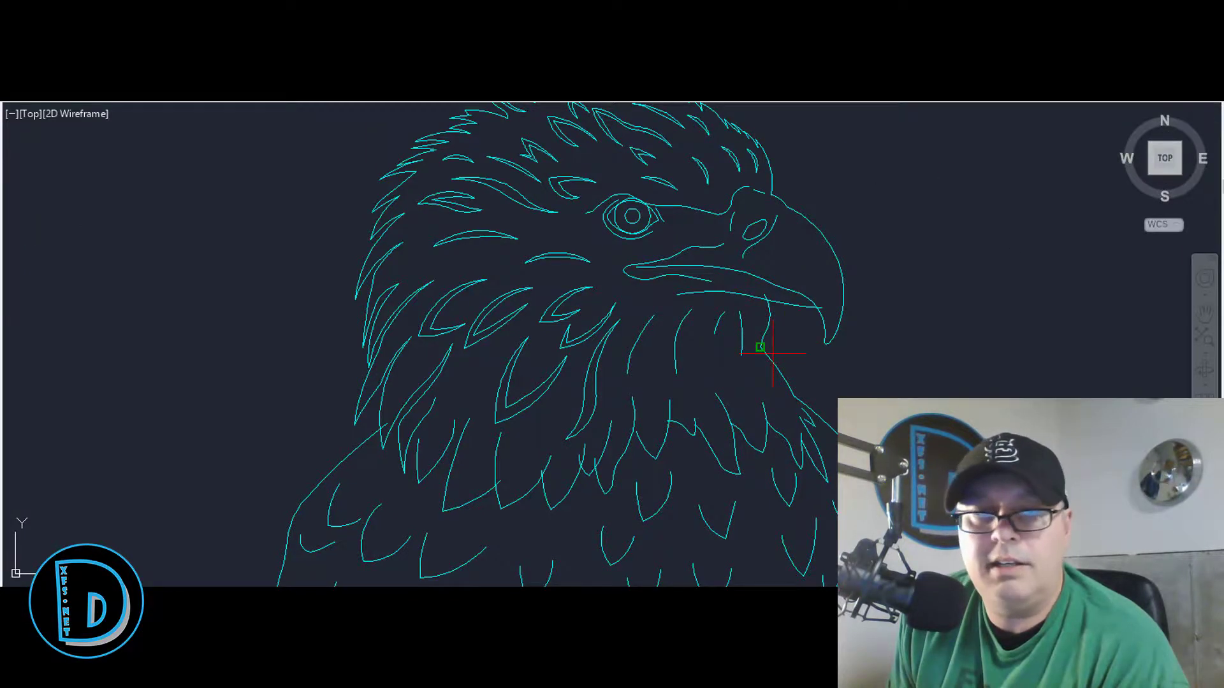
scroll(774, 347, "up", 2)
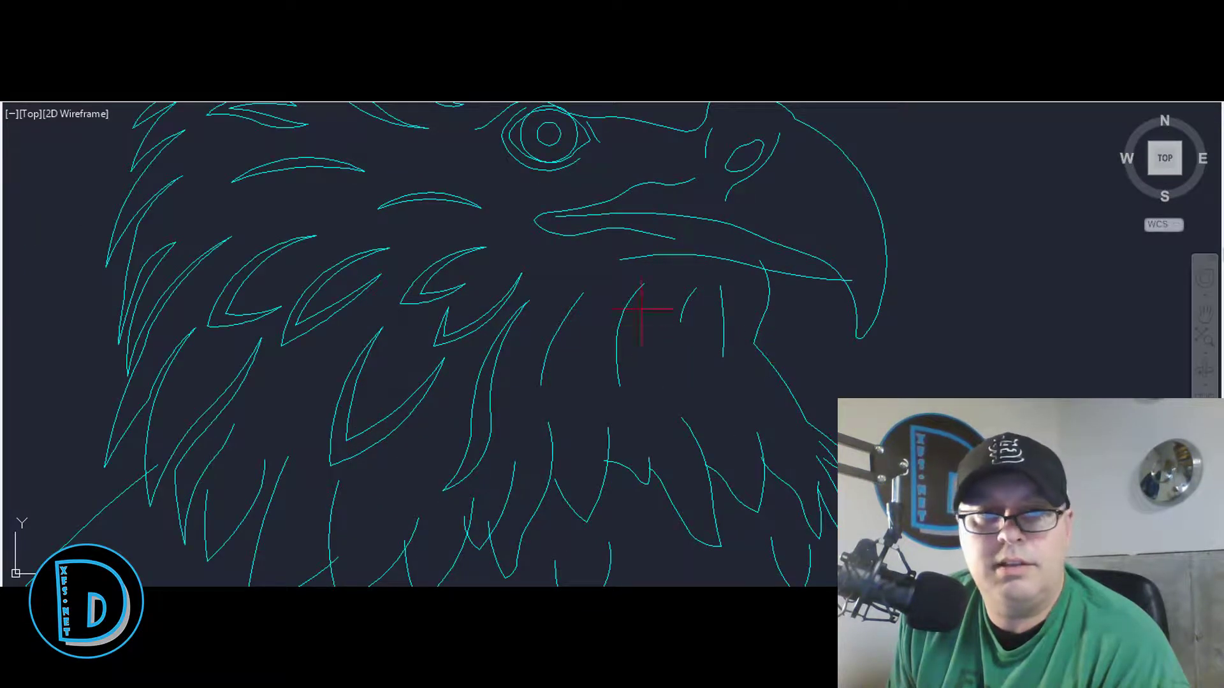
left_click(543, 383)
left_click(541, 385)
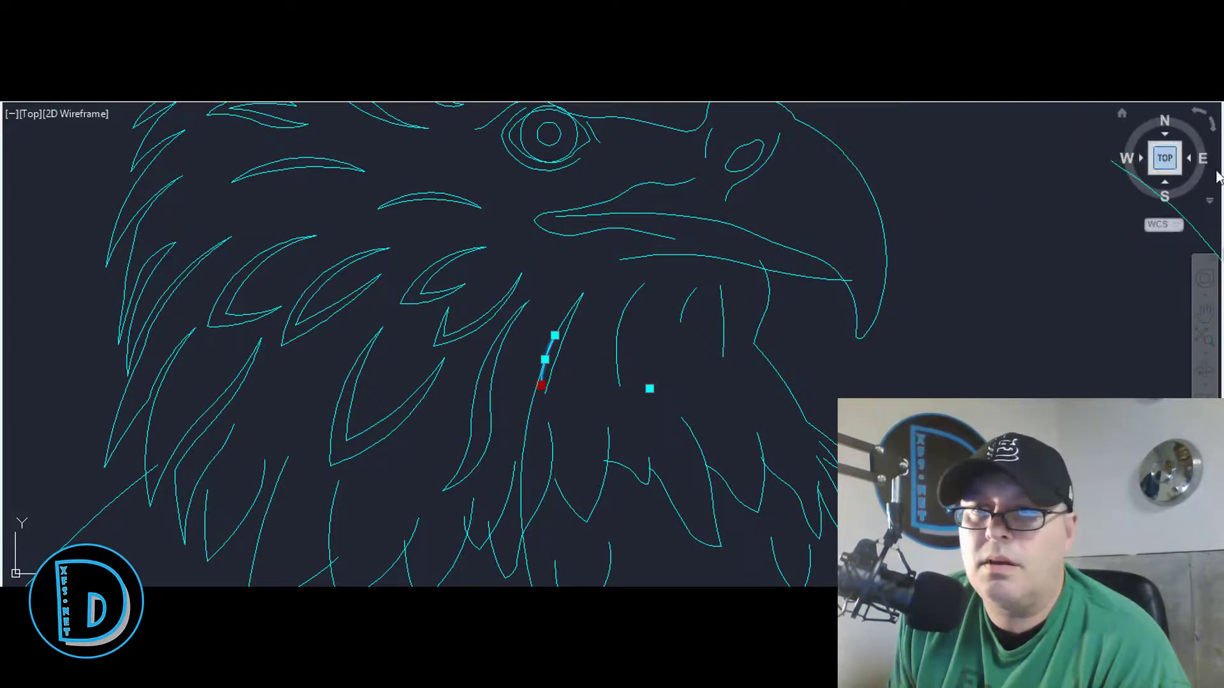
left_click(545, 393)
key("Escape")
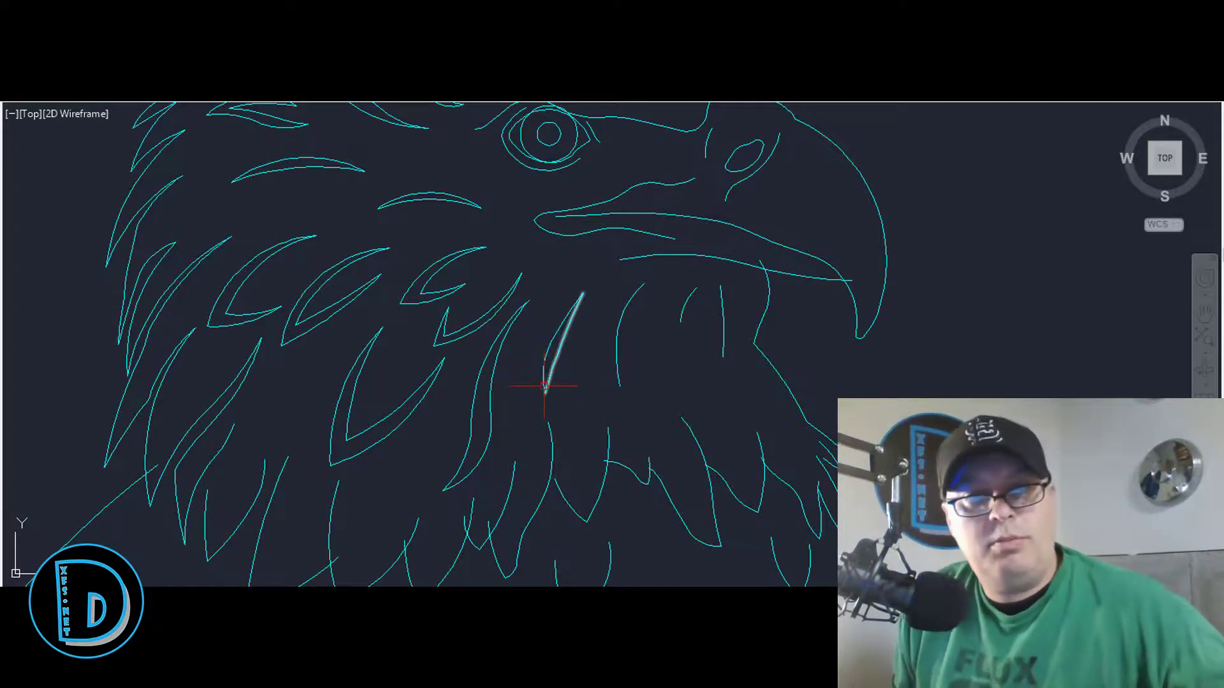
Step: Draw an outer arc beside the longer curved throat feather under the beak and close its lower tip with a short arc
scroll(601, 308, "down", 2)
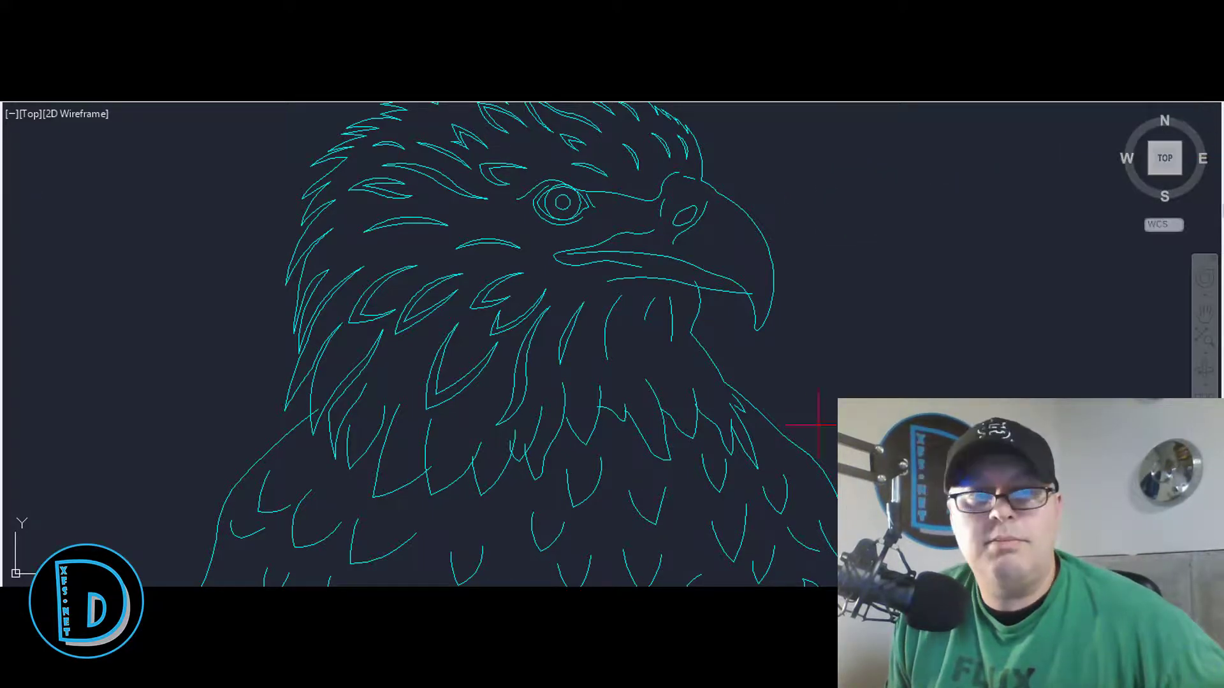
scroll(618, 305, "up", 4)
left_click(571, 294)
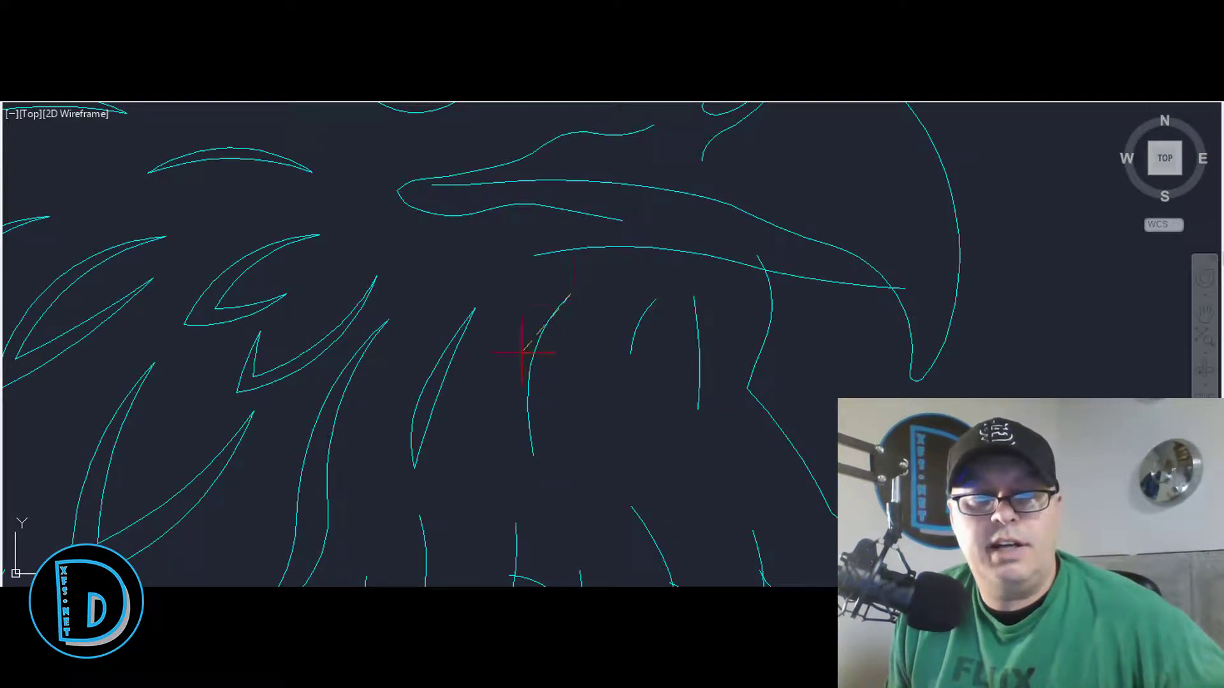
left_click(536, 325)
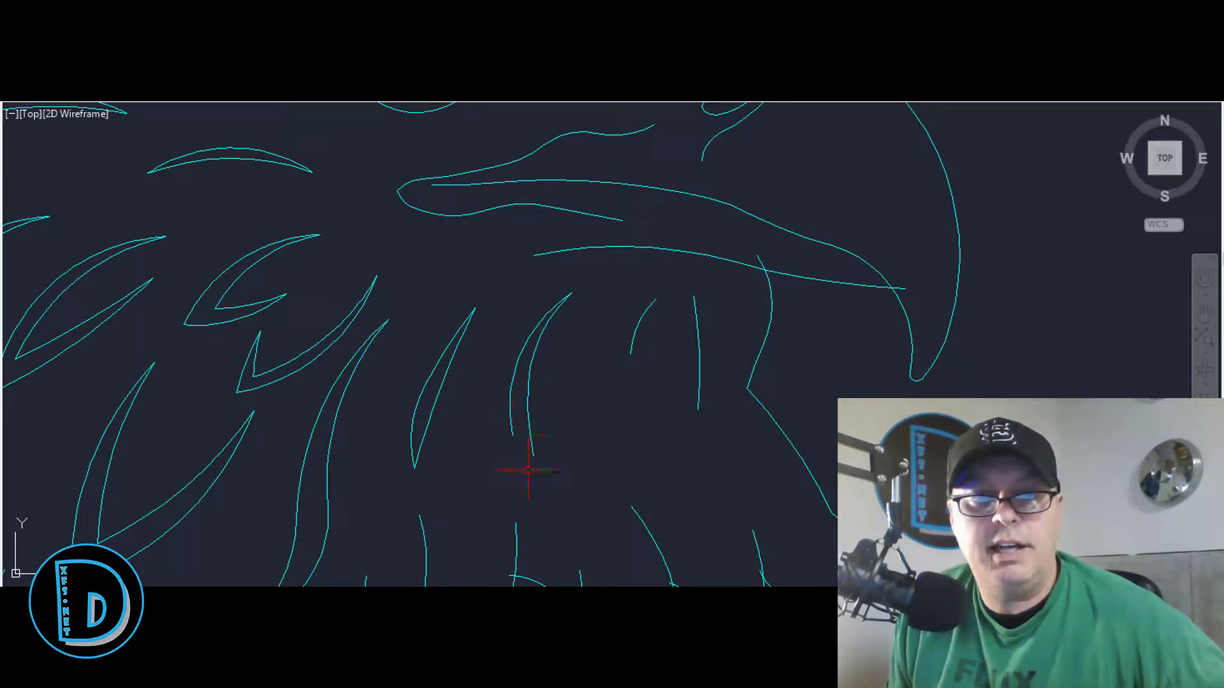
key("Return")
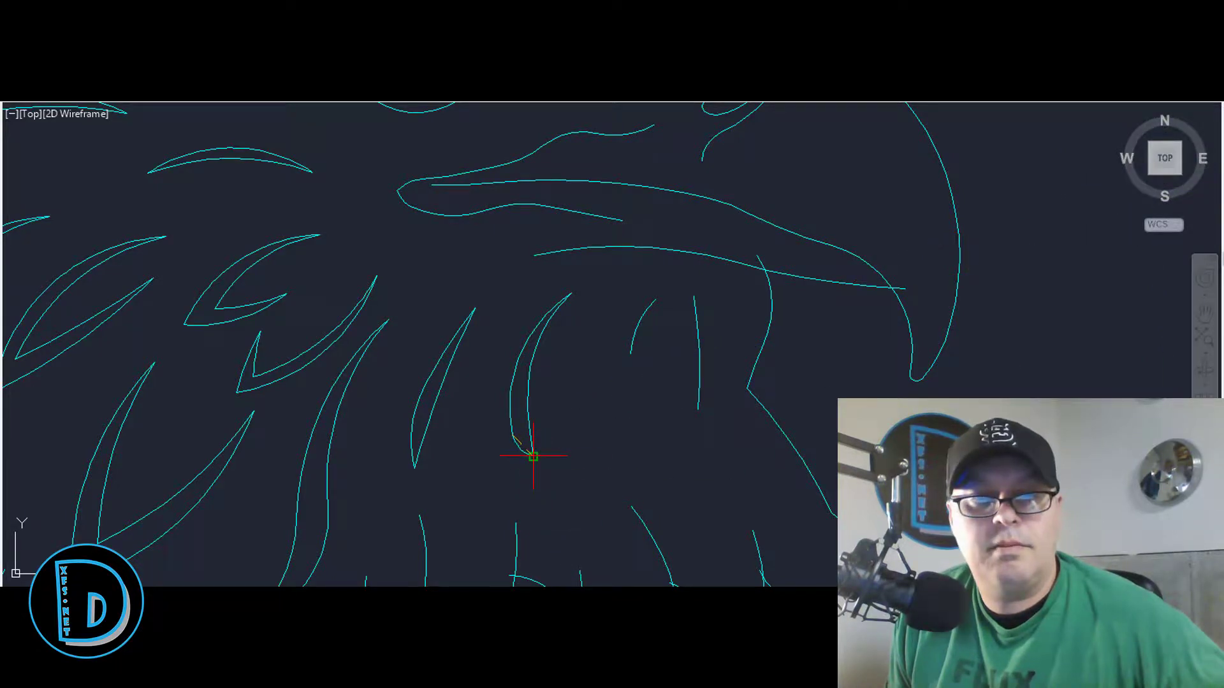
key("Escape")
scroll(513, 440, "down", 2)
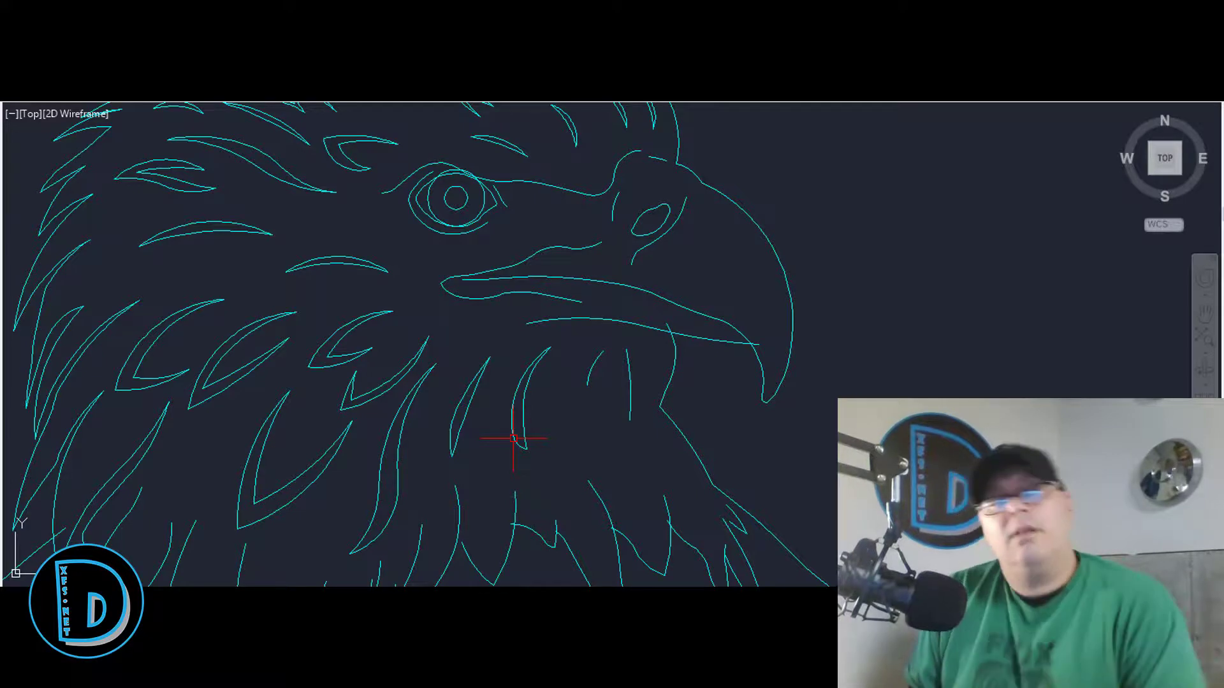
Step: Draw an outer arc beside the short curved throat feather under the beak, starting at its upper tip
scroll(513, 439, "down", 1)
scroll(513, 439, "up", 2)
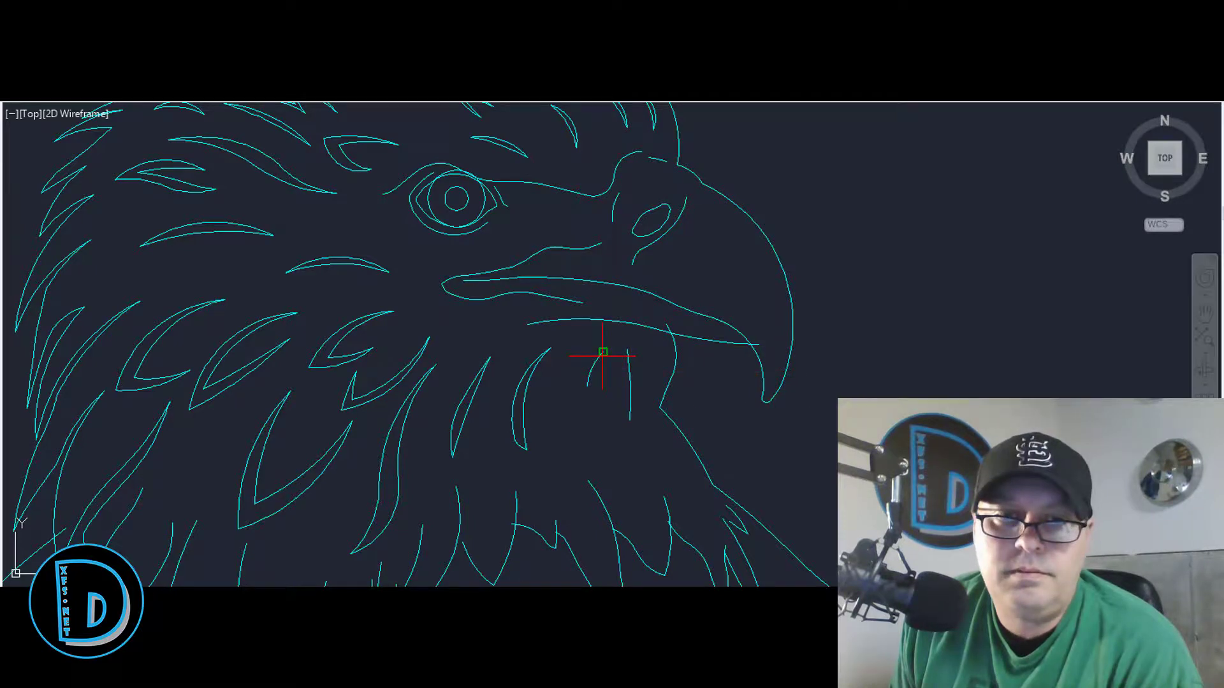
scroll(587, 362, "up", 2)
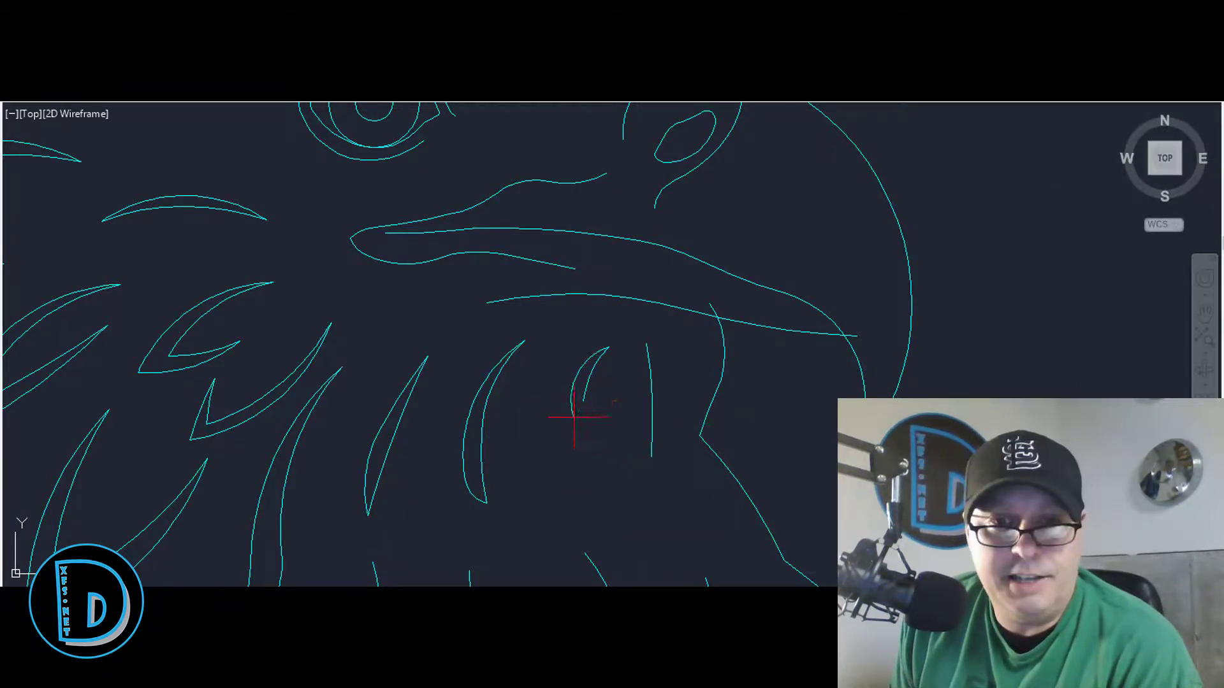
scroll(581, 400, "down", 4)
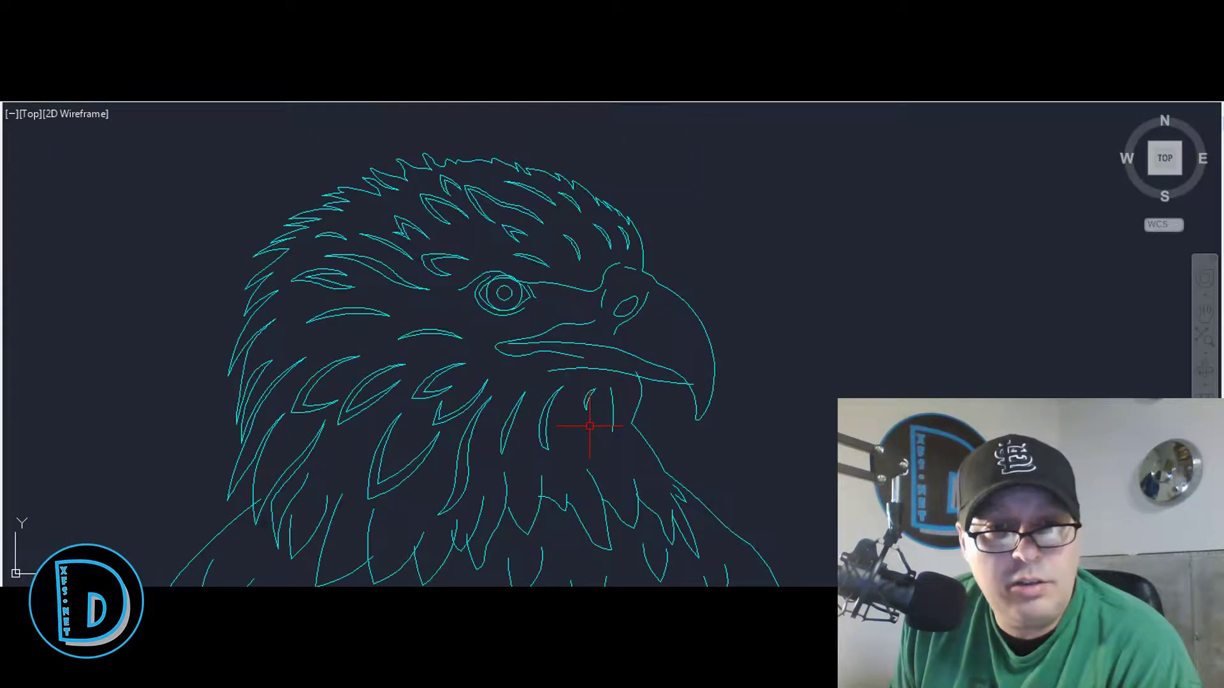
Step: Draw a bulging arc on the beak side of the nearly straight throat feather, joining its upper and lower tips
scroll(590, 426, "up", 2)
scroll(587, 415, "down", 6)
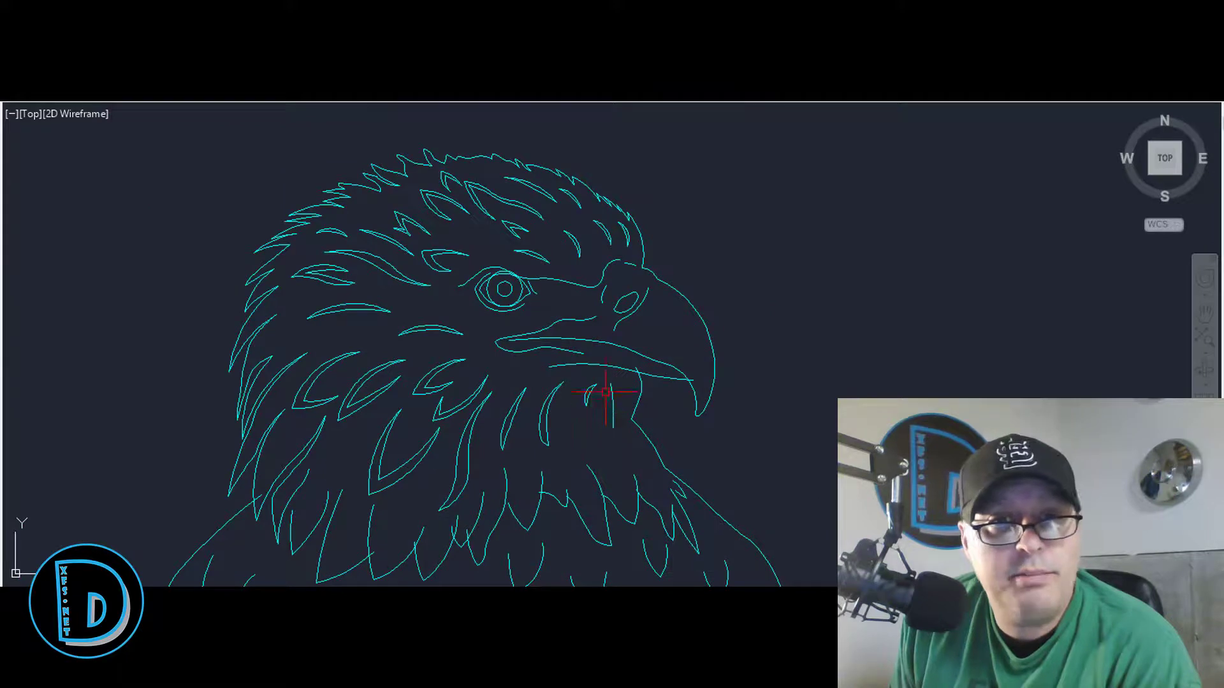
scroll(398, 512, "up", 2)
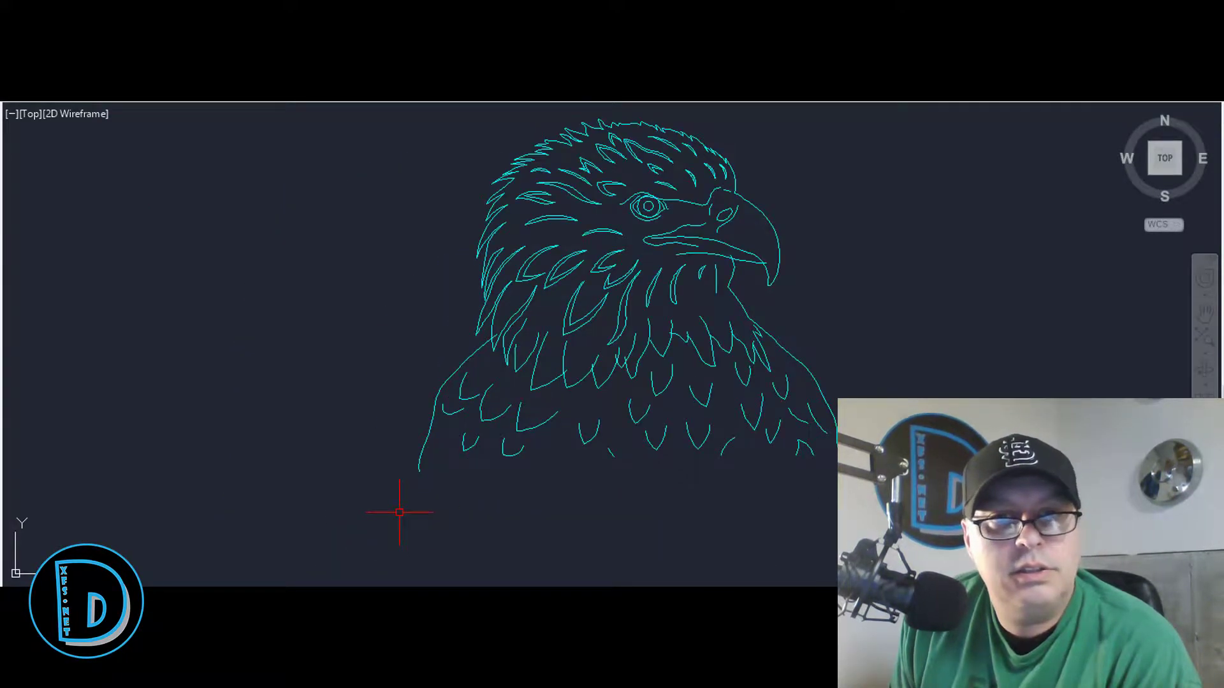
scroll(673, 131, "up", 4)
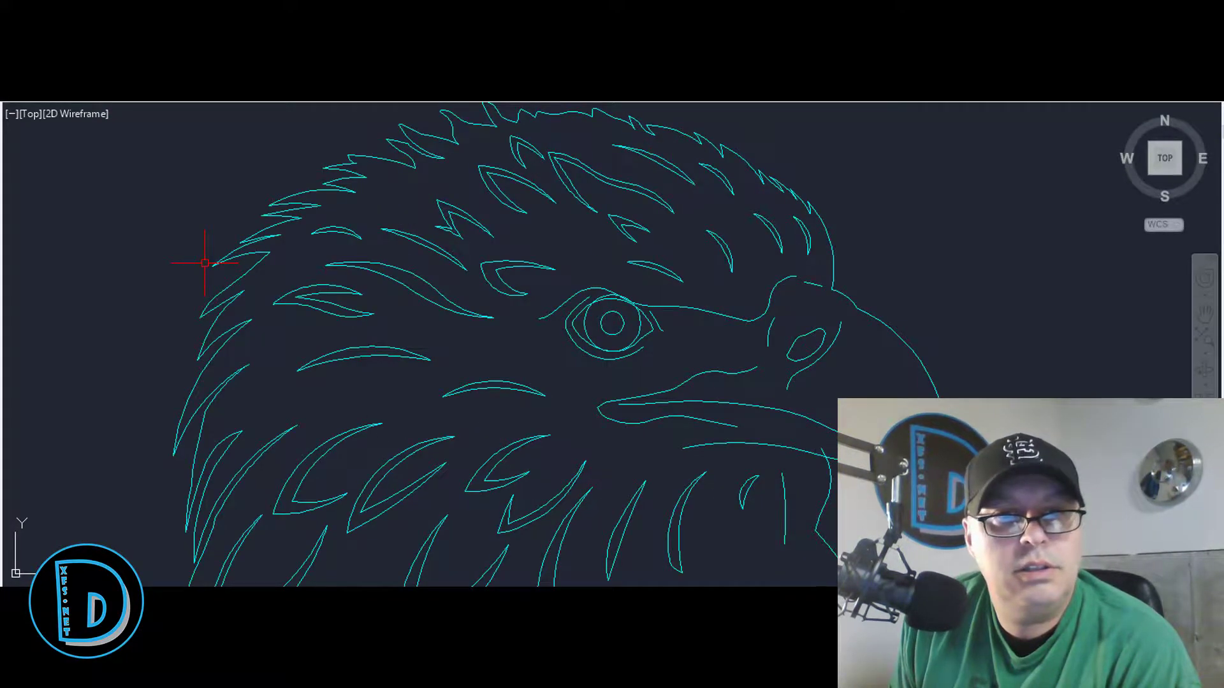
scroll(205, 263, "down", 3)
scroll(396, 355, "up", 5)
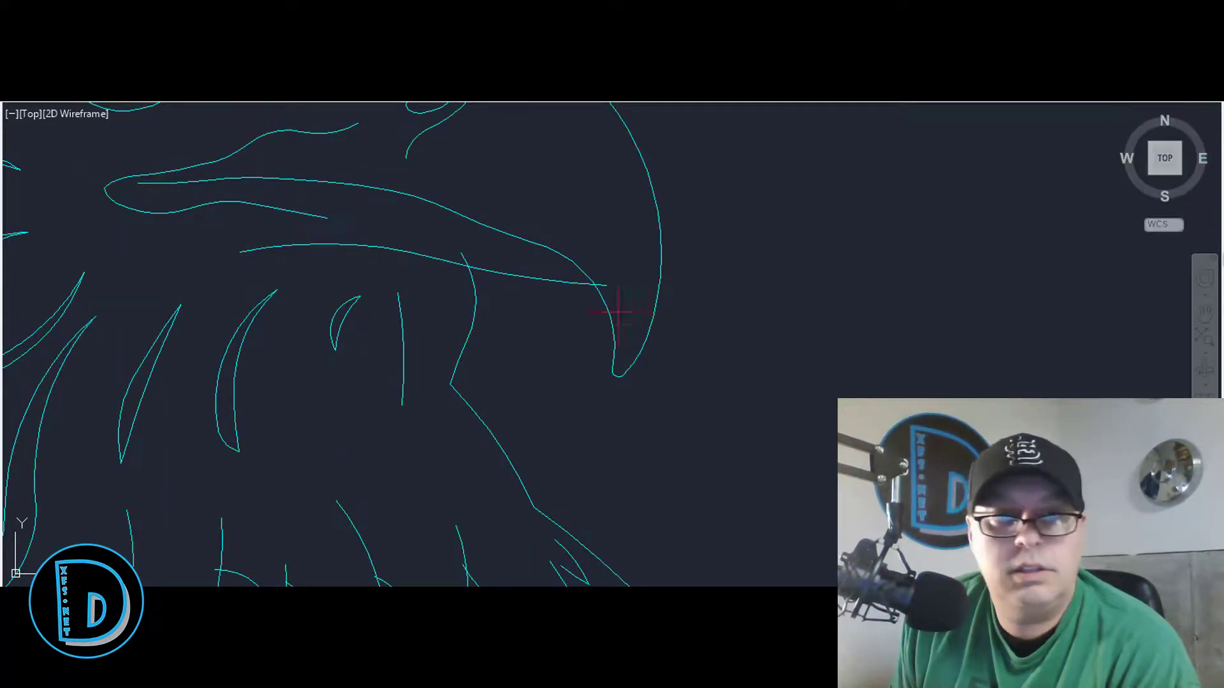
left_click(398, 294)
scroll(401, 353, "up", 5)
left_click(402, 352)
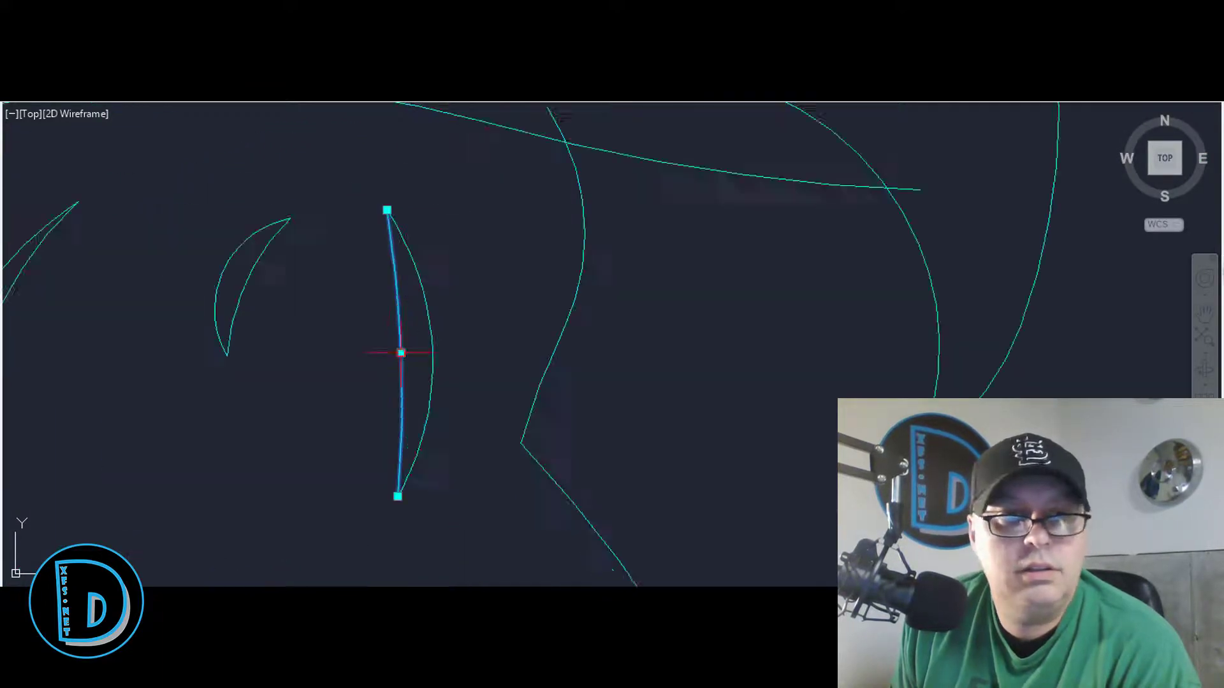
Step: Draw arcs along the outer side of the curved crease around the nostril and close them at its lower end
scroll(491, 211, "down", 10)
scroll(491, 211, "up", 8)
left_click(536, 259)
left_click(484, 415)
scroll(587, 293, "up", 3)
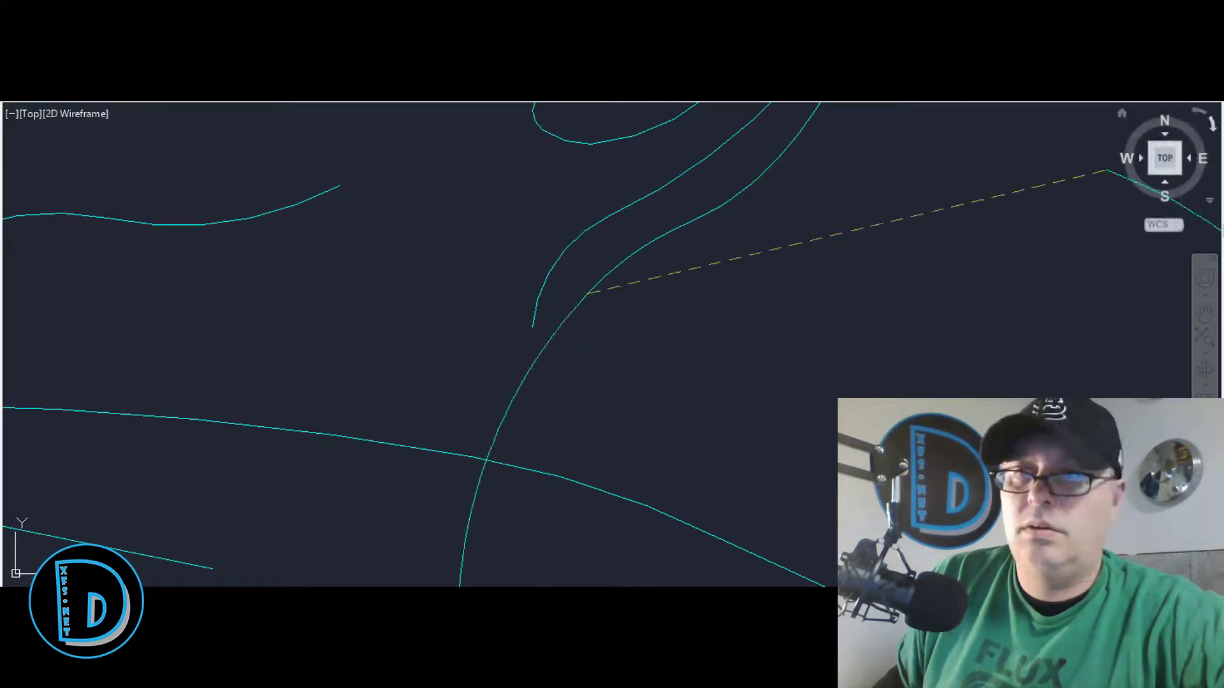
left_click(532, 328)
Step: Draw an arc beside the short line between the eye and the nostril, meeting it at both ends
scroll(728, 380, "down", 7)
scroll(658, 282, "up", 5)
left_click(683, 241)
left_click(658, 267)
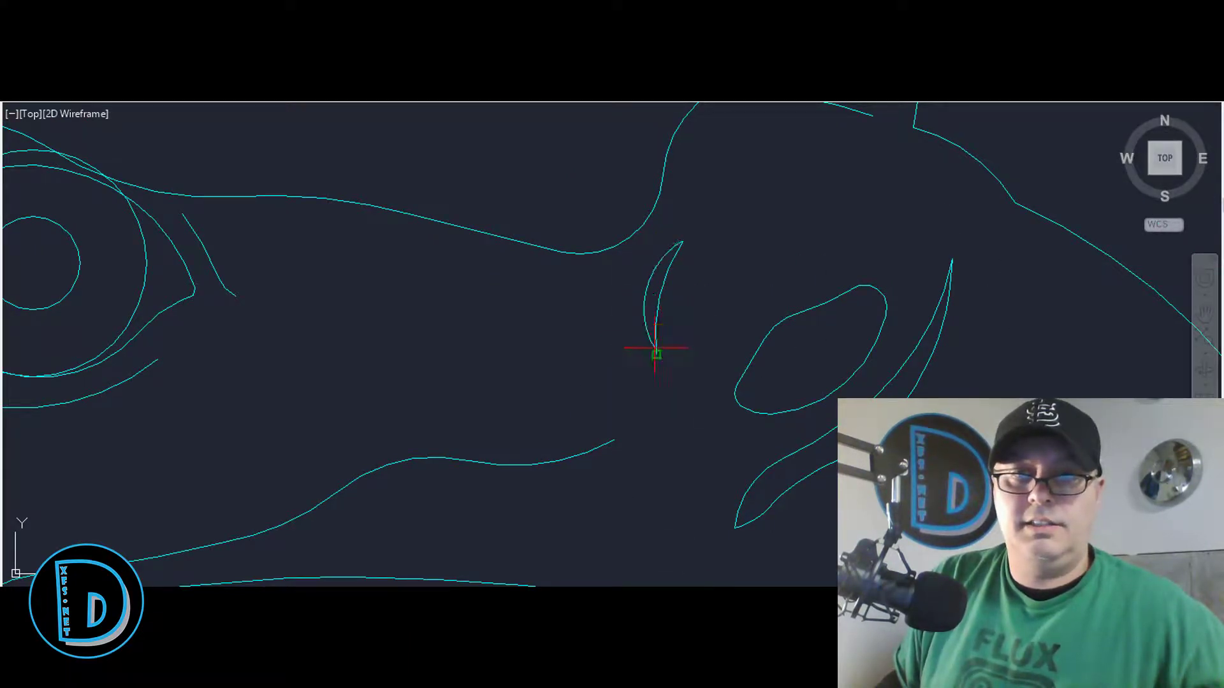
left_click(655, 351)
scroll(692, 293, "down", 4)
scroll(574, 339, "down", 2)
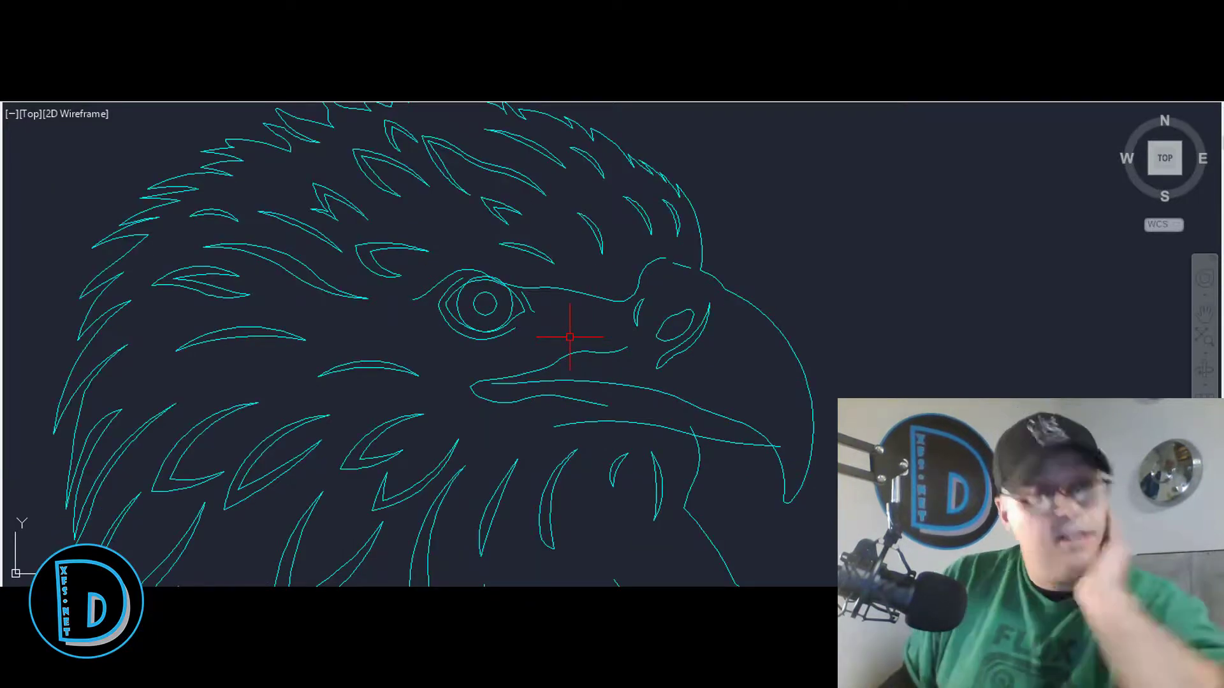
Step: Examine the eagle's head, beak and neck feathers for lines that still need a double outline
scroll(561, 337, "down", 4)
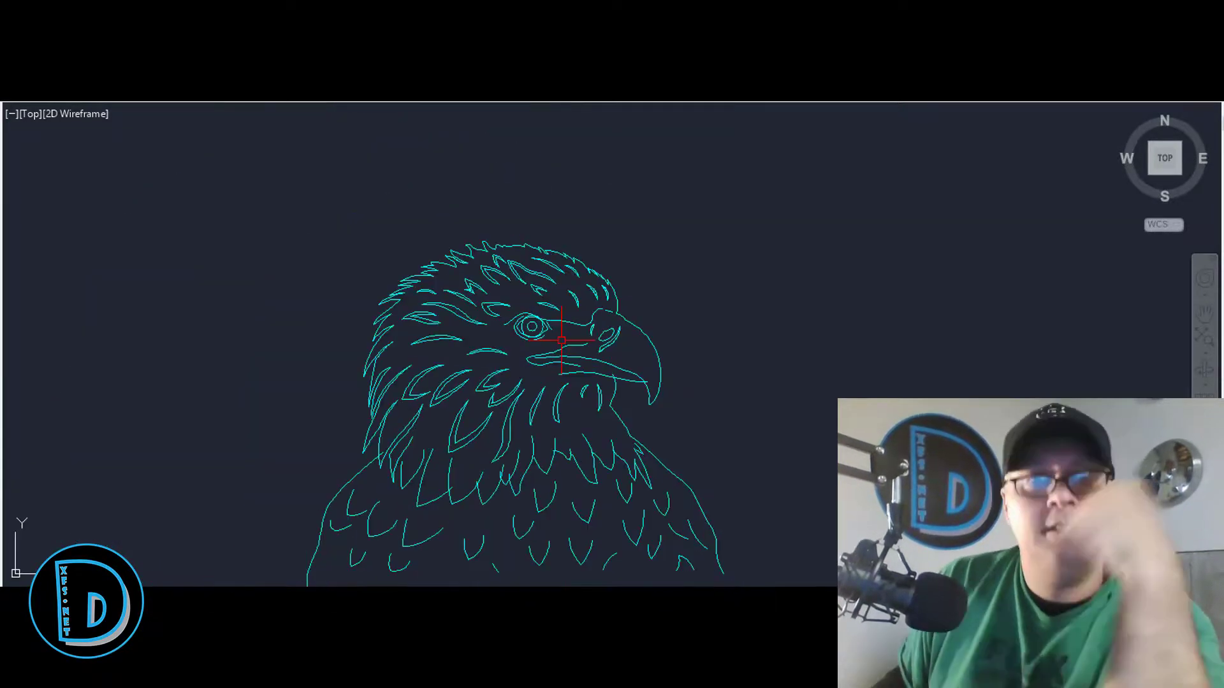
scroll(571, 456, "up", 2)
scroll(574, 408, "down", 2)
scroll(595, 387, "up", 4)
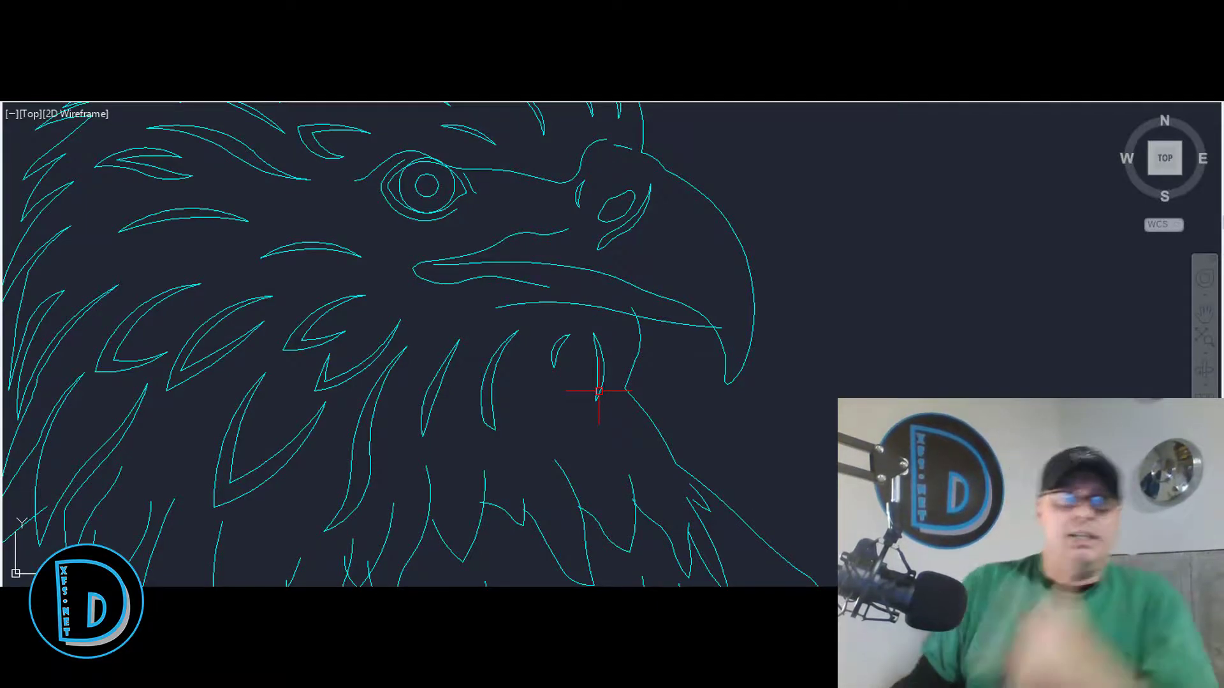
scroll(373, 186, "up", 2)
middle_click_drag(355, 189, 368, 192)
scroll(435, 227, "down", 5)
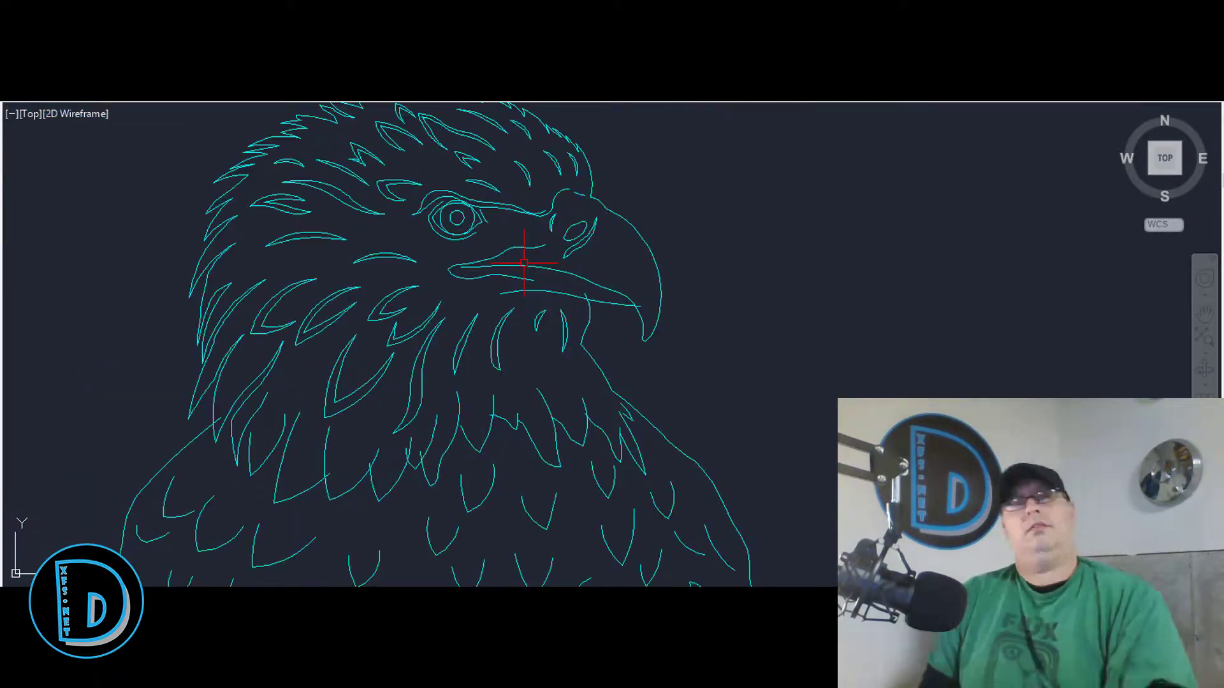
scroll(436, 227, "up", 5)
middle_click_drag(300, 104, 304, 91)
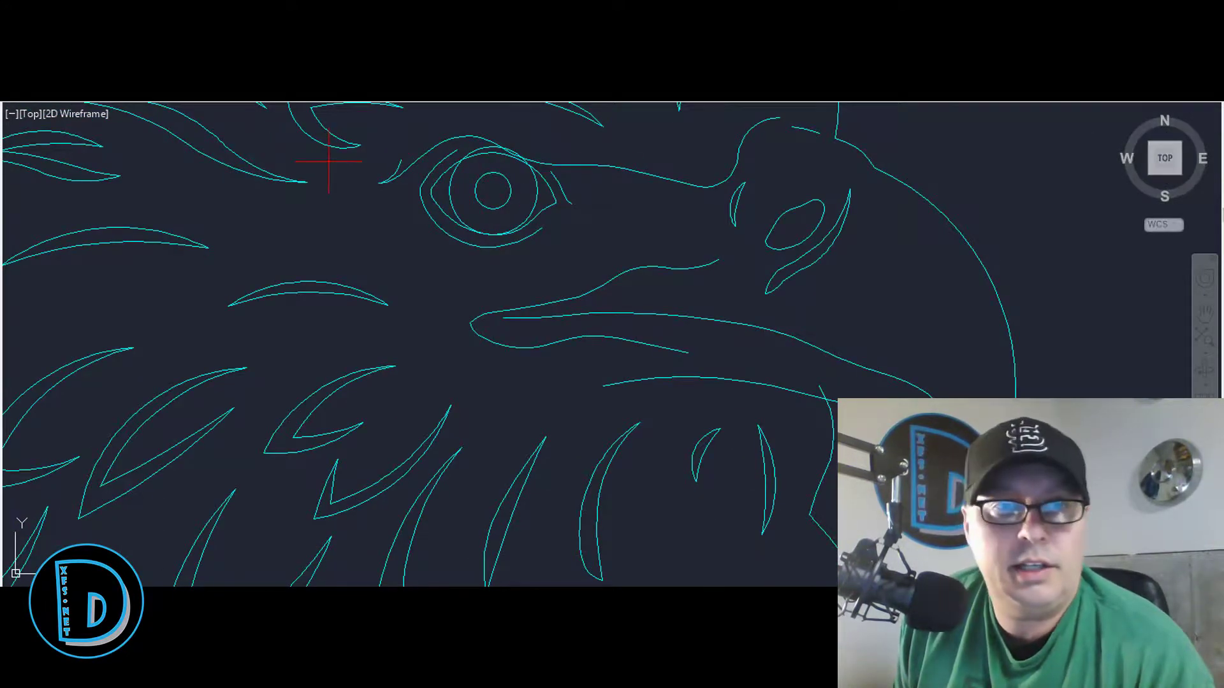
Step: Draw chained arcs from the eye's rear corner around the lower eyelid to its front end, and double the short line before the eye
scroll(411, 169, "up", 2)
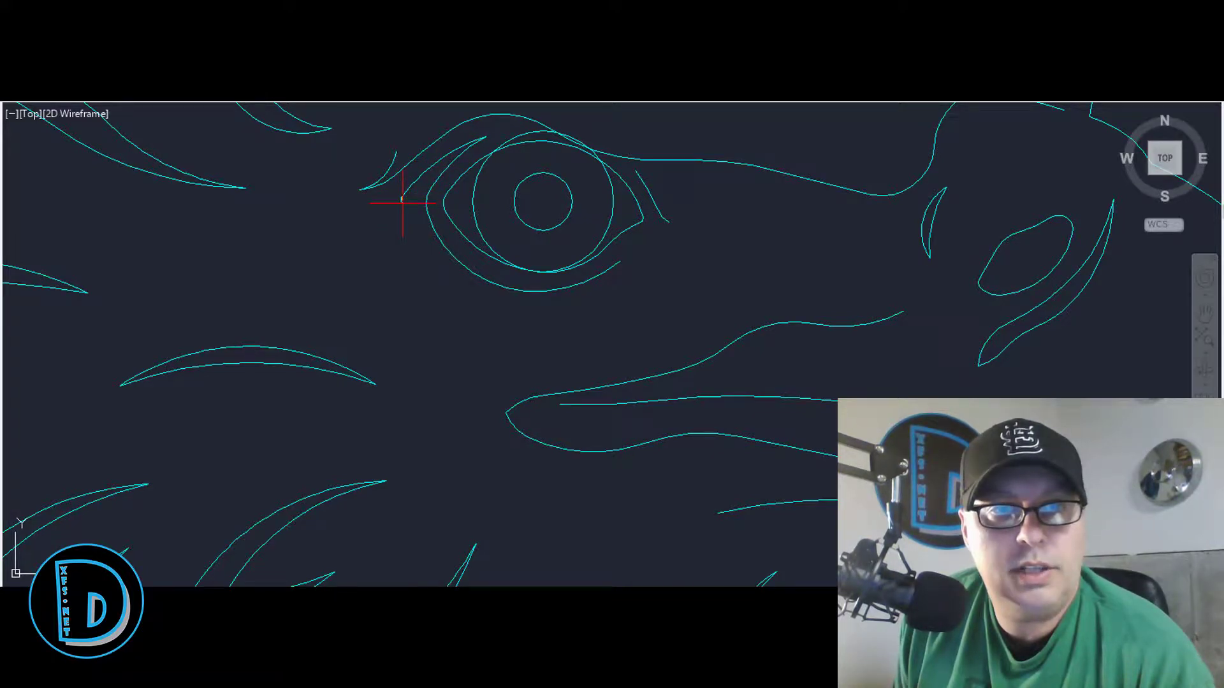
left_click(402, 204)
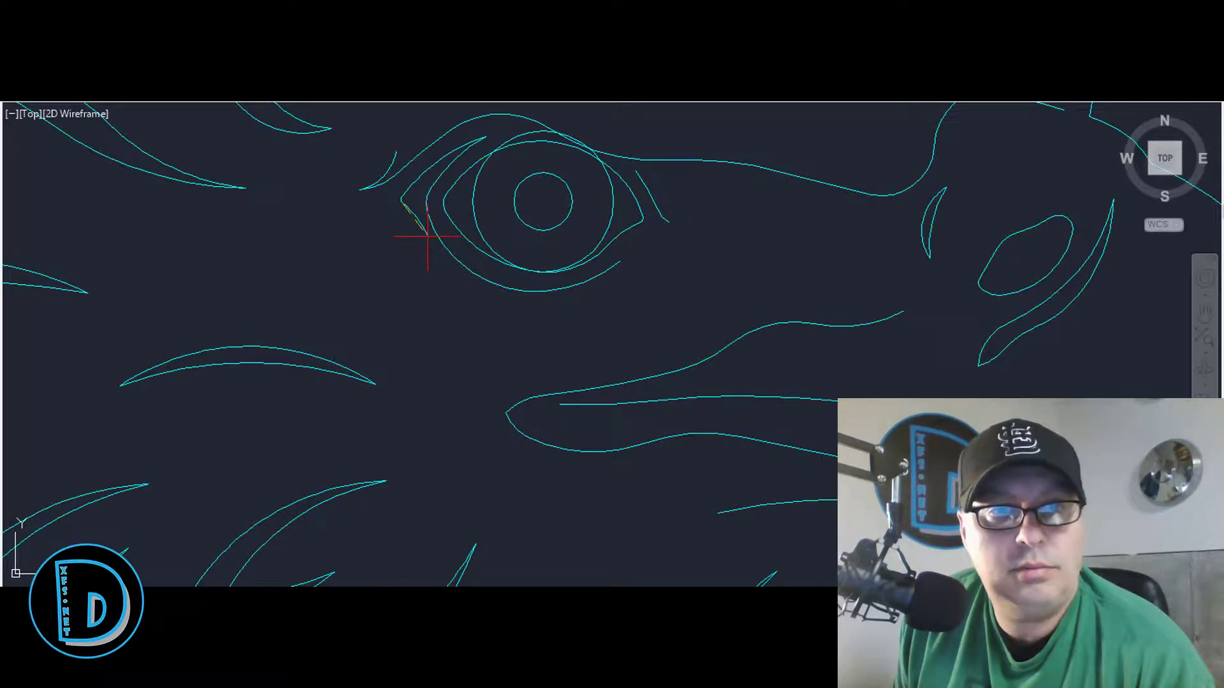
left_click(427, 236)
key("space")
left_click(428, 237)
left_click(470, 285)
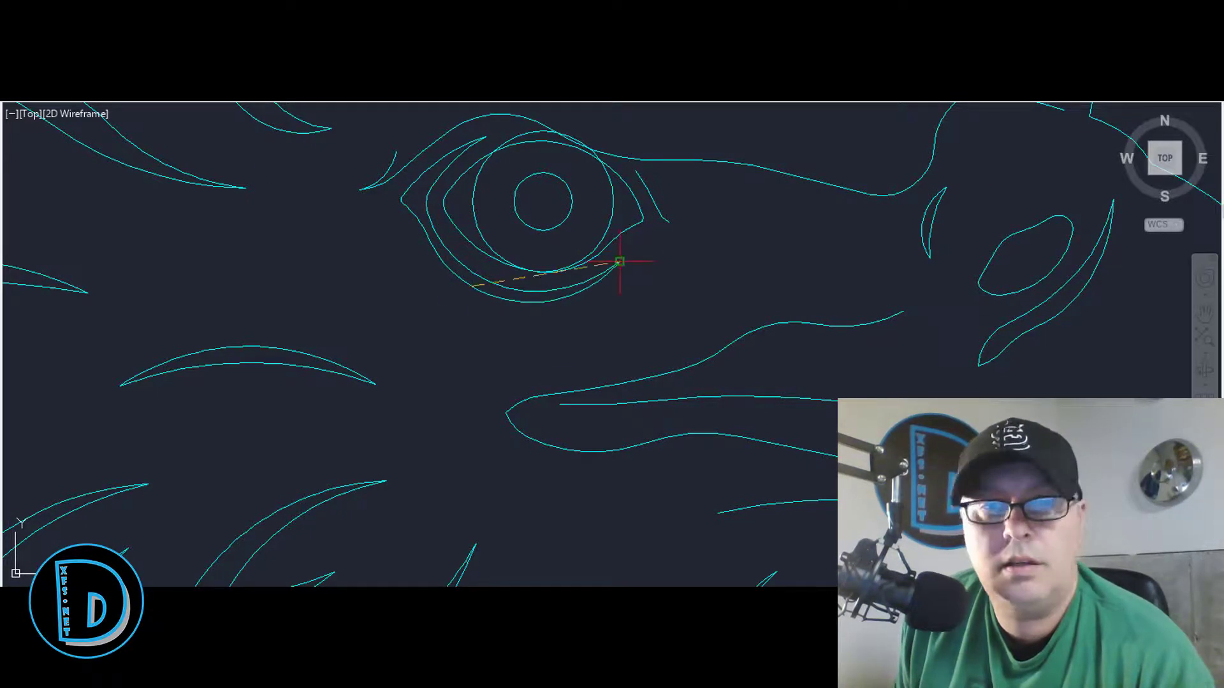
left_click(619, 262)
key("space")
scroll(633, 162, "up", 2)
scroll(575, 128, "down", 2)
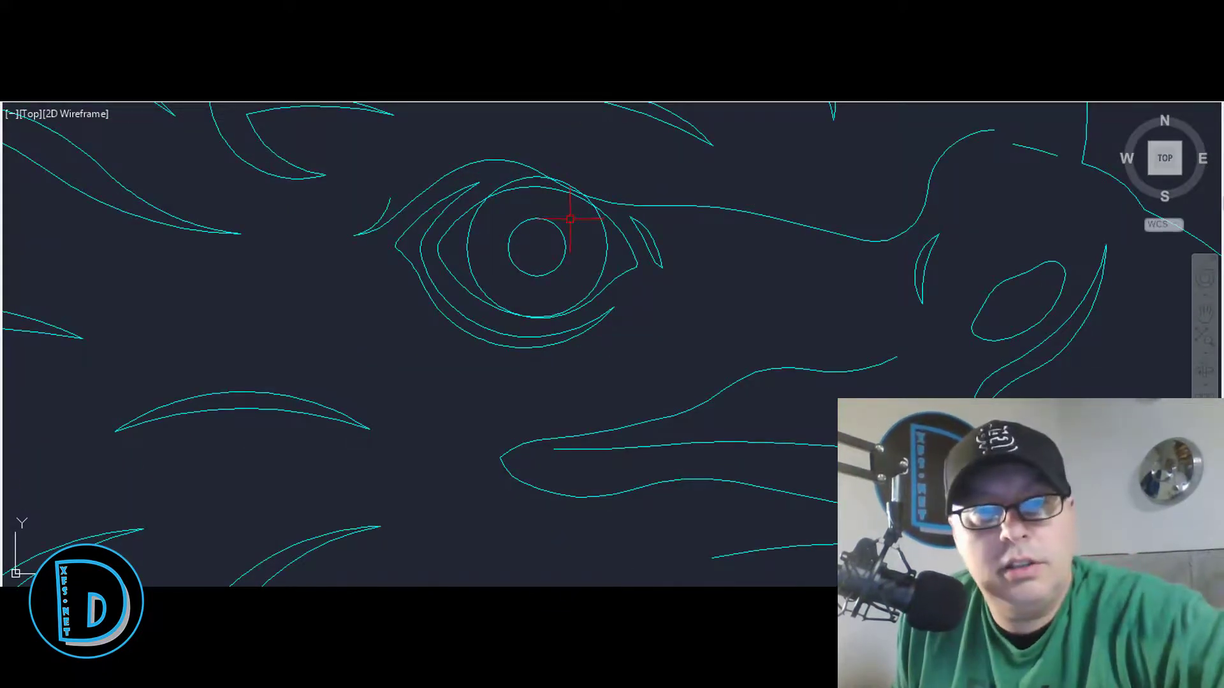
Step: Draw chained arcs above the brow line, from its front tip over the beak back around the eye to its rear end
scroll(568, 222, "down", 2)
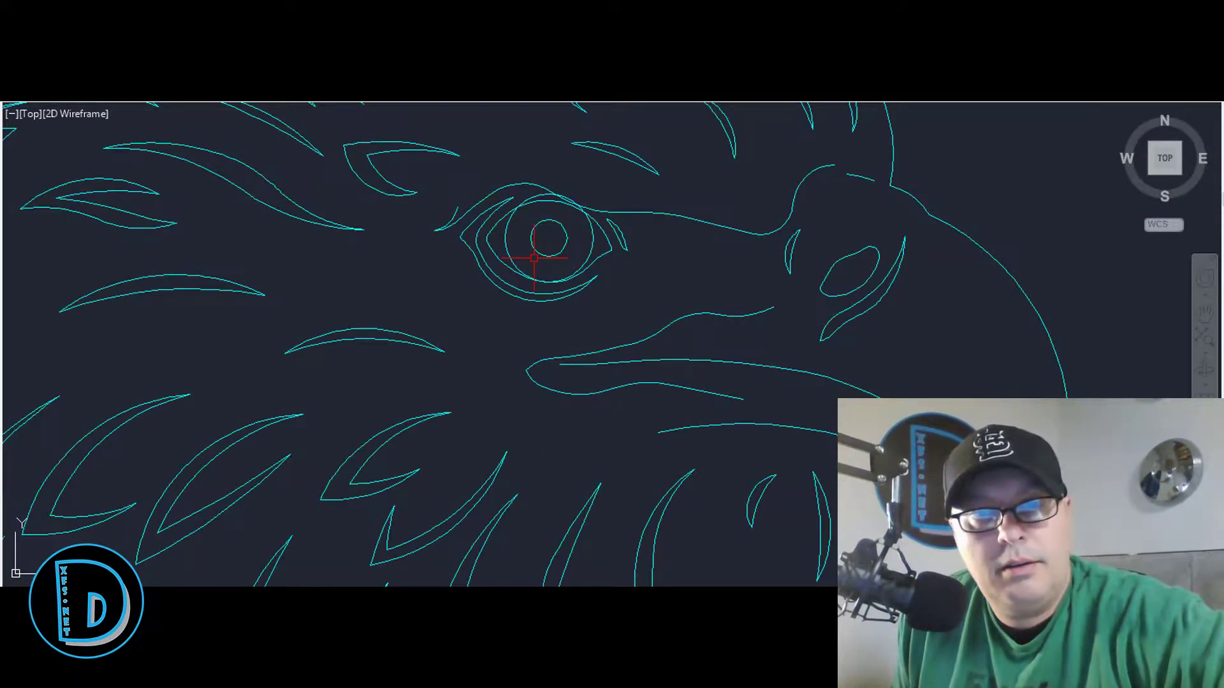
scroll(535, 259, "down", 3)
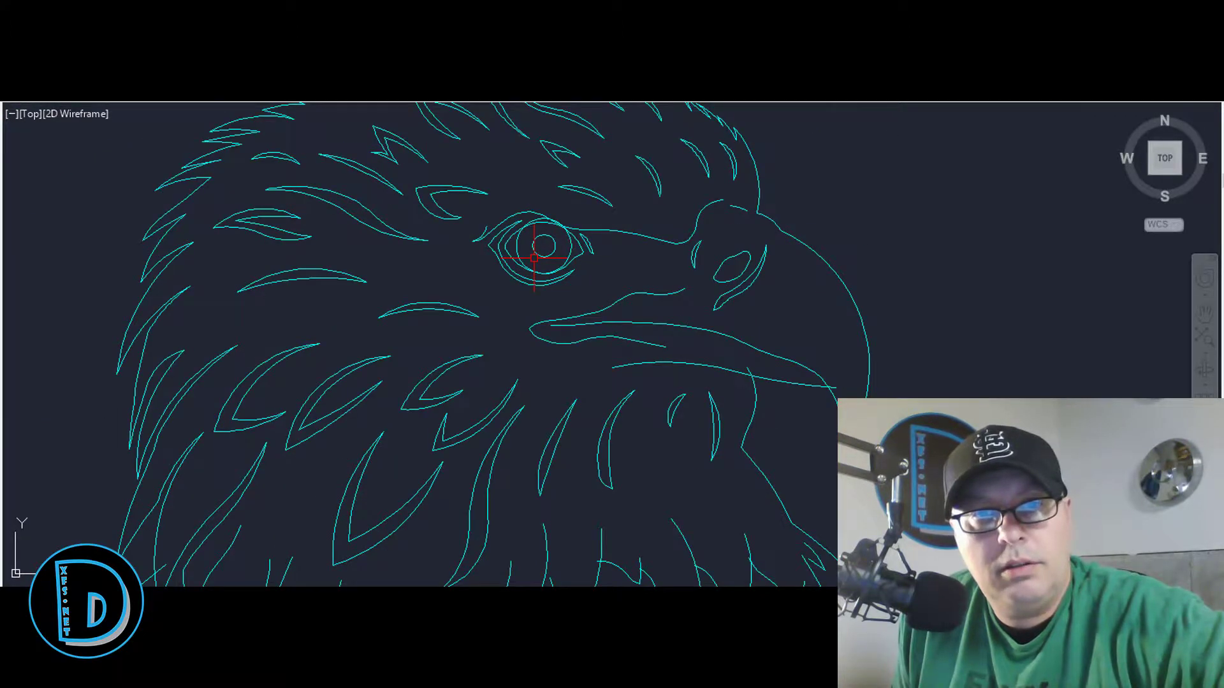
scroll(539, 246, "up", 3)
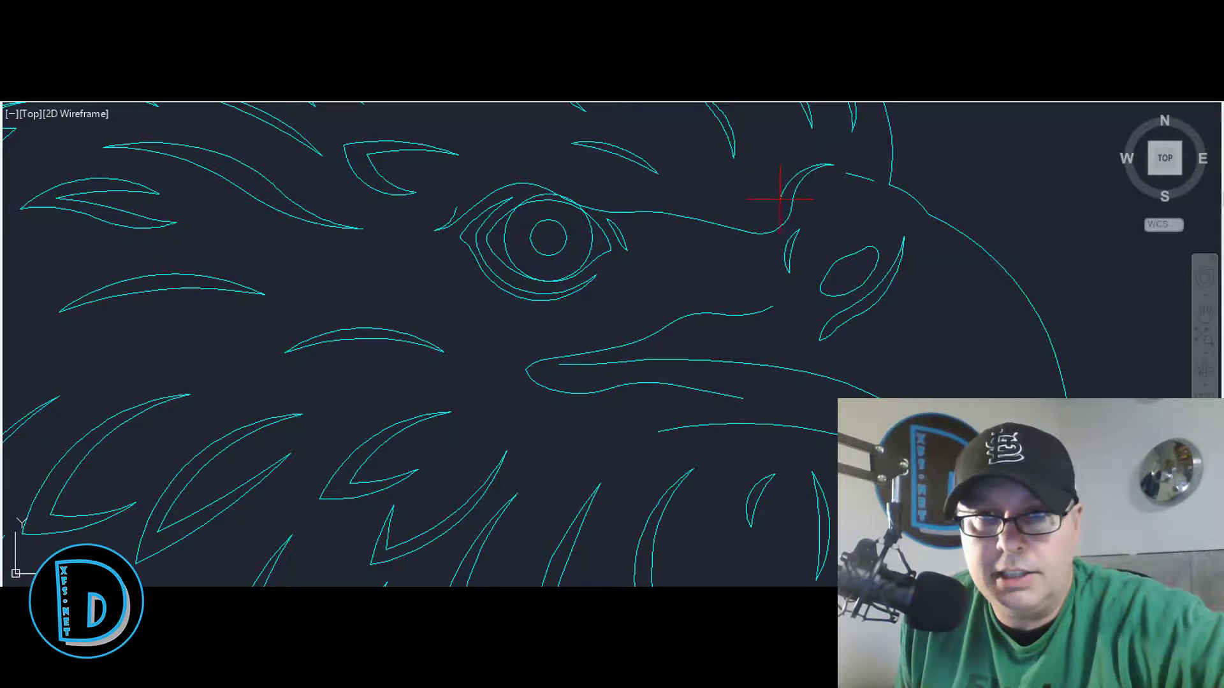
scroll(789, 190, "up", 2)
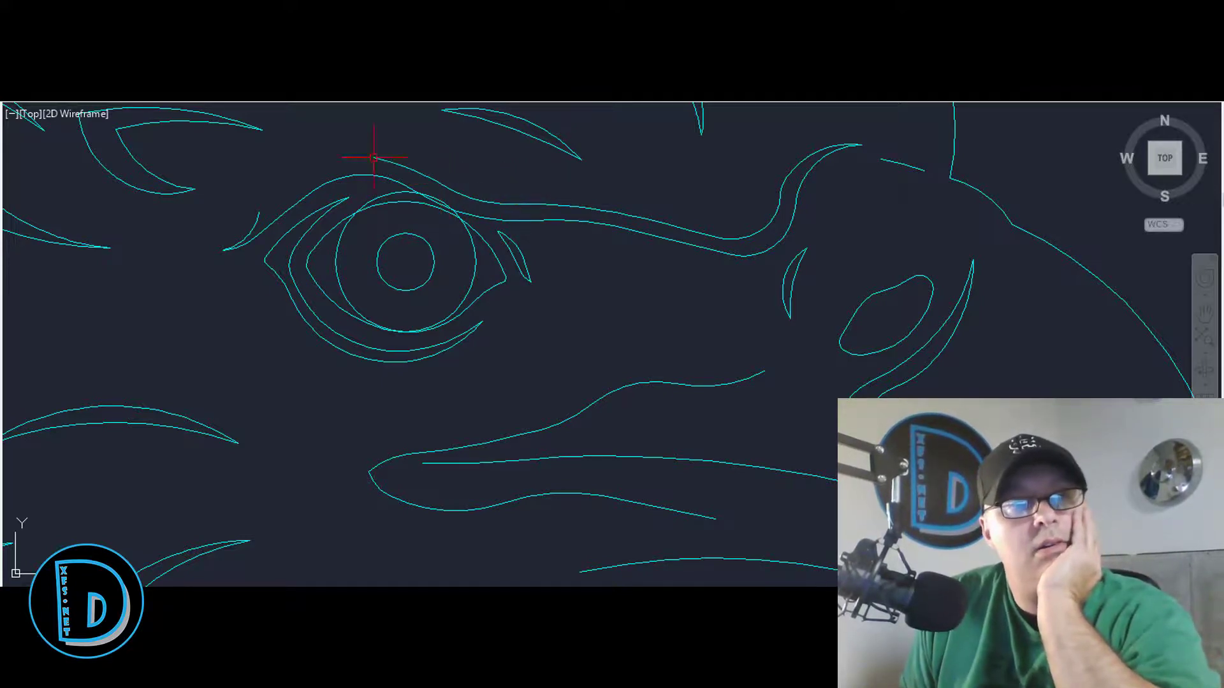
scroll(267, 231, "up", 4)
scroll(268, 239, "down", 6)
scroll(533, 170, "up", 6)
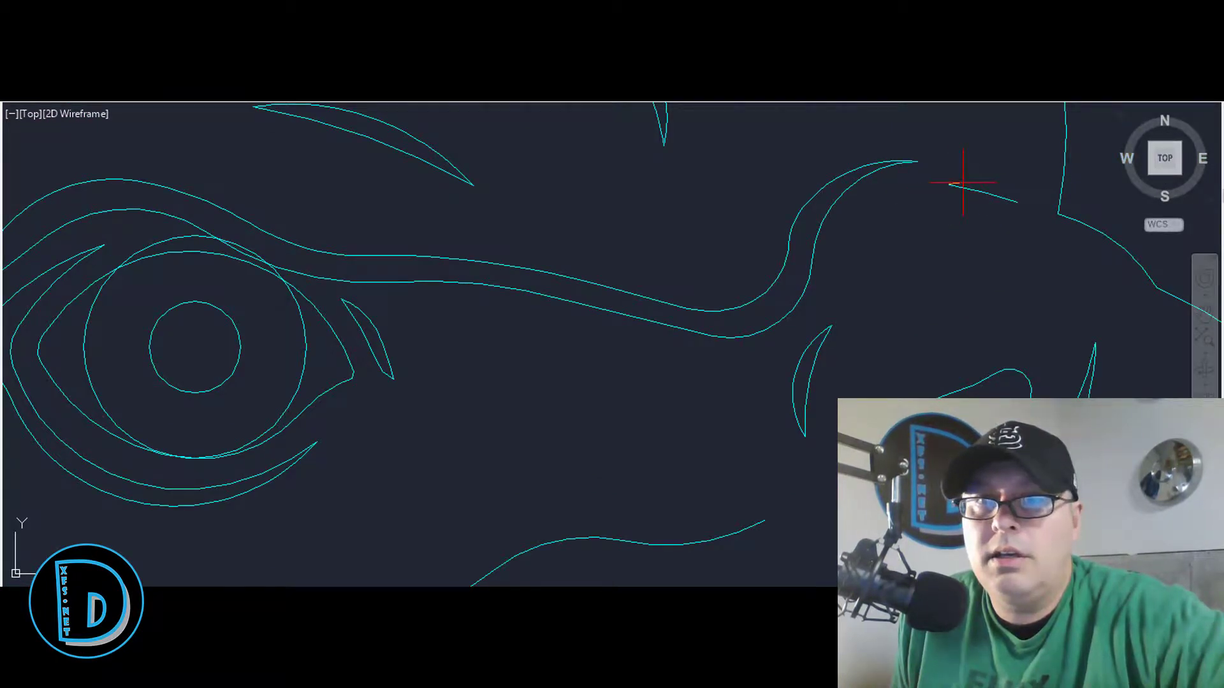
Step: Draw an arc over the short line above the nostril, meeting it at both ends, and raise its midpoint to thicken the shape
scroll(966, 185, "up", 3)
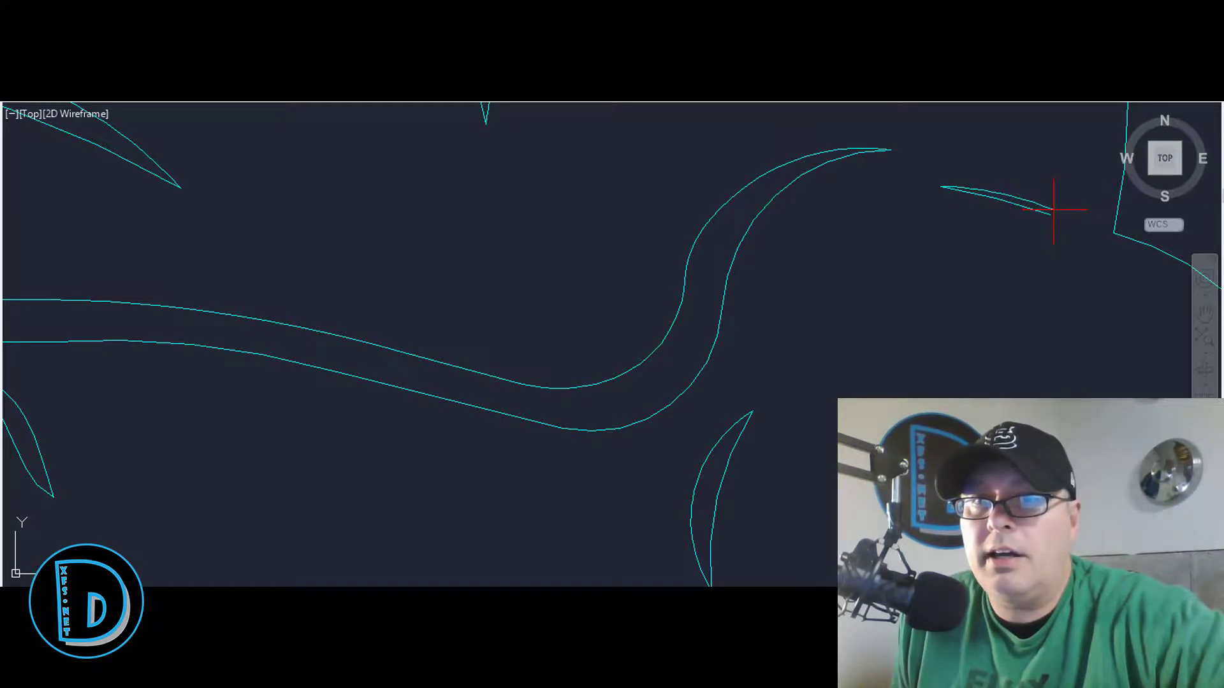
scroll(1016, 185, "up", 2)
left_click(988, 195)
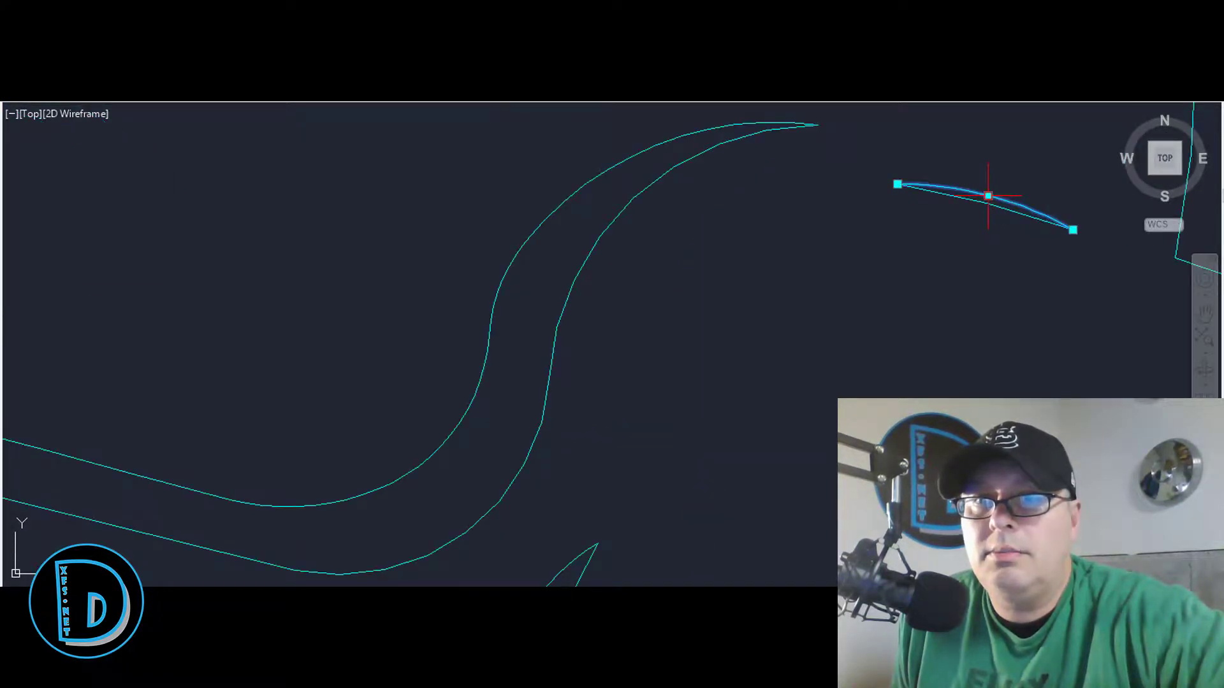
left_click(987, 196)
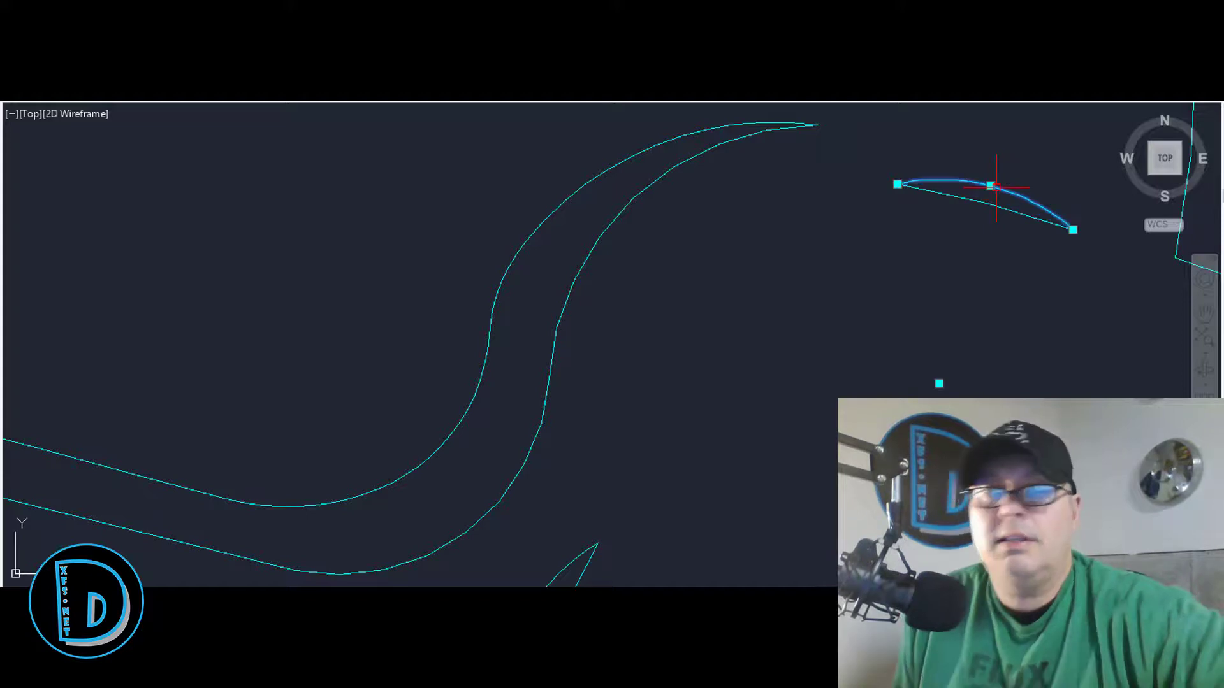
key("Escape")
scroll(995, 218, "down", 6)
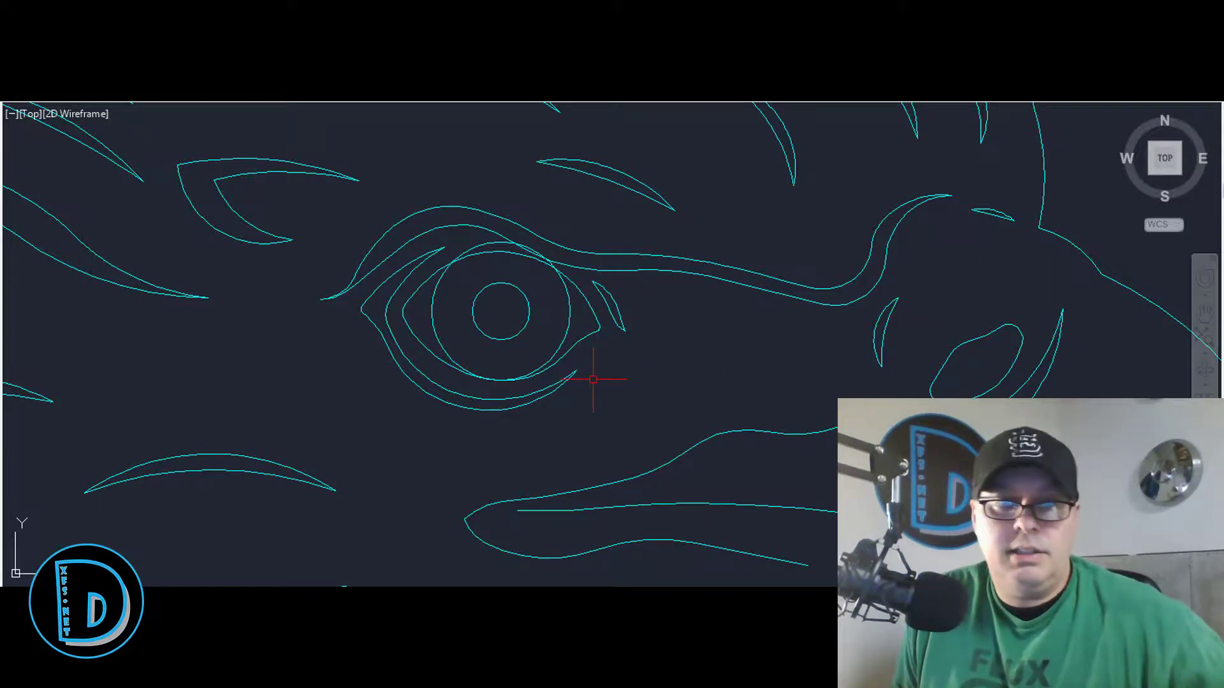
Step: Stretch the shared tip of a feather notch on the front of the crown's outline outward and up
scroll(593, 379, "down", 2)
scroll(592, 379, "down", 3)
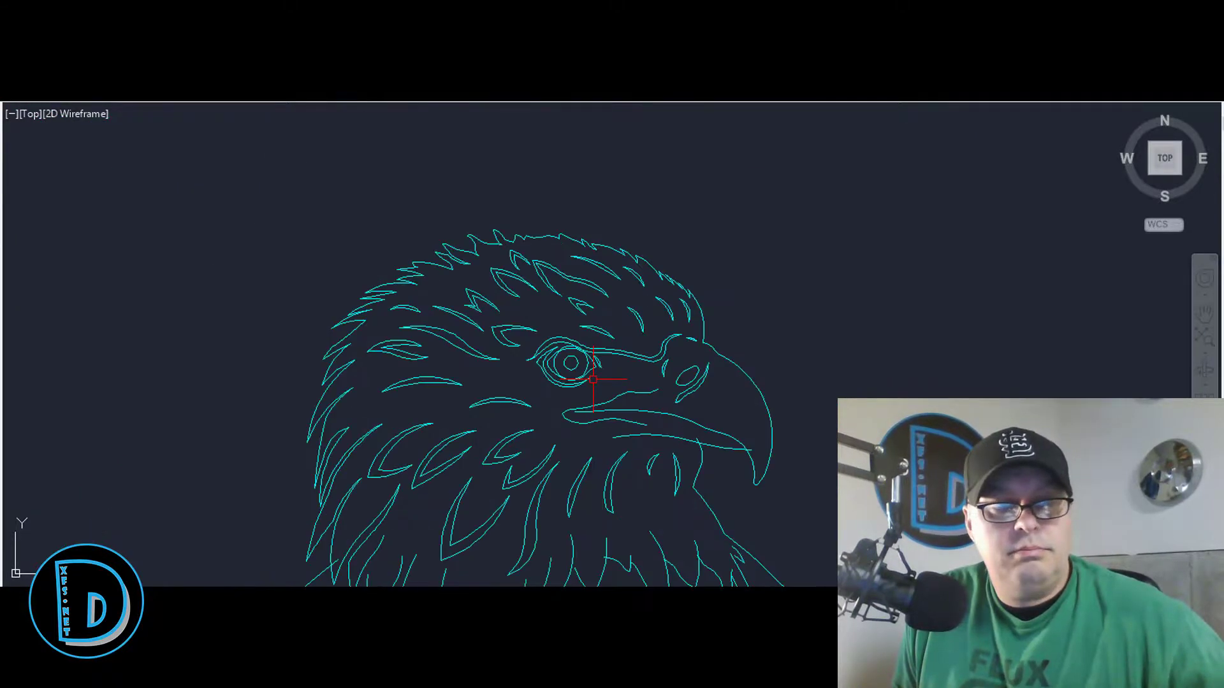
scroll(593, 380, "up", 2)
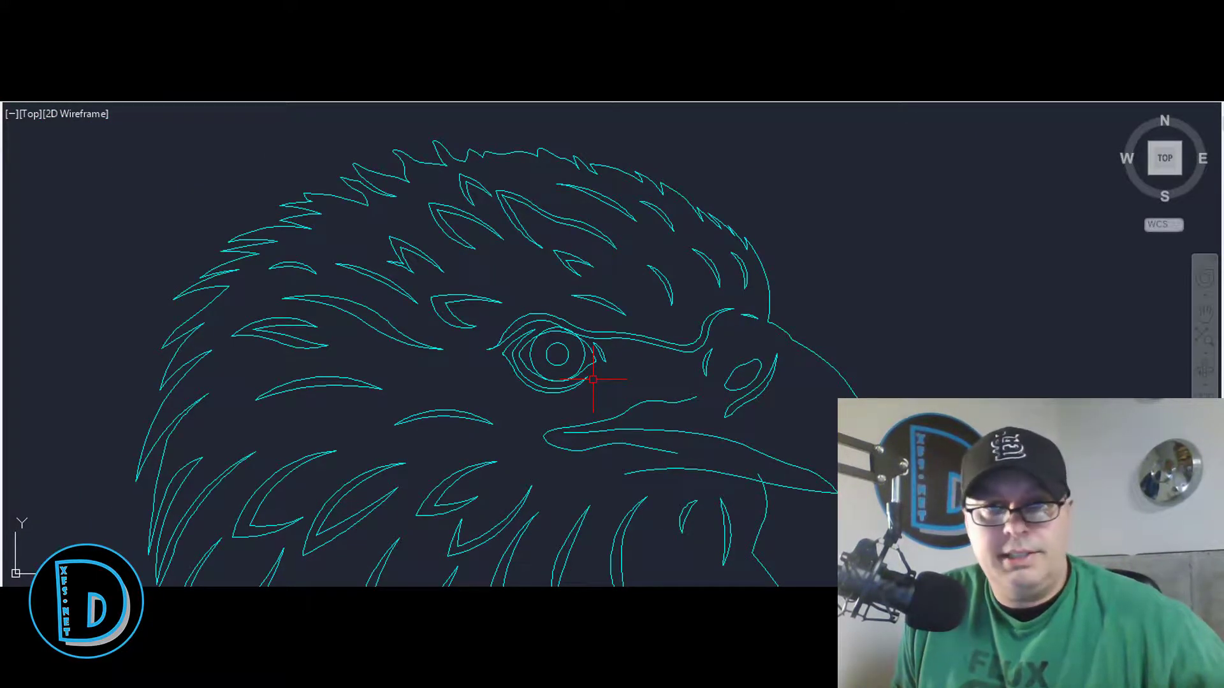
scroll(623, 308, "down", 2)
scroll(675, 232, "up", 6)
left_click(541, 297)
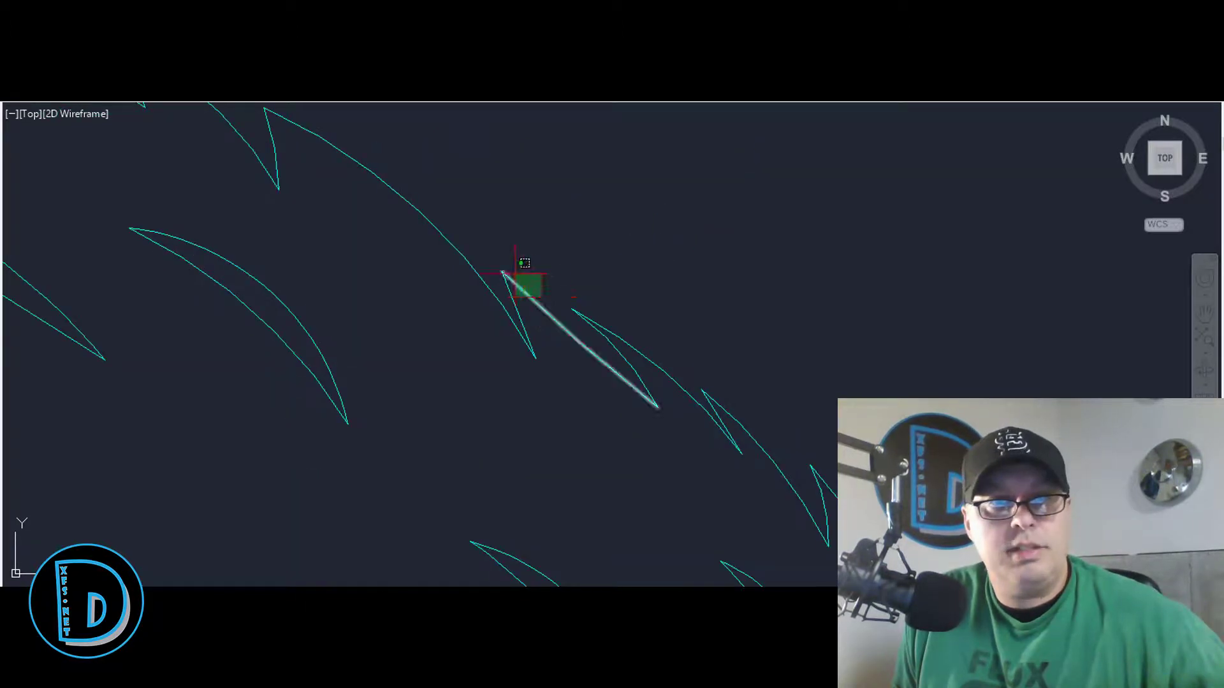
left_click(502, 272)
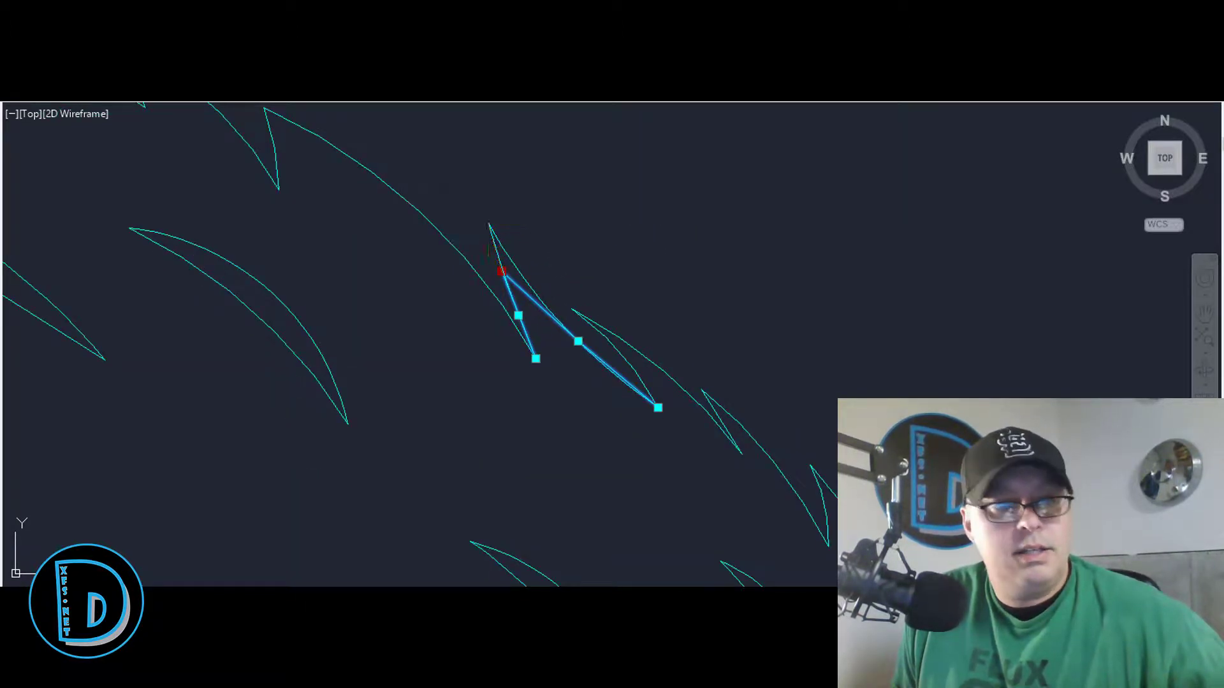
left_click(489, 223)
key("Escape")
scroll(767, 248, "down", 4)
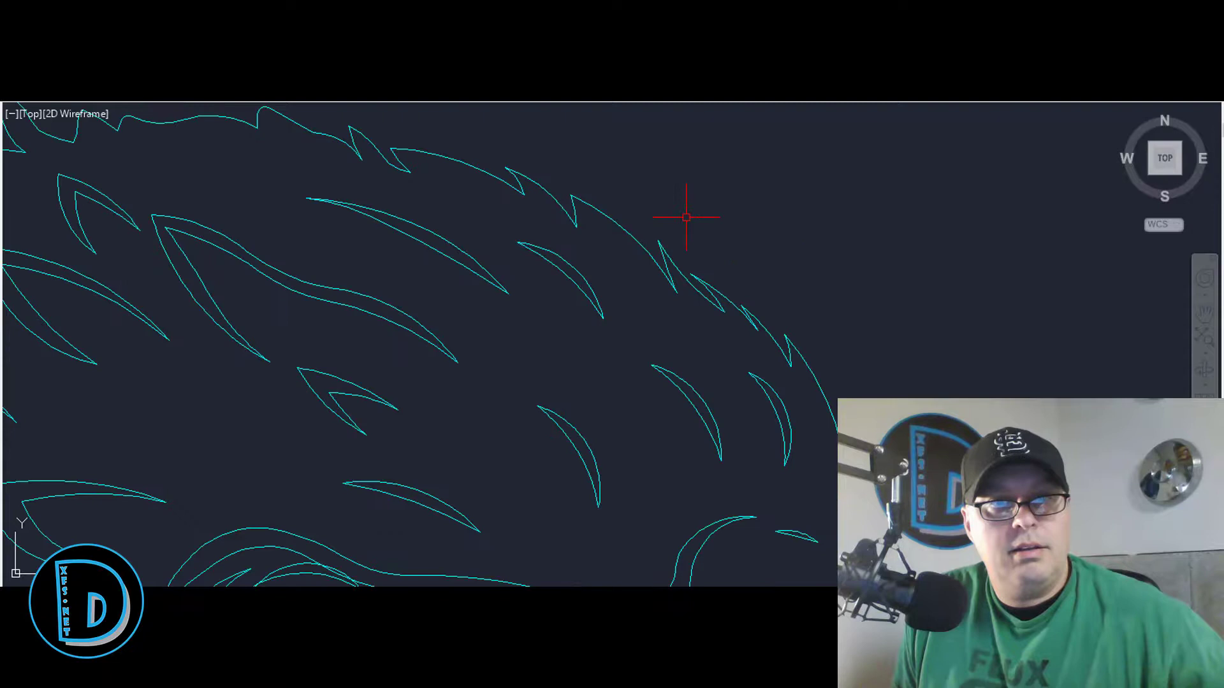
Step: Stretch the tips of the next two feather notches farther back along the crown's outline outward
left_click(569, 196)
left_click(573, 197)
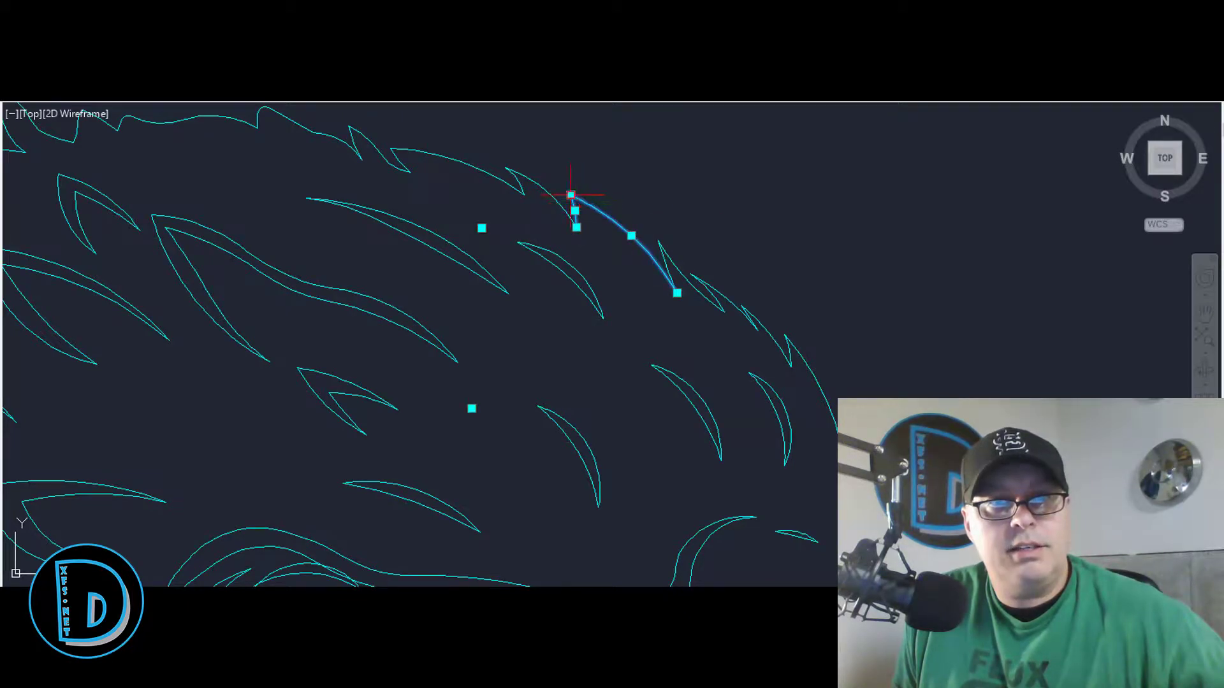
scroll(573, 181, "down", 4)
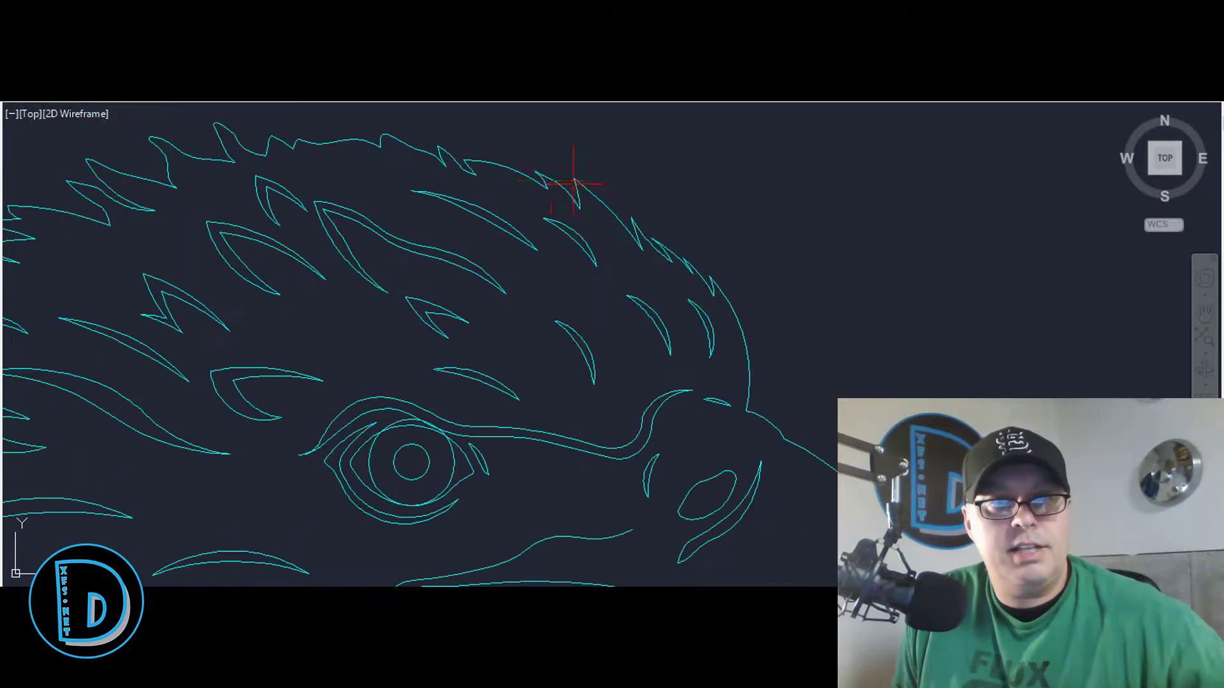
left_click(543, 180)
scroll(542, 179, "up", 3)
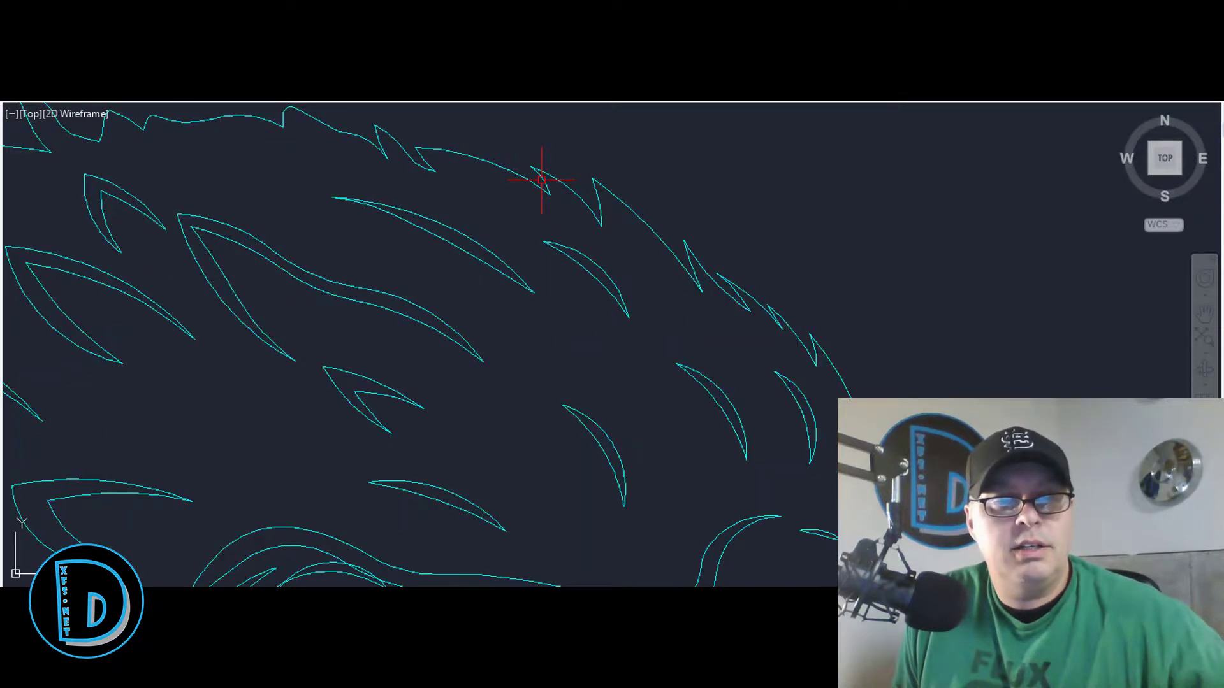
left_click(547, 178)
left_click(556, 174)
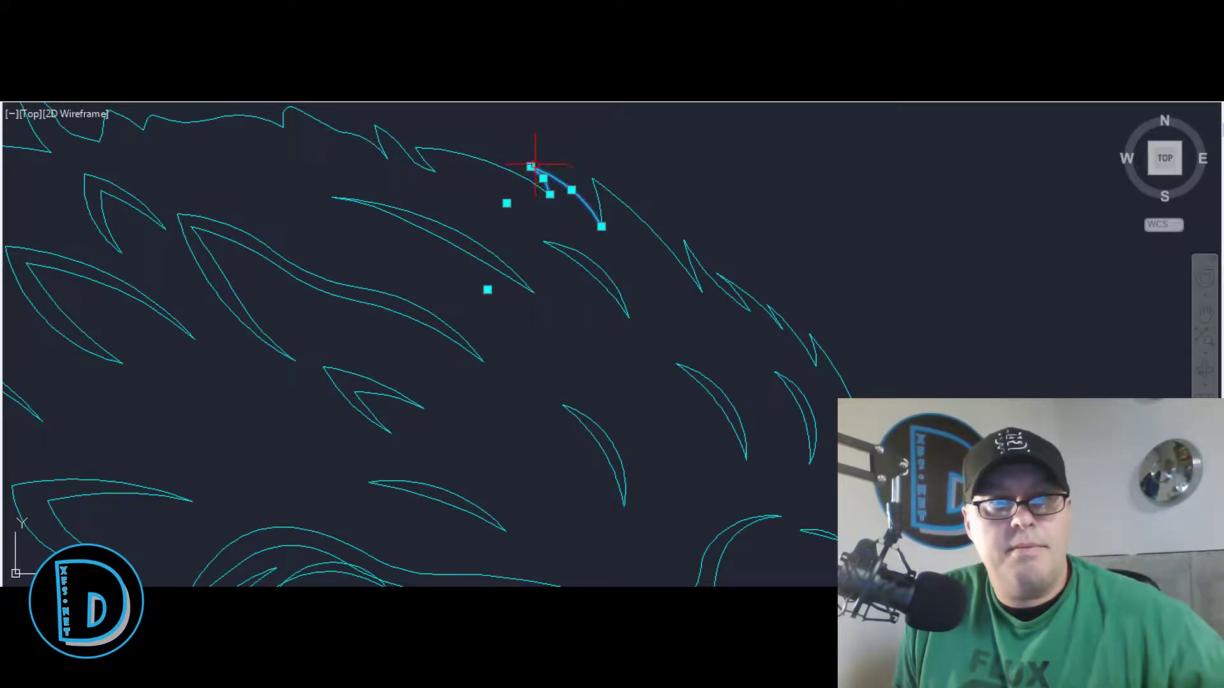
left_click(530, 166)
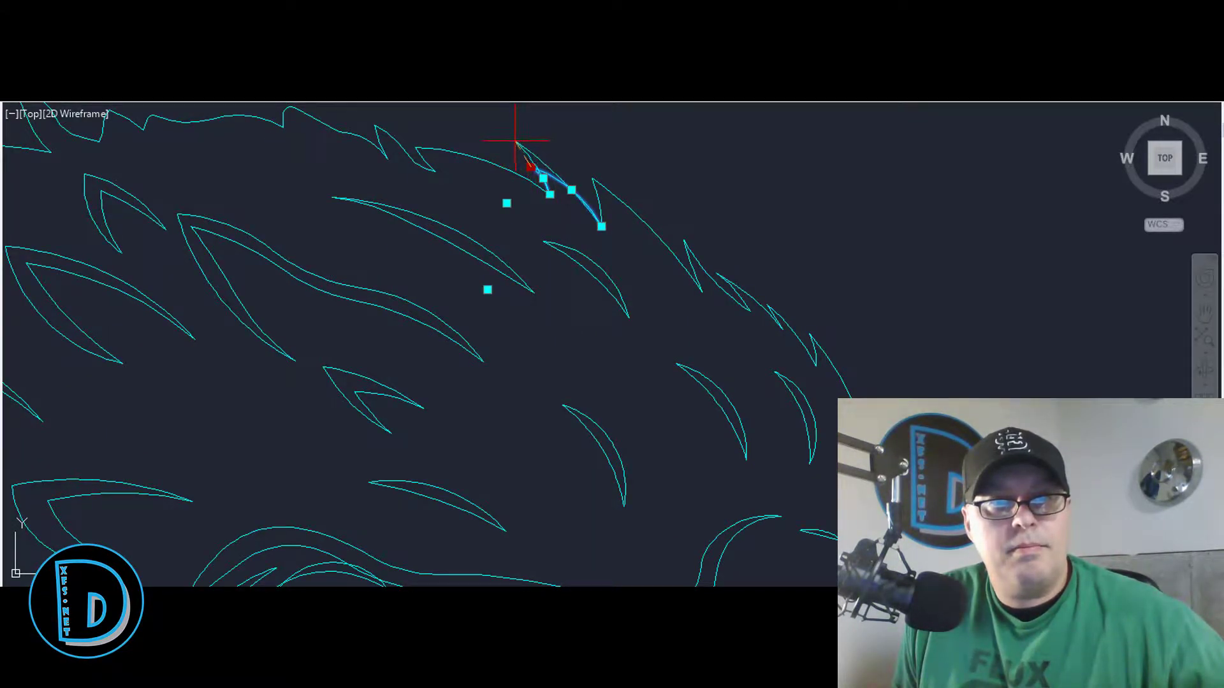
left_click(515, 143)
key("Escape")
scroll(669, 241, "down", 4)
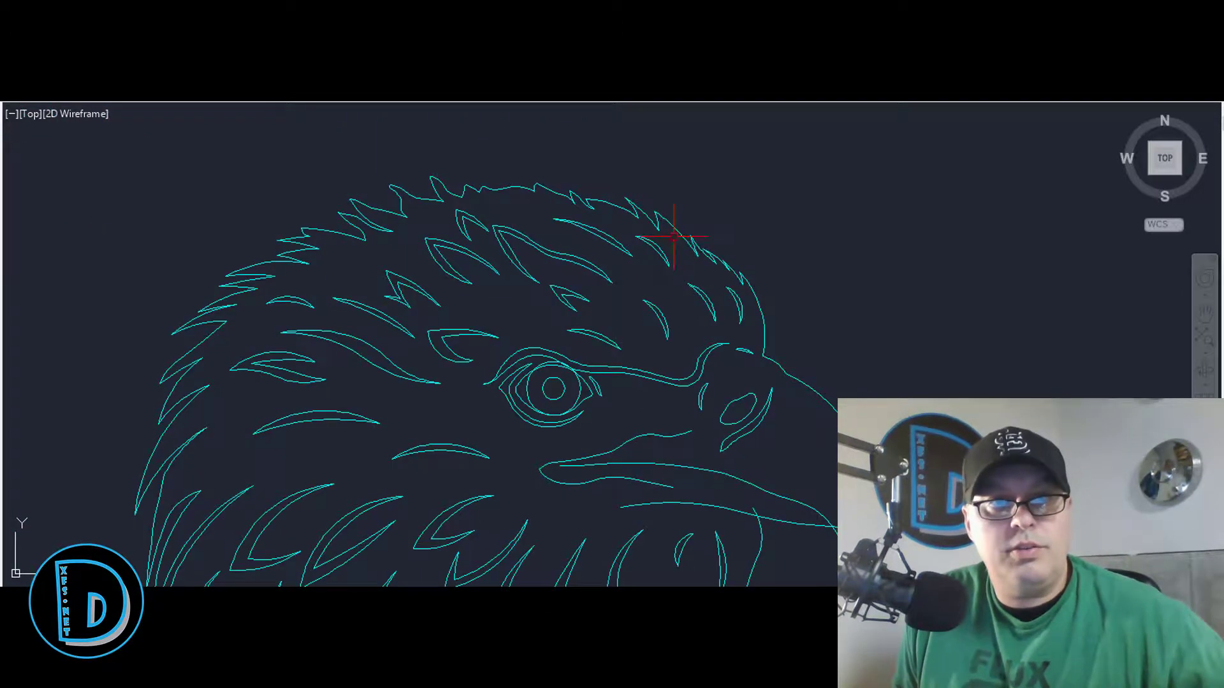
Step: Trim away the upper part of the iris circle and the overlapping eyelid curves between the eyelid lines and the brow
scroll(537, 294, "down", 2)
scroll(547, 376, "up", 3)
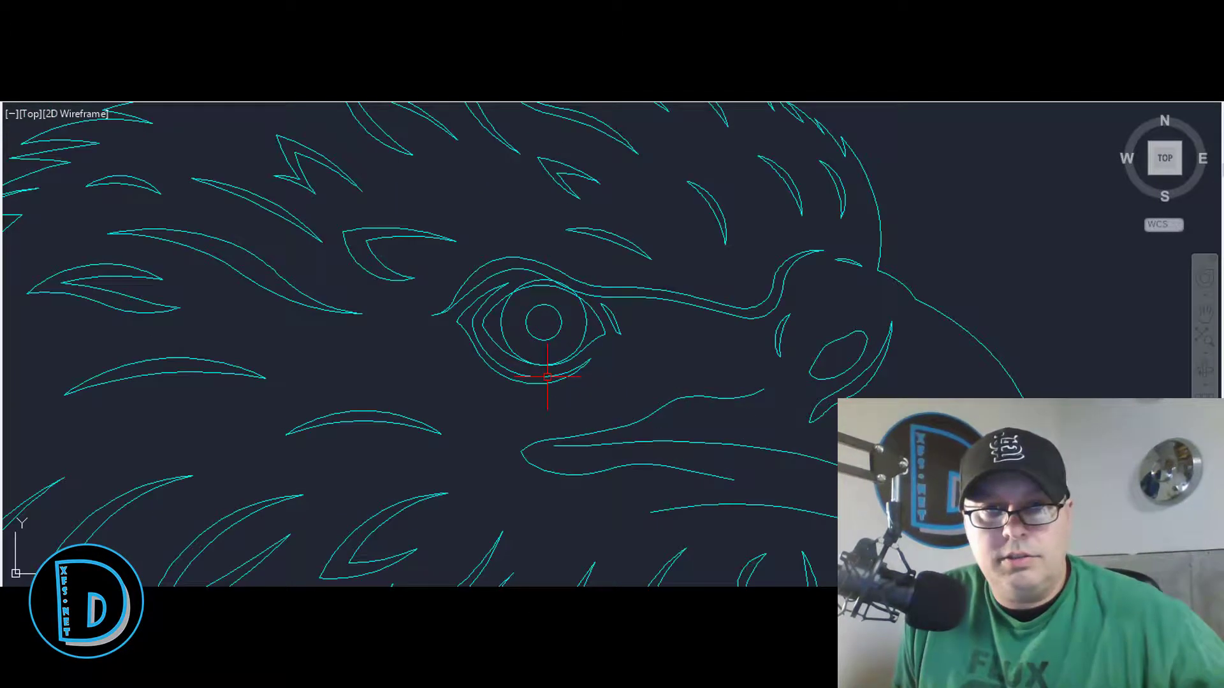
scroll(598, 349, "up", 4)
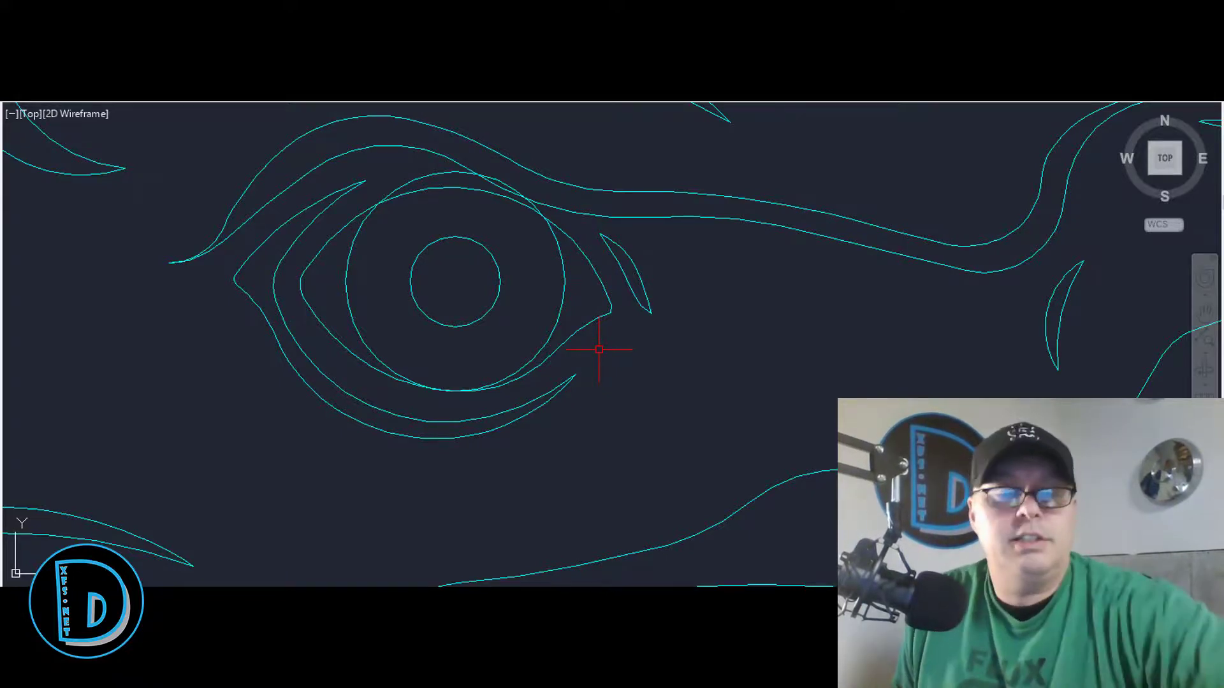
scroll(666, 336, "down", 2)
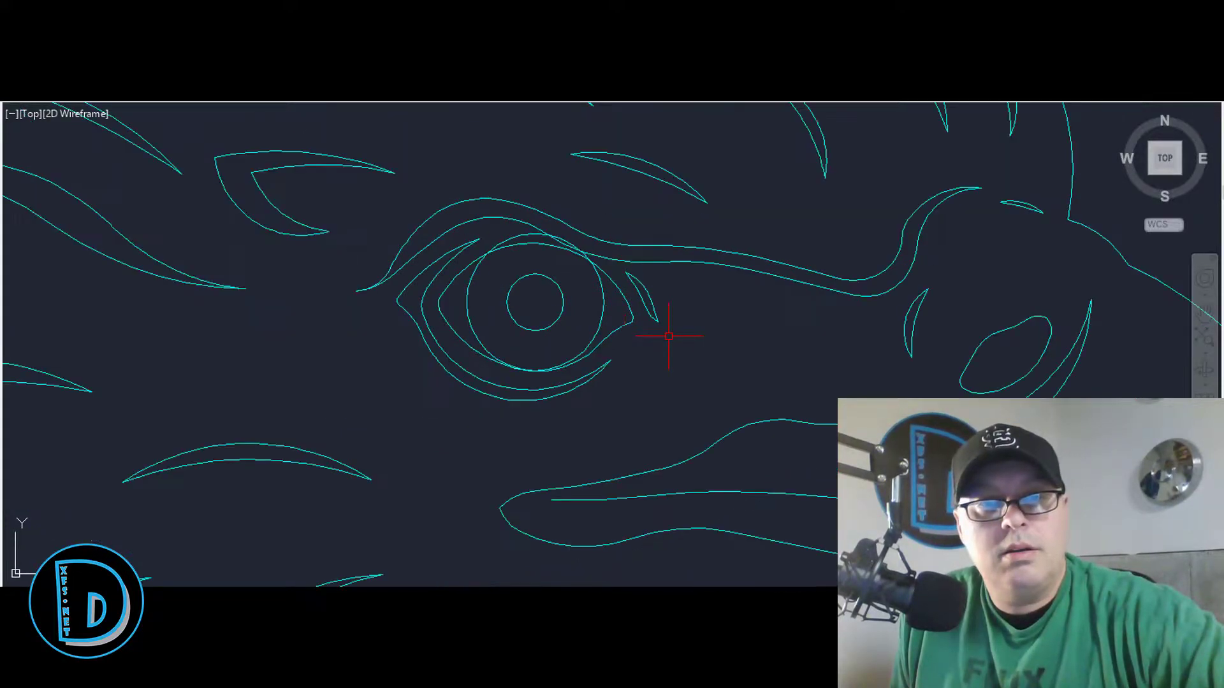
scroll(621, 348, "up", 2)
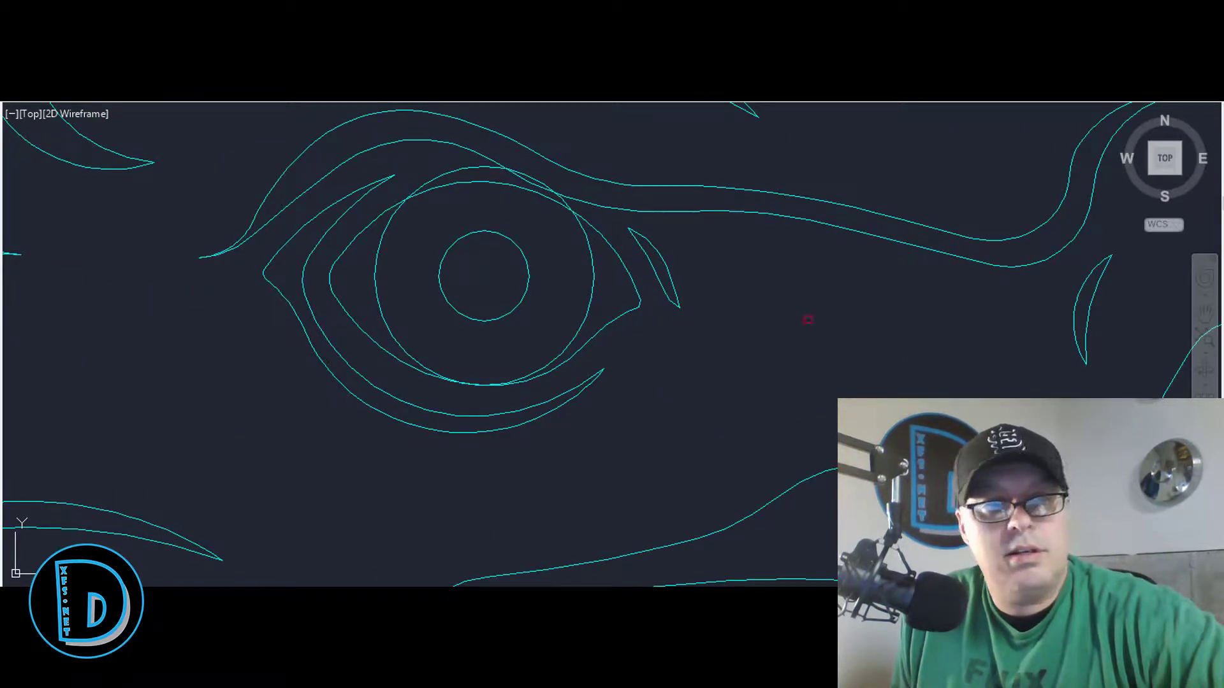
left_click(812, 360)
left_click(369, 136)
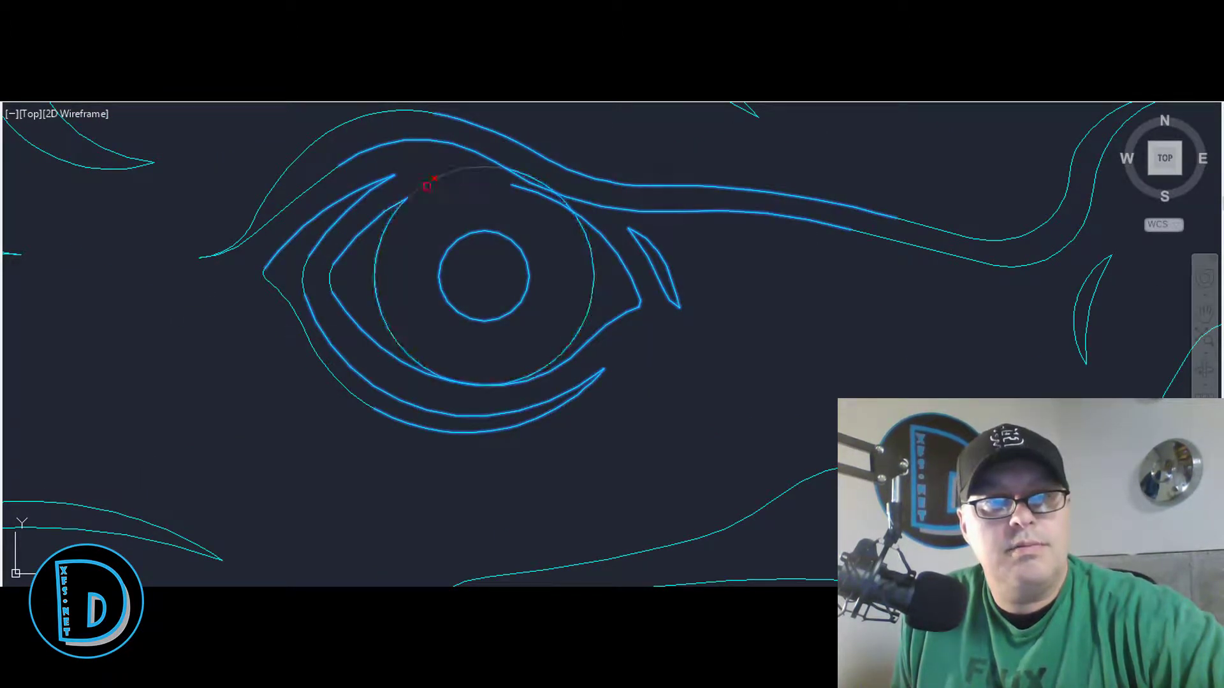
left_click(422, 183)
left_click(565, 202)
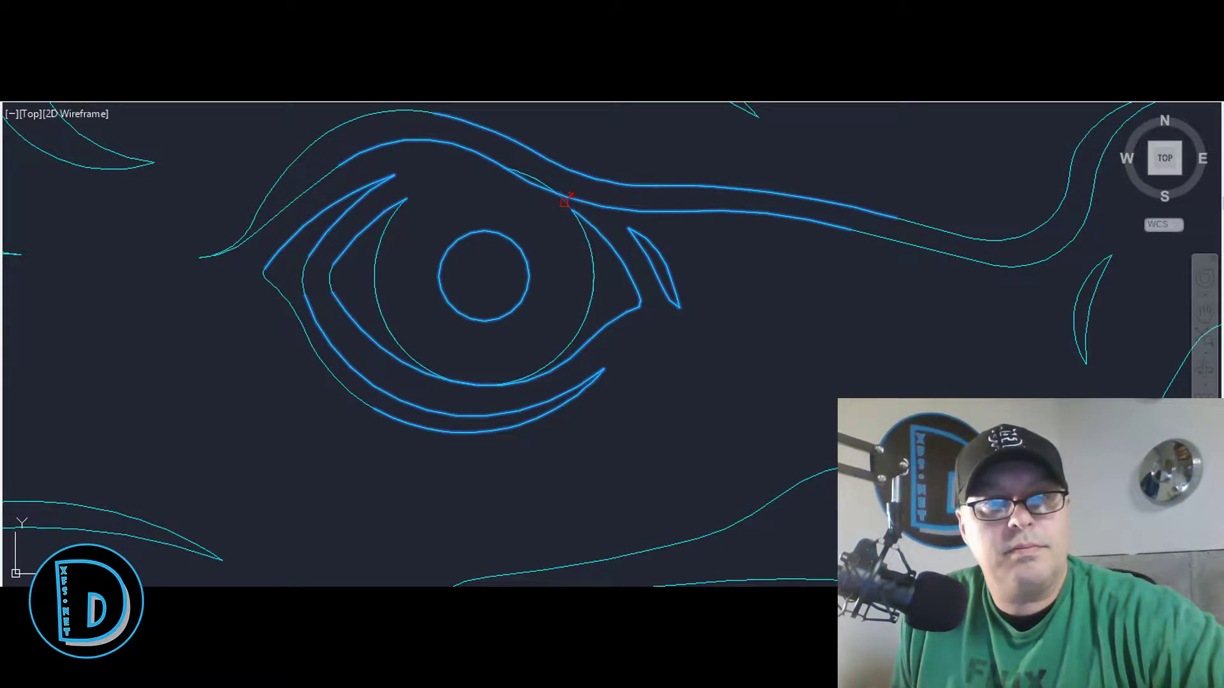
key("Escape")
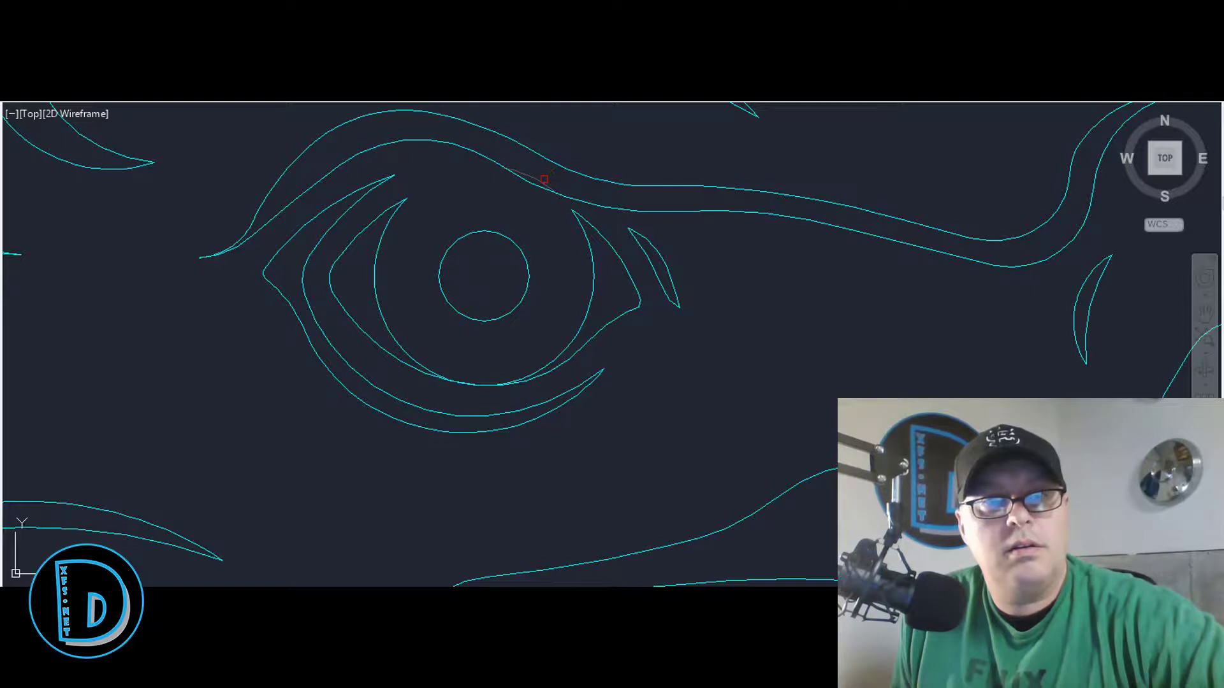
Step: Try erasing the pupil, iris and lower eyelid curves, and undo the deletion
scroll(527, 376, "down", 6)
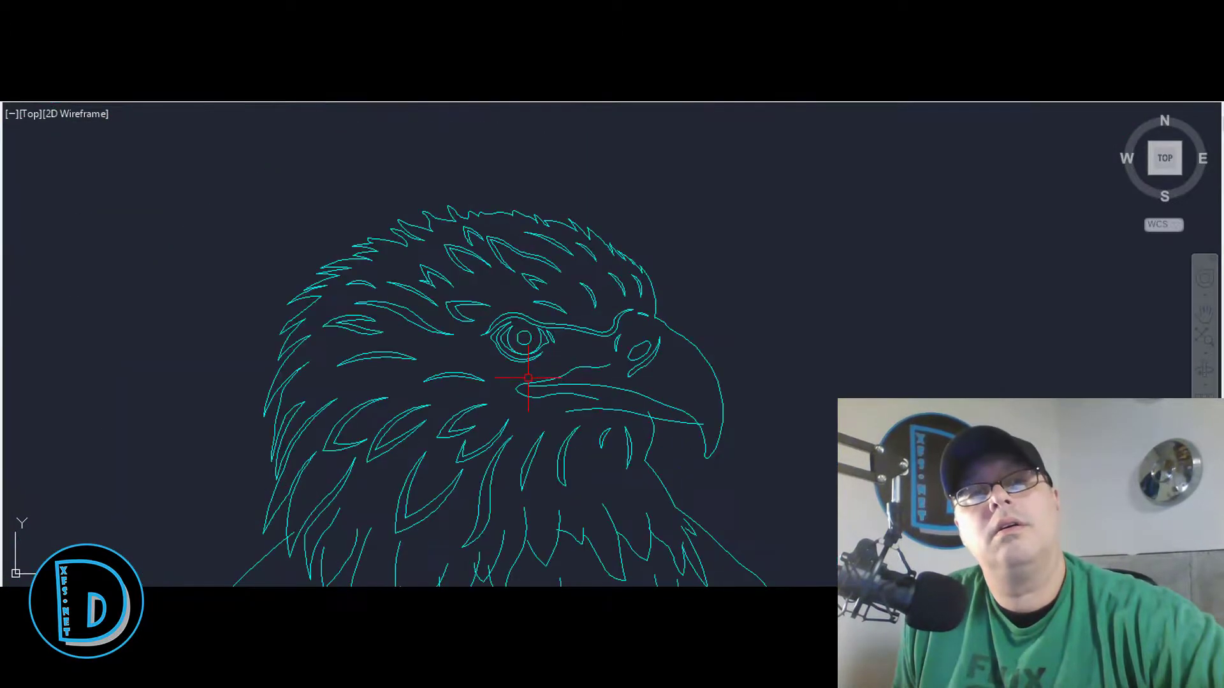
scroll(528, 378, "up", 3)
scroll(528, 379, "up", 2)
left_click(595, 327)
left_click(486, 260)
key("Delete")
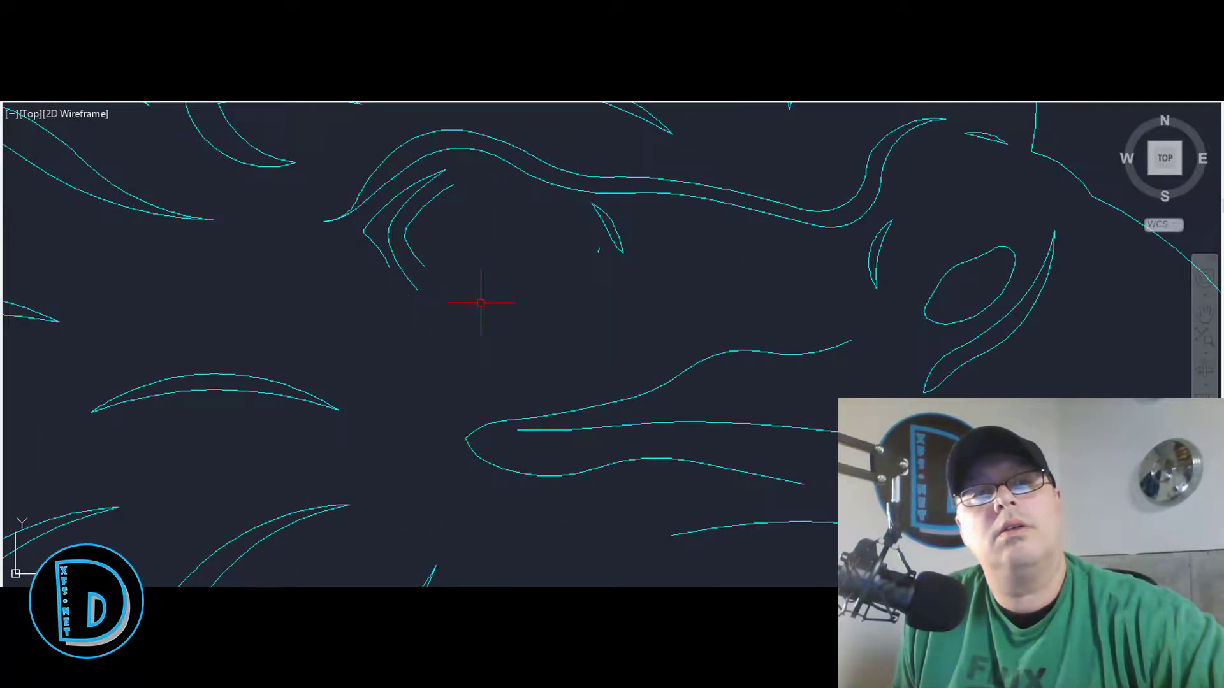
key("ctrl+z")
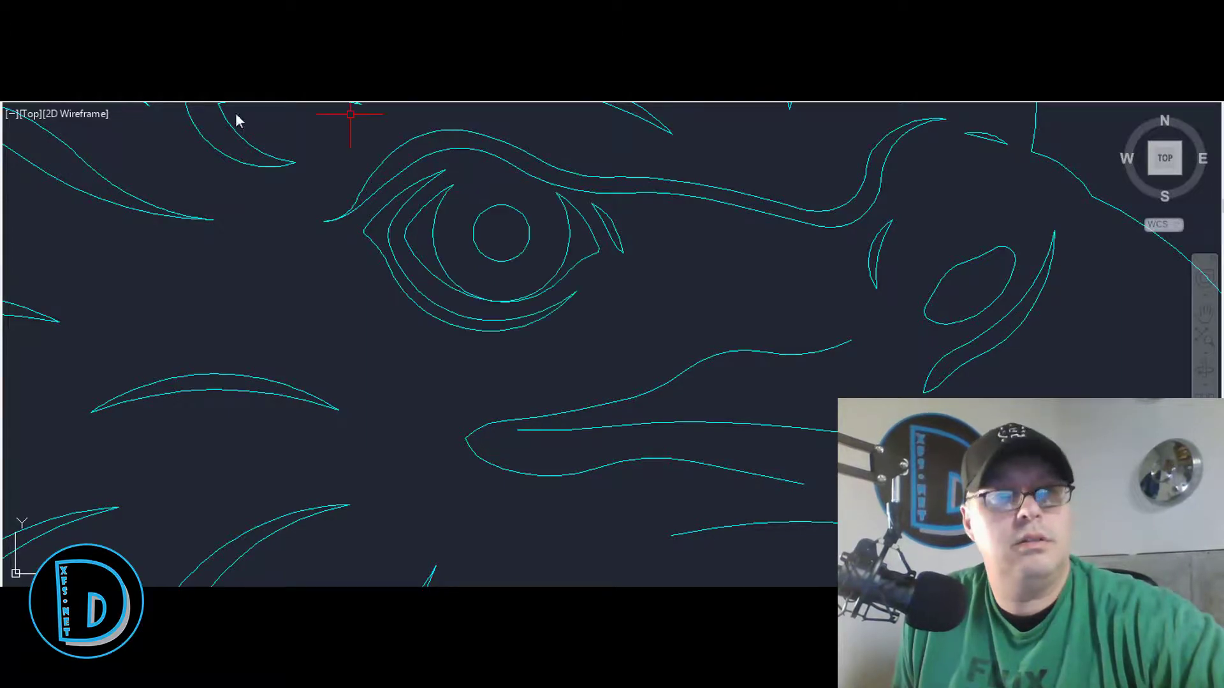
Step: Clean up the overlapping iris and lower eyelid curves beneath the pupil so that they end where they meet
scroll(504, 296, "up", 5)
scroll(404, 251, "down", 5)
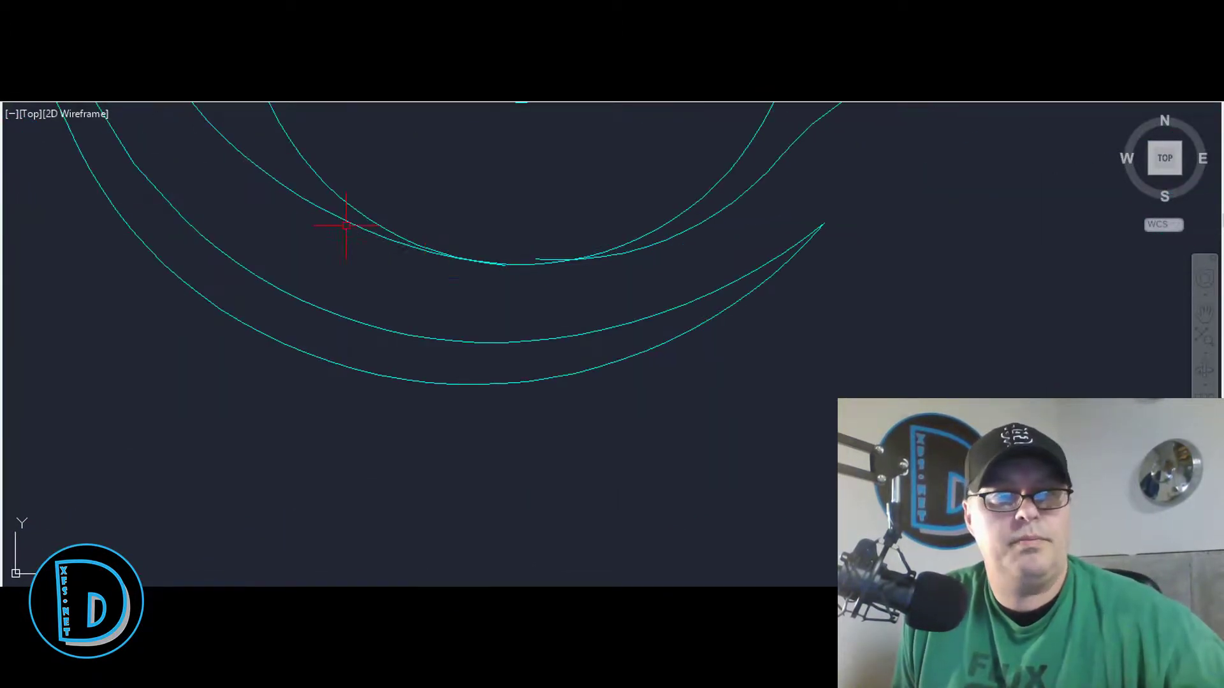
scroll(441, 286, "up", 5)
left_click(609, 308)
key("Escape")
scroll(636, 310, "down", 7)
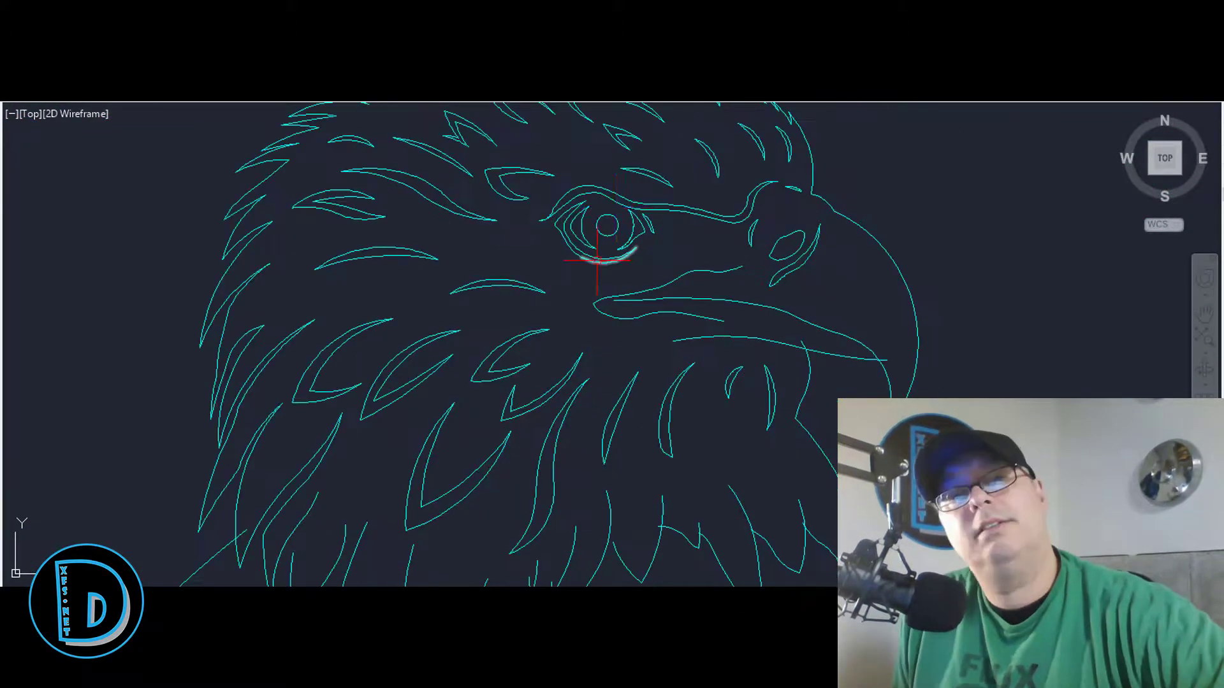
Step: Extend the upper end of the inner eyelid curve behind the pupil until it meets the iris arc
scroll(612, 209, "up", 3)
left_click(496, 219)
left_click(567, 178)
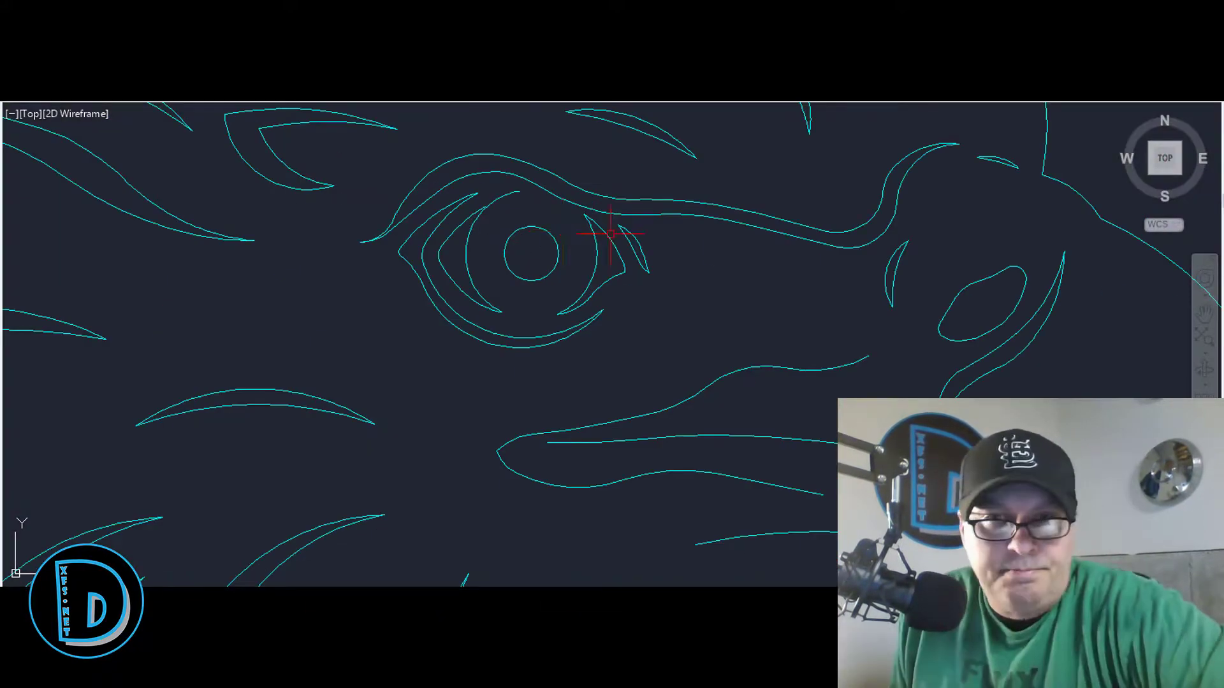
scroll(481, 210, "up", 8)
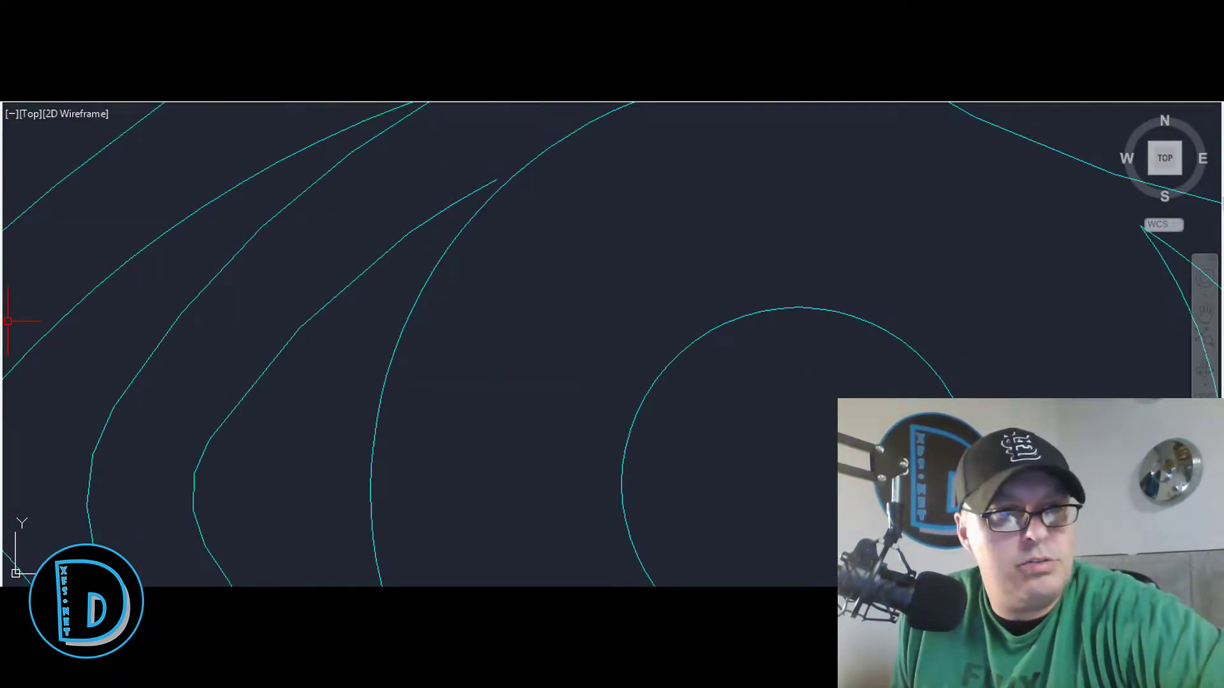
left_click(625, 259)
left_click(471, 160)
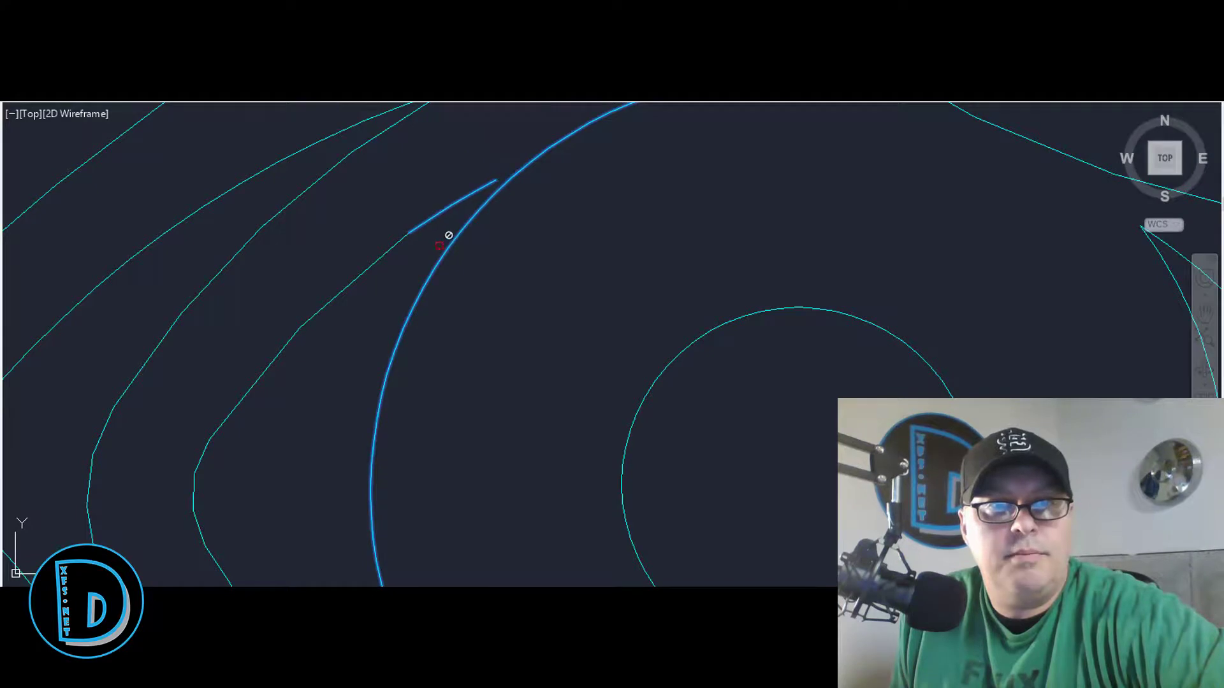
left_click(473, 194)
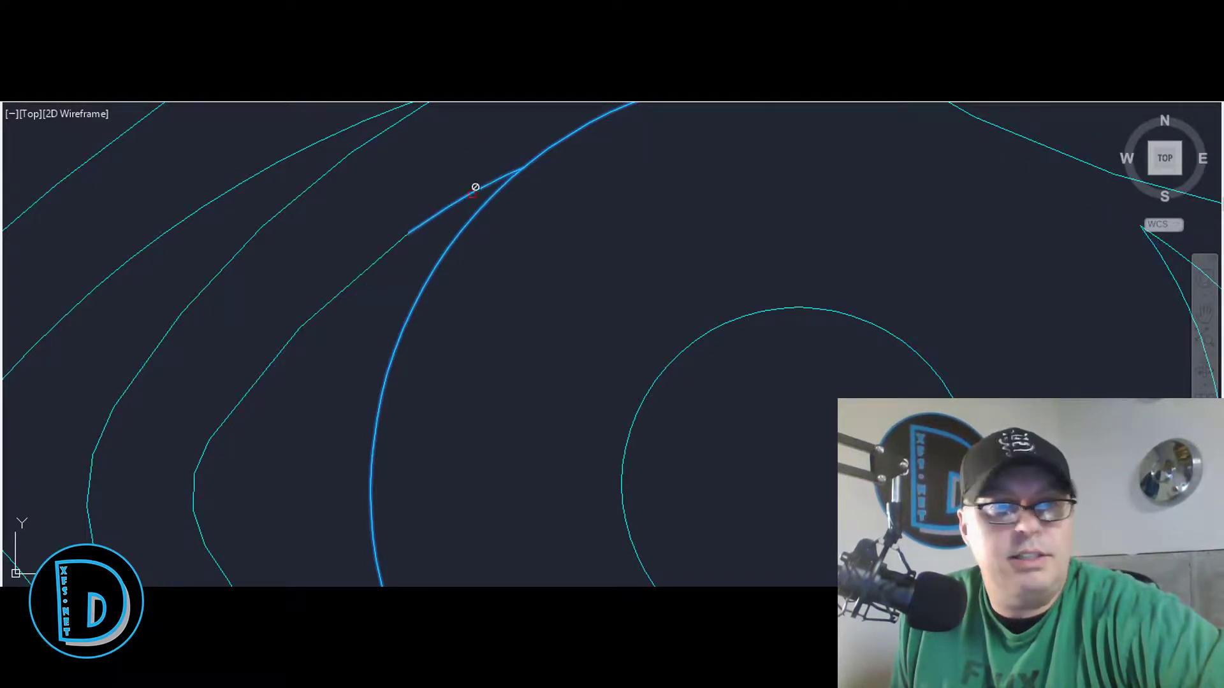
right_click(3, 286)
Step: Trim off the iris arc's tail above the point where it meets the inner eyelid curve
right_click(402, 294)
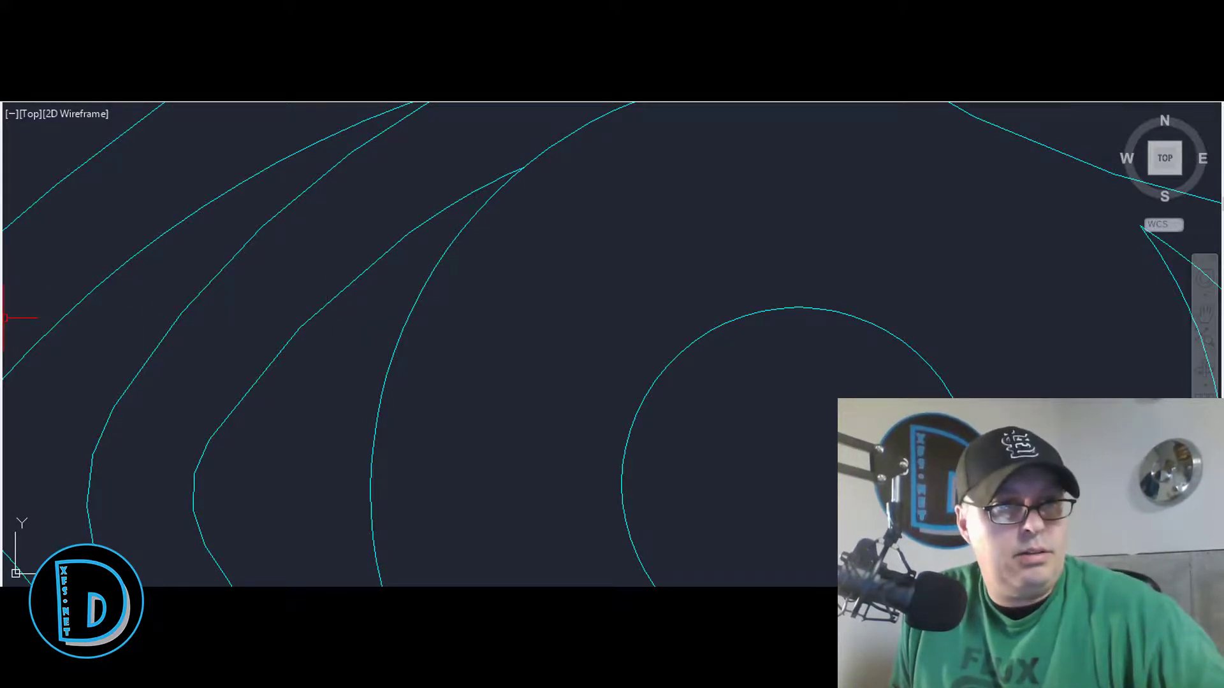
scroll(735, 423, "down", 3)
left_click(586, 230)
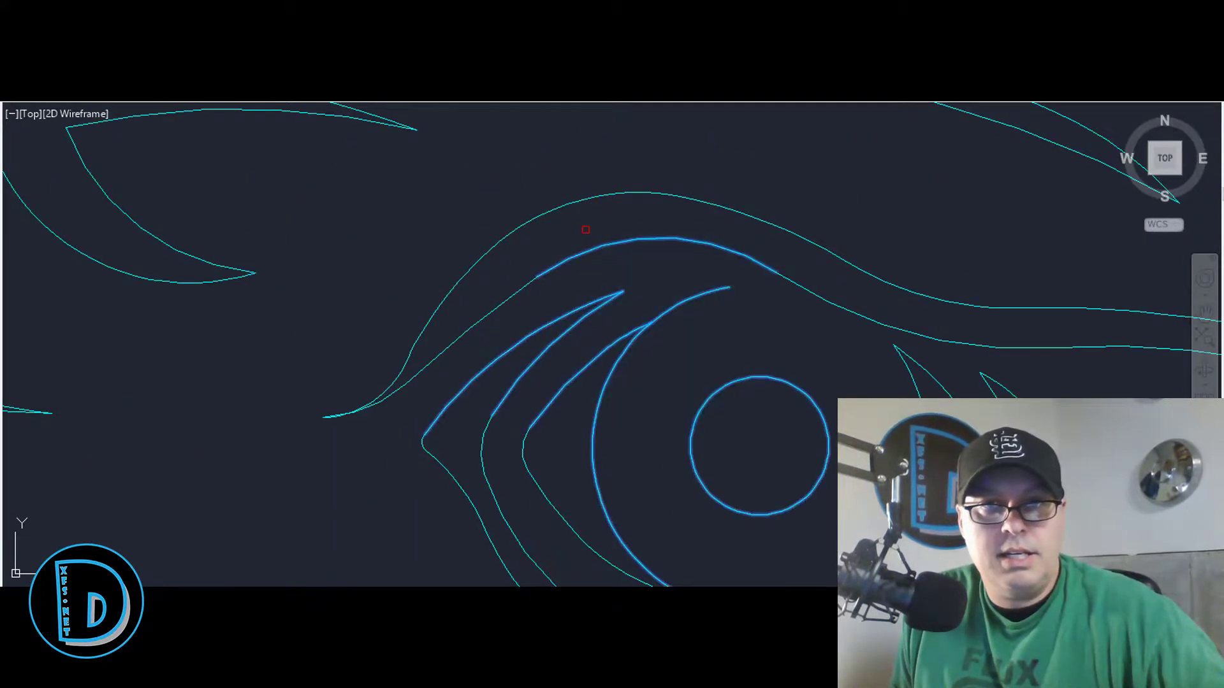
right_click(585, 230)
left_click(668, 311)
right_click(668, 311)
scroll(668, 311, "down", 4)
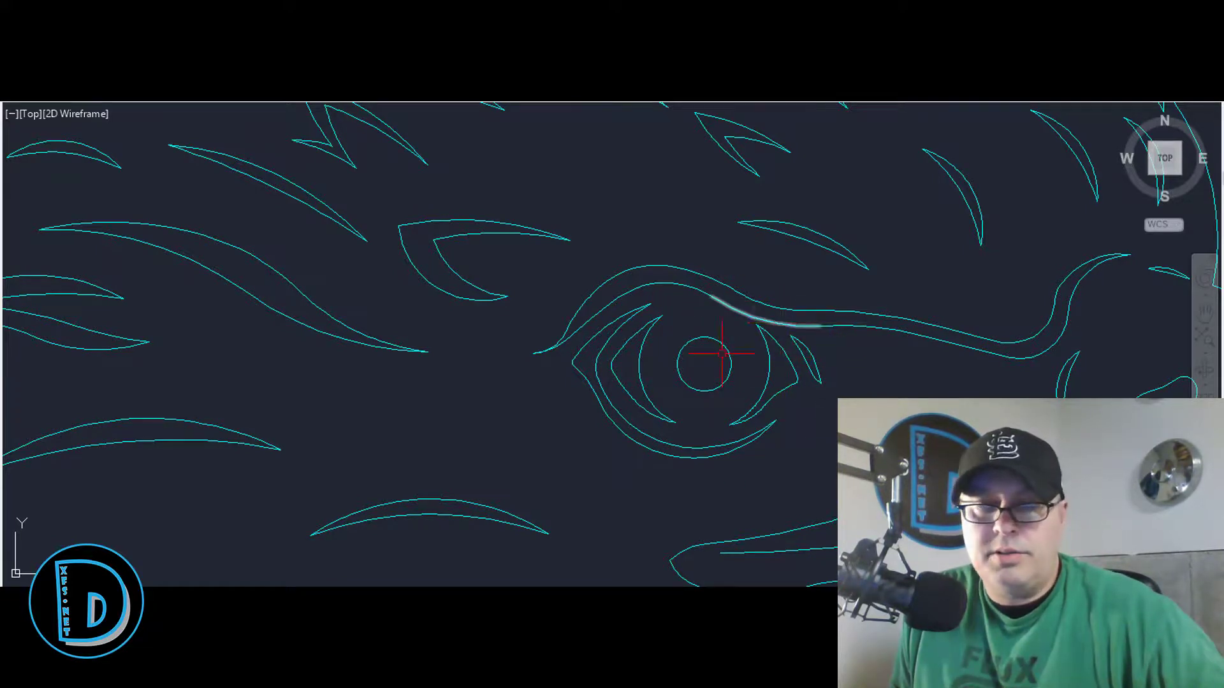
Step: Try erasing the iris and inner eyelid curves on both sides of the pupil
scroll(542, 345, "up", 2)
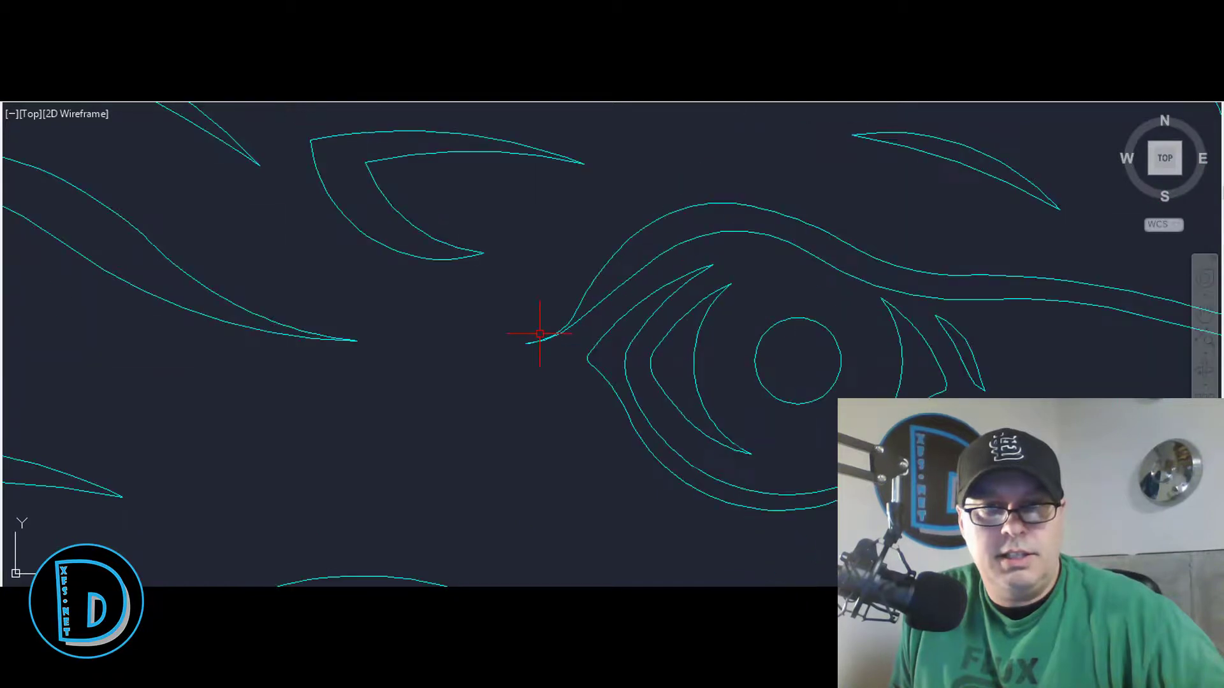
scroll(539, 334, "down", 2)
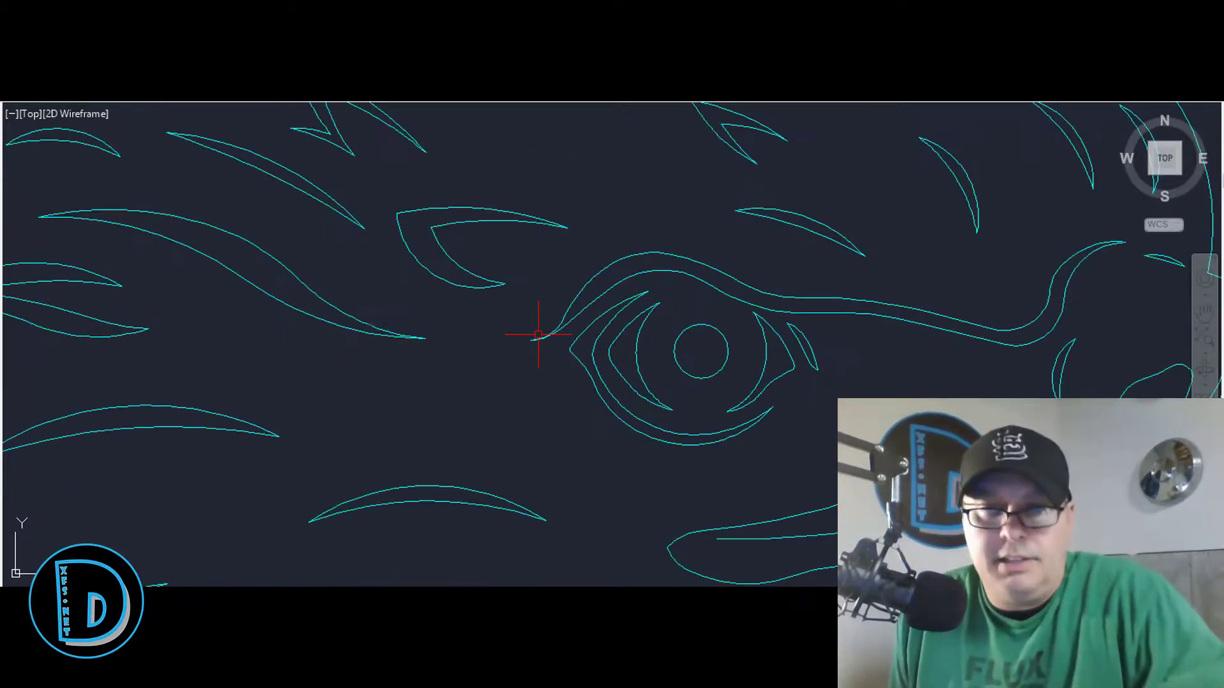
scroll(552, 336, "down", 2)
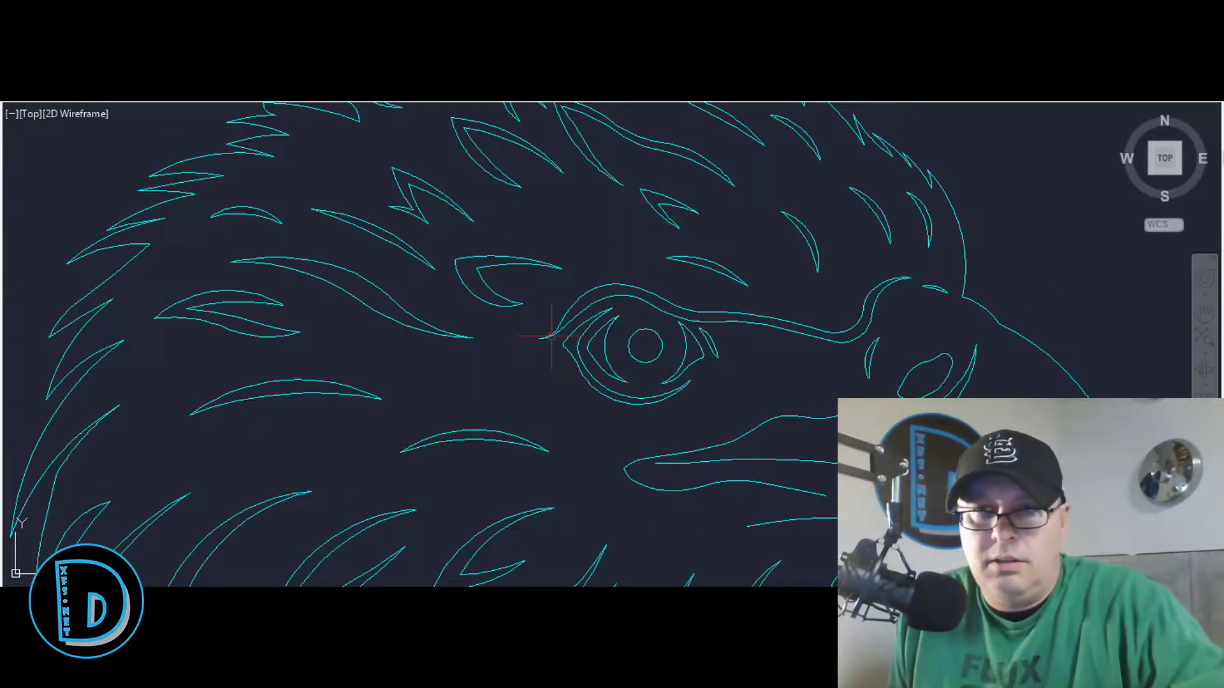
scroll(682, 336, "up", 2)
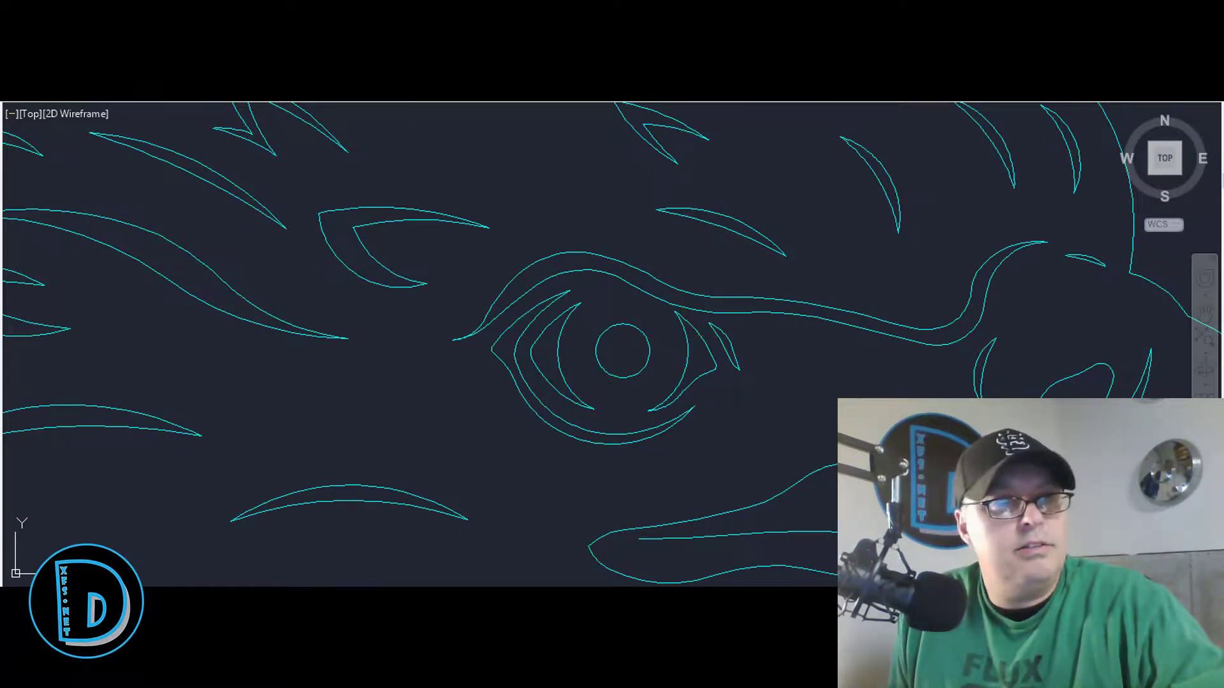
left_click(717, 393)
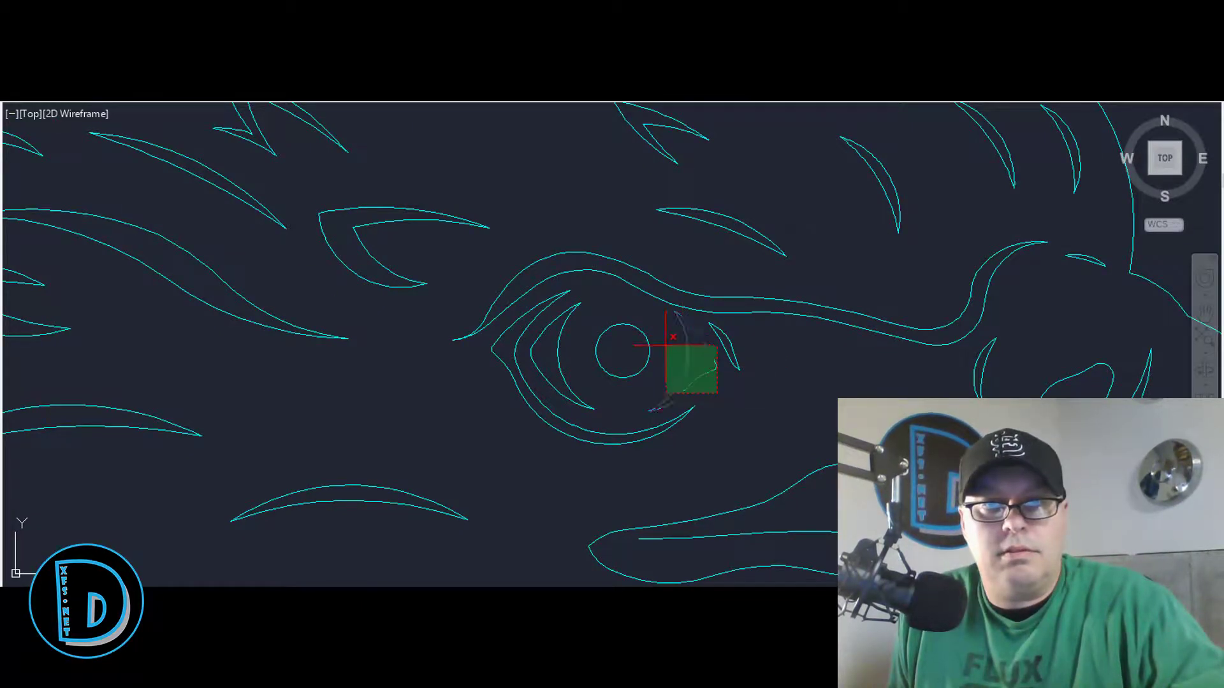
left_click(668, 344)
key("Delete")
scroll(814, 420, "down", 2)
scroll(471, 373, "down", 2)
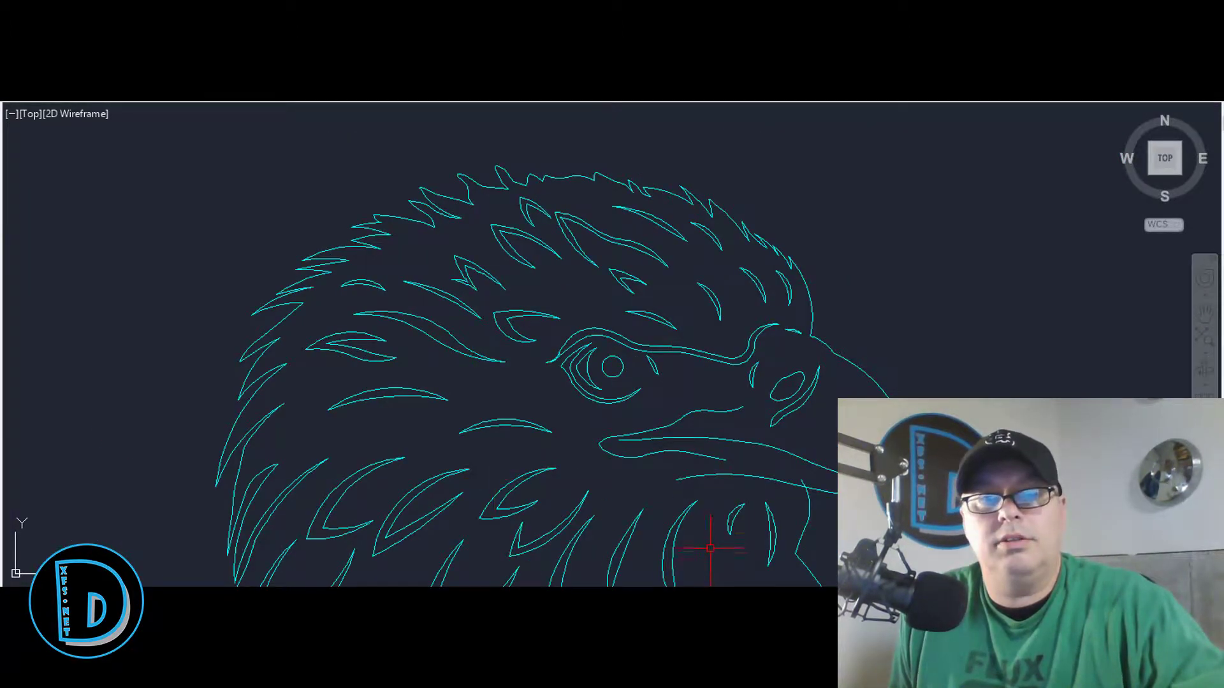
scroll(583, 366, "up", 6)
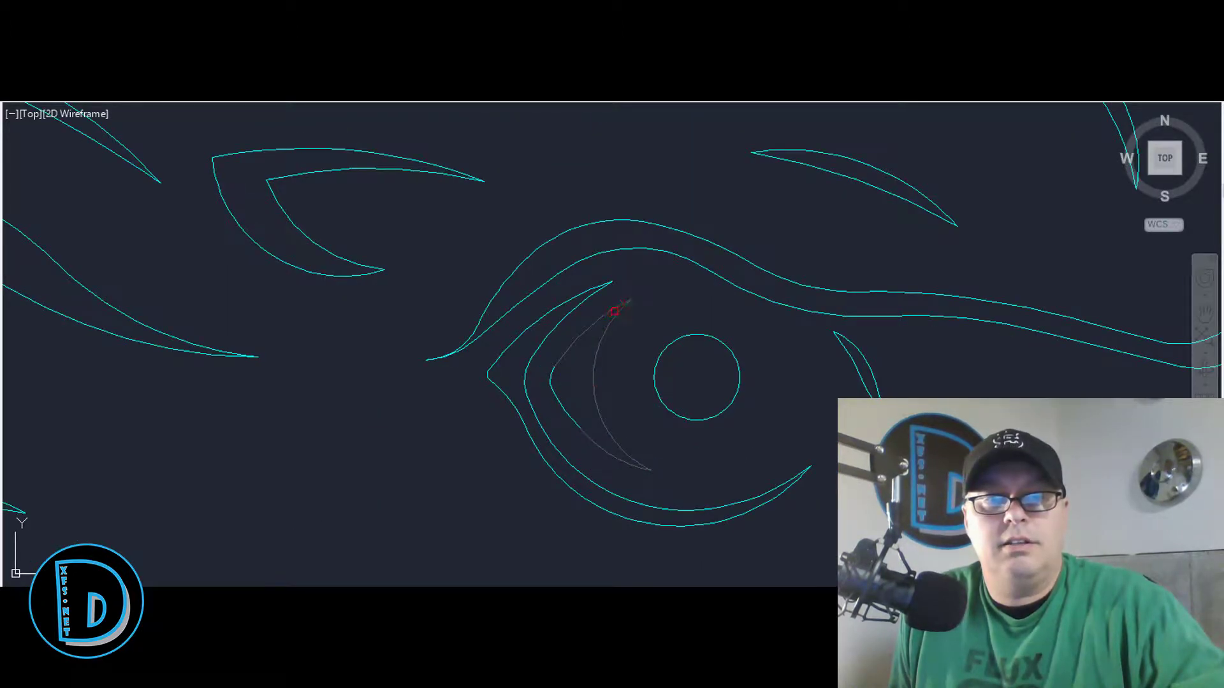
scroll(568, 465, "down", 6)
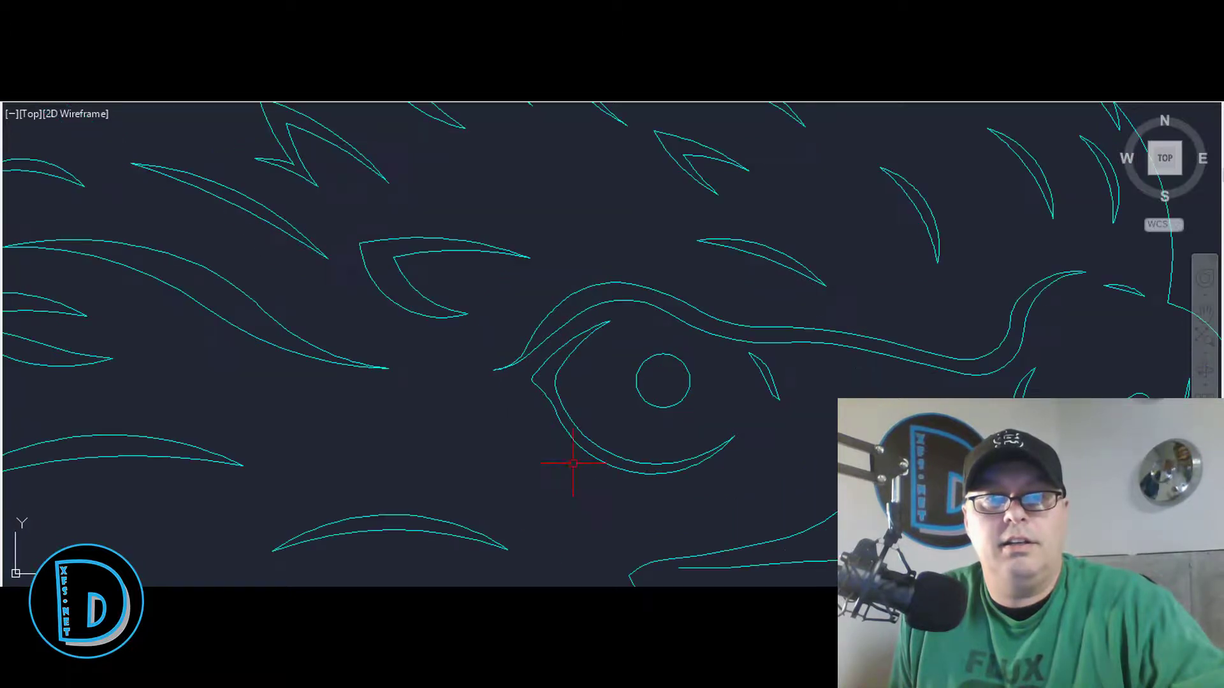
Step: Undo the erasure of the iris and inner eyelid curves around the pupil
scroll(375, 467, "up", 1)
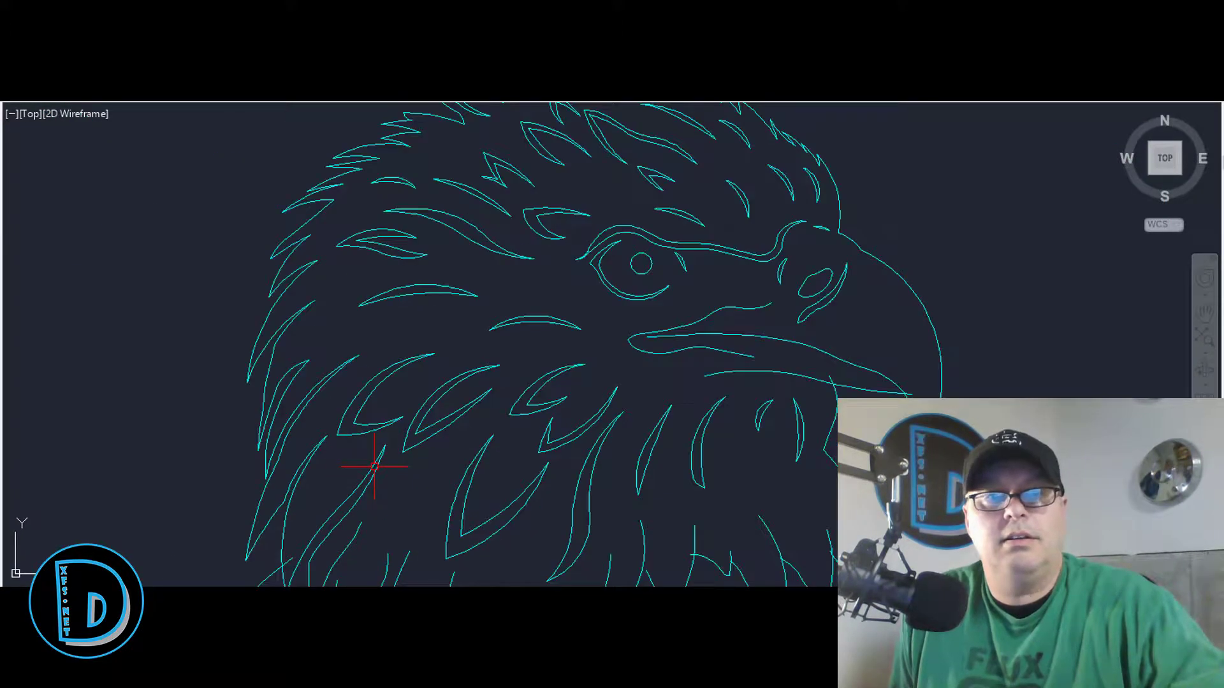
scroll(478, 423, "down", 5)
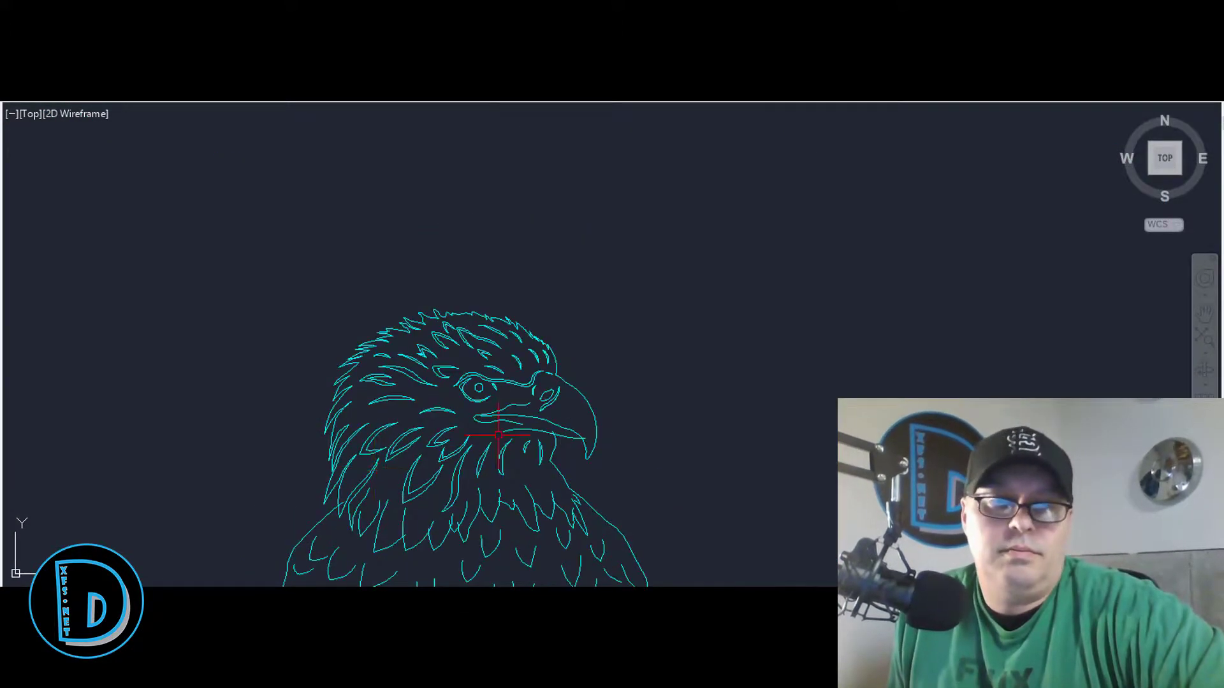
scroll(498, 432, "up", 5)
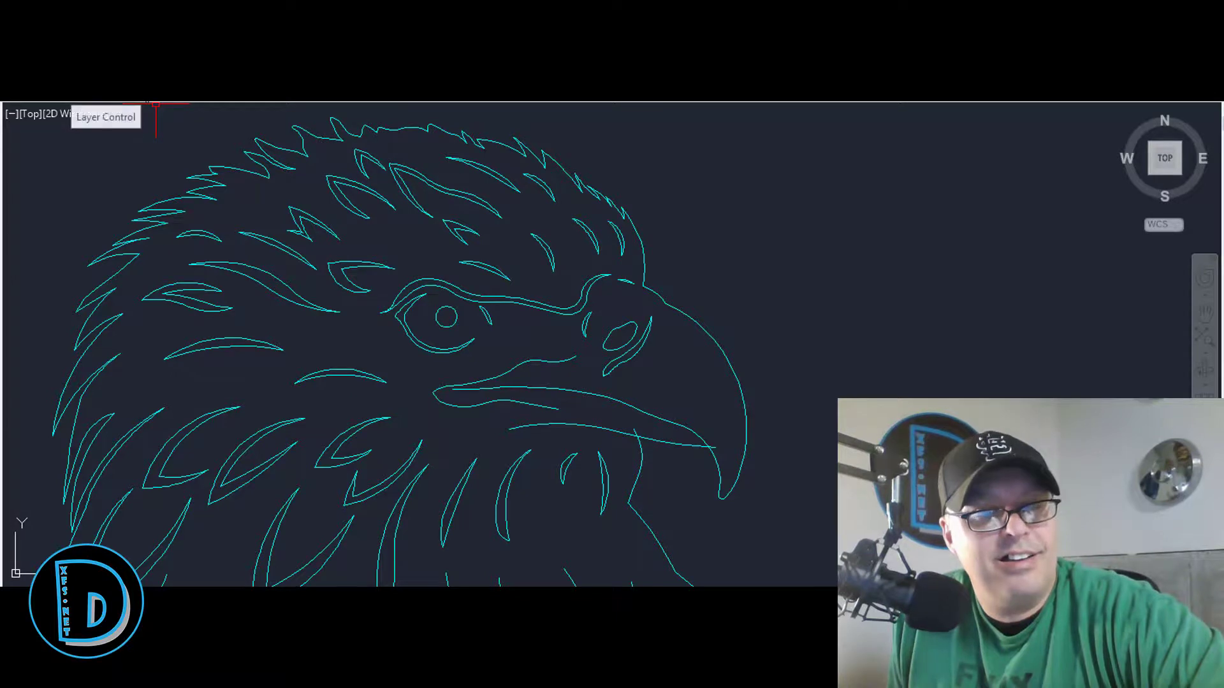
scroll(427, 223, "down", 4)
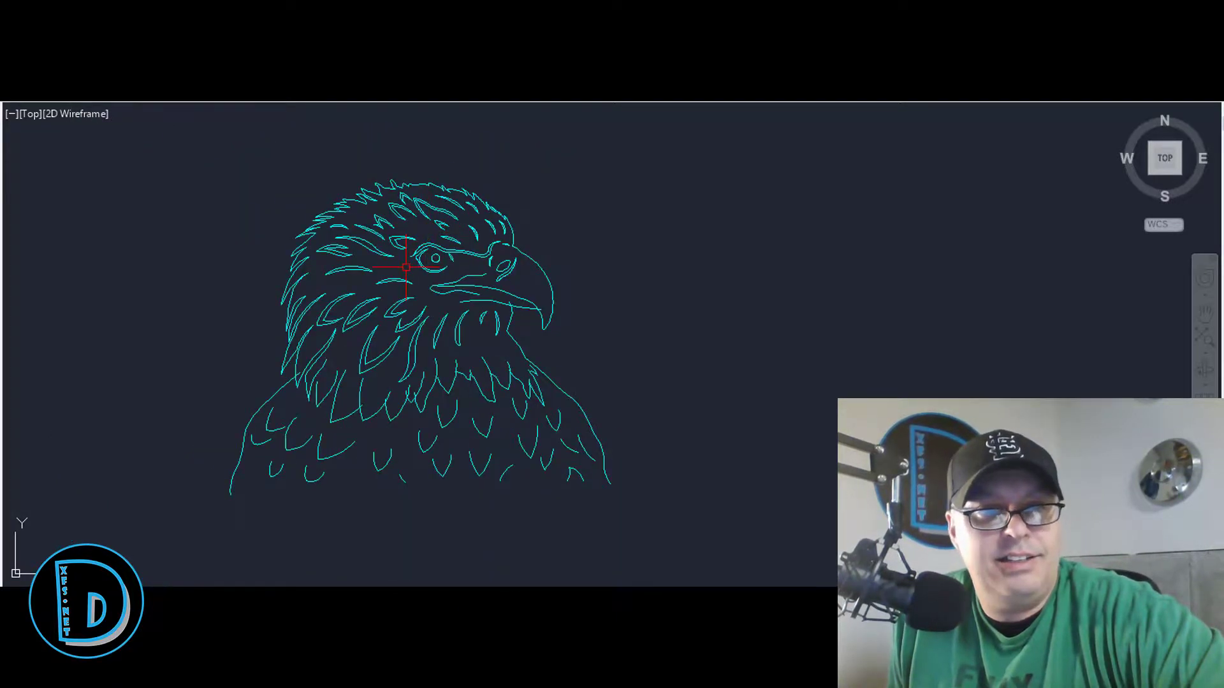
scroll(406, 267, "up", 2)
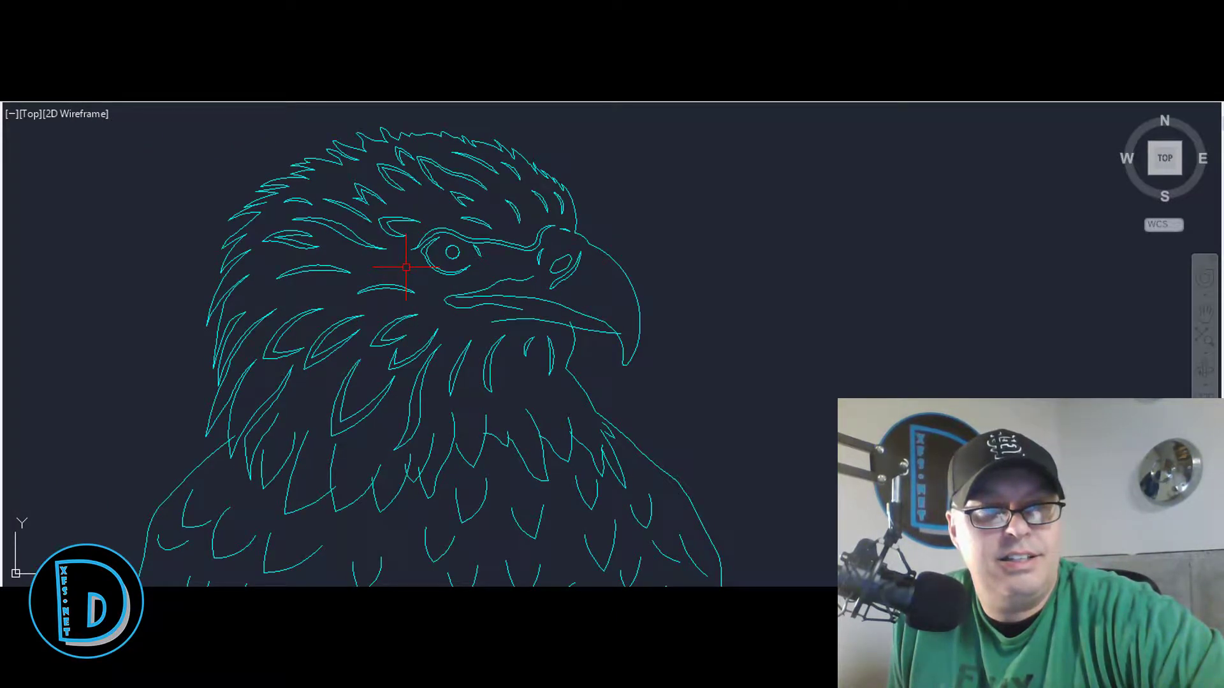
key("ctrl+z")
key("ctrl+z")
key("ctrl+z")
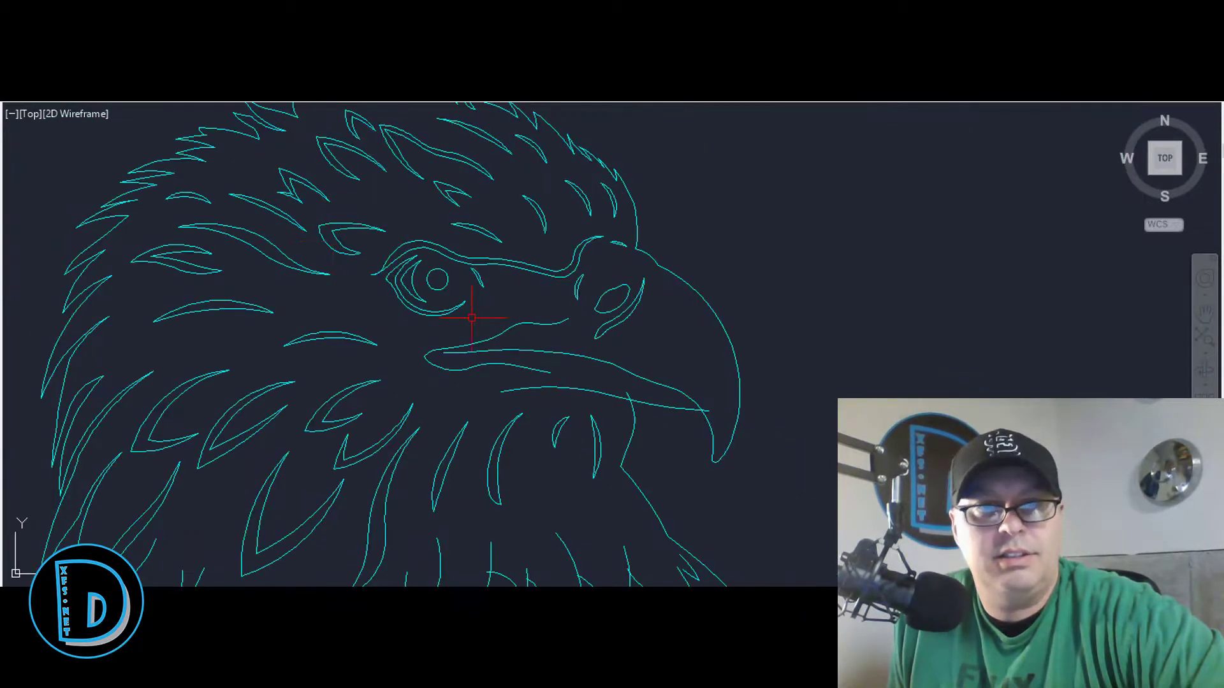
scroll(470, 319, "down", 2)
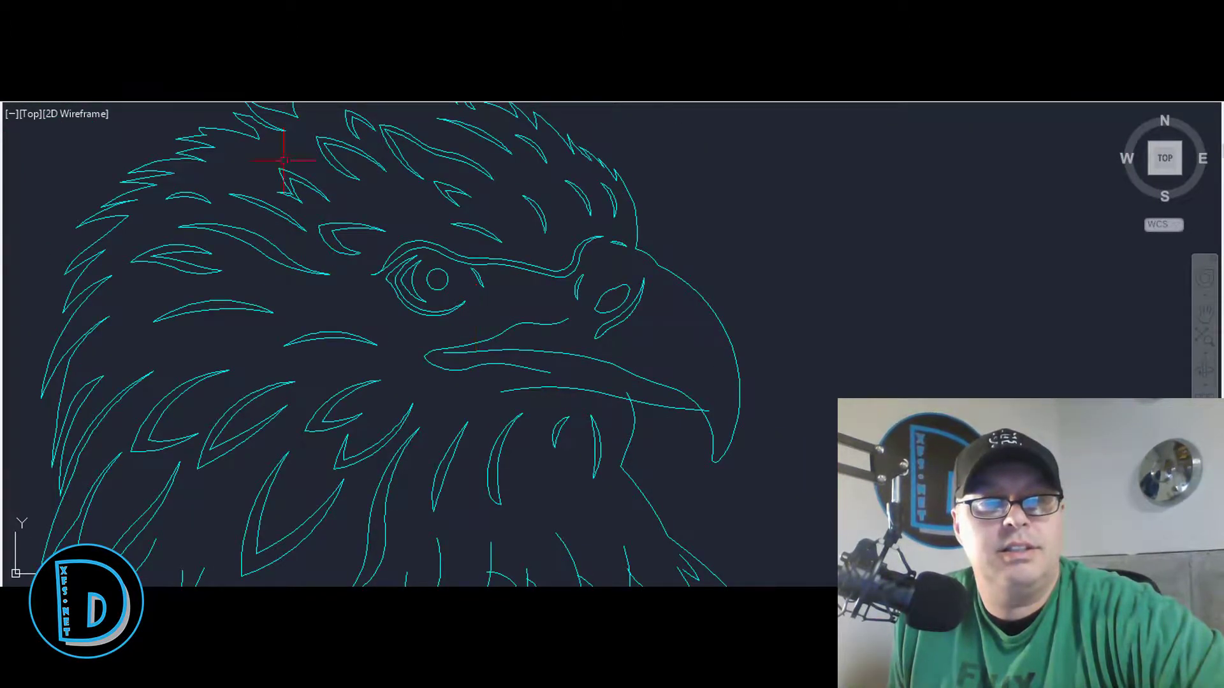
key("ctrl+z")
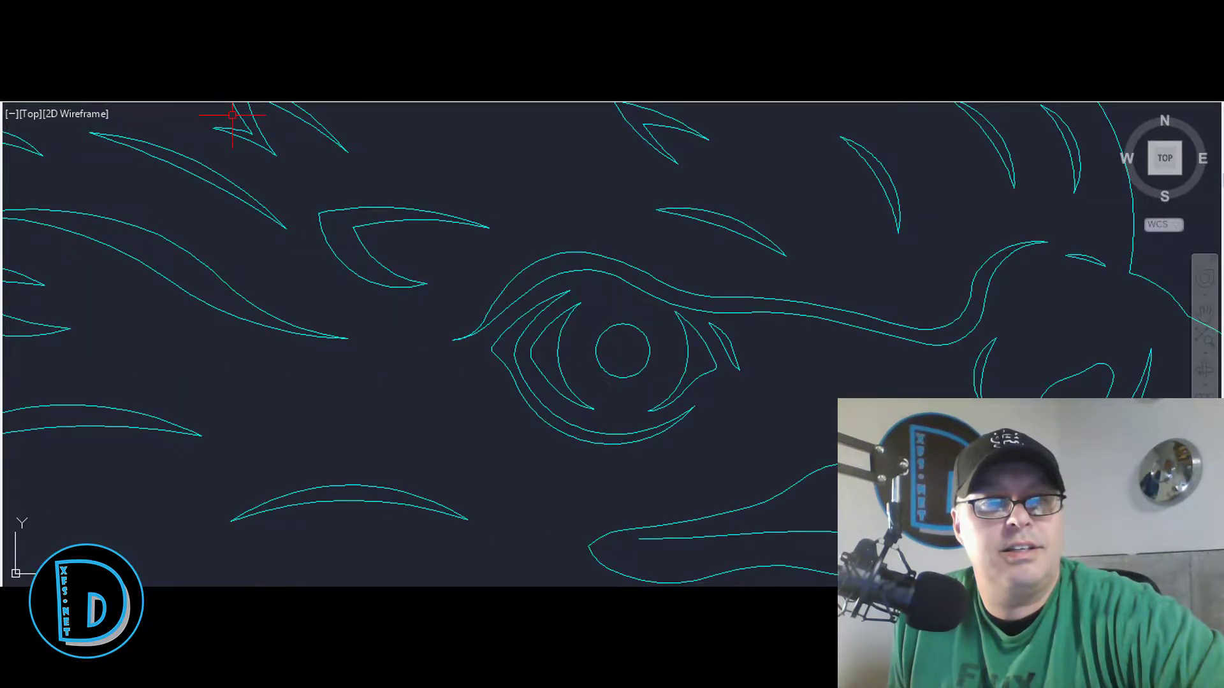
Step: Scale up the pupil circle from a base point at its lower edge so it nearly fills the iris
scroll(558, 360, "down", 2)
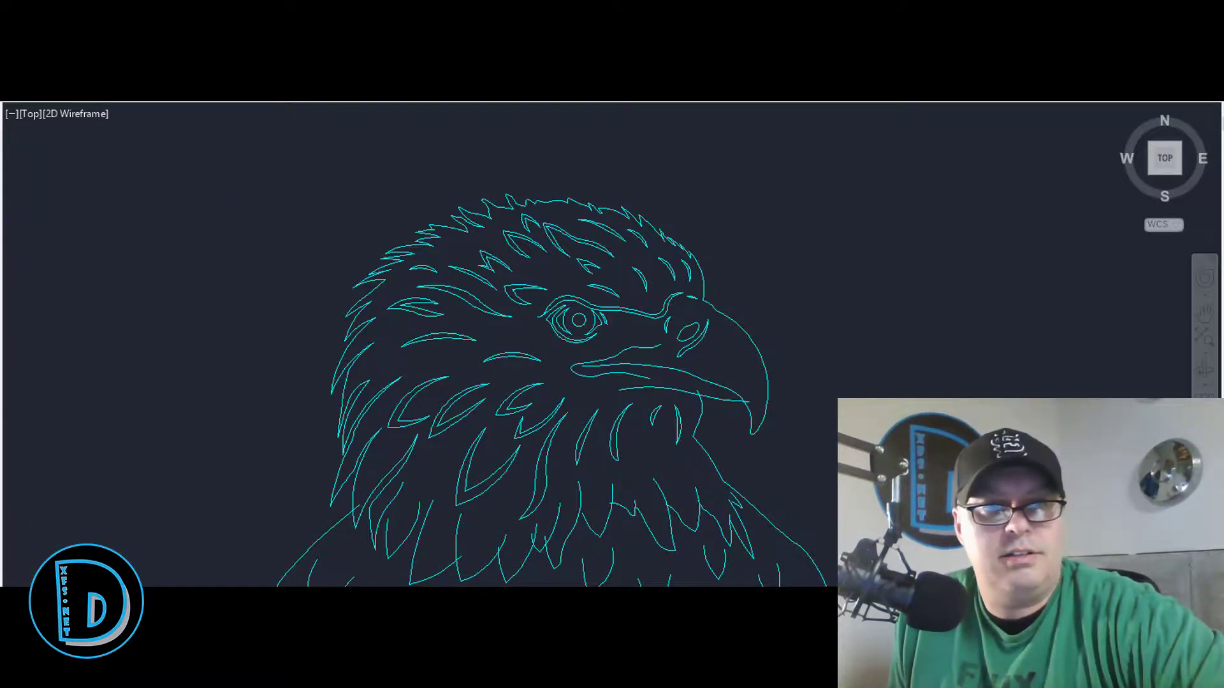
scroll(618, 303, "up", 4)
left_click(515, 363)
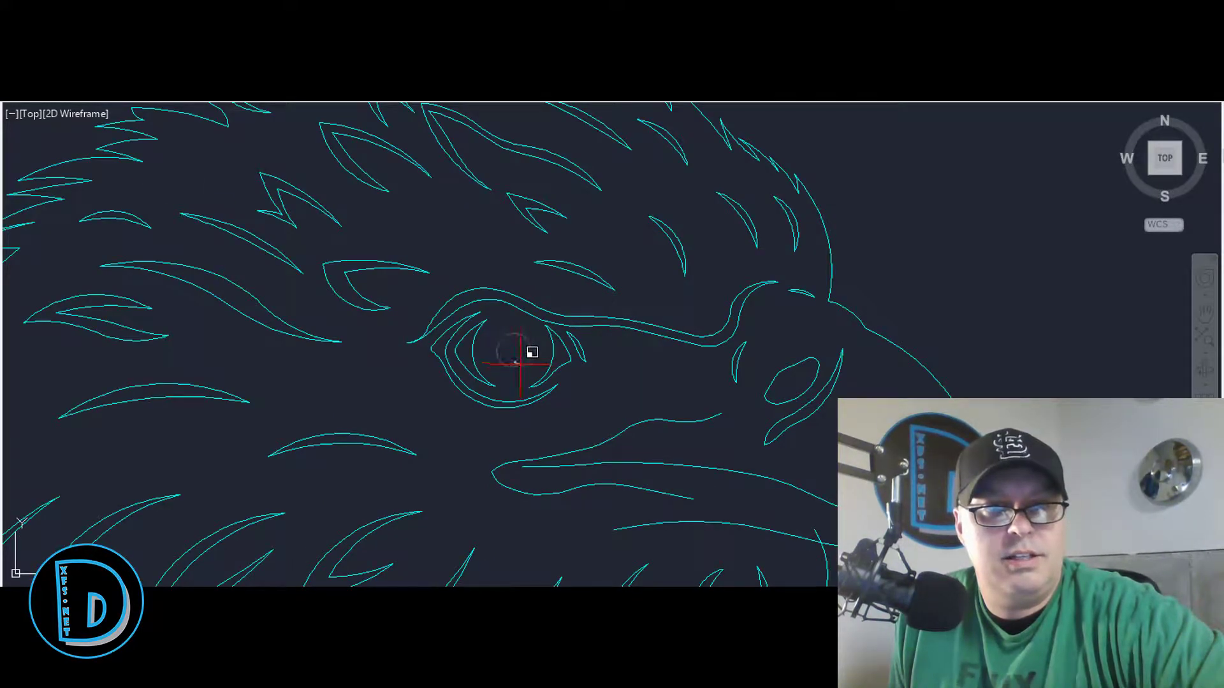
left_click(722, 415)
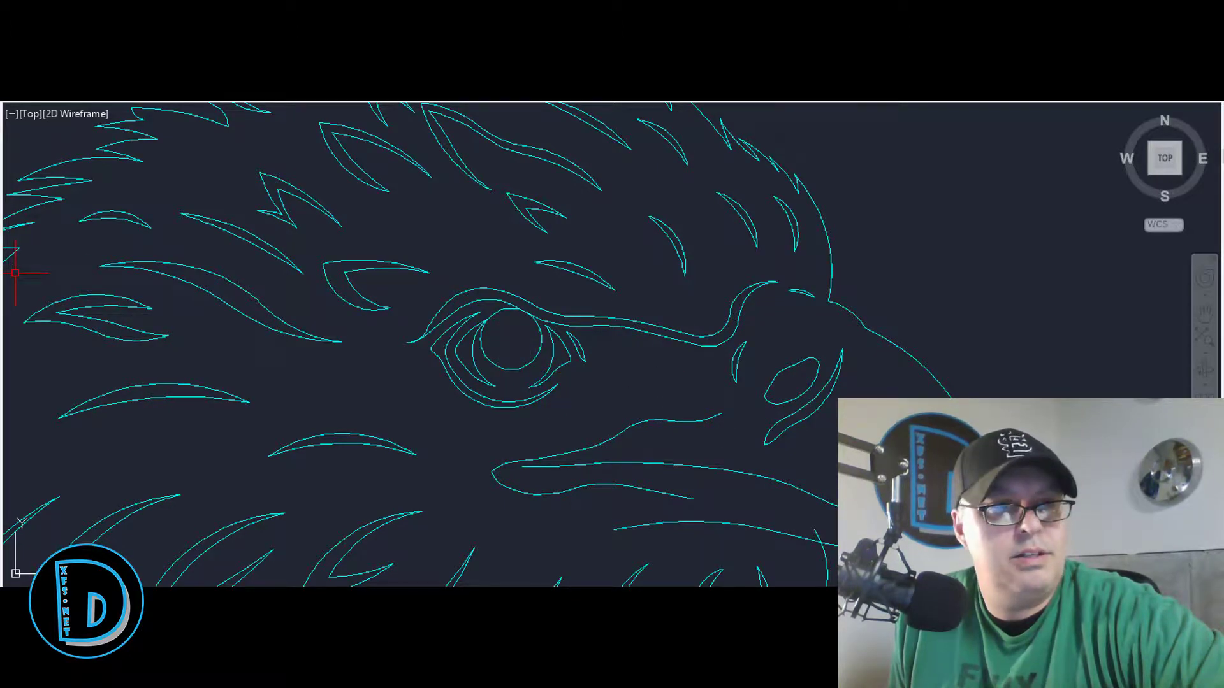
Step: Move the enlarged pupil circle down to sit centred between the upper and lower eyelids
left_click(520, 369)
key("Return")
left_click(520, 370)
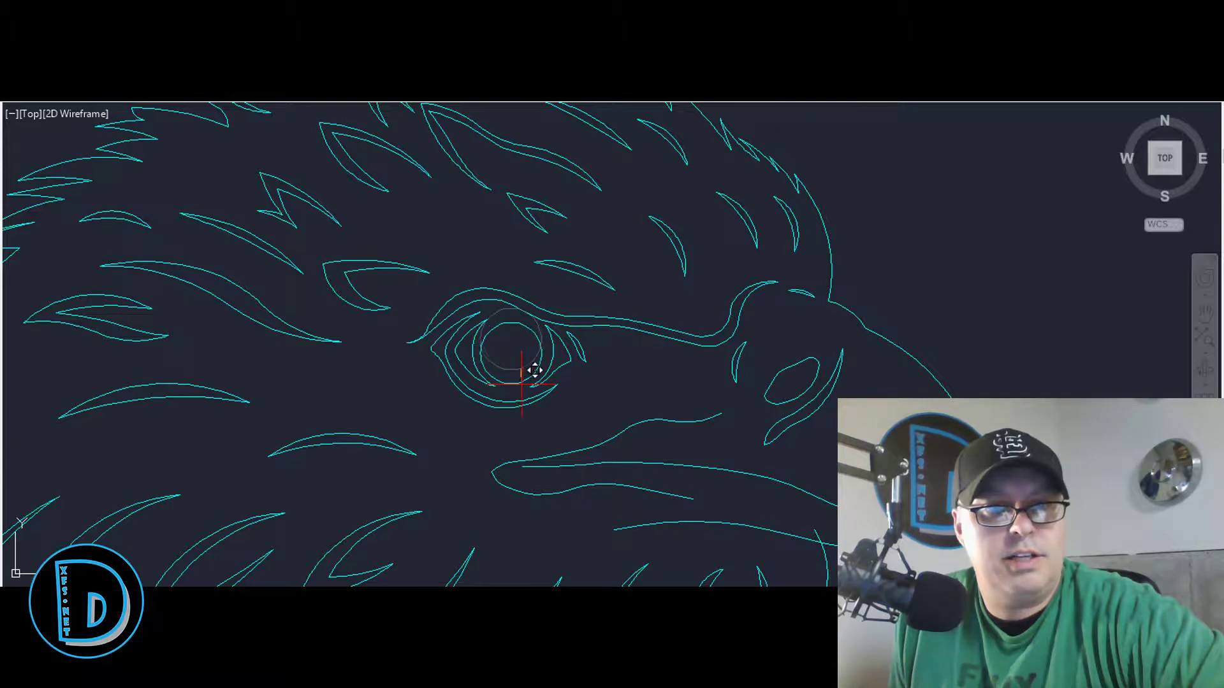
left_click(520, 370)
Step: Erase the iris and eyelid curves on the beak side of the pupil and the iris arc behind it
scroll(510, 363, "down", 3)
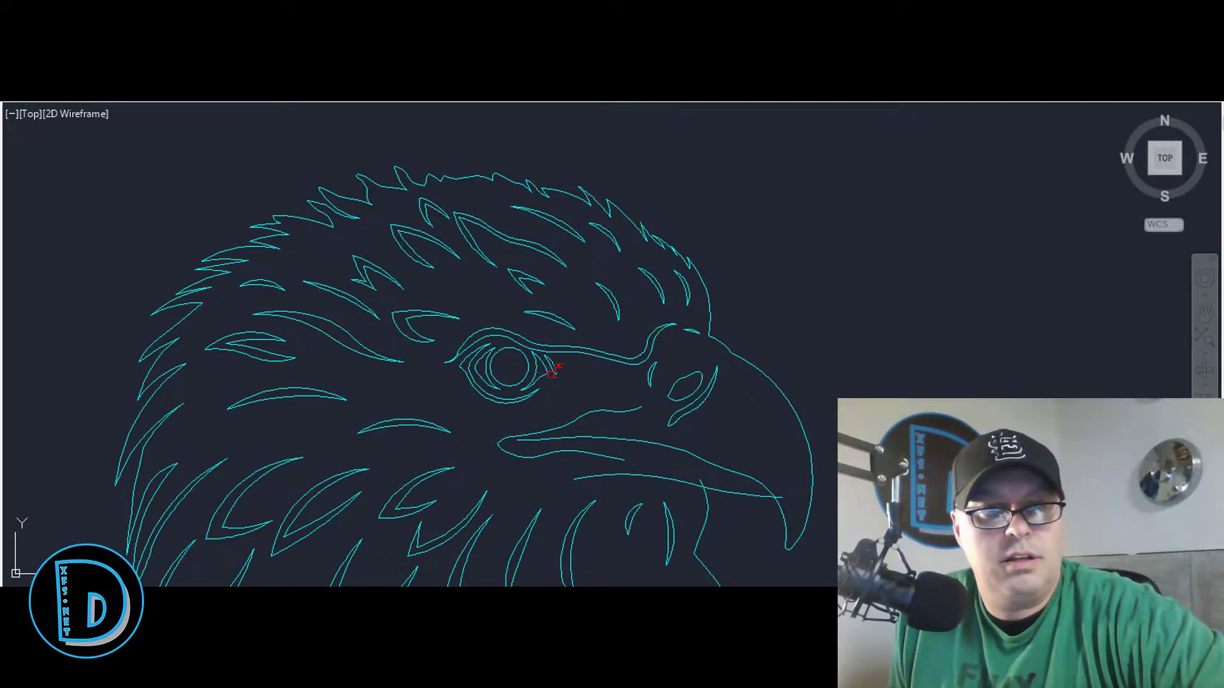
scroll(553, 370, "up", 5)
left_click(547, 408)
left_click(506, 344)
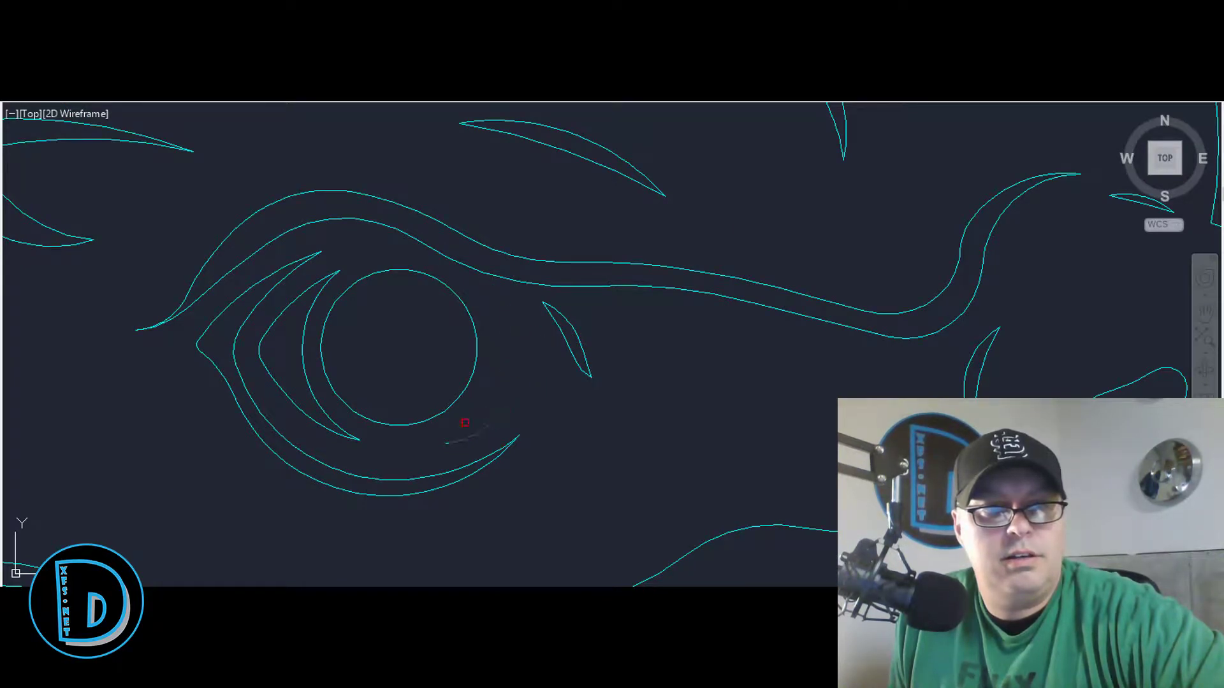
left_click(340, 435)
left_click(329, 417)
key("Delete")
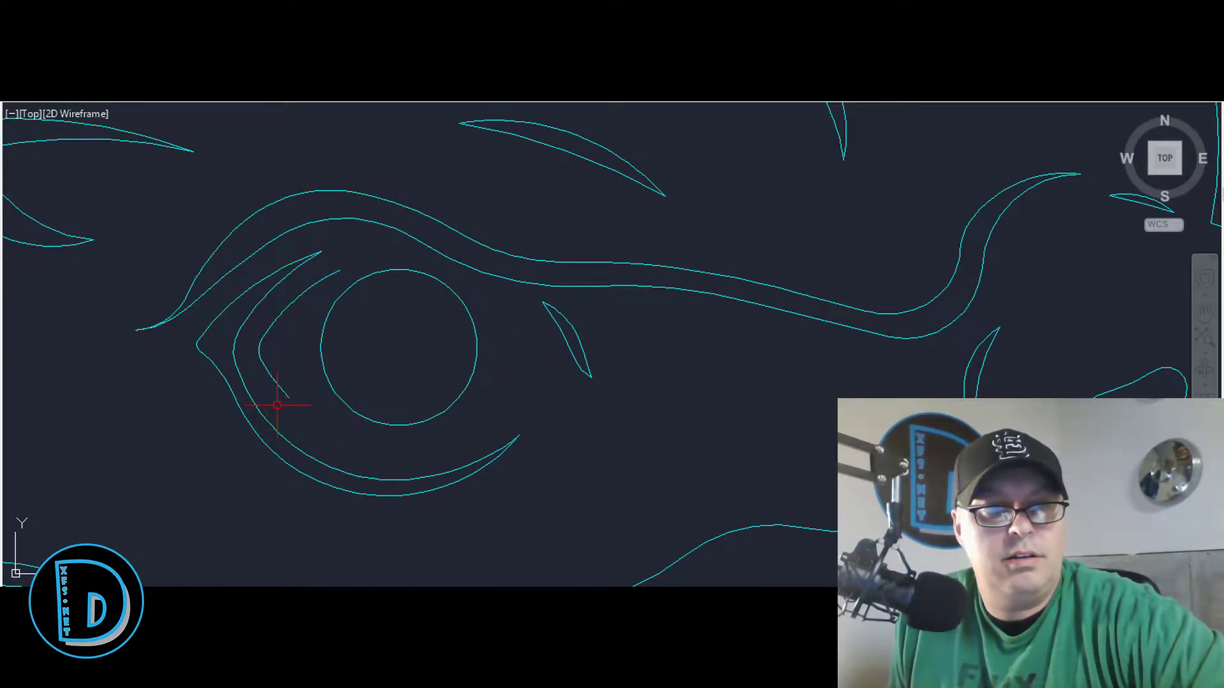
Step: Delete the remaining segments of the inner eyelid curve behind the pupil
left_click(259, 349)
key("Delete")
left_click(269, 368)
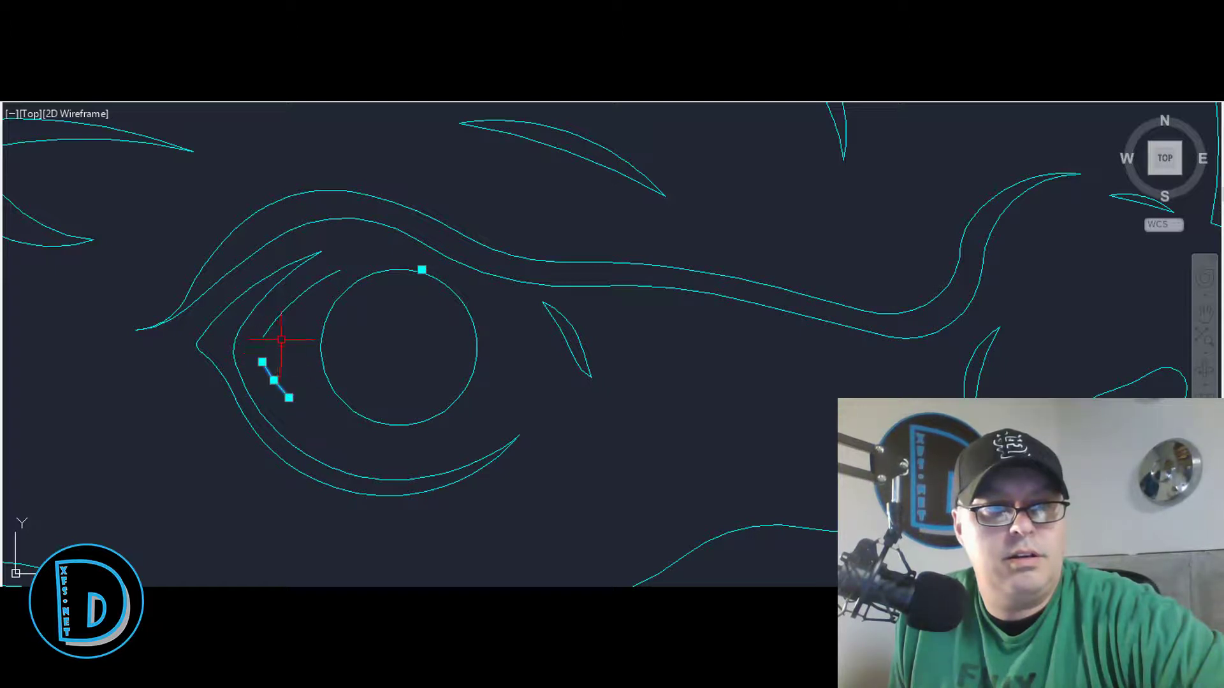
left_click(273, 319)
key("Delete")
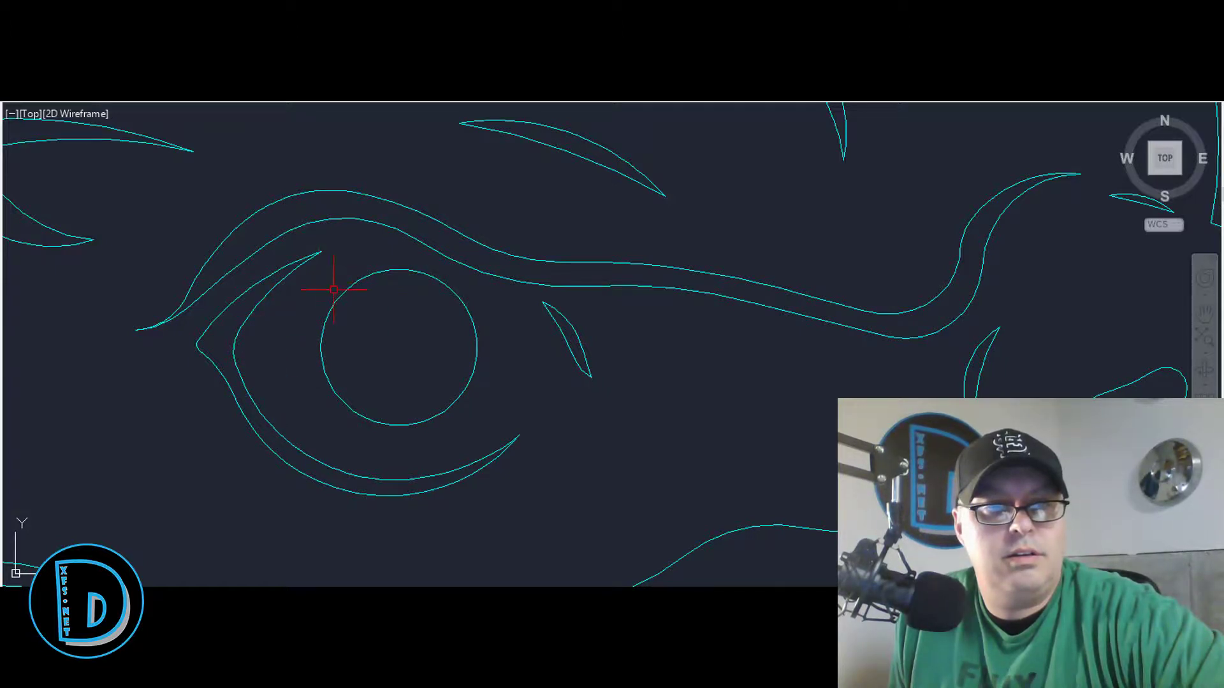
Step: Shrink the pupil circle about its centre, leaving a wide gap between it and the eyelids
scroll(334, 290, "down", 9)
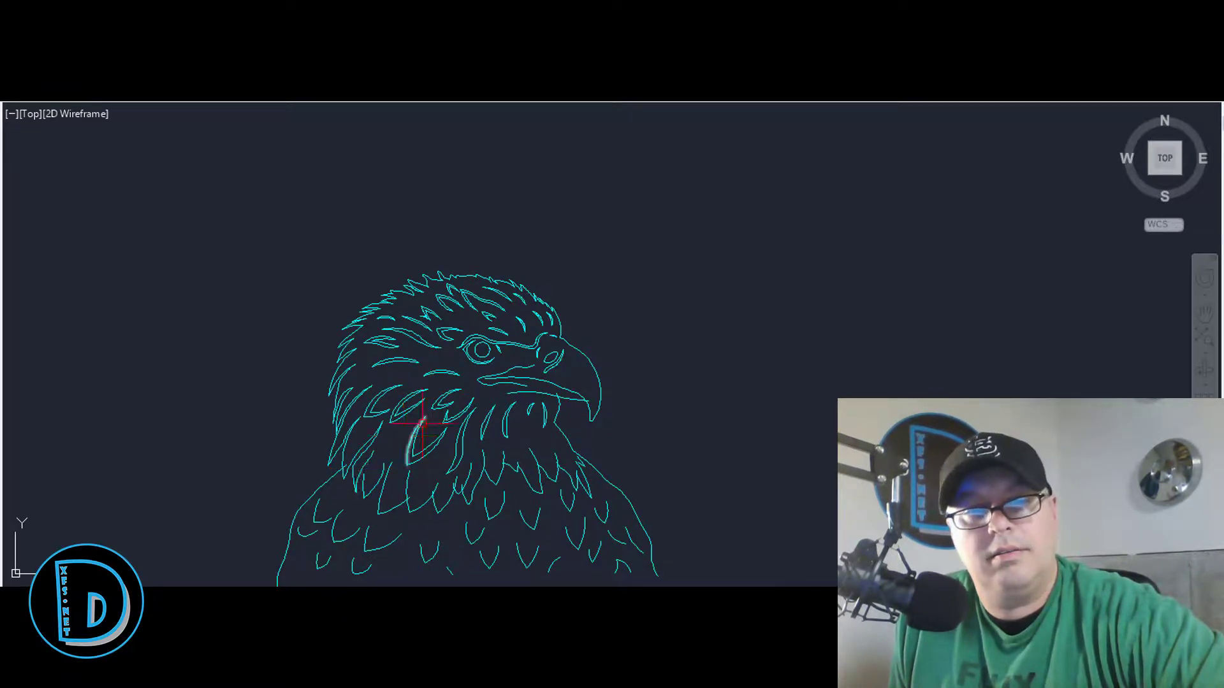
scroll(479, 373, "up", 8)
left_click(482, 311)
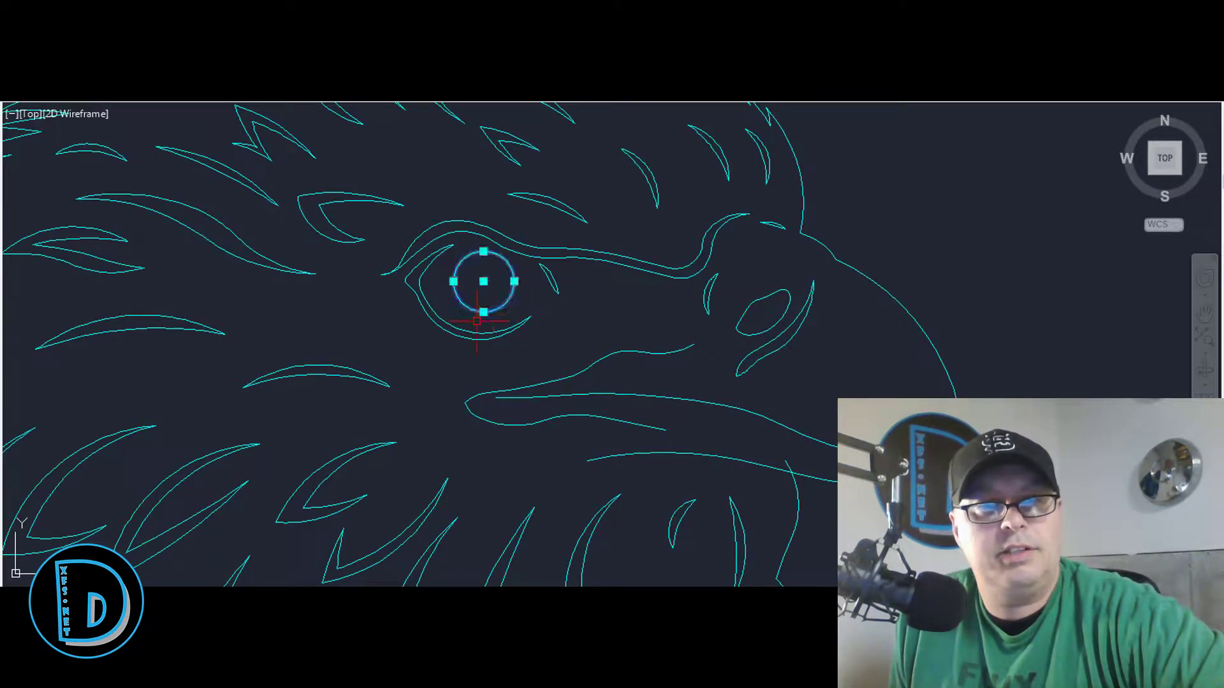
left_click(514, 281)
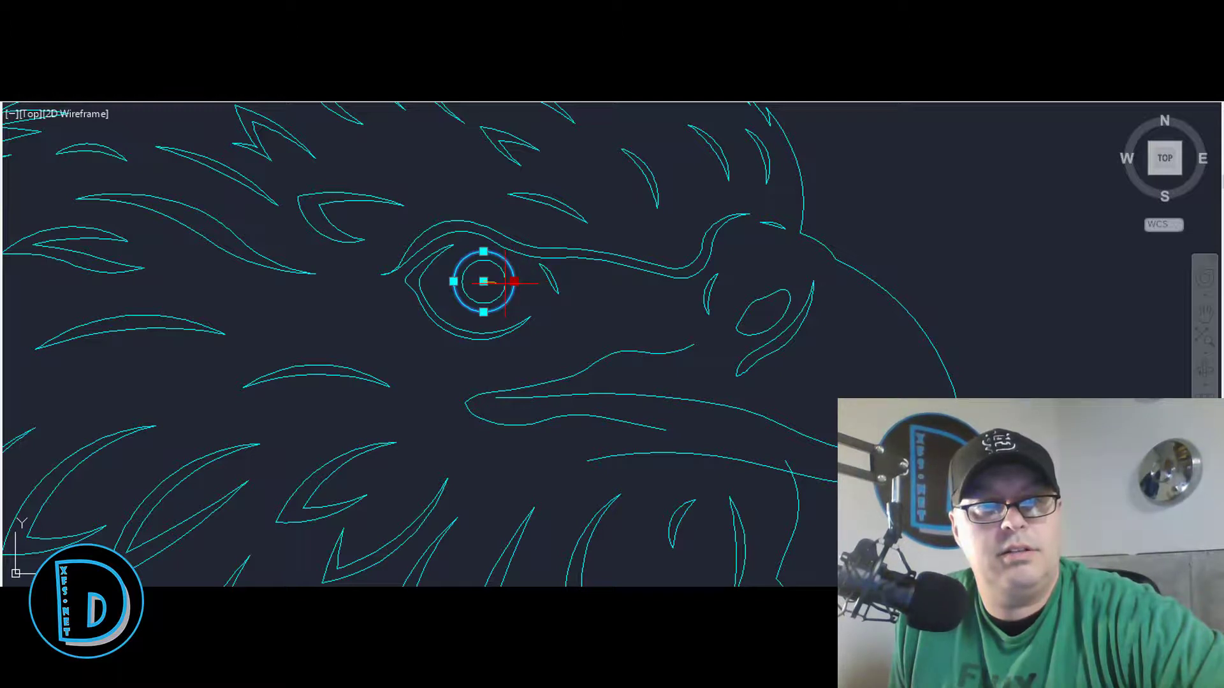
key("Escape")
scroll(542, 290, "down", 8)
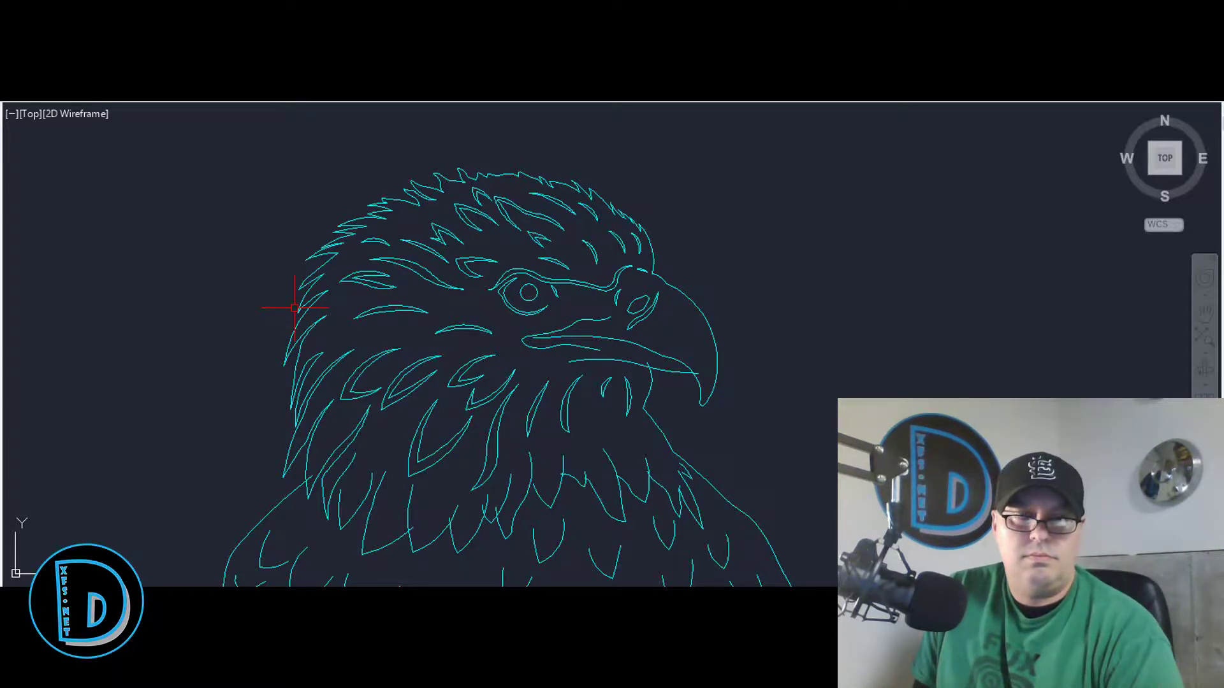
Step: Undo the eye edits back to the full iris curves on both sides and the original small pupil
scroll(505, 182, "down", 2)
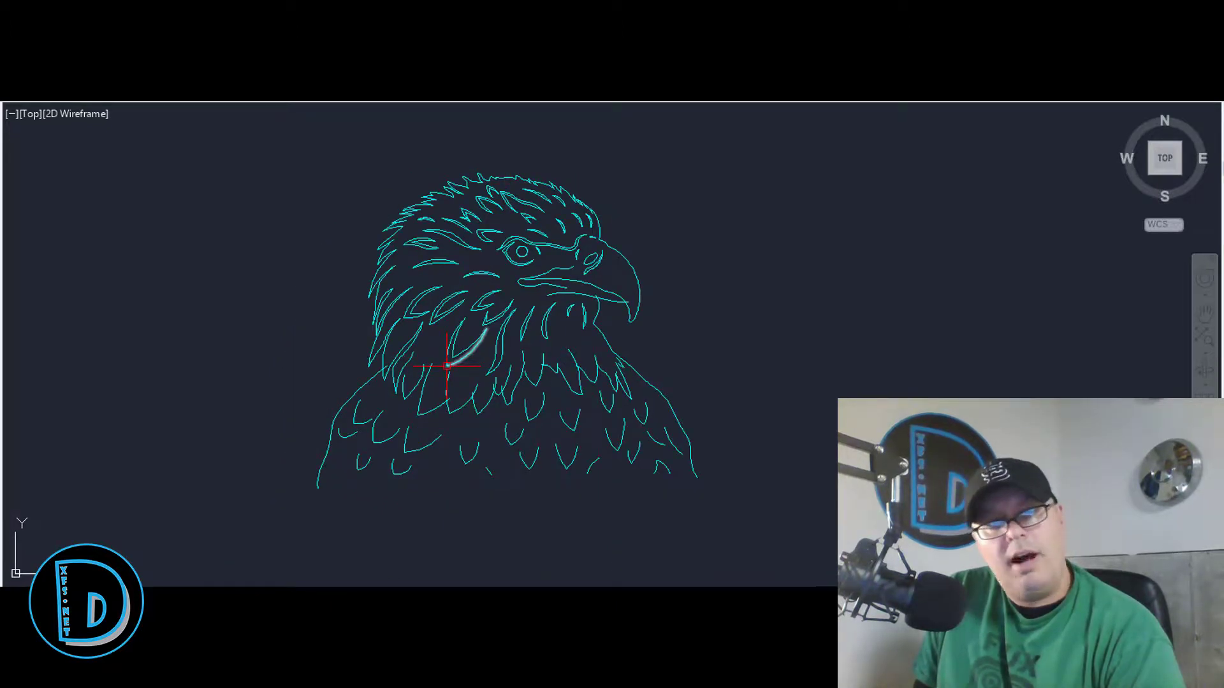
scroll(590, 233, "up", 2)
scroll(457, 258, "up", 3)
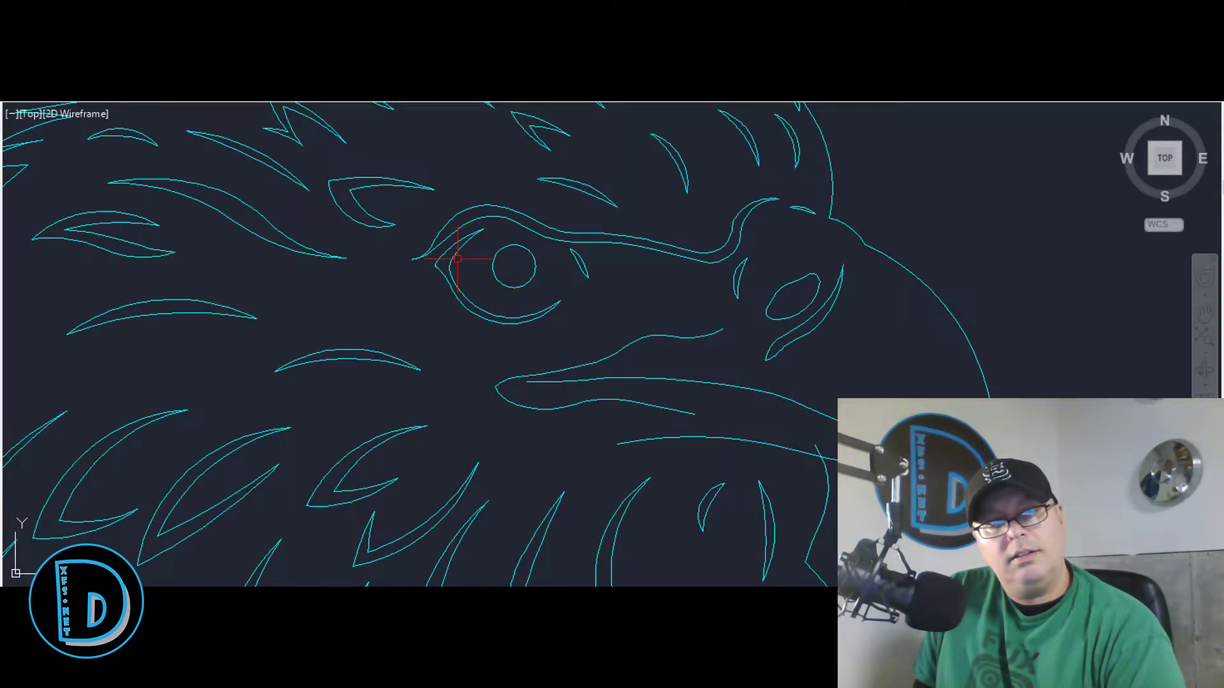
scroll(456, 258, "down", 3)
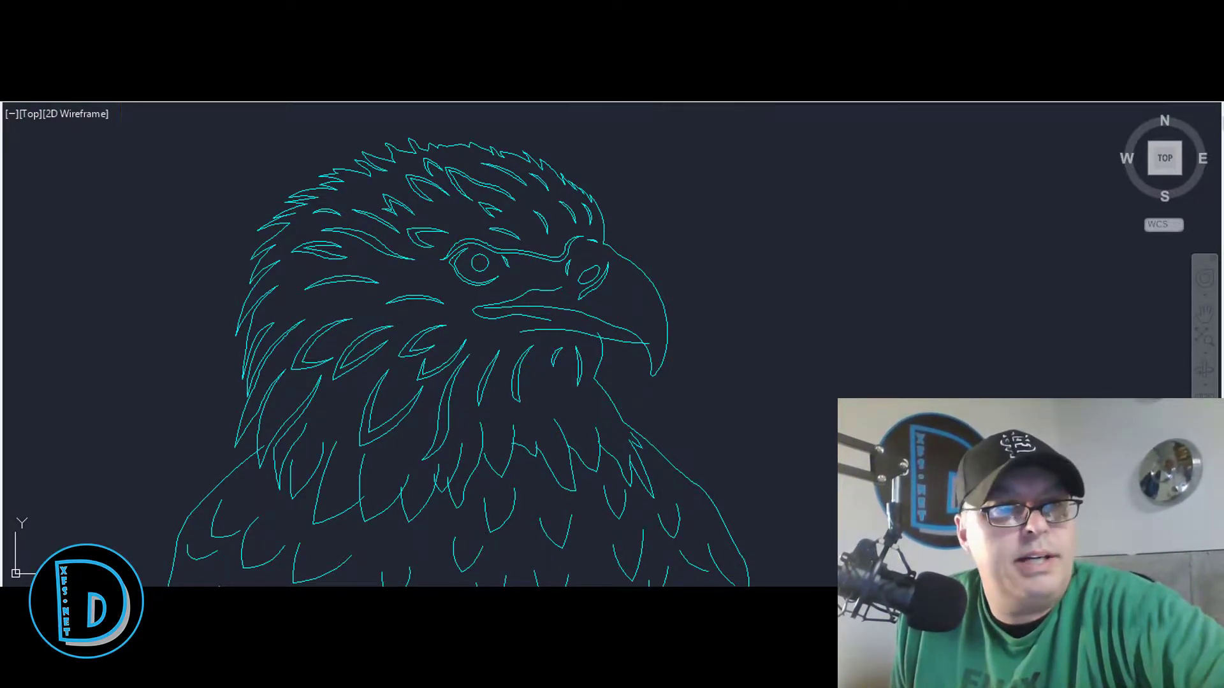
scroll(491, 250, "up", 8)
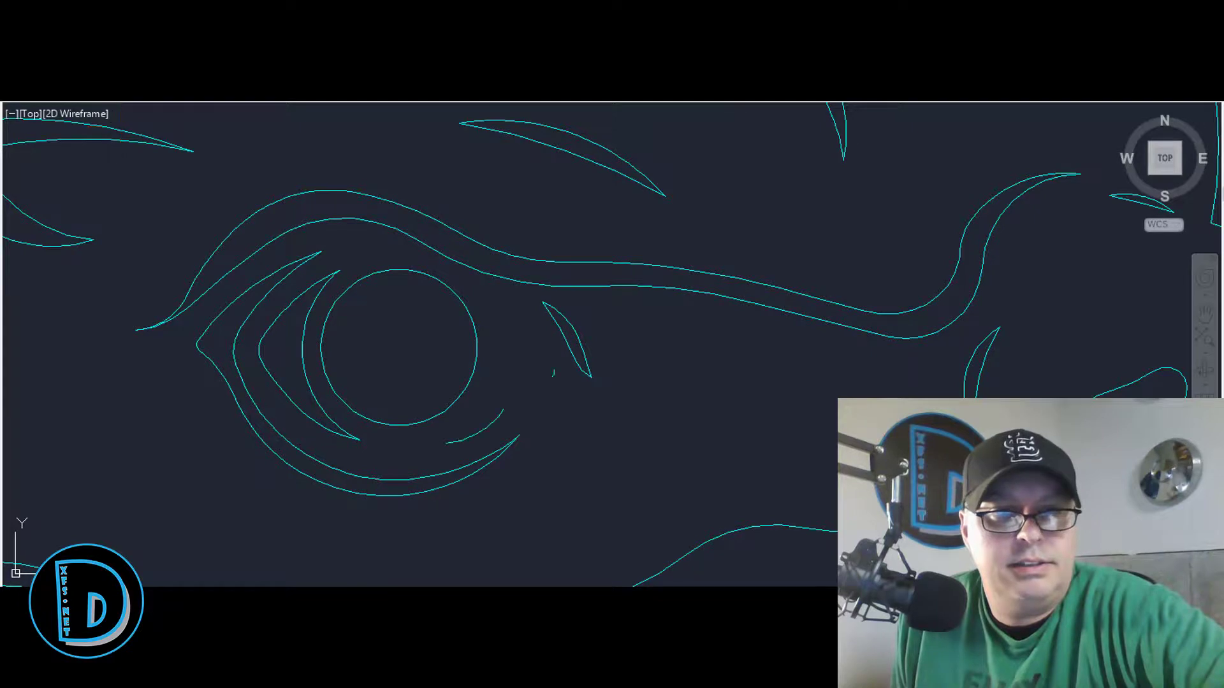
scroll(122, 126, "down", 5)
scroll(122, 126, "up", 5)
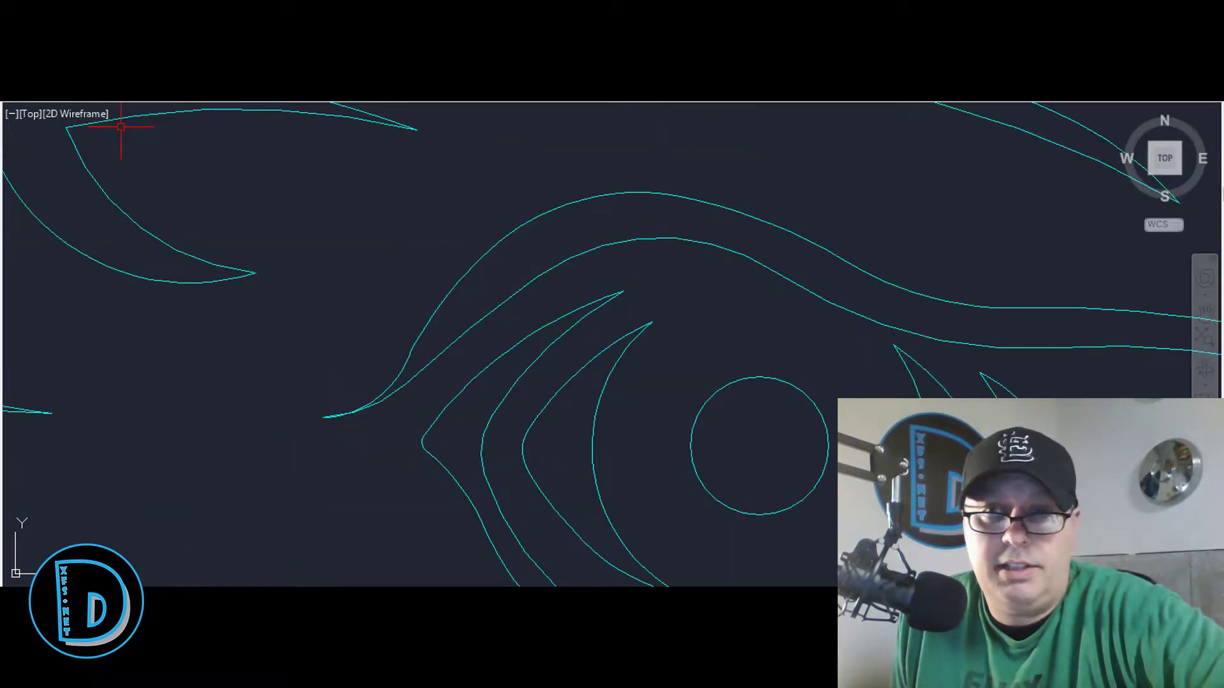
scroll(614, 179, "down", 4)
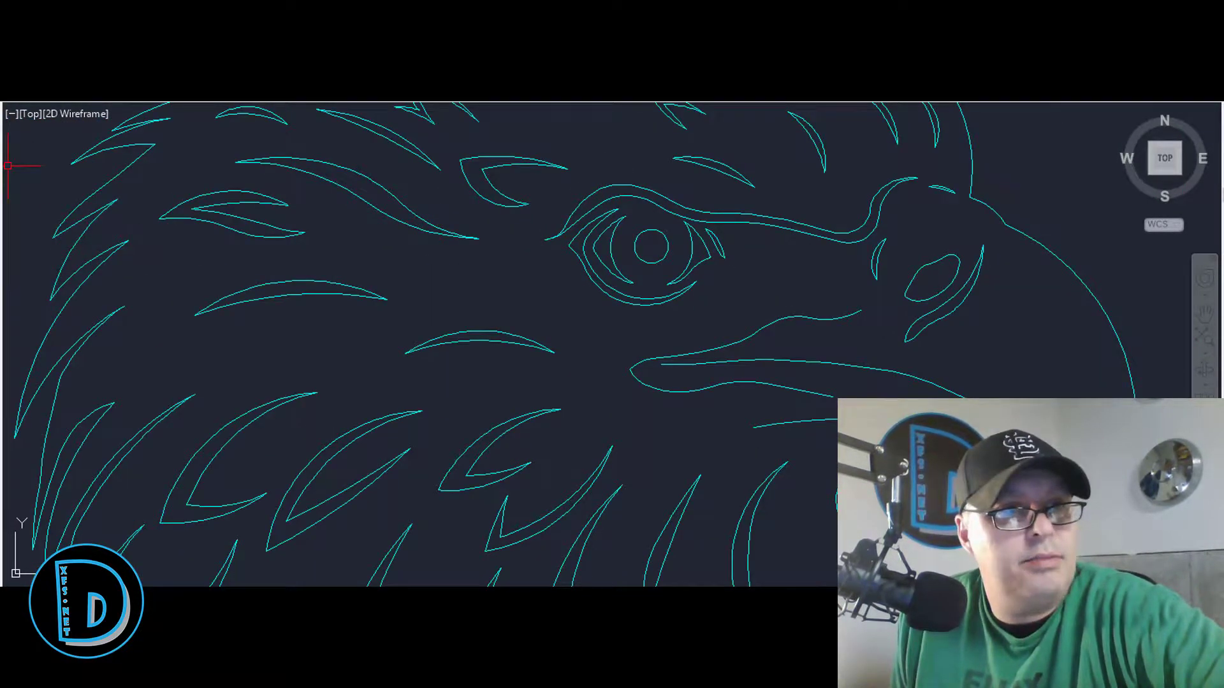
Step: Copy the whole eye, including its lids and iris curves, to the empty space beyond the beak
left_click(555, 187)
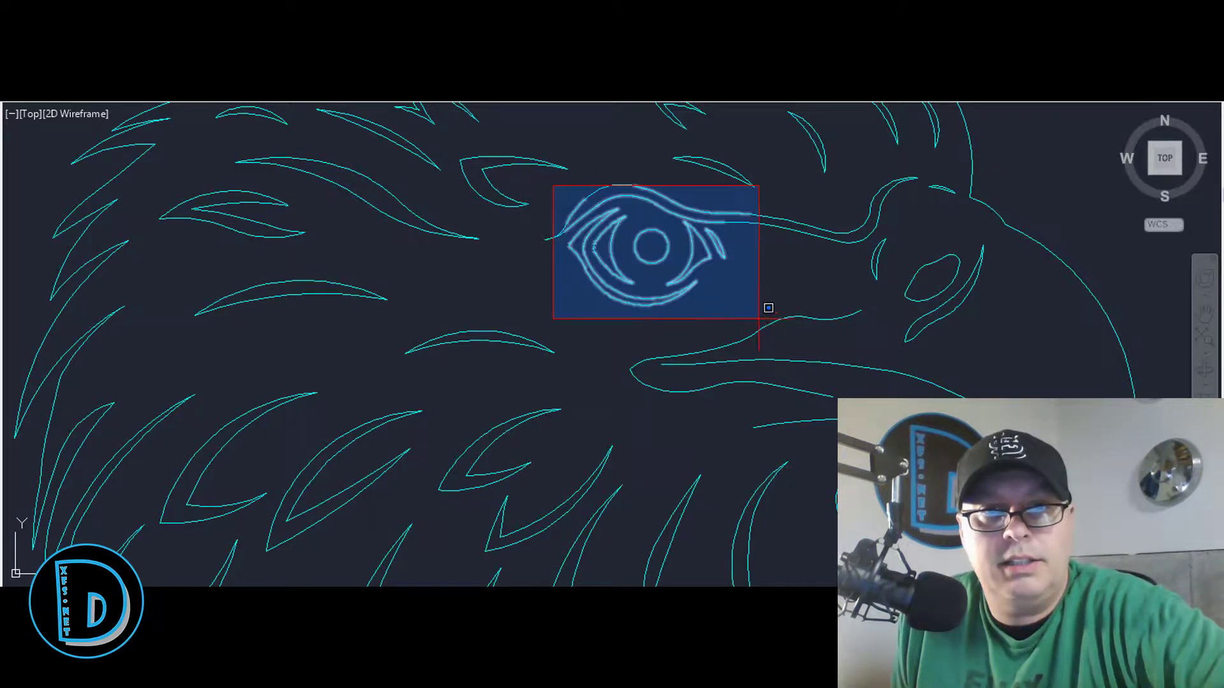
left_click(765, 310)
scroll(616, 284, "down", 3)
left_click(866, 236)
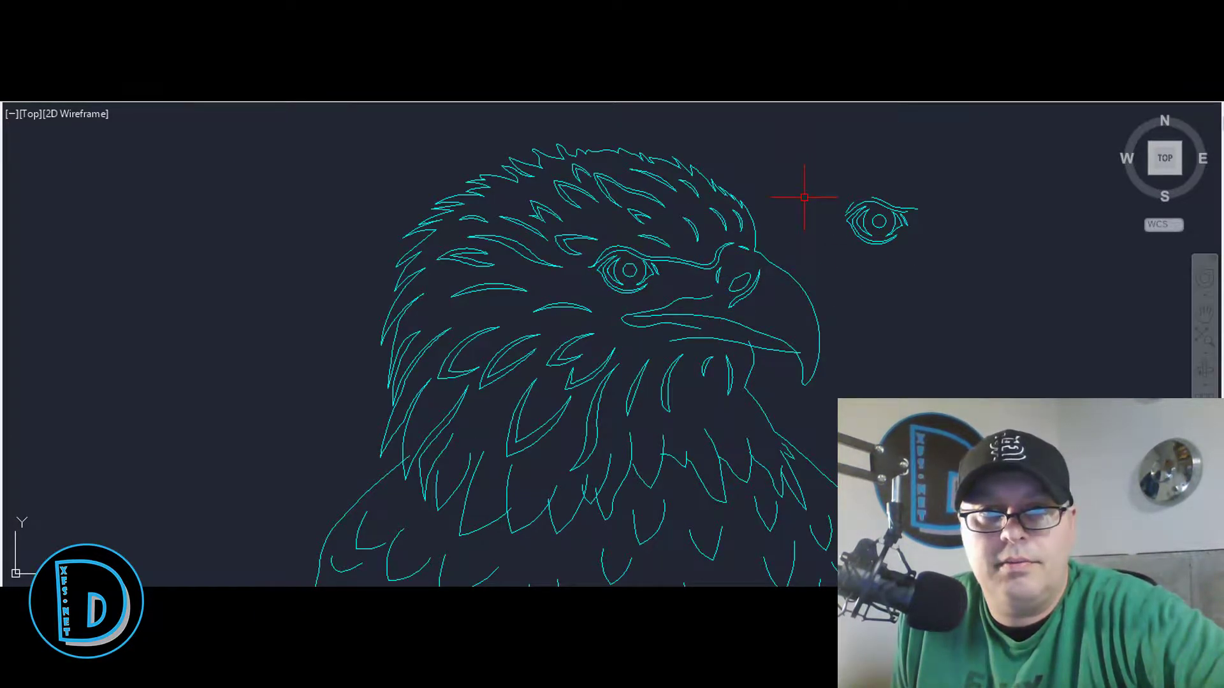
Step: Erase the iris curves on both sides of the pupil in the head's eye, keeping the pupil circle and outer eyelids
scroll(726, 249, "up", 4)
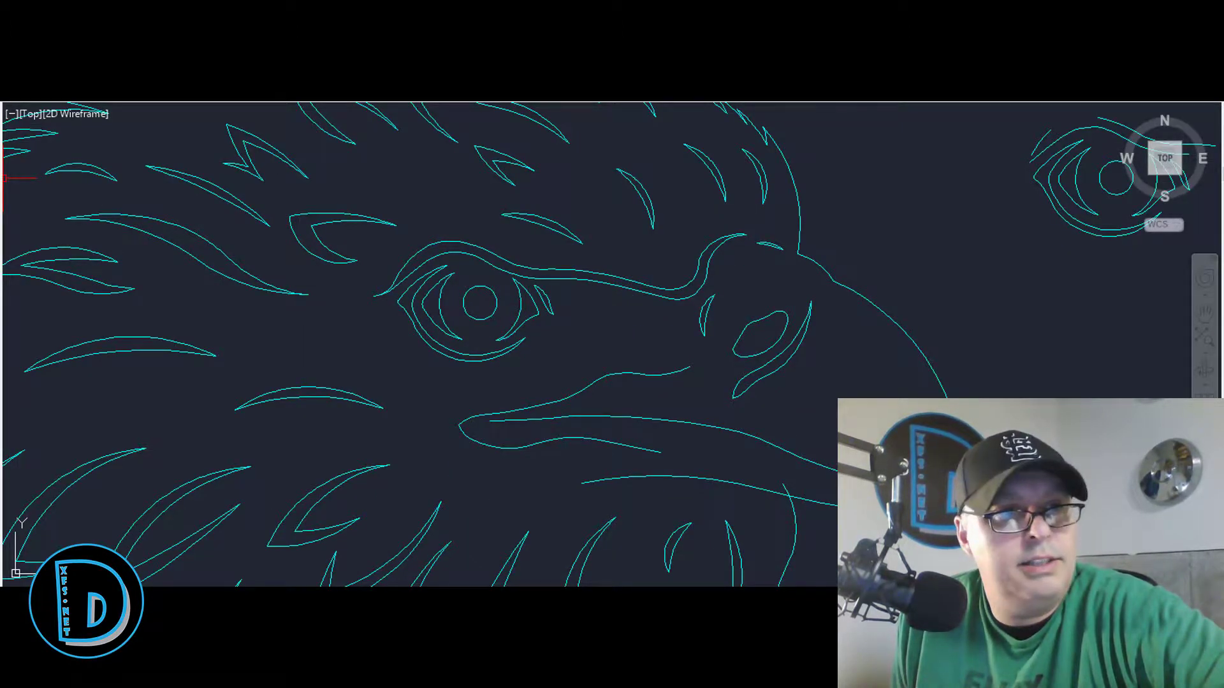
scroll(496, 273, "up", 2)
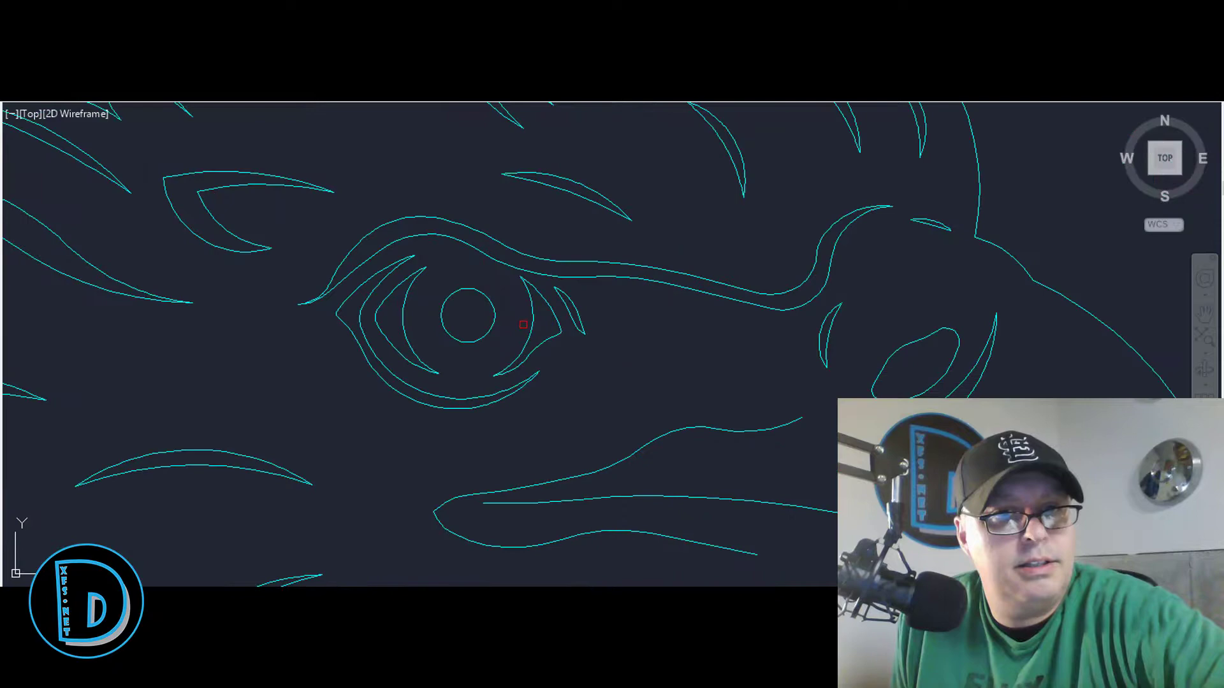
left_click(555, 352)
left_click(518, 295)
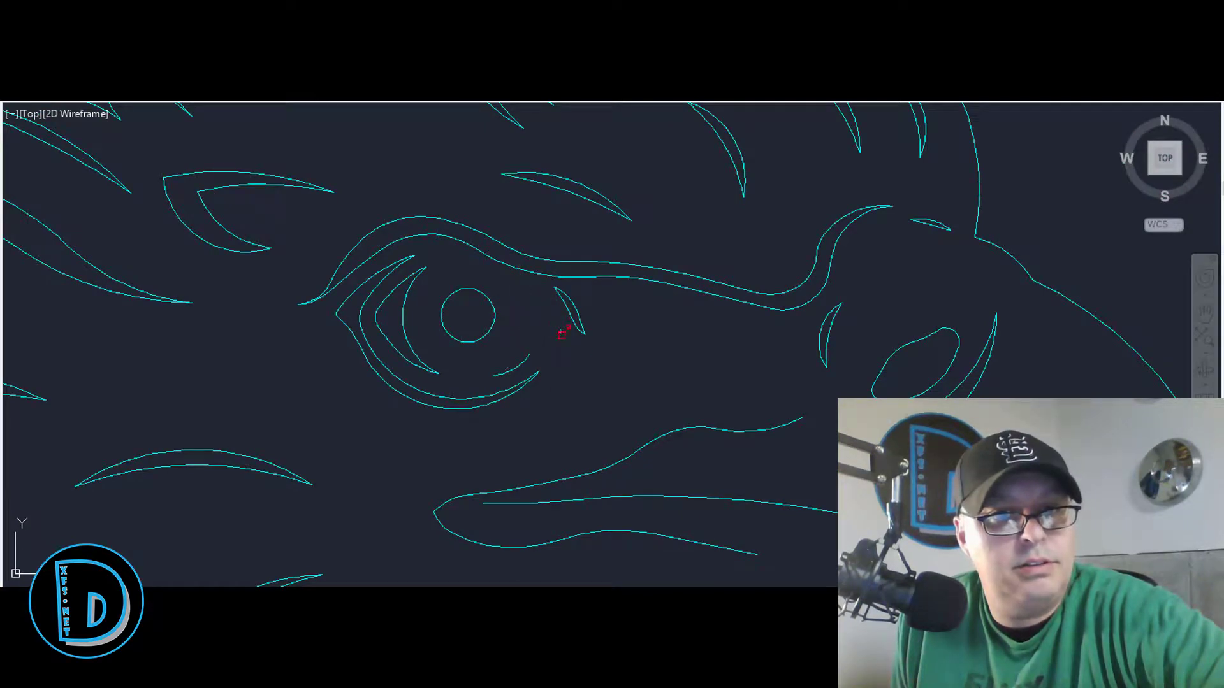
left_click(513, 370)
left_click(418, 358)
key("Return")
left_click(485, 336)
left_click(483, 319)
key("Escape")
scroll(299, 205, "down", 2)
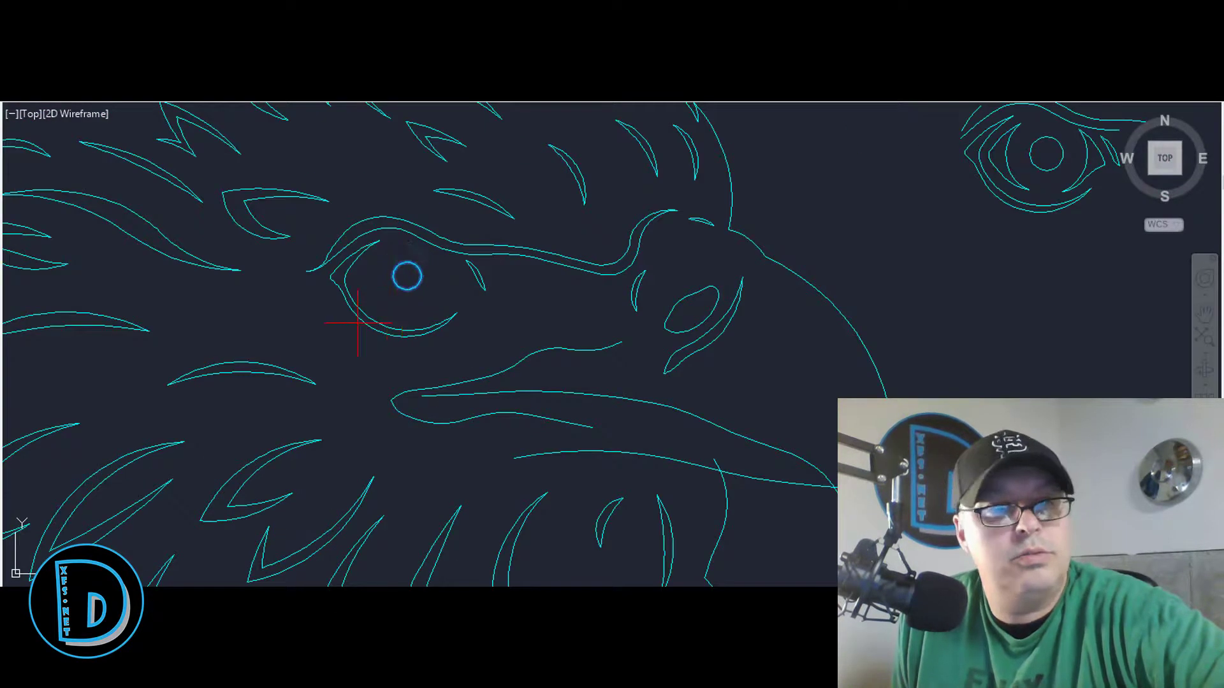
key("ctrl+z")
Step: Try copying the iris crescent behind the pupil from the spare eye back into the head's eye
scroll(251, 262, "down", 5)
scroll(322, 254, "up", 4)
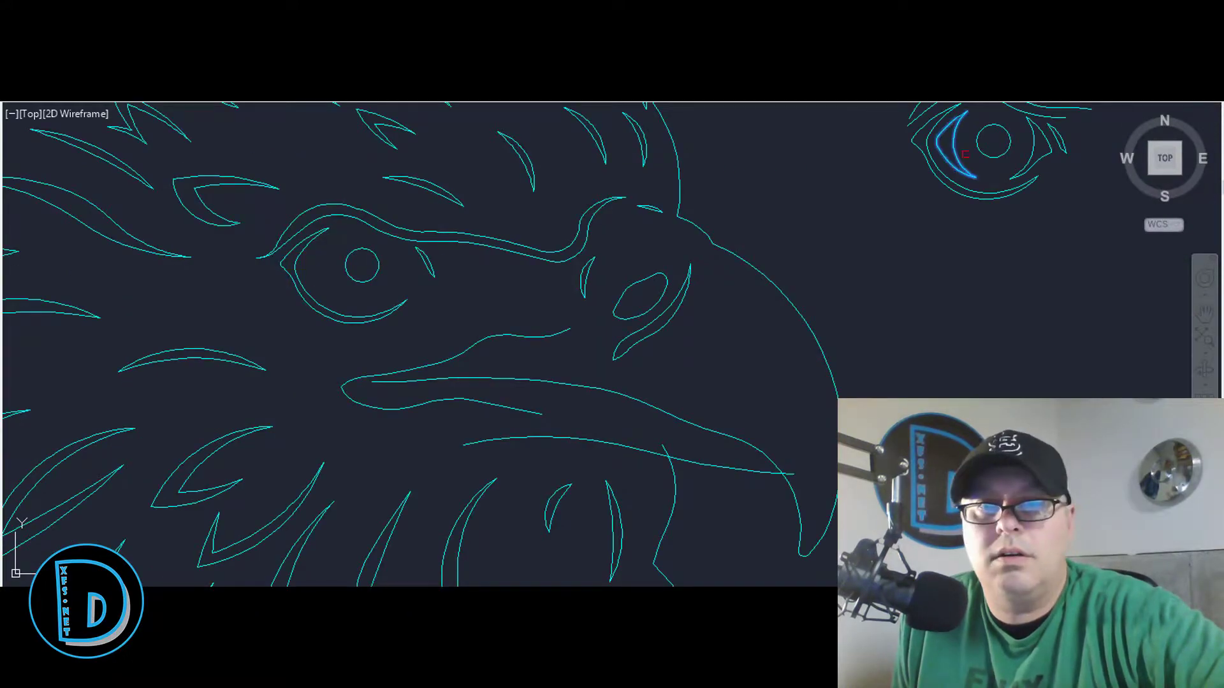
scroll(300, 364, "down", 2)
scroll(727, 218, "up", 10)
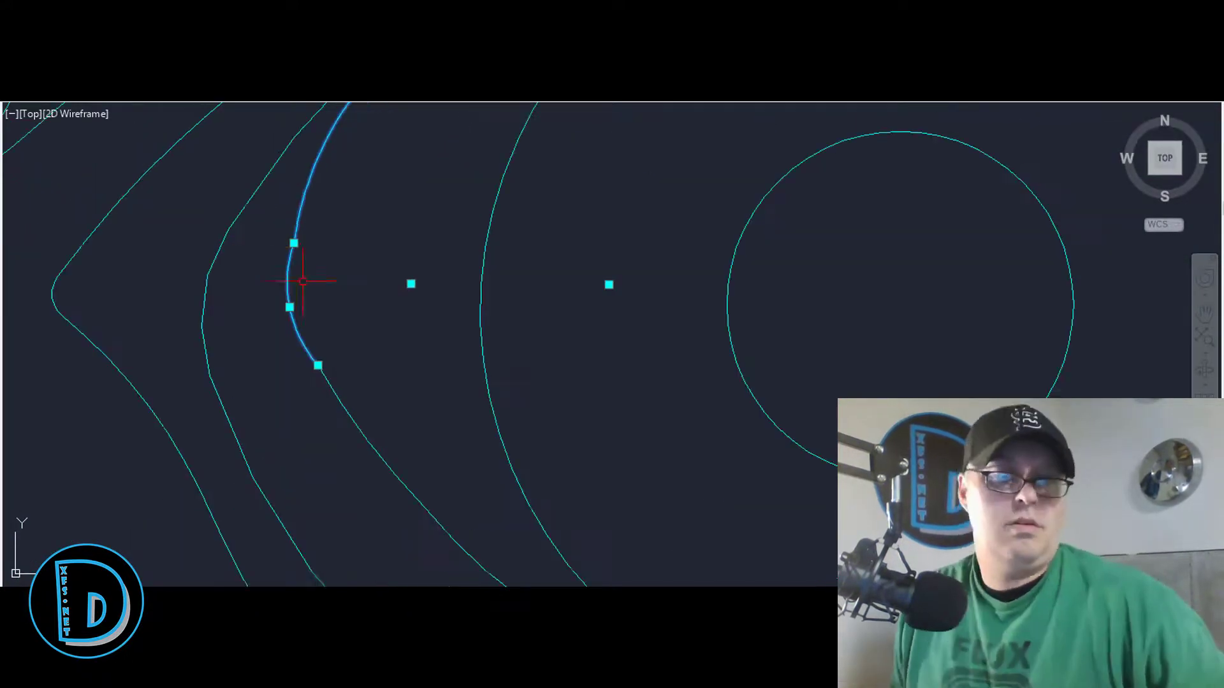
scroll(303, 281, "down", 8)
scroll(391, 322, "up", 7)
key("Escape")
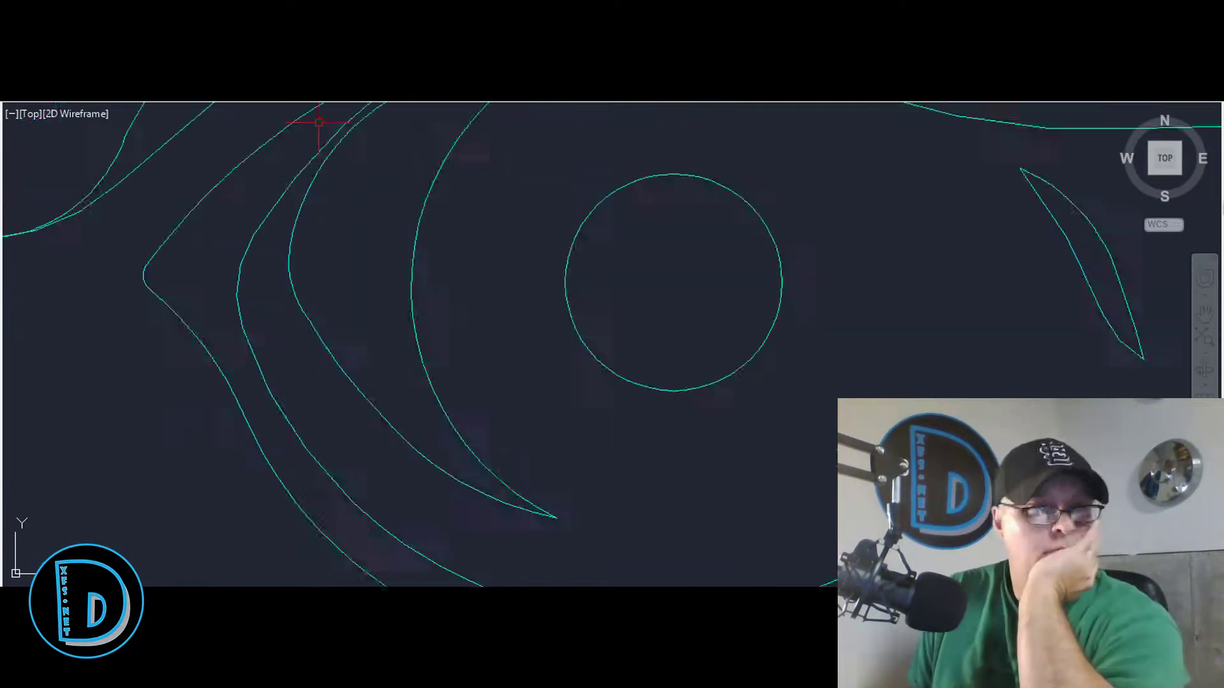
Step: Copy the iris circle from the spare eye into the head's eye, centred on the pupil
scroll(258, 288, "down", 10)
scroll(241, 286, "up", 4)
left_click(1030, 197)
key("Return")
left_click(1004, 170)
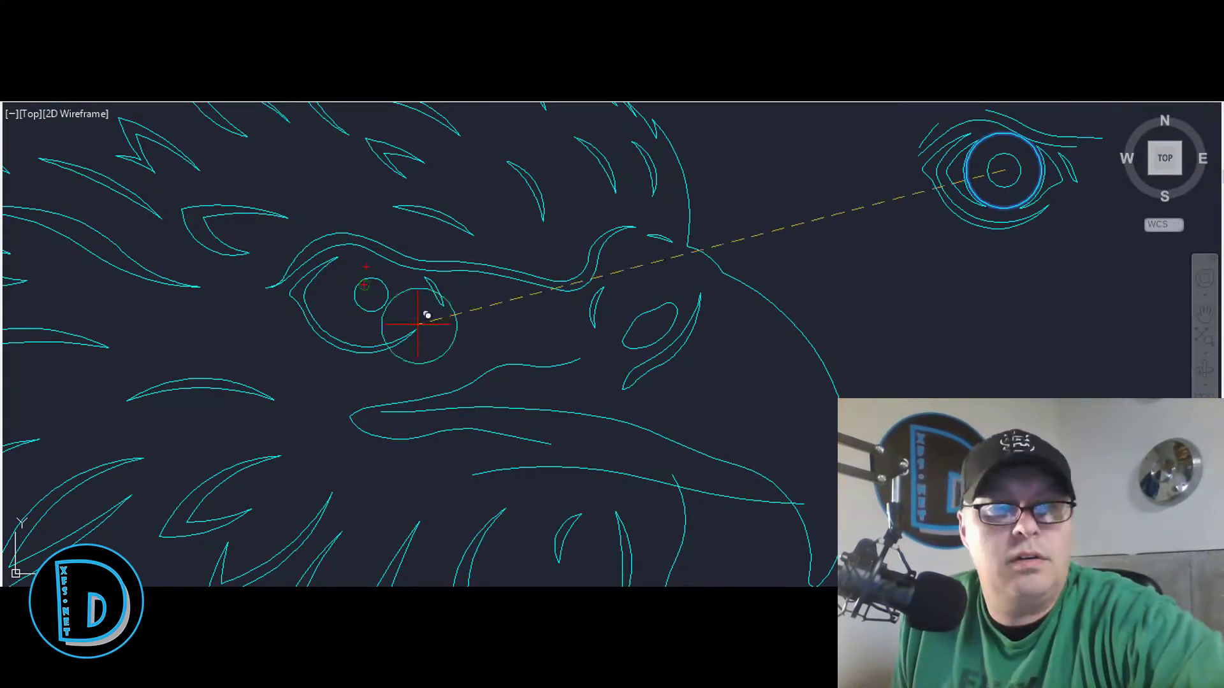
left_click(370, 294)
key("Escape")
Step: Examine how the iris circle fits between the eyelids, up close and in the whole head
scroll(357, 369, "up", 2)
scroll(369, 314, "down", 8)
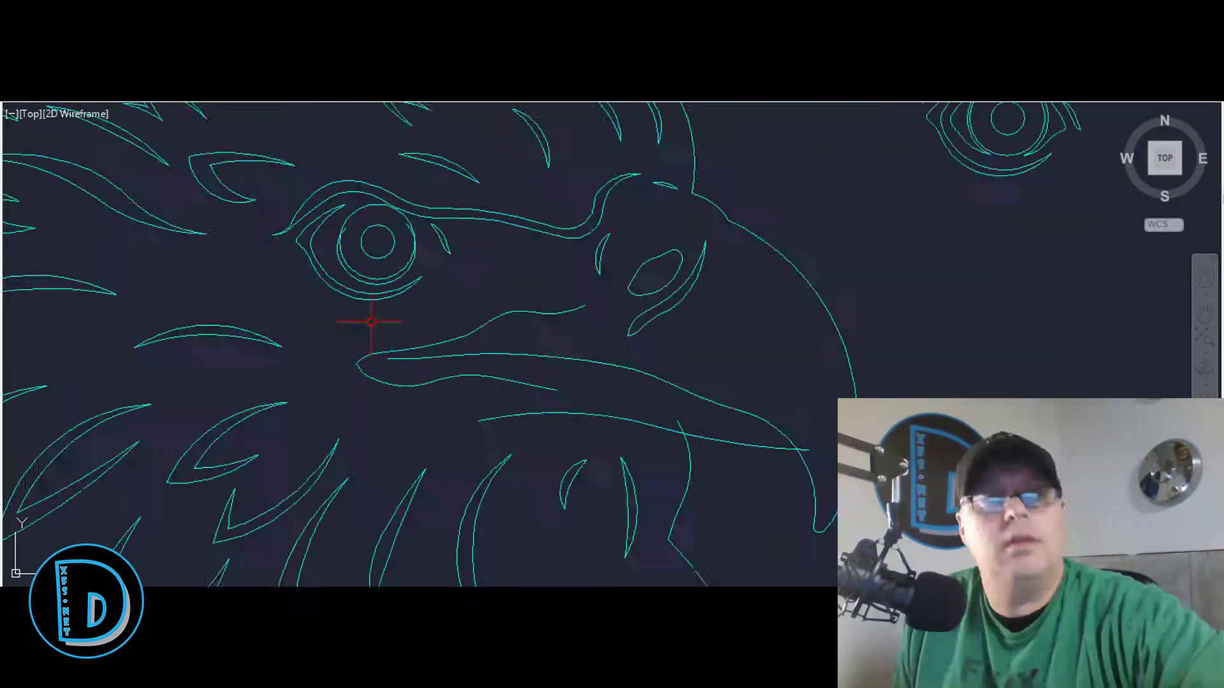
scroll(404, 241, "up", 5)
scroll(314, 365, "down", 6)
scroll(5, 202, "up", 8)
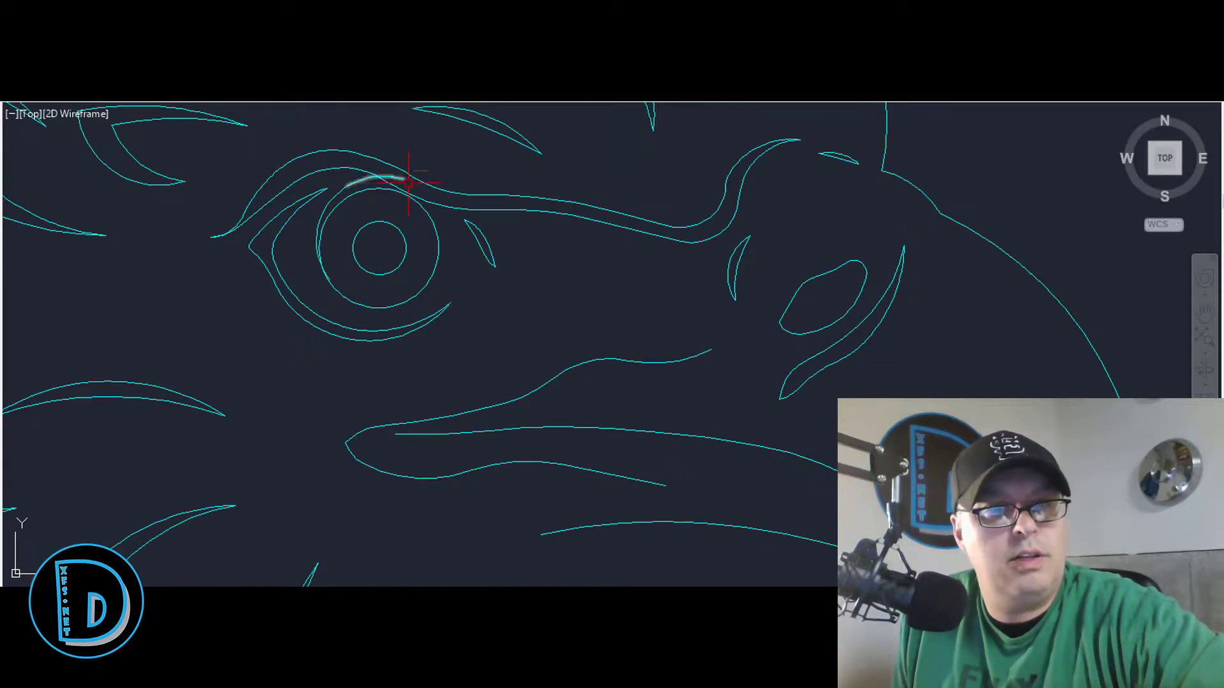
scroll(409, 183, "down", 8)
scroll(429, 438, "up", 6)
scroll(295, 316, "down", 6)
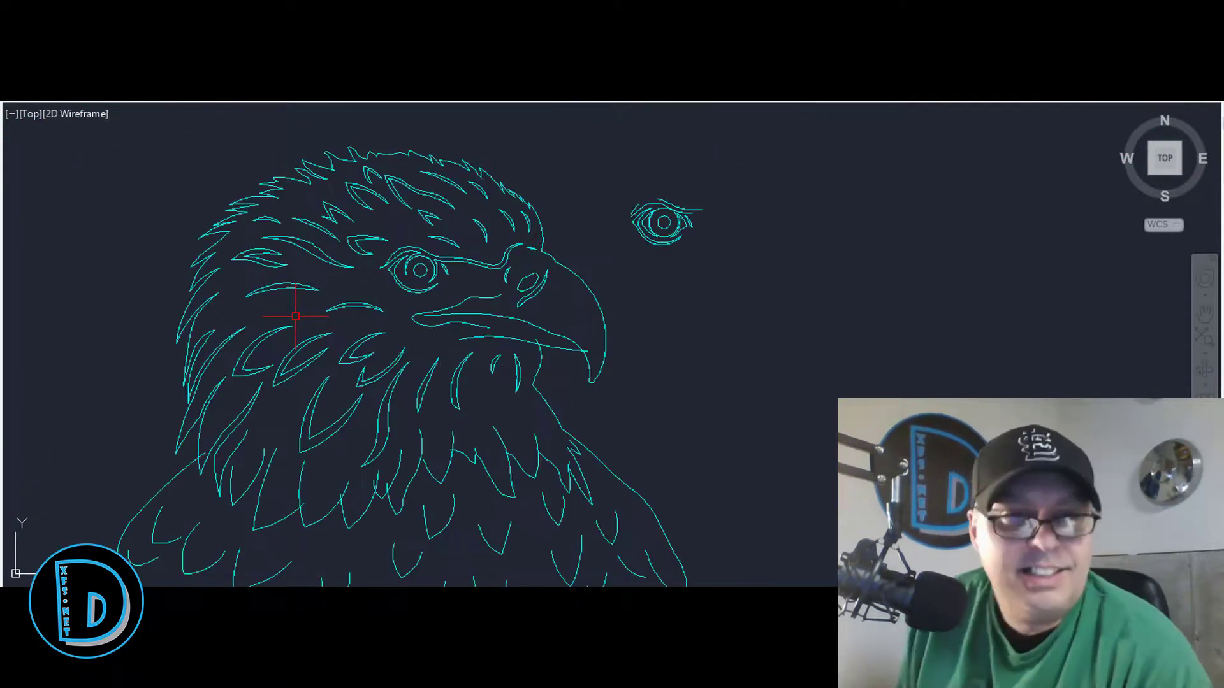
scroll(450, 287, "up", 4)
scroll(301, 205, "down", 7)
scroll(246, 182, "up", 6)
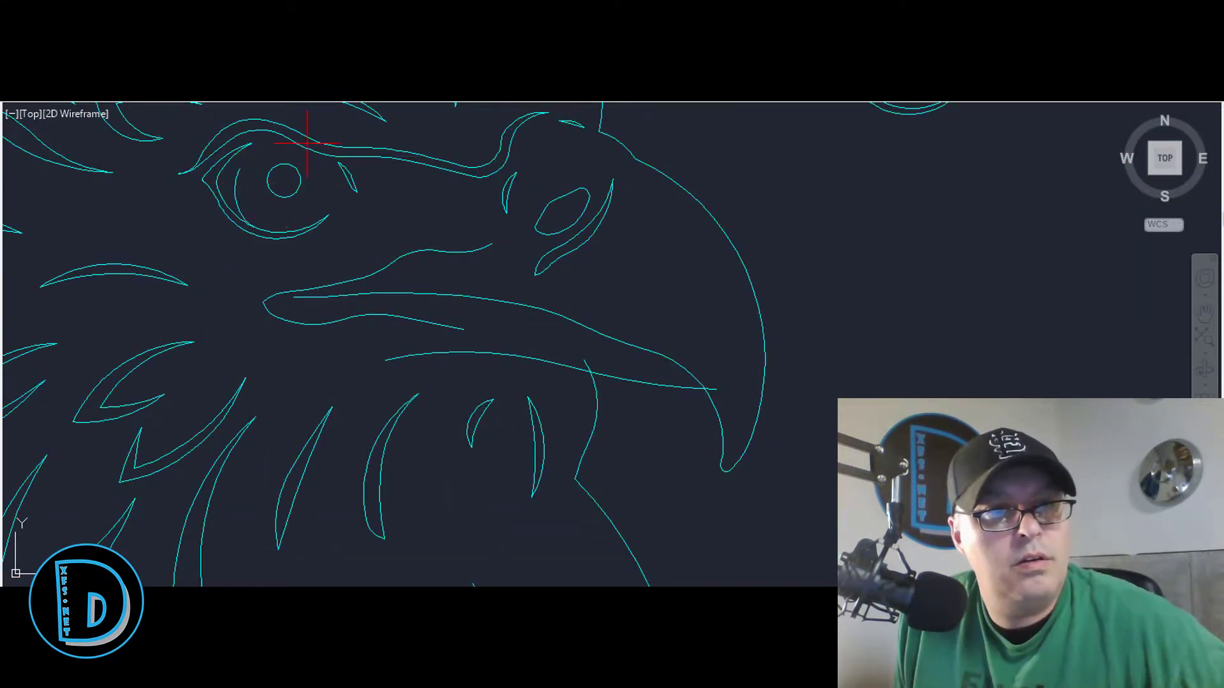
Step: Add a short iris arc on the beak side of the pupil, starting at the upper eyelid
scroll(307, 143, "up", 4)
left_click(377, 323)
left_click(347, 270)
left_click(153, 391)
key("Escape")
scroll(195, 328, "down", 4)
scroll(235, 268, "down", 4)
scroll(250, 265, "up", 4)
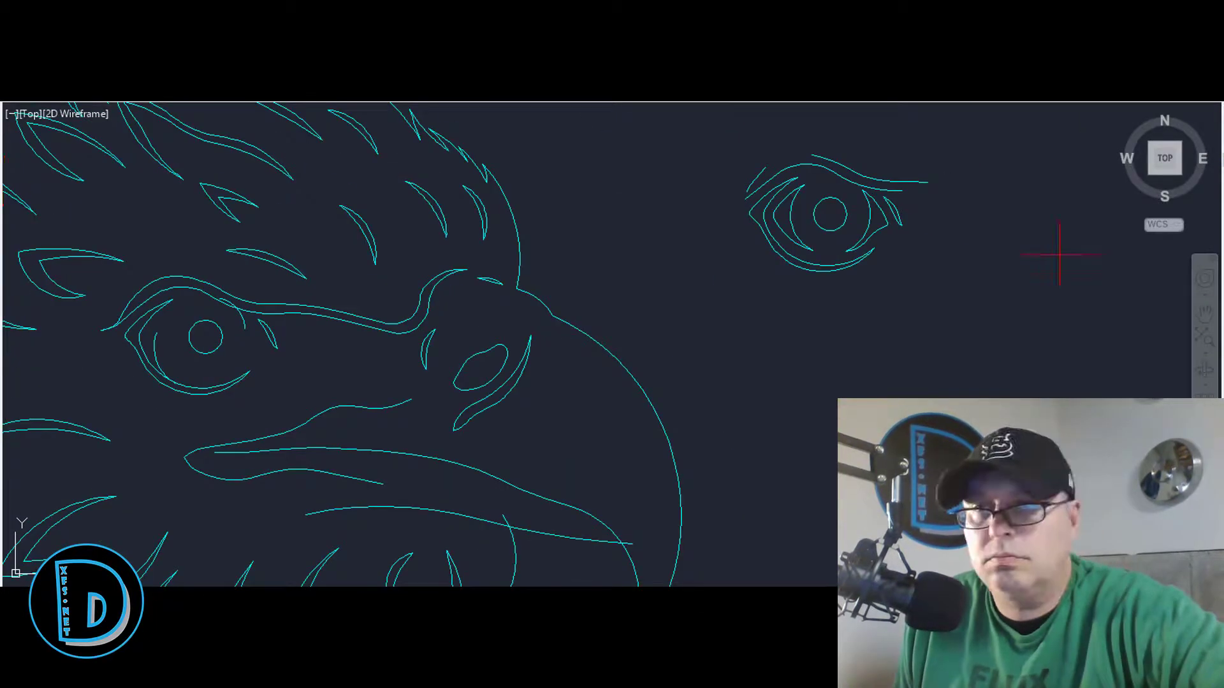
Step: Copy the spare eye's iris circle by its centre onto the centre of the pupil in the head's eye
scroll(874, 284, "down", 2)
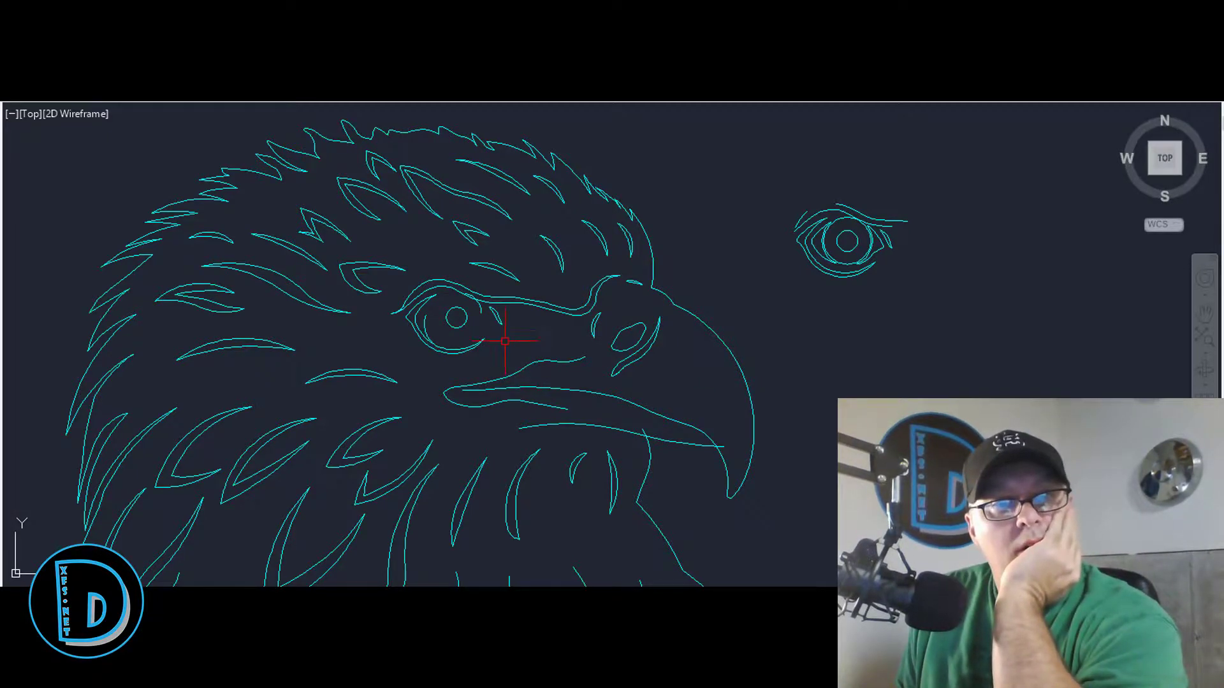
scroll(505, 341, "up", 2)
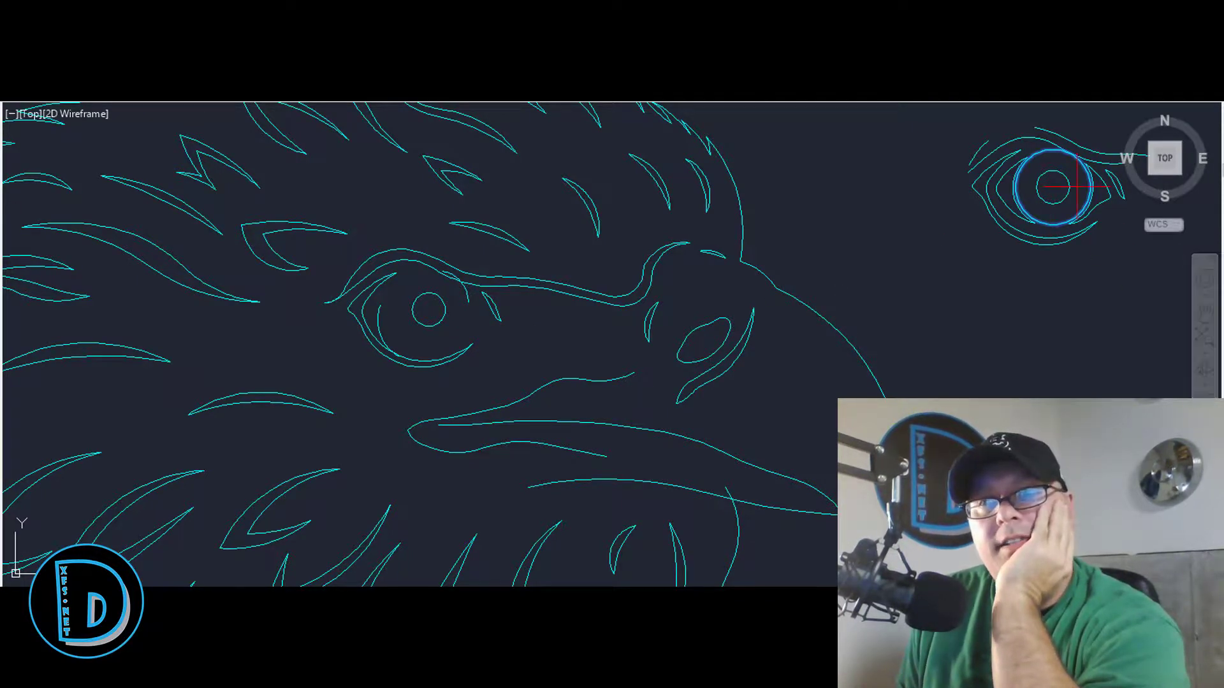
left_click(1053, 187)
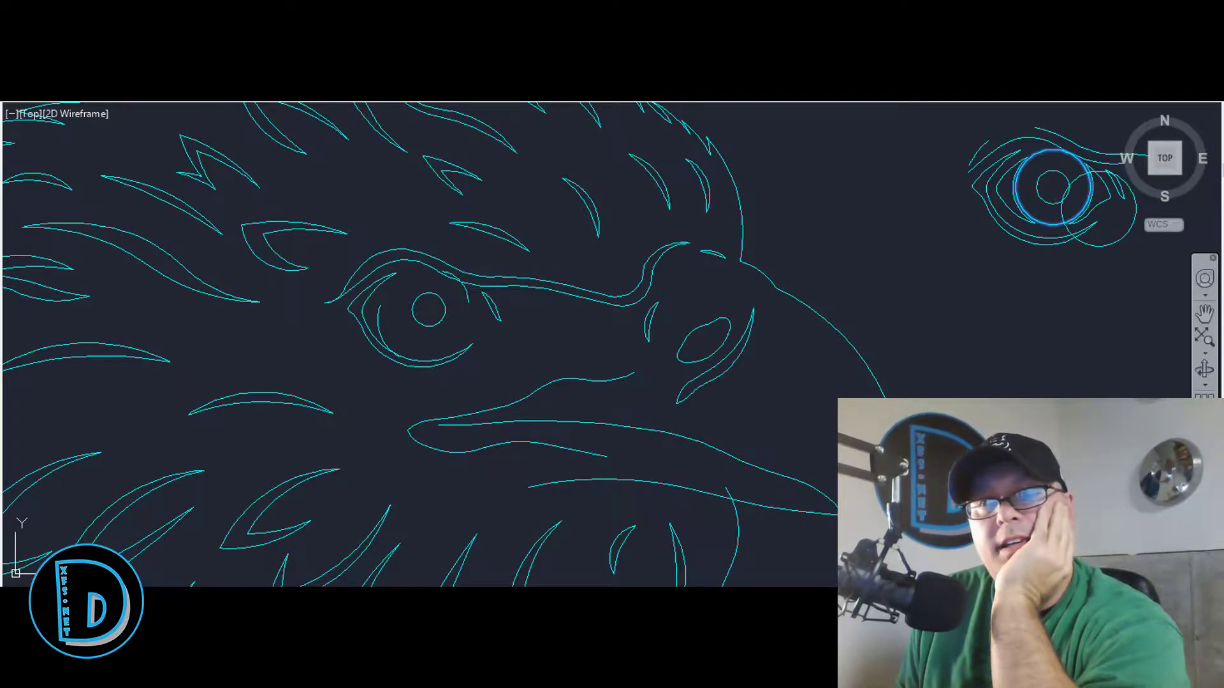
left_click(429, 310)
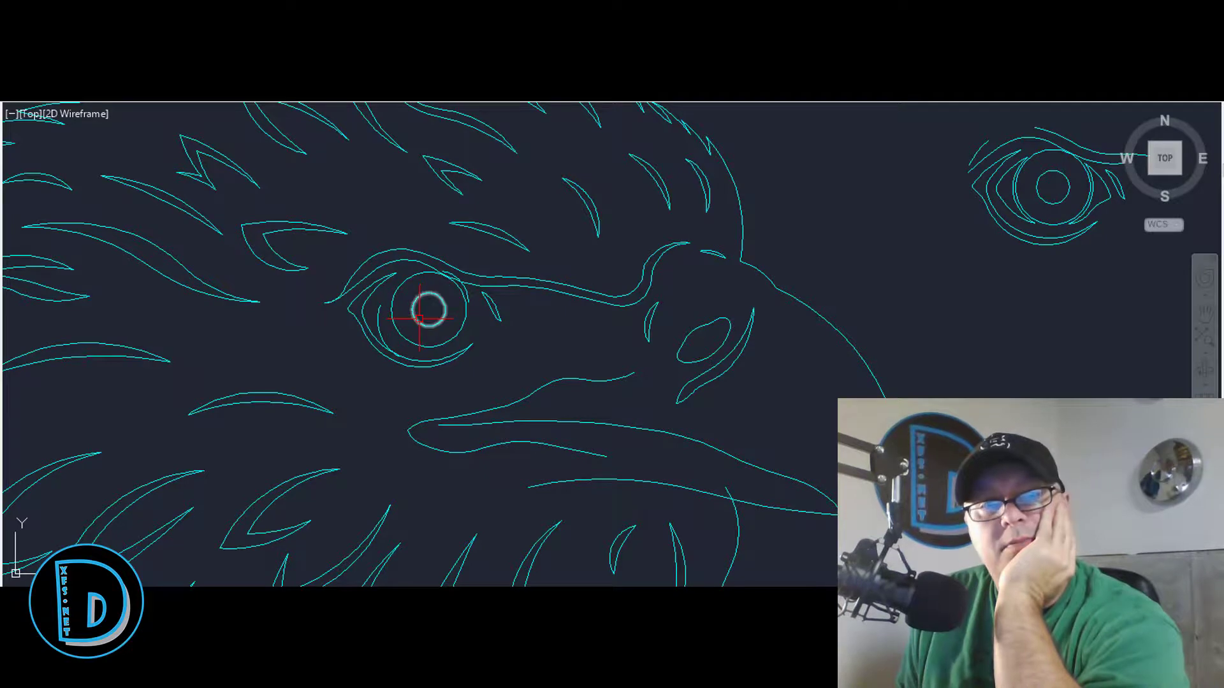
Step: Stretch the upper end of the arc behind the iris onto the iris circle and add a second arc from there to the lower eyelid
scroll(419, 318, "up", 2)
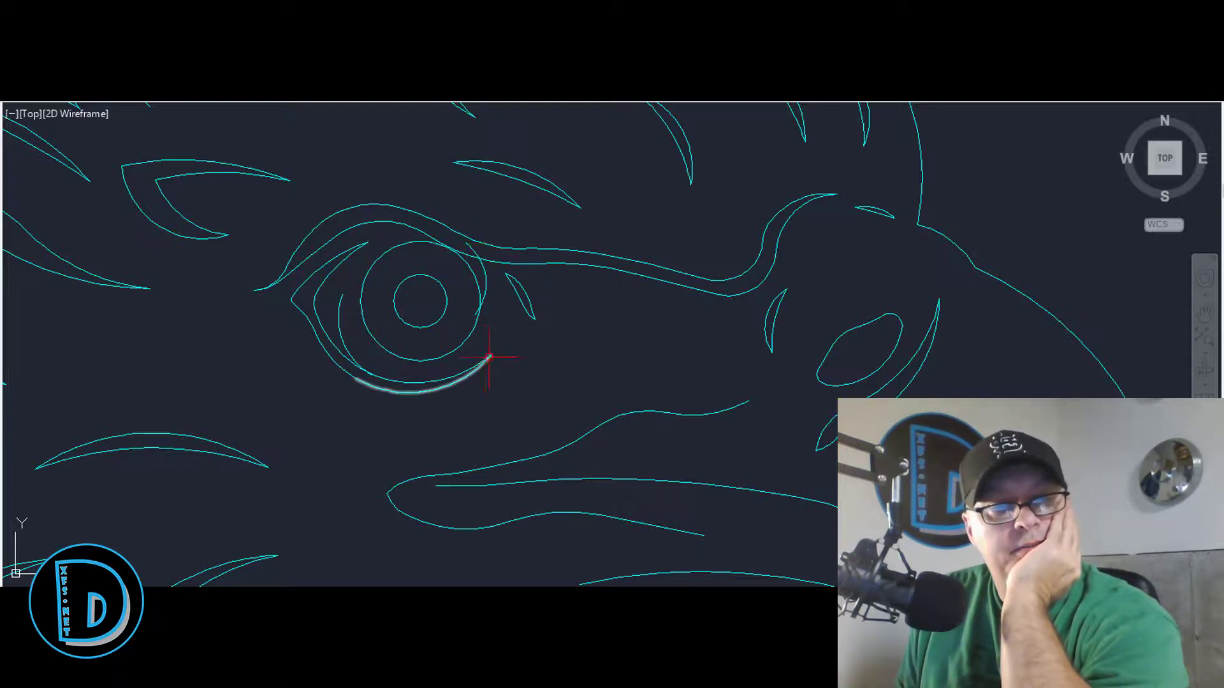
scroll(446, 259, "up", 5)
scroll(445, 235, "down", 3)
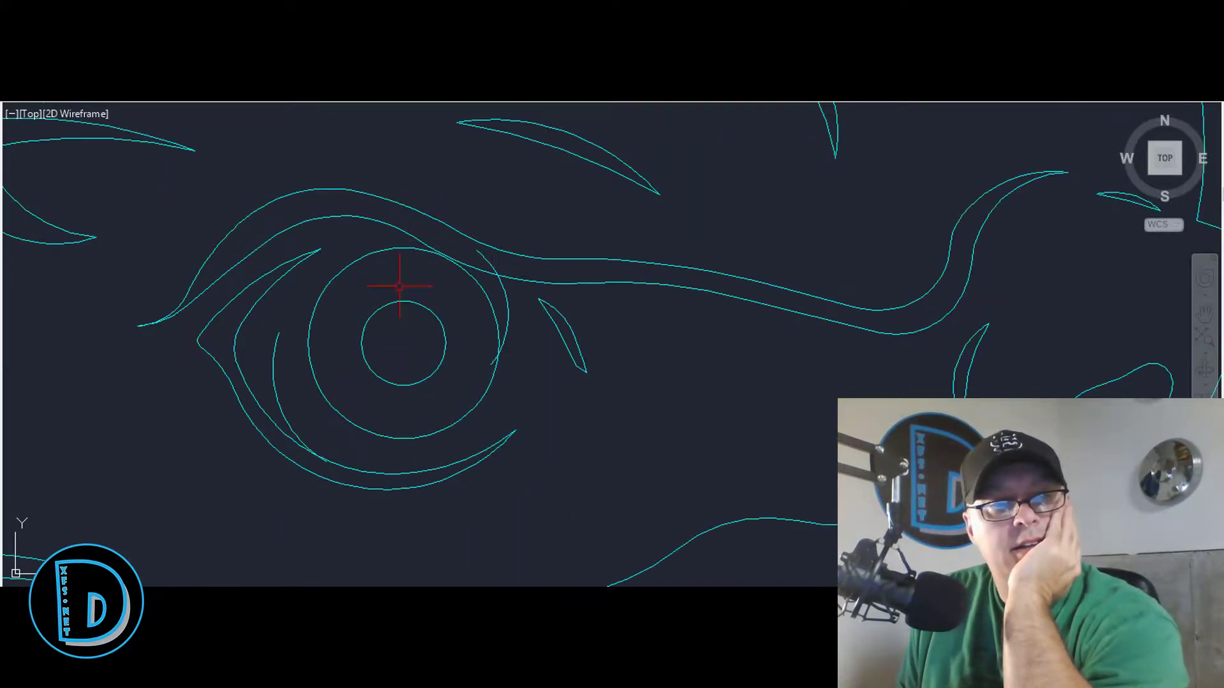
left_click(274, 350)
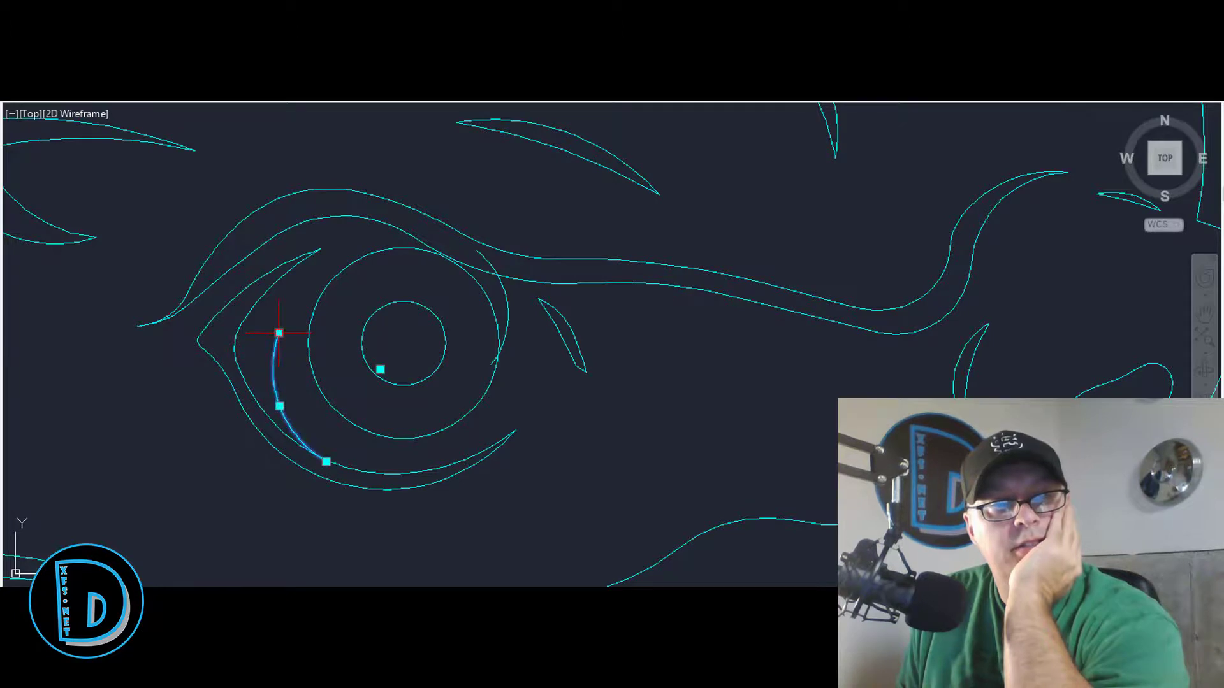
left_click(279, 332)
left_click(321, 297)
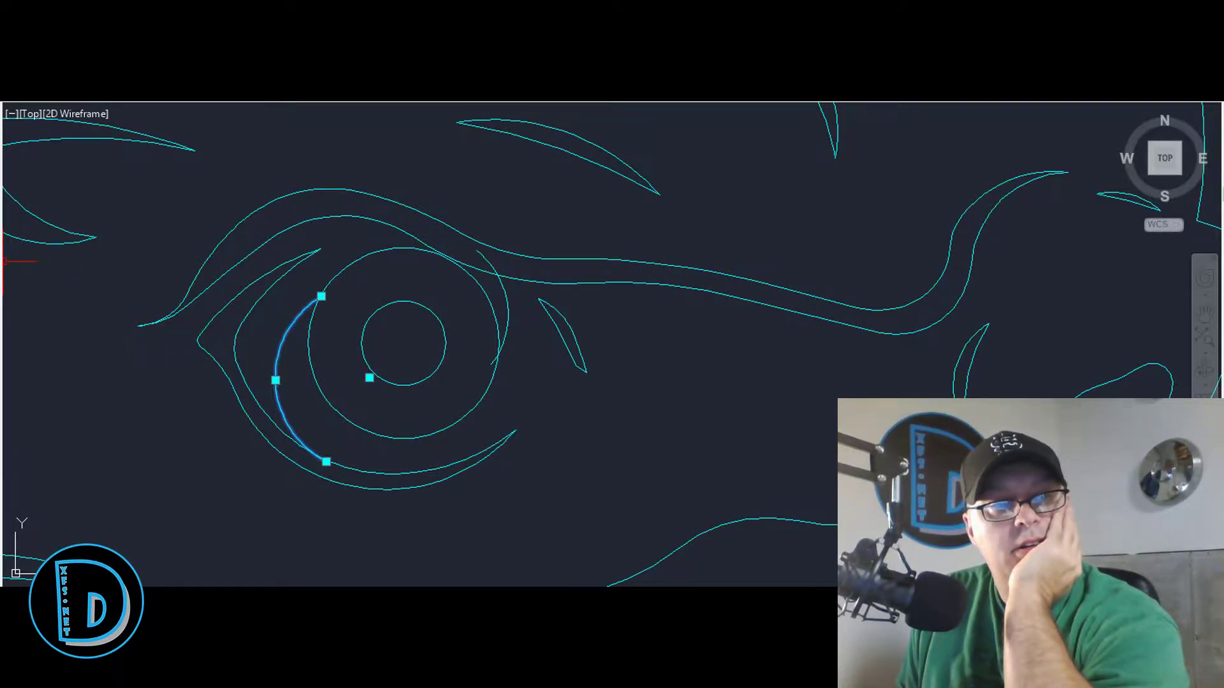
key("Escape")
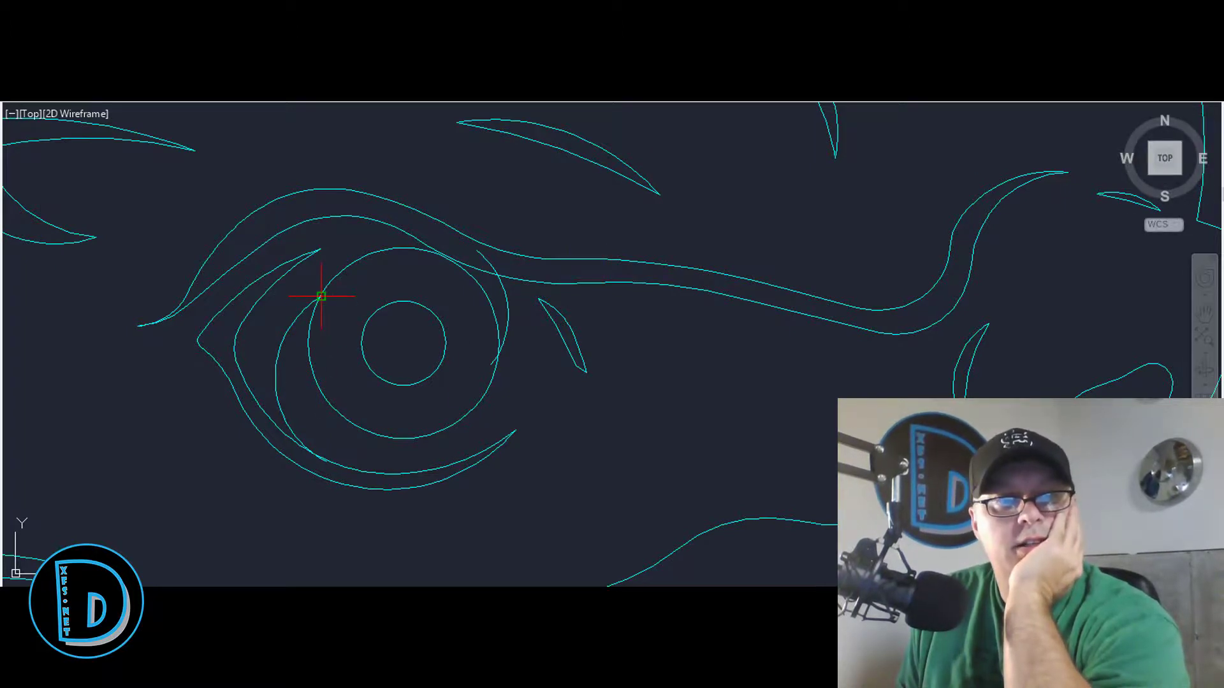
left_click(320, 422)
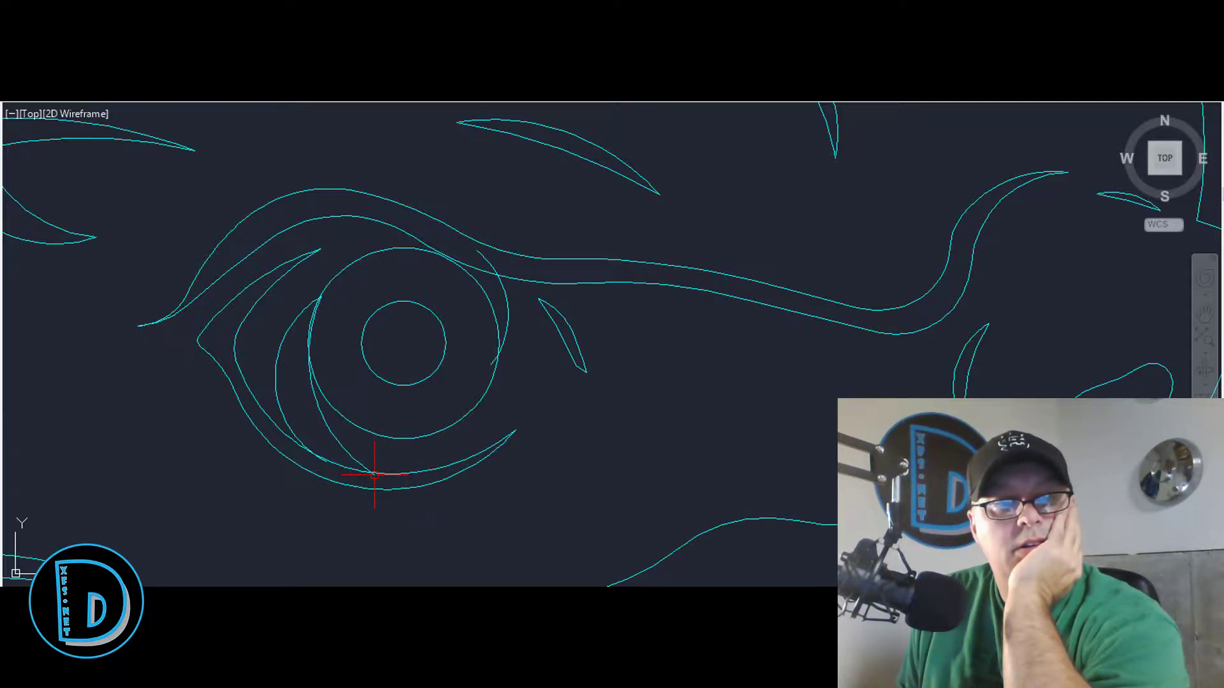
Step: Stretch the lower end of the outer arc behind the iris back along the lower eyelid's inner line
scroll(295, 444, "down", 3)
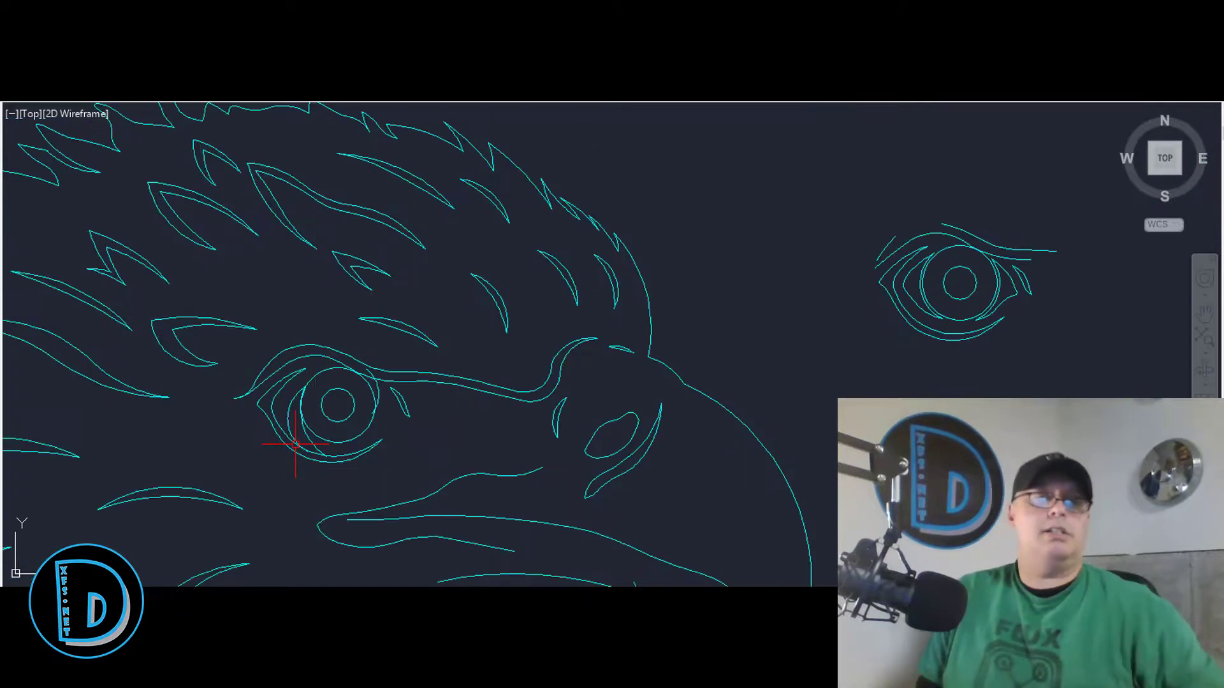
scroll(297, 444, "up", 3)
left_click(298, 444)
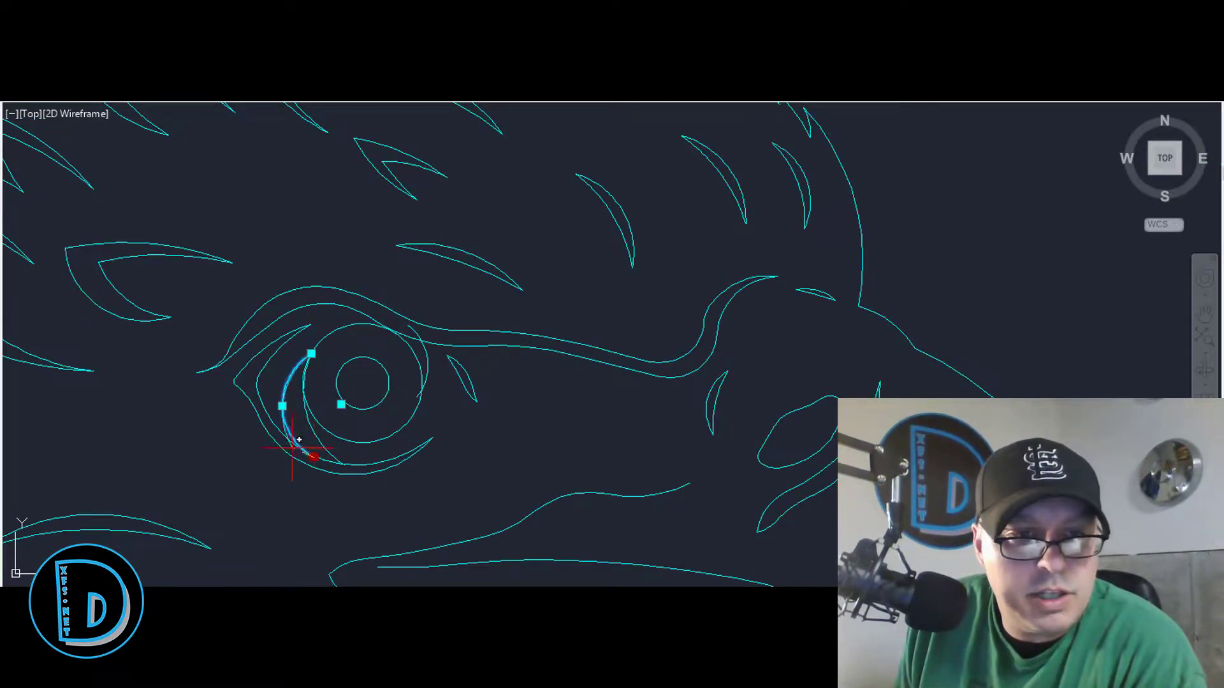
key("Escape")
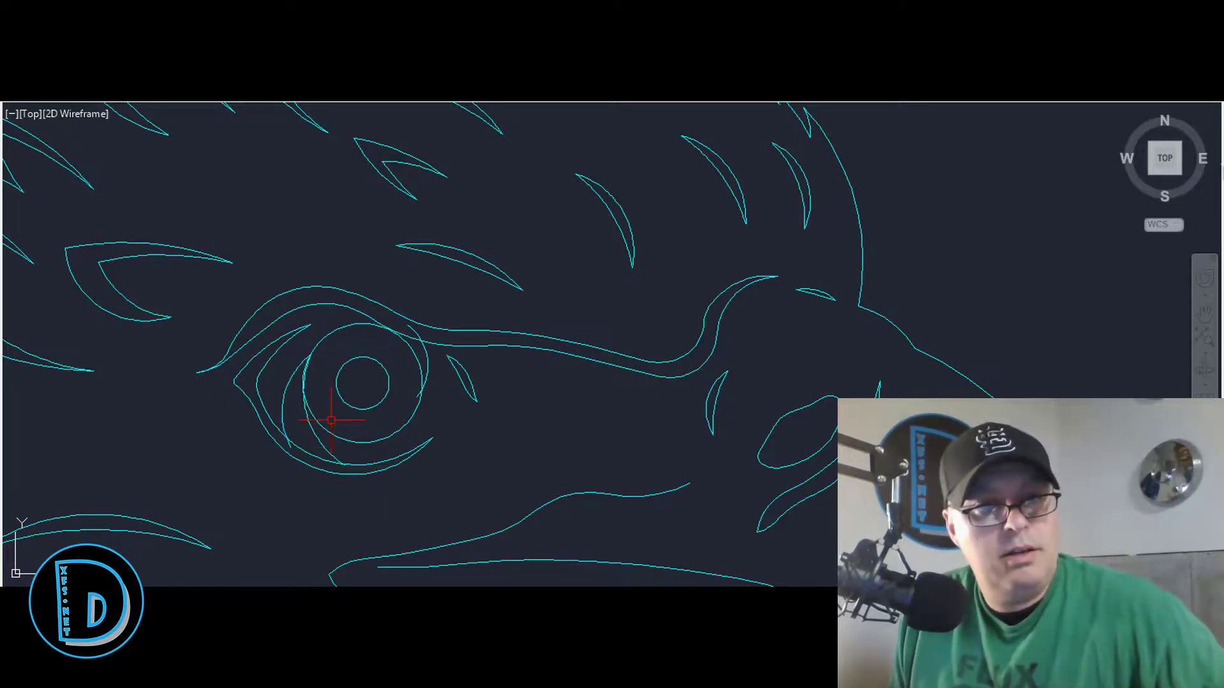
Step: Enlarge the iris circle slightly and stretch the lower end of the beak-side iris arc onto it
left_click(365, 327)
scroll(372, 336, "up", 2)
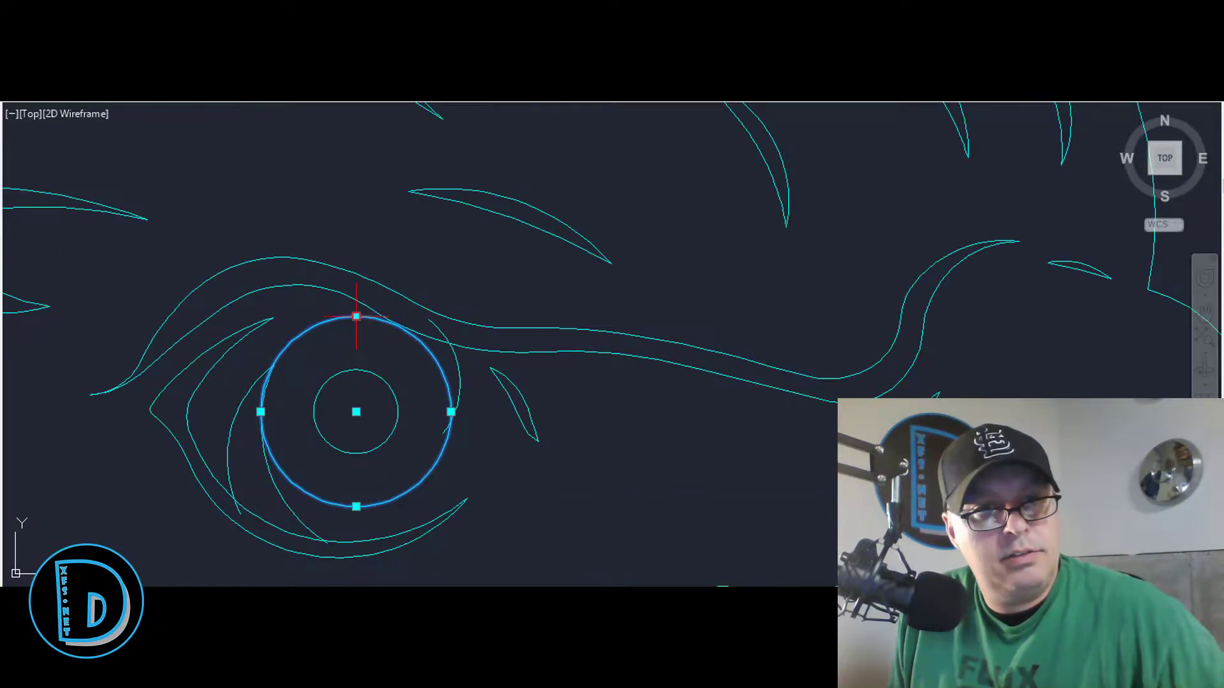
key("Escape")
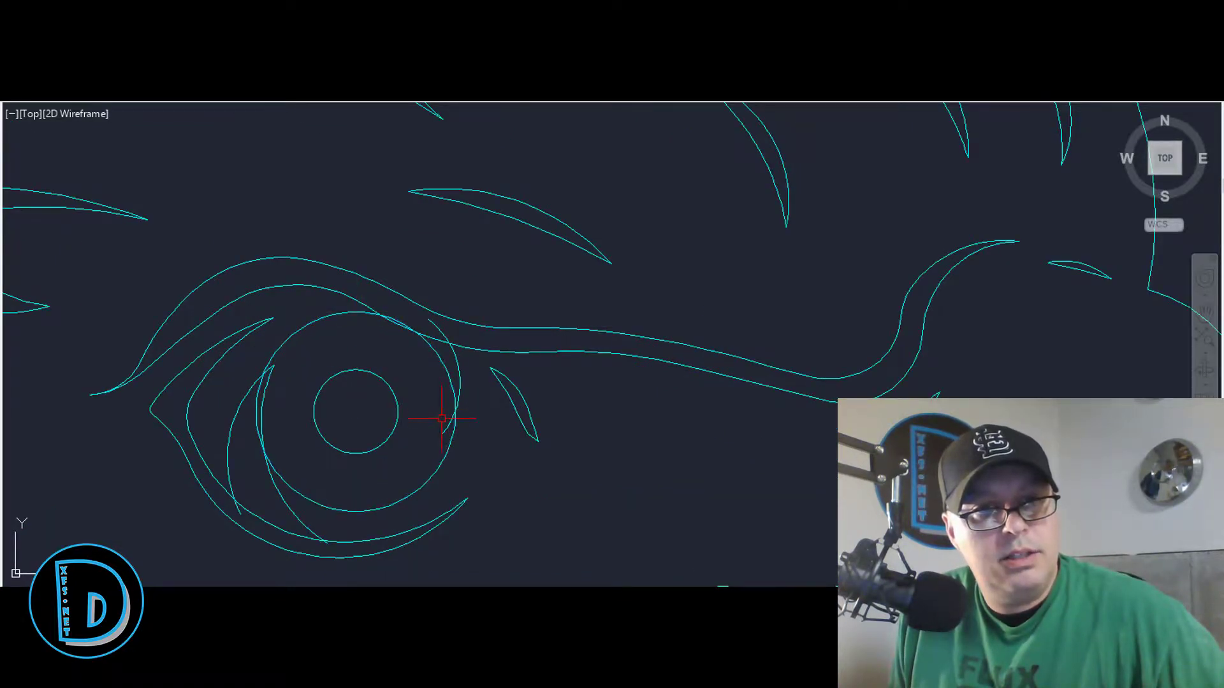
scroll(456, 432, "up", 2)
left_click(431, 417)
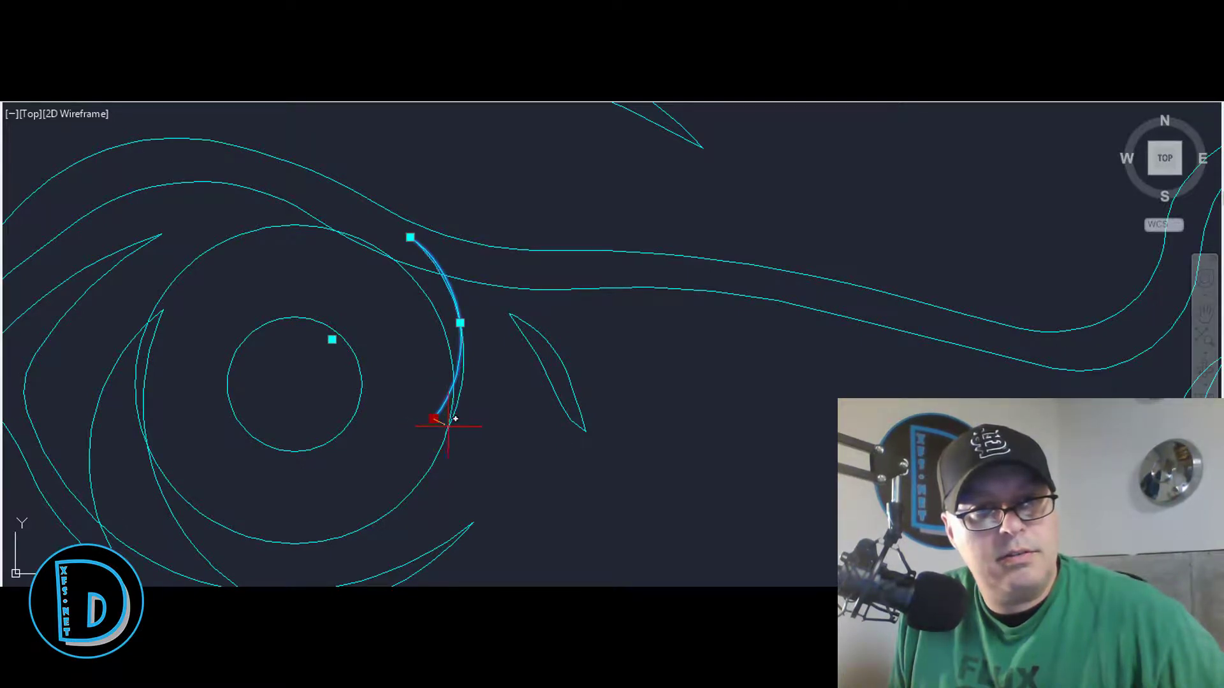
key("Escape")
key("Escape")
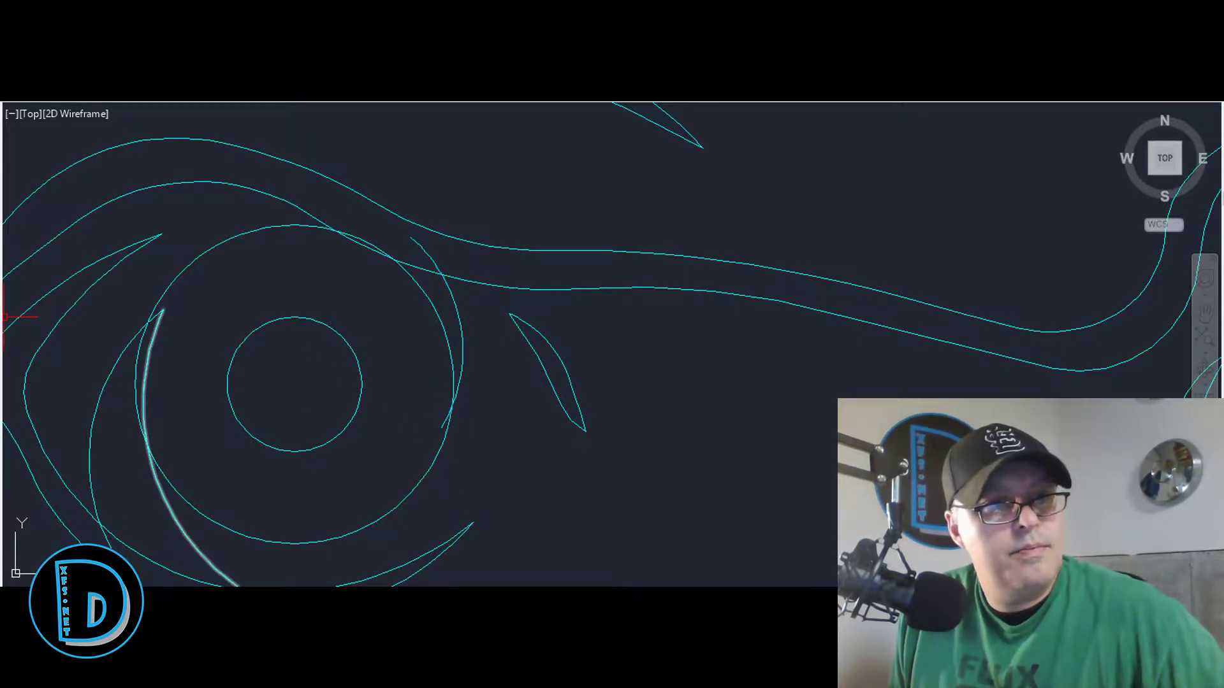
Step: Trim the iris circle and its arcs against each other and the eyelids, leaving open tapered shapes on both sides of the pupil
scroll(294, 339, "down", 2)
left_click(484, 517)
left_click(199, 264)
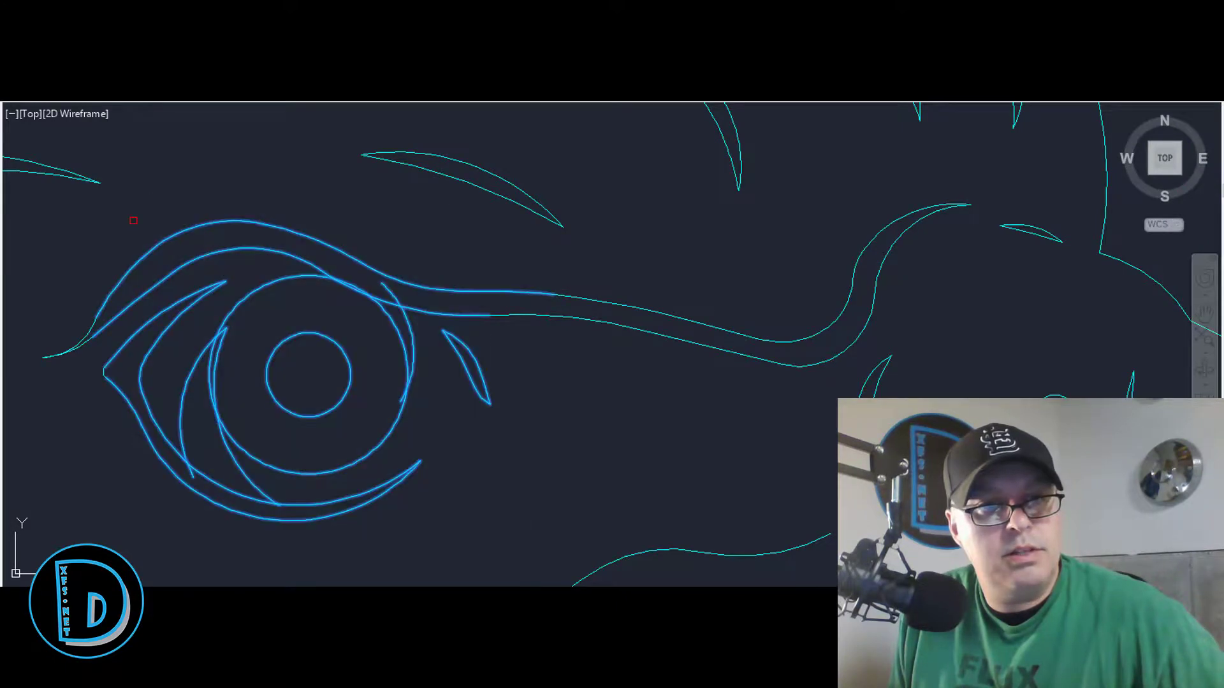
scroll(349, 293, "up", 3)
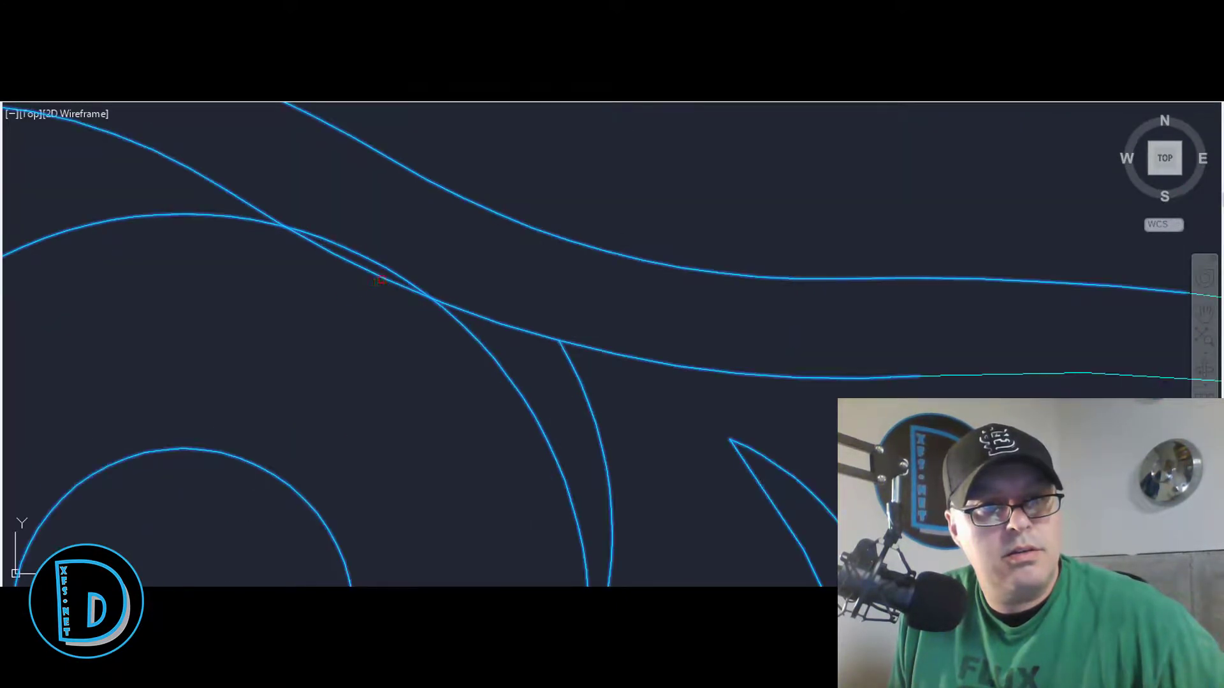
scroll(401, 271, "down", 6)
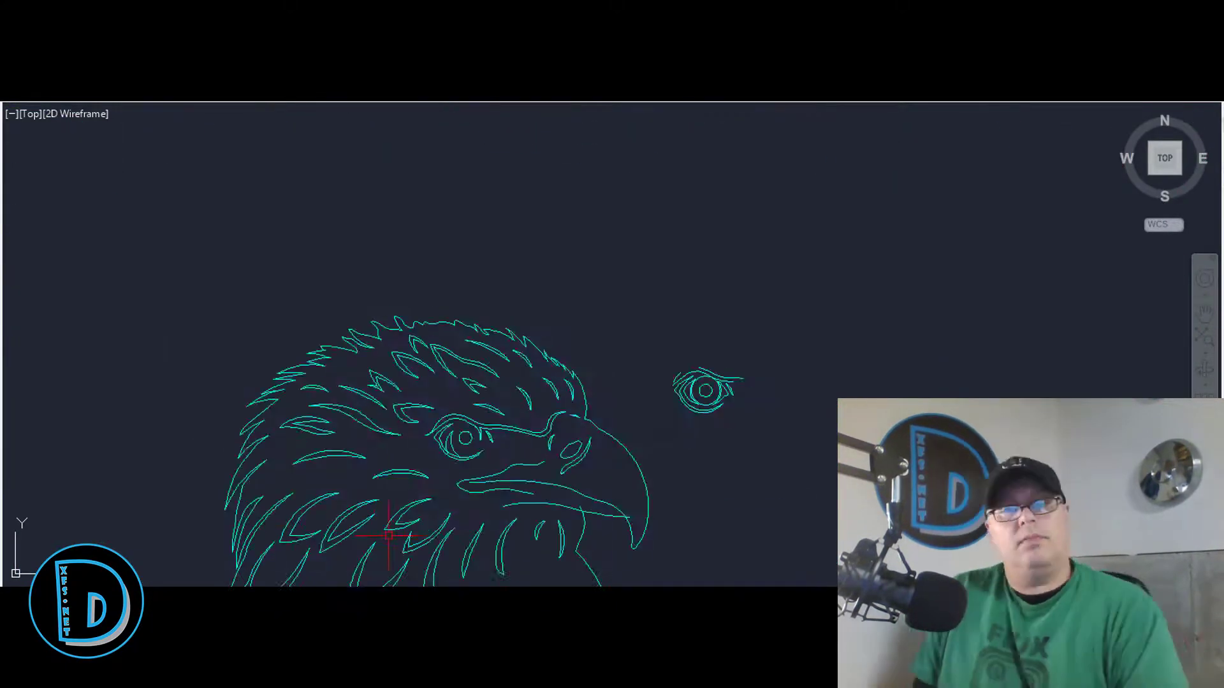
scroll(434, 468, "up", 5)
left_click(534, 309)
left_click(514, 288)
key("Escape")
scroll(552, 312, "down", 5)
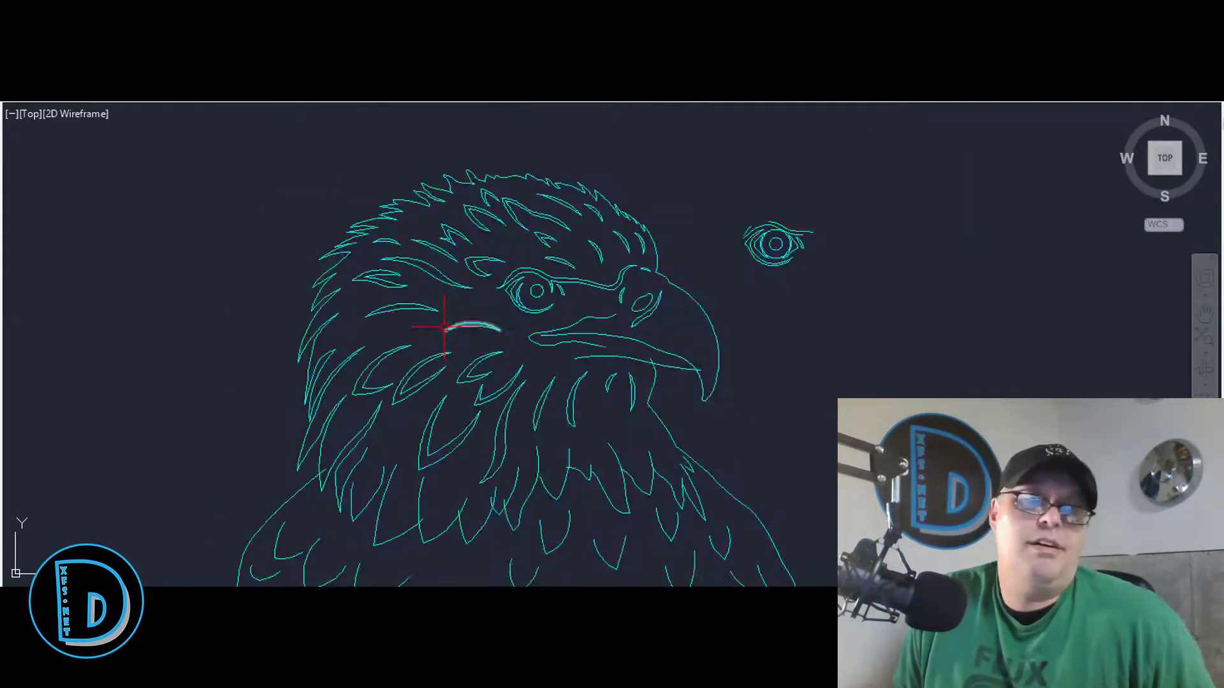
scroll(510, 293, "up", 8)
left_click(617, 183)
left_click(634, 183)
key("Escape")
scroll(514, 245, "down", 5)
Step: Reshape the inner arc behind the pupil so that it runs into the lower eyelid's inner line
scroll(498, 325, "up", 3)
left_click(421, 245)
left_click(436, 244)
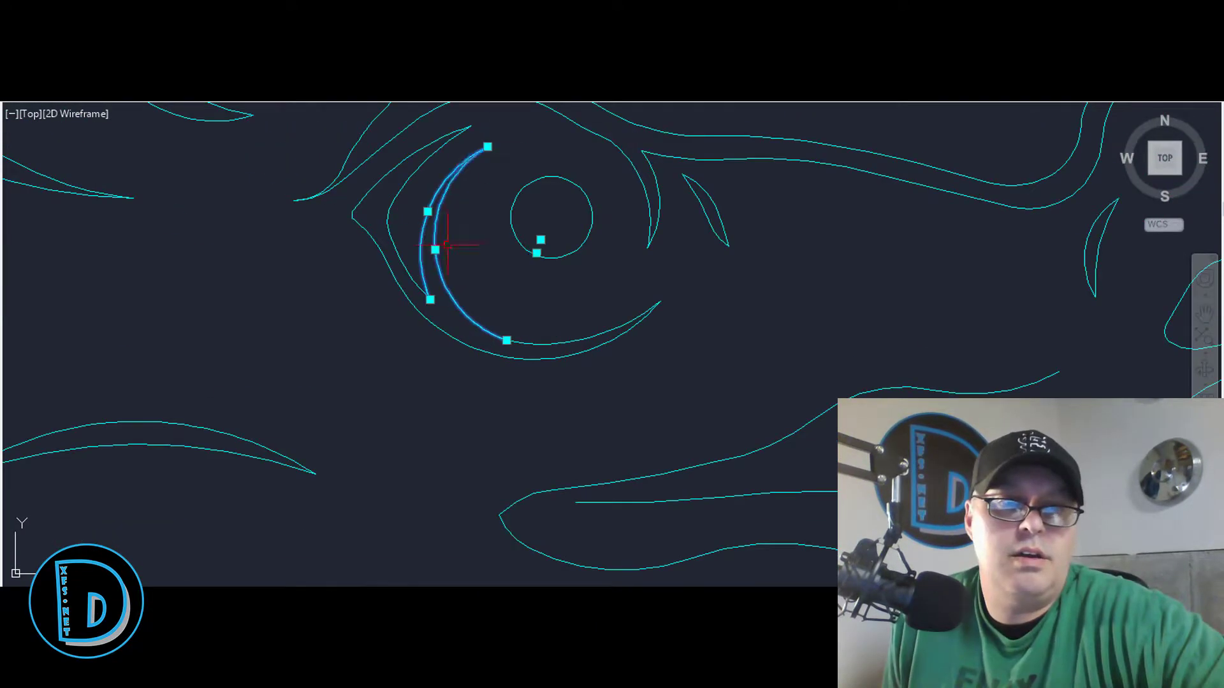
left_click(435, 249)
left_click(444, 249)
left_click(529, 344)
left_click(507, 340)
left_click(472, 315)
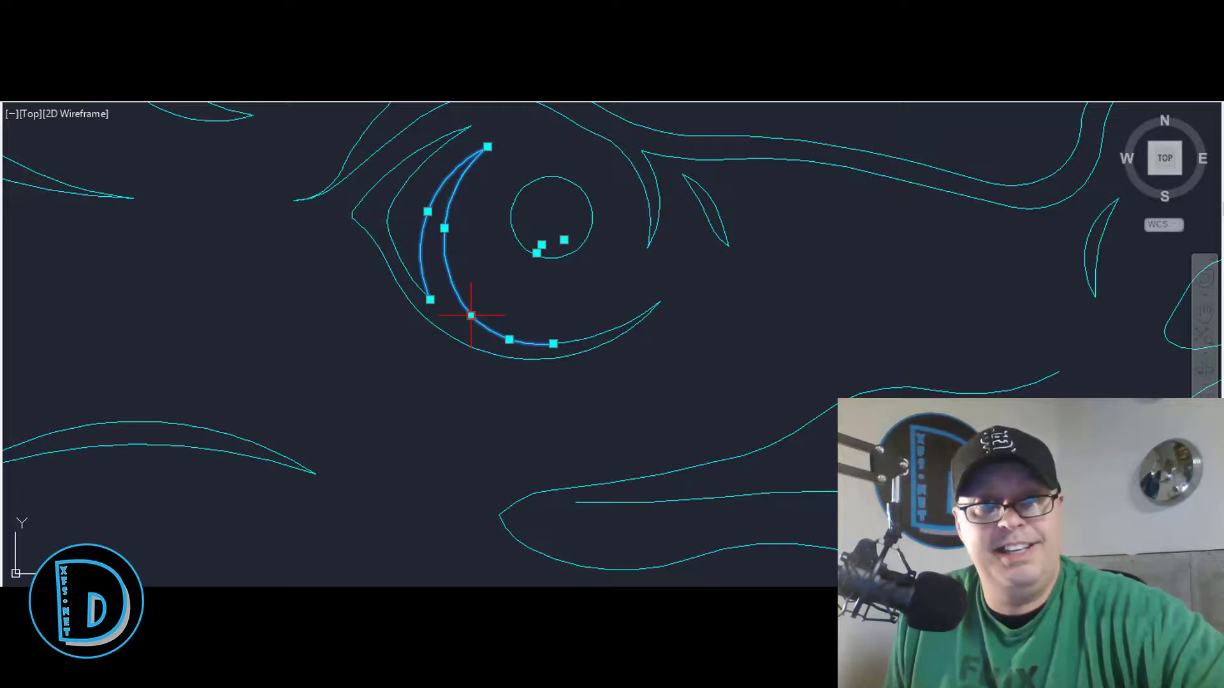
key("Escape")
Step: Smooth the transition from the inner arc behind the pupil into the lower eyelid's inner line
scroll(515, 341, "up", 2)
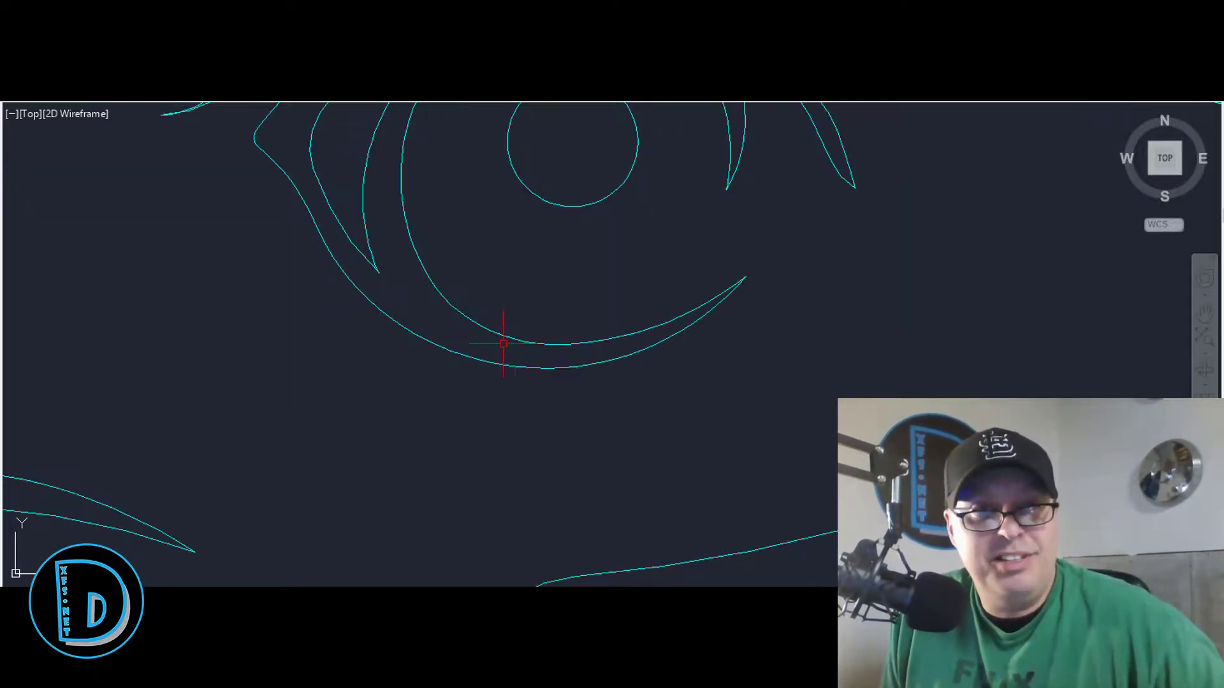
scroll(497, 343, "down", 2)
left_click_drag(486, 338, 453, 295)
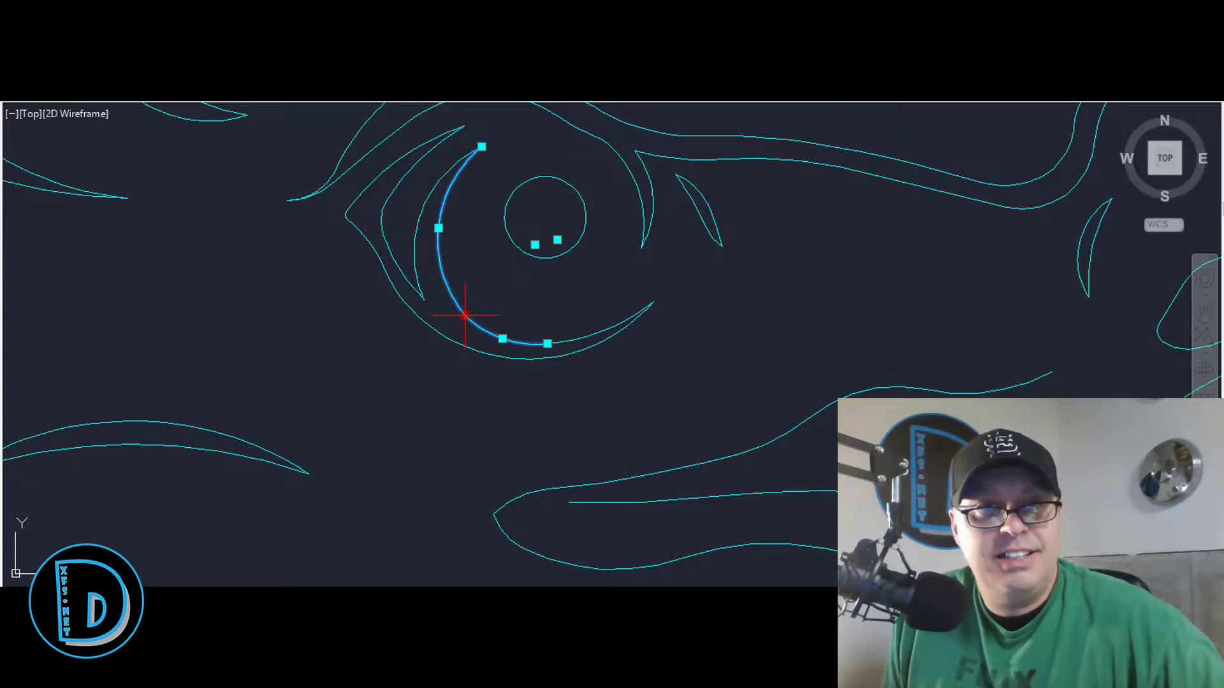
key("Escape")
scroll(506, 297, "down", 4)
scroll(484, 319, "up", 6)
left_click(663, 307)
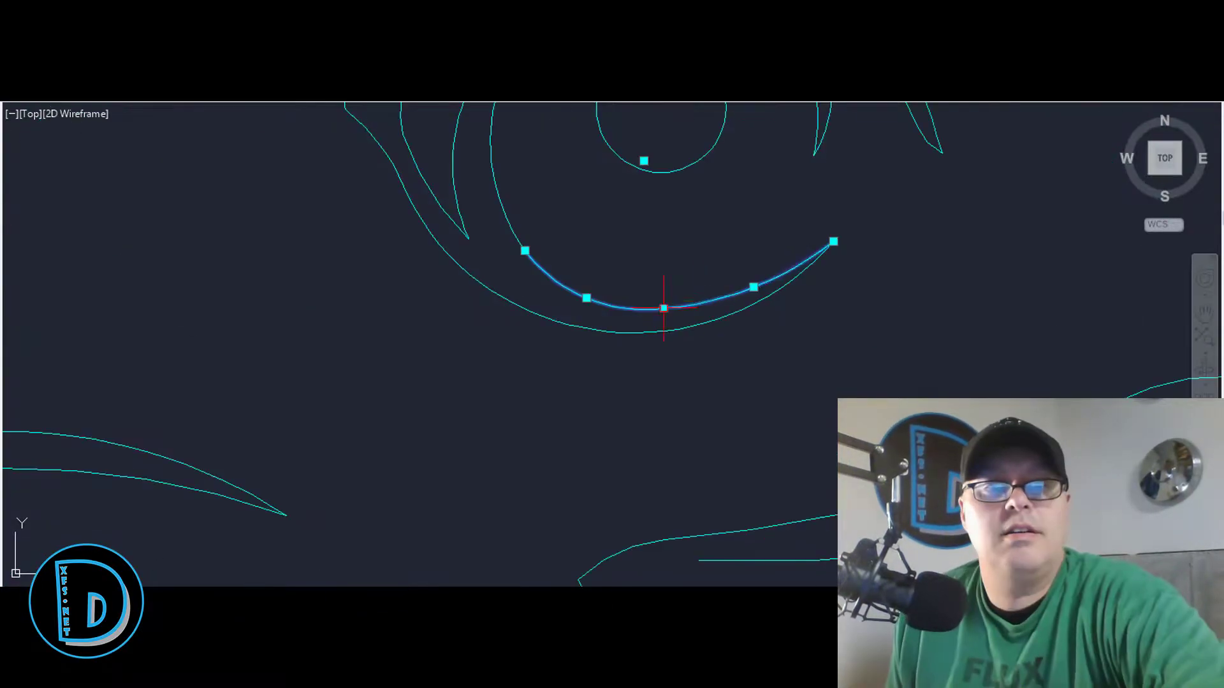
key("Escape")
Step: Draw a second outline outside the mouth corner curve, from its upper tip around the corner to its lower end
scroll(596, 278, "down", 8)
scroll(564, 274, "up", 2)
scroll(445, 281, "down", 10)
scroll(430, 294, "up", 8)
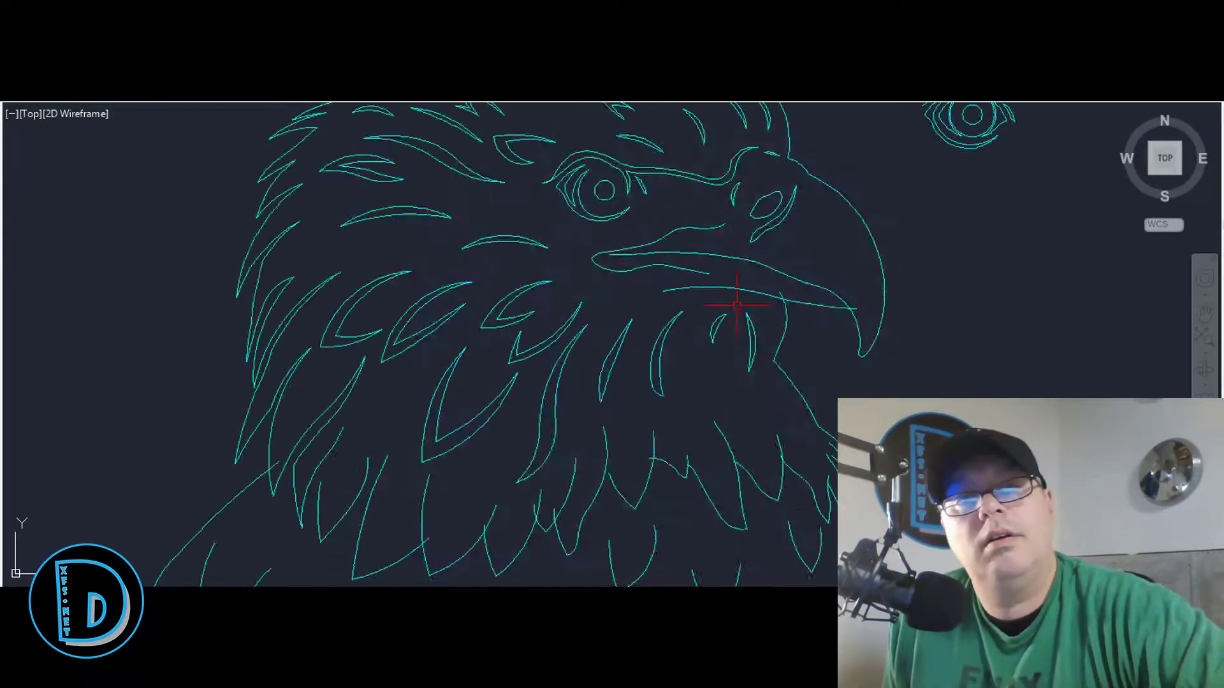
scroll(657, 233, "up", 4)
left_click(836, 206)
left_click(760, 209)
left_click(668, 235)
scroll(666, 237, "up", 2)
left_click(564, 272)
left_click(451, 266)
left_click(350, 326)
left_click(394, 394)
left_click(507, 416)
left_click(623, 384)
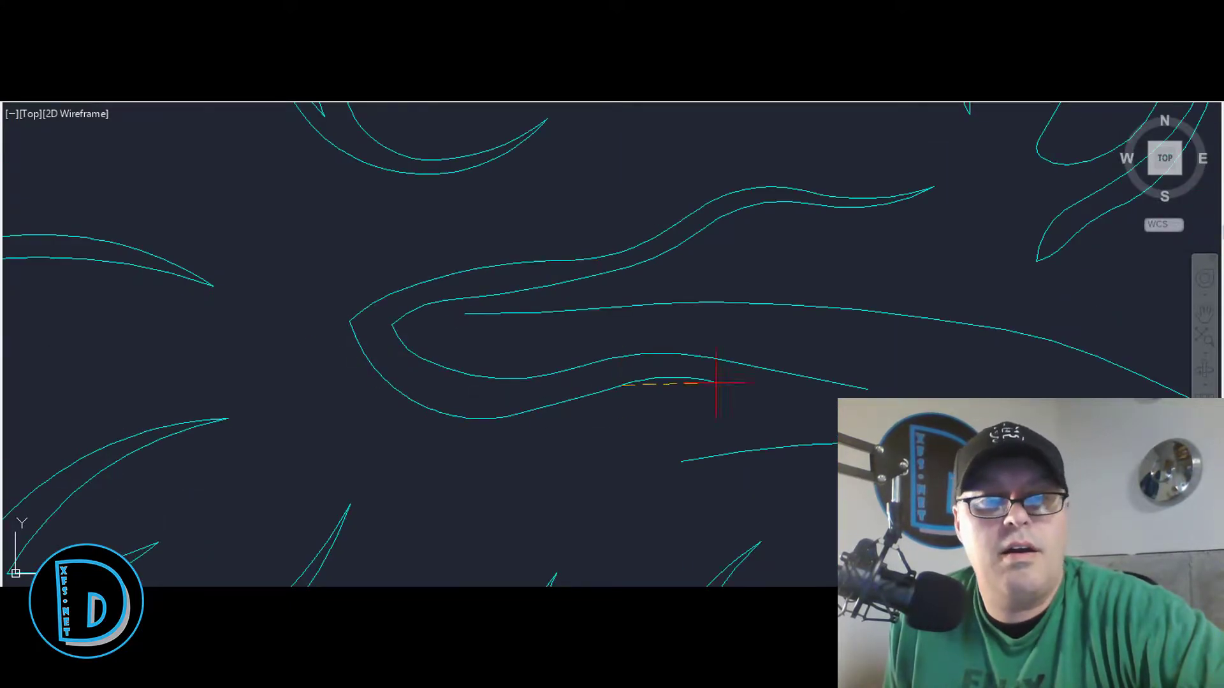
left_click(867, 389)
Step: Add a second line of arcs below the beak's long mouth line and below the lower jaw line
scroll(257, 284, "down", 5)
scroll(669, 248, "down", 5)
scroll(689, 267, "up", 6)
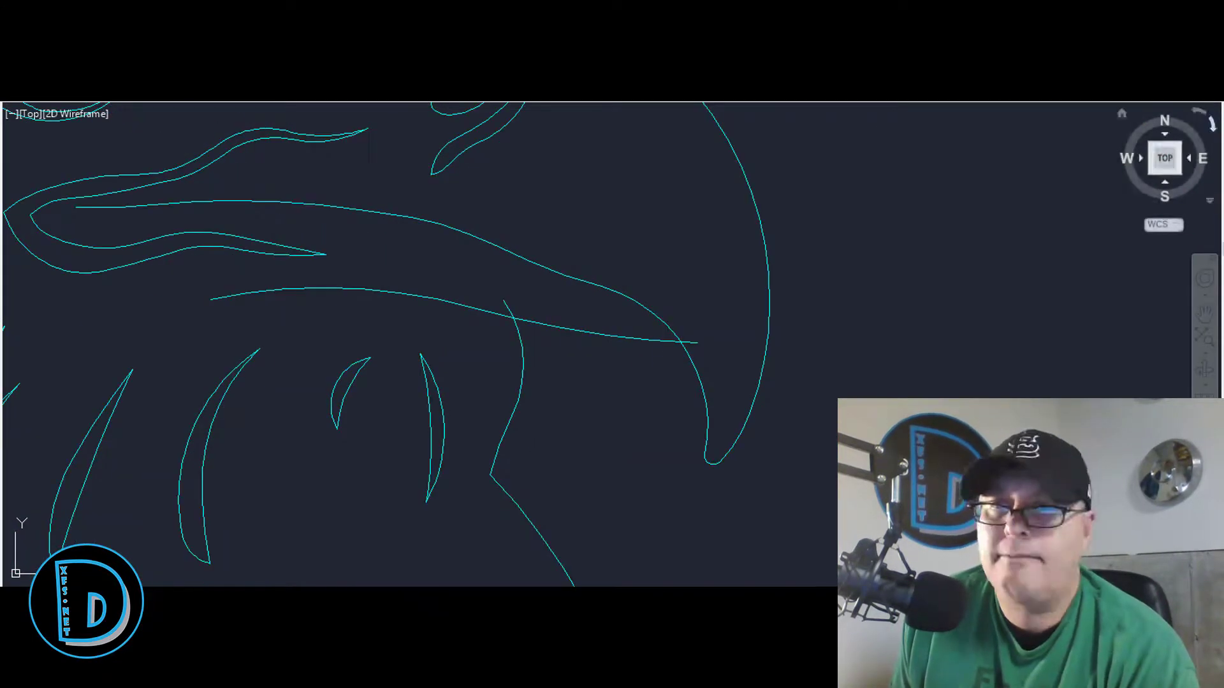
middle_click_drag(515, 343, 507, 402)
left_click(195, 259)
left_click(312, 276)
left_click(420, 298)
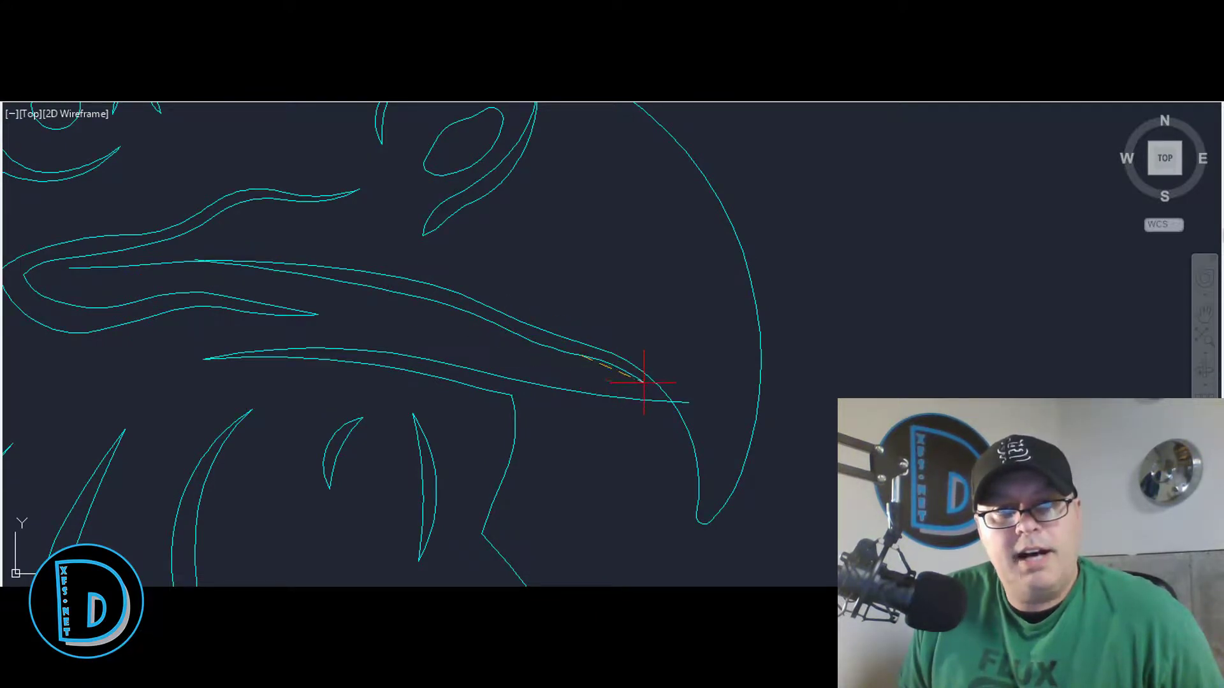
Step: Trim the new mouth line and the lower jaw line to a shared point beside the beak's hook
scroll(629, 377, "down", 2)
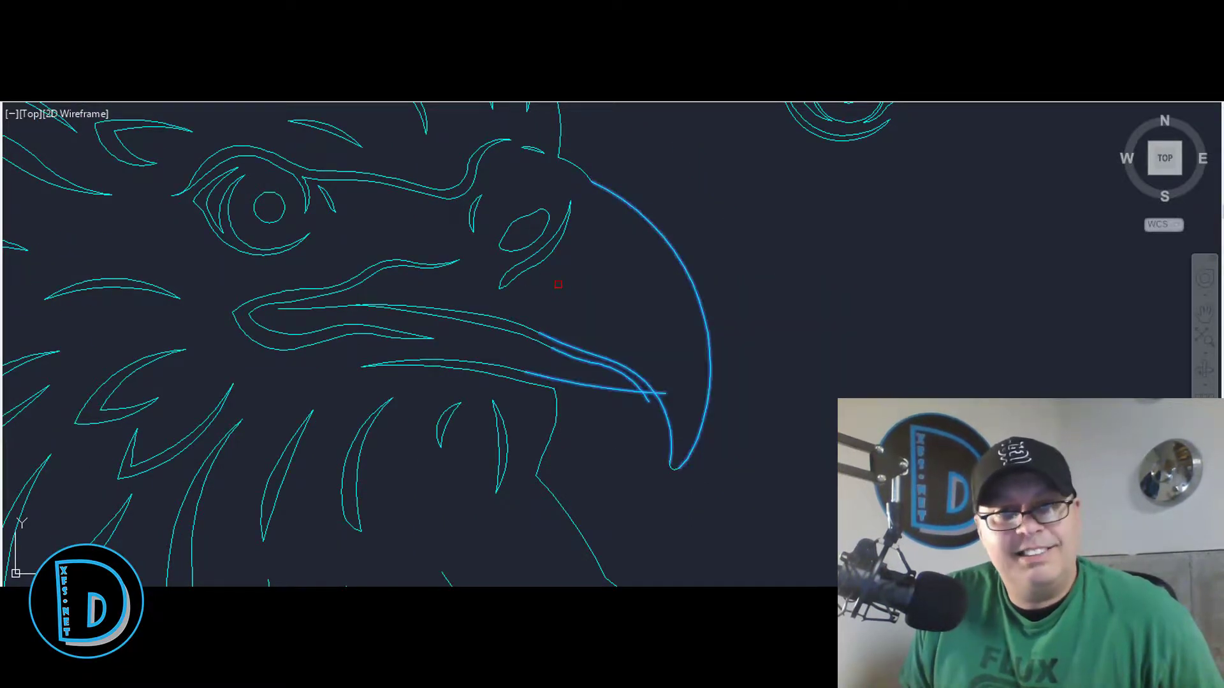
scroll(661, 392, "up", 2)
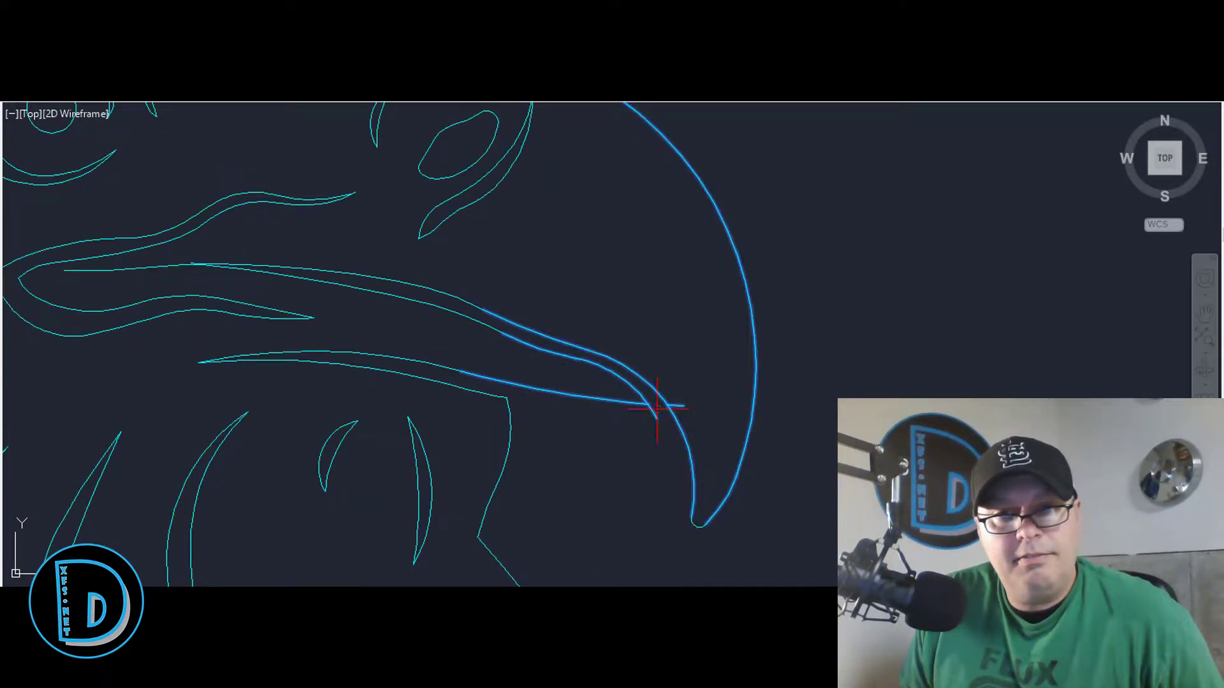
scroll(666, 406, "up", 2)
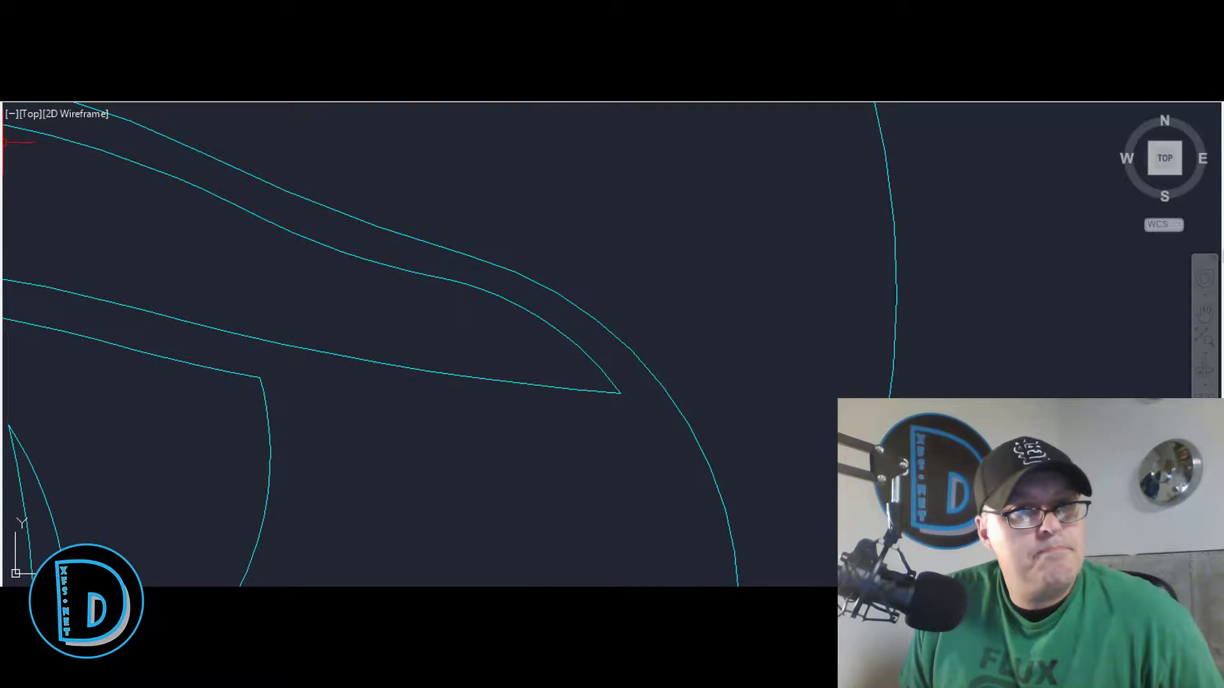
scroll(750, 350, "down", 4)
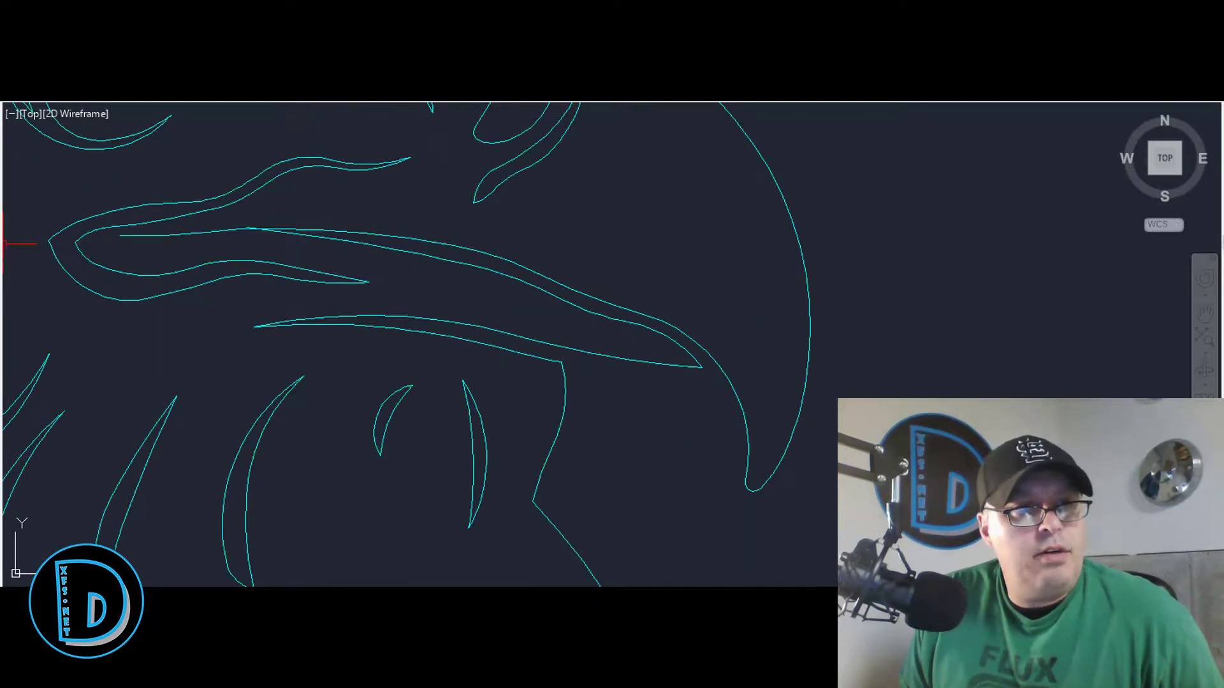
Step: Trim the mouth line's rear end to a point and delete the leftover segment inside the mouth corner
left_click(428, 292)
left_click(146, 188)
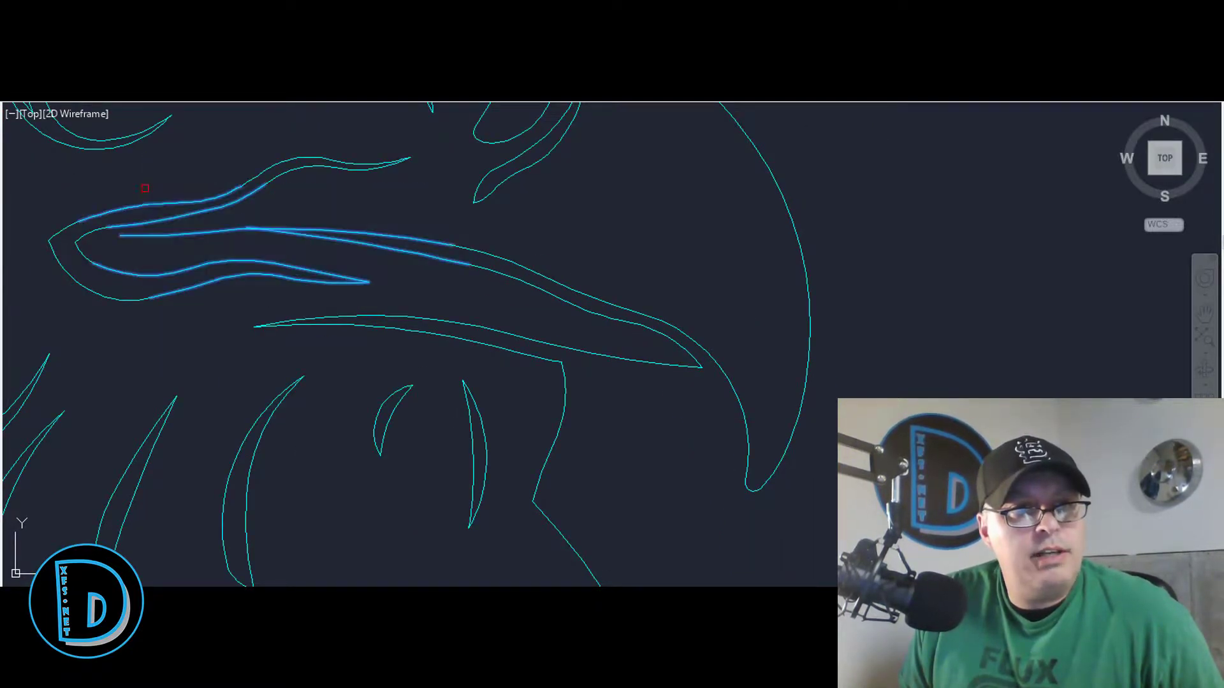
scroll(238, 231, "up", 3)
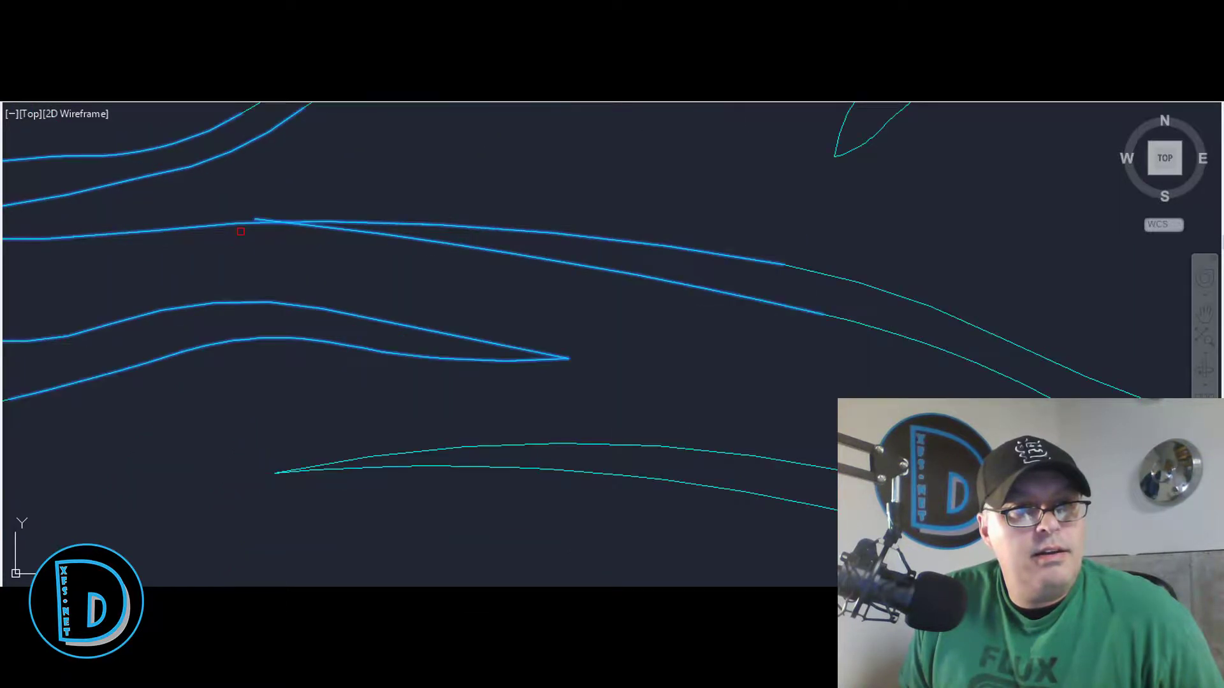
left_click(258, 220)
key("Escape")
scroll(383, 236, "down", 2)
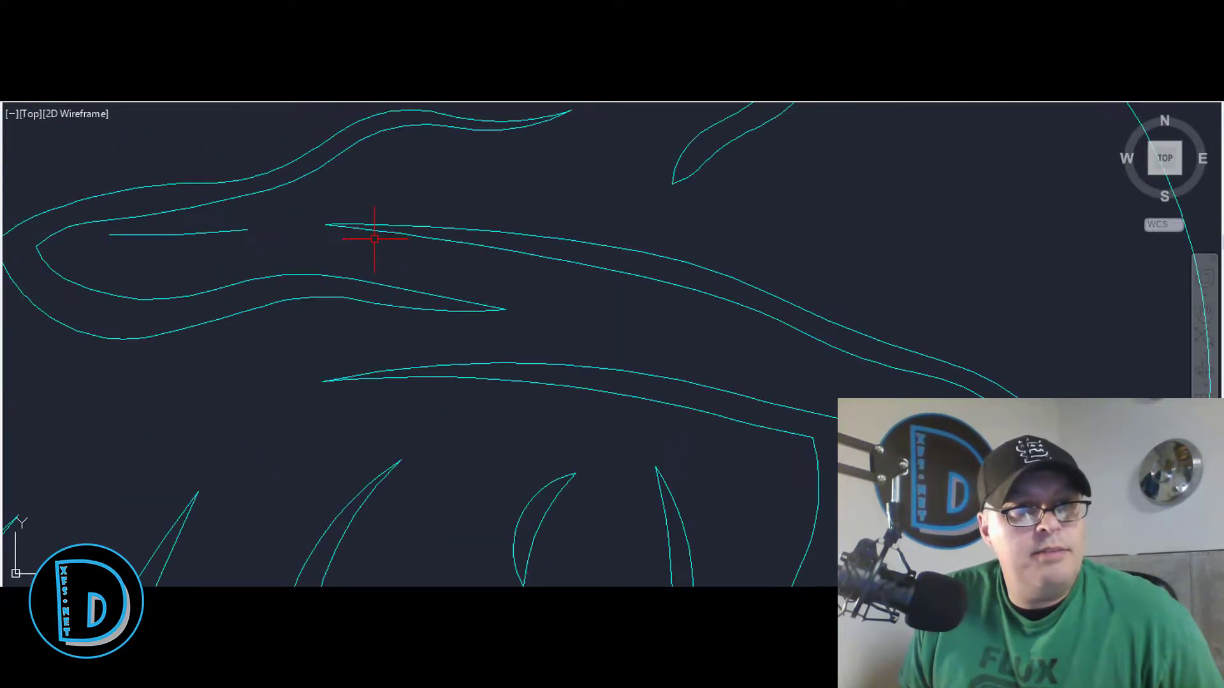
left_click(191, 235)
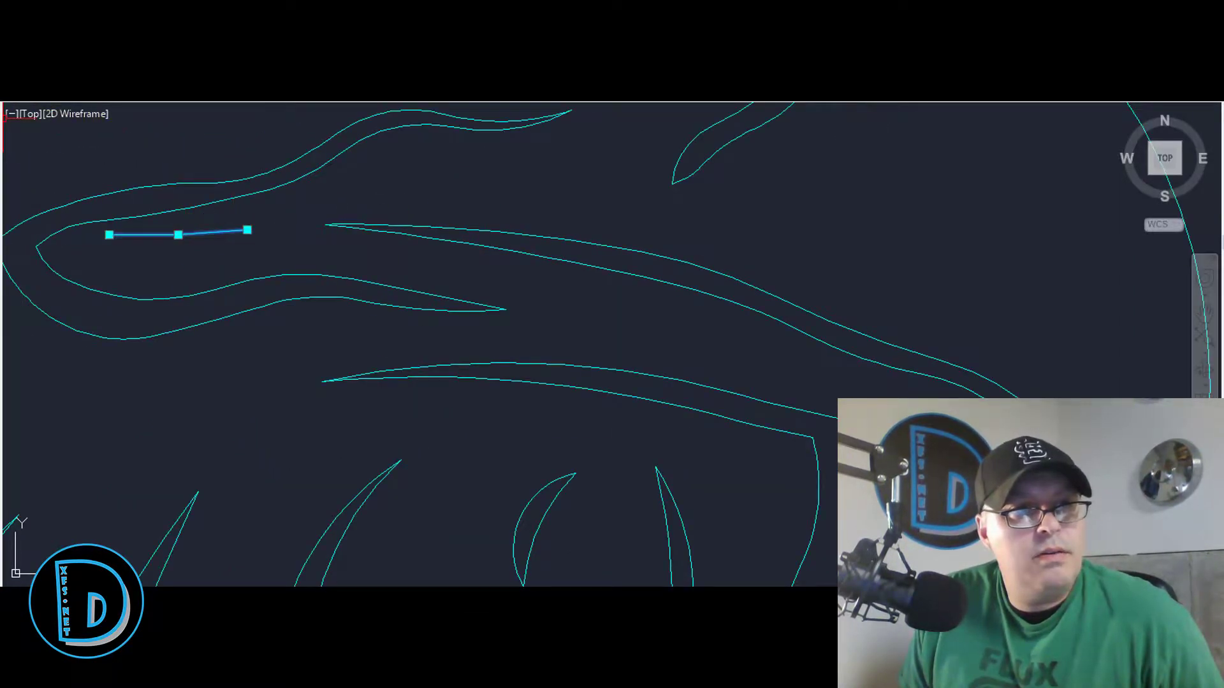
key("Delete")
Step: Examine the whole eagle and the beak and neck up close for lines that are still single
scroll(486, 265, "down", 9)
scroll(503, 285, "up", 6)
middle_click_drag(500, 285, 695, 243)
scroll(685, 239, "down", 6)
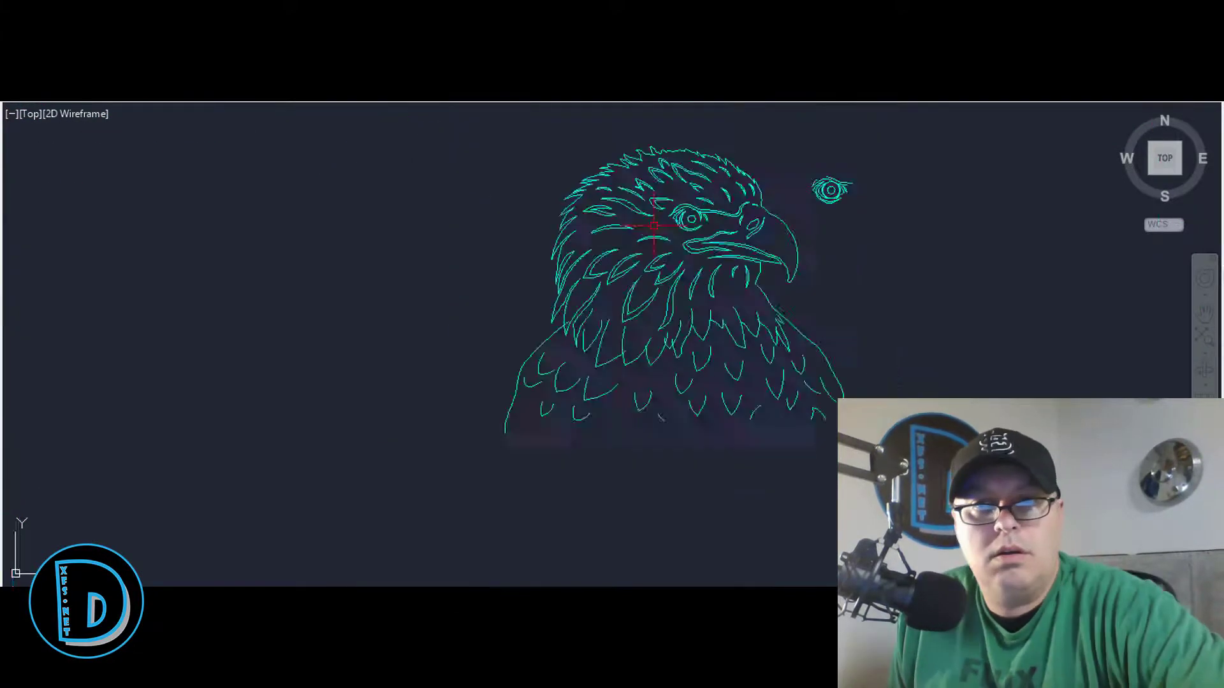
scroll(791, 217, "up", 8)
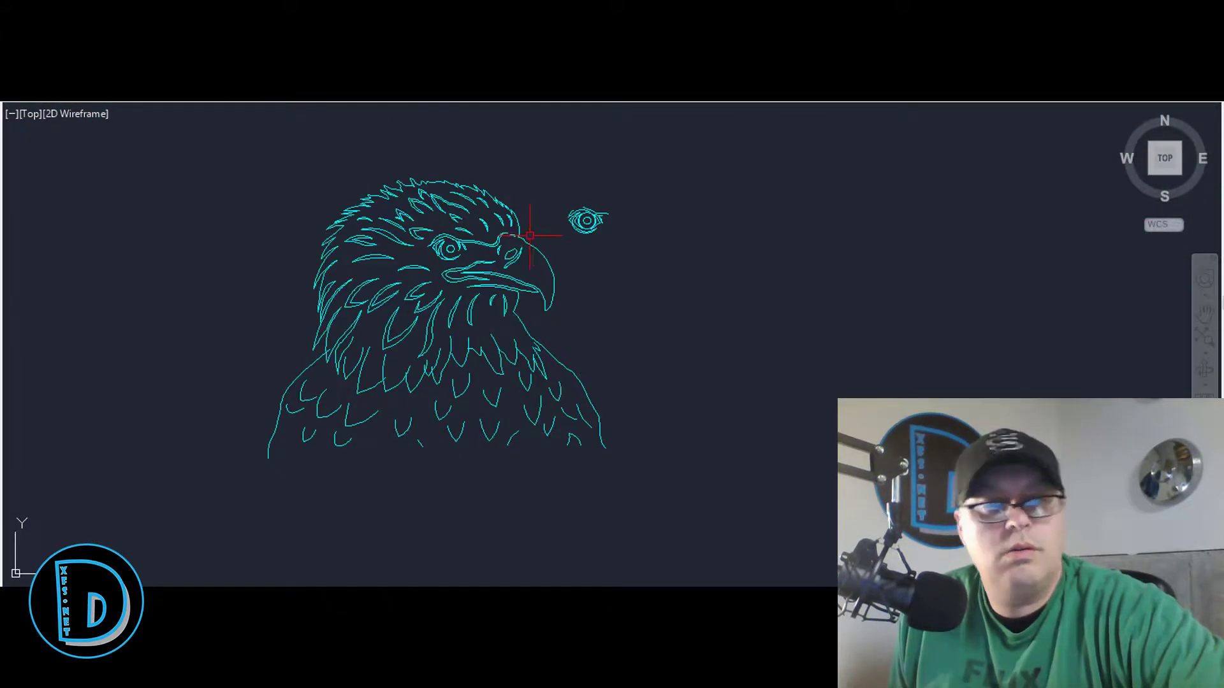
scroll(509, 233, "up", 7)
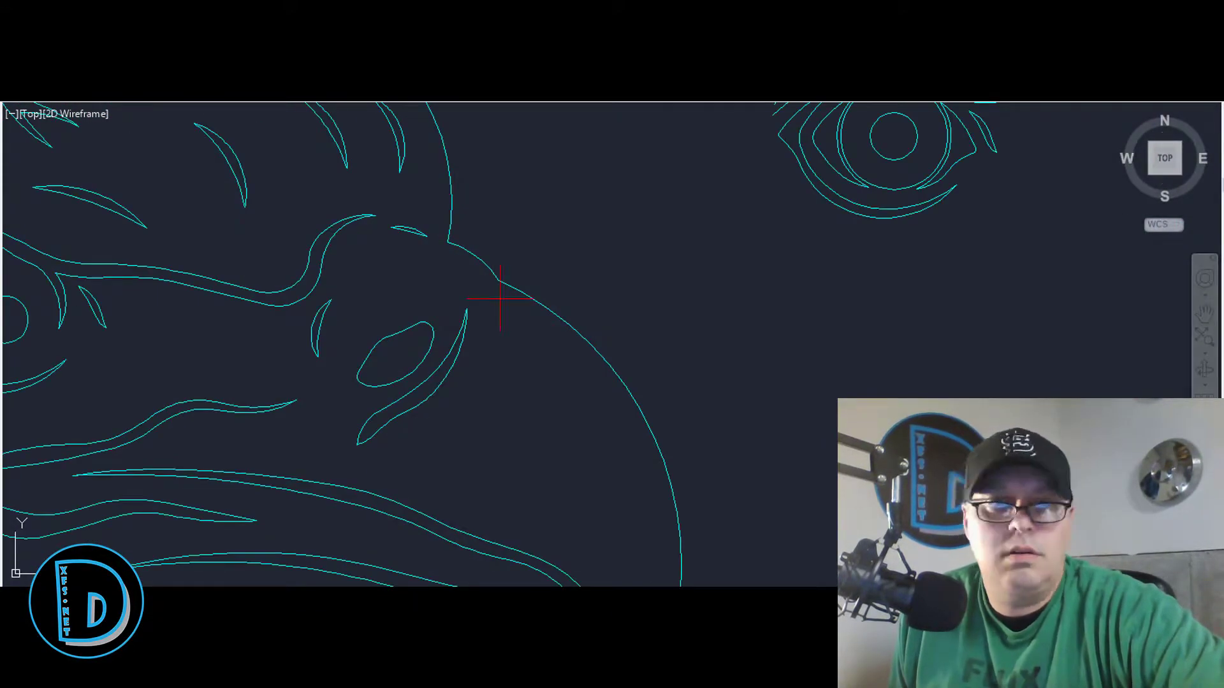
scroll(500, 297, "down", 8)
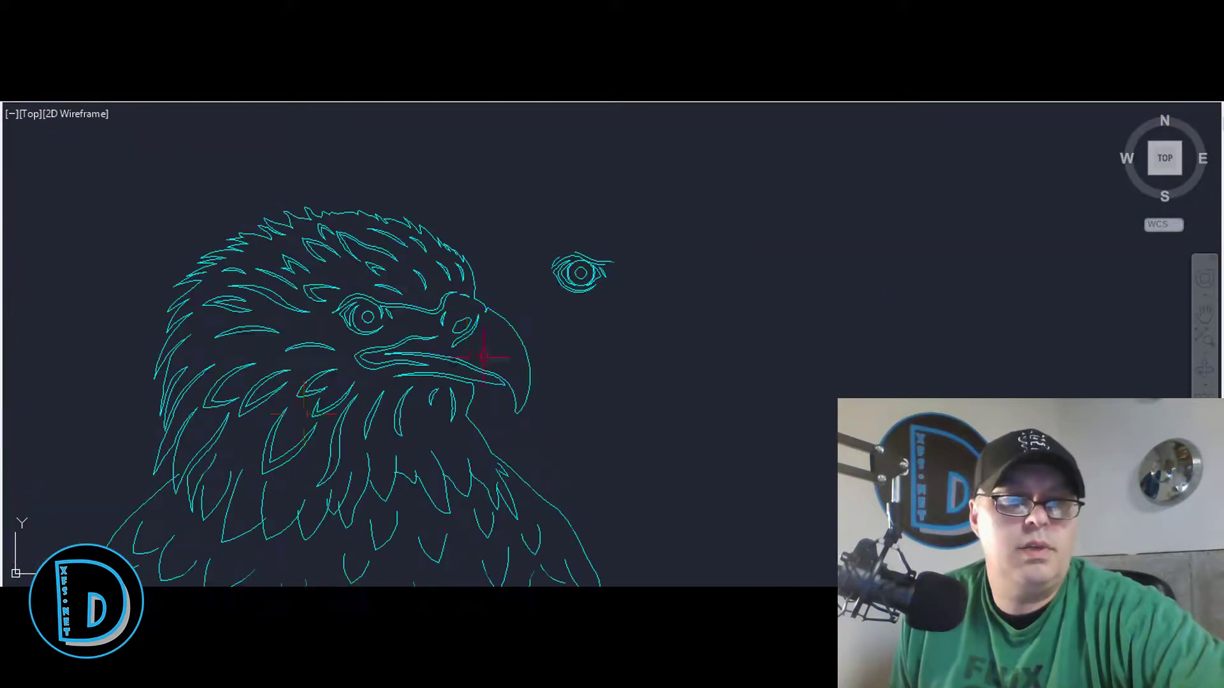
scroll(350, 423, "up", 10)
scroll(437, 328, "down", 8)
scroll(389, 405, "up", 7)
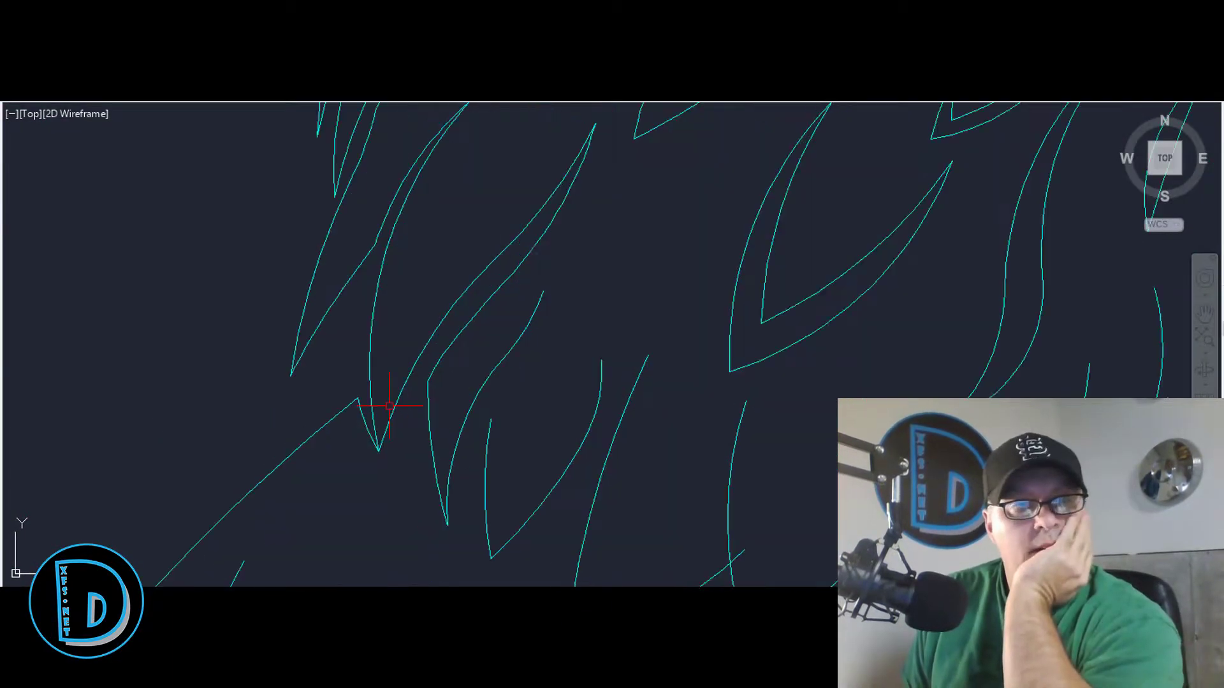
Step: Add second outline arcs to the lowest neck feathers beside the rear shoulder line, ending at the neighbouring feather's upper tip
scroll(389, 405, "down", 5)
scroll(437, 437, "up", 4)
scroll(491, 432, "down", 5)
scroll(722, 216, "up", 6)
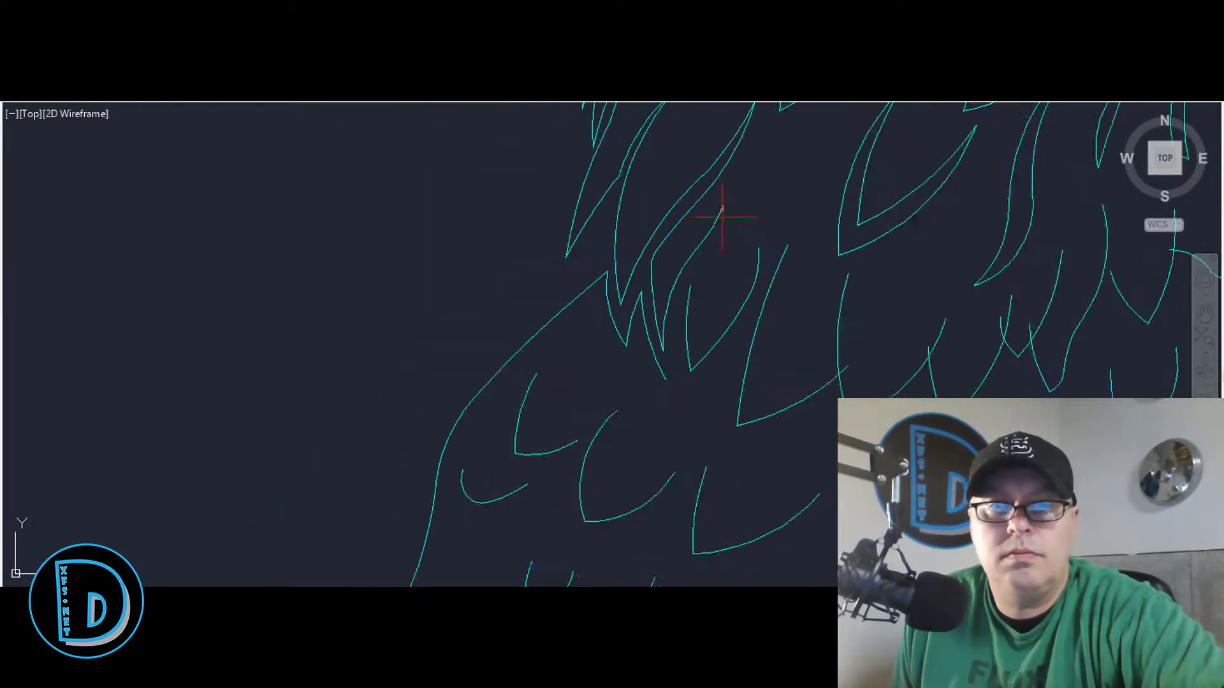
scroll(675, 464, "down", 6)
scroll(573, 433, "up", 6)
scroll(70, 281, "down", 2)
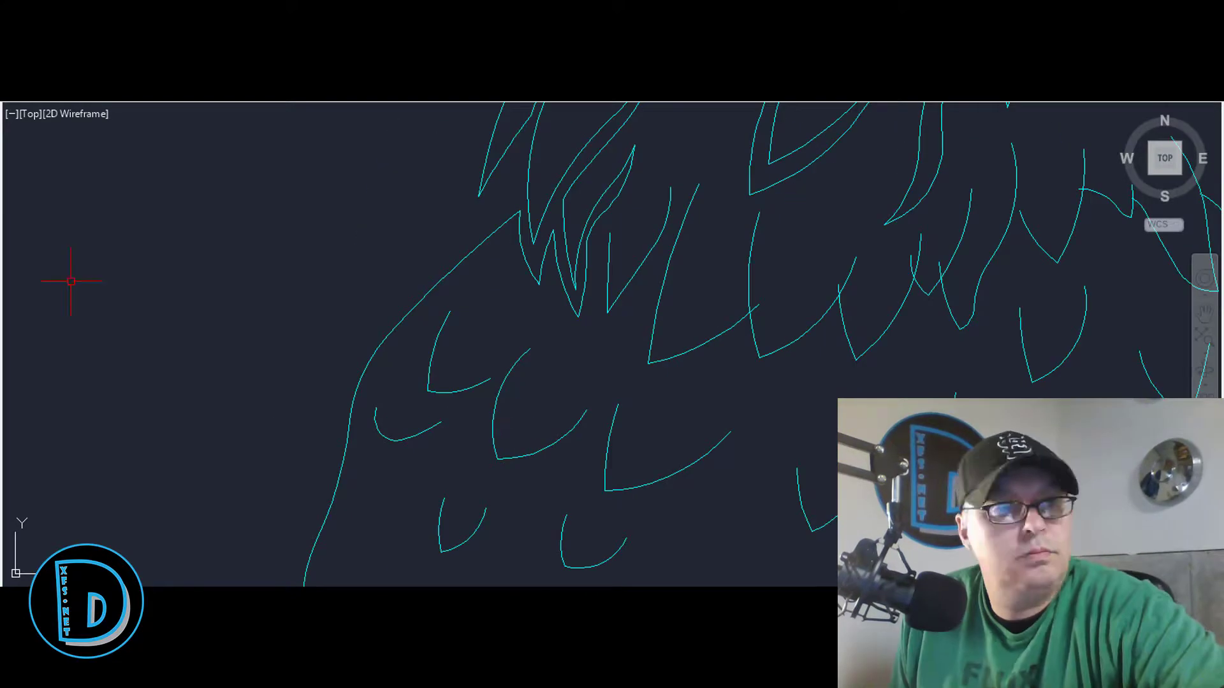
Step: Add second outline arcs to the narrow rear neck feather and the wide pointed feather in front of it
scroll(464, 286, "up", 3)
scroll(646, 406, "down", 1)
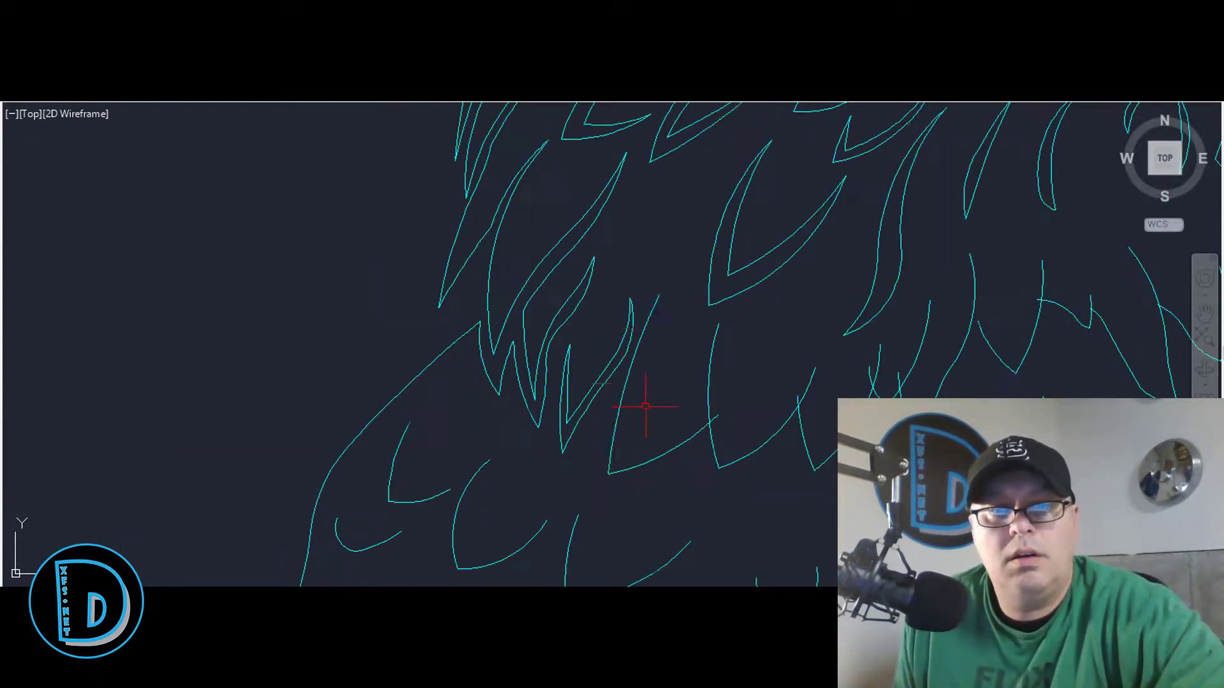
scroll(622, 405, "down", 5)
scroll(1016, 219, "up", 5)
scroll(1016, 219, "down", 3)
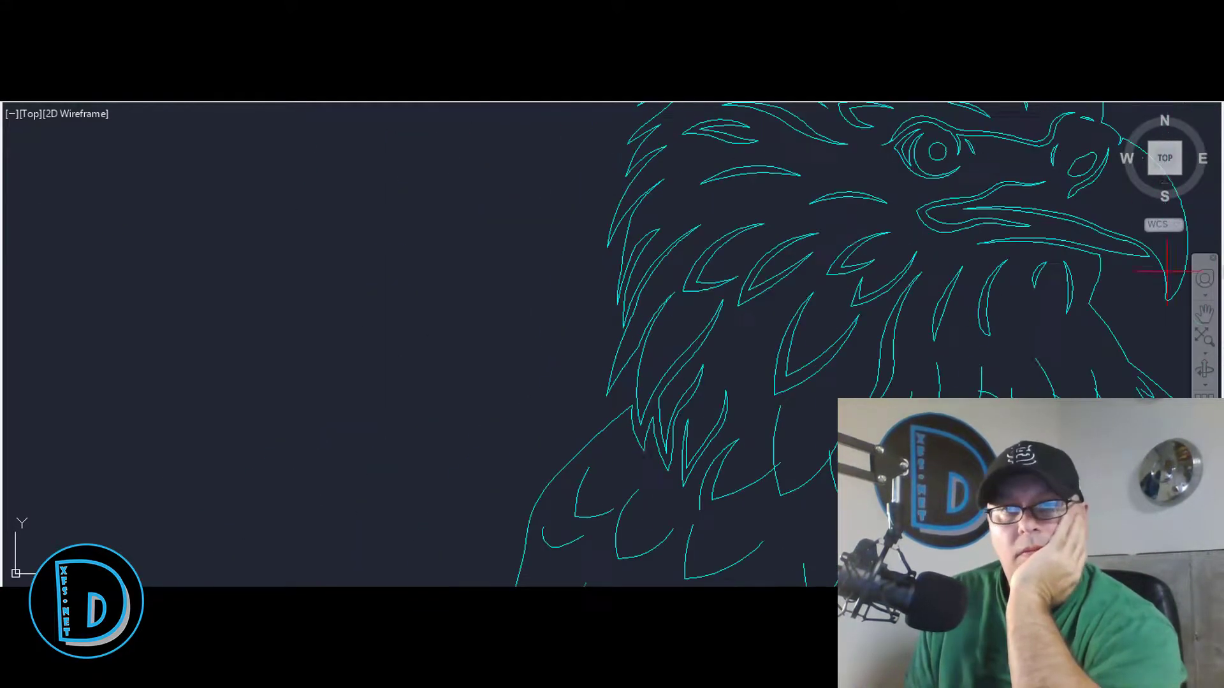
scroll(803, 464, "up", 4)
key("Escape")
scroll(805, 515, "down", 4)
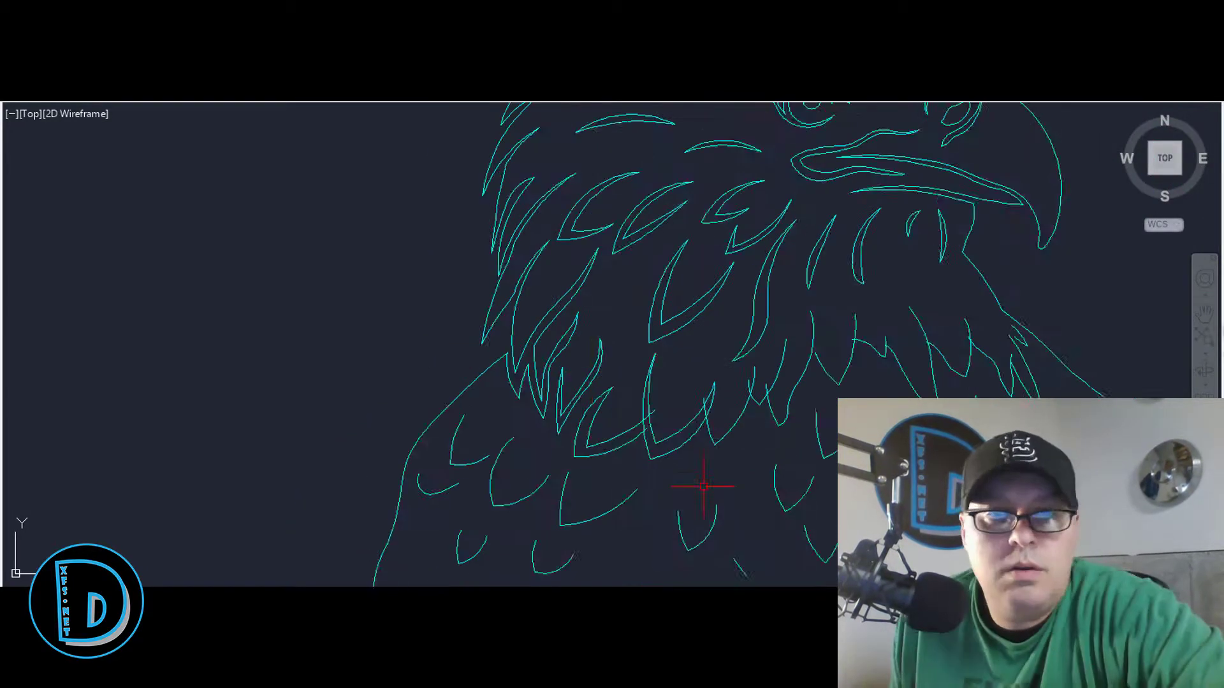
Step: Add second outline arcs to the next wide lower neck feathers and trim the lines that overlap where they meet
scroll(705, 486, "up", 5)
scroll(561, 402, "down", 2)
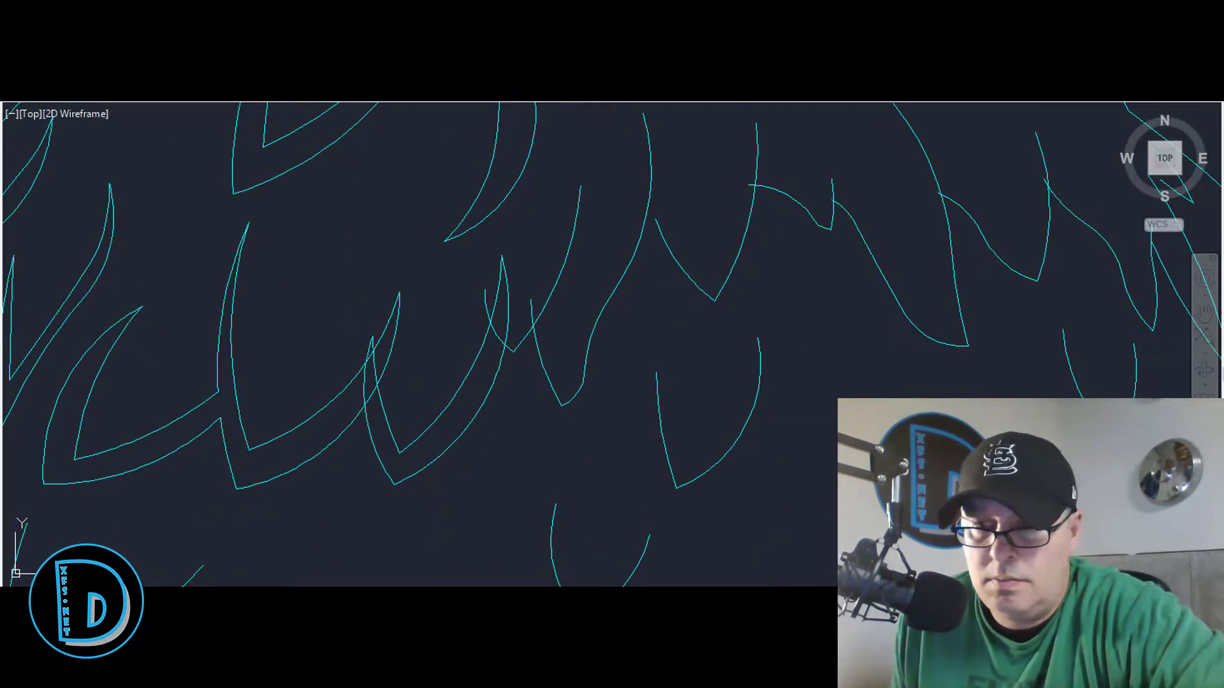
scroll(423, 328, "up", 3)
scroll(140, 200, "down", 3)
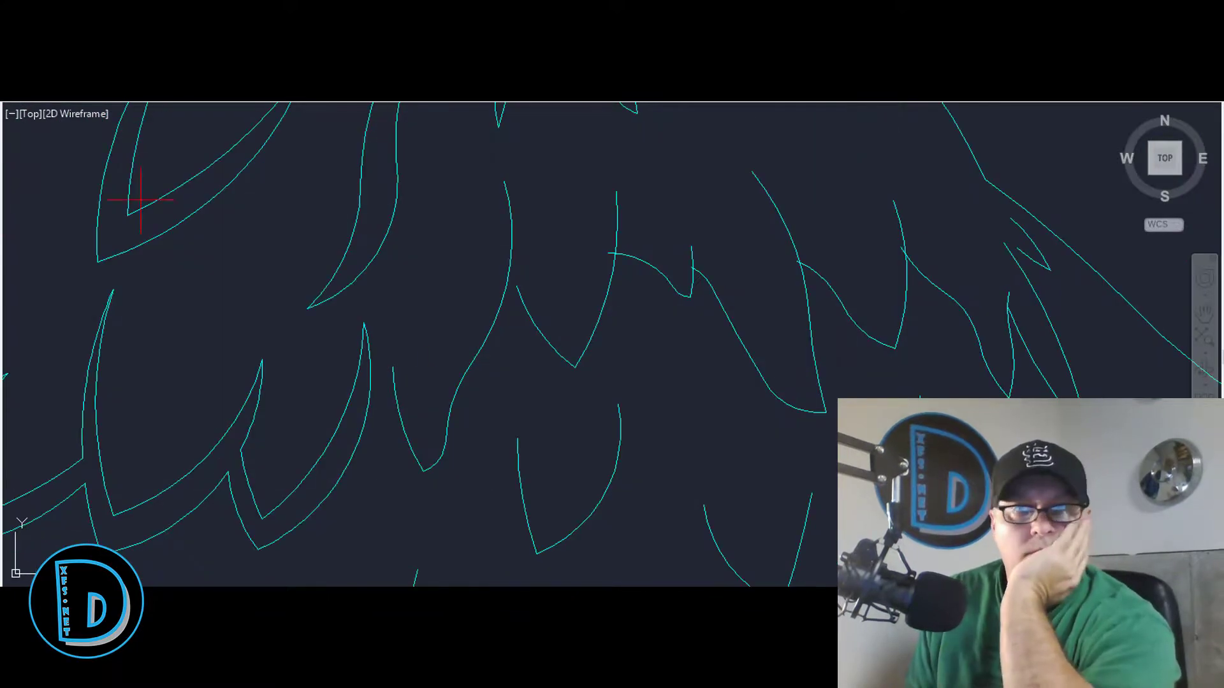
Step: Add second outline arcs to the S-curved lower neck feather and the pointed feather joined to its upper end
scroll(521, 278, "down", 4)
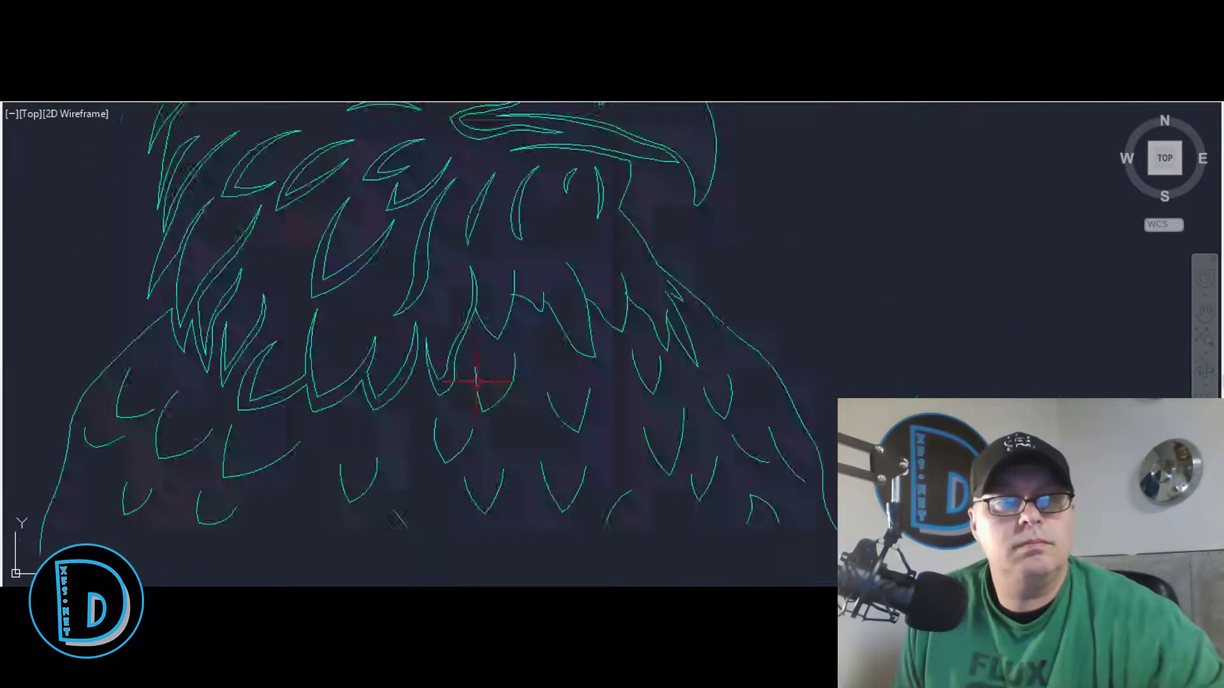
scroll(375, 532, "up", 6)
scroll(376, 529, "down", 1)
scroll(450, 224, "up", 2)
scroll(634, 281, "down", 5)
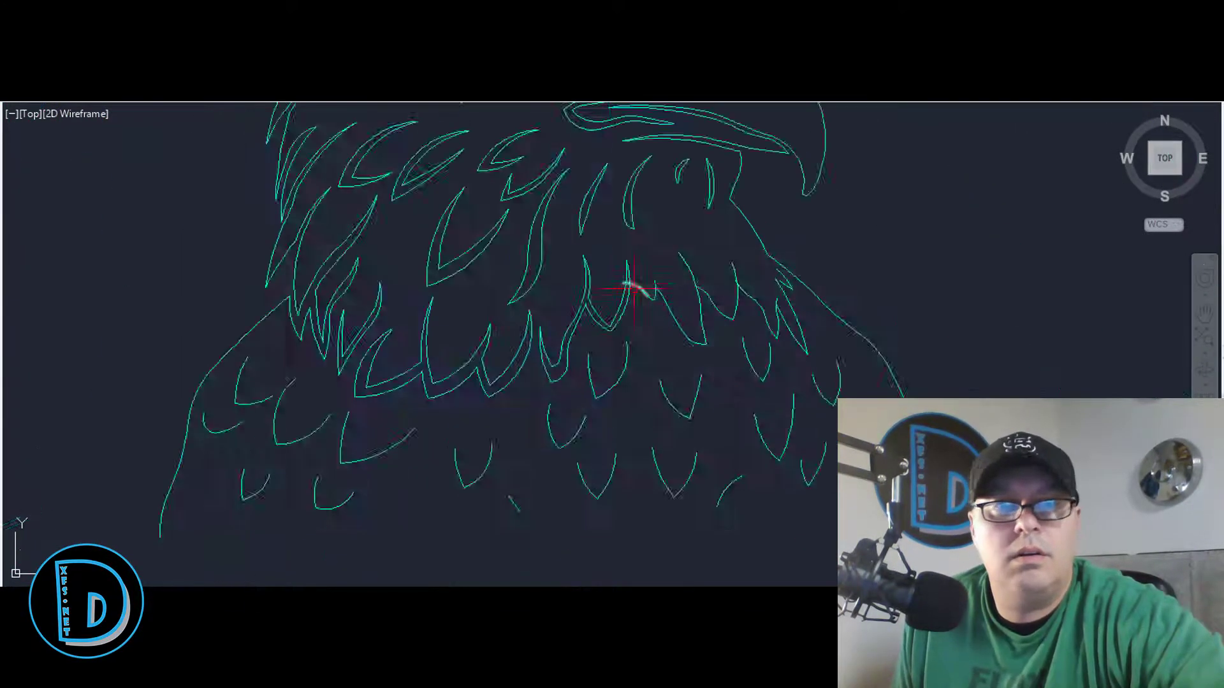
Step: Double the outlines of the long feather below the throat and the shorter feather in front of it, trimming their overlap
scroll(828, 273, "up", 4)
scroll(513, 357, "down", 1)
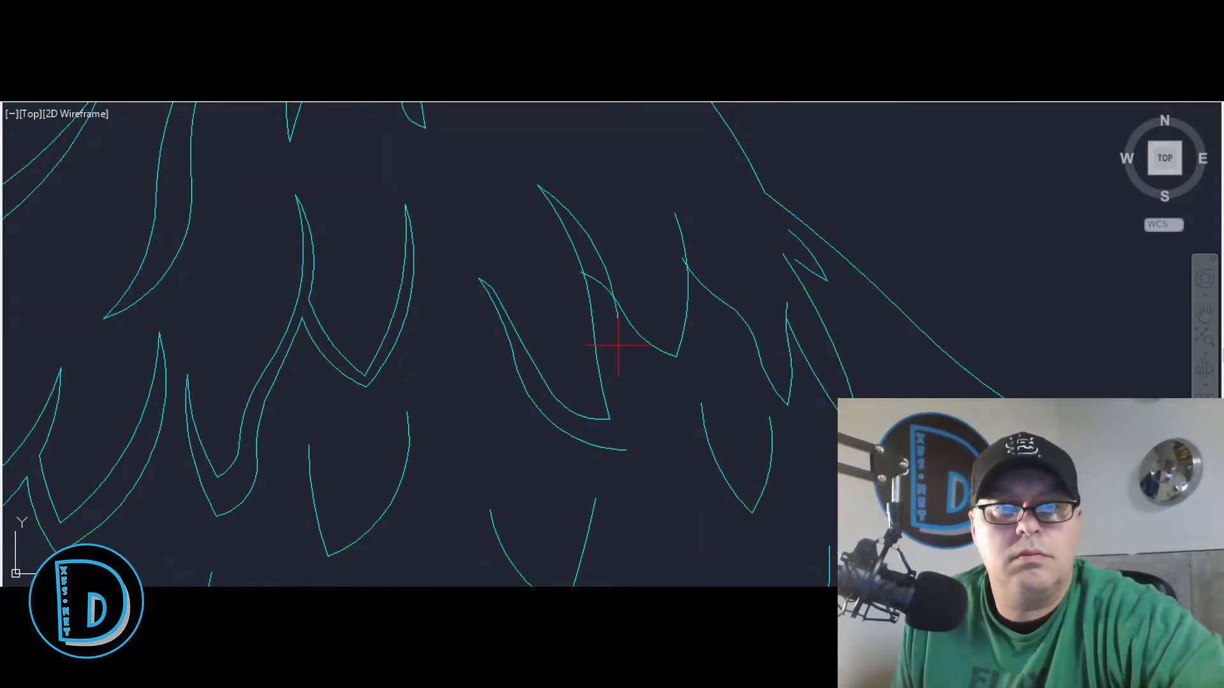
scroll(618, 293, "up", 2)
scroll(701, 287, "down", 1)
scroll(527, 350, "up", 2)
scroll(631, 328, "down", 5)
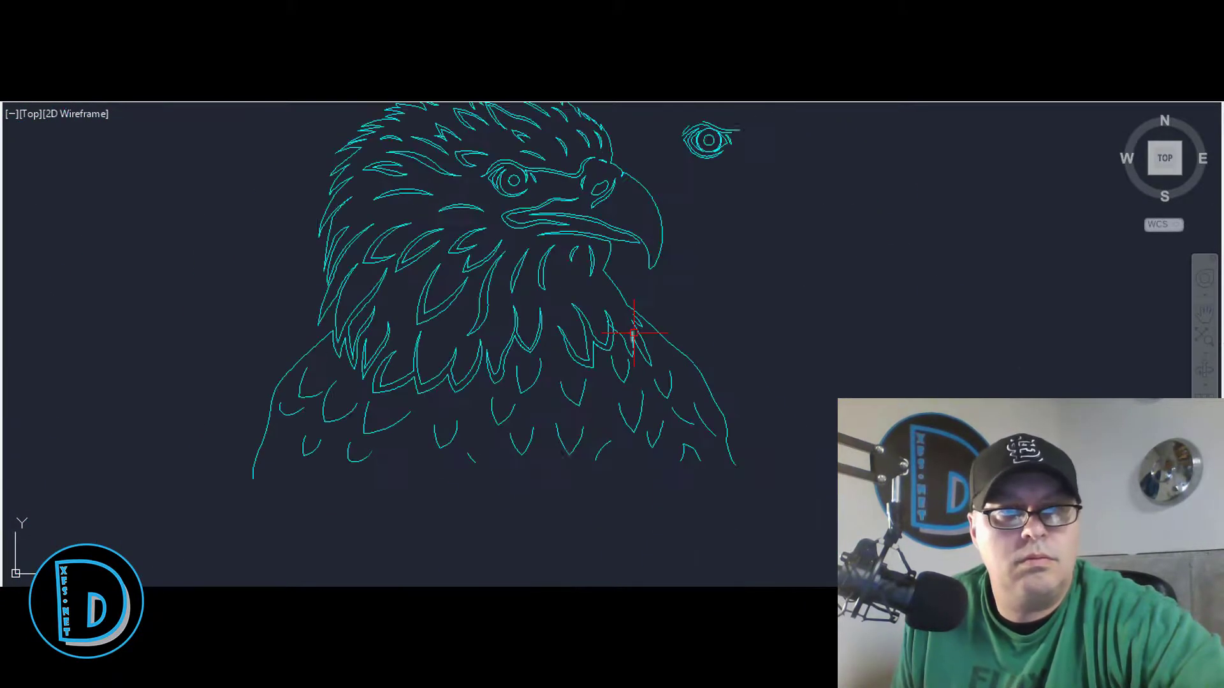
Step: Add second outline arcs to the feather at the shoulder line's upper end and the small frontmost neck feather
scroll(401, 219, "up", 4)
left_click(585, 299)
scroll(511, 259, "up", 2)
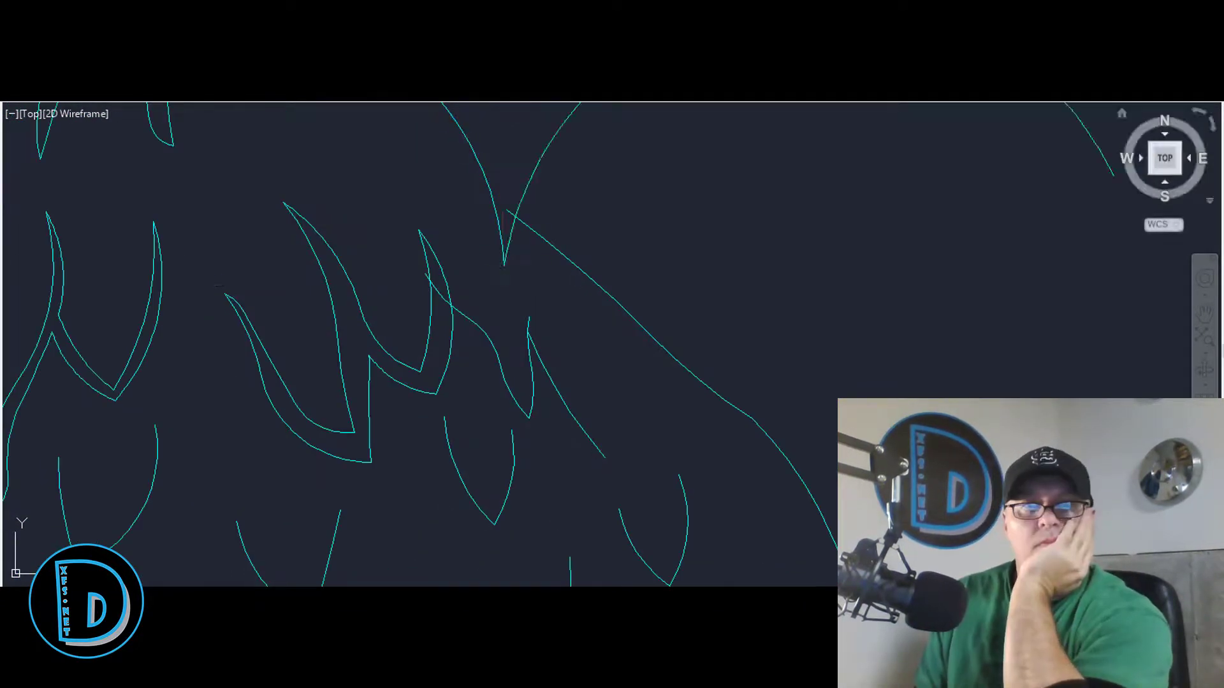
key("Escape")
scroll(517, 235, "down", 5)
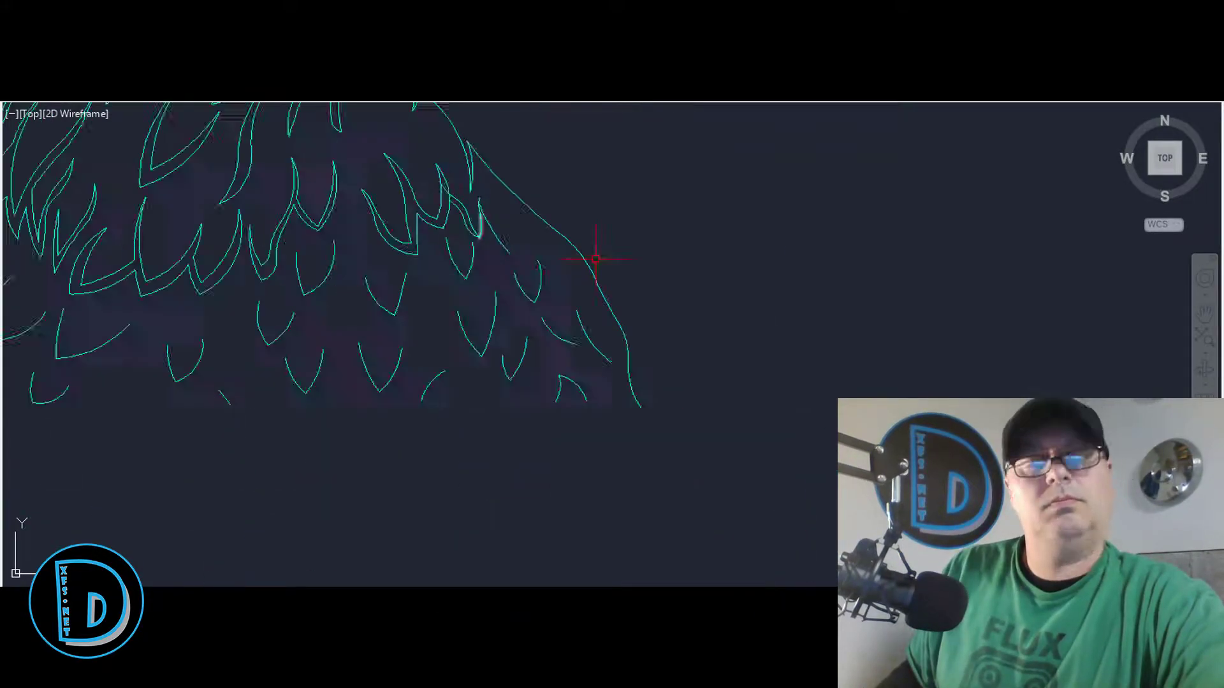
Step: Replace the long single line beside the frontmost neck feather with a small V-shaped feather near the front shoulder line
scroll(596, 255, "up", 4)
scroll(432, 137, "down", 3)
scroll(528, 233, "down", 3)
scroll(385, 276, "up", 4)
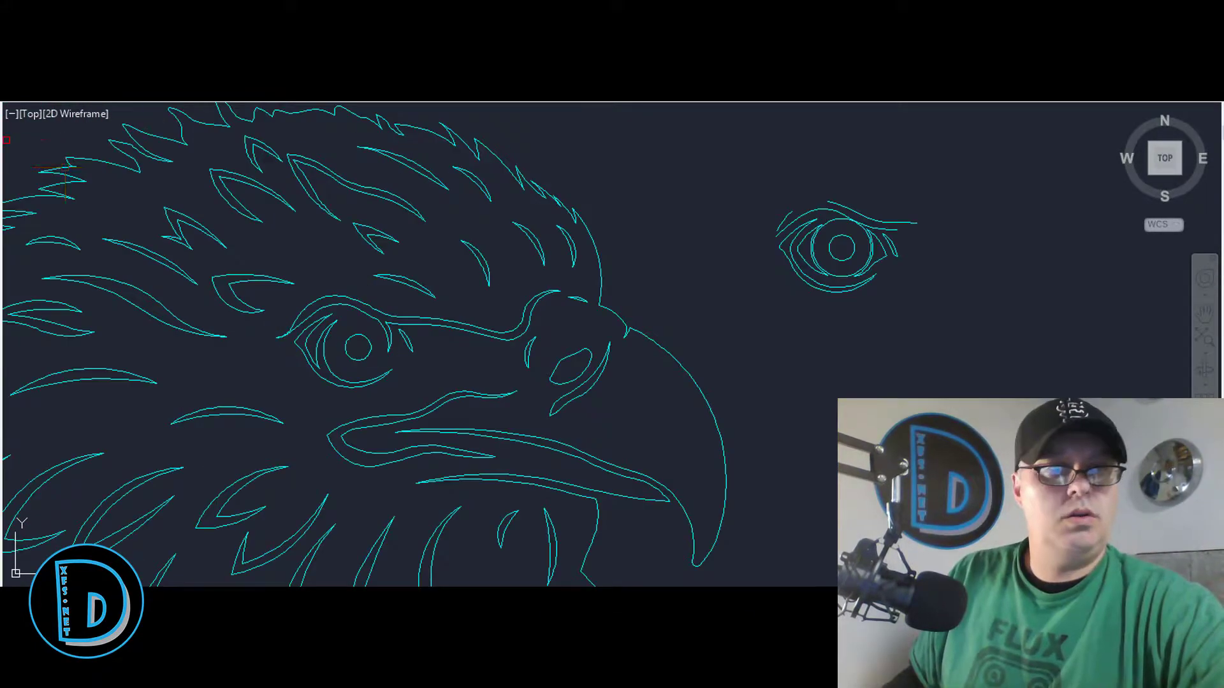
scroll(560, 180, "down", 4)
scroll(362, 272, "up", 5)
scroll(368, 359, "up", 6)
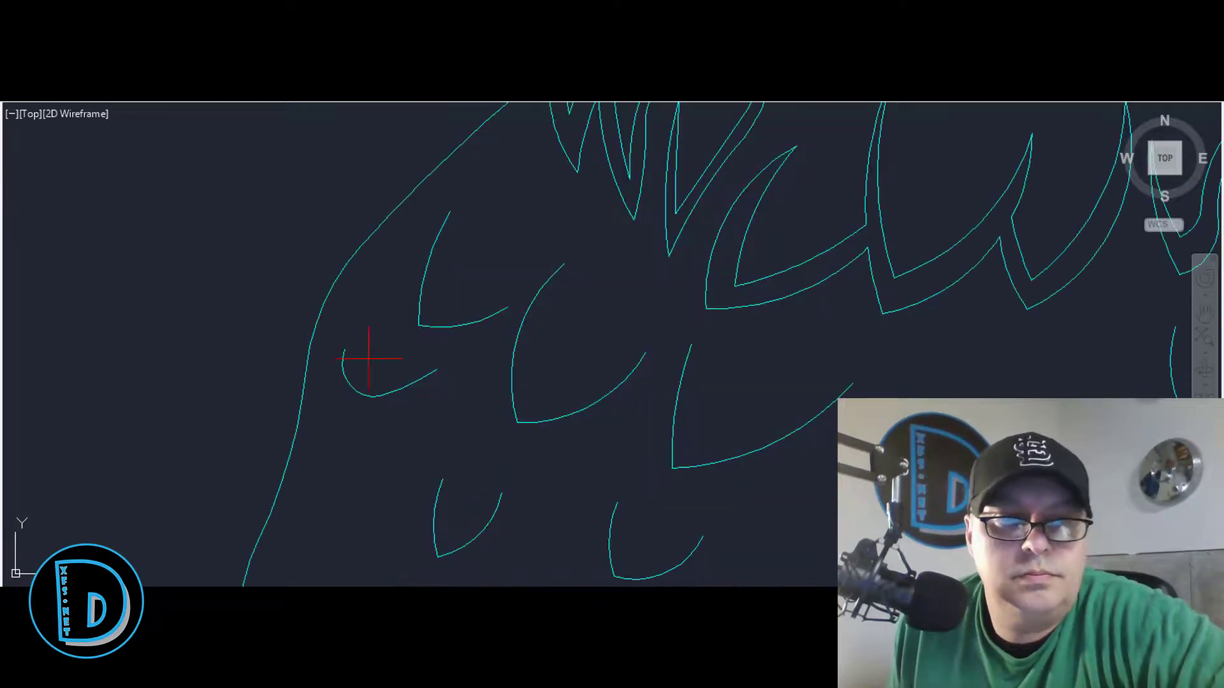
scroll(5, 240, "down", 5)
scroll(697, 344, "up", 5)
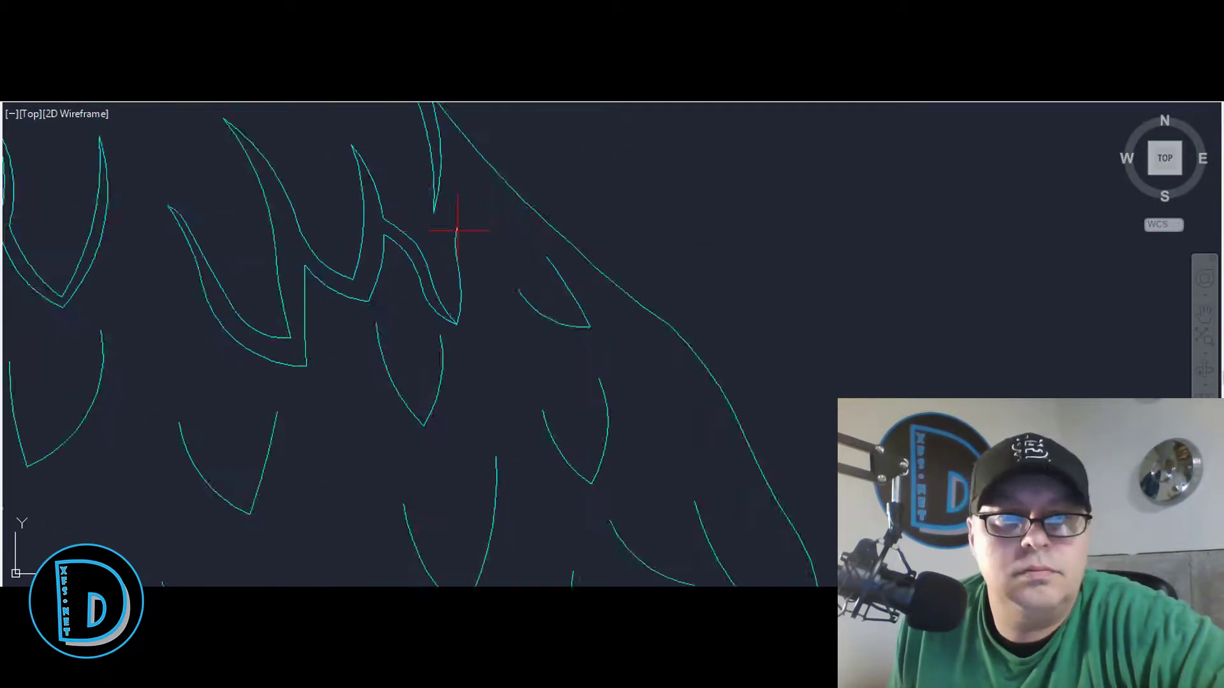
Step: Close the frontmost neck feather's outline and double the small feathers beside the front and rear shoulder lines
left_click(457, 230)
scroll(616, 300, "up", 4)
scroll(191, 346, "up", 9)
scroll(288, 303, "down", 12)
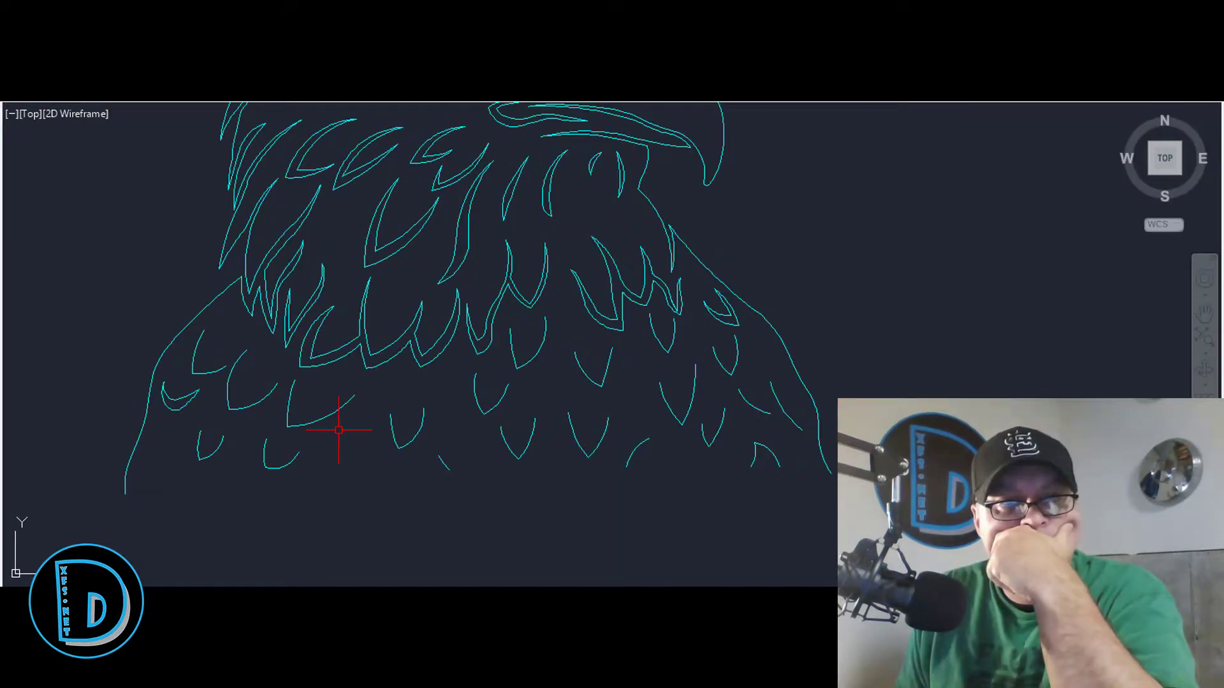
Step: Round the pointed tips of the single-line body feathers near the rear shoulder with fillets
scroll(232, 415, "up", 5)
left_click(240, 388)
left_click(229, 381)
scroll(234, 236, "down", 2)
left_click(380, 373)
left_click(331, 480)
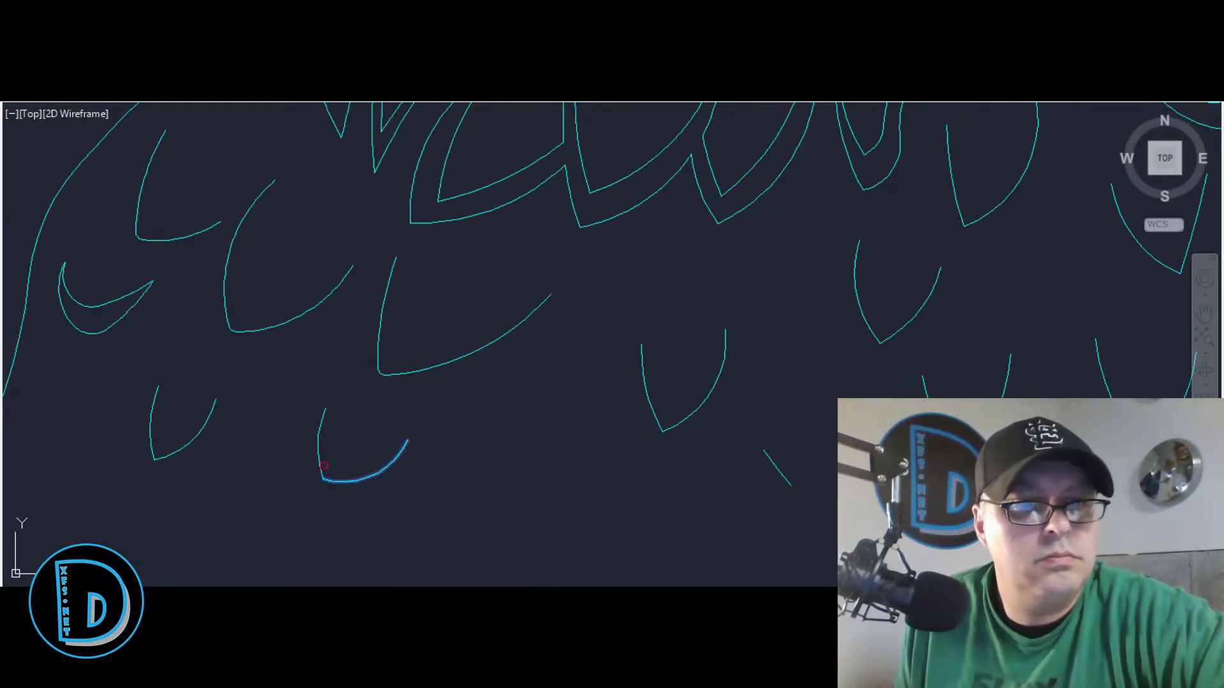
left_click(321, 468)
Step: Fillet the pointed tips of the feathers in the lower middle of the breast
scroll(483, 353, "down", 2)
scroll(726, 326, "up", 4)
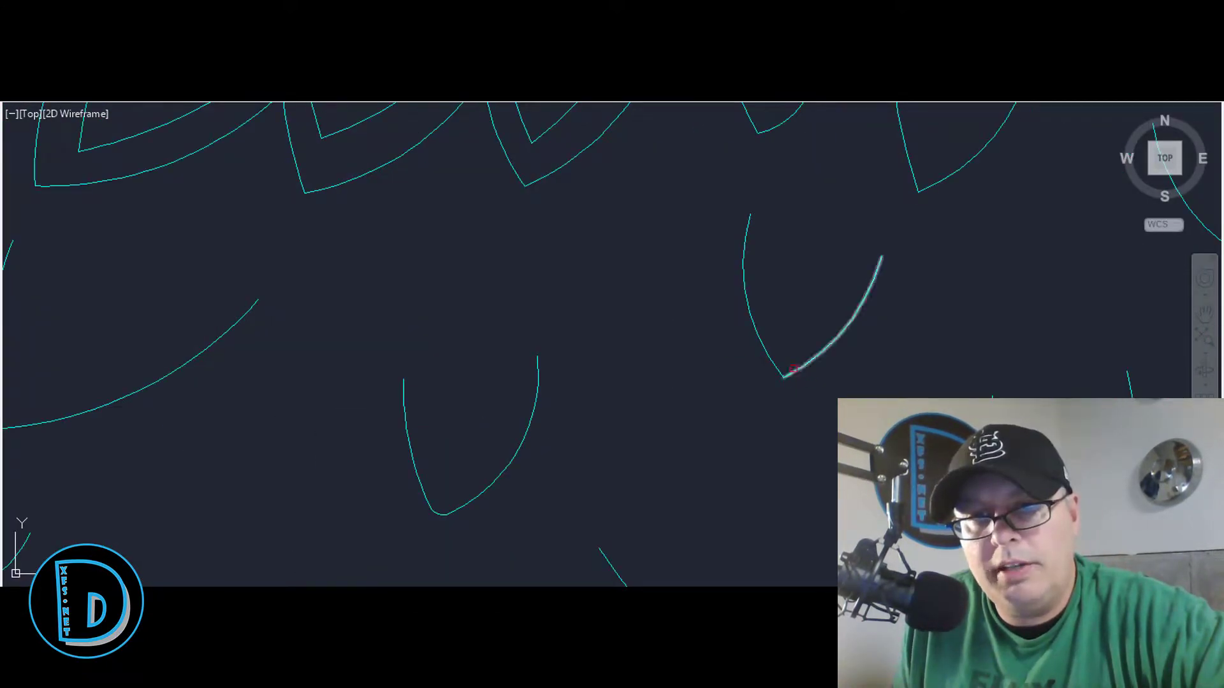
left_click(776, 360)
scroll(772, 382, "down", 3)
scroll(760, 423, "up", 4)
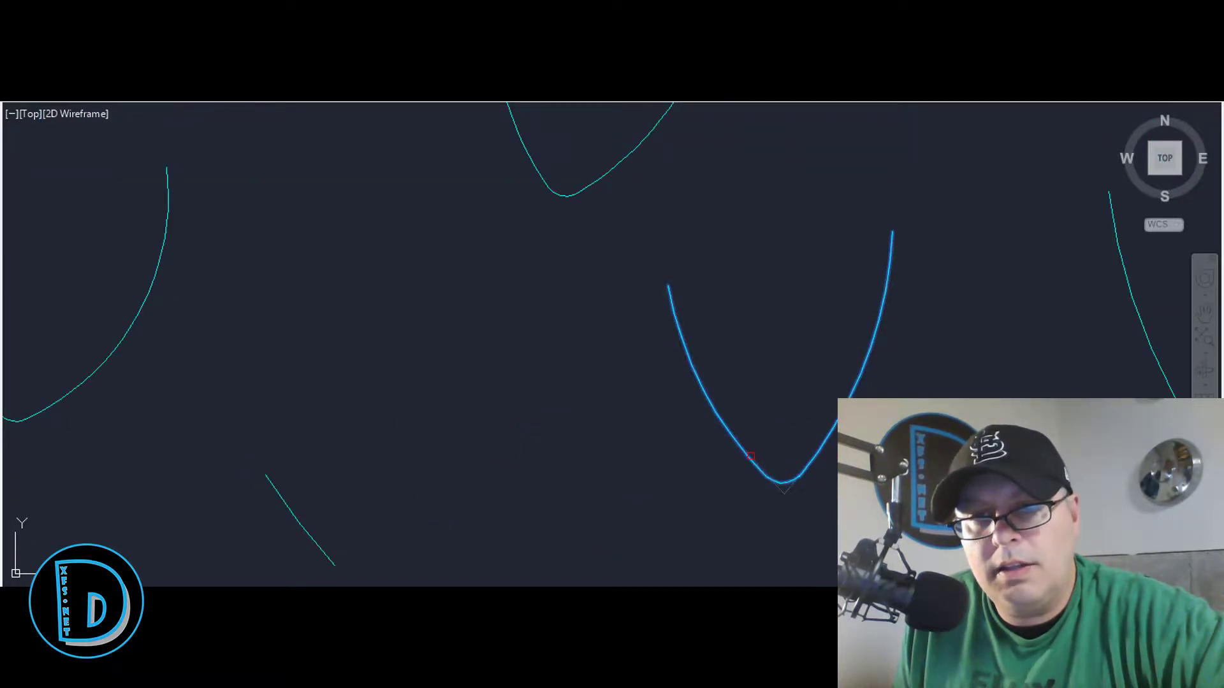
left_click(726, 431)
scroll(541, 321, "down", 4)
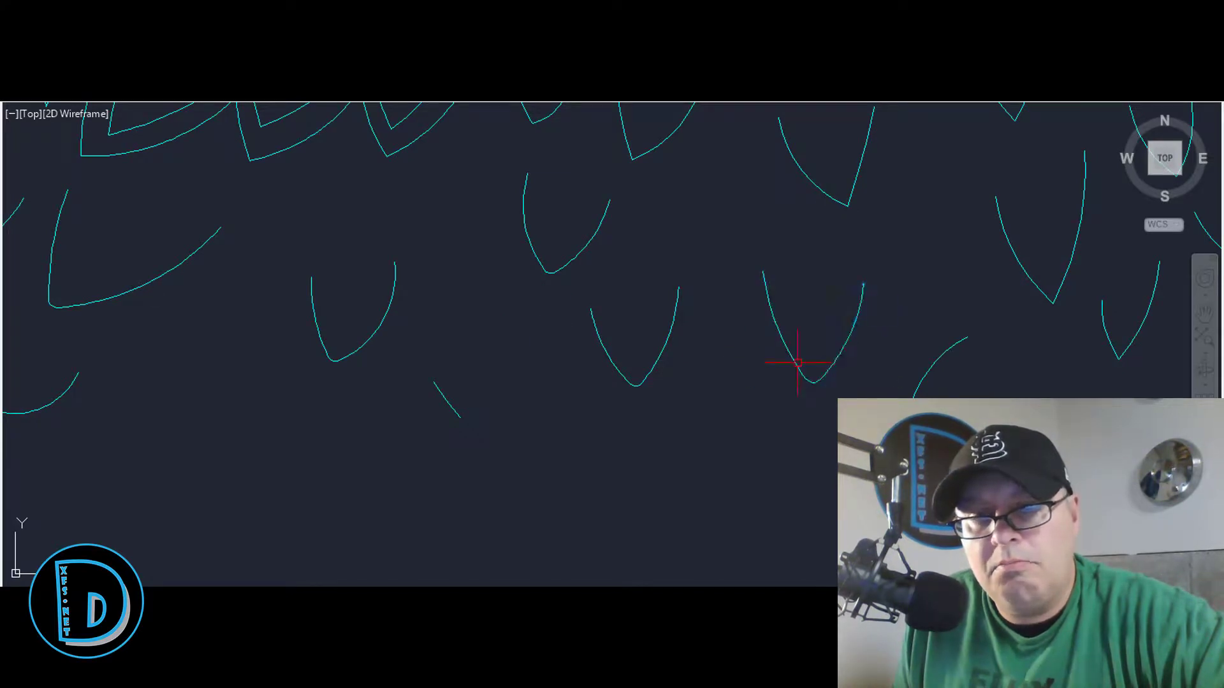
Step: Fillet the tips of the remaining V-shaped breast feathers toward the front shoulder line
scroll(797, 363, "down", 3)
scroll(899, 331, "up", 5)
left_click(885, 332)
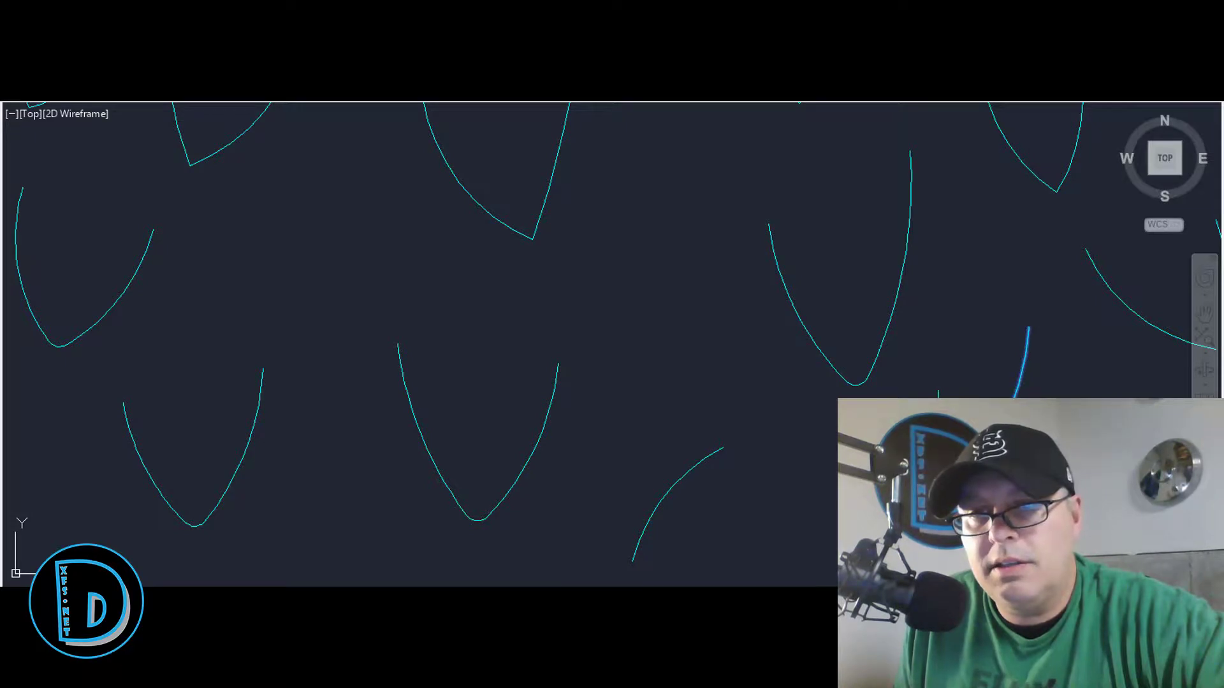
scroll(792, 358, "down", 4)
scroll(910, 364, "up", 5)
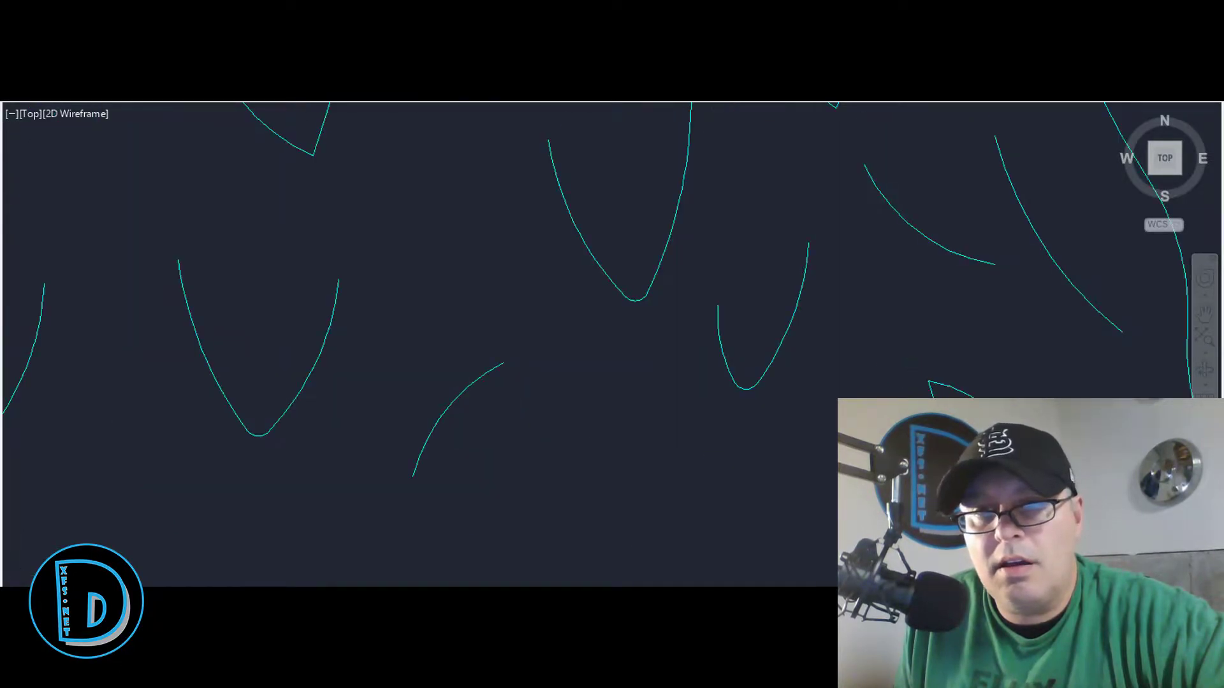
scroll(773, 376, "down", 3)
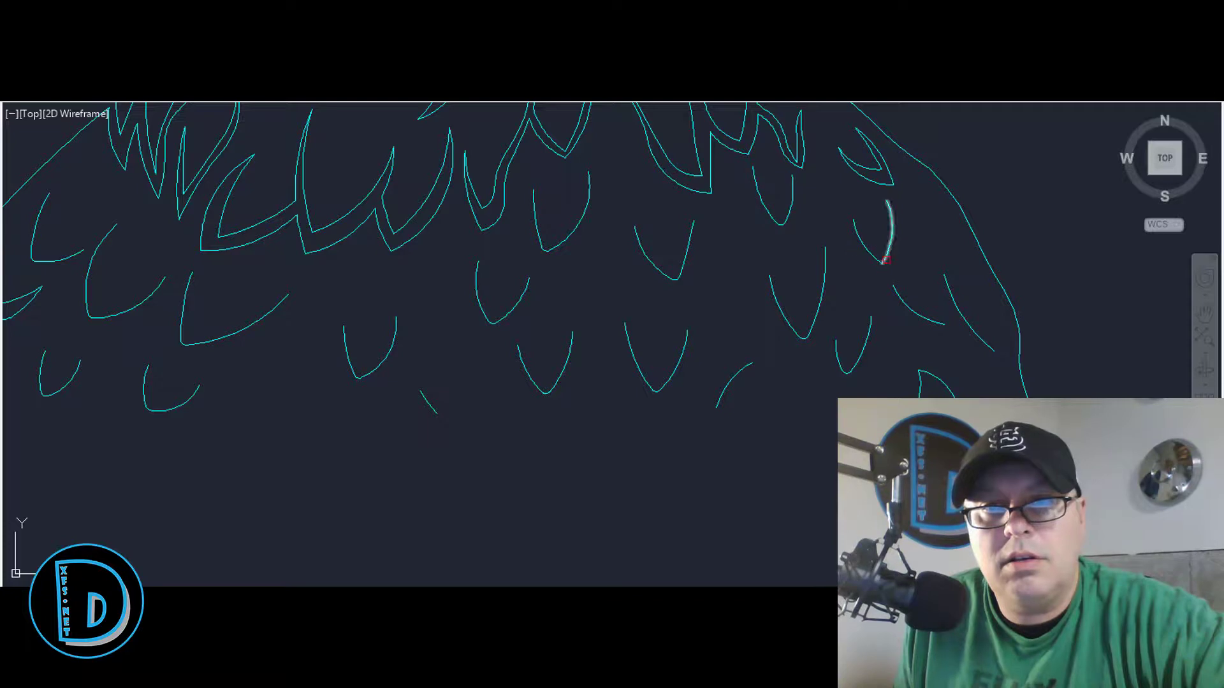
scroll(657, 171, "down", 3)
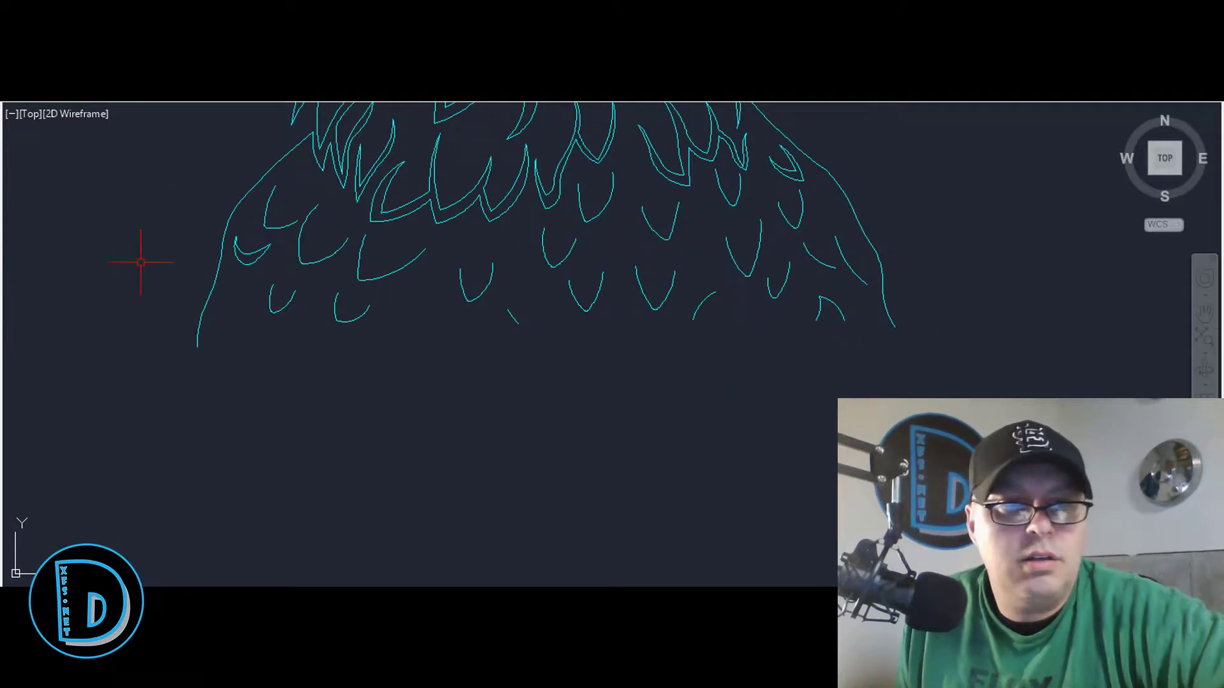
Step: Add second outline arcs to the three larger rear body feathers and the small feather below them
scroll(210, 198, "up", 2)
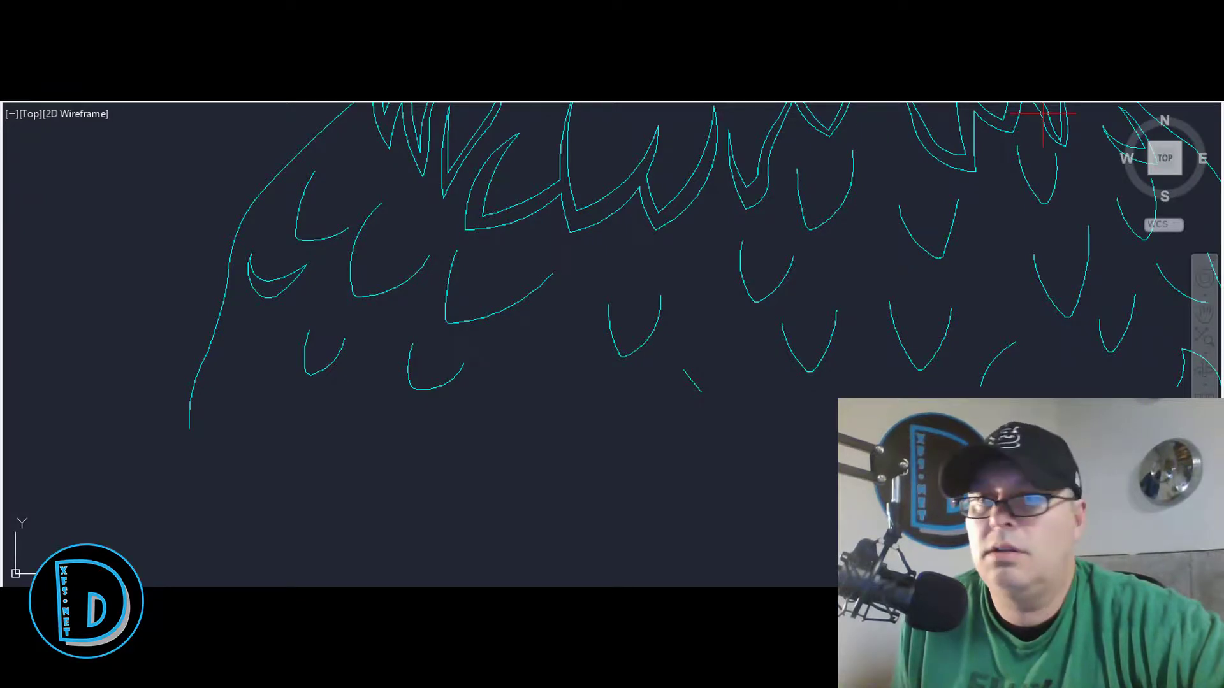
scroll(325, 185, "up", 2)
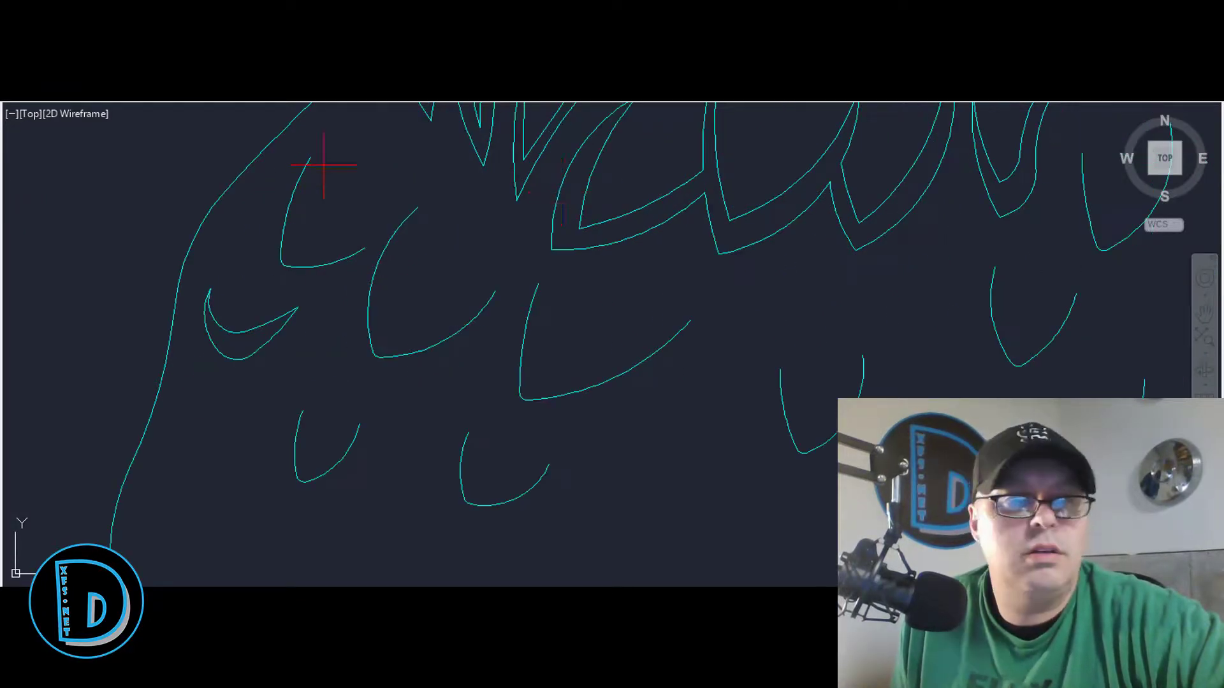
left_click(391, 334)
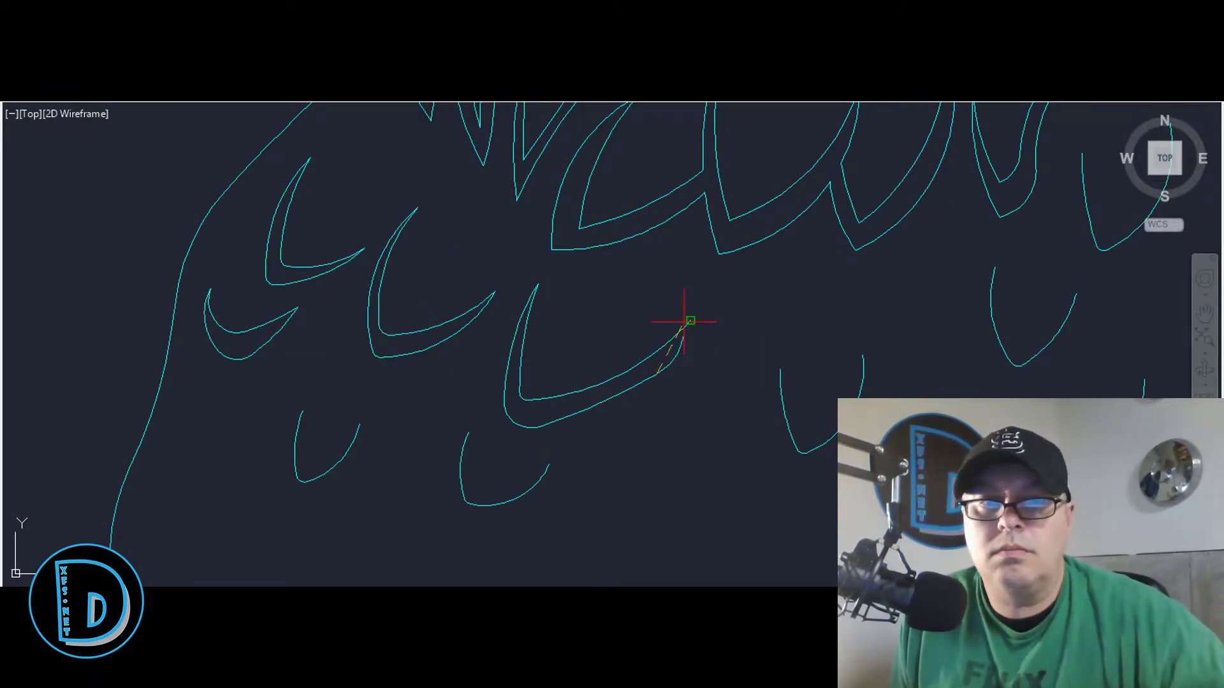
scroll(684, 321, "down", 5)
scroll(615, 409, "up", 6)
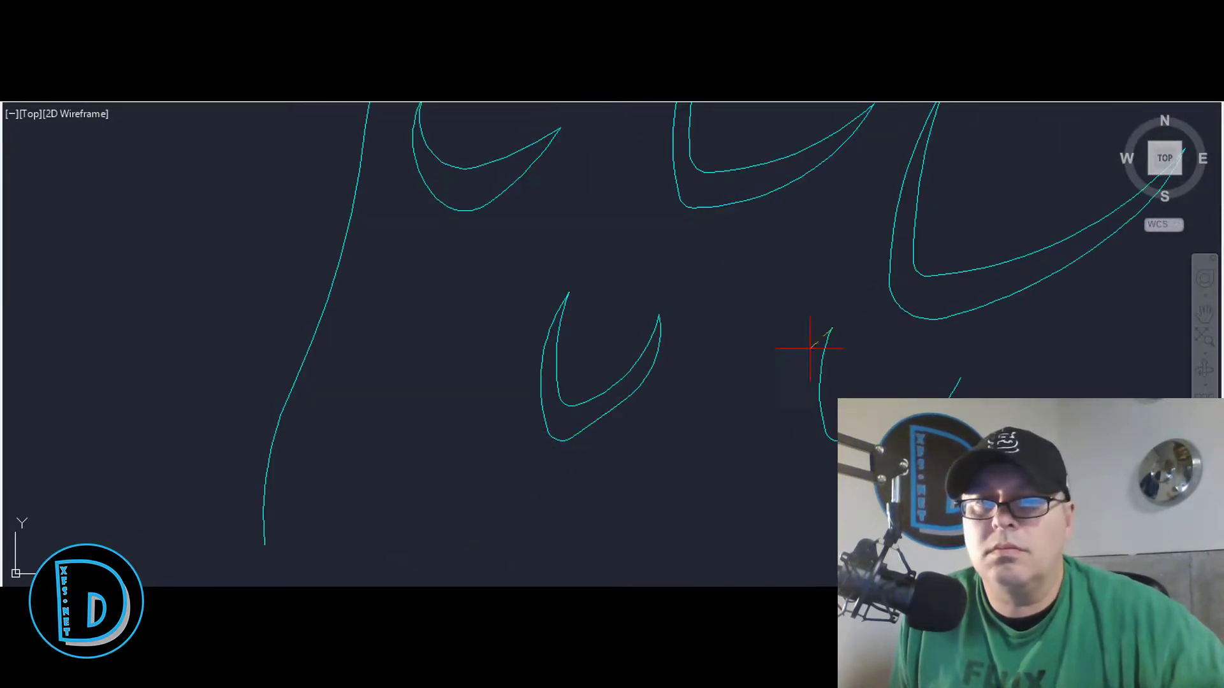
Step: Double the outlines of the remaining lower rear feather and the V-shaped feathers along the breast's lower middle
scroll(506, 429, "down", 4)
scroll(460, 455, "up", 4)
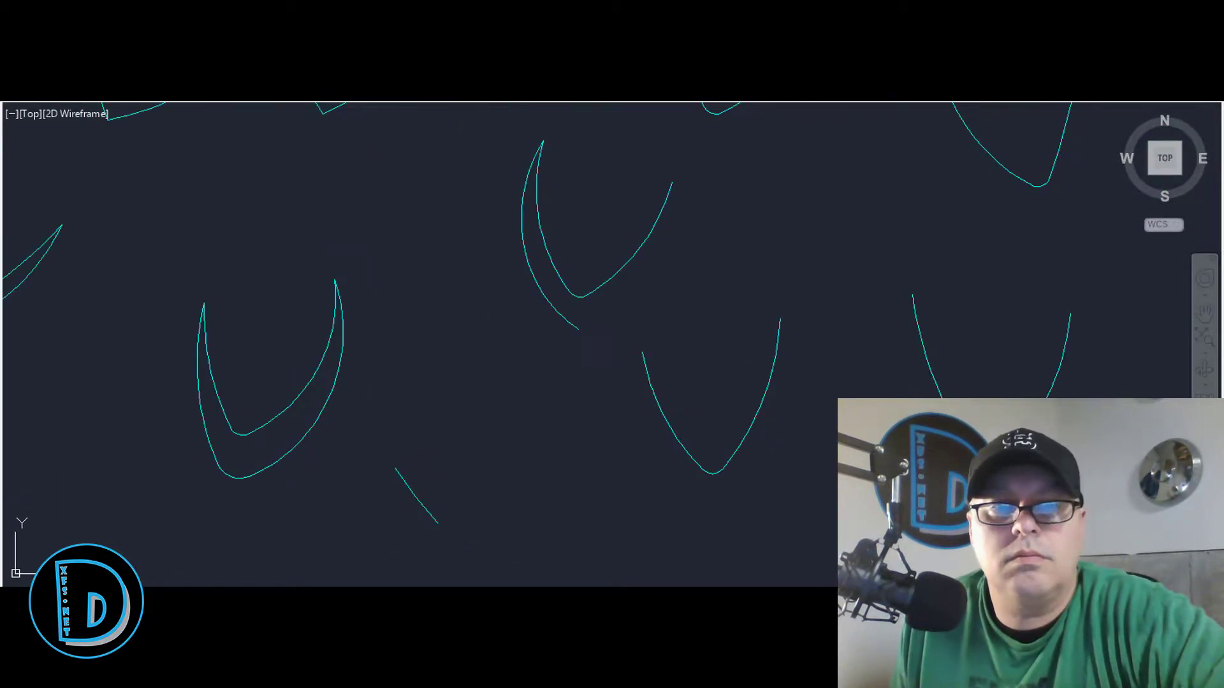
scroll(429, 361, "down", 3)
scroll(546, 259, "up", 4)
scroll(633, 314, "down", 1)
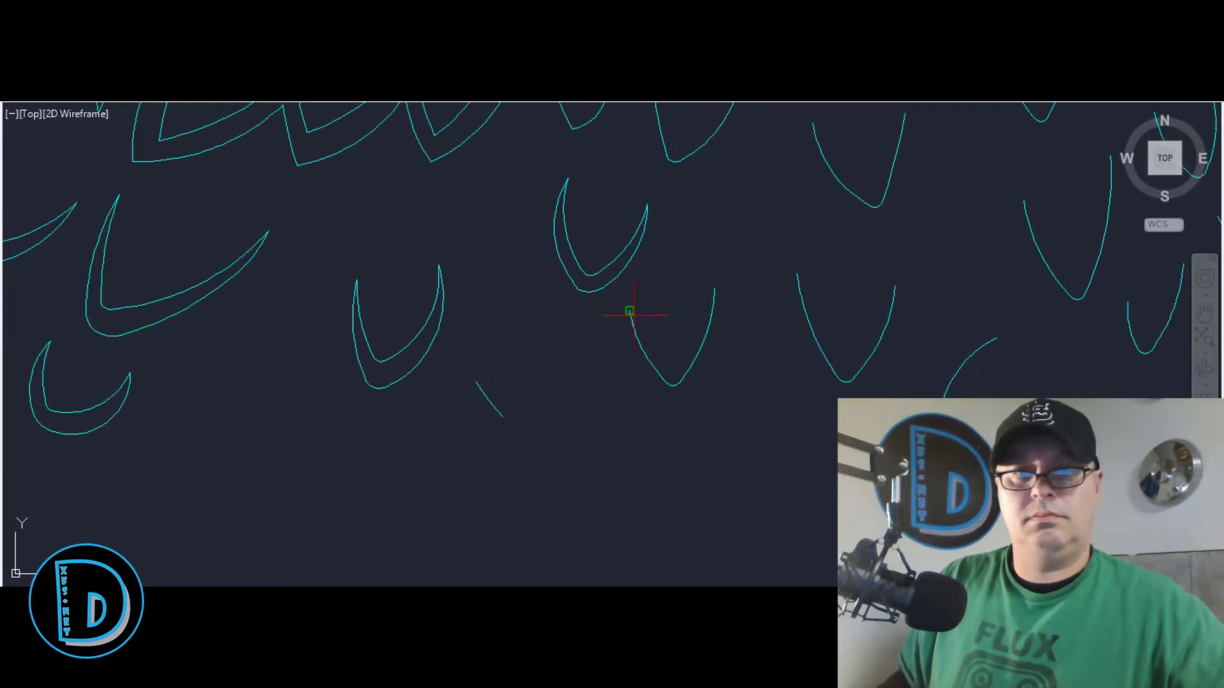
scroll(732, 273, "up", 2)
scroll(492, 262, "down", 4)
scroll(571, 477, "up", 5)
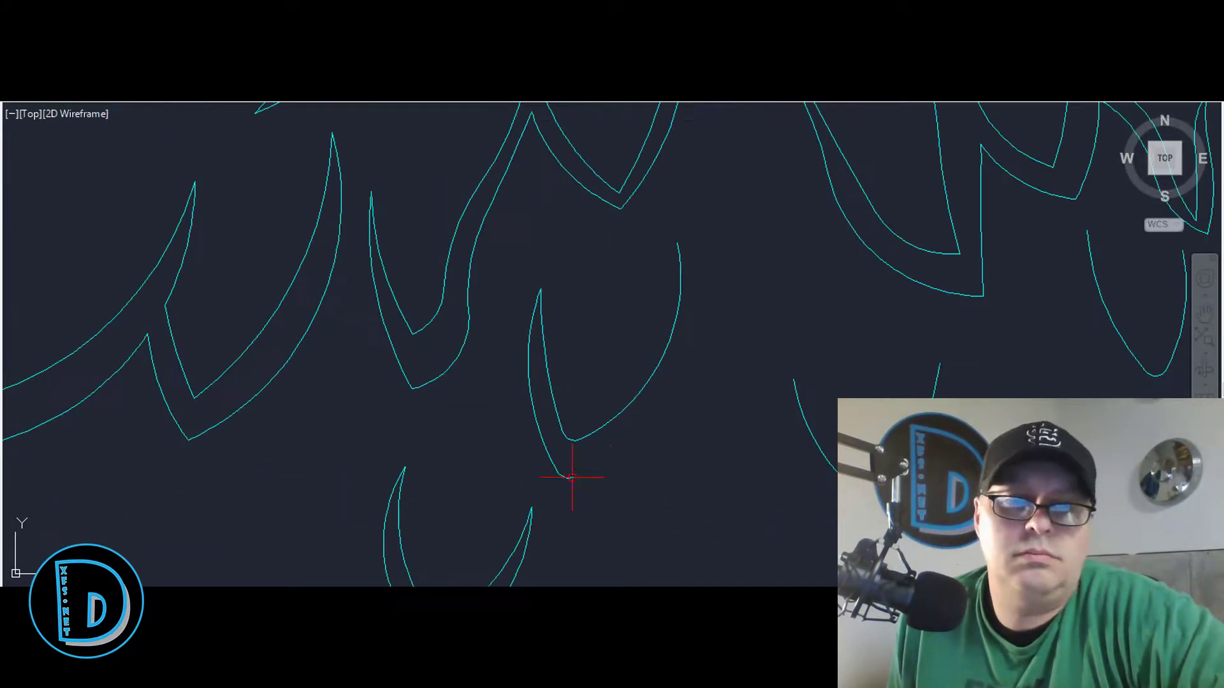
Step: Add second outline arcs to the upper row of breast feathers directly below the neck feathers
left_click(677, 243)
scroll(324, 152, "down", 4)
scroll(492, 216, "up", 6)
scroll(493, 218, "down", 2)
left_click(686, 258)
scroll(320, 223, "down", 4)
scroll(536, 198, "up", 4)
left_click(603, 350)
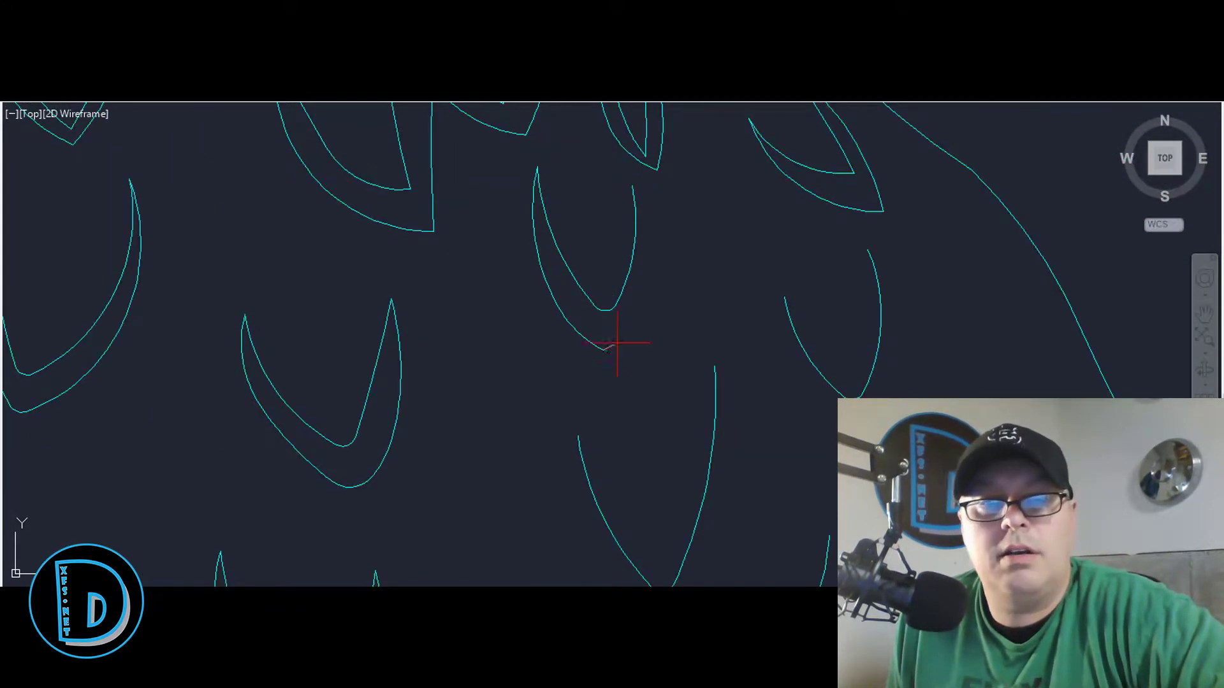
Step: Double the outlines of the V-shaped feather near the front shoulder line and the long breast feather below it
scroll(633, 287, "down", 3)
scroll(633, 368, "down", 2)
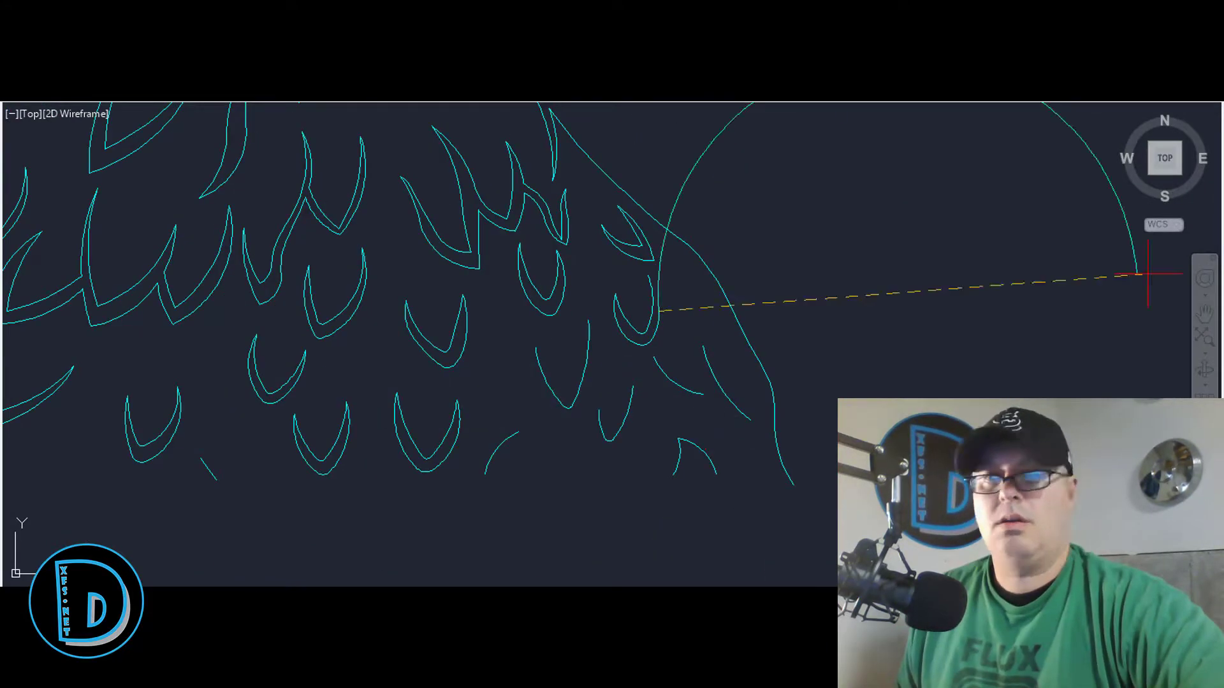
scroll(608, 429, "down", 4)
scroll(608, 428, "up", 7)
scroll(704, 333, "up", 2)
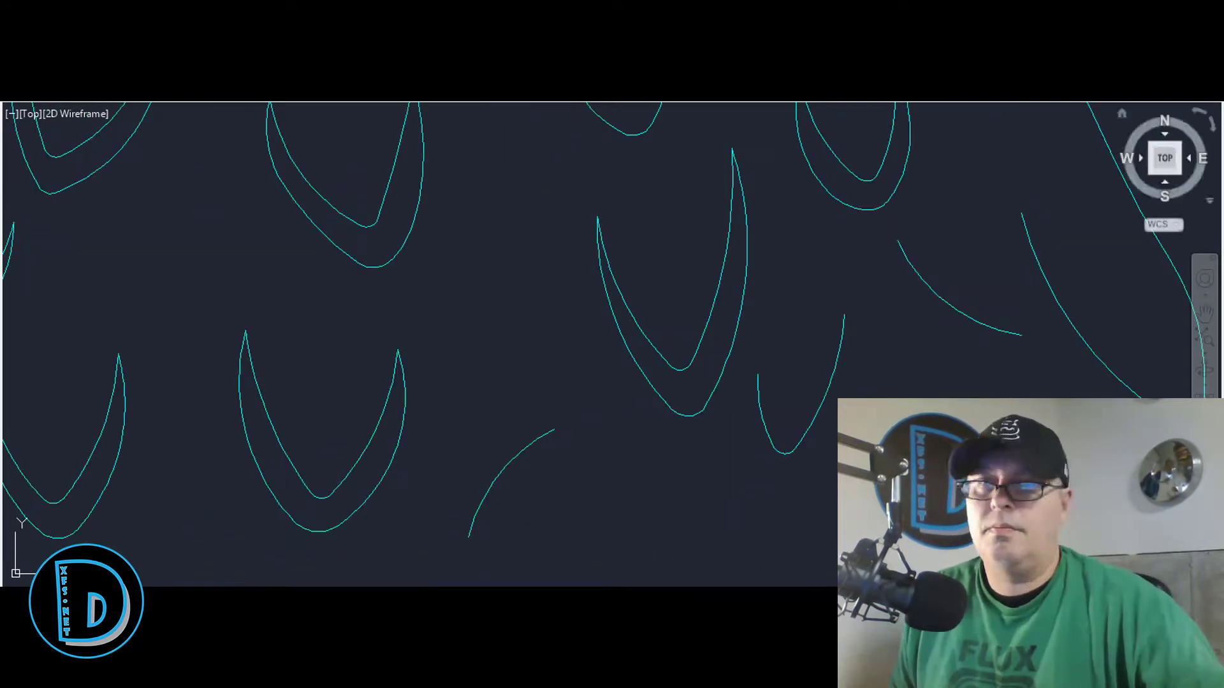
scroll(773, 442, "down", 4)
scroll(731, 393, "up", 3)
Step: Add second arcs to the small lower front feather and the two single curved strokes beside the front shoulder line
left_click(731, 394)
left_click(753, 467)
left_click(807, 509)
middle_click_drag(705, 558, 688, 459)
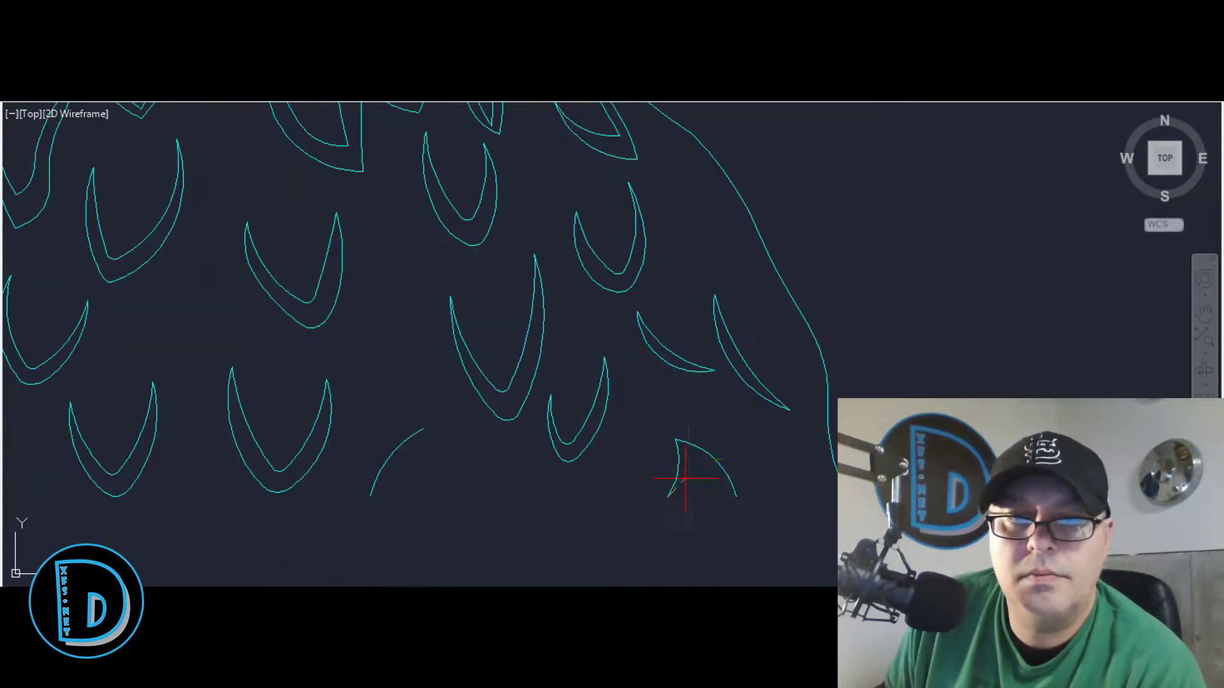
Step: Double the outlines of the caret-shaped feather and the single curved stroke along the breast's lower edge
scroll(393, 487, "up", 3)
left_click(557, 400)
left_click(482, 436)
left_click(471, 507)
left_click(486, 431)
scroll(487, 431, "down", 3)
left_click(341, 393)
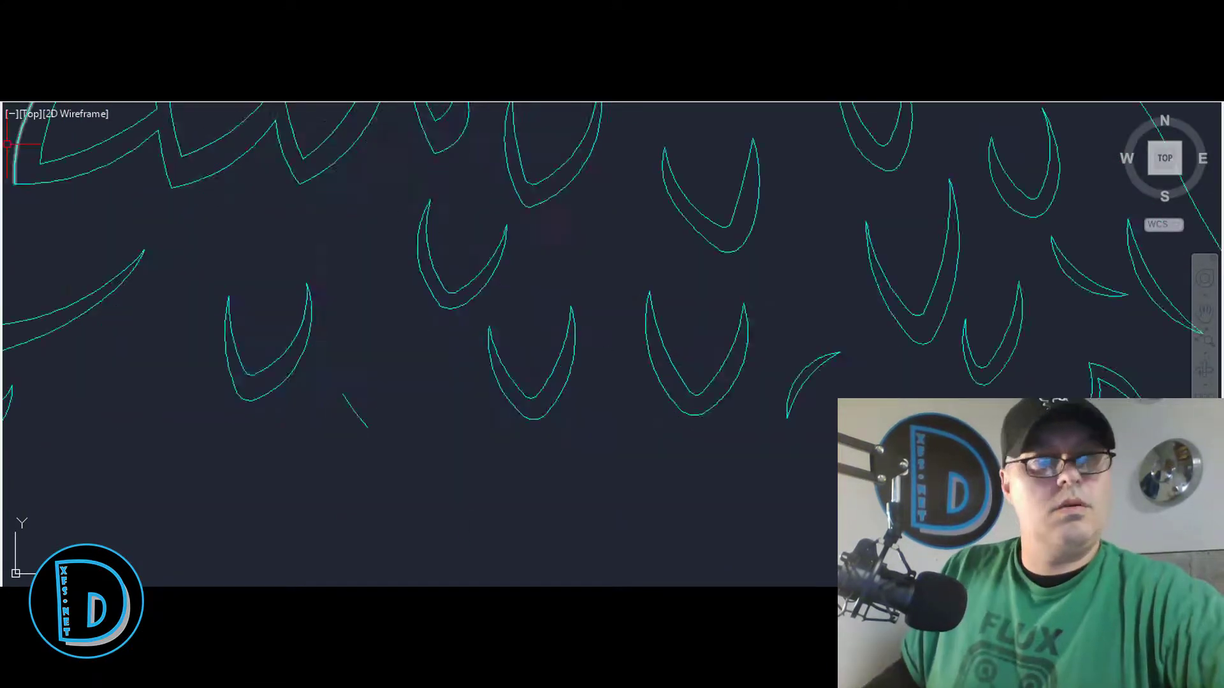
Step: Add second outline arcs to the remaining single-line feathers along the rear part of the breast's lower edge
scroll(287, 388, "down", 2)
scroll(240, 413, "down", 2)
scroll(435, 360, "down", 2)
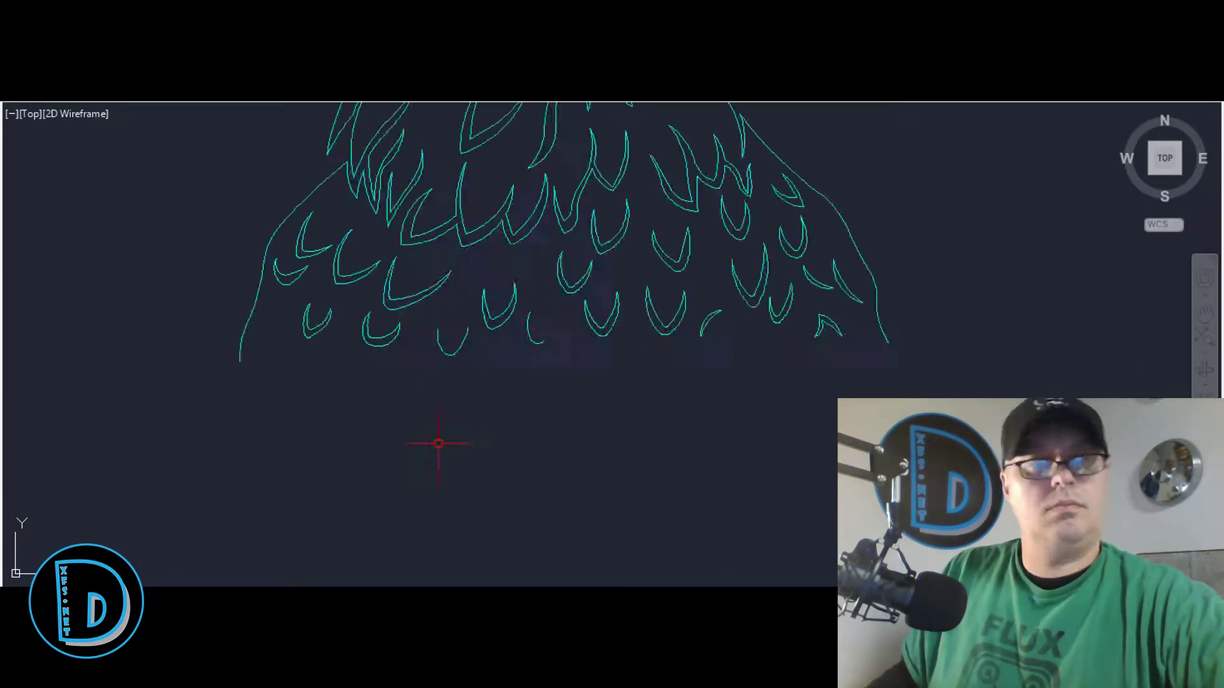
scroll(385, 311, "up", 6)
left_click(636, 258)
scroll(592, 429, "down", 8)
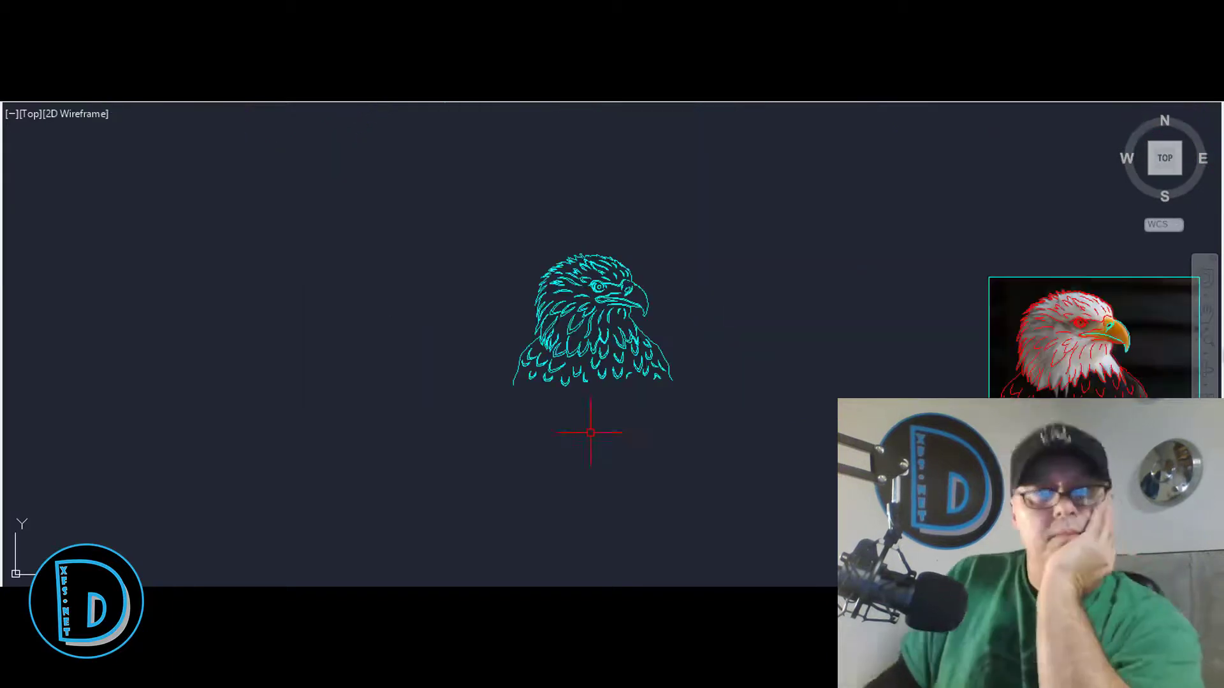
Step: Place a second copy of the finished eagle beside the first and draw two circles around the first one
scroll(606, 270, "up", 6)
scroll(606, 270, "down", 7)
left_click(664, 423)
scroll(675, 458, "up", 6)
scroll(464, 479, "down", 4)
left_click(459, 329)
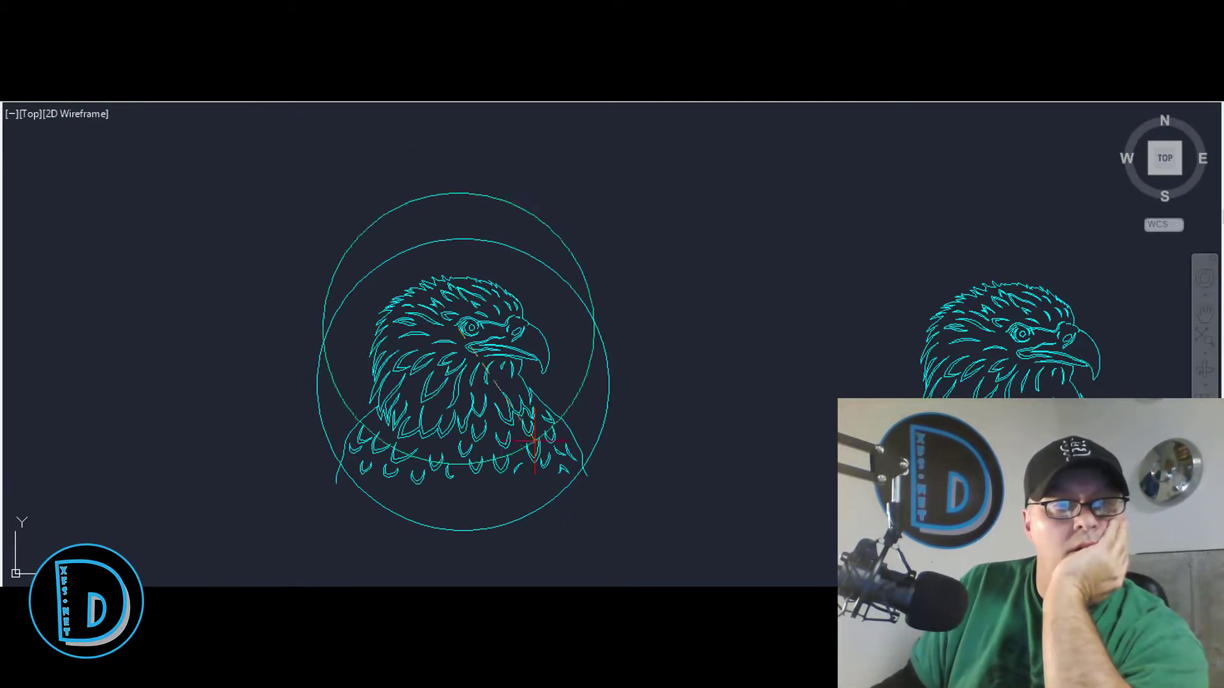
Step: Arrange the two circles concentrically around the first eagle as a ring border and delete the unneeded geometry
scroll(539, 468, "up", 4)
left_click(420, 364)
left_click(603, 400)
left_click(383, 544)
left_click_drag(421, 364, 407, 310)
left_click(407, 495)
left_click(414, 527)
scroll(374, 486, "down", 5)
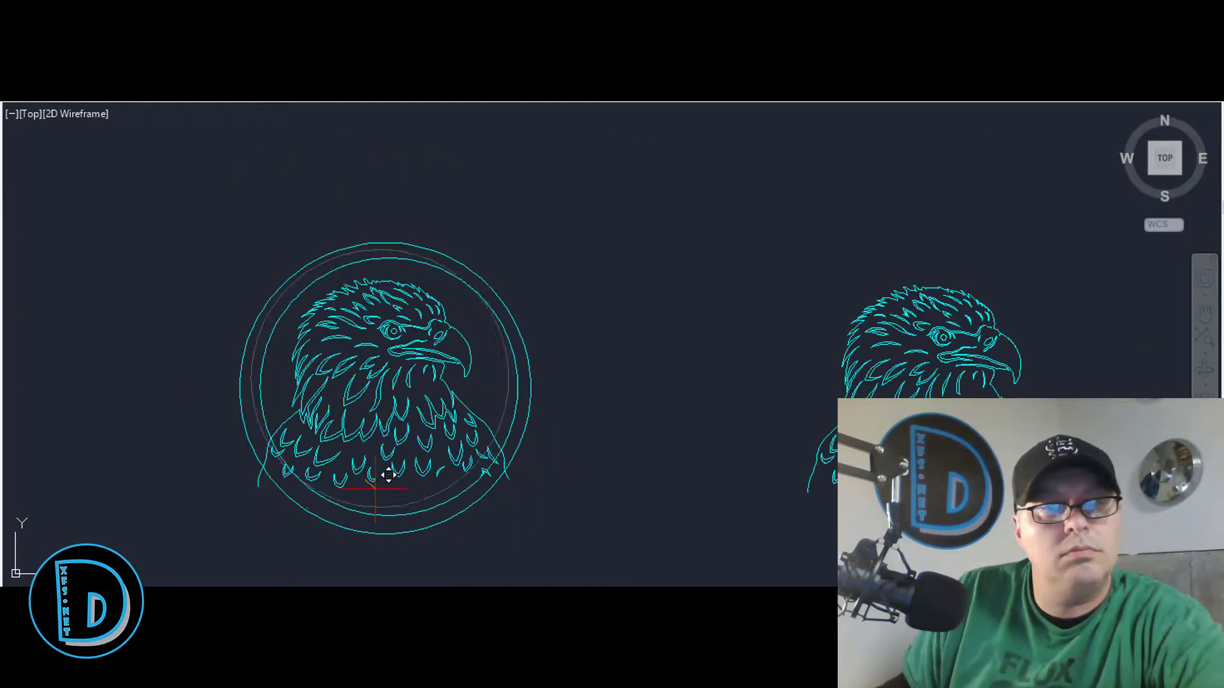
scroll(357, 503, "up", 5)
key("Delete")
Step: Draw scalloped feather-tip arcs along the uncircled eagle's lower edge, starting from the rear shoulder line
scroll(527, 213, "down", 2)
scroll(340, 382, "up", 2)
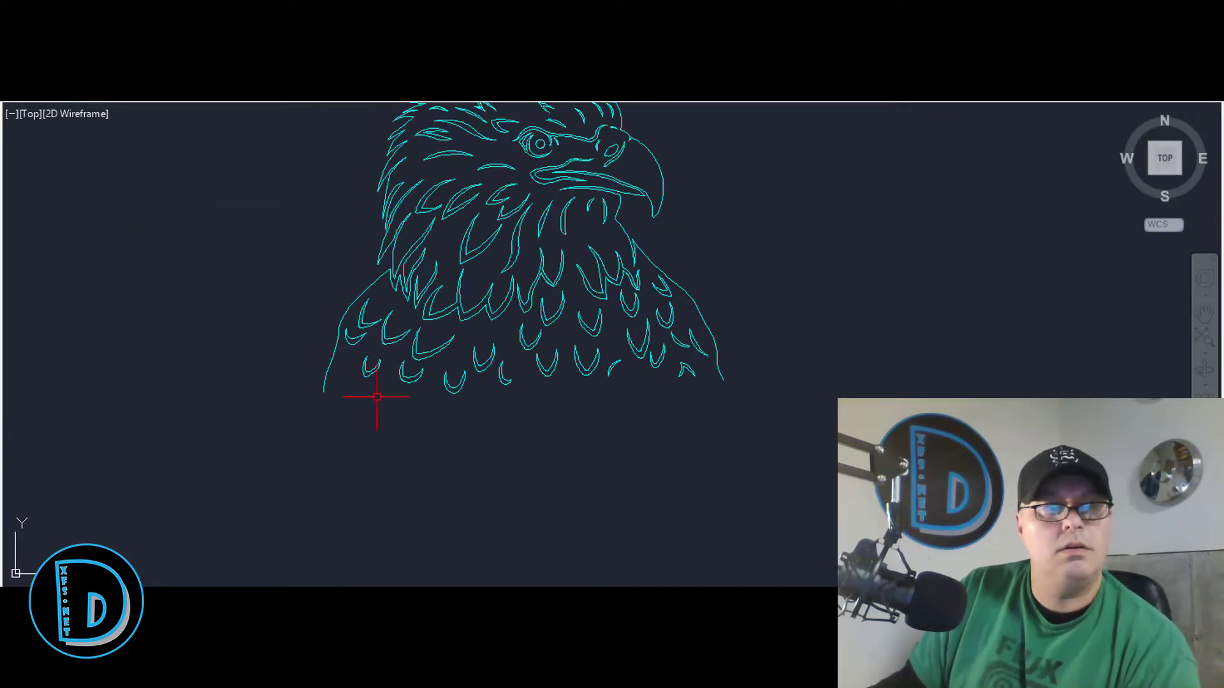
scroll(341, 392, "up", 2)
left_click(357, 377)
left_click(360, 427)
left_click(425, 378)
left_click(439, 420)
scroll(463, 437, "up", 2)
left_click(484, 372)
left_click(519, 422)
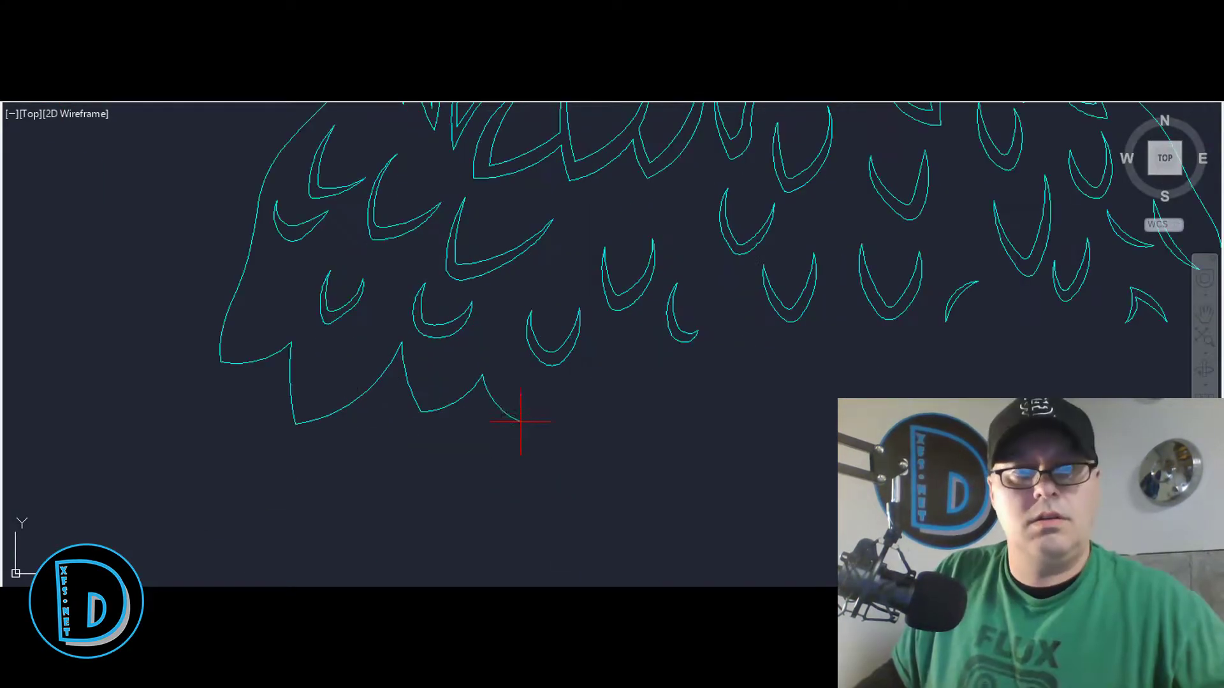
Step: Continue the chain of scalloped arcs across the middle of the uncircled eagle's lower edge
scroll(522, 421, "down", 2)
left_click(335, 405)
left_click(386, 446)
left_click(424, 392)
left_click(468, 415)
left_click(500, 379)
left_click(544, 408)
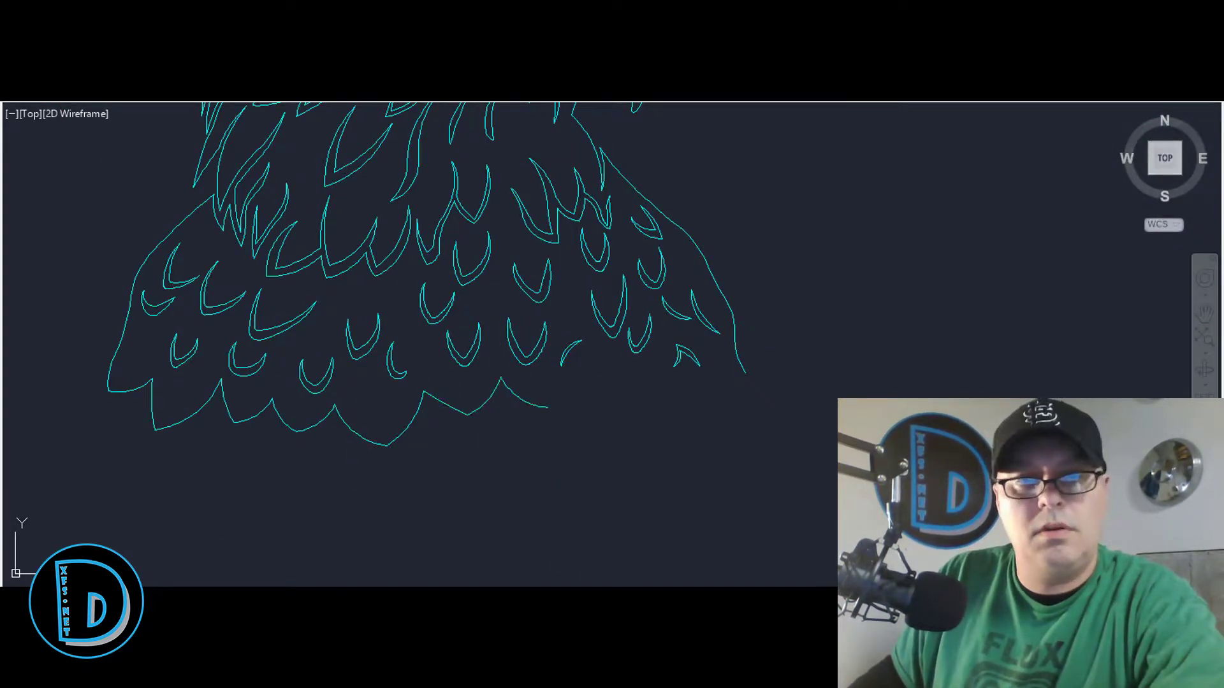
Step: Complete the scalloped lower edge of the uncircled eagle and join it to the end of the front shoulder line
left_click(584, 370)
scroll(380, 384, "down", 2)
scroll(707, 333, "up", 2)
left_click(440, 438)
scroll(455, 426, "down", 3)
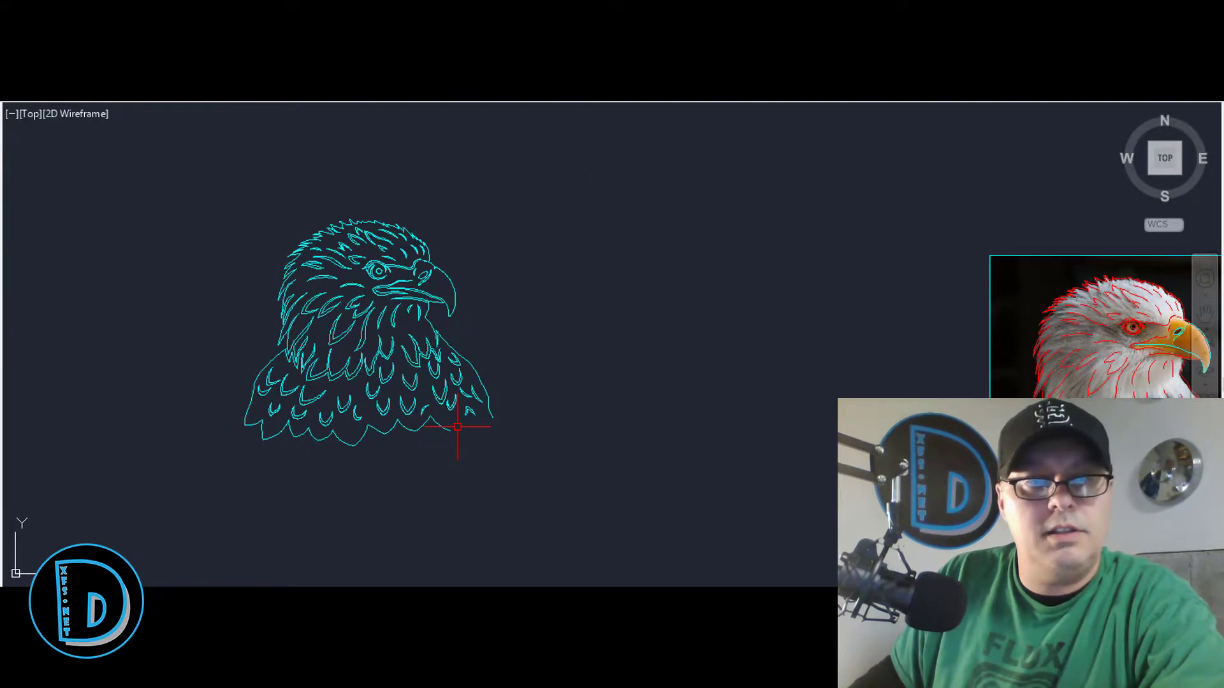
scroll(456, 425, "up", 2)
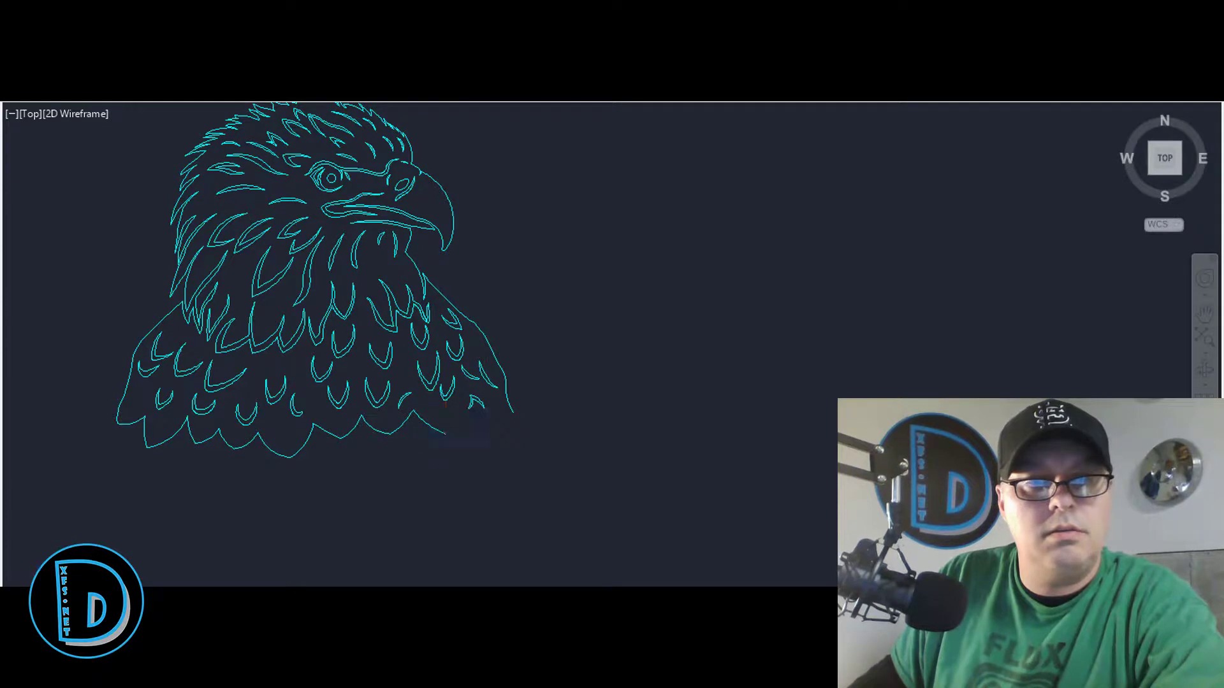
scroll(446, 431, "up", 2)
scroll(465, 413, "down", 2)
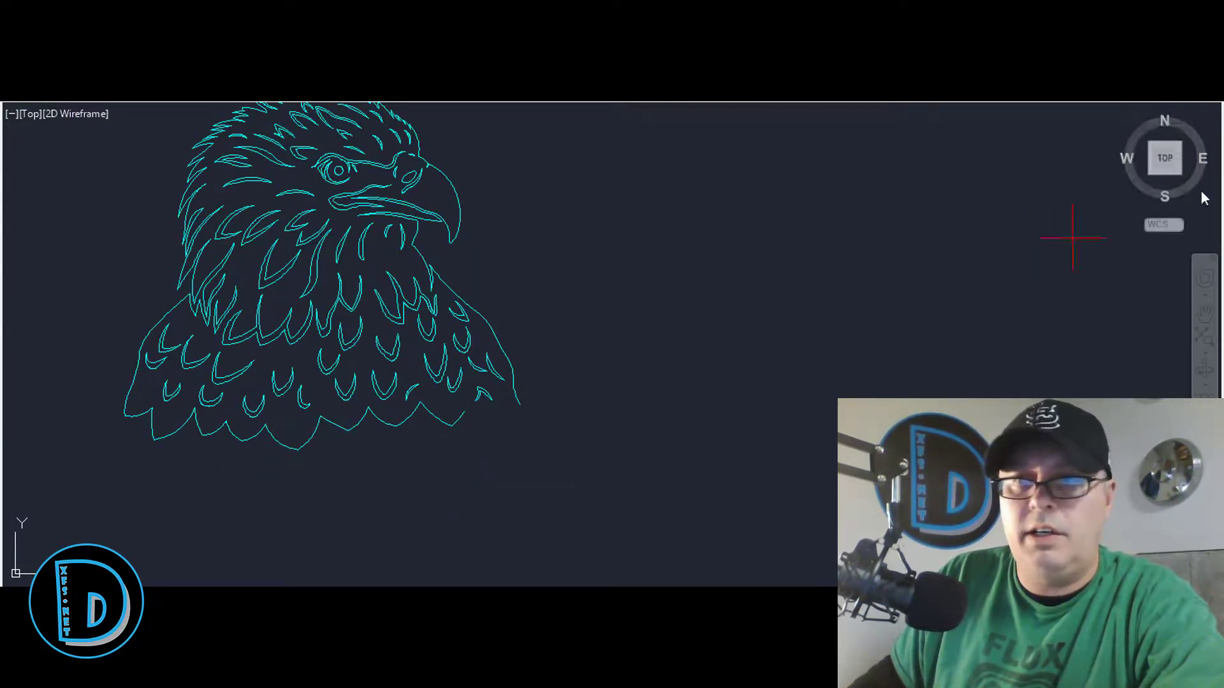
scroll(487, 407, "up", 2)
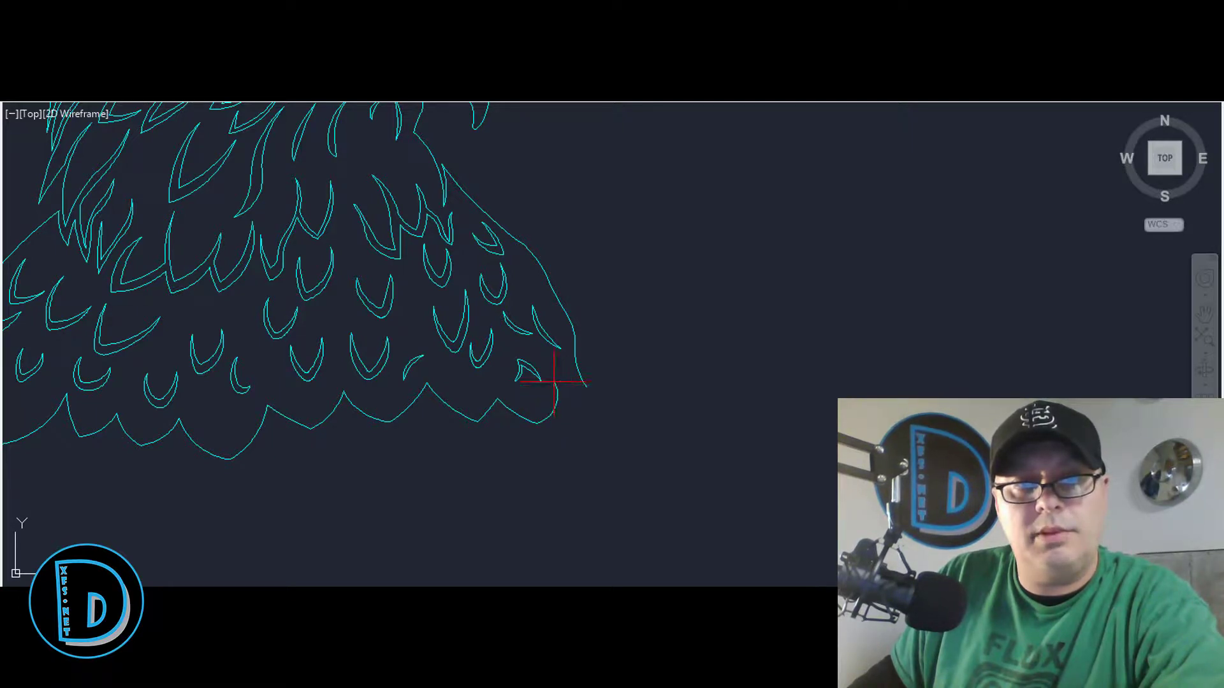
scroll(566, 383, "up", 2)
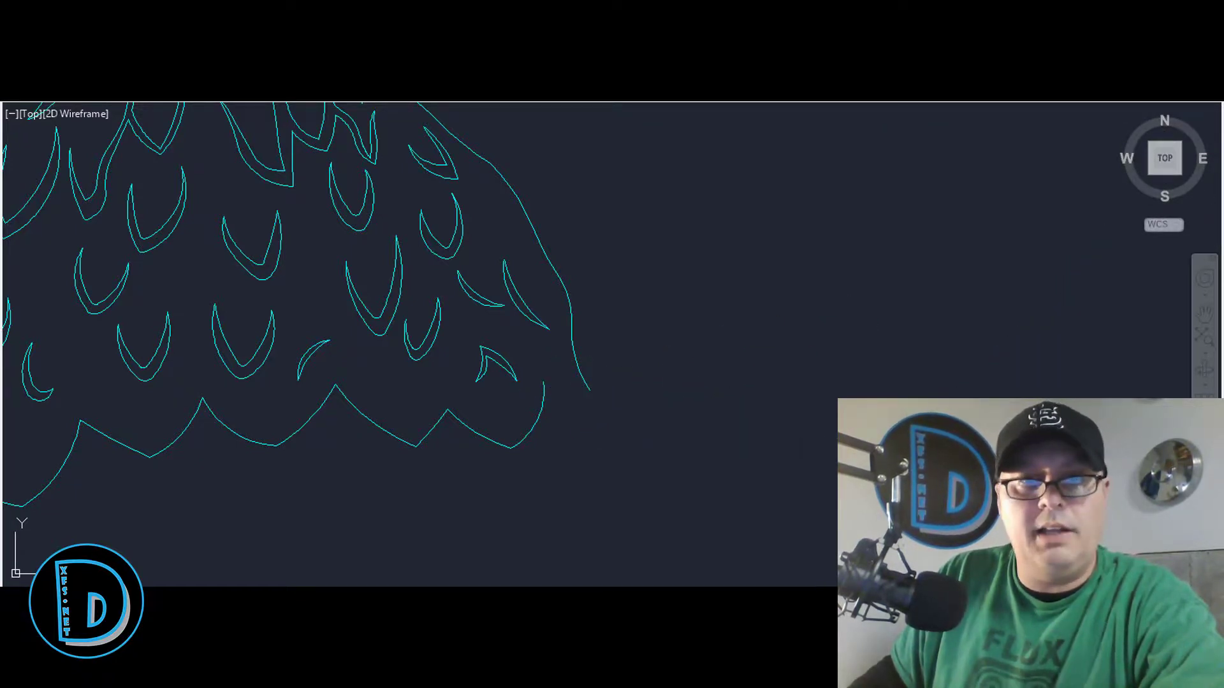
scroll(596, 406, "down", 5)
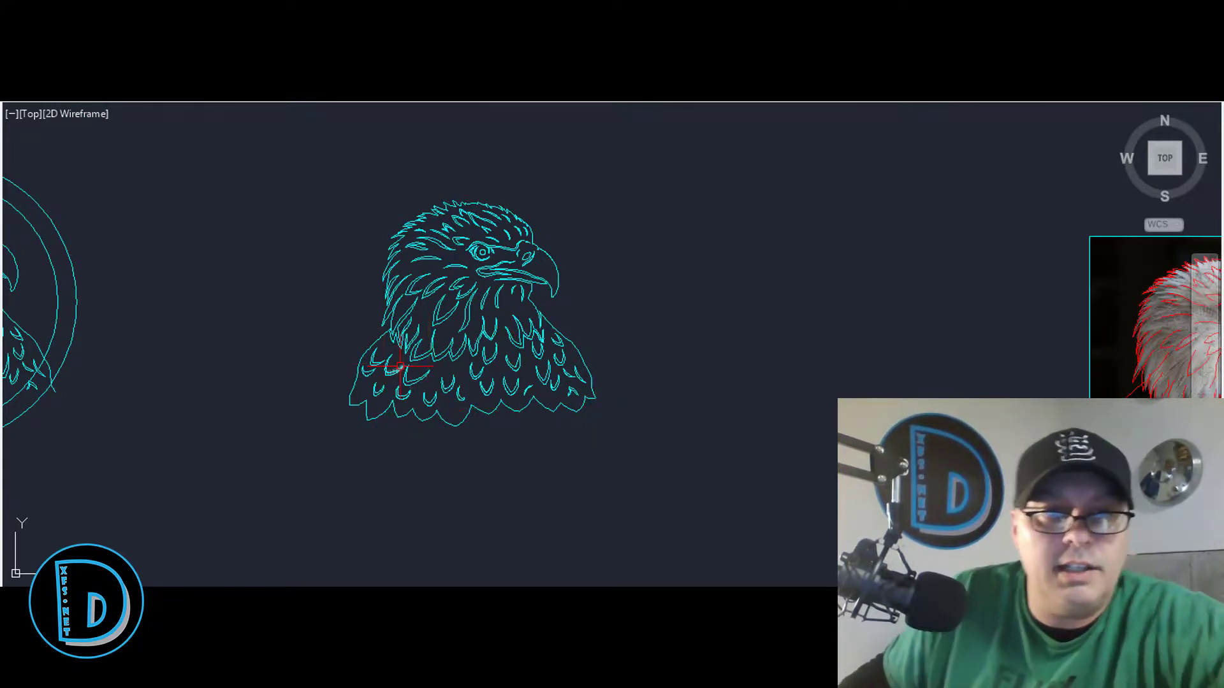
Step: Copy U-shaped breast feathers into the empty area below the circled eagle's lowest feather row
scroll(401, 366, "up", 4)
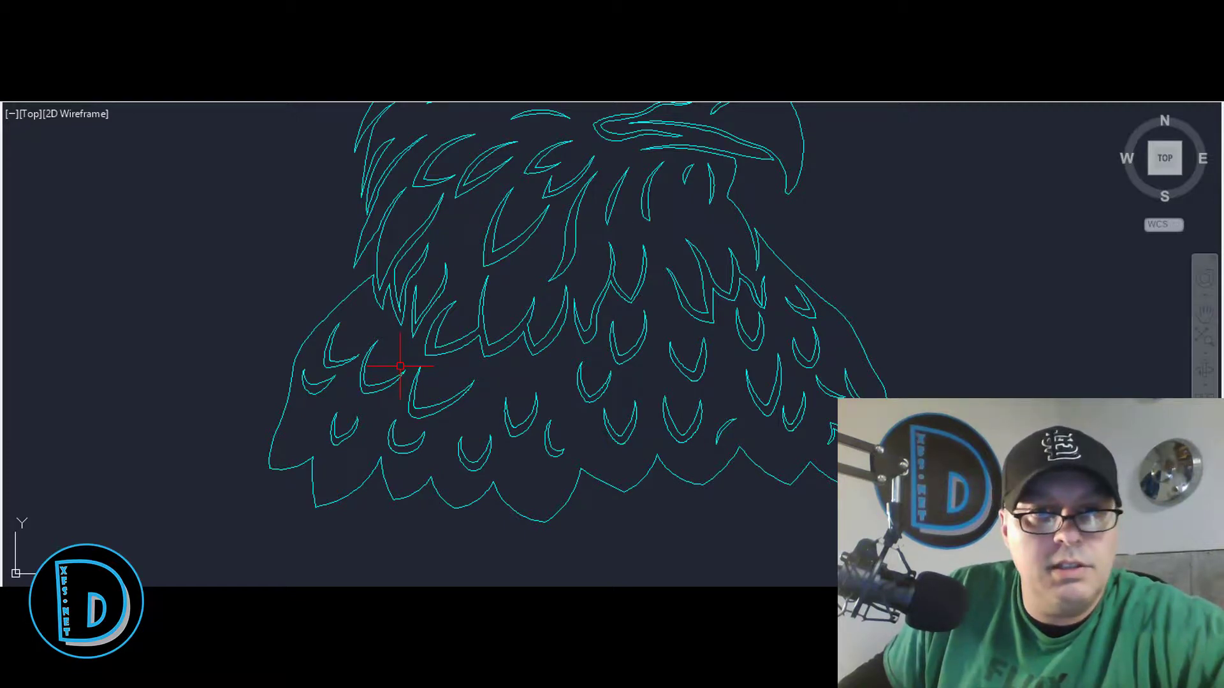
scroll(401, 367, "down", 5)
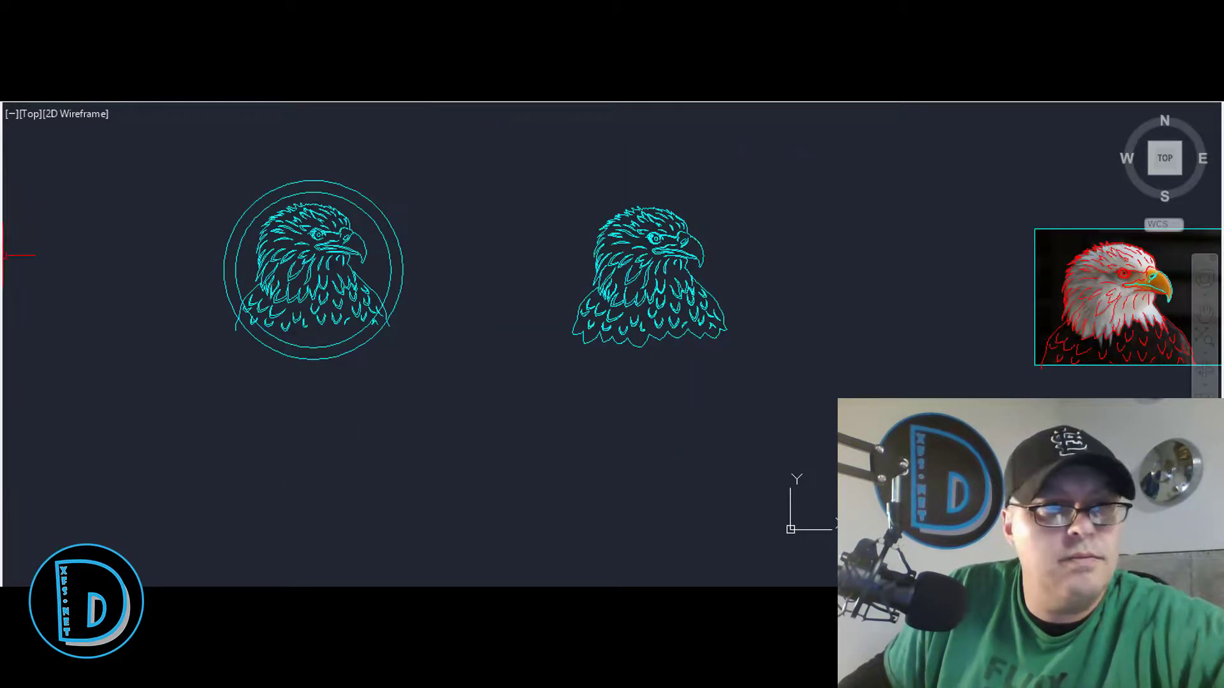
scroll(355, 273, "up", 5)
scroll(355, 273, "down", 2)
scroll(594, 418, "up", 2)
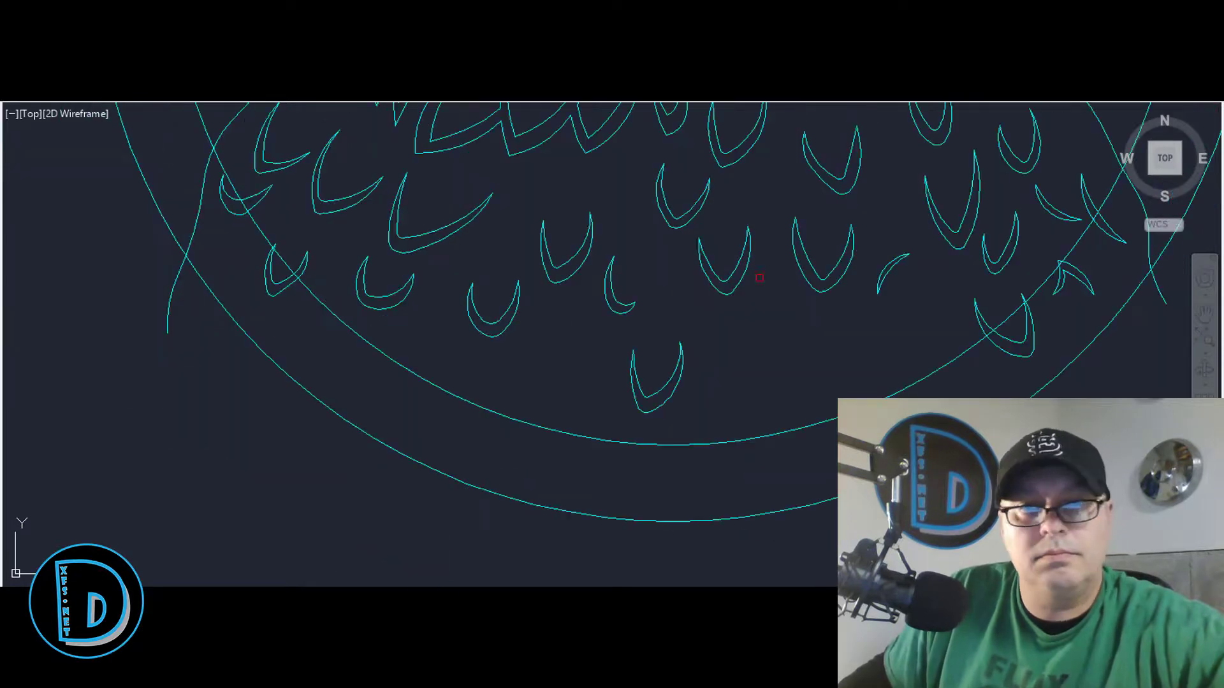
left_click_drag(429, 259, 860, 429)
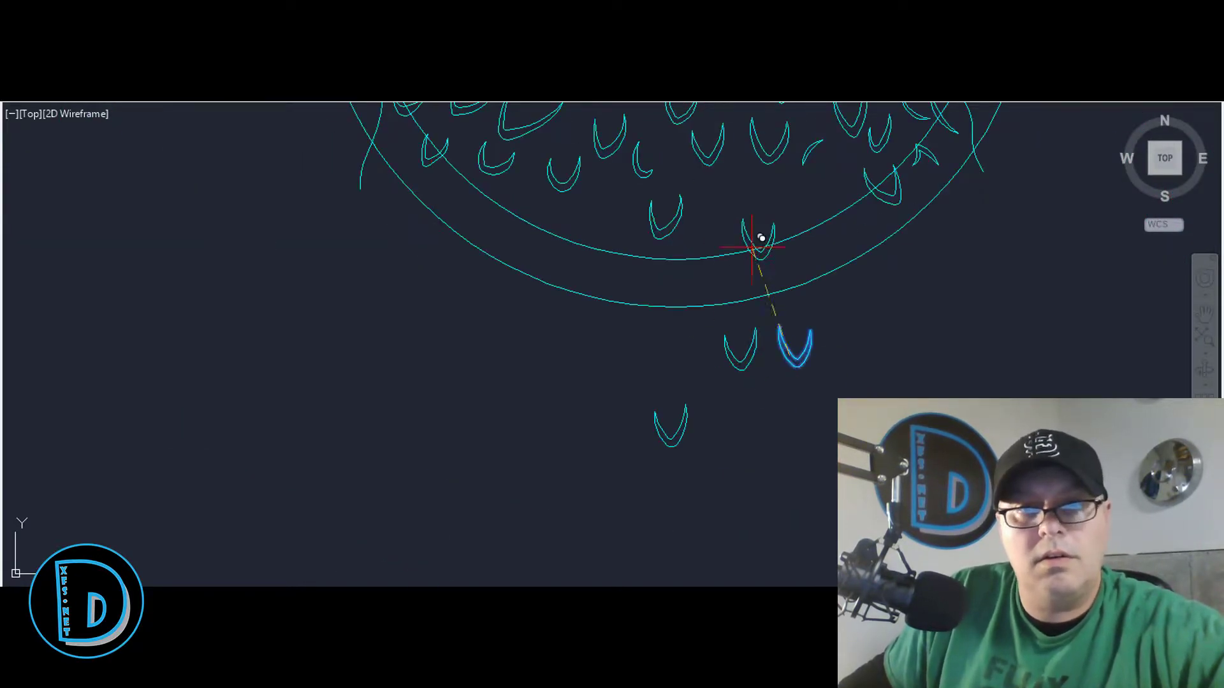
Step: Add more U-shaped feather copies, including a small front one, in a new row along the inner circle's lower arc
scroll(761, 238, "up", 3)
scroll(595, 416, "down", 3)
scroll(508, 386, "up", 3)
scroll(509, 386, "up", 2)
left_click(914, 330)
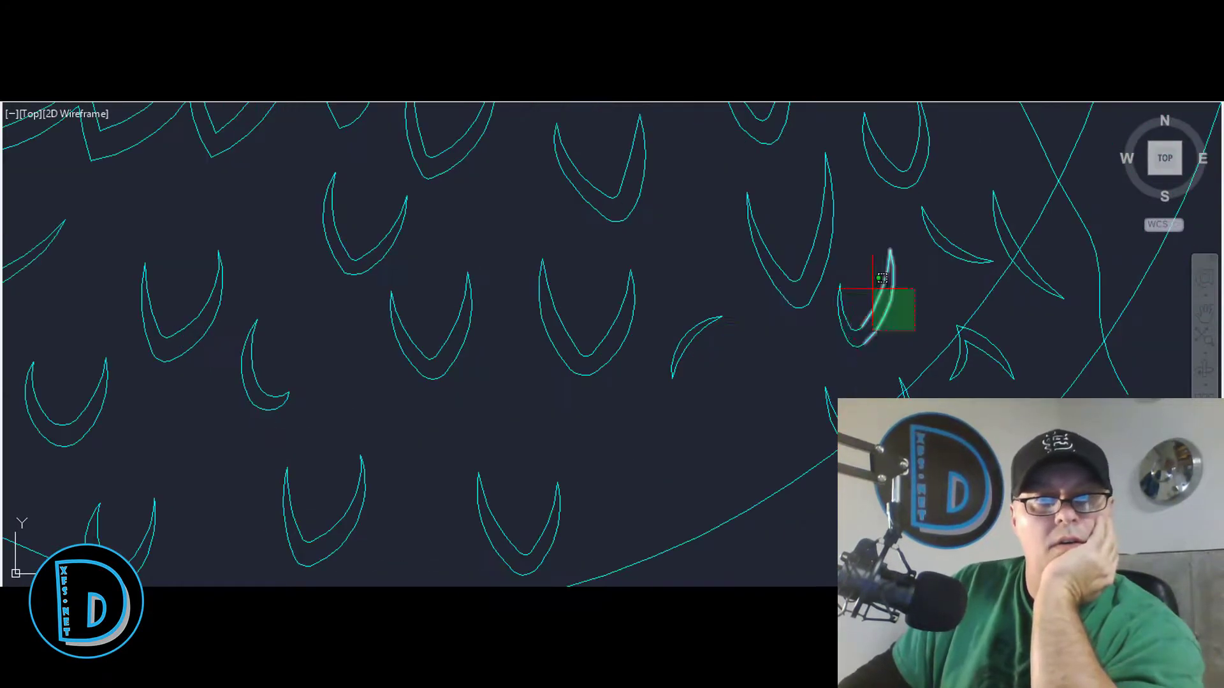
scroll(881, 278, "down", 5)
Step: Place a mirrored crescent feather and a single curved stroke among the new feathers at the circled eagle's lower rear
scroll(841, 579, "up", 3)
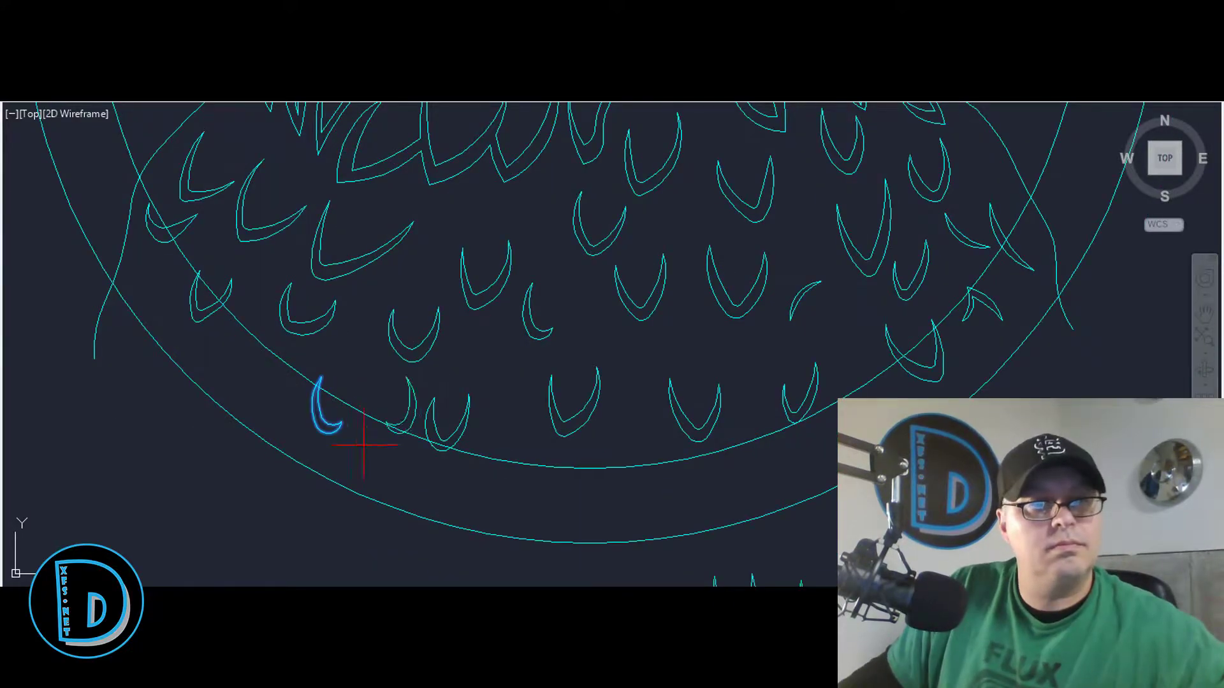
scroll(314, 341, "up", 2)
scroll(499, 363, "down", 5)
scroll(240, 470, "up", 4)
scroll(7, 357, "down", 4)
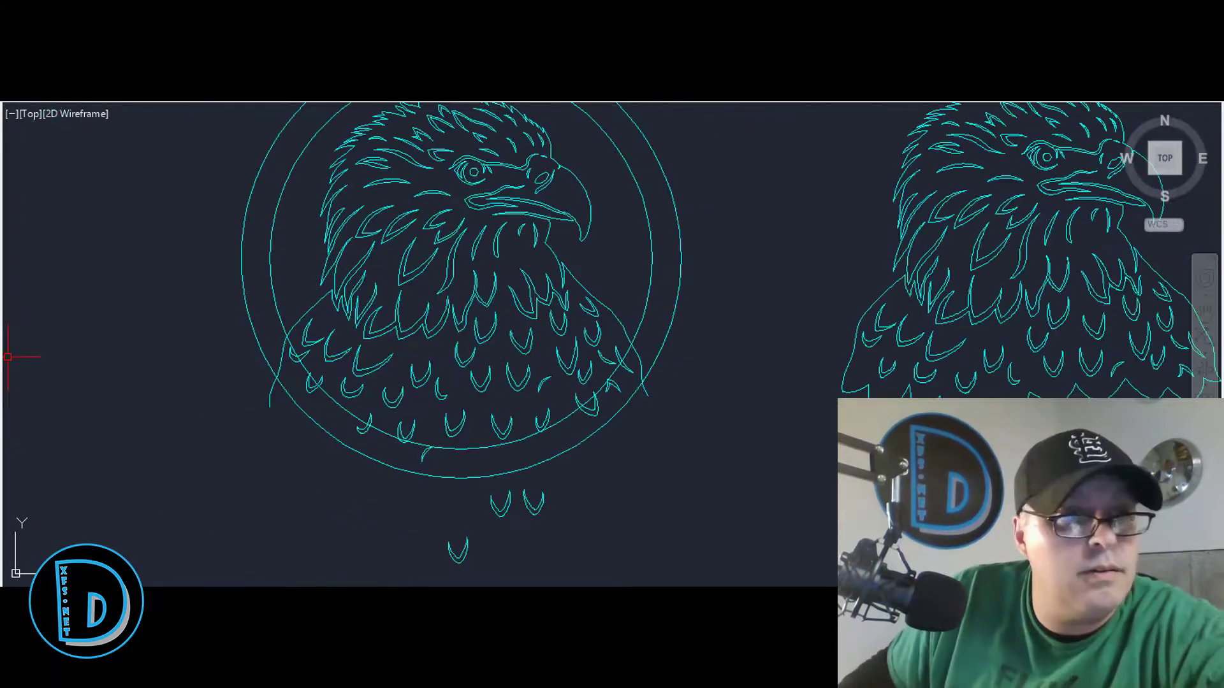
Step: Trim the circled eagle's shoulder lines and the ring where they cross at the rear and front shoulders
scroll(232, 347, "up", 3)
scroll(328, 349, "down", 5)
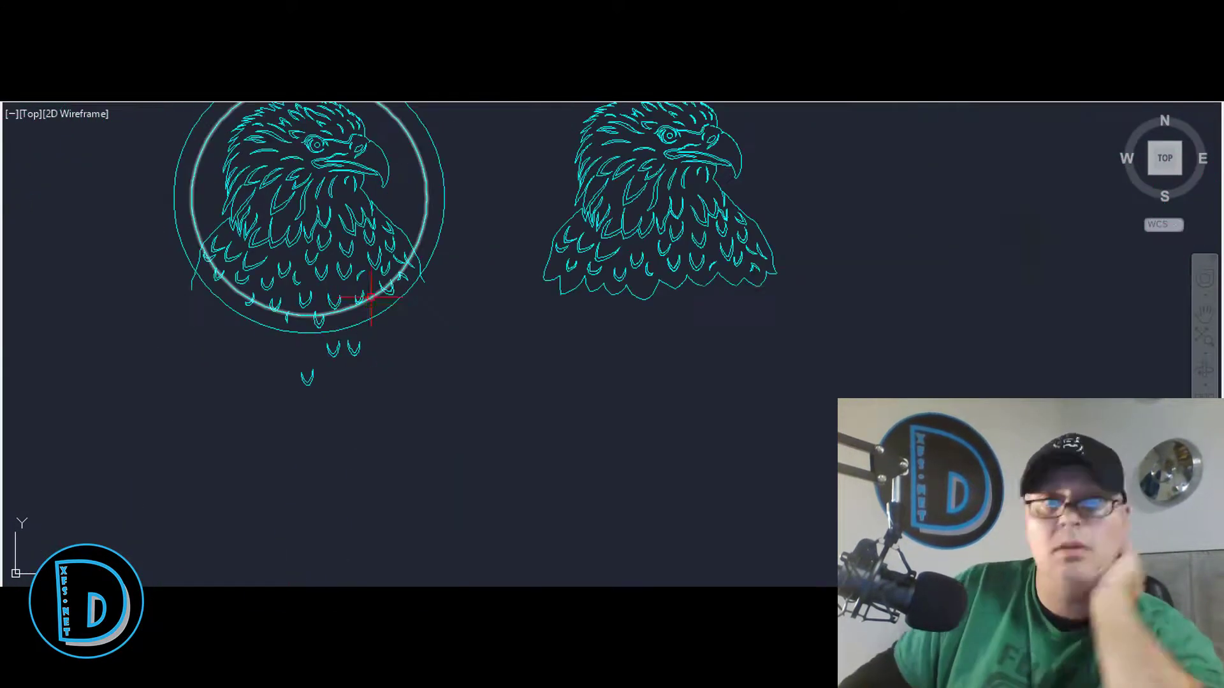
scroll(344, 391, "down", 2)
scroll(429, 317, "up", 6)
scroll(665, 333, "down", 3)
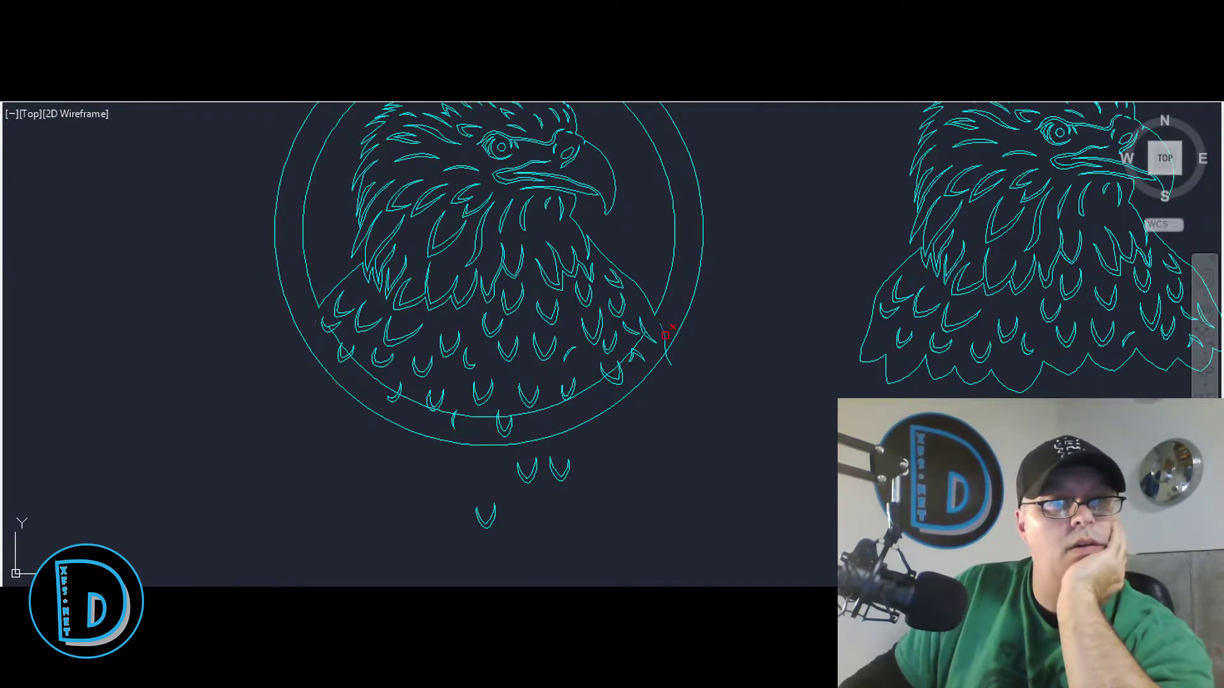
Step: Remove the inner circle's arc below the shoulders, the leftover shoulder stub, and the spare feather copies outside the ring
scroll(142, 437, "down", 1)
scroll(410, 382, "up", 7)
scroll(559, 309, "down", 7)
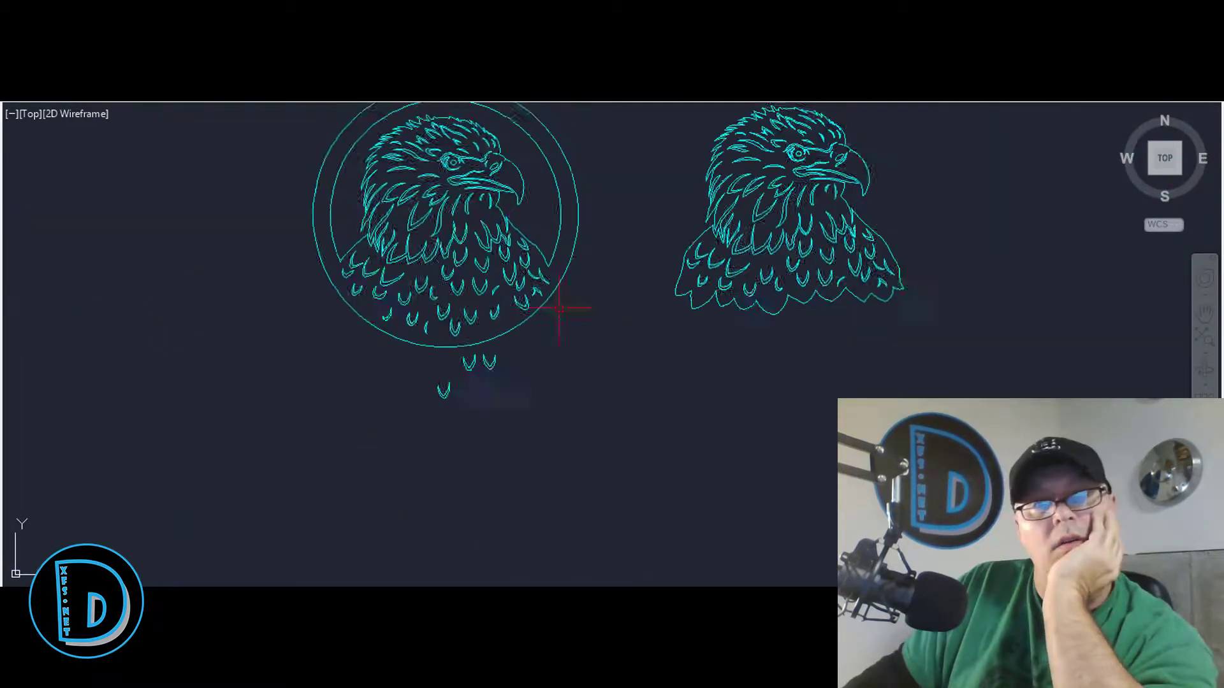
scroll(404, 142, "up", 2)
scroll(535, 265, "down", 2)
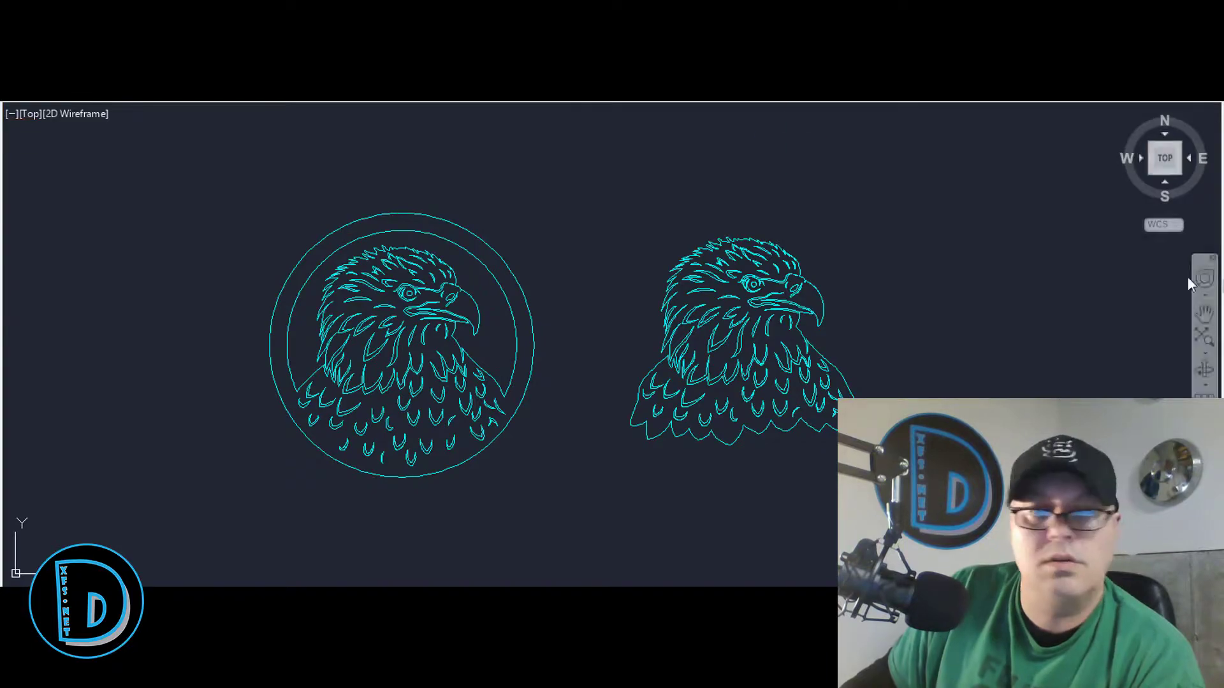